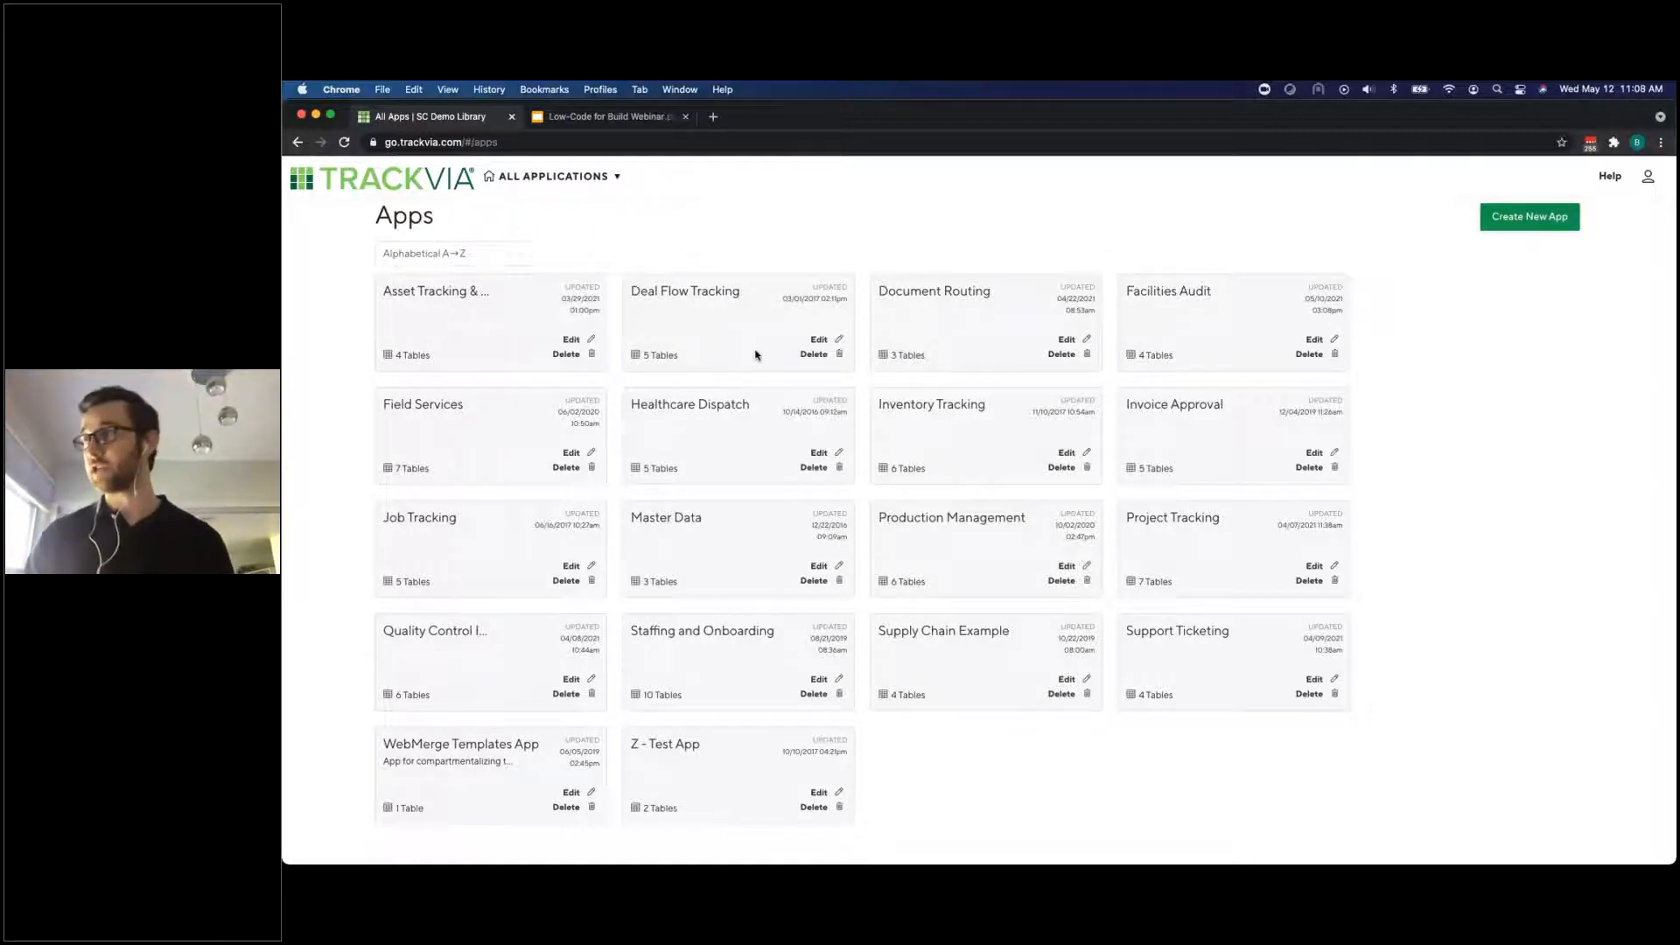
Create a new app from scratch and name it Ticketing App
click(1500, 226)
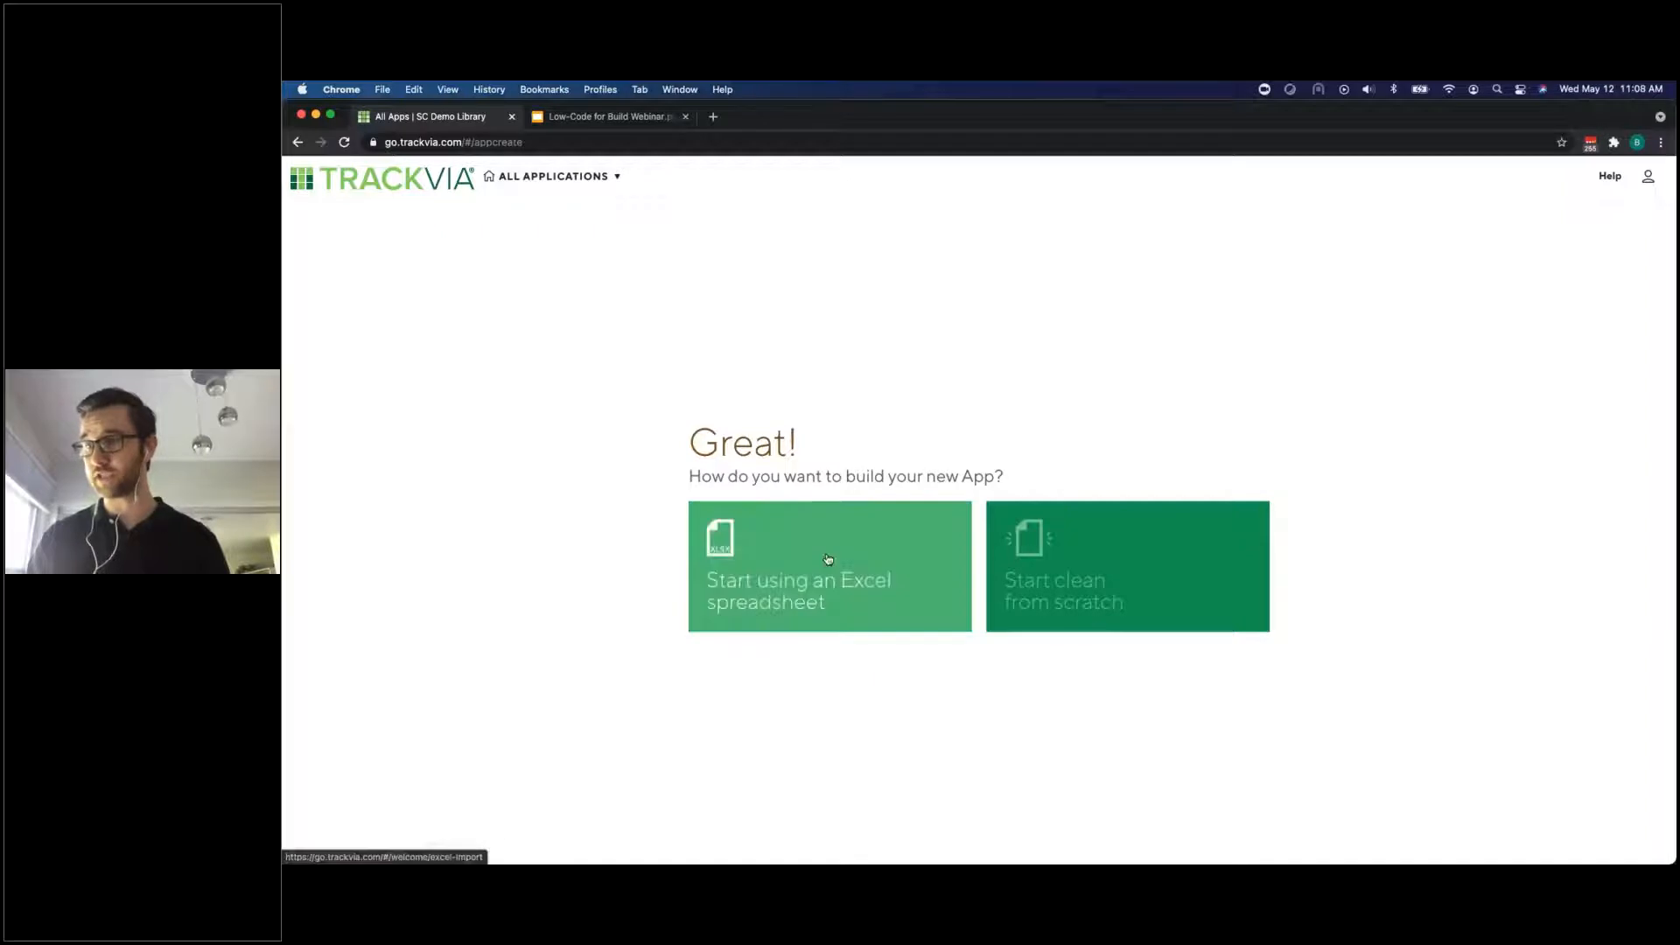
click(1043, 566)
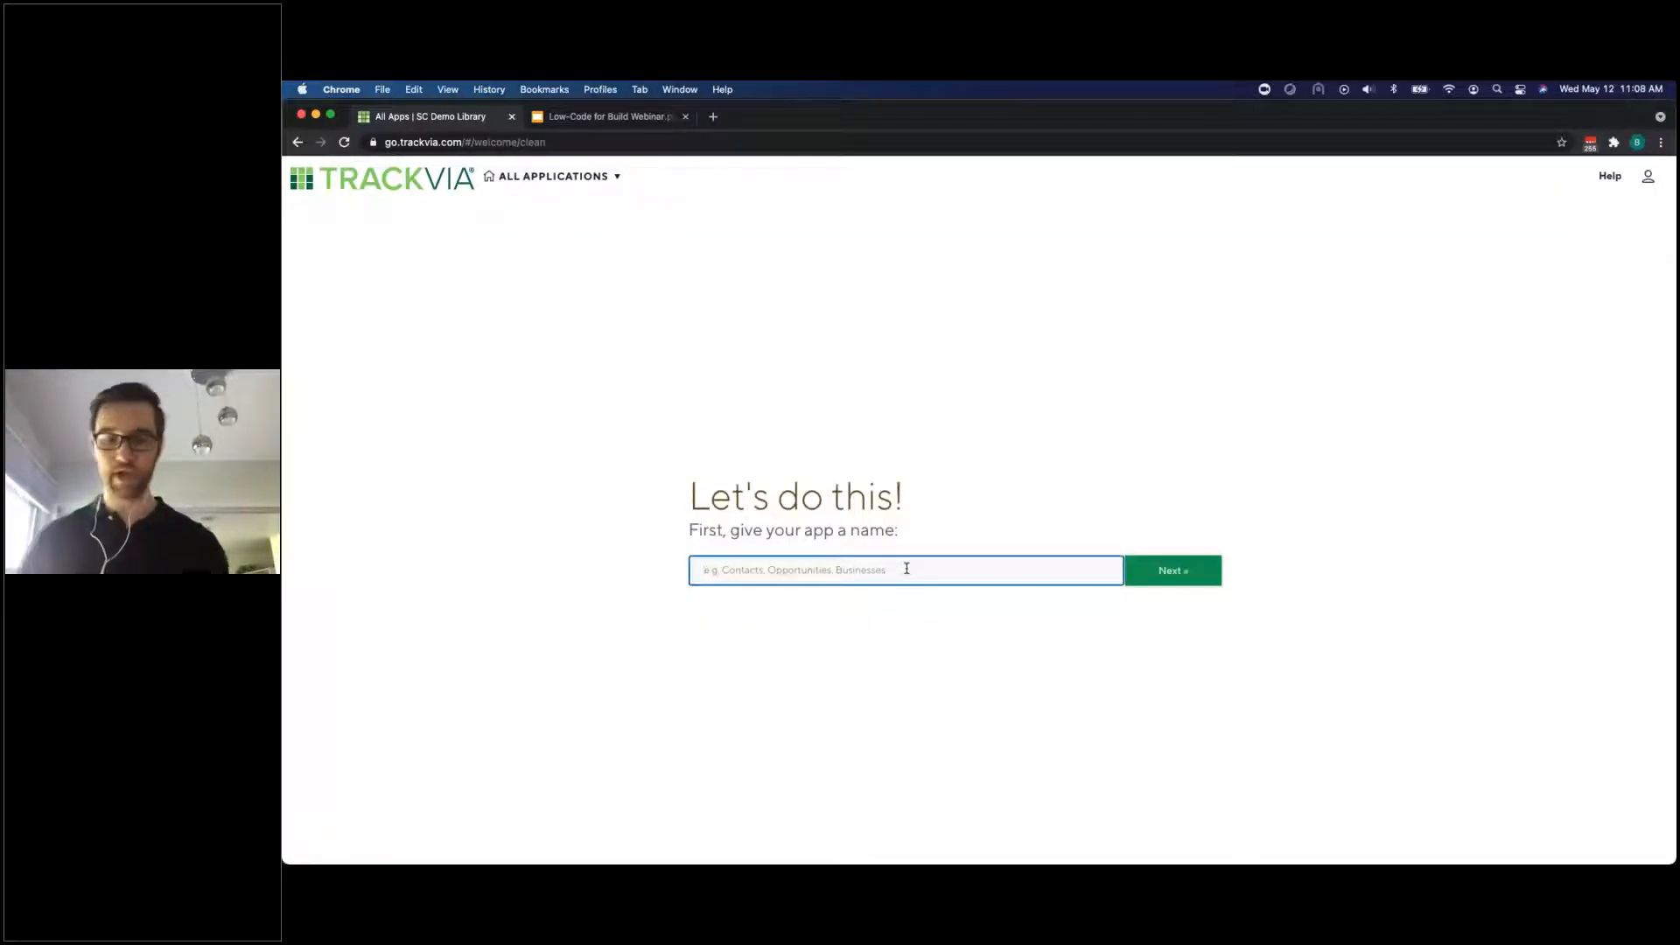
text(T)
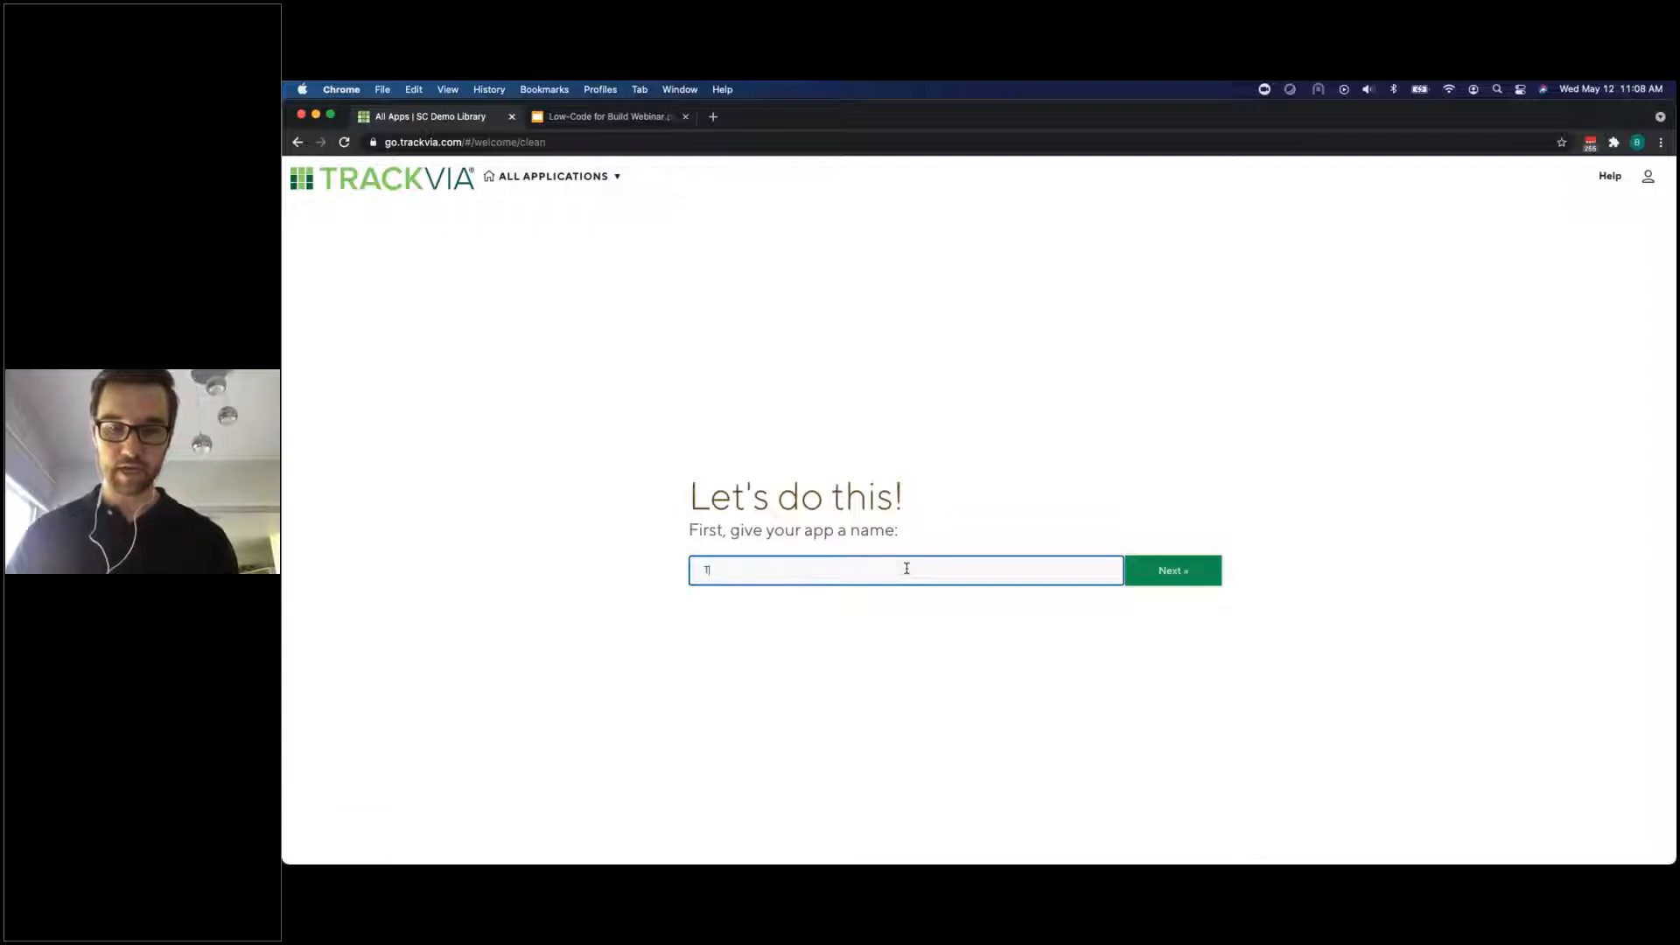
text(ickes)
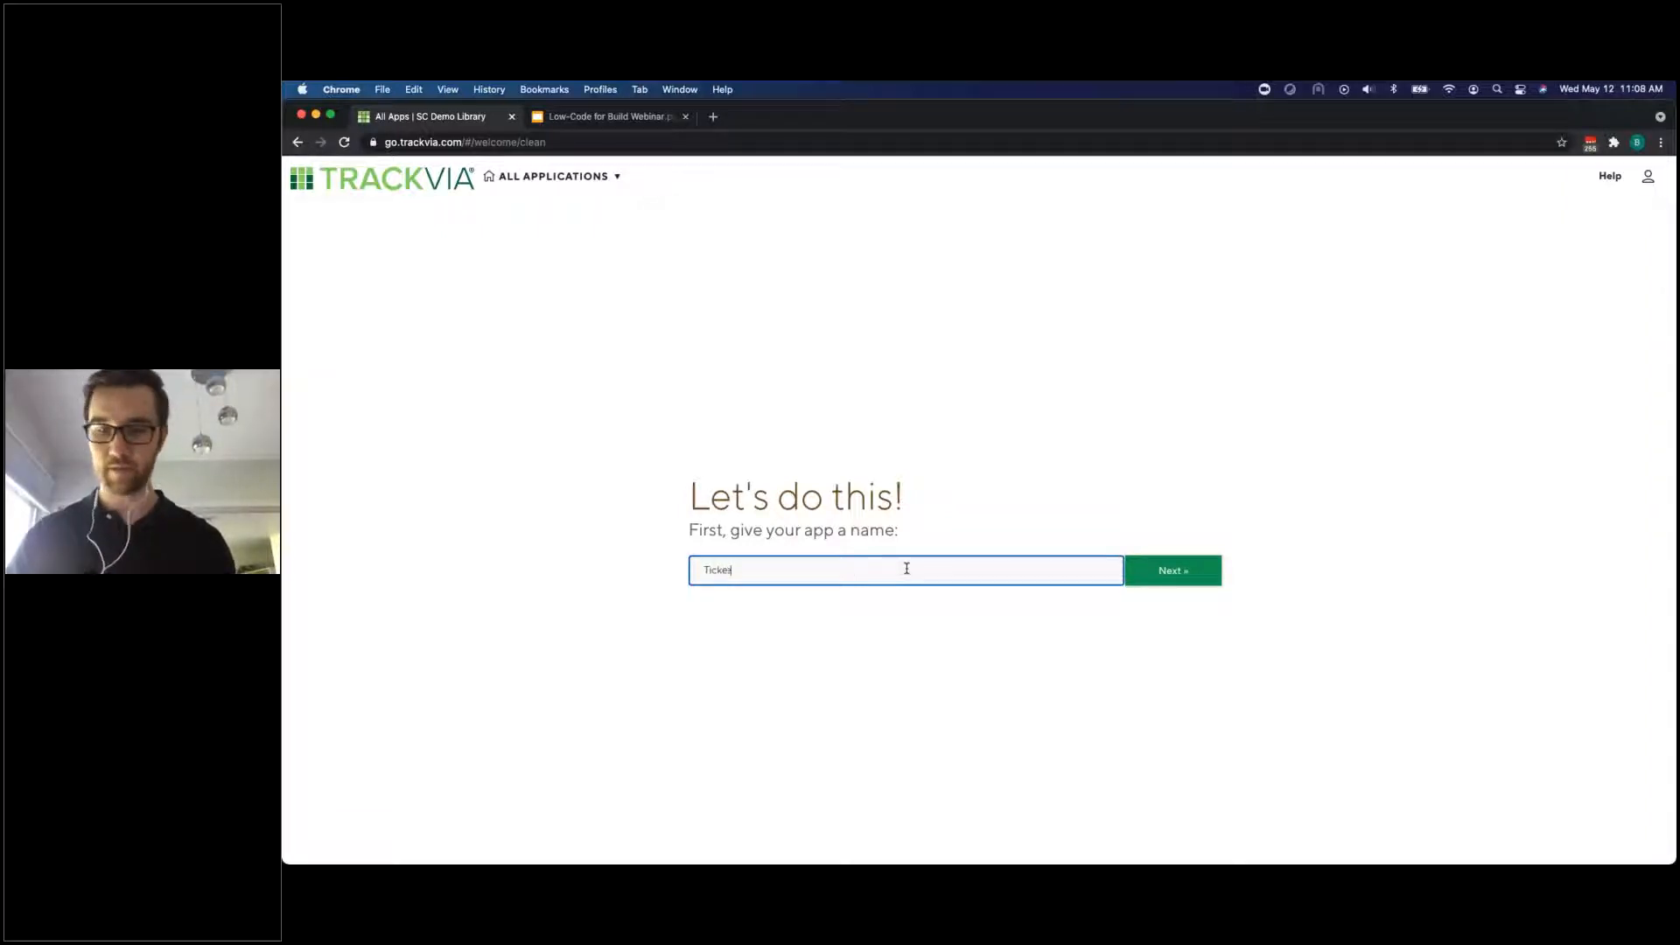
text(ing App)
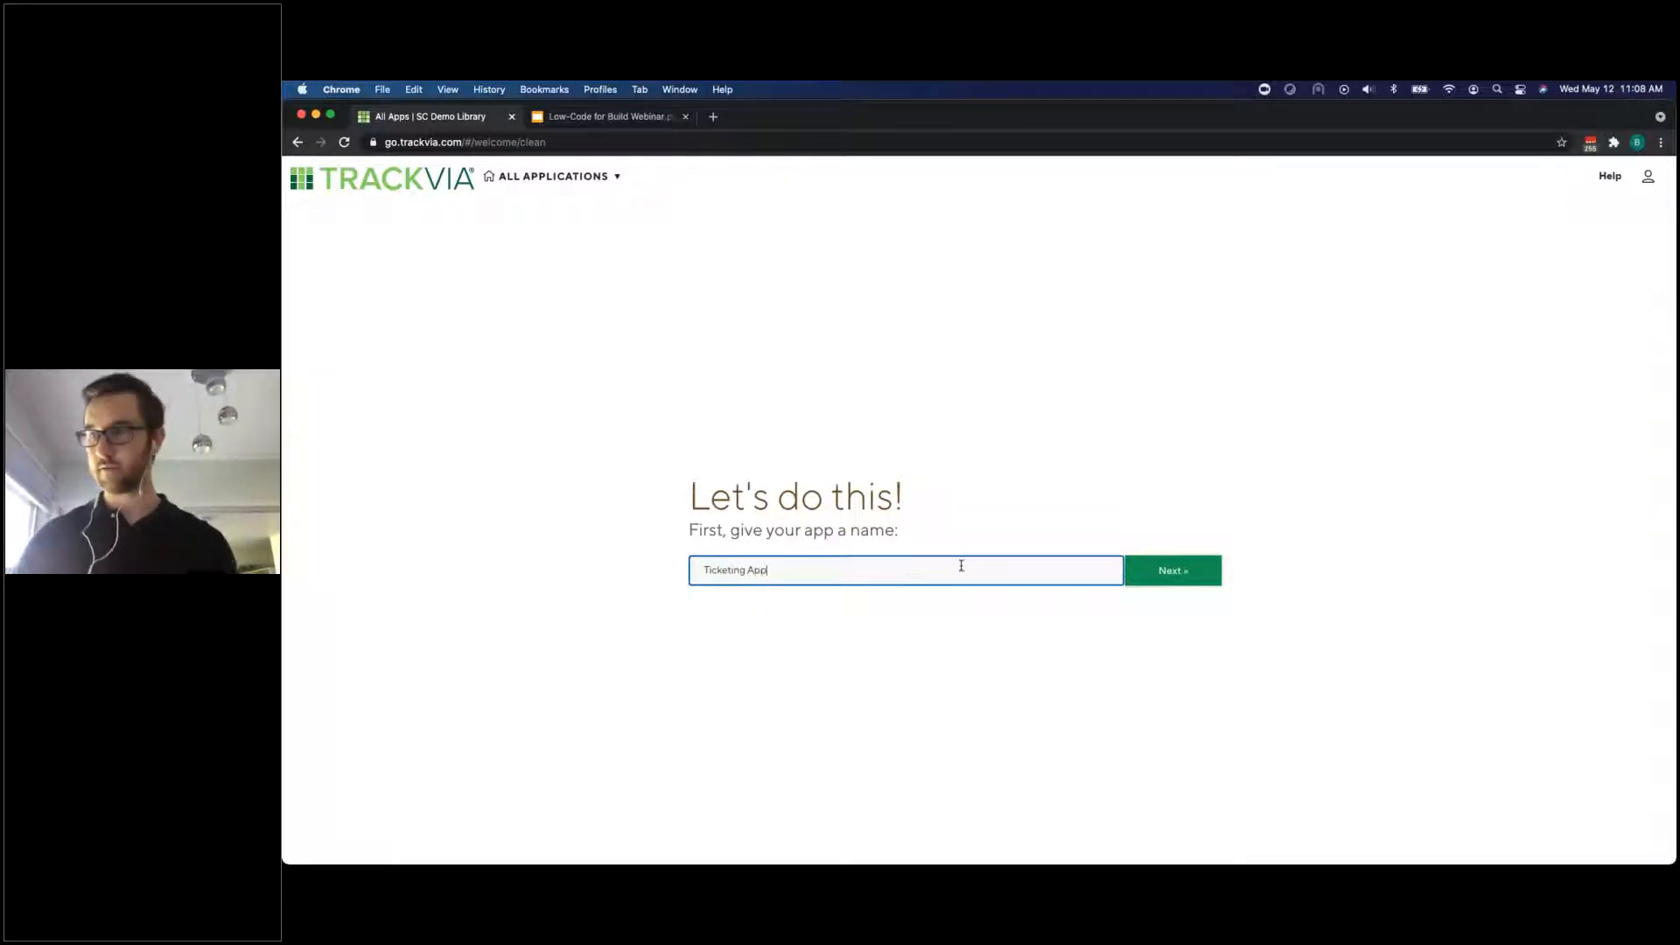
key(Return)
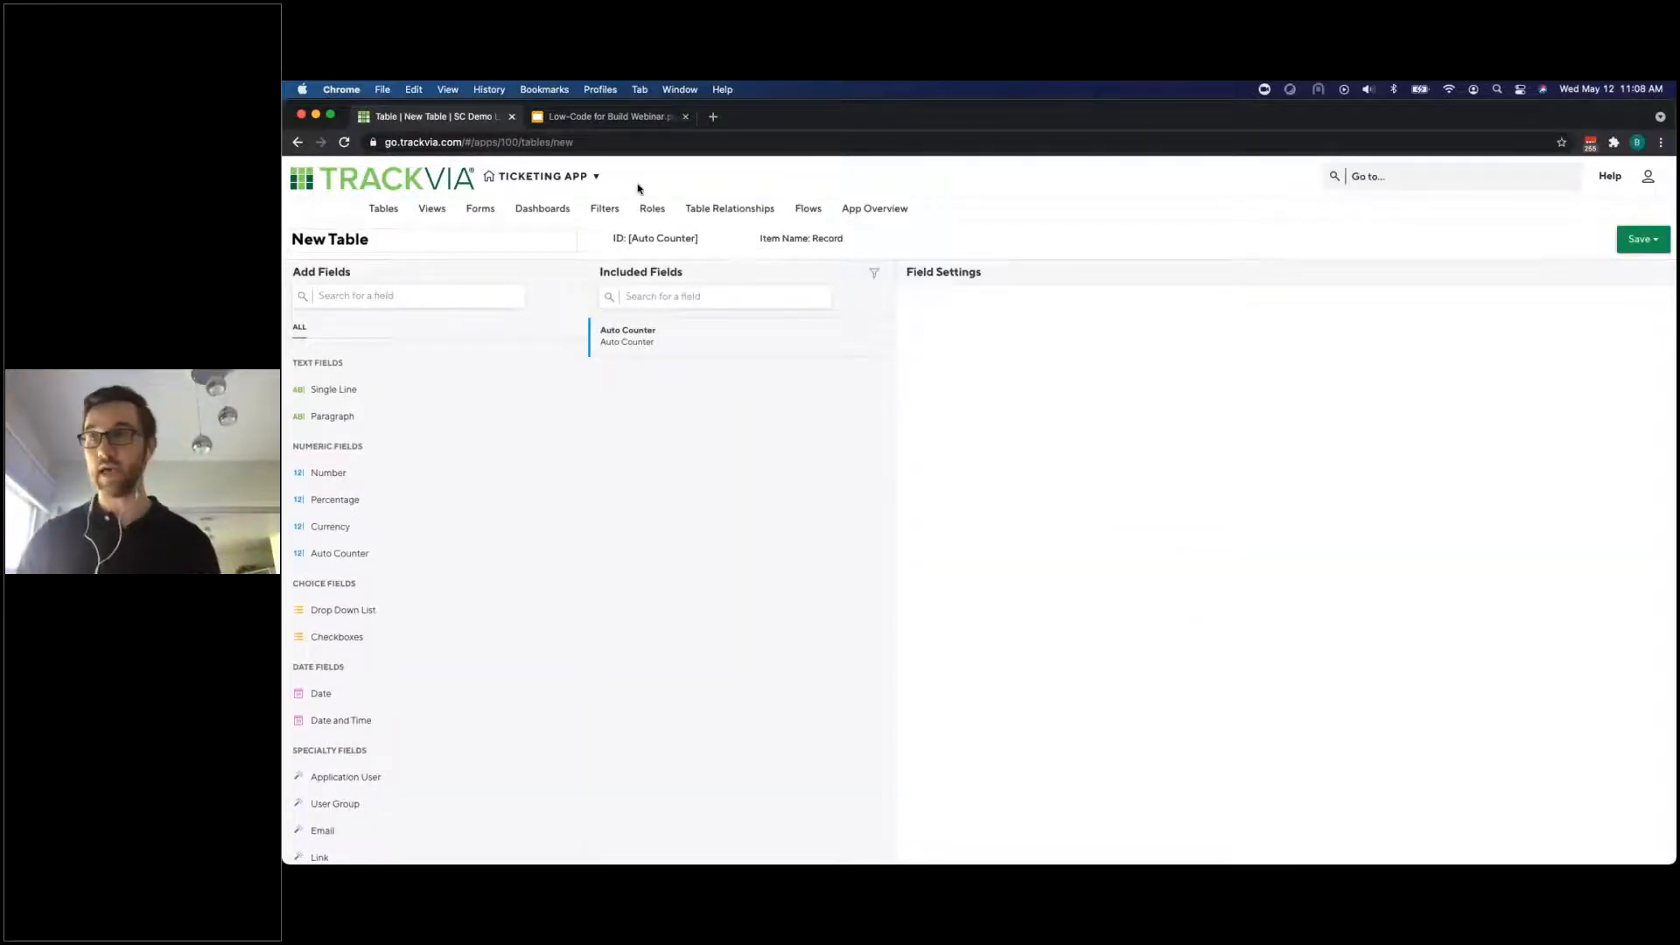
Examine the columns of the Employee List spreadsheet in Excel and close it
mouse_move(543, 179)
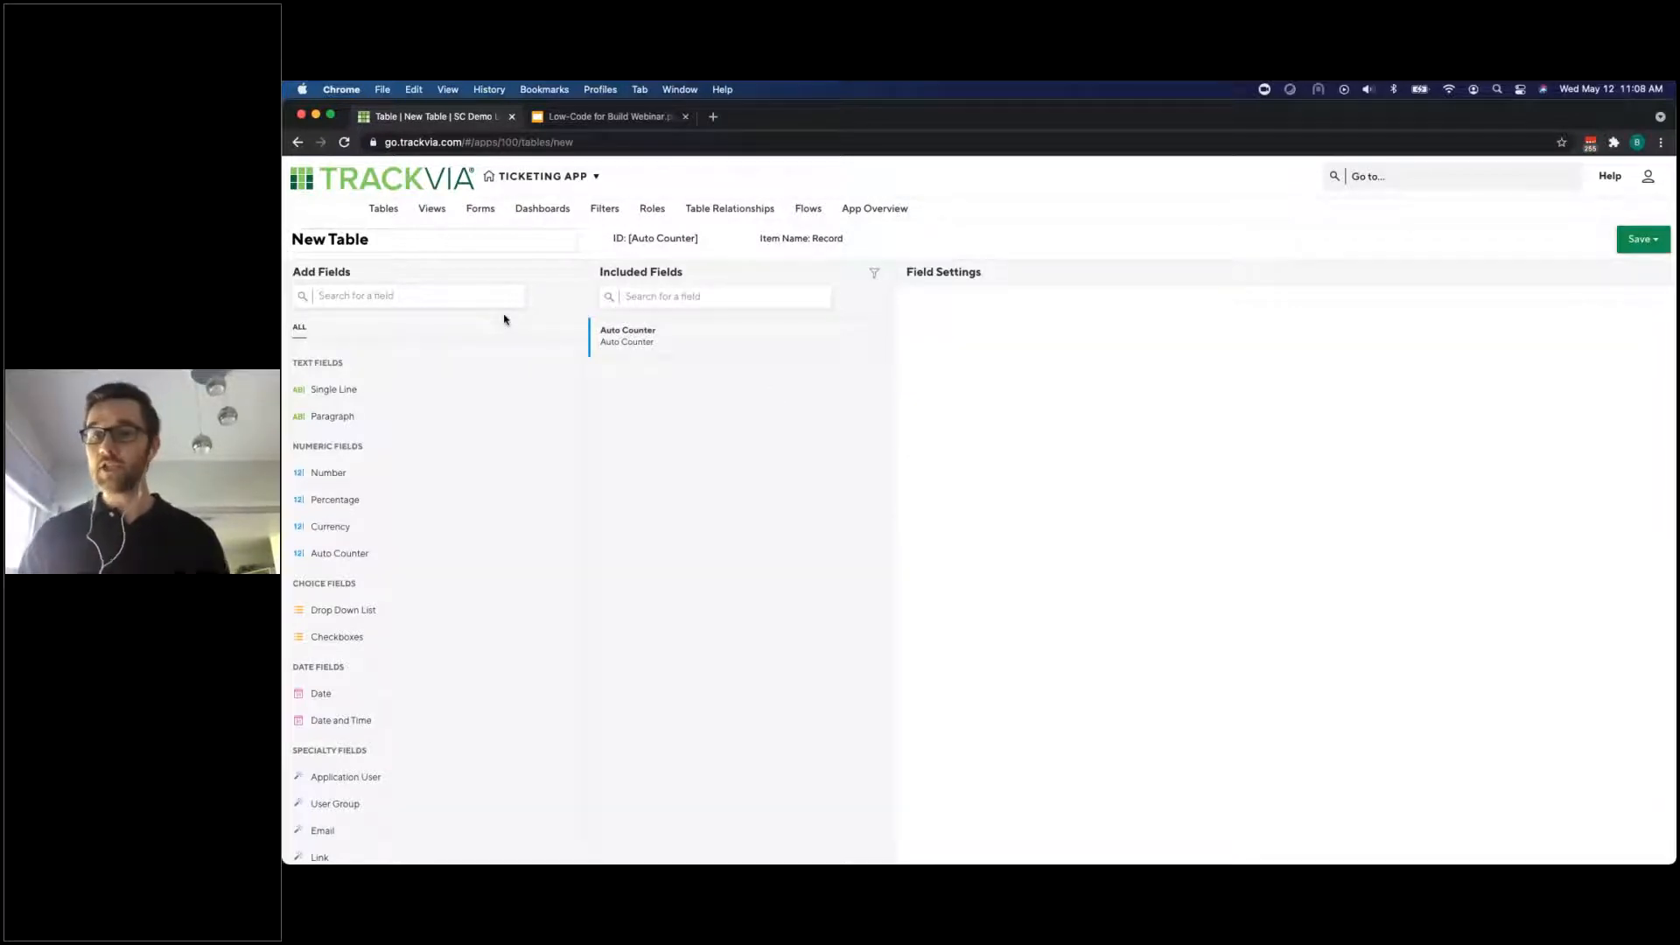
click(457, 295)
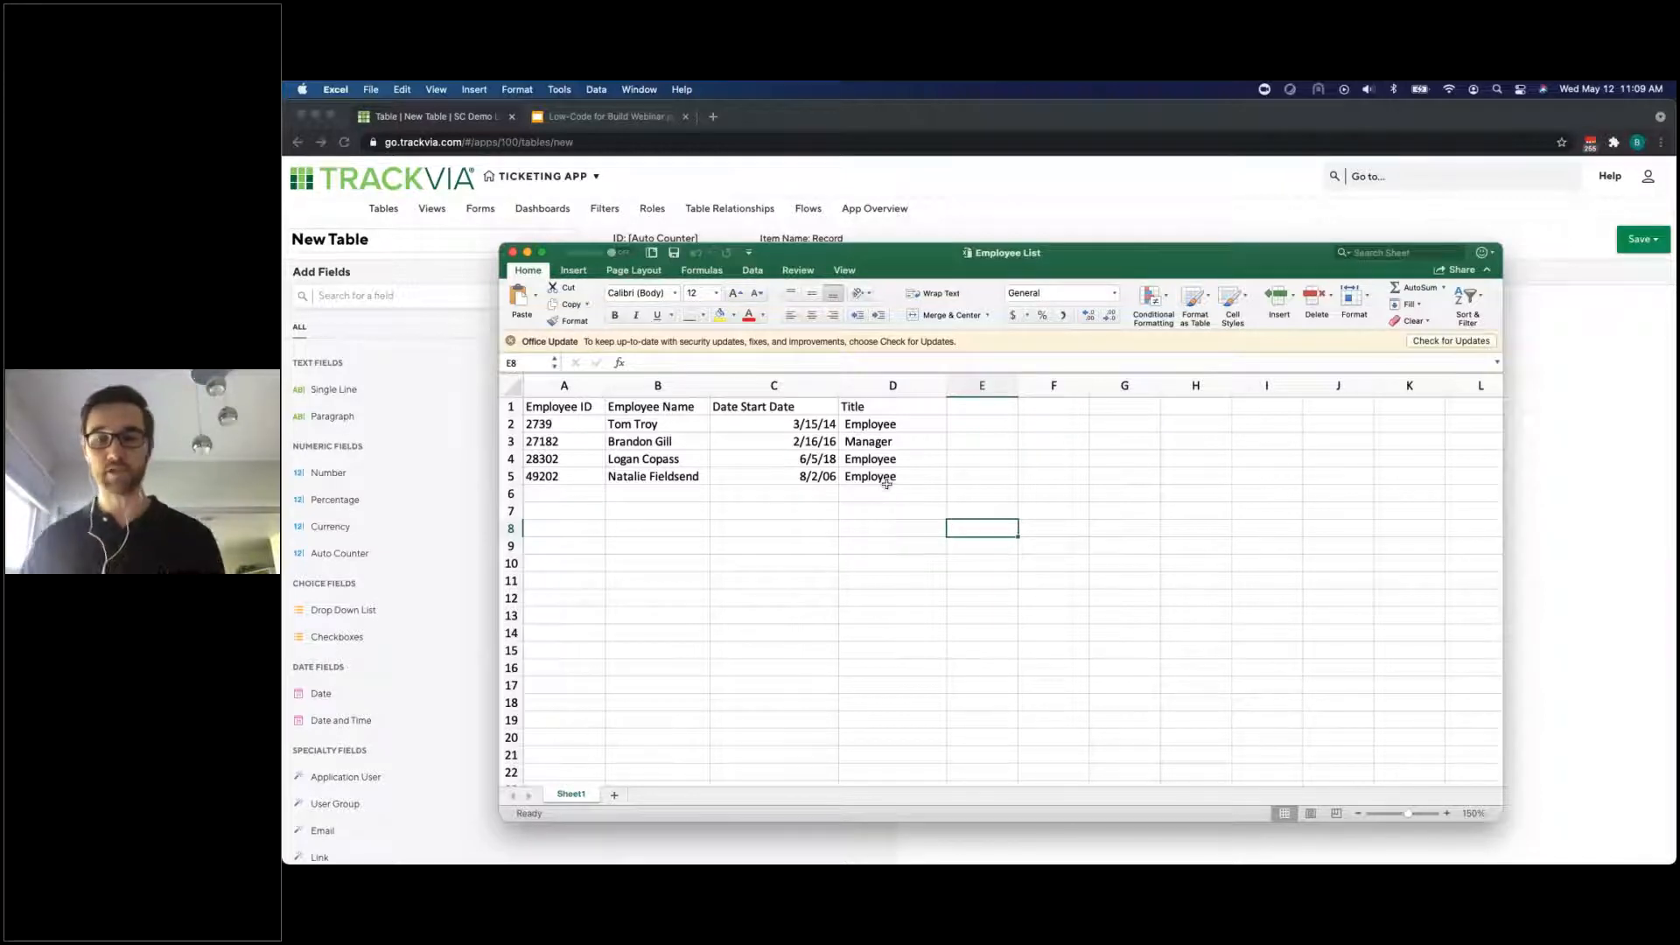
click(513, 253)
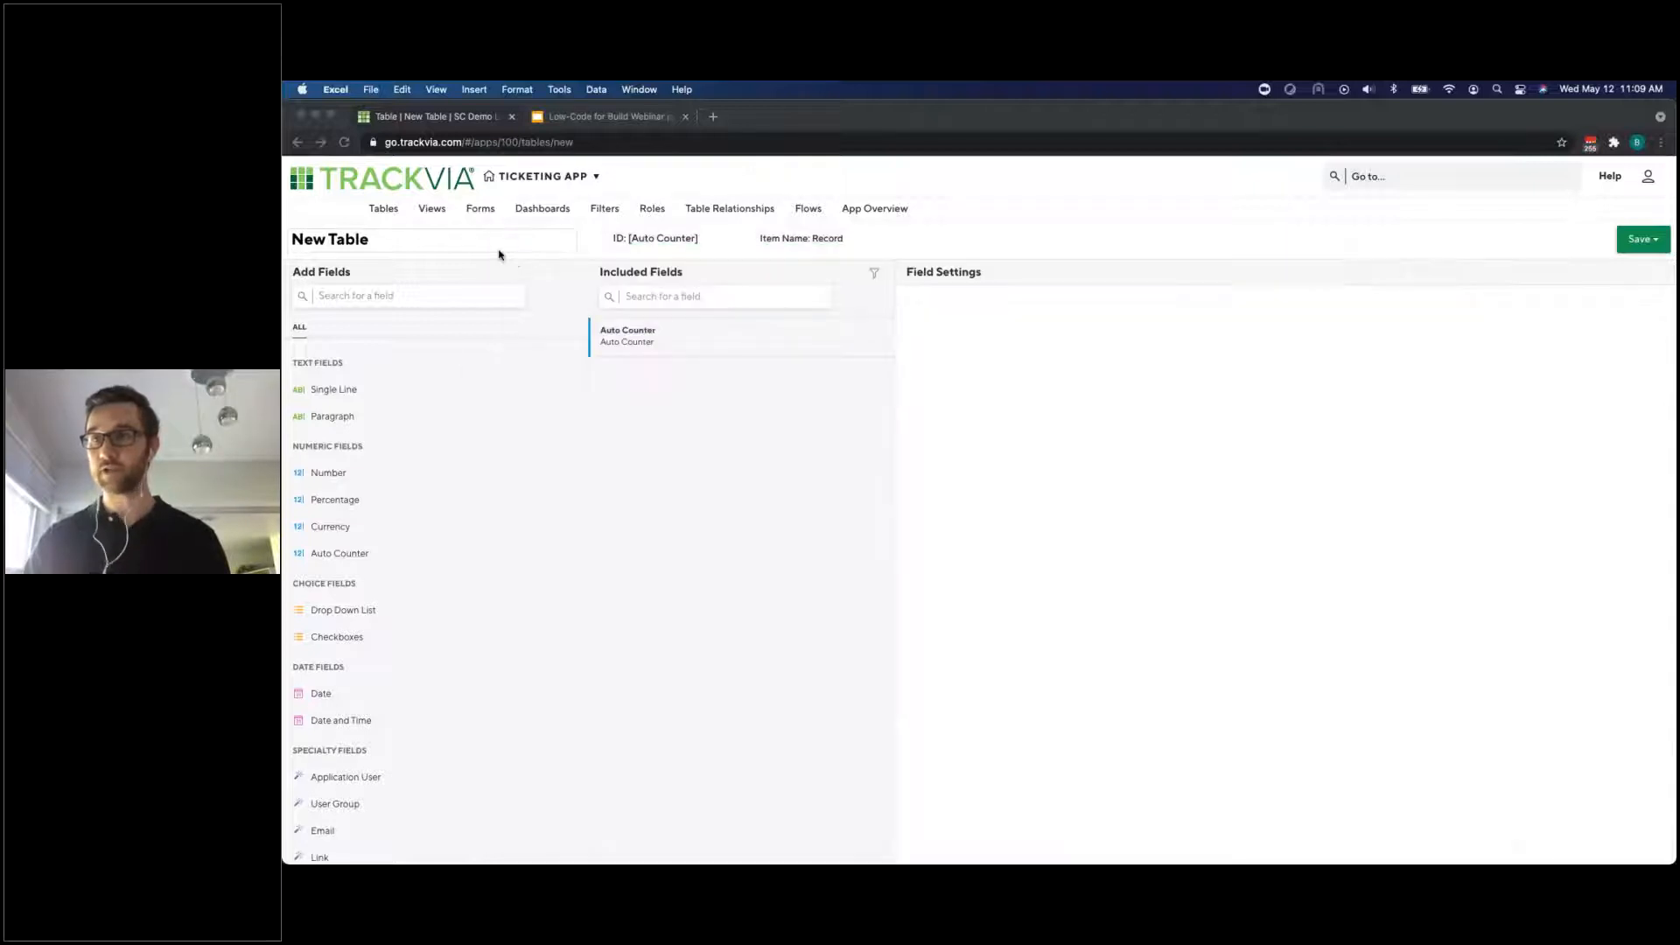
Start a new table from an import and name it Employees
click(390, 210)
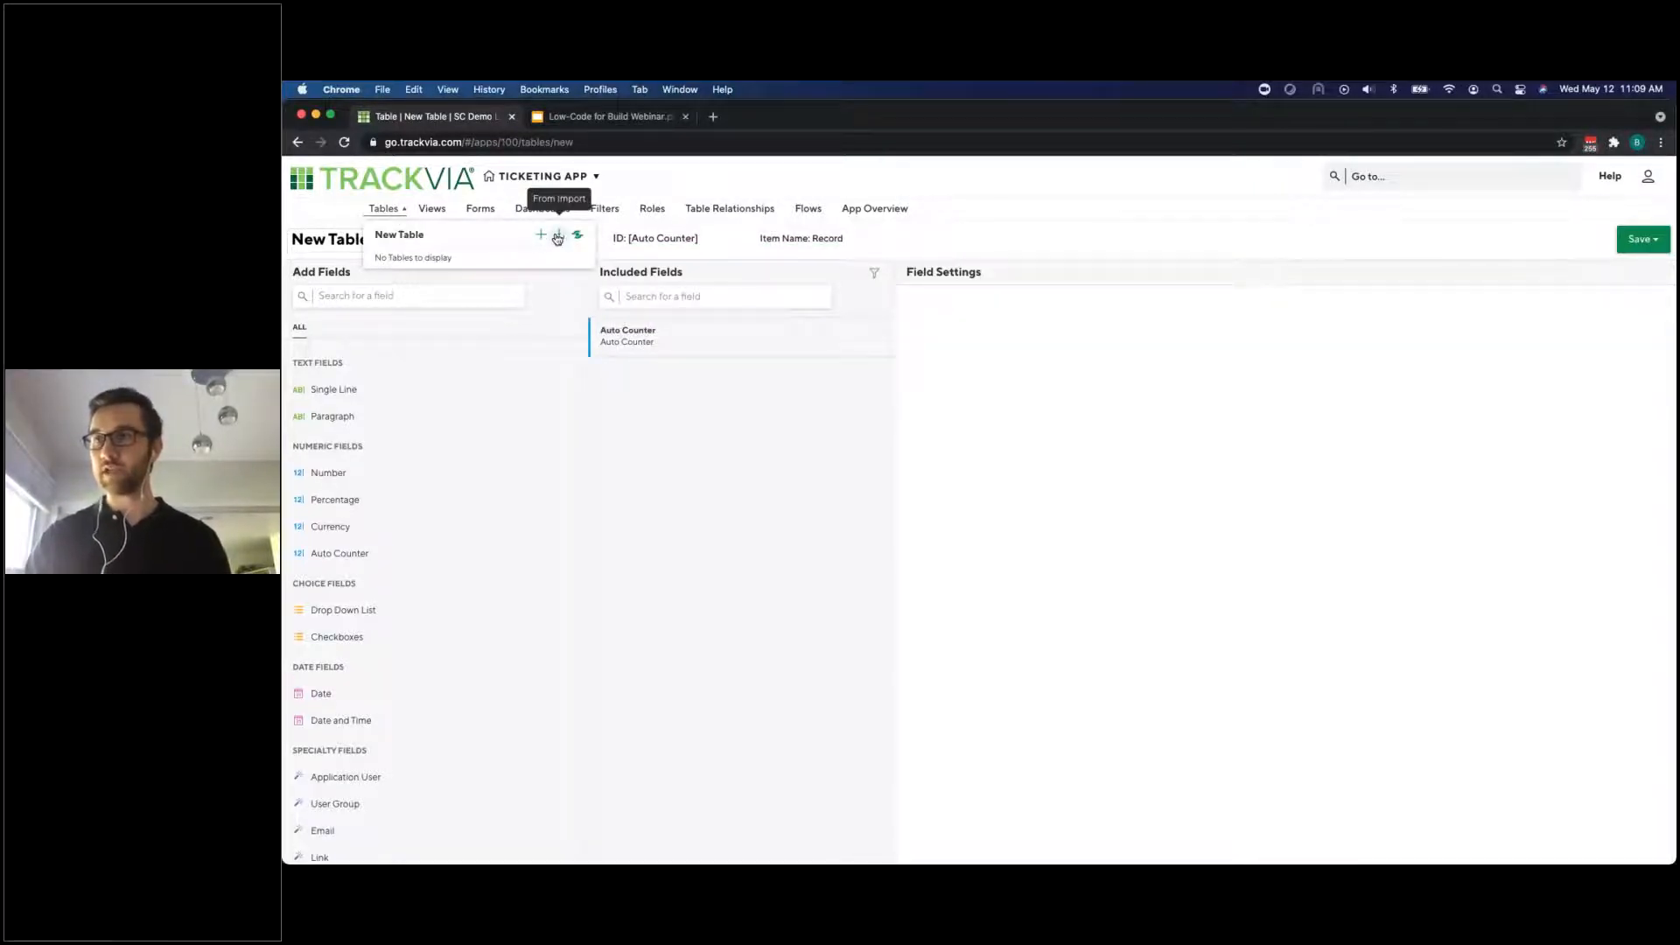
click(557, 238)
click(607, 309)
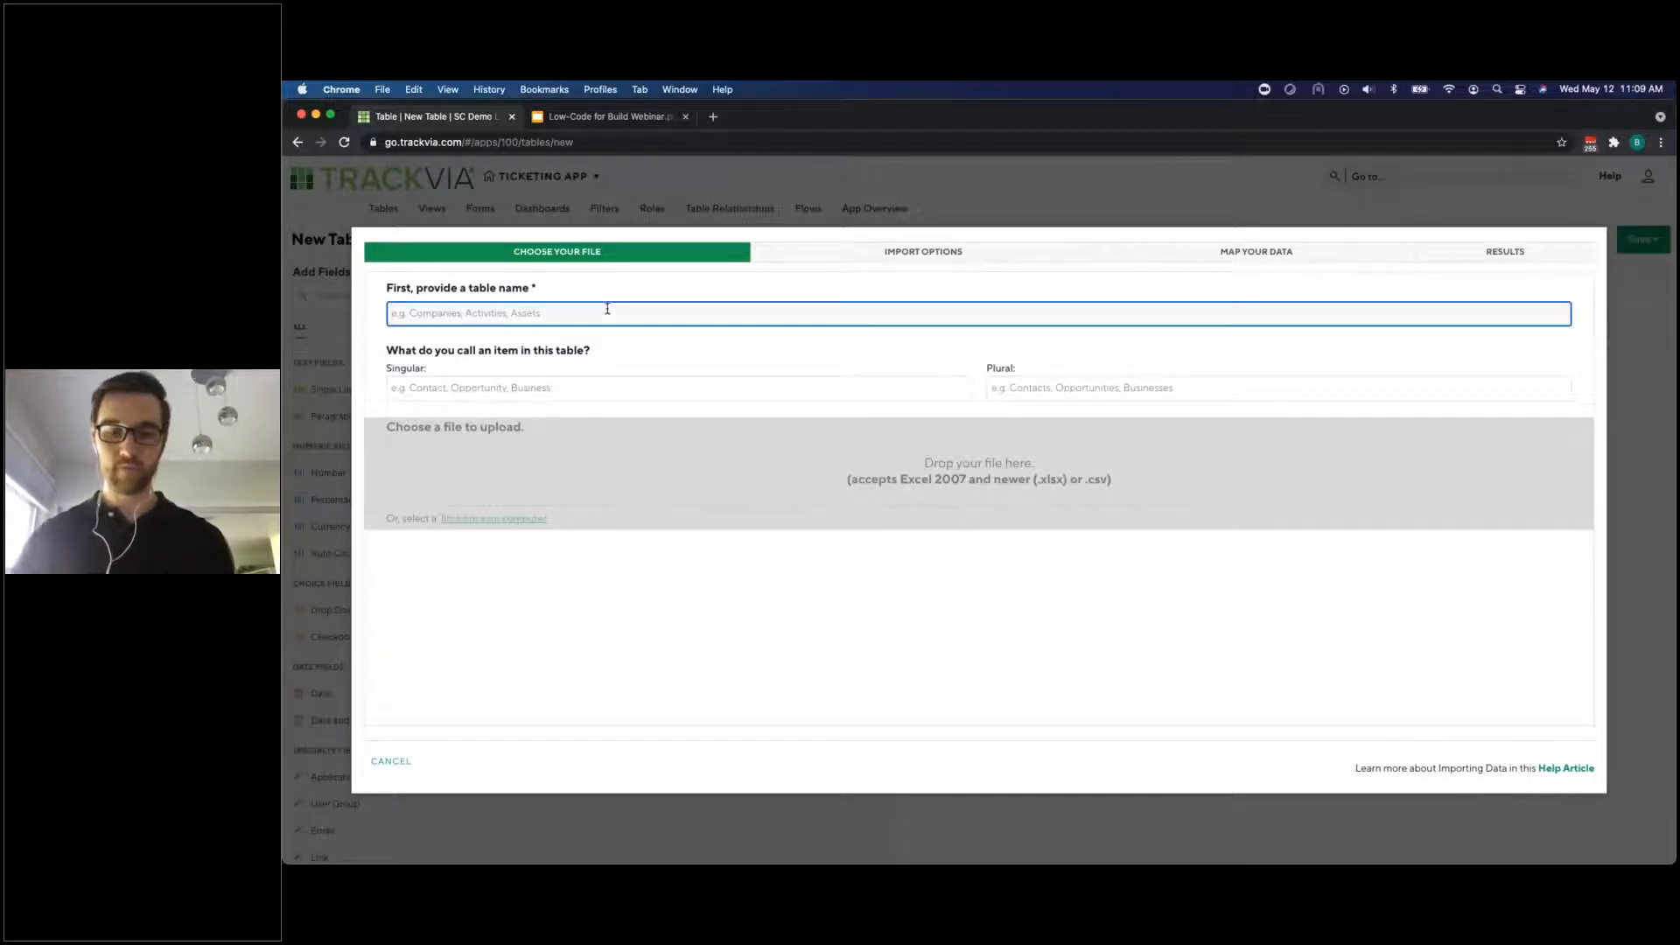
text(Employee)
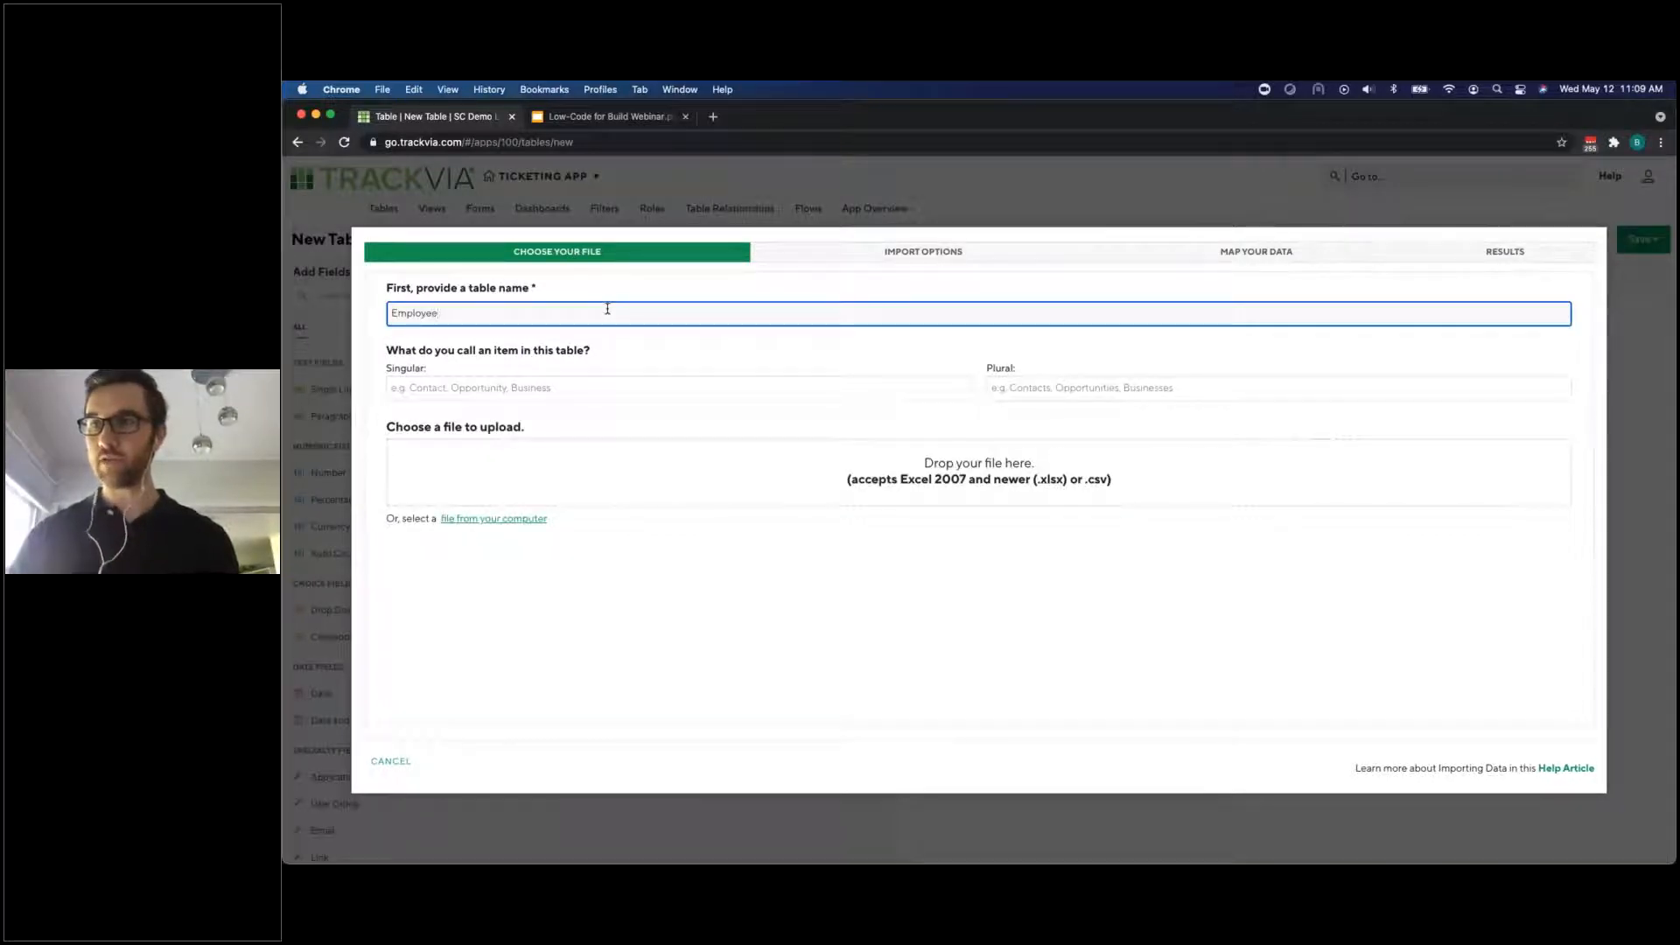
Use Employees as both the singular and plural item name of the imported table
double_click(584, 311)
key(super+c)
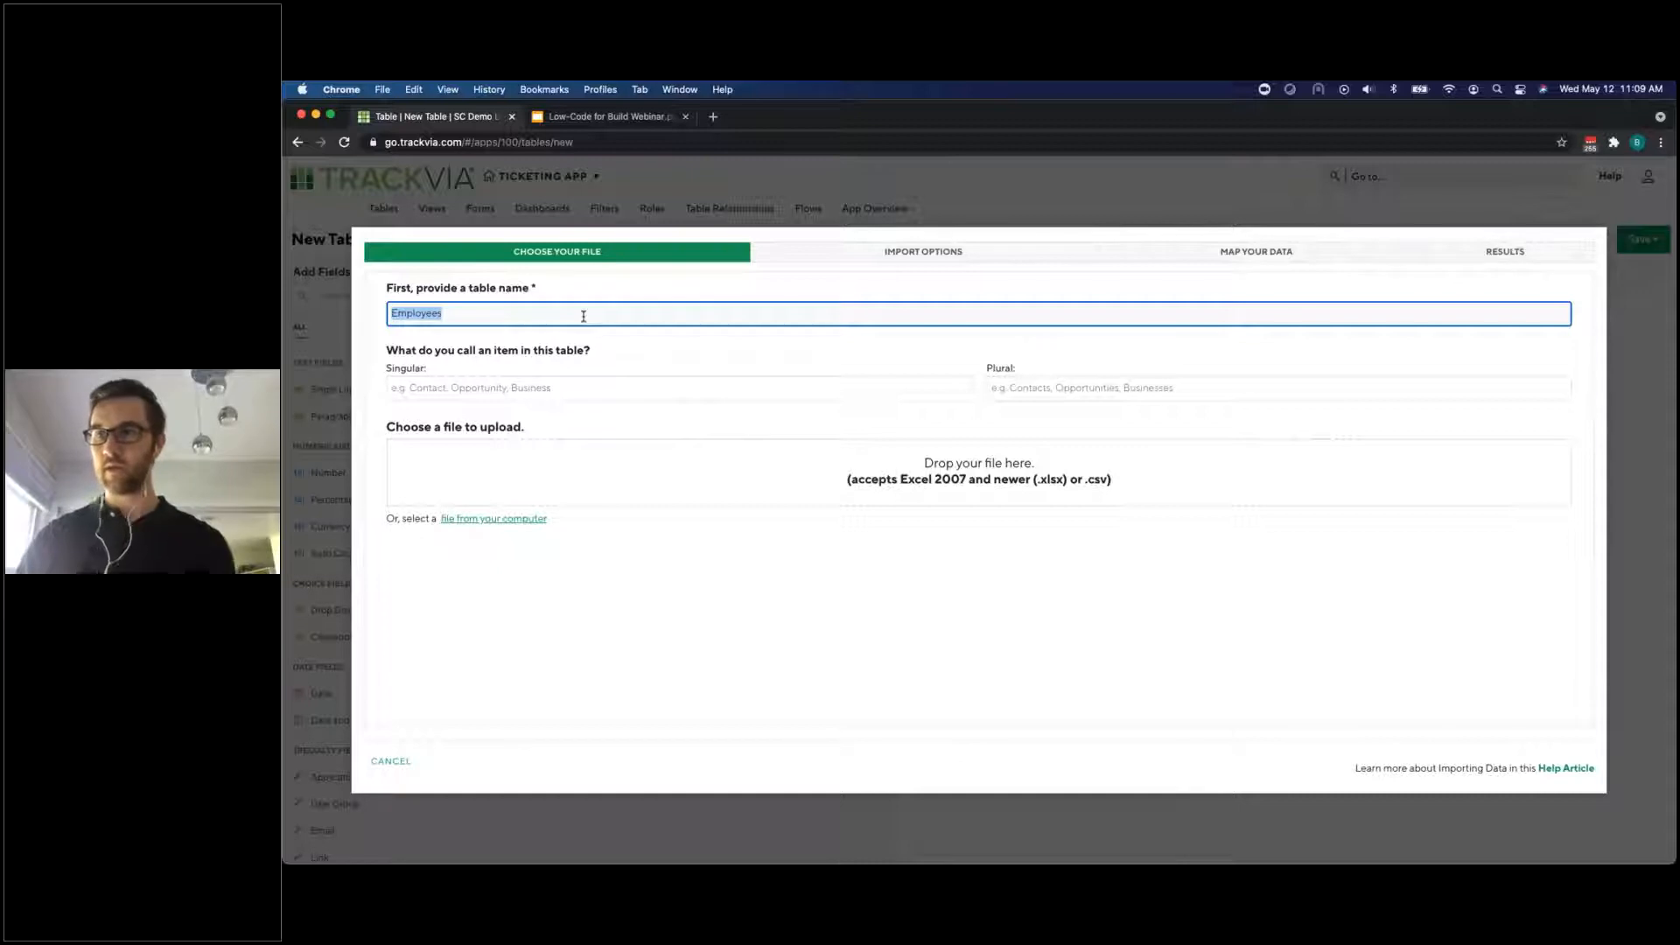
click(584, 373)
click(588, 383)
key(super+v)
click(1022, 386)
key(super+v)
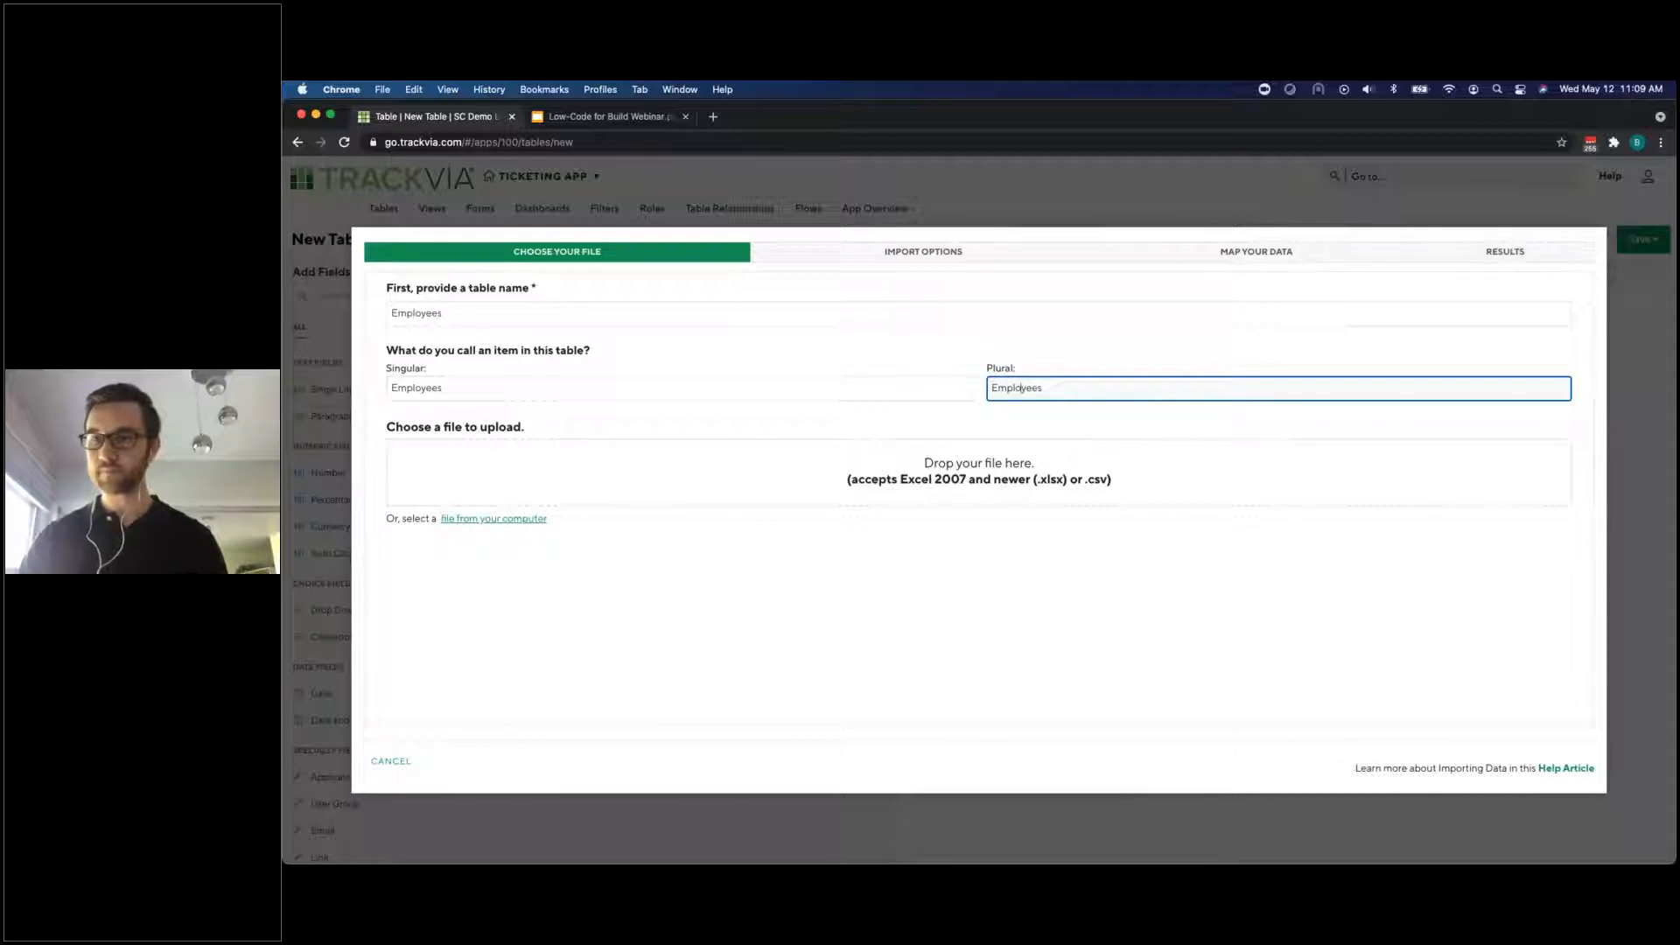
Import the Employee List file with the Title column as a Drop Down List, and view the resulting table
drag(313, 429, 740, 485)
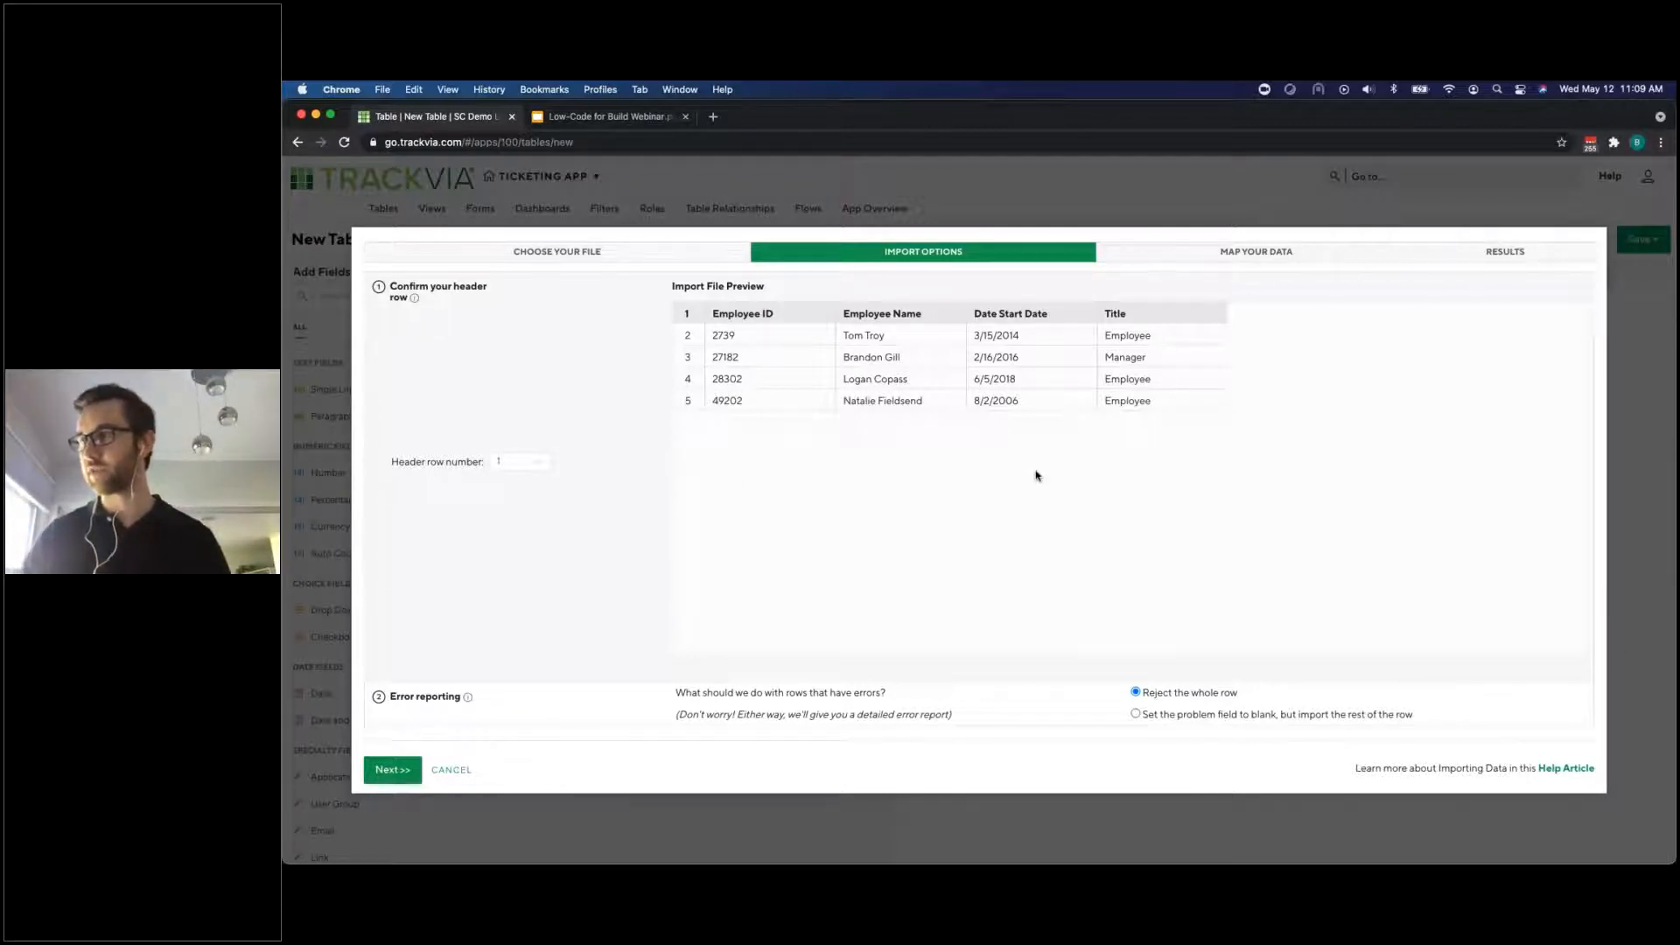
click(395, 768)
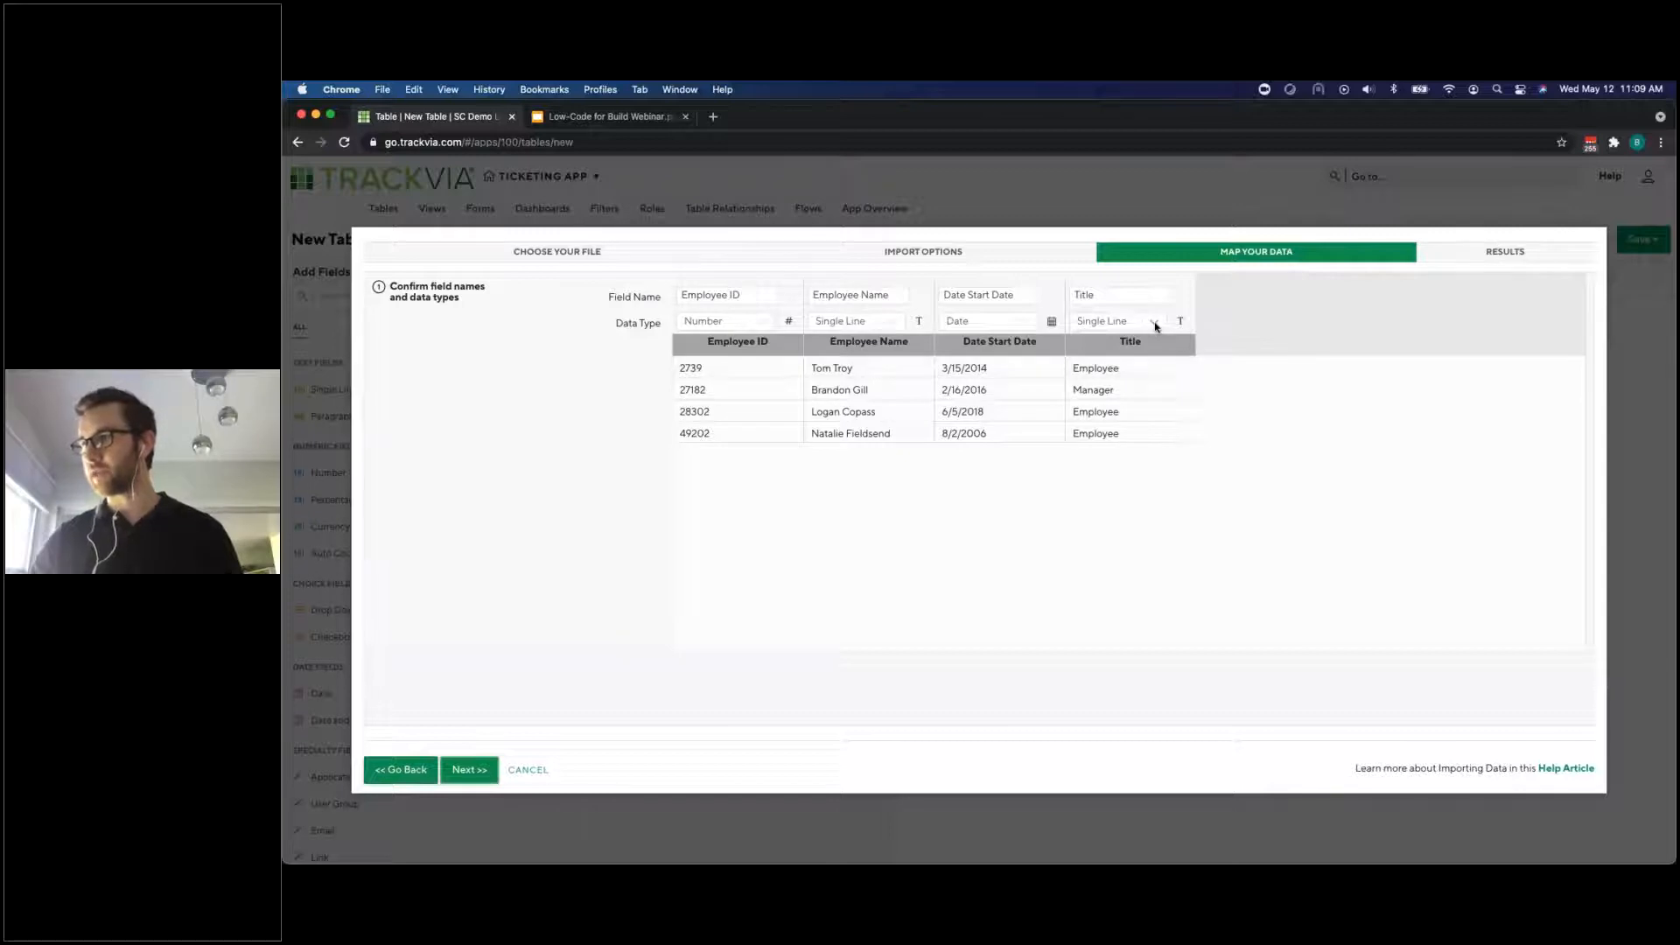
click(1155, 326)
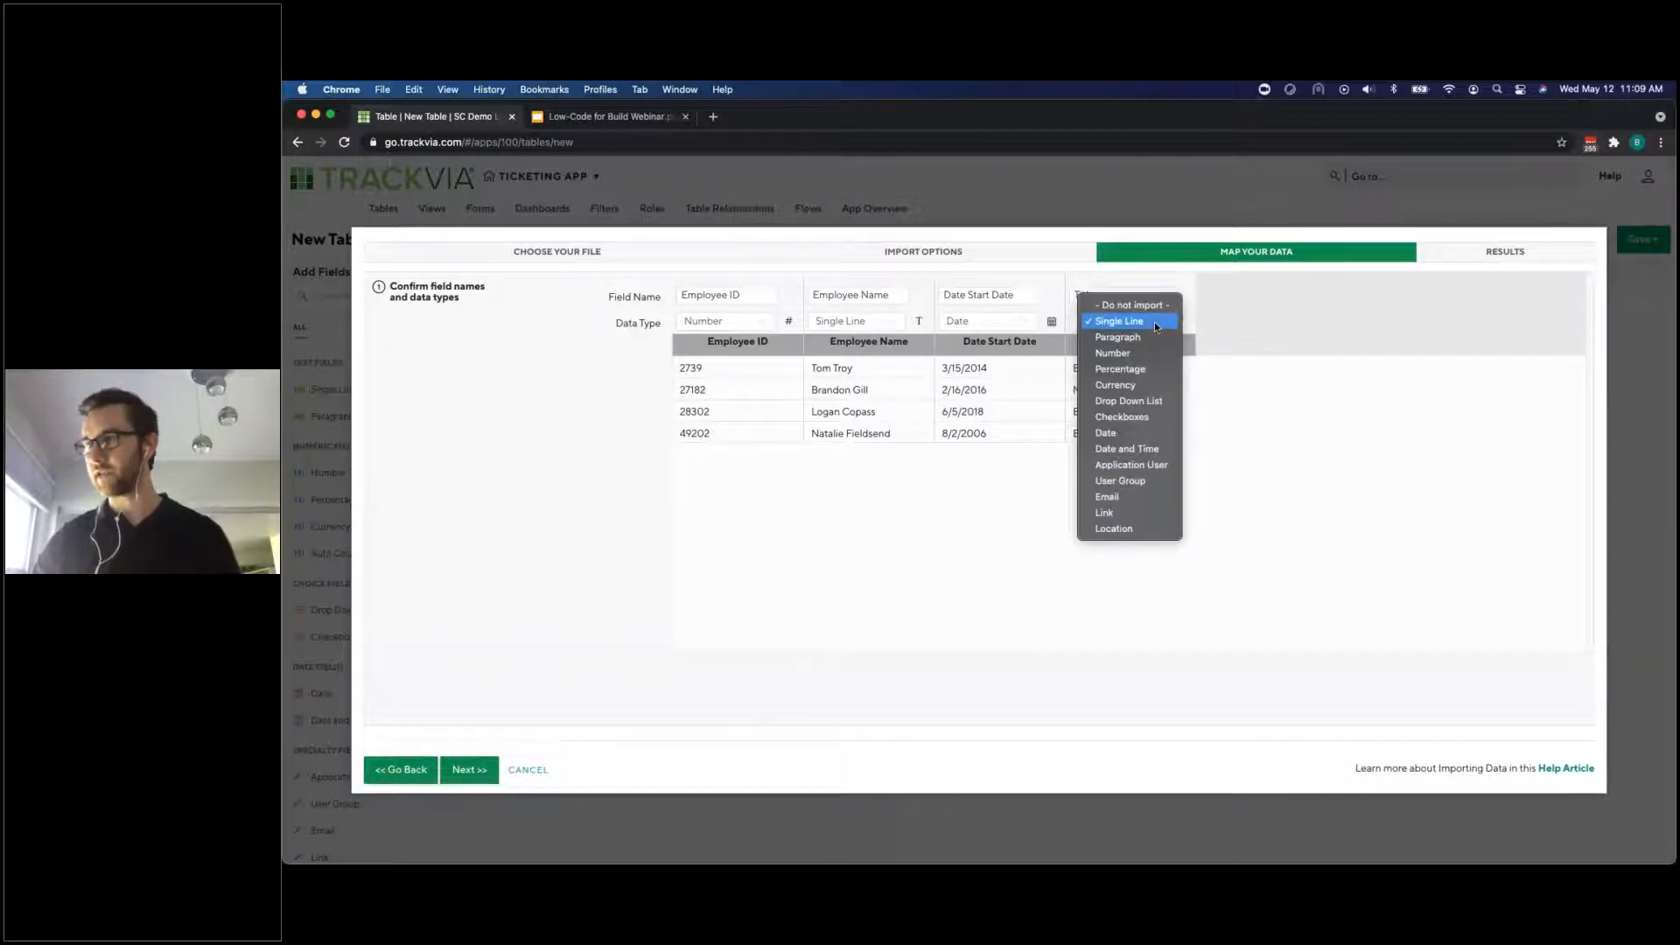
click(1147, 402)
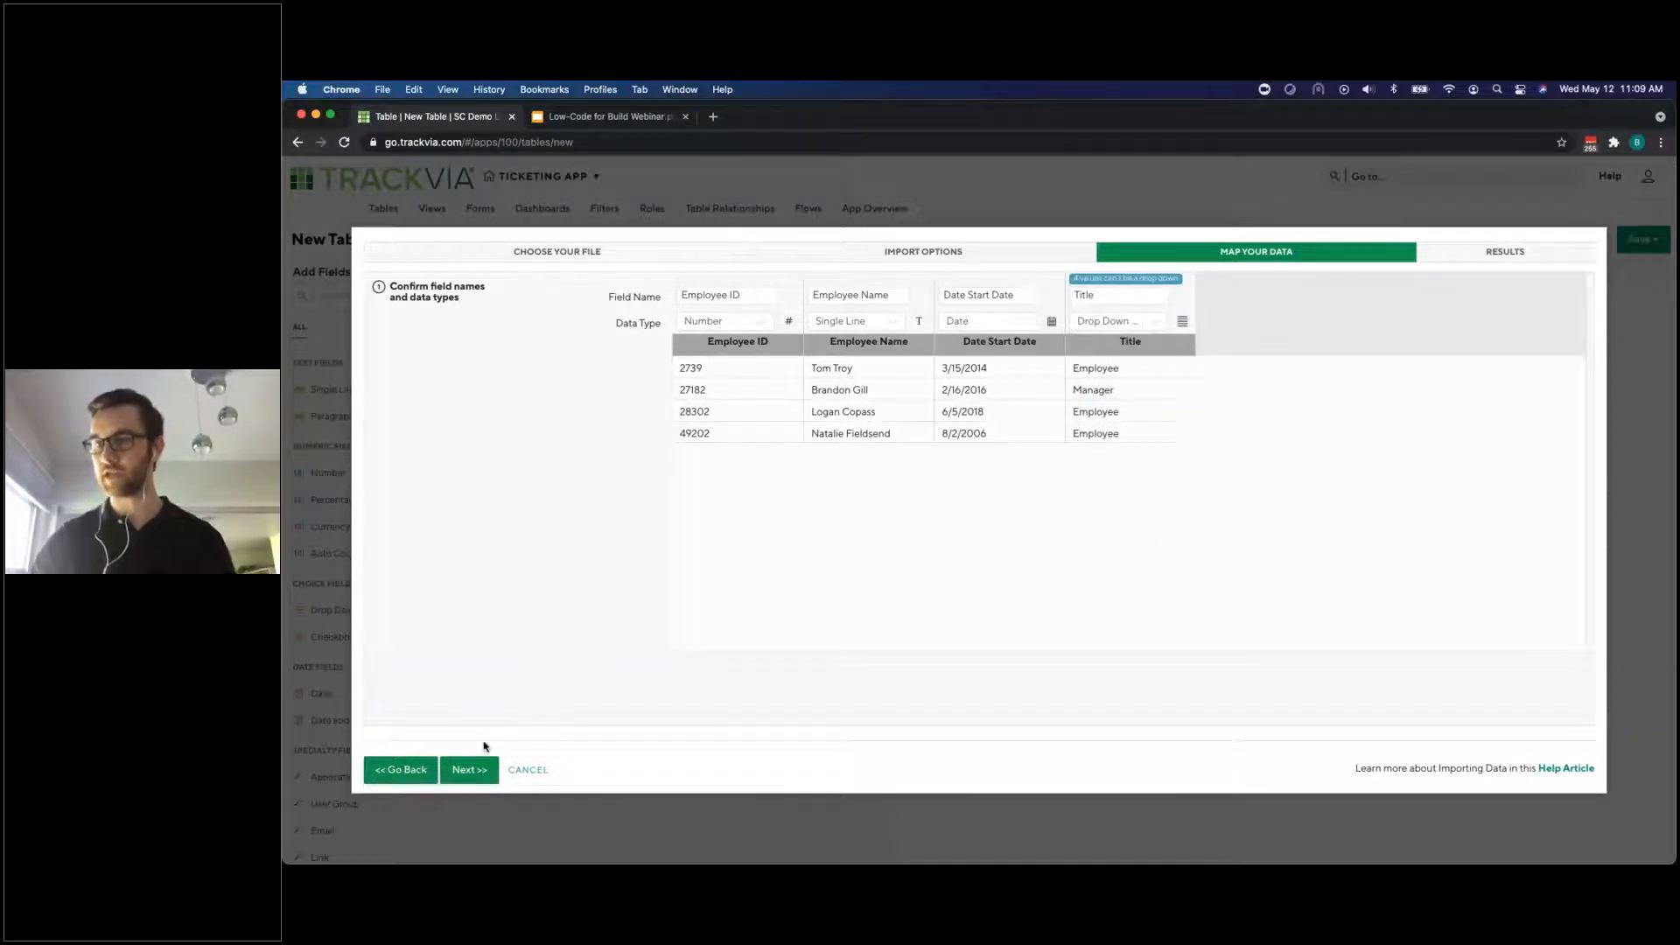
click(469, 769)
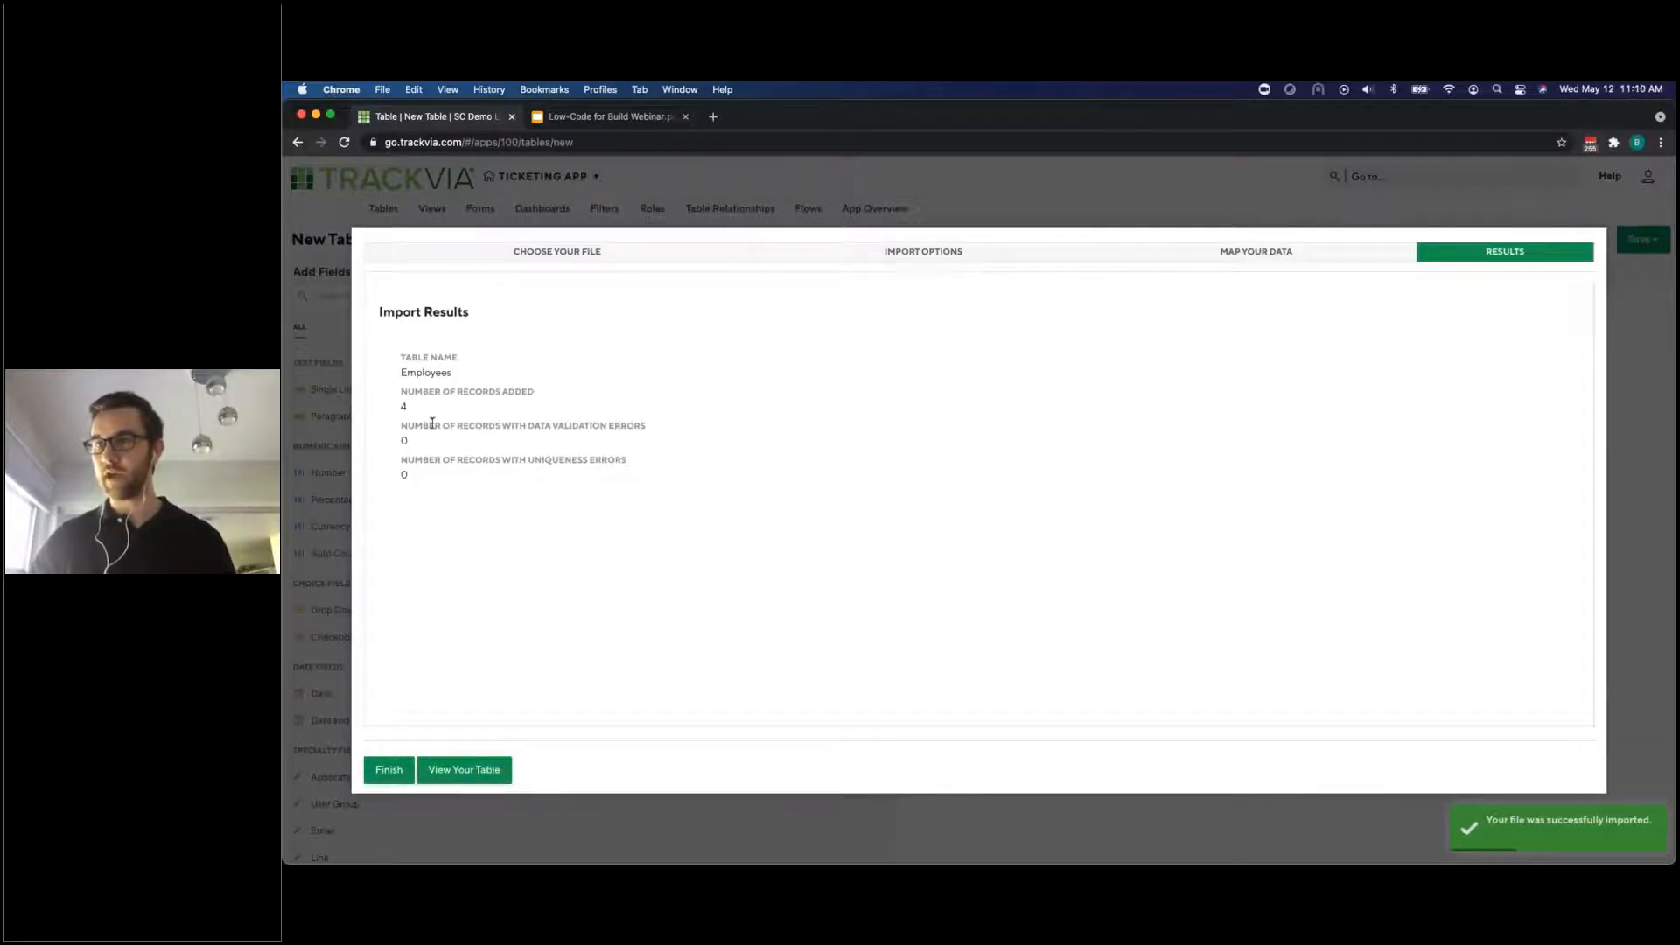
click(447, 786)
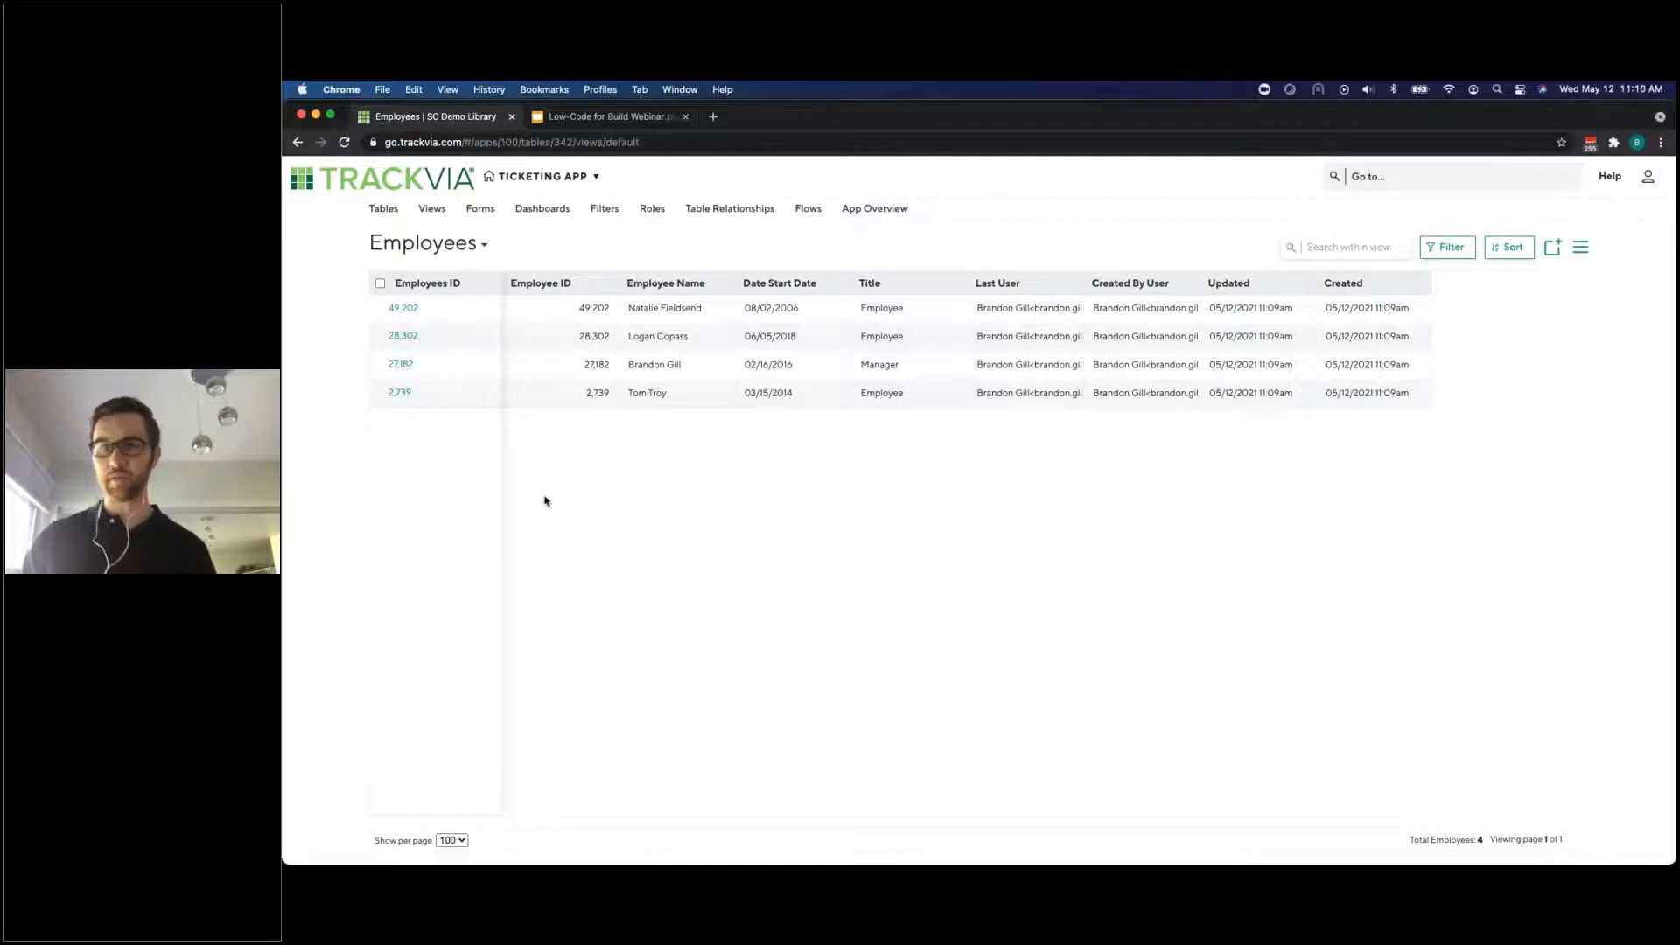
Edit the Employees table so the Employee ID number field uses no separator
click(385, 208)
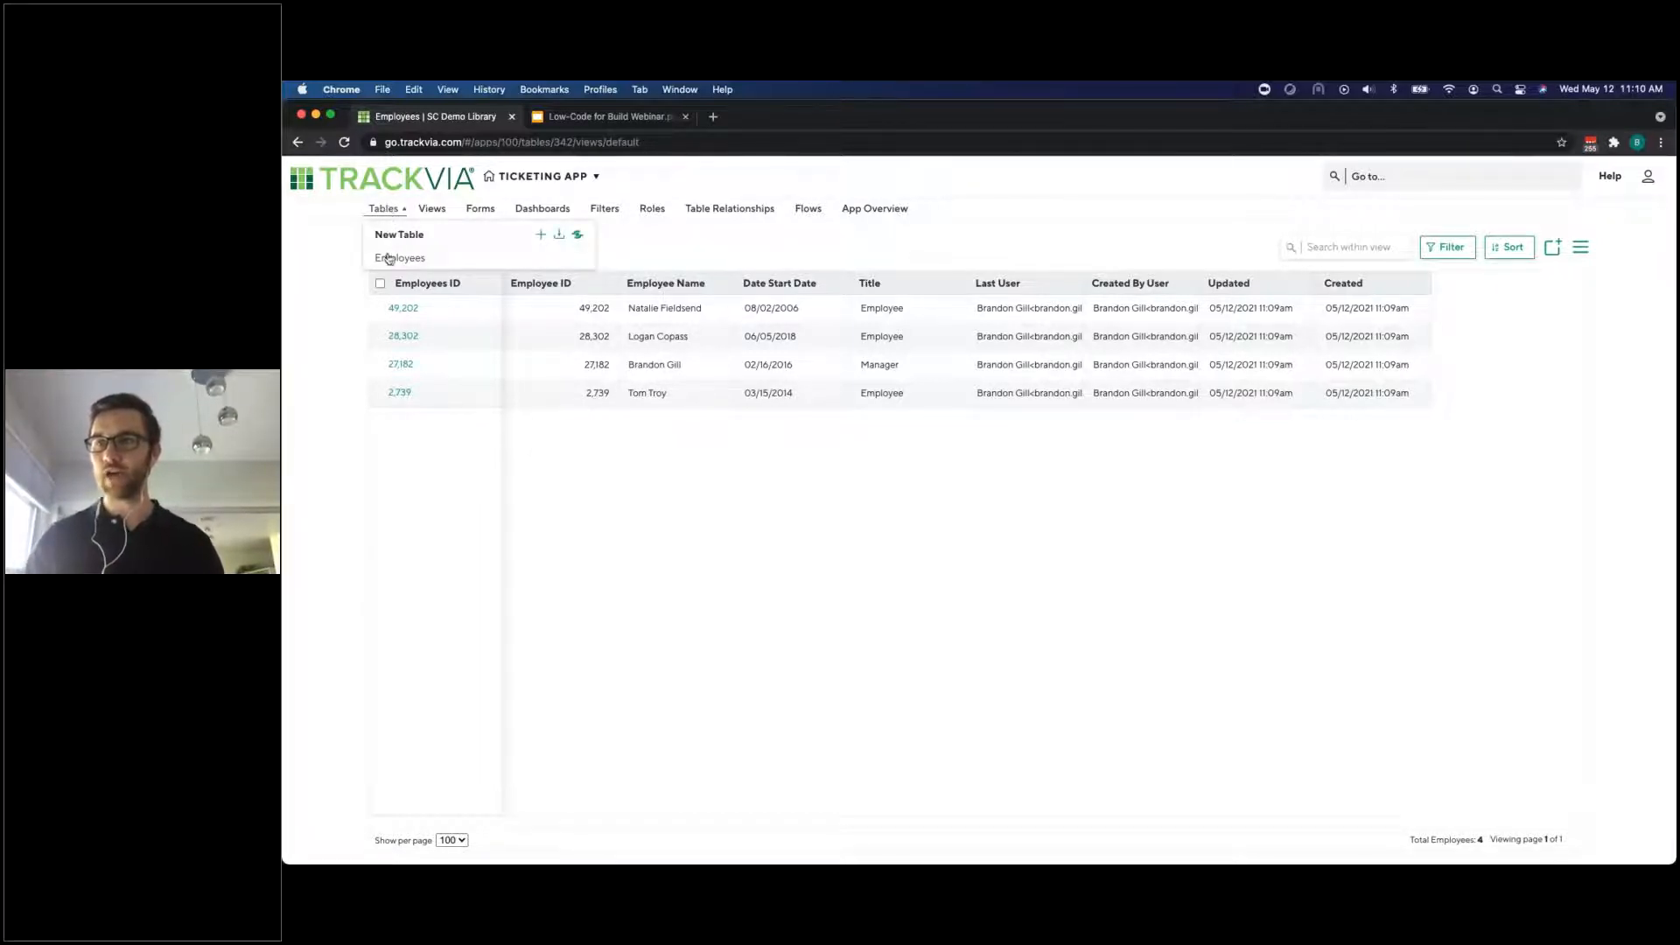
click(576, 258)
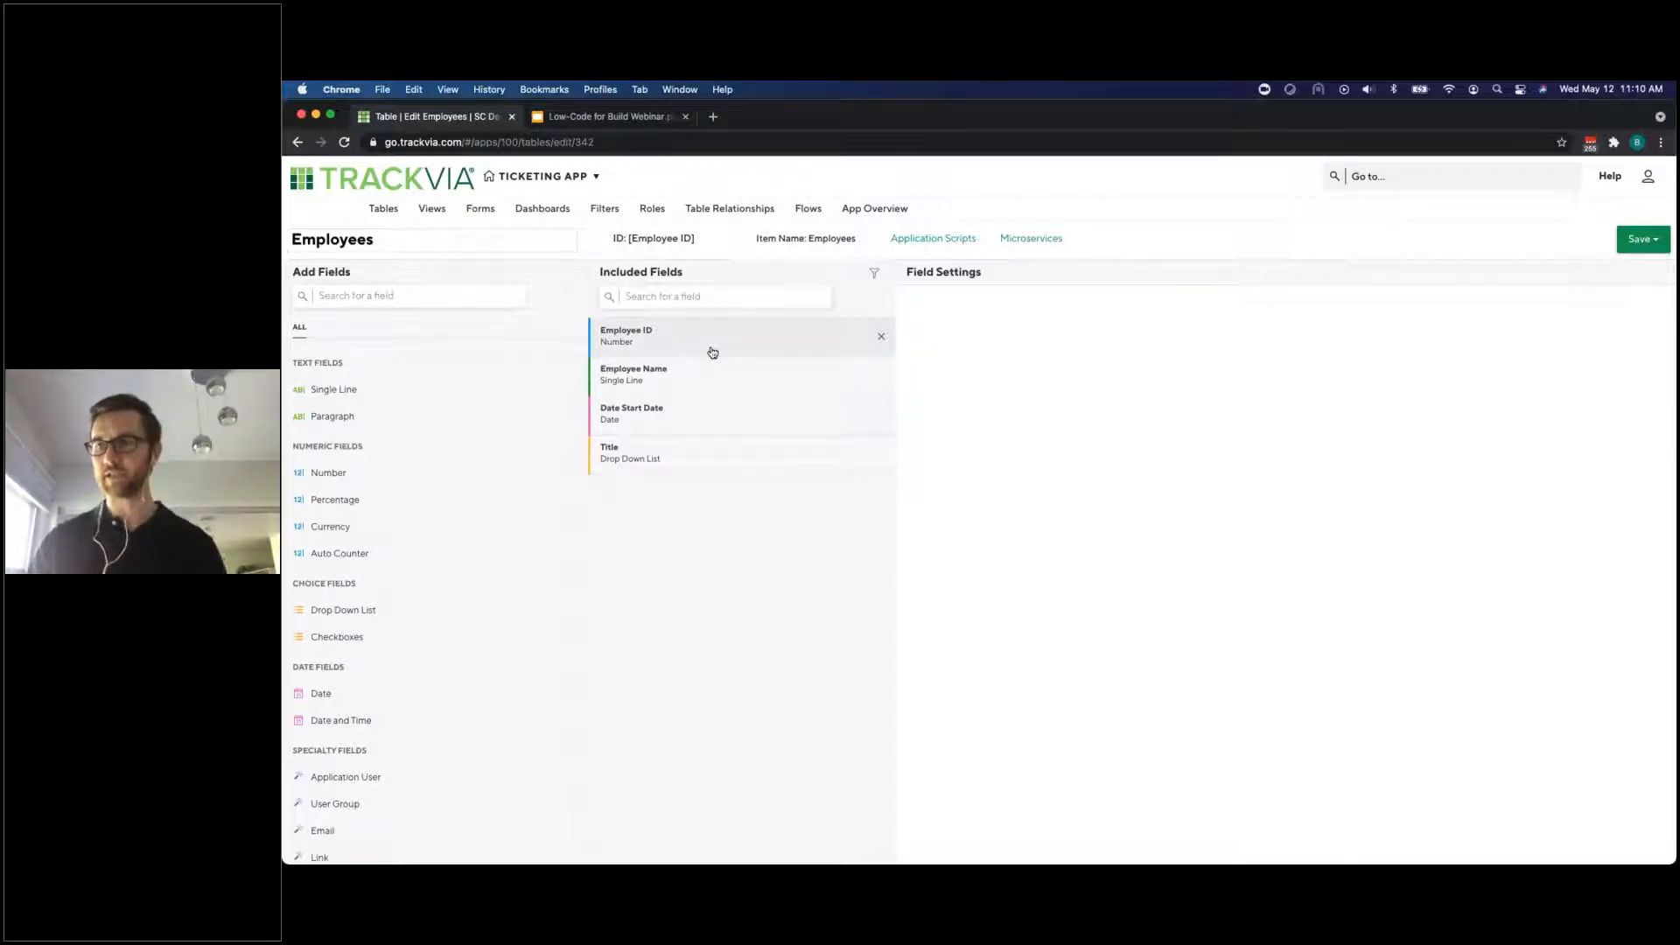
click(713, 352)
click(914, 573)
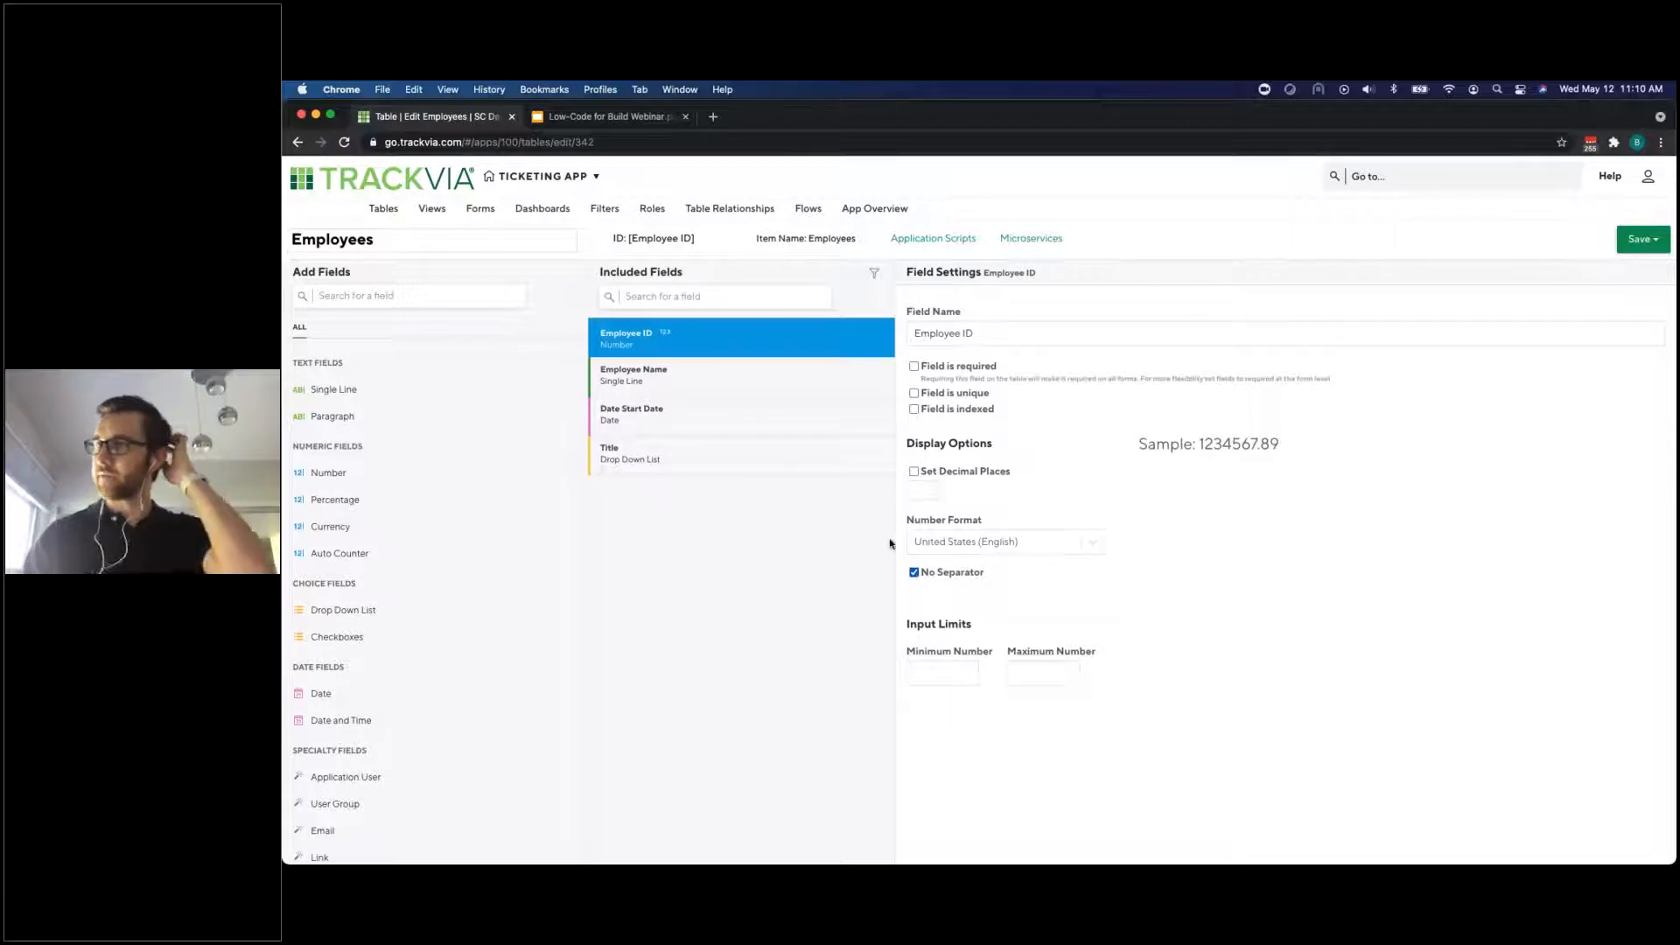
Extend the Employees record ID with a " - " separator and the Employee Name field, save the table and display its records
click(649, 242)
click(743, 327)
click(742, 326)
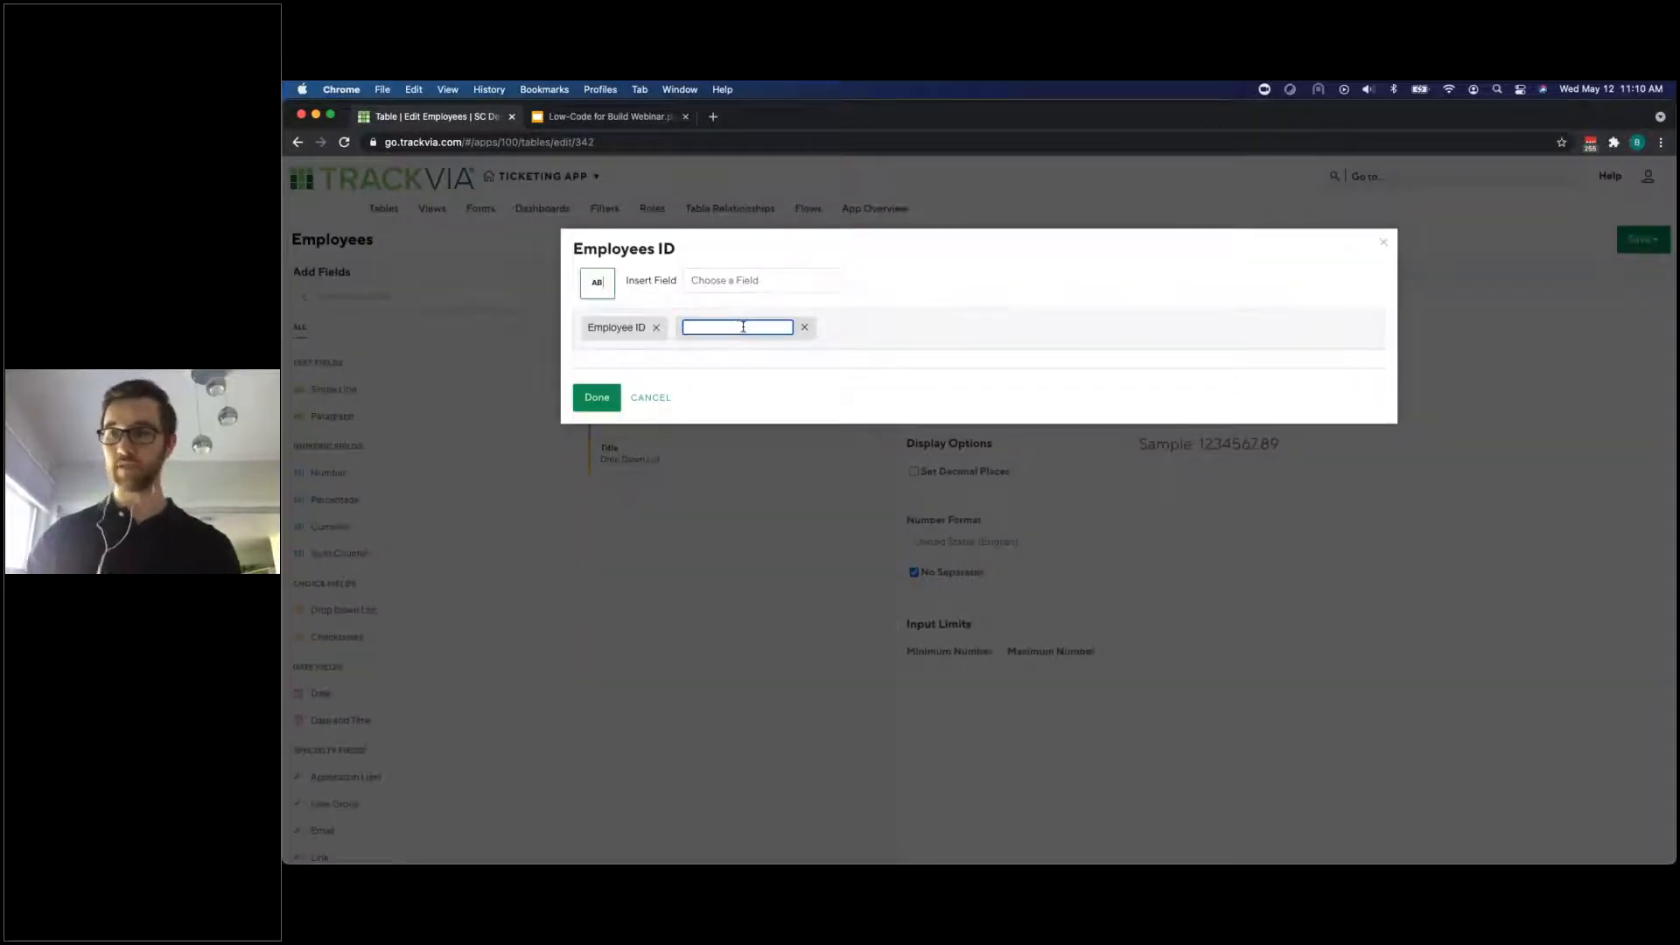
click(822, 280)
click(782, 316)
click(596, 397)
click(1640, 239)
click(1628, 260)
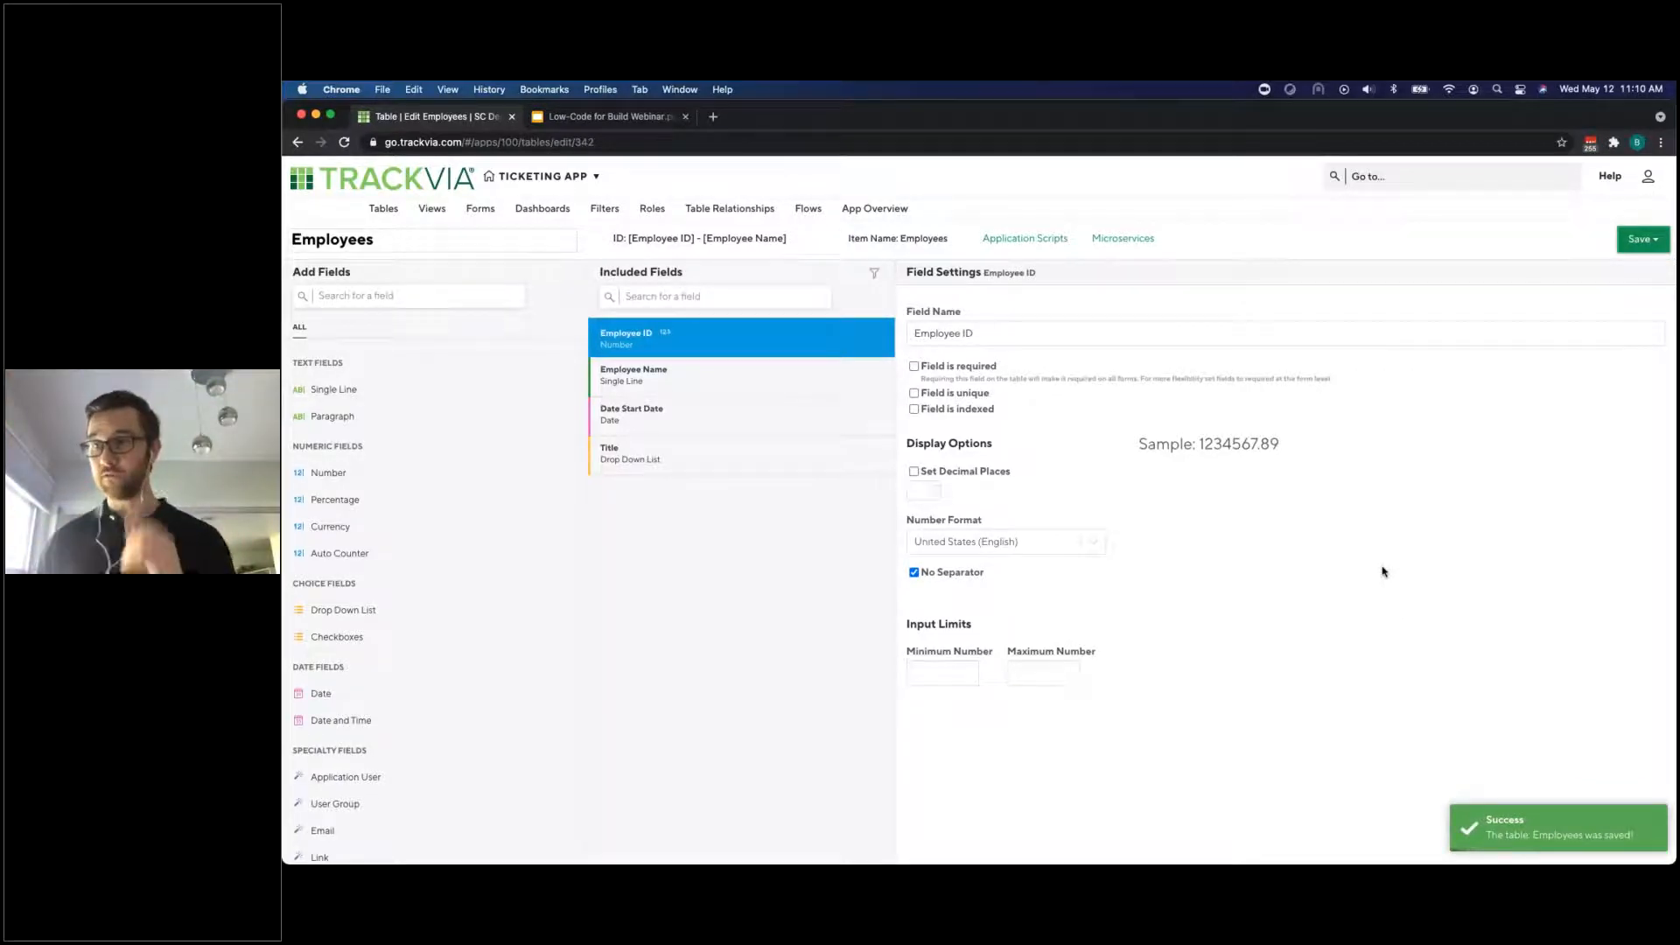
mouse_move(383, 210)
click(394, 259)
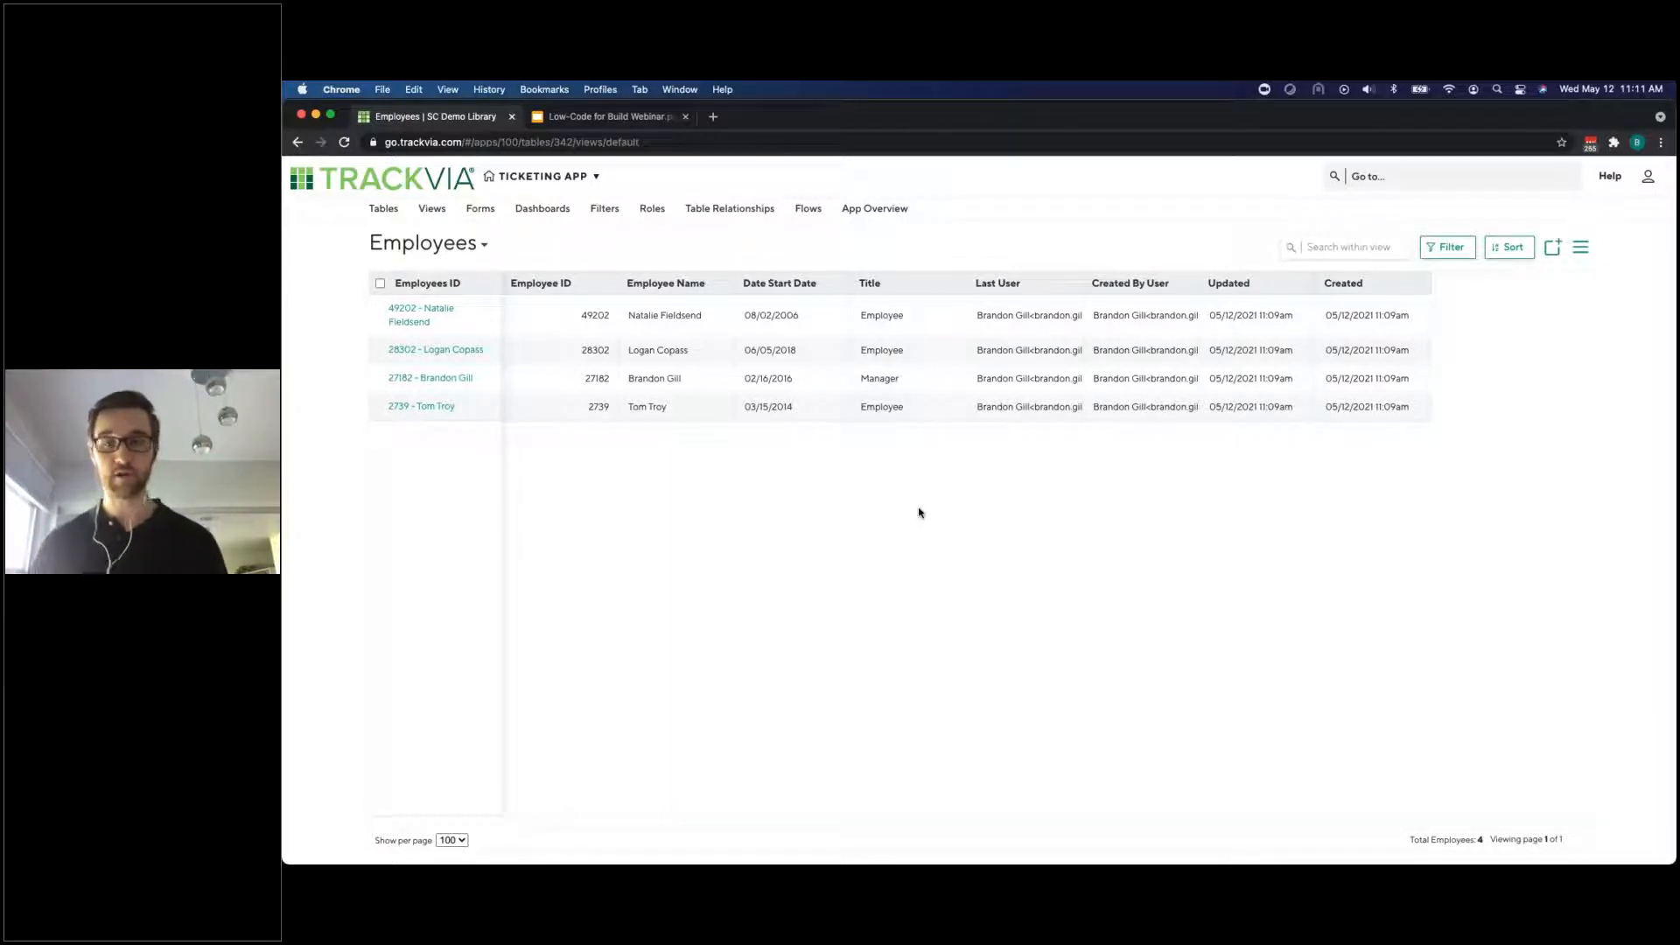
In the relationships list view, start a table built from scratch and name it Requests
click(748, 215)
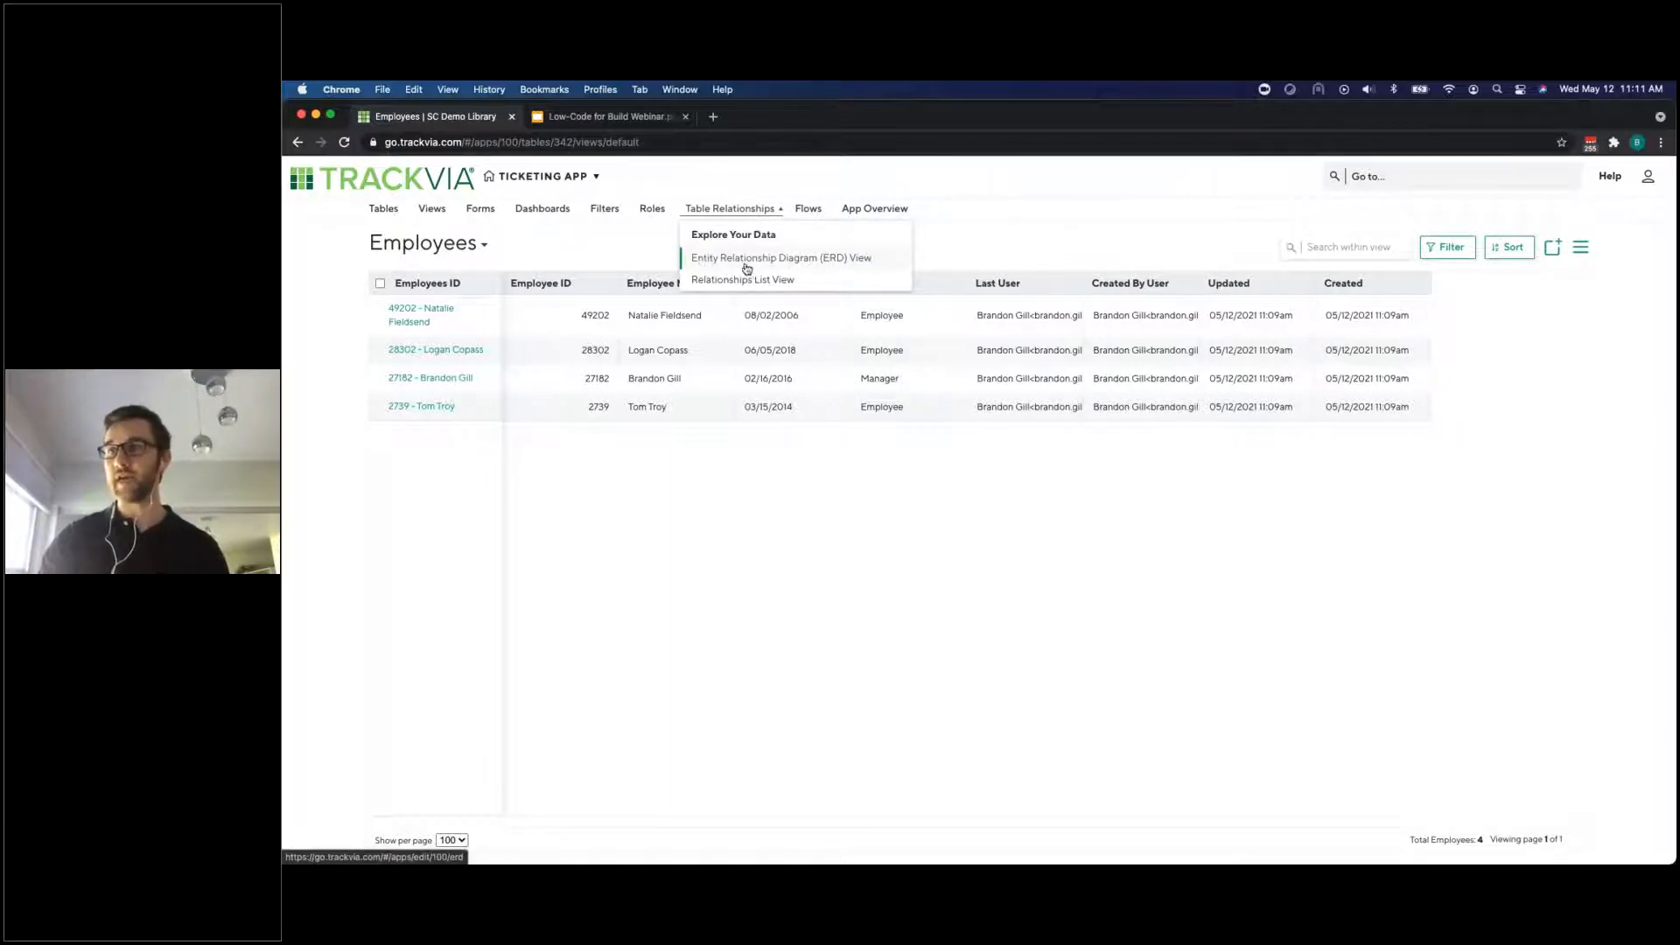
click(810, 281)
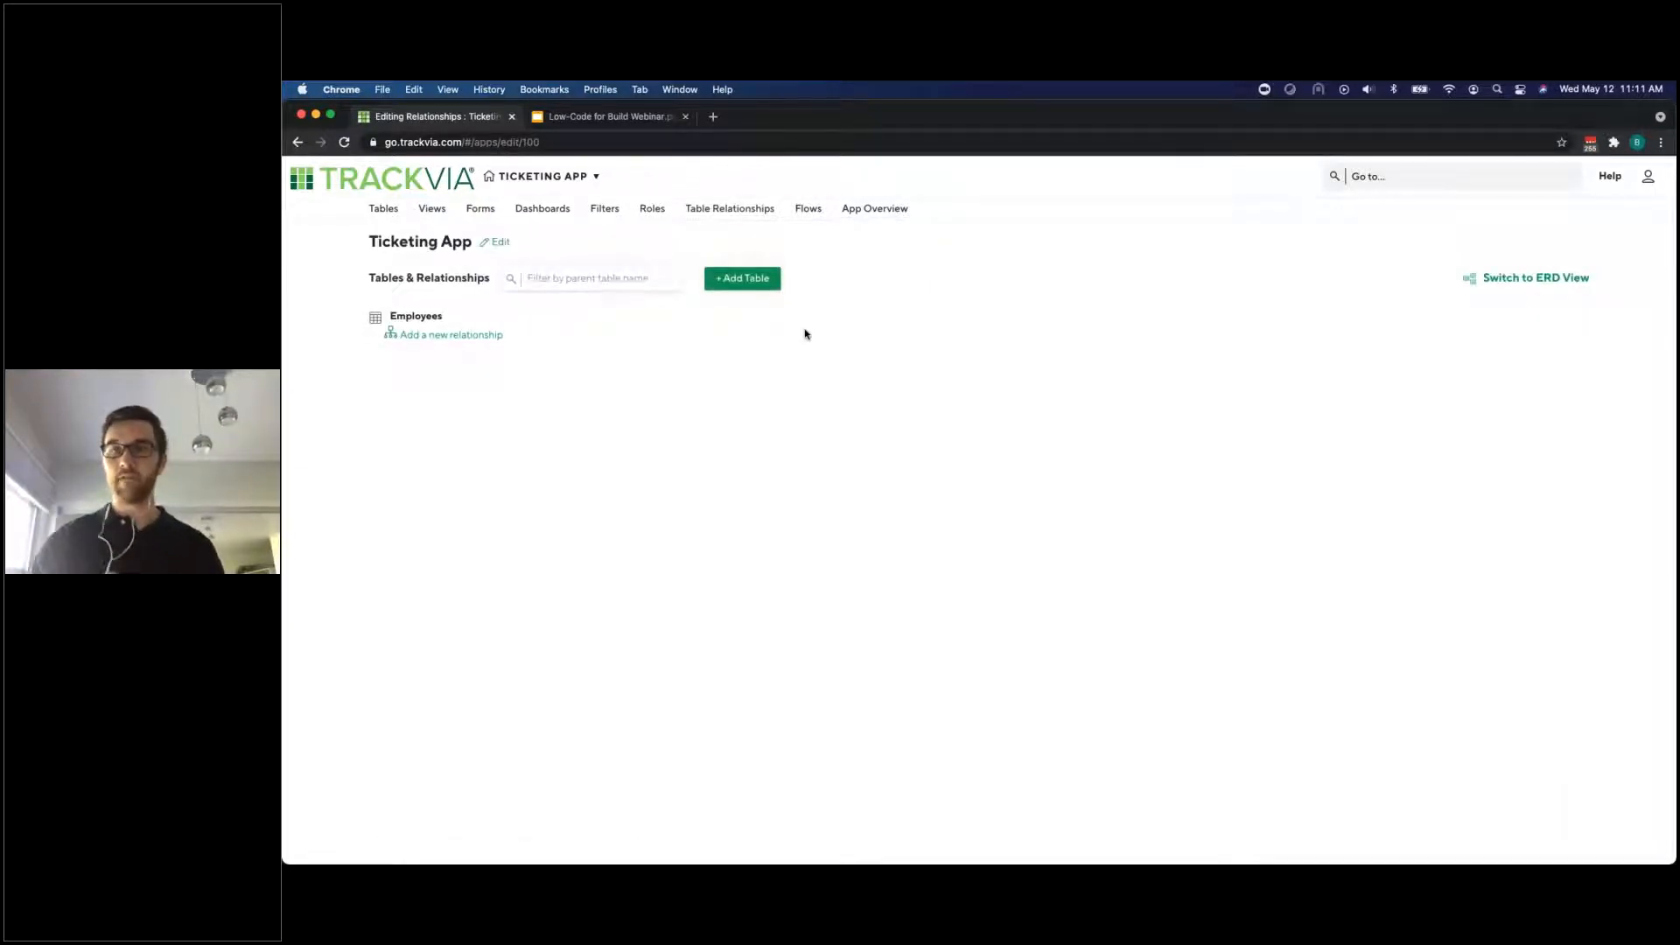
click(744, 285)
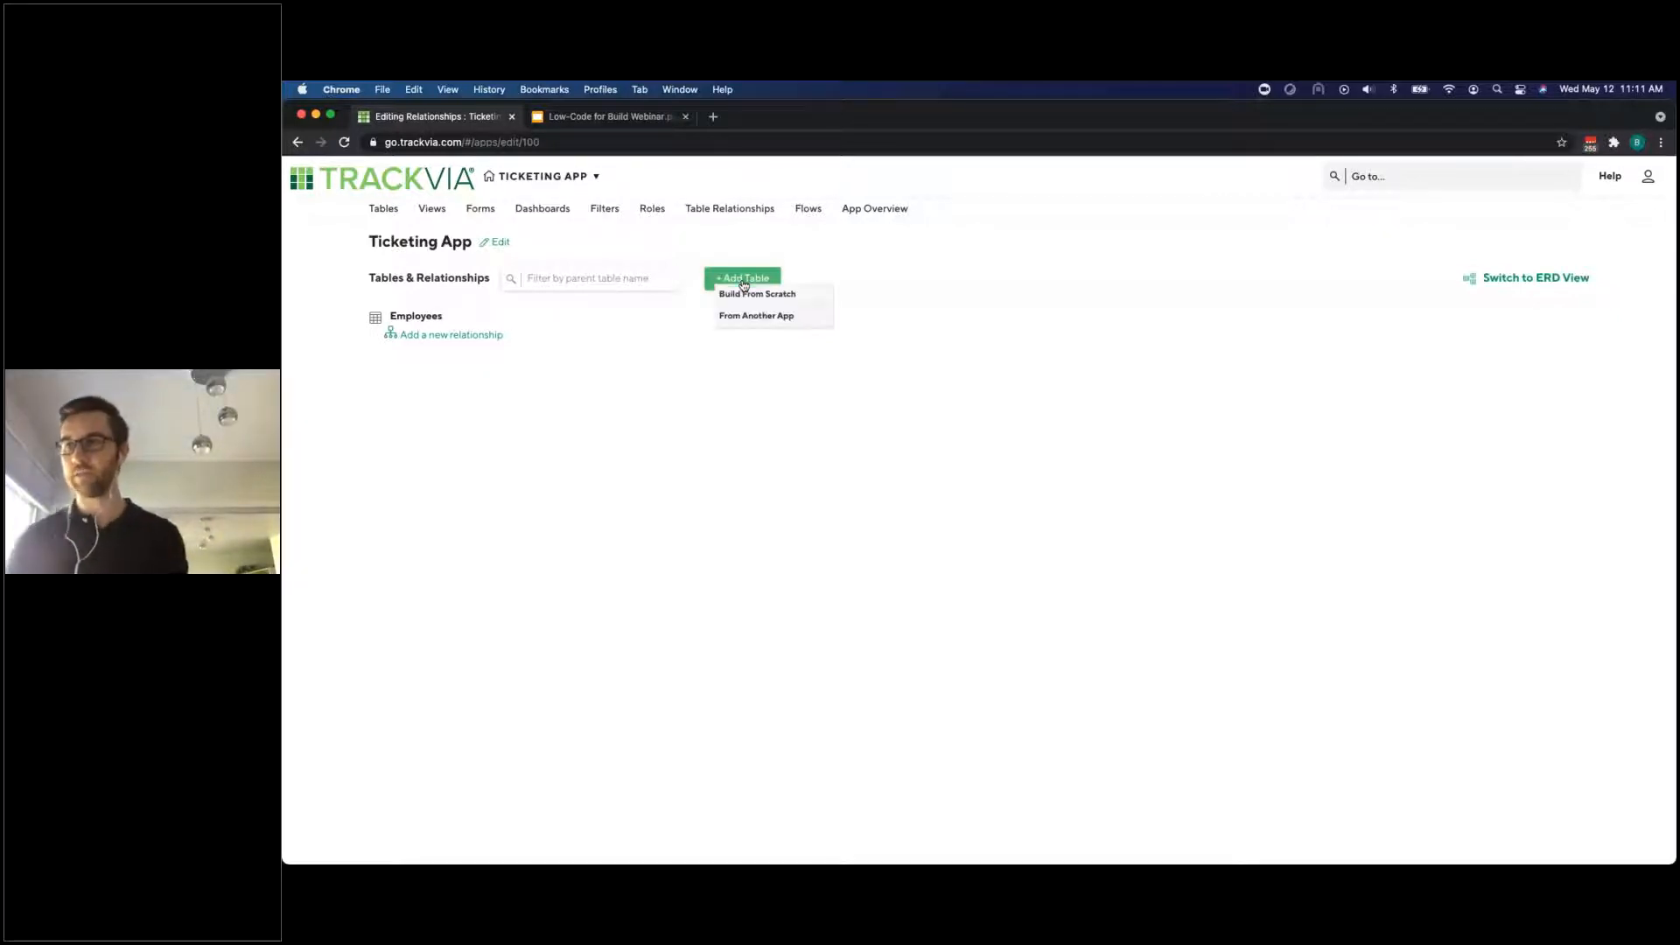
click(745, 294)
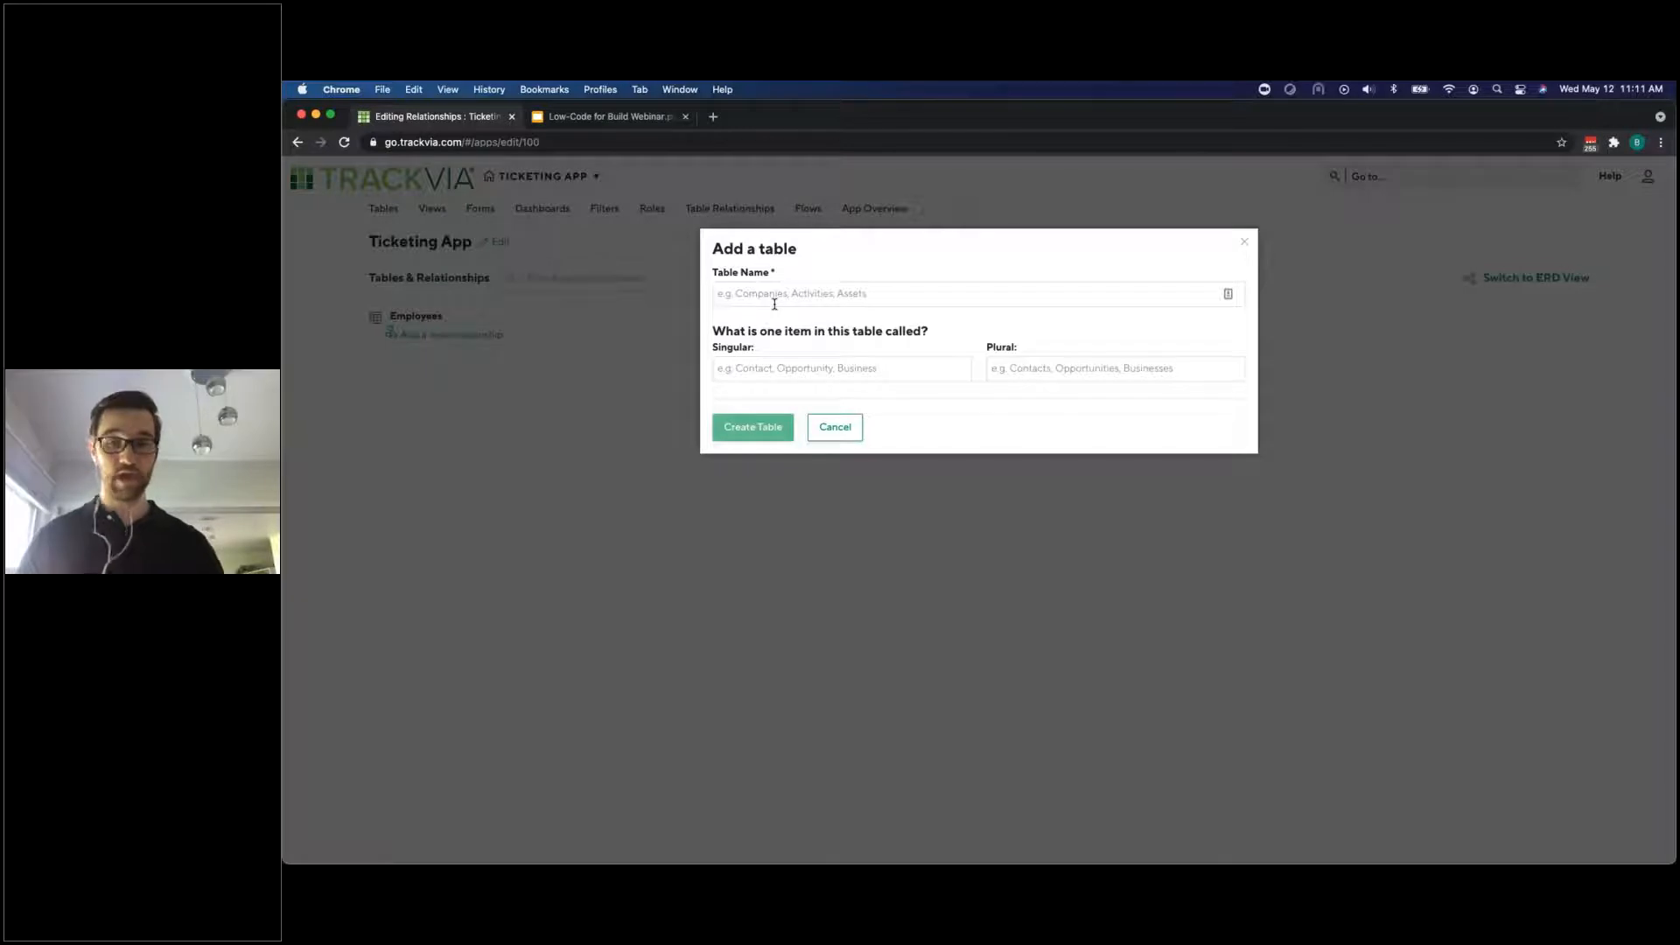
click(774, 303)
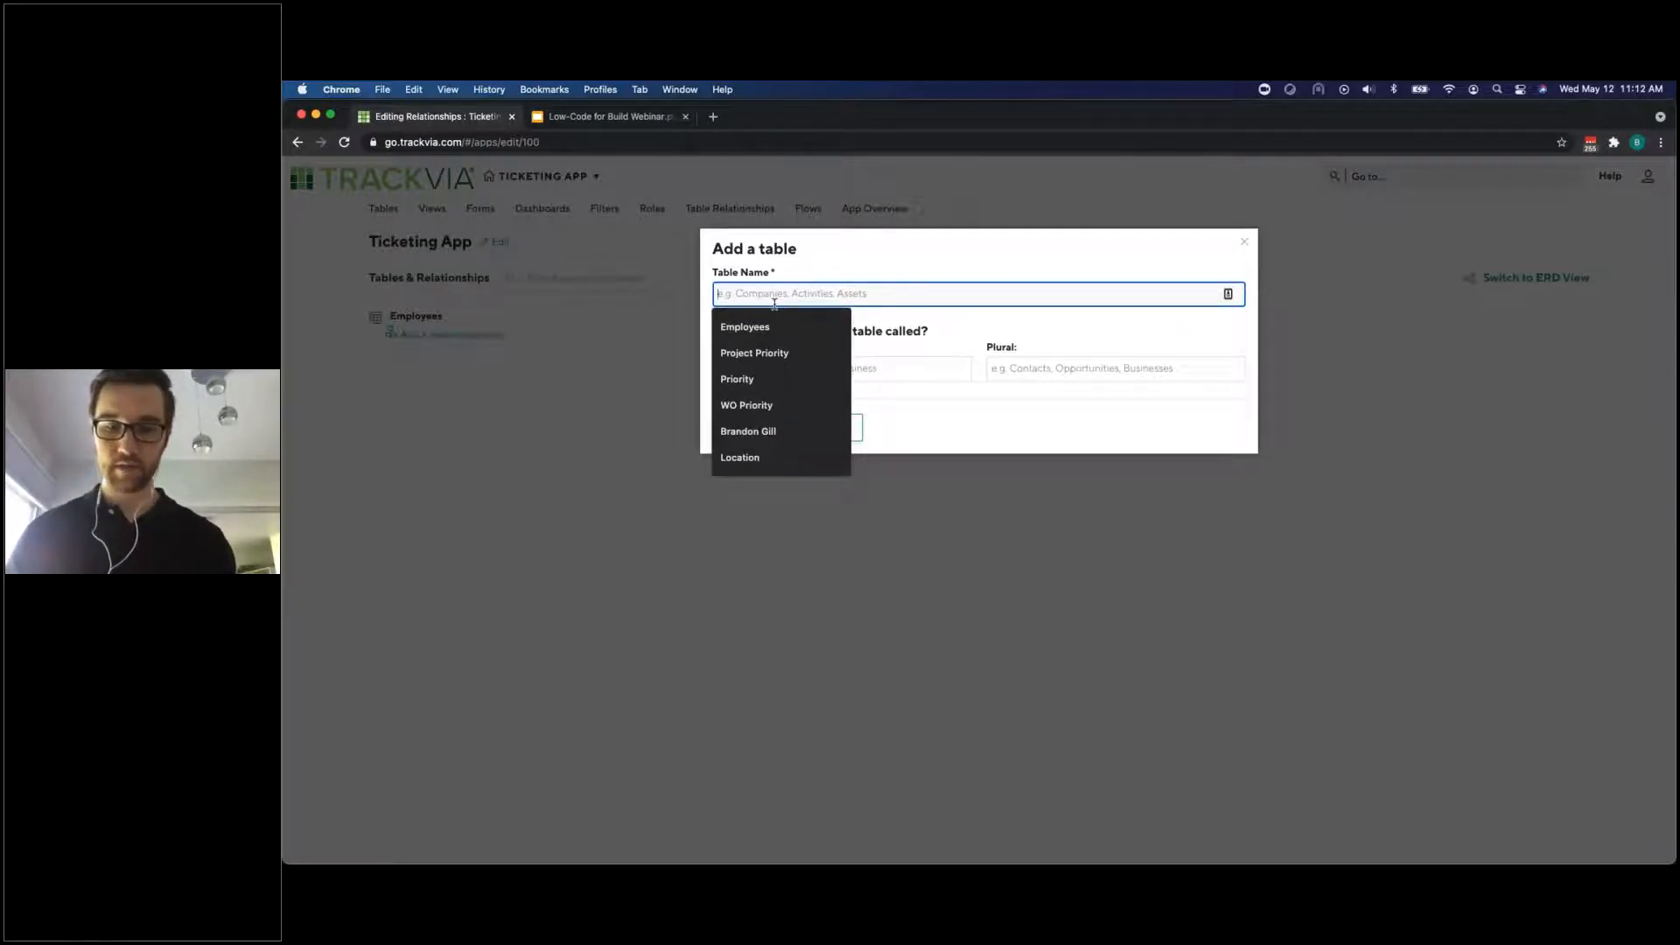
text(Requests)
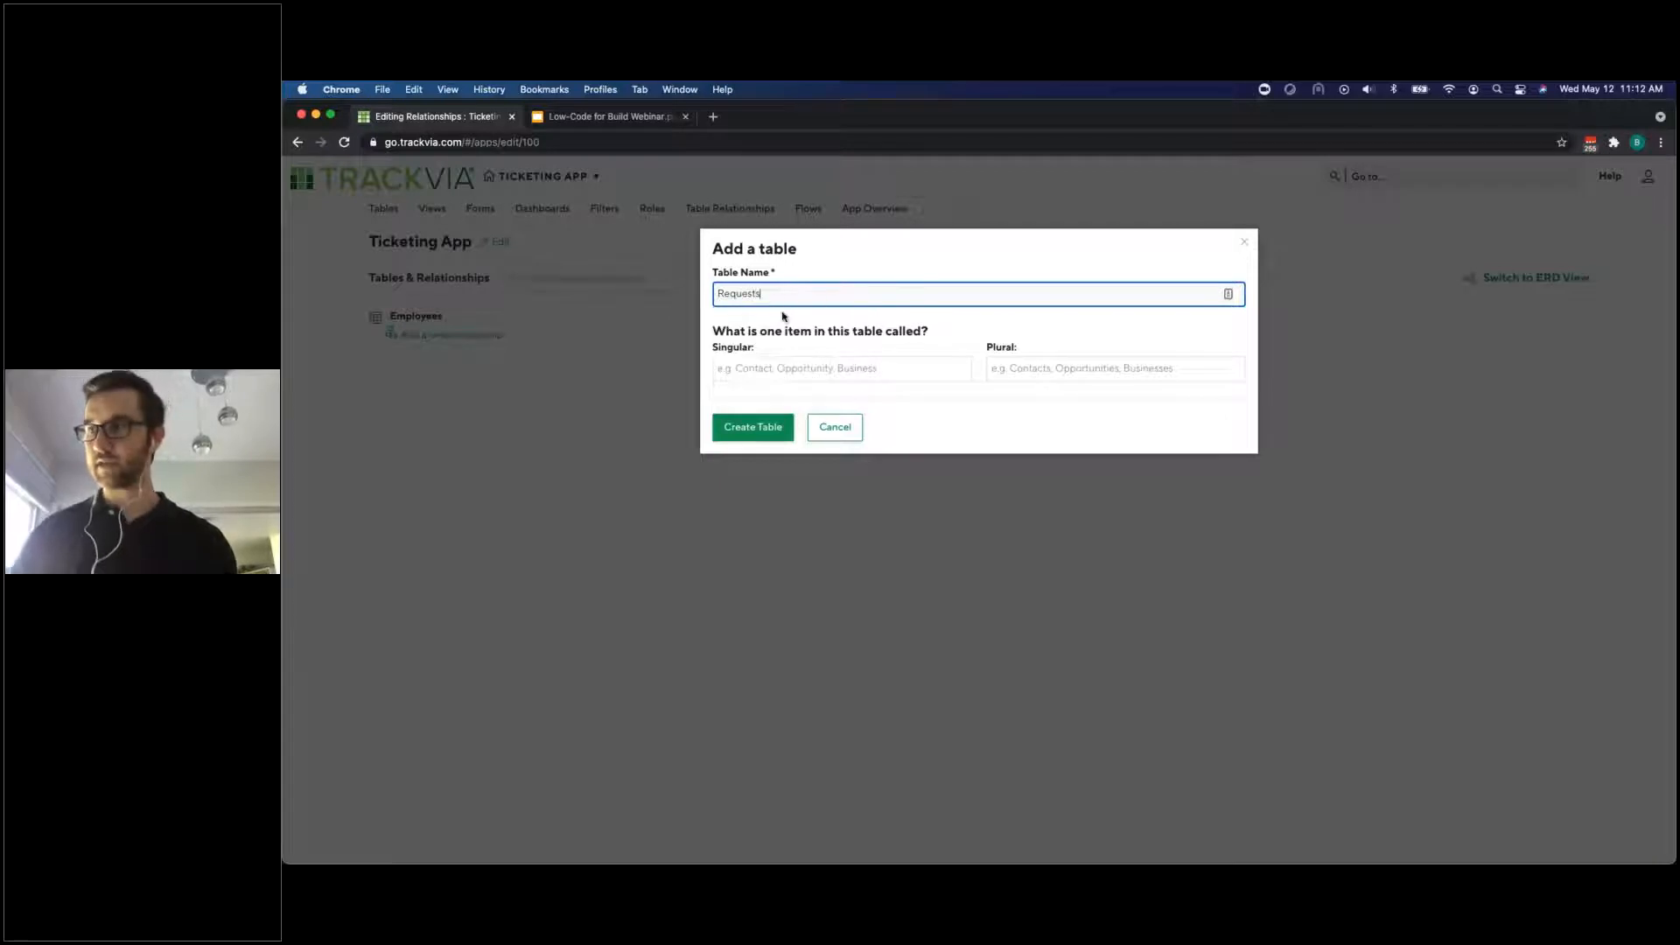
Use Requests as both the singular and plural item name and create the table
double_click(776, 298)
key(ctrl+c)
click(817, 368)
key(ctrl+v)
click(997, 368)
key(ctrl+v)
click(776, 427)
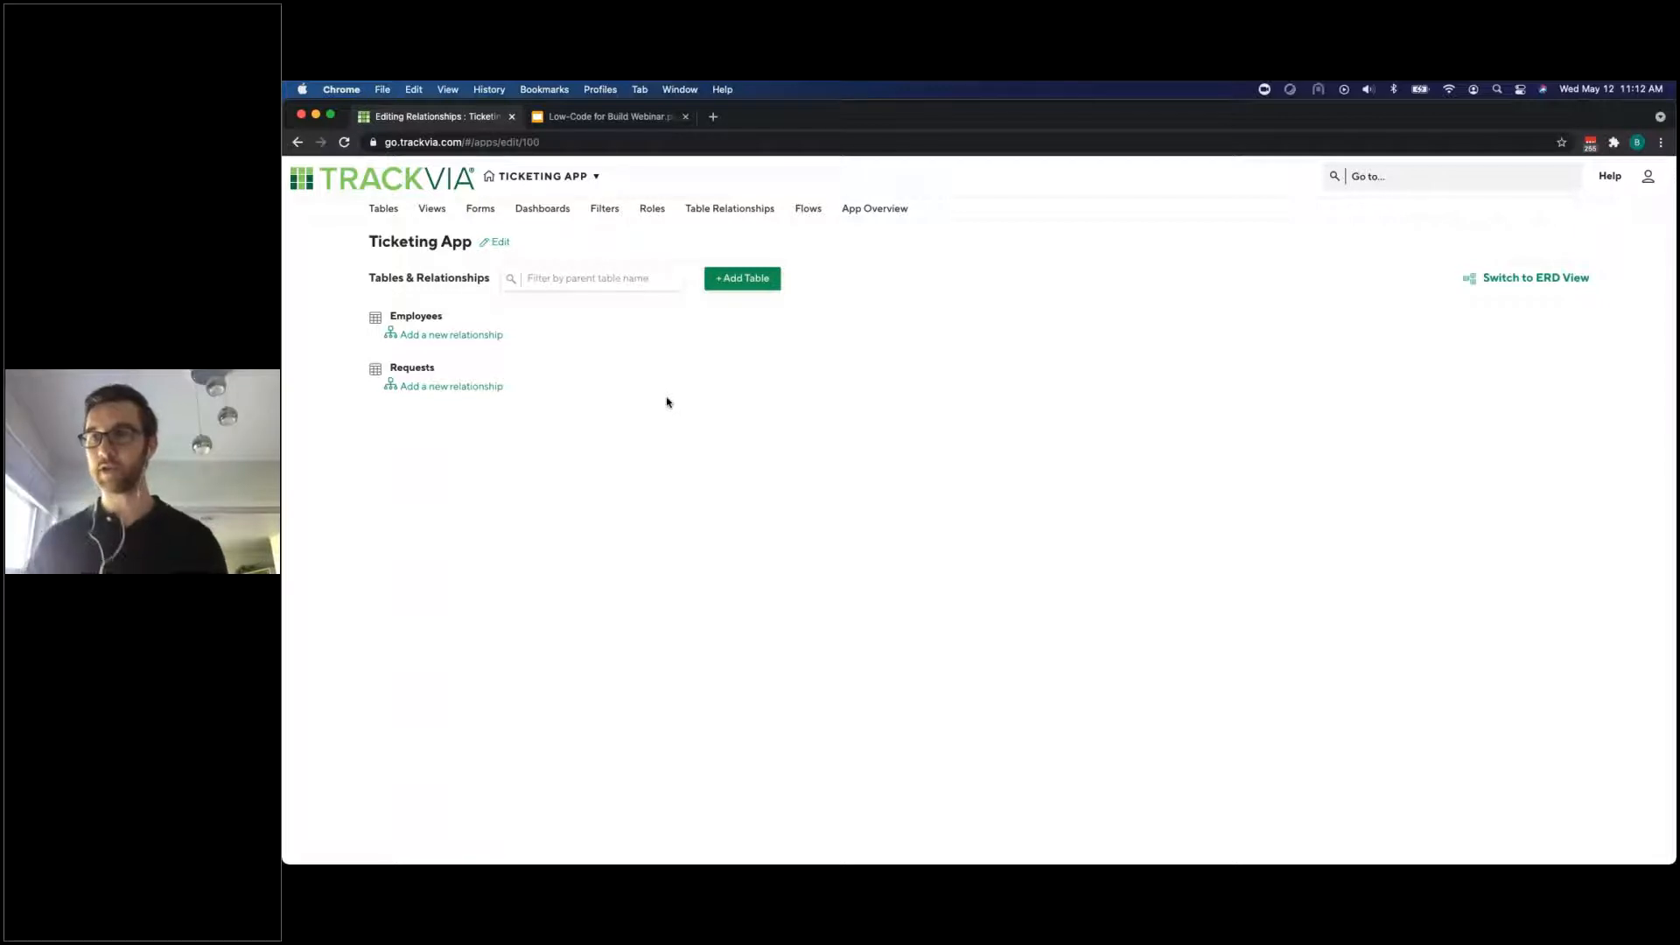
Create a relationship named Employees in which one Employees record has many records from the Requests table
click(452, 341)
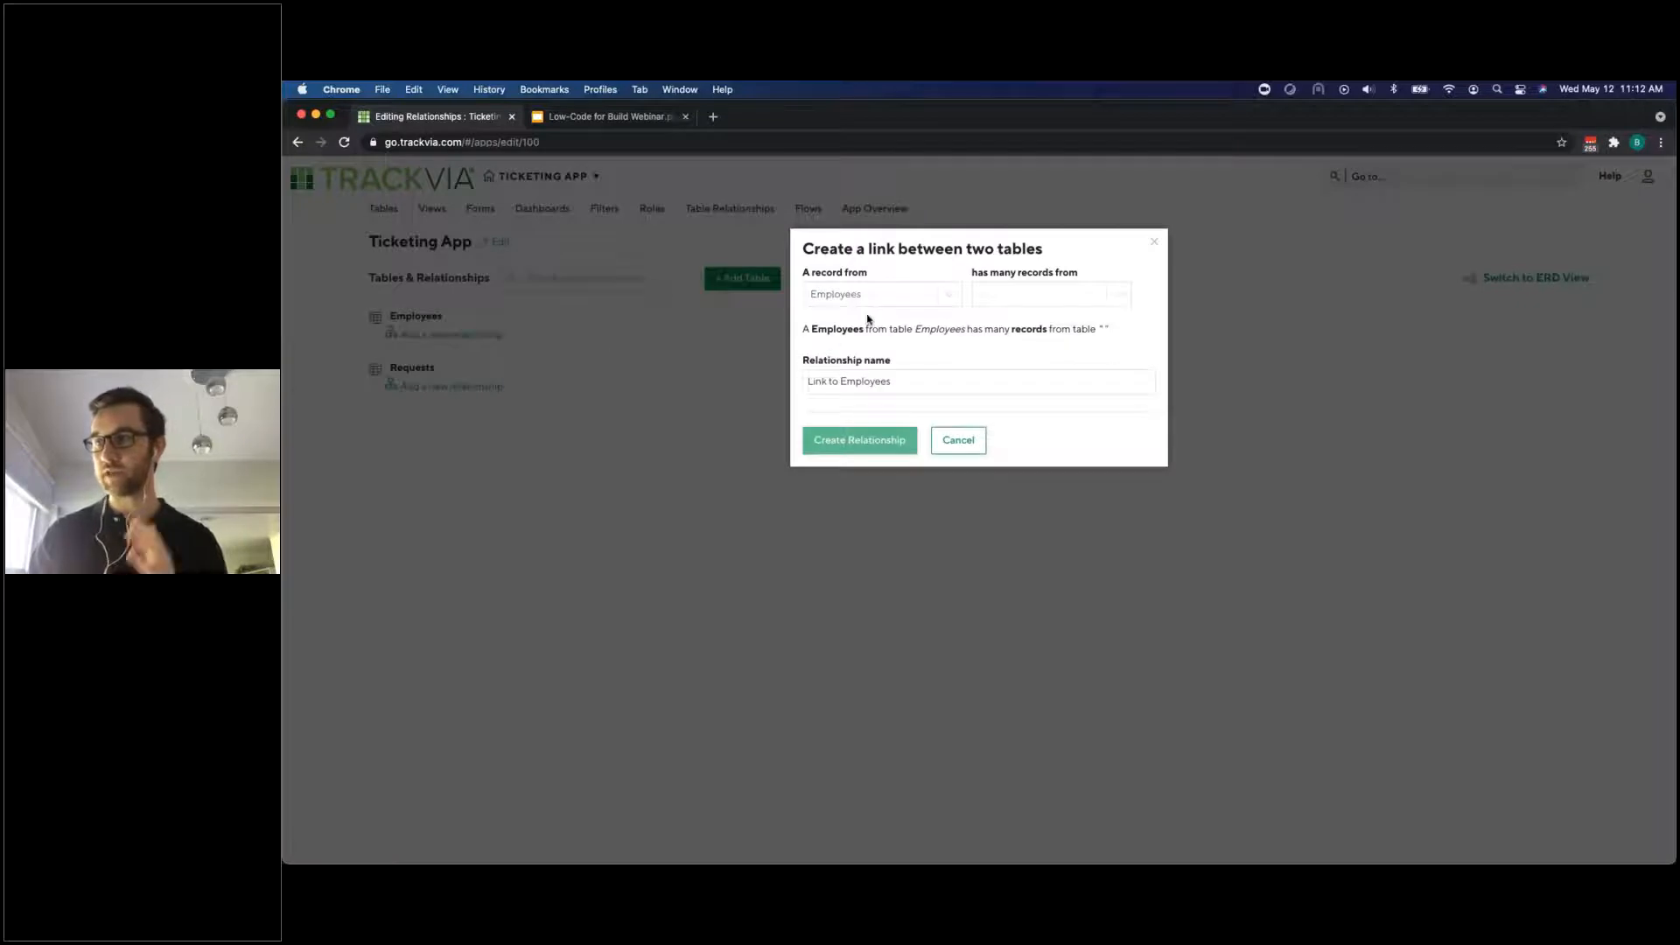
click(1118, 297)
click(1106, 329)
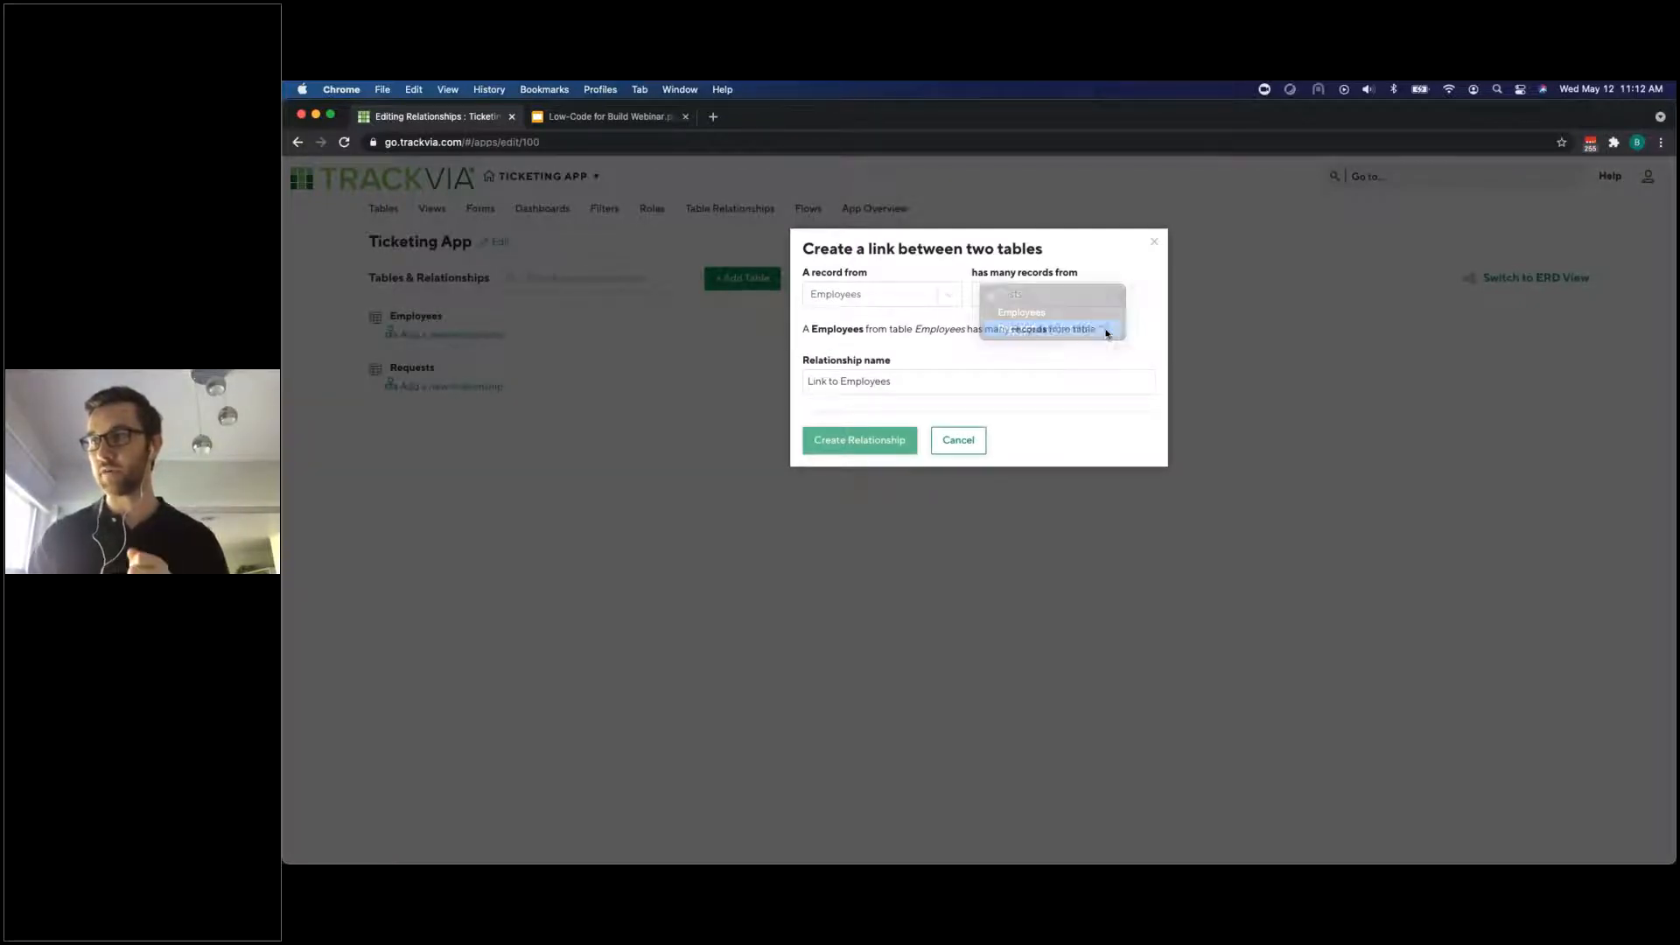
click(842, 383)
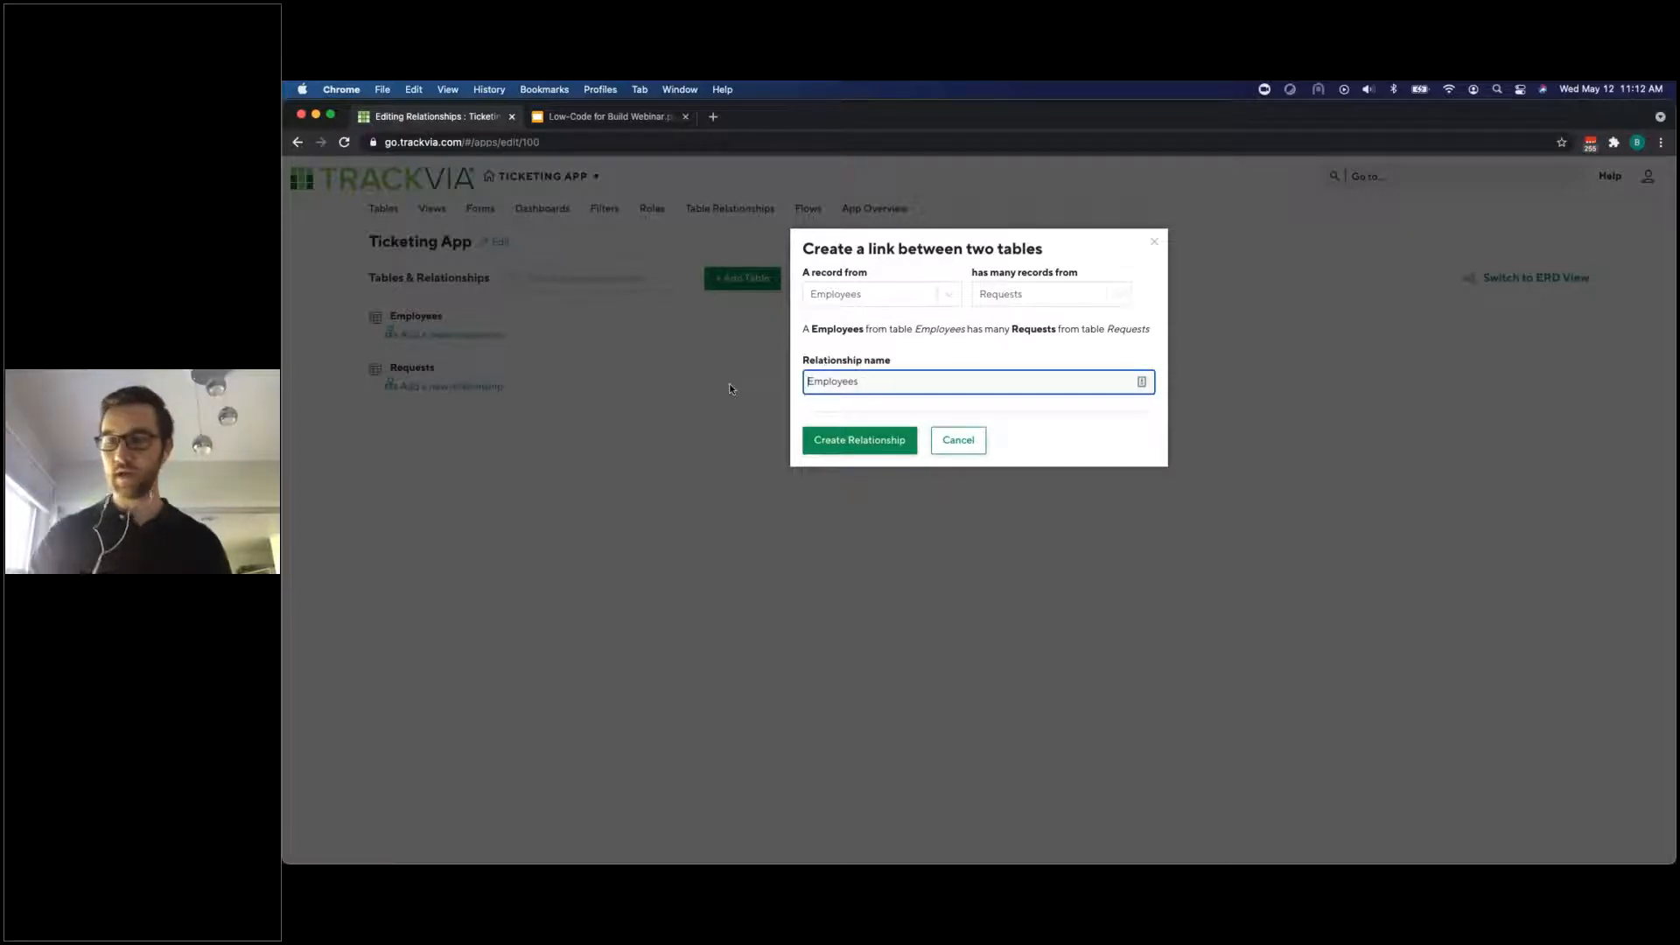
click(846, 441)
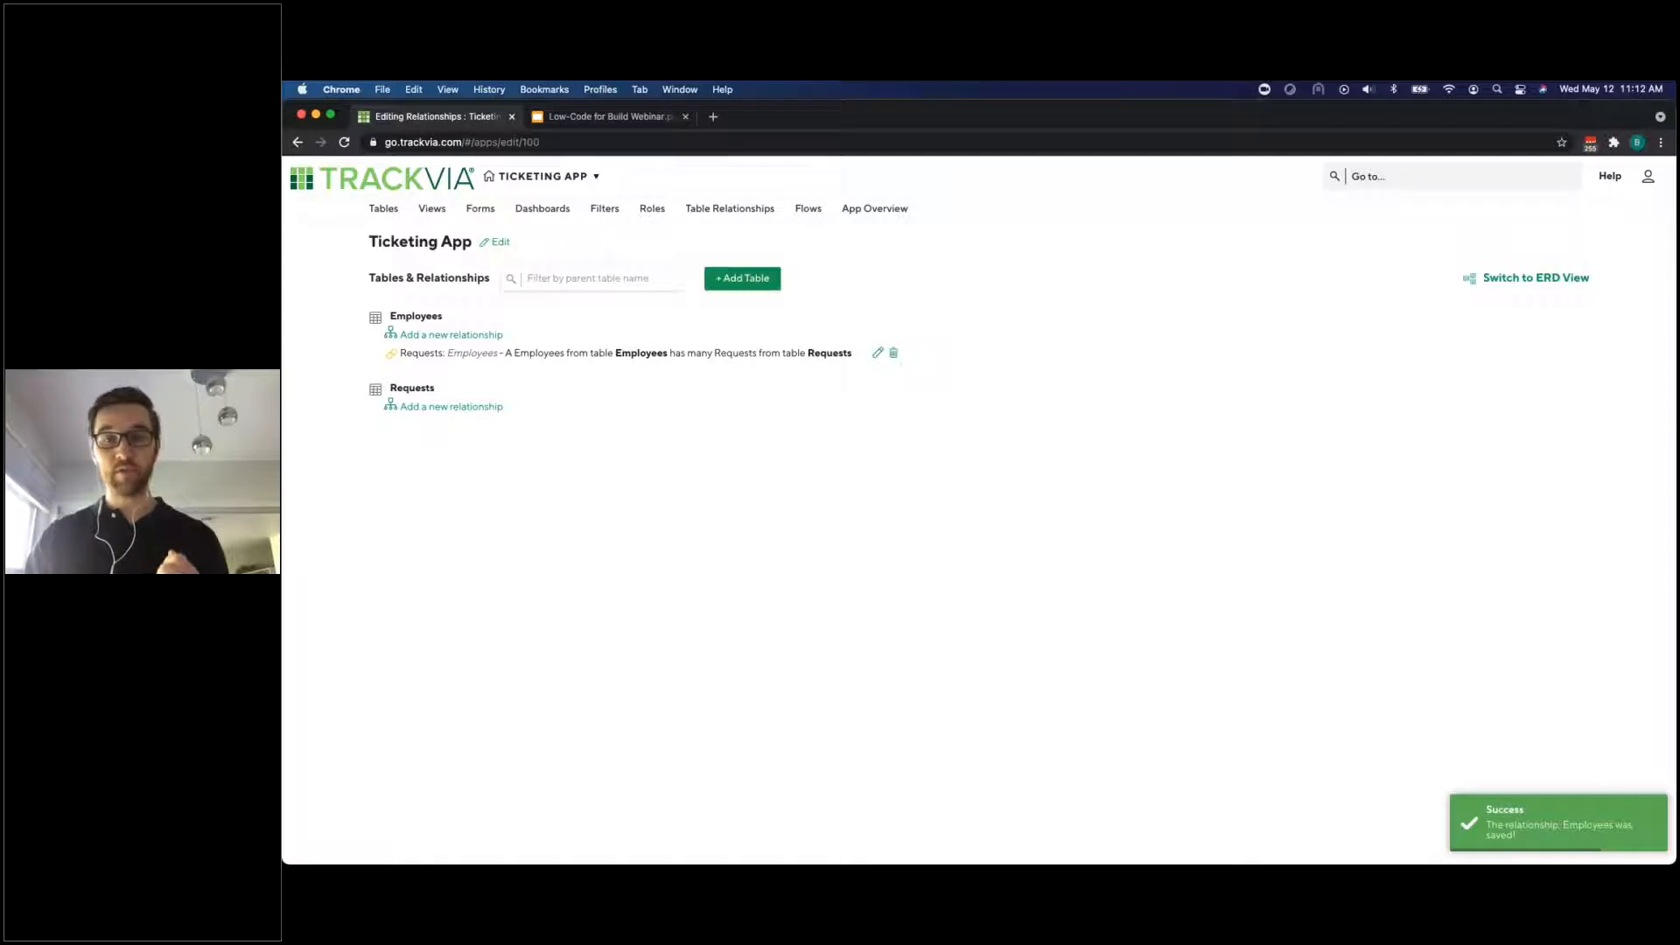
Switch to the ERD view and examine how the Employees and Requests tables are connected
click(1501, 279)
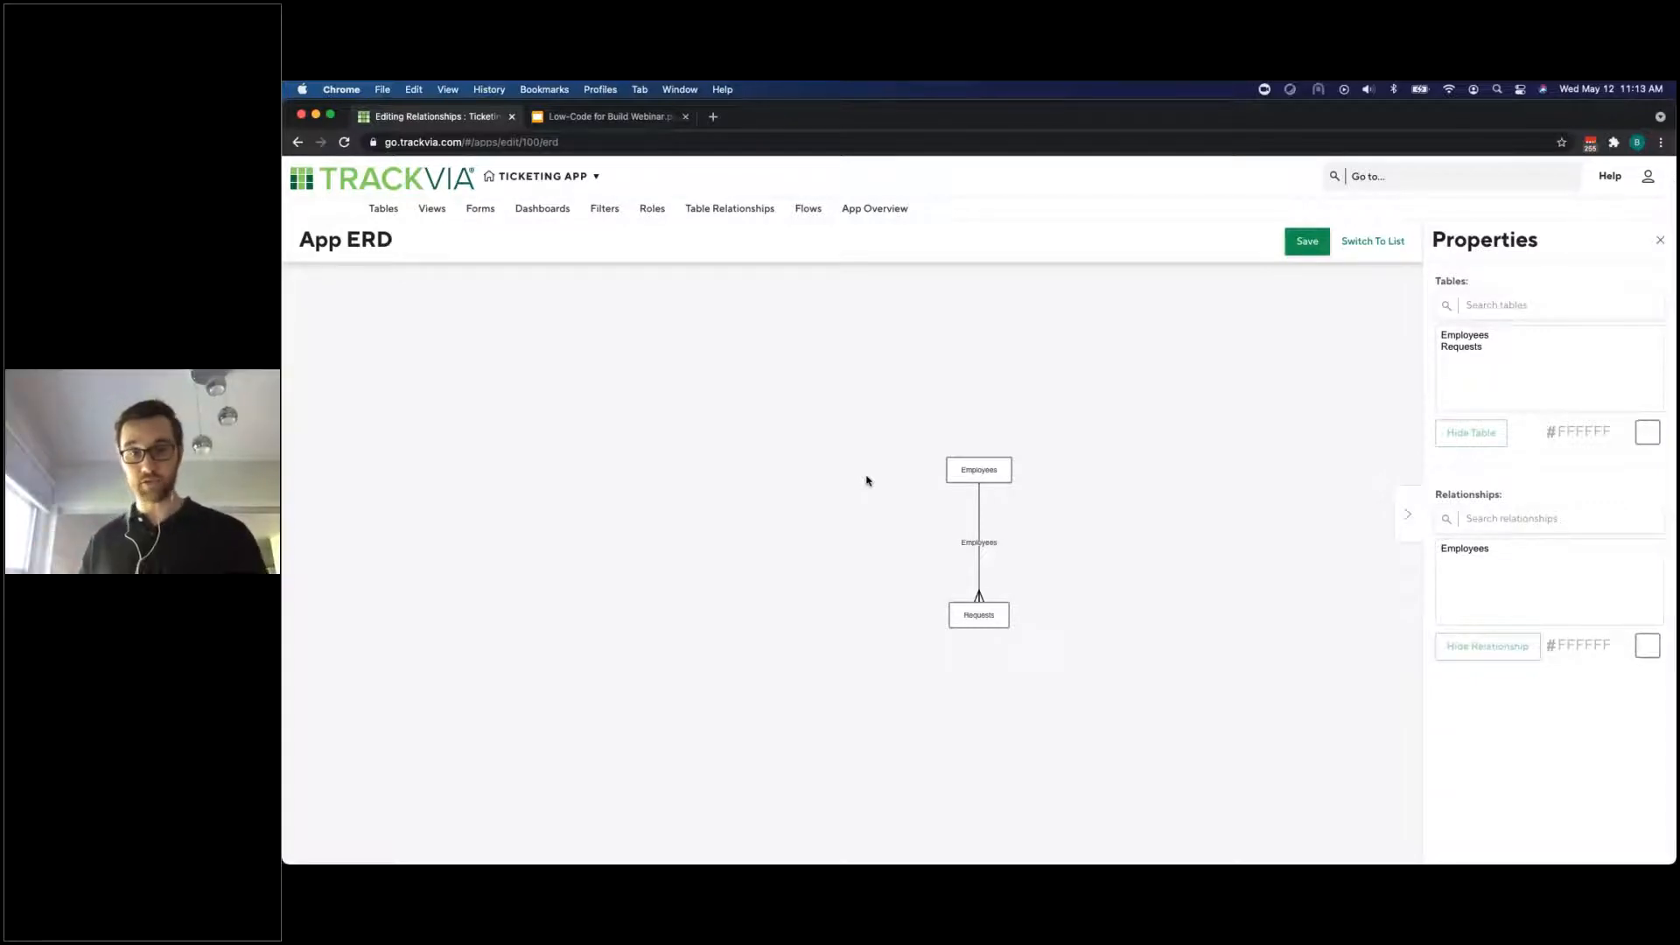
click(989, 471)
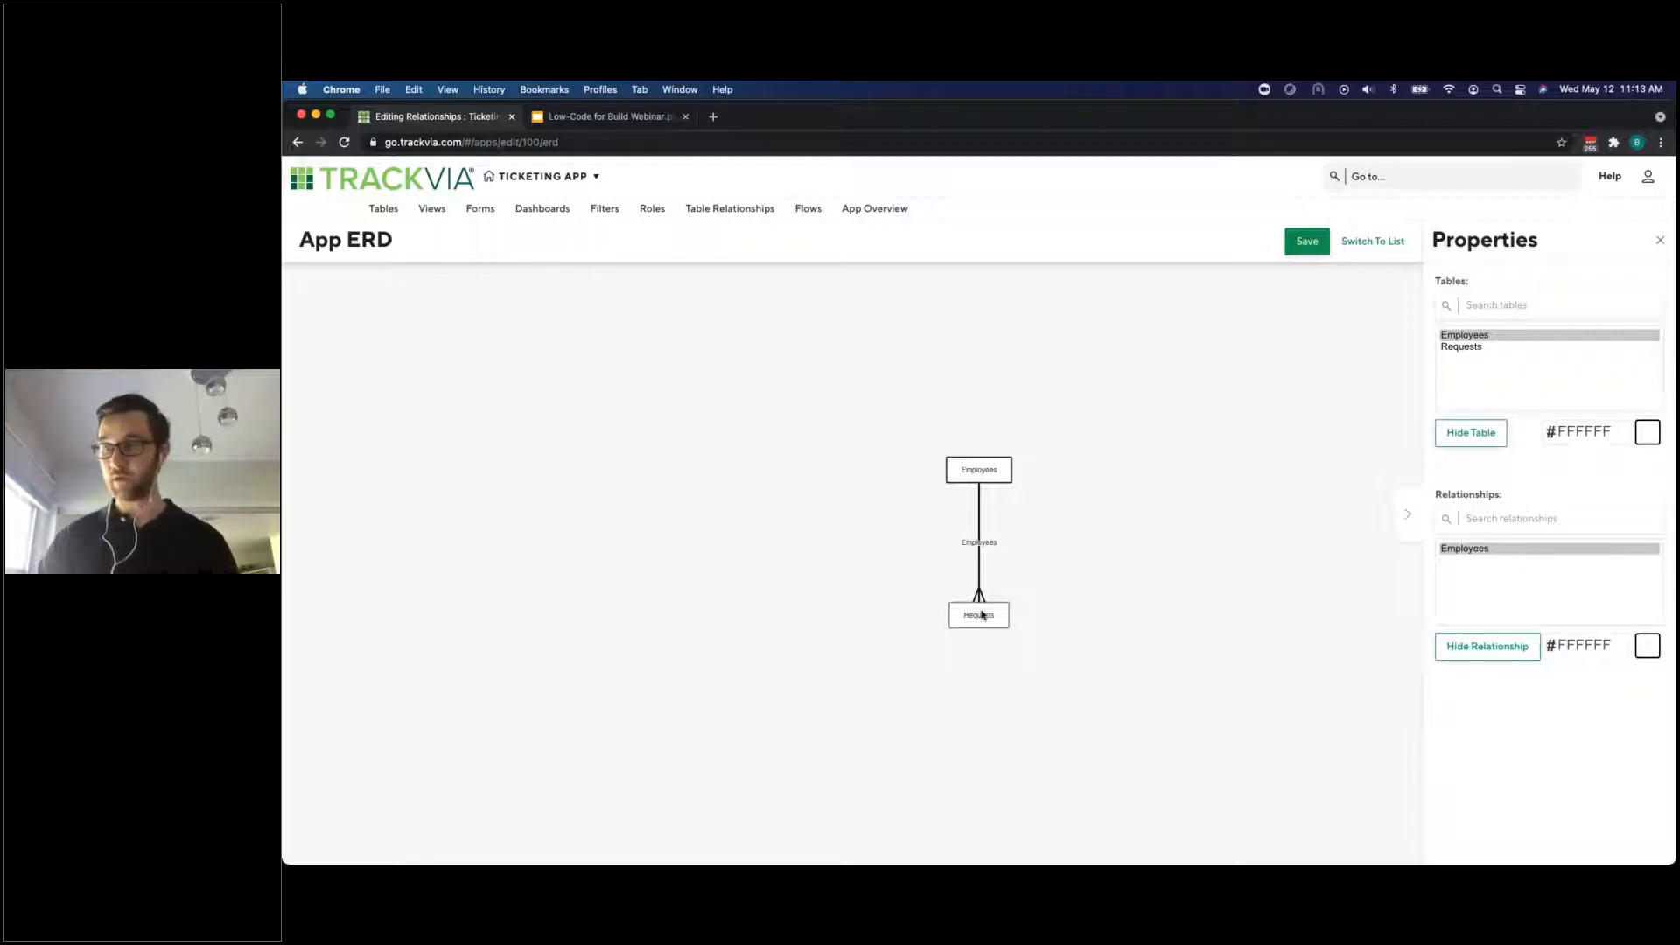
click(984, 613)
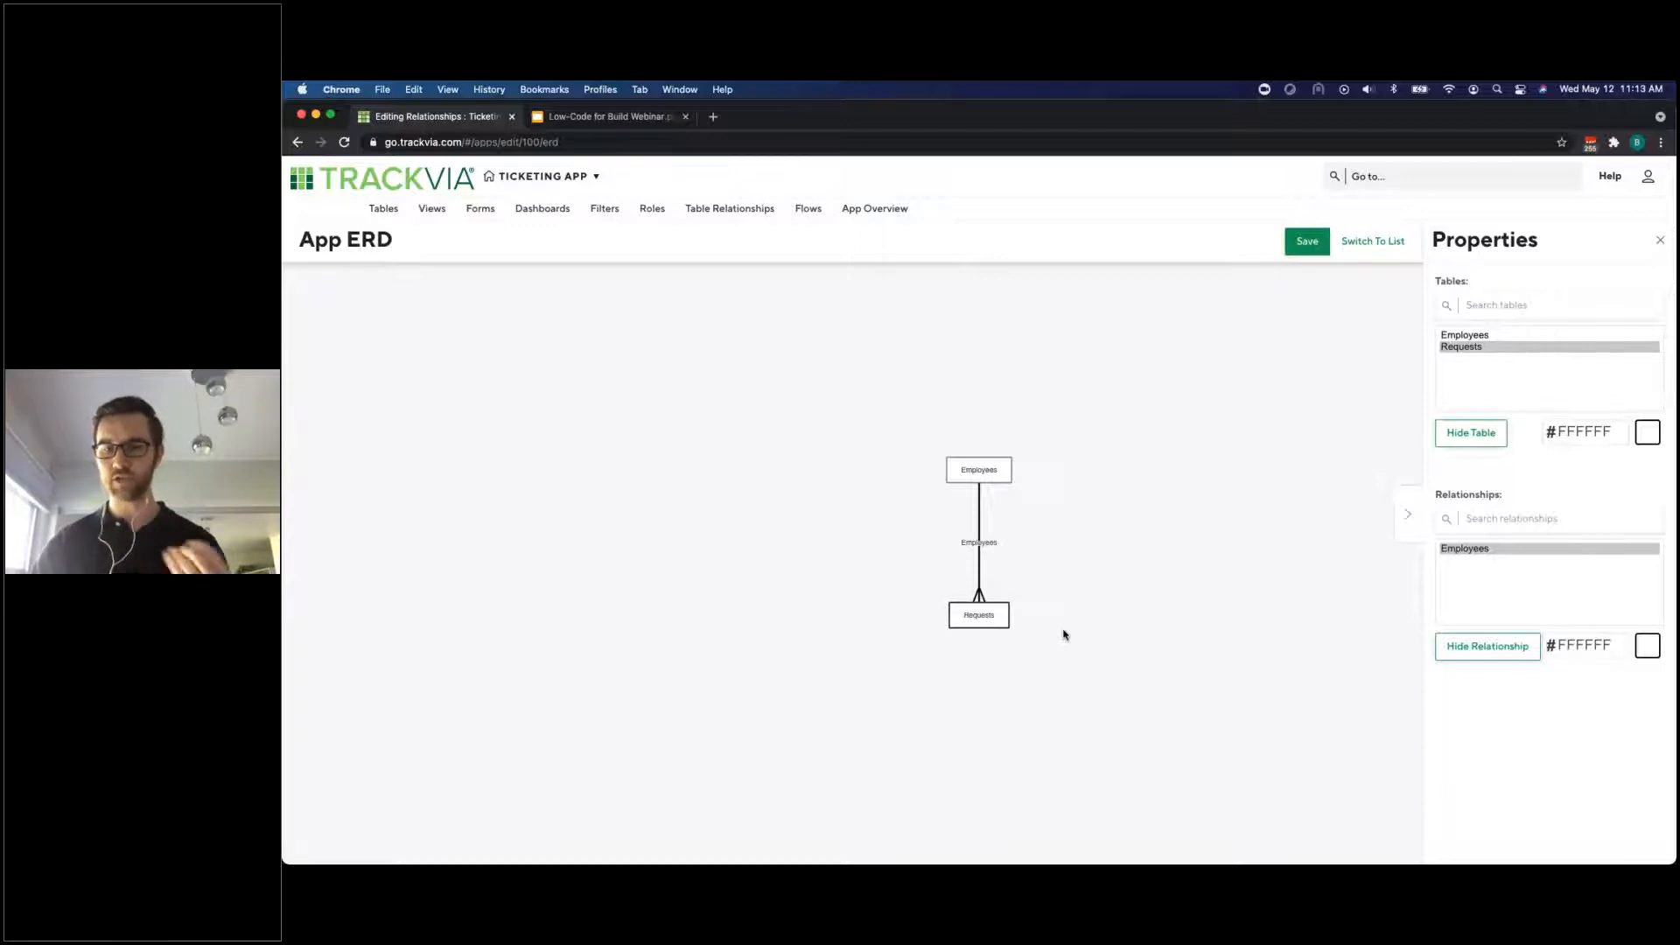
Open the Requests table for editing and rename its Auto Counter field to Request ID
click(384, 210)
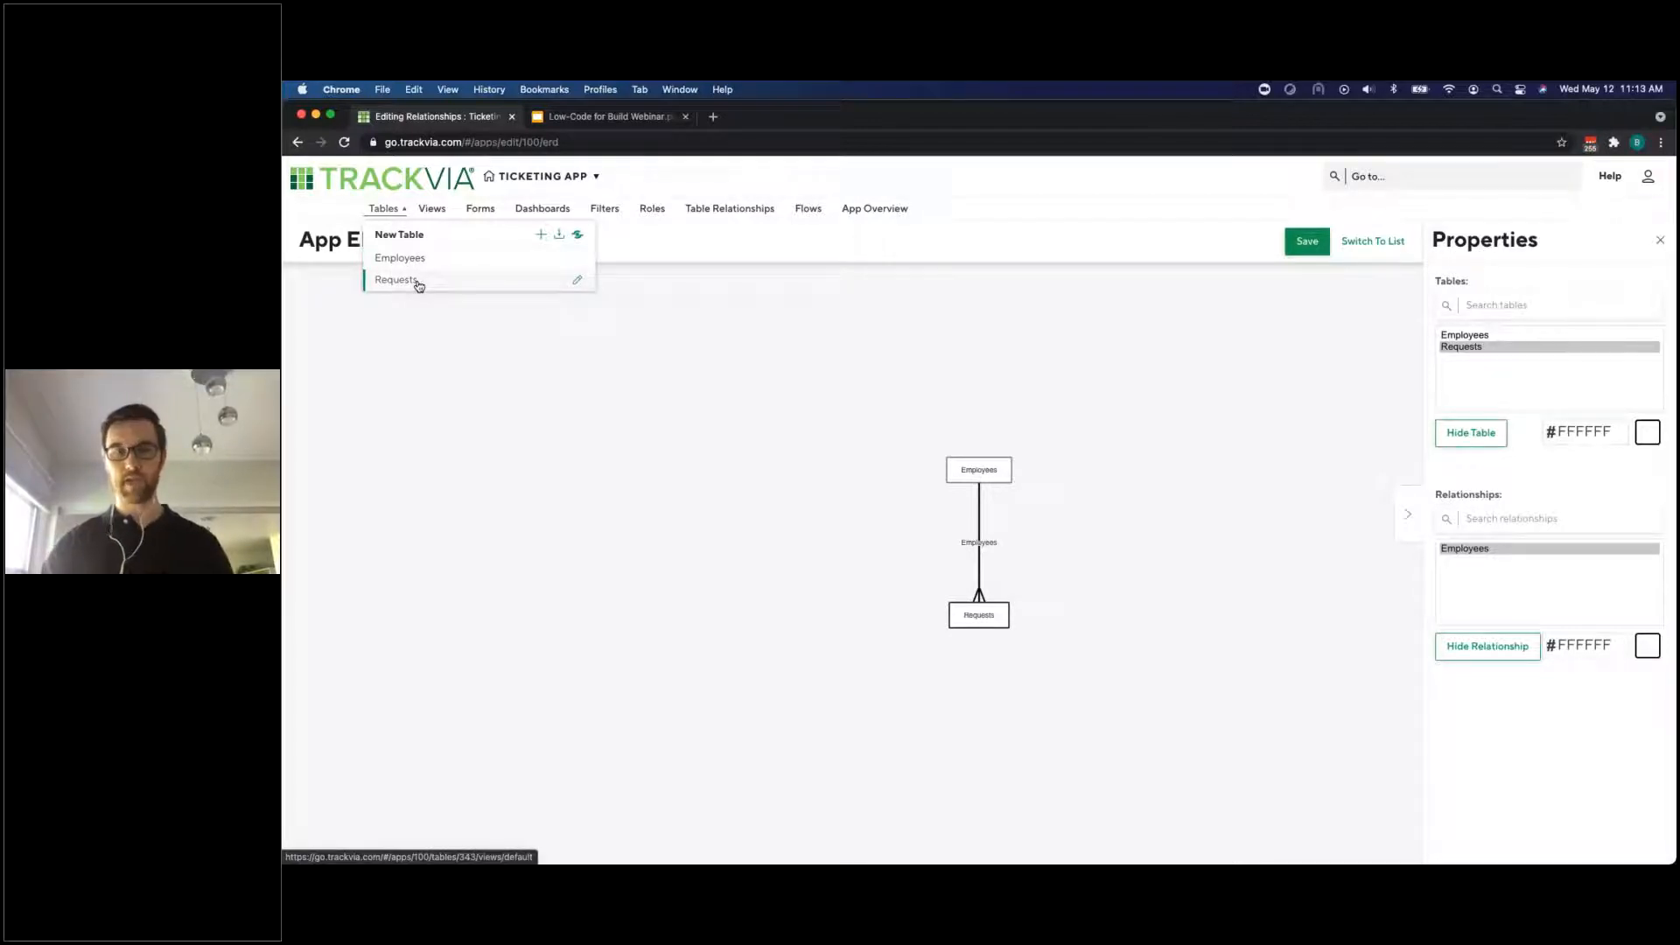
click(578, 283)
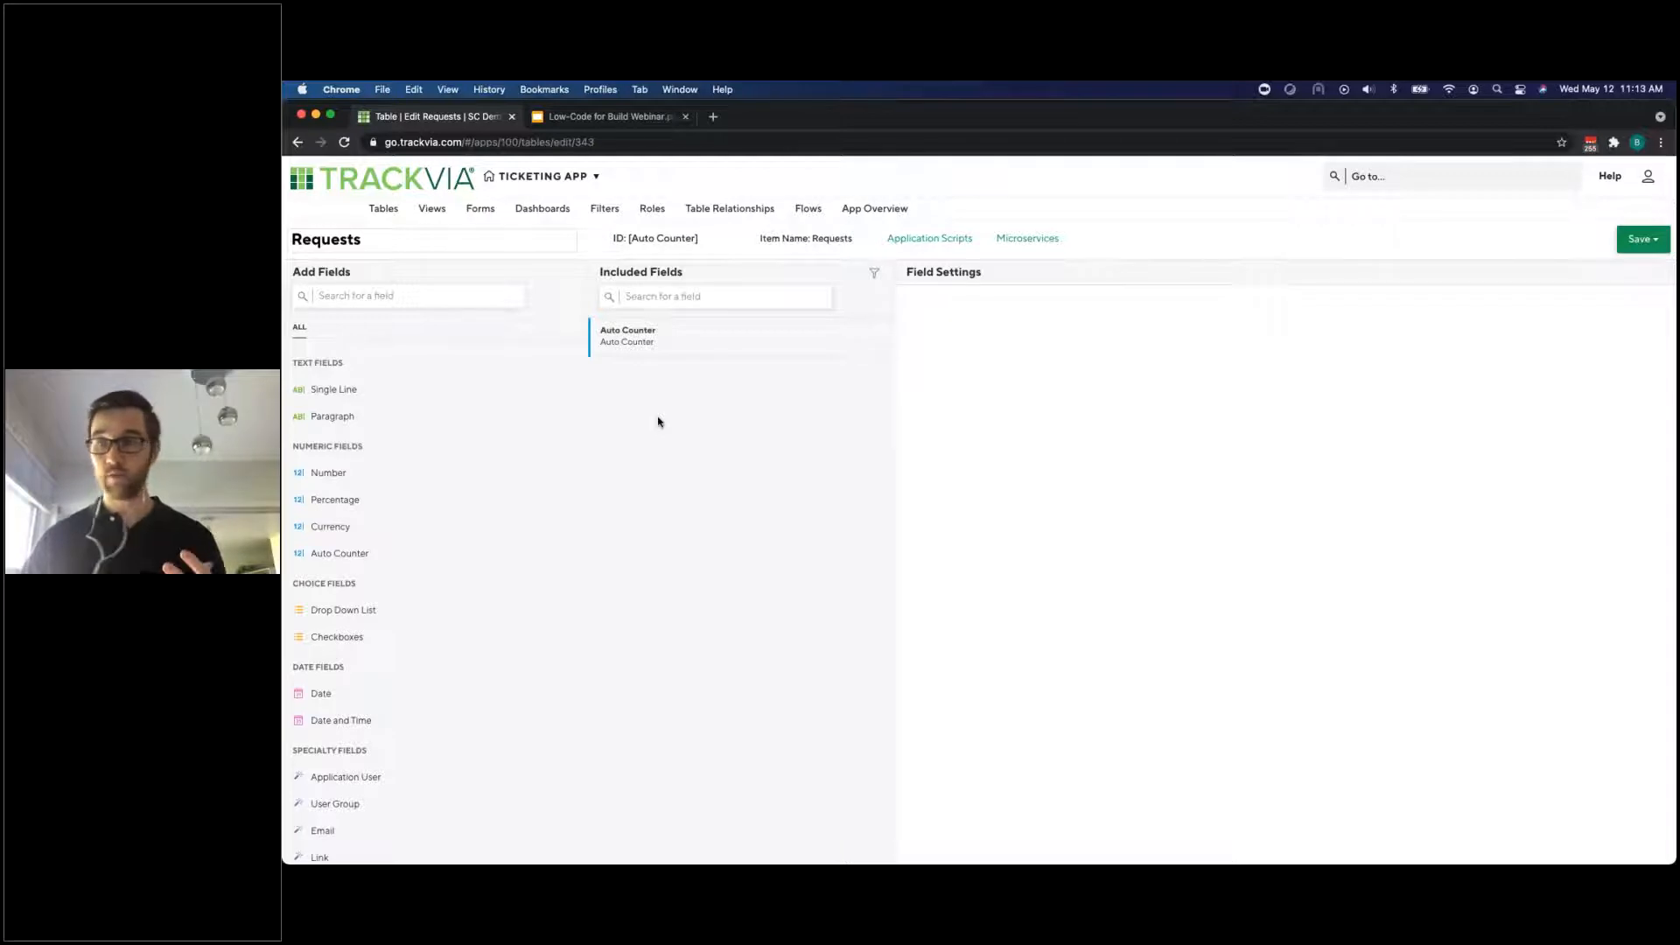
click(681, 357)
click(981, 332)
key(alt+shift+Left)
key(alt+shift+Left)
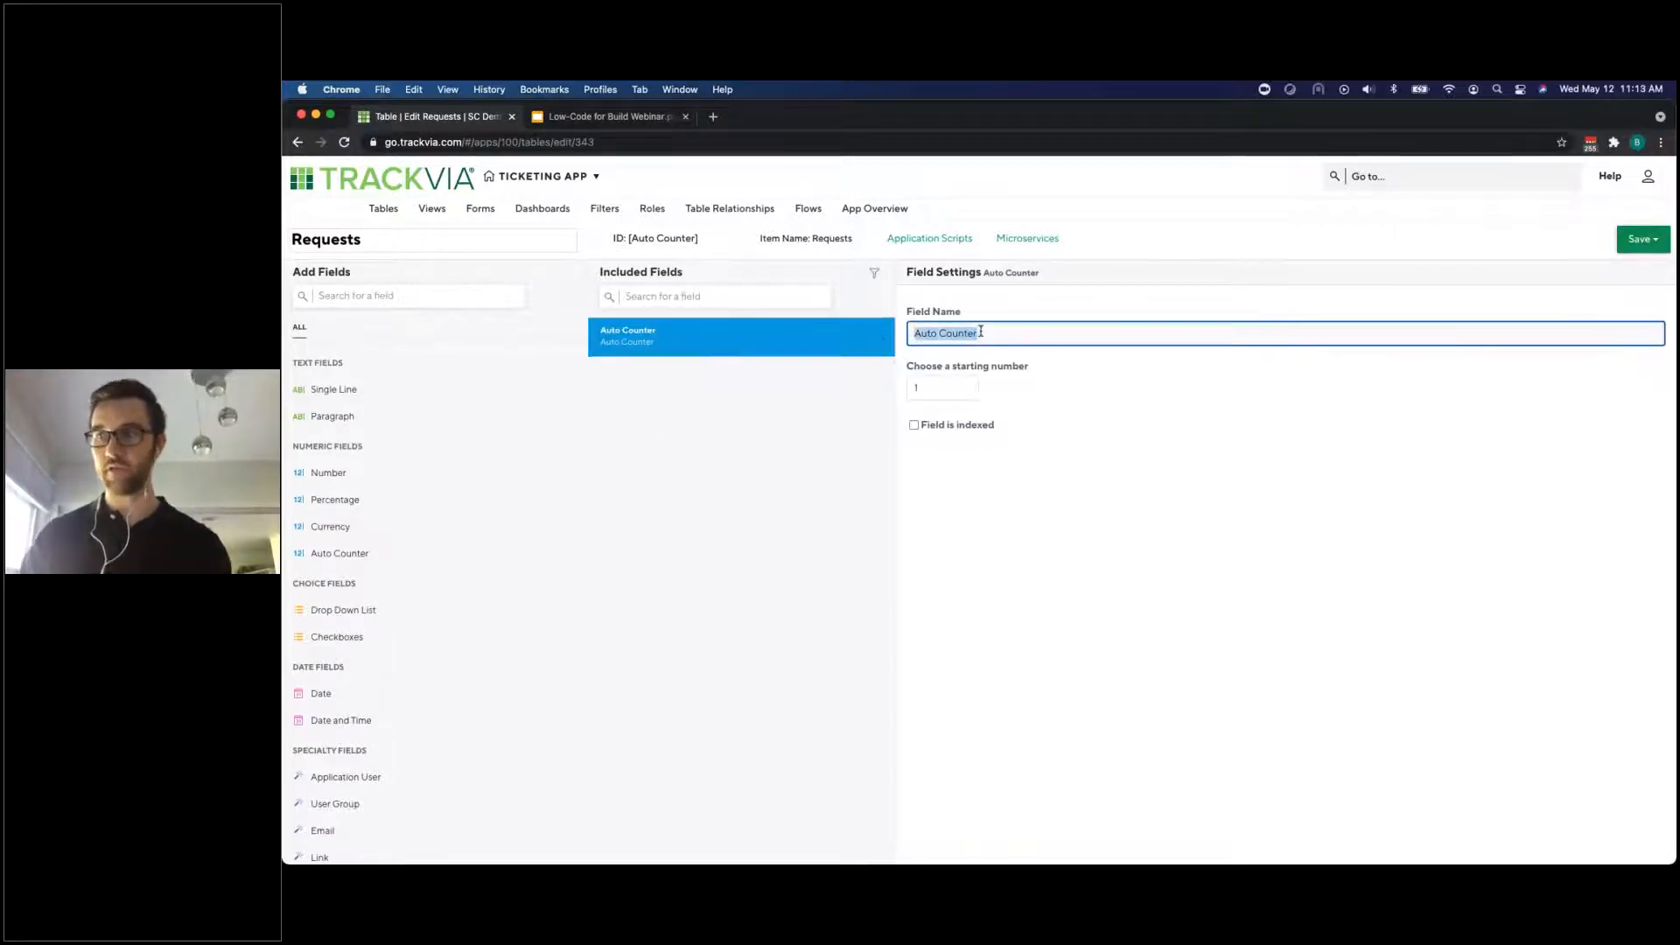
text(Request ID)
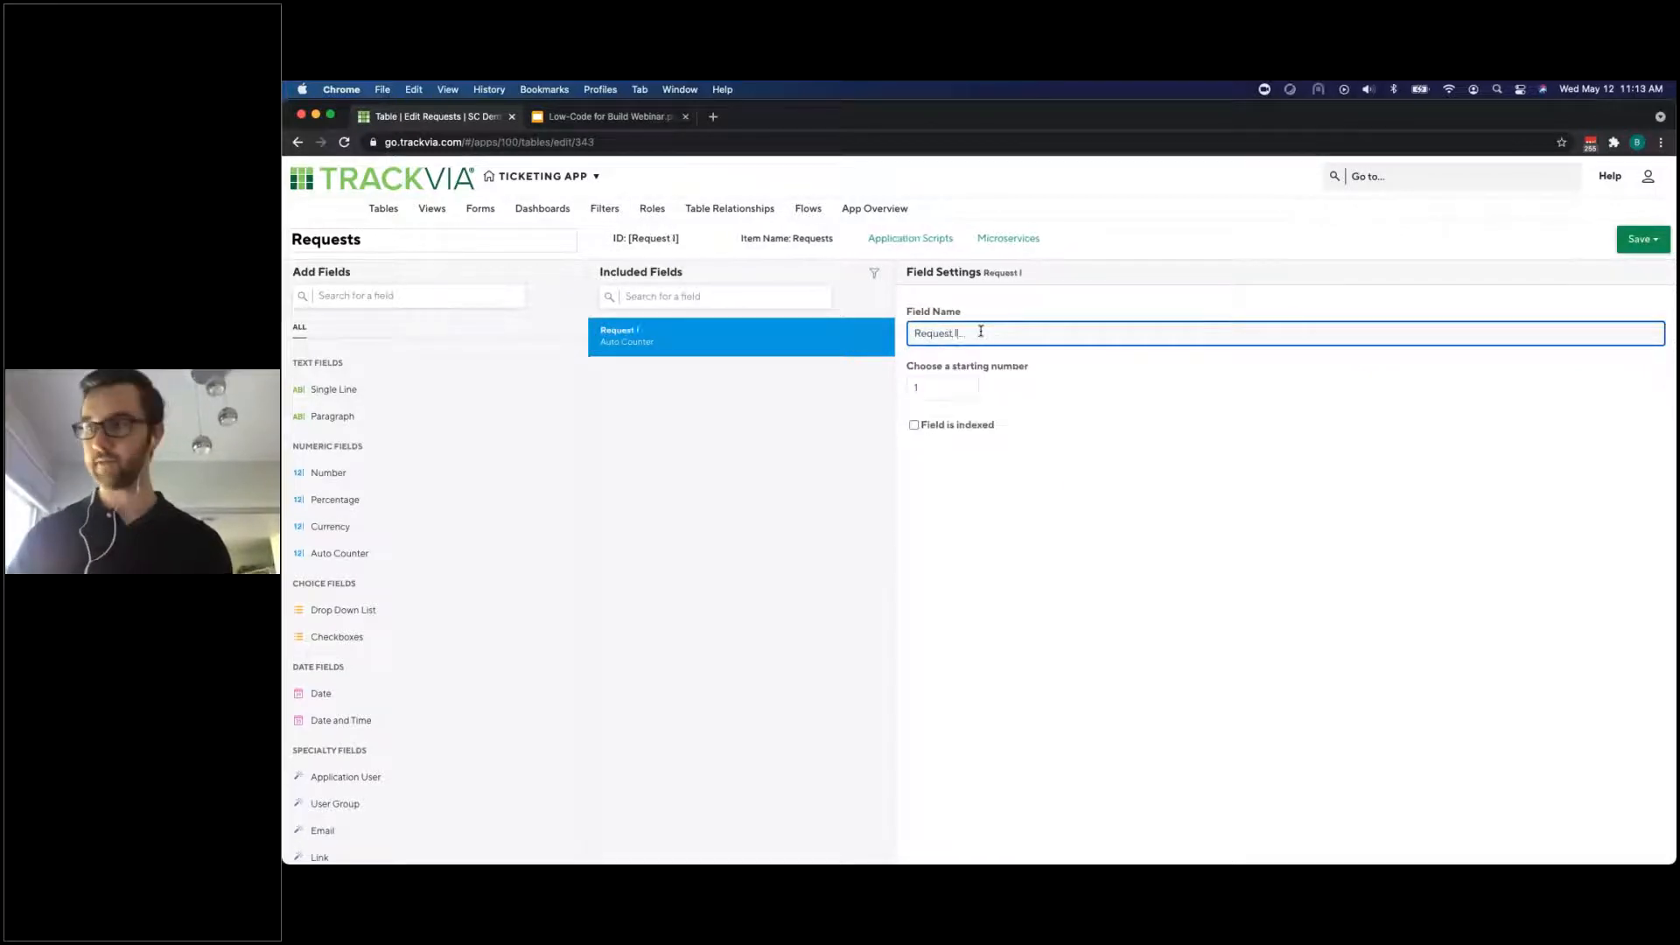
click(776, 480)
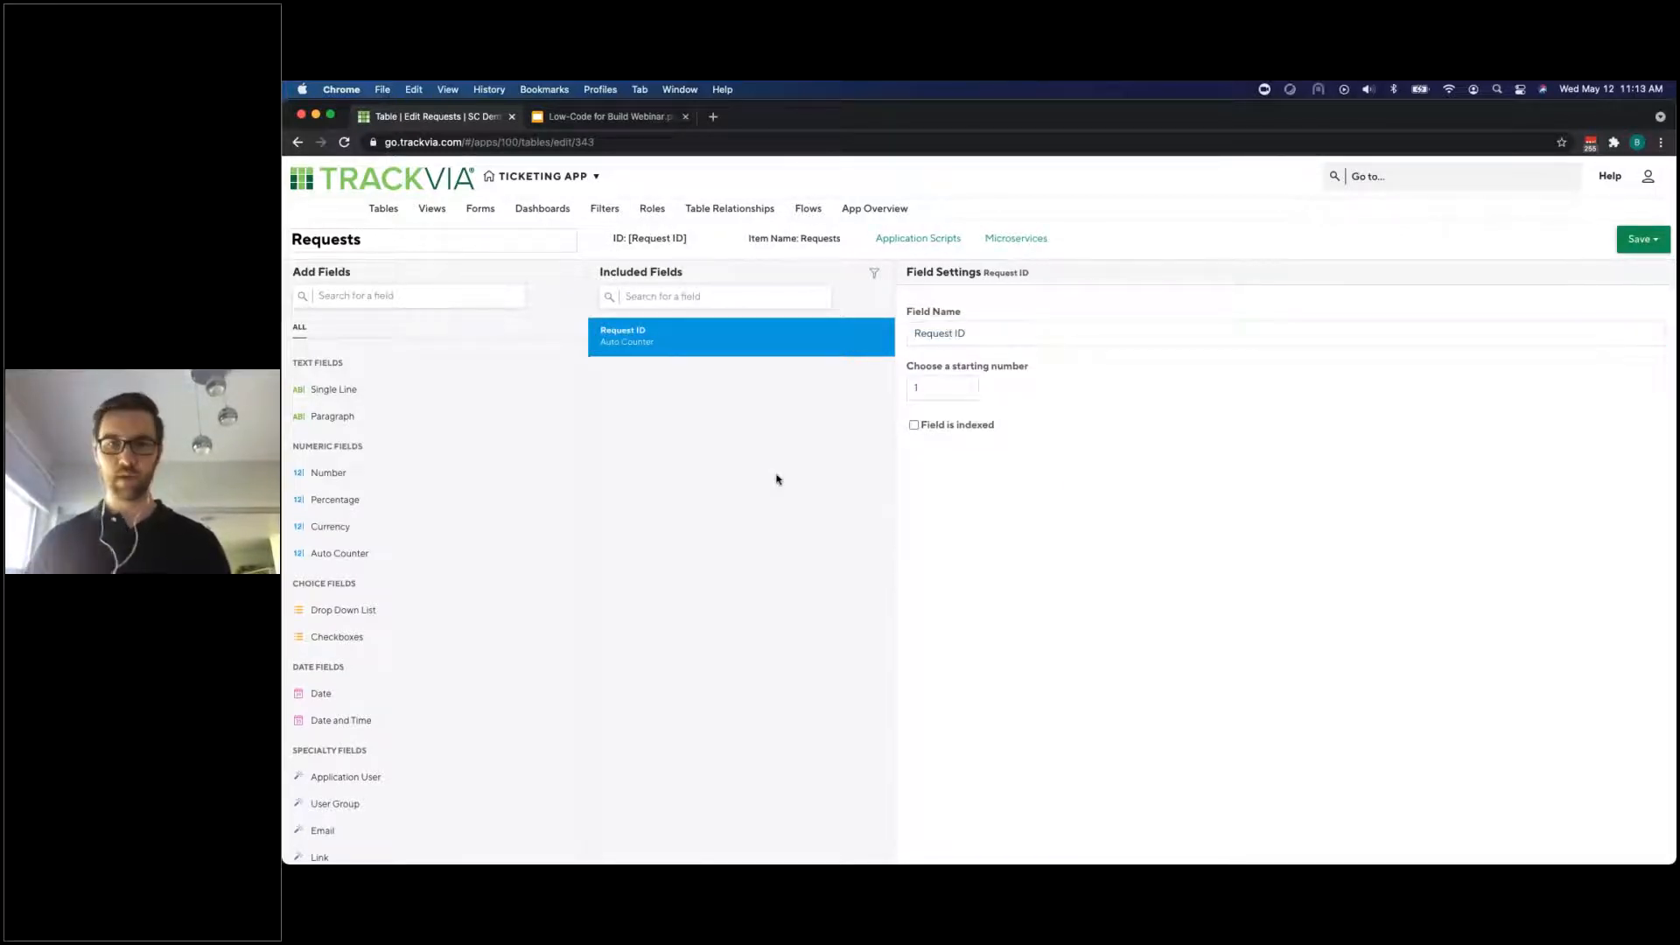
Add a Single Line field named Summary of Request to the Requests table below Request ID
drag(364, 389, 740, 365)
triple_click(1002, 334)
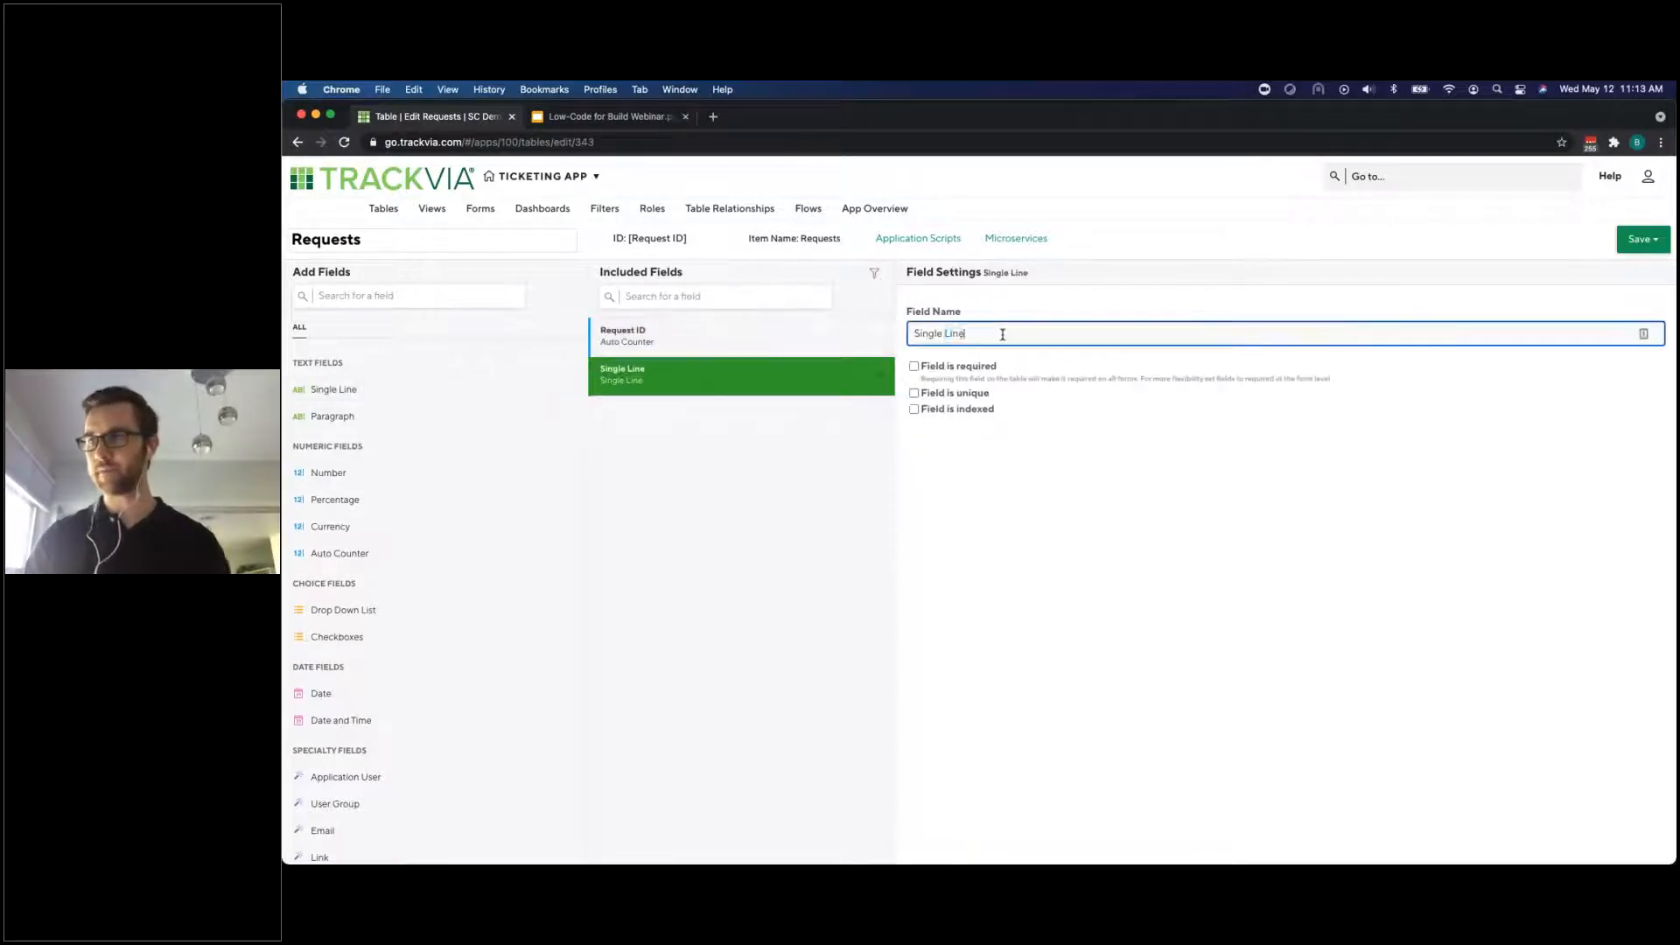
text(Summar)
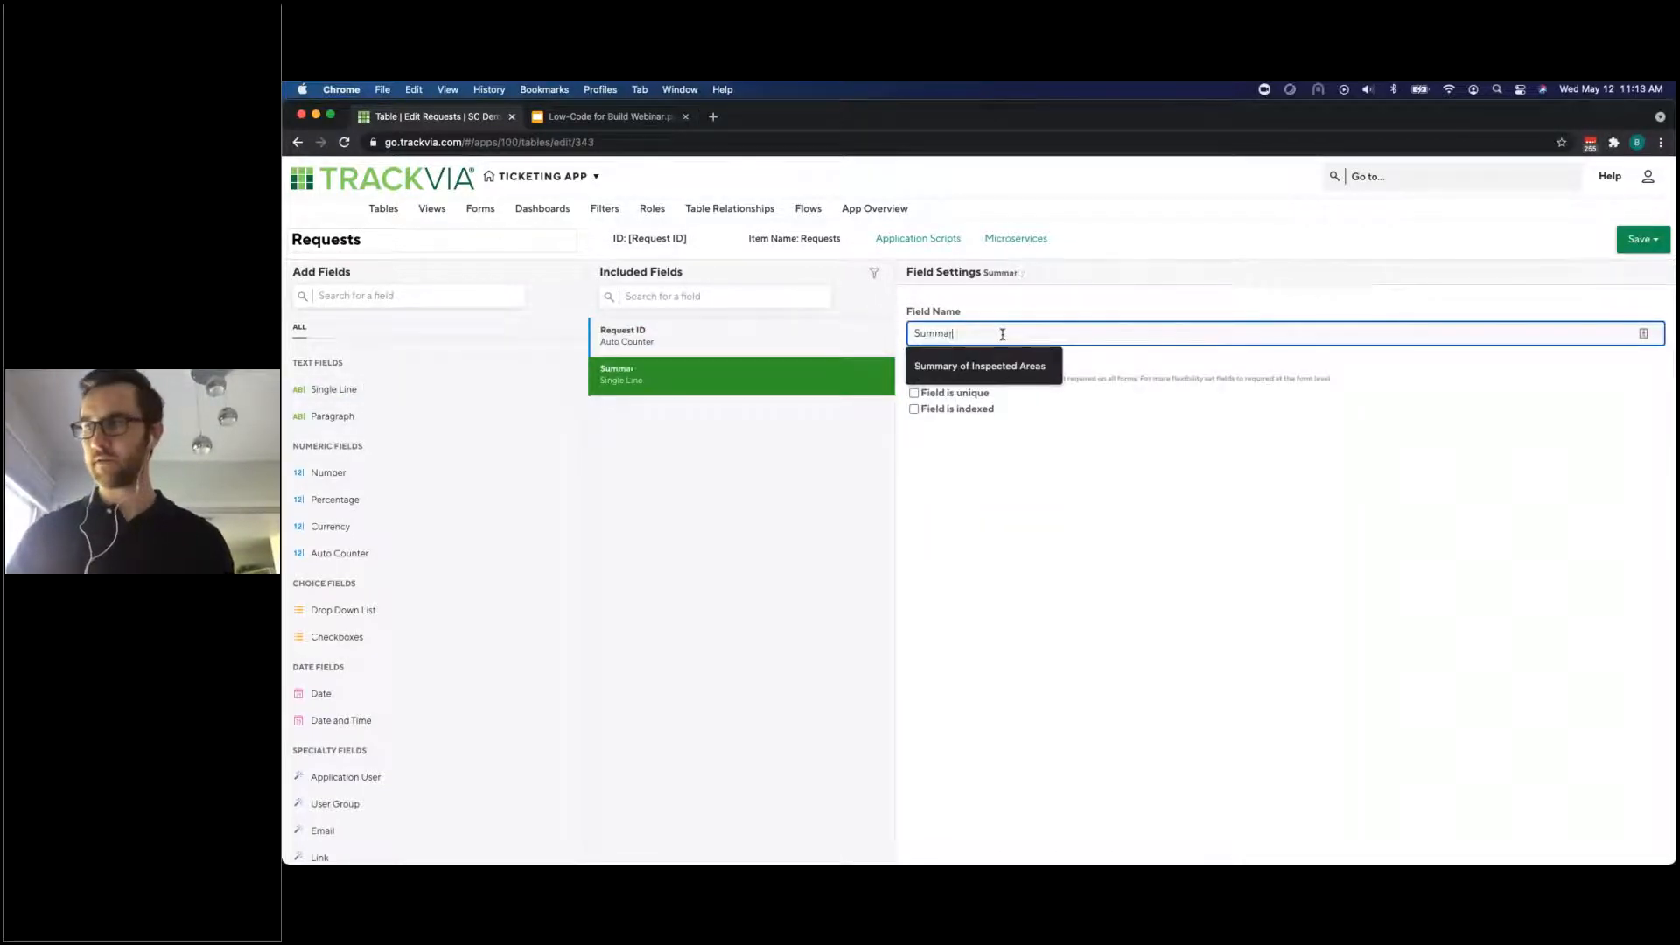
text(y)
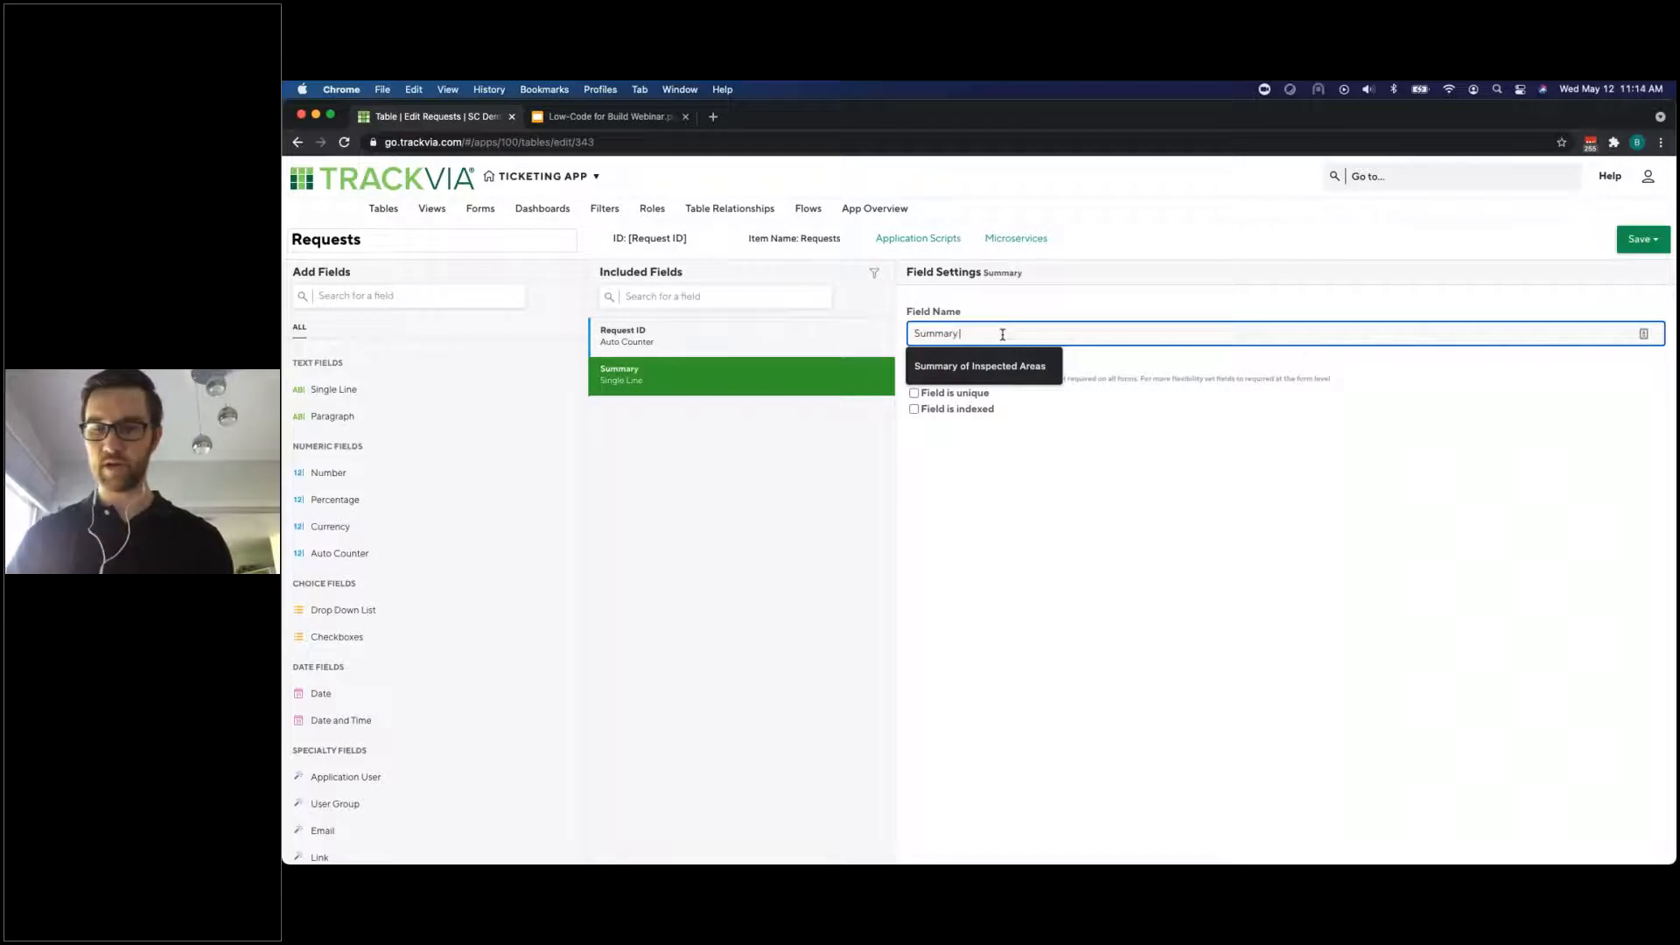
text( of Request)
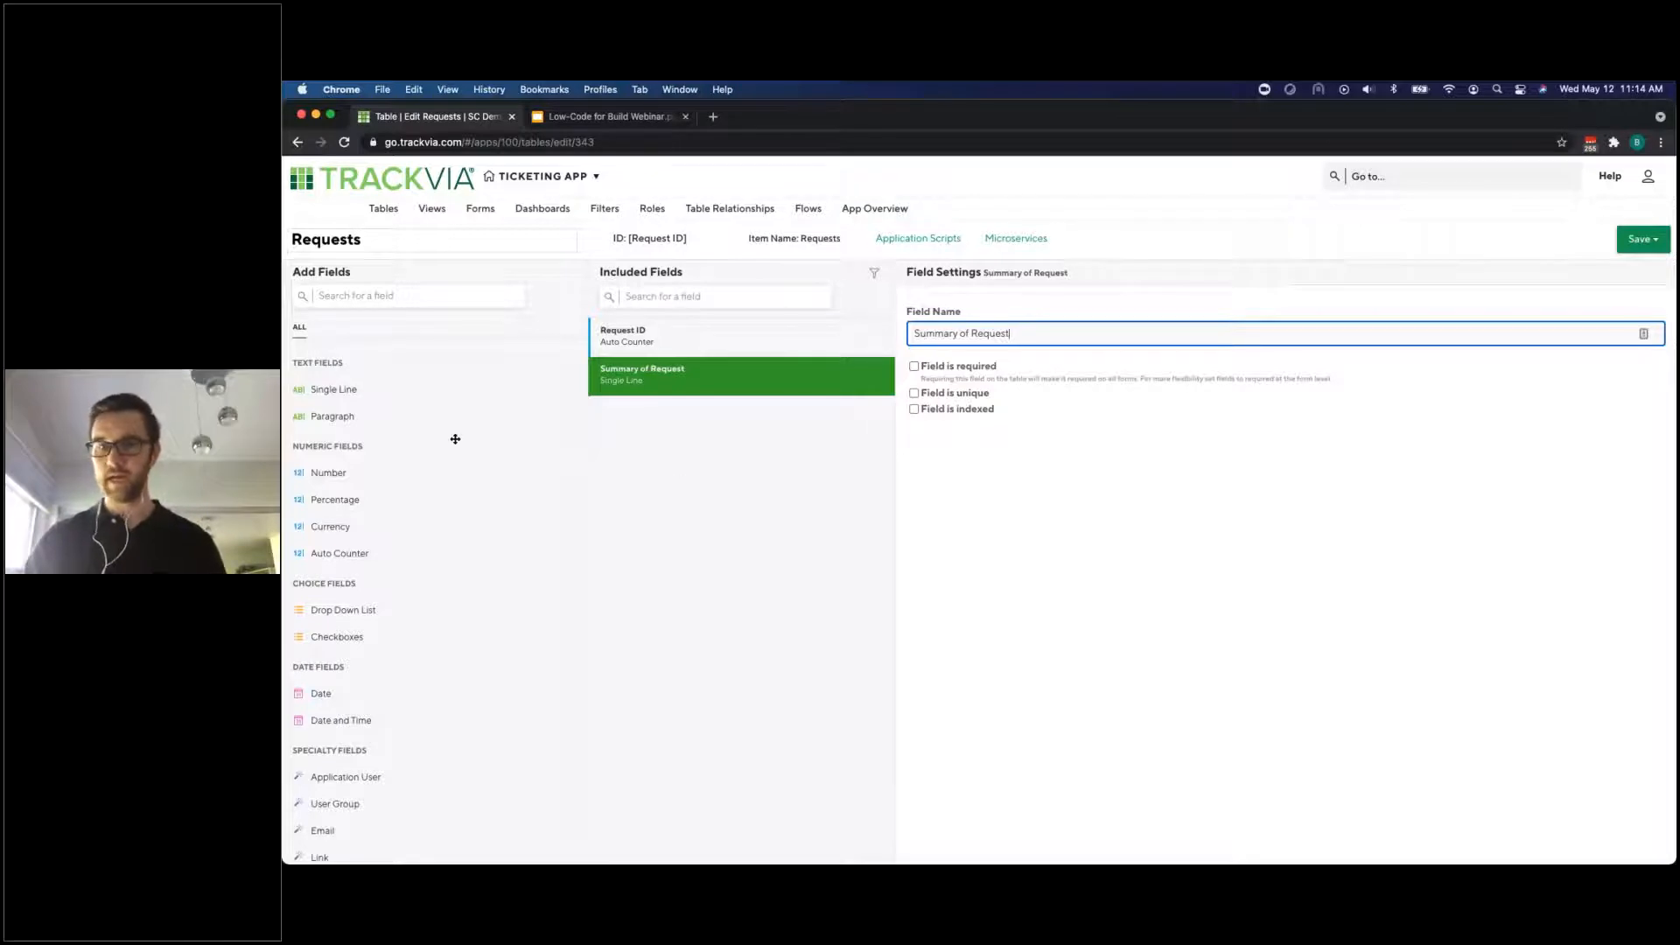
Add a Paragraph field named Notes below the Summary of Request field
drag(350, 411, 612, 414)
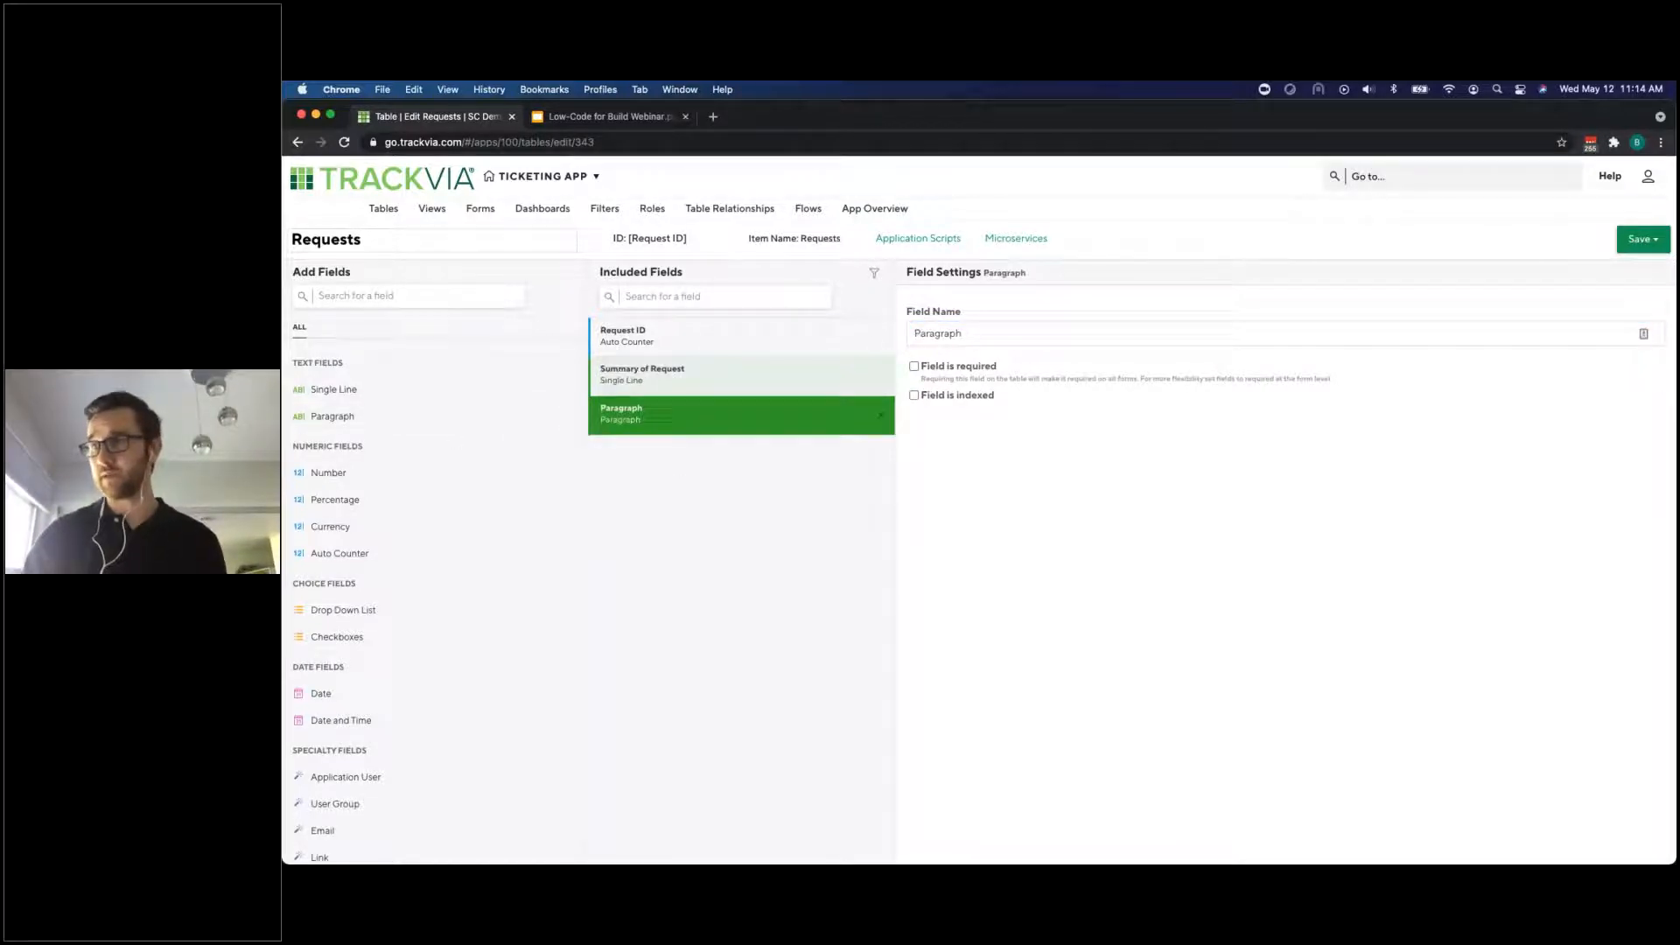
click(989, 329)
text(Notes)
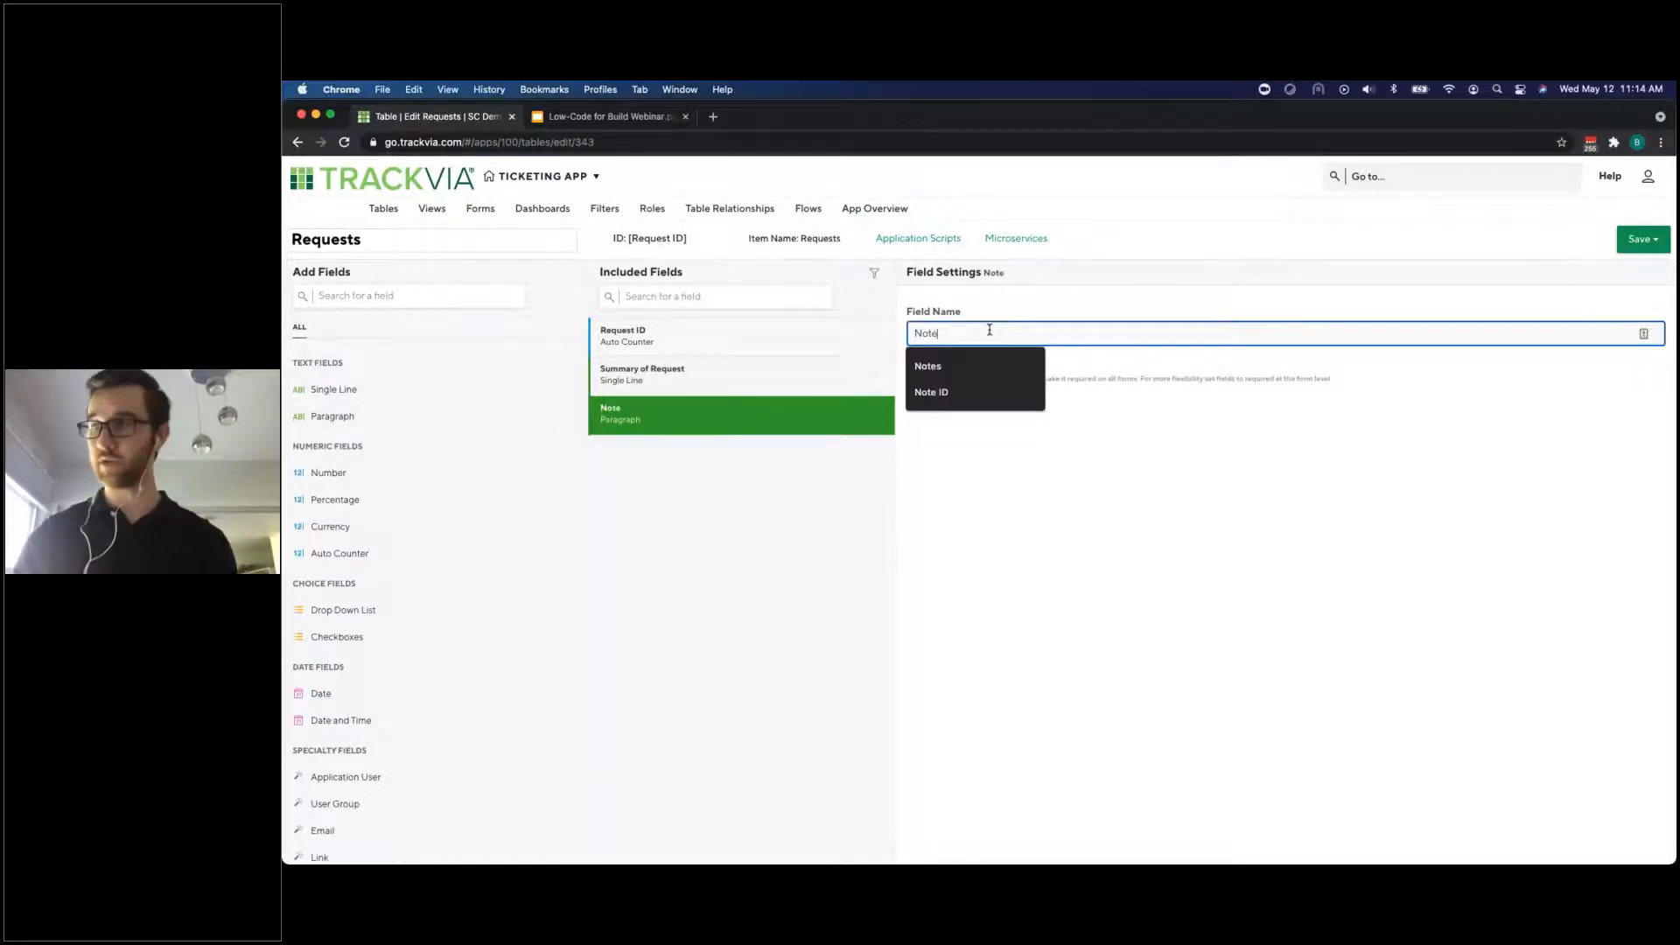
click(845, 596)
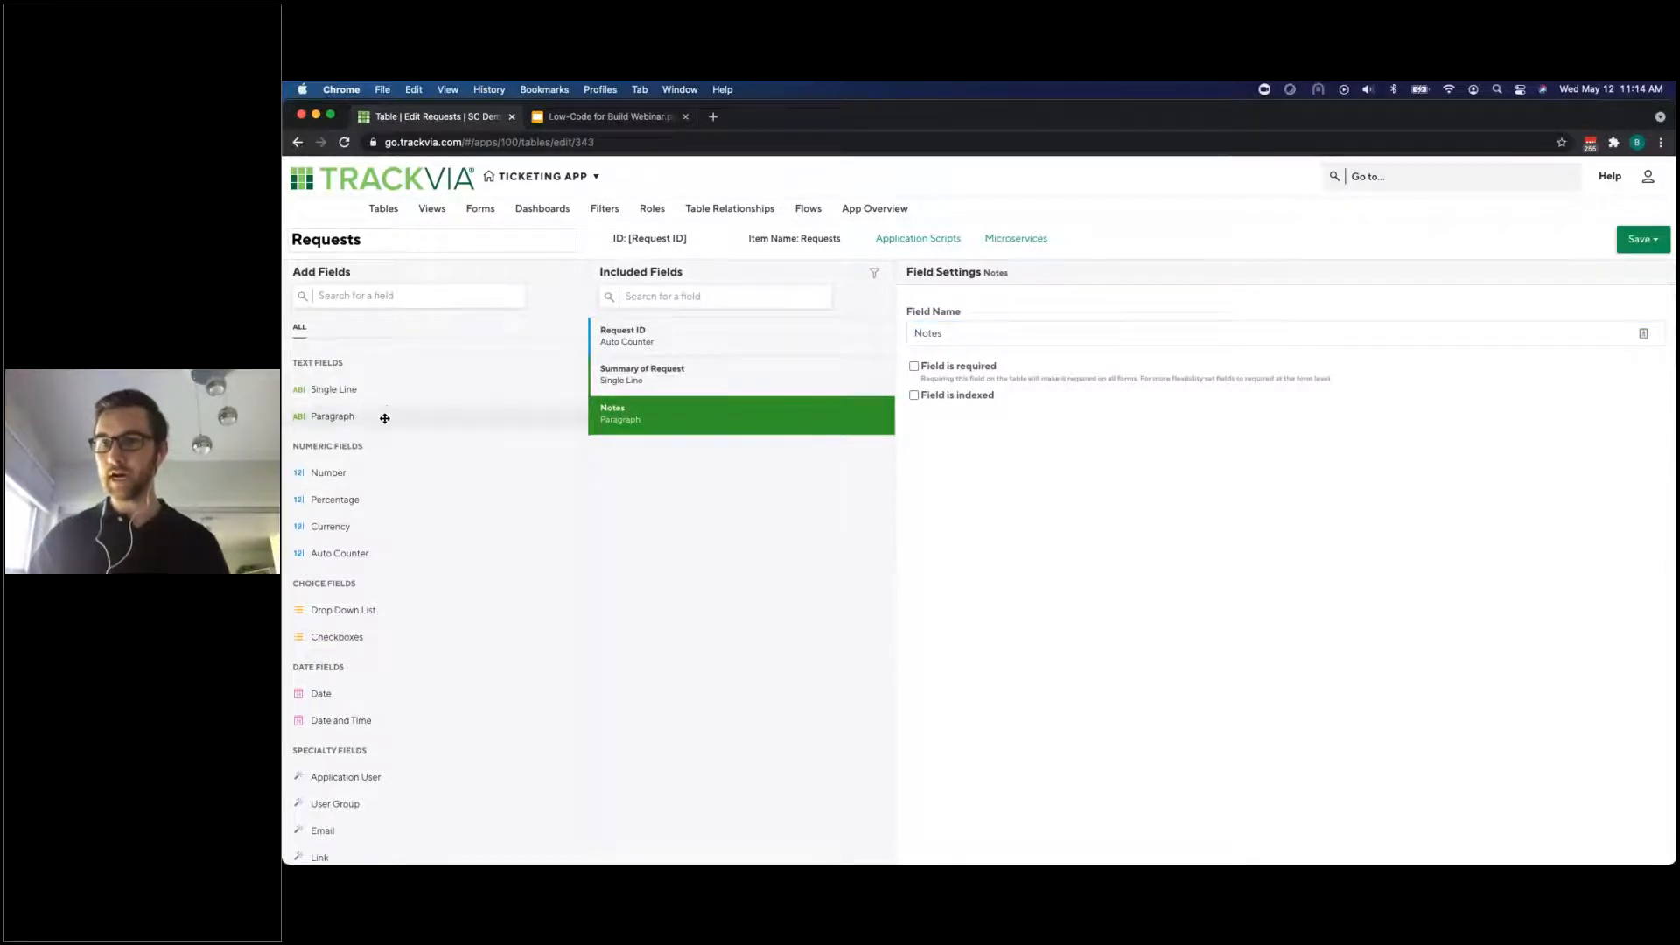
Add a Drop Down List field named Request Type below the Notes field
drag(352, 615, 697, 453)
triple_click(1051, 330)
text(Reques)
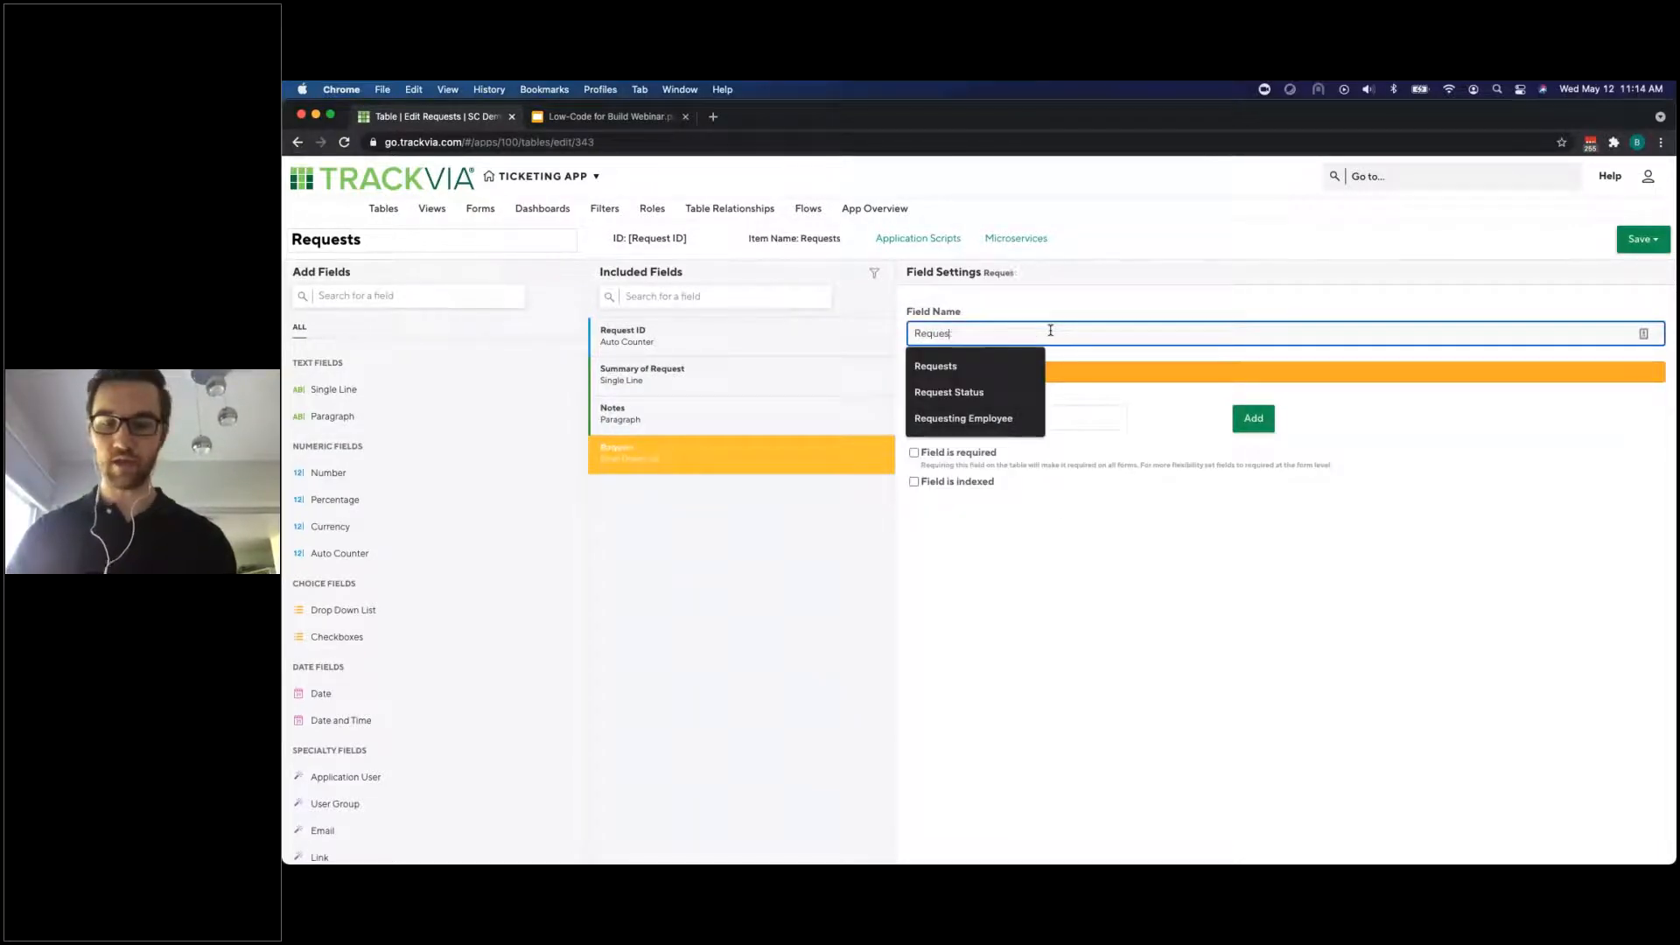
text(t Type)
Give the Request Type field the dropdown choices IT Ticket, PTO and Other?
click(1054, 416)
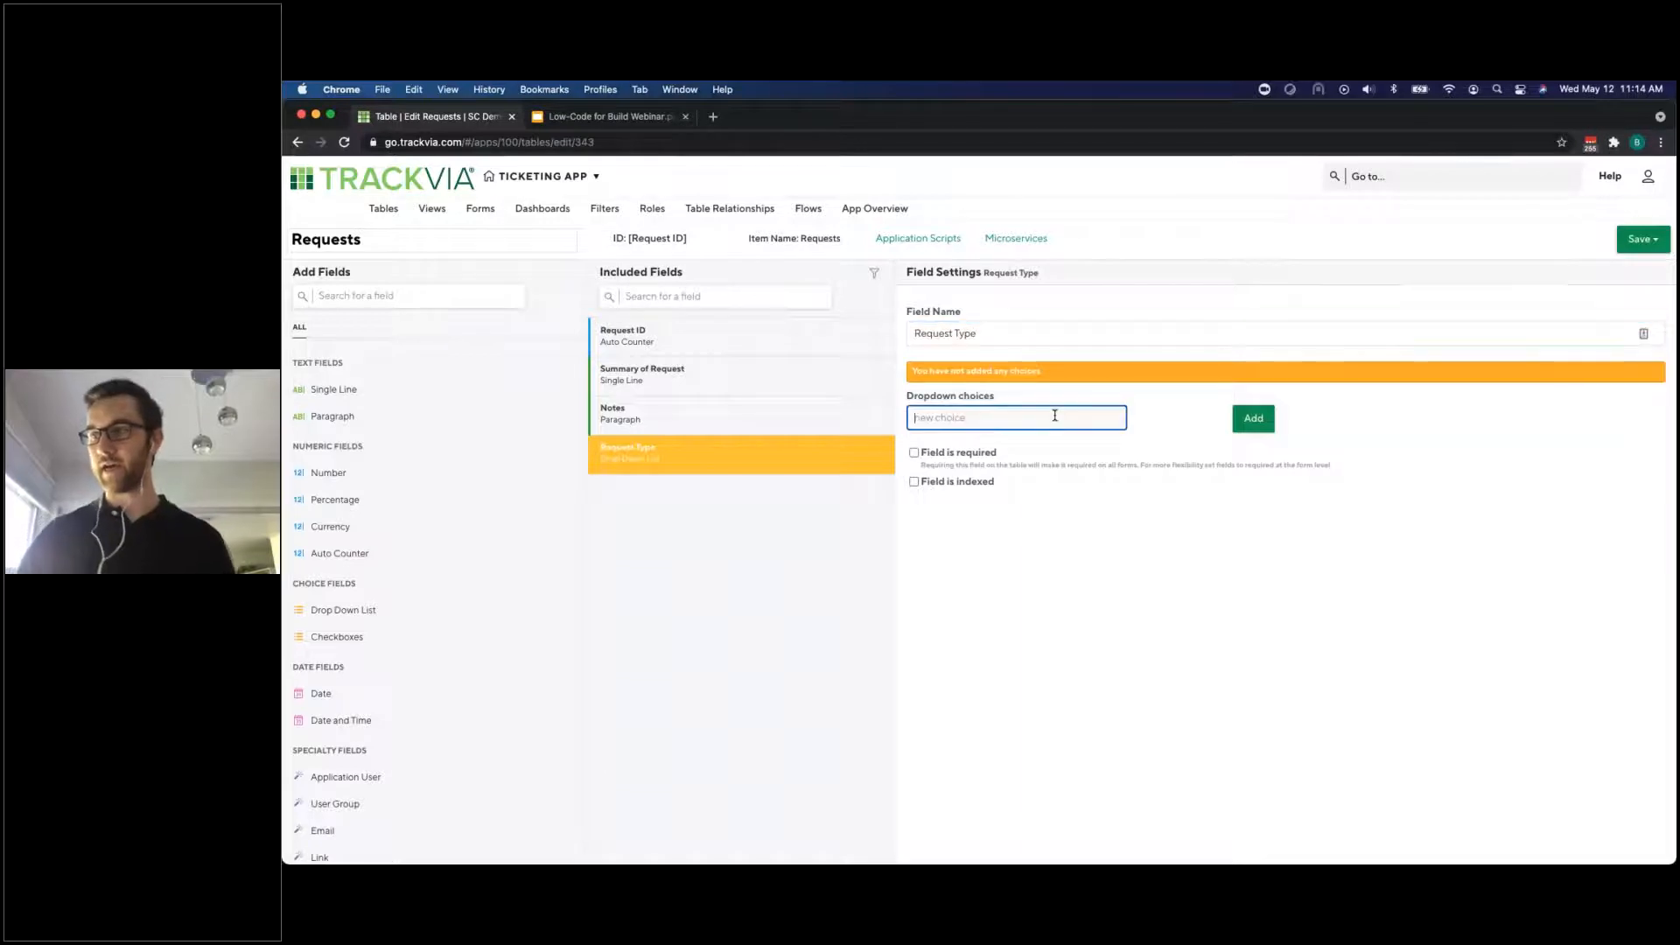
text(IT Ticket)
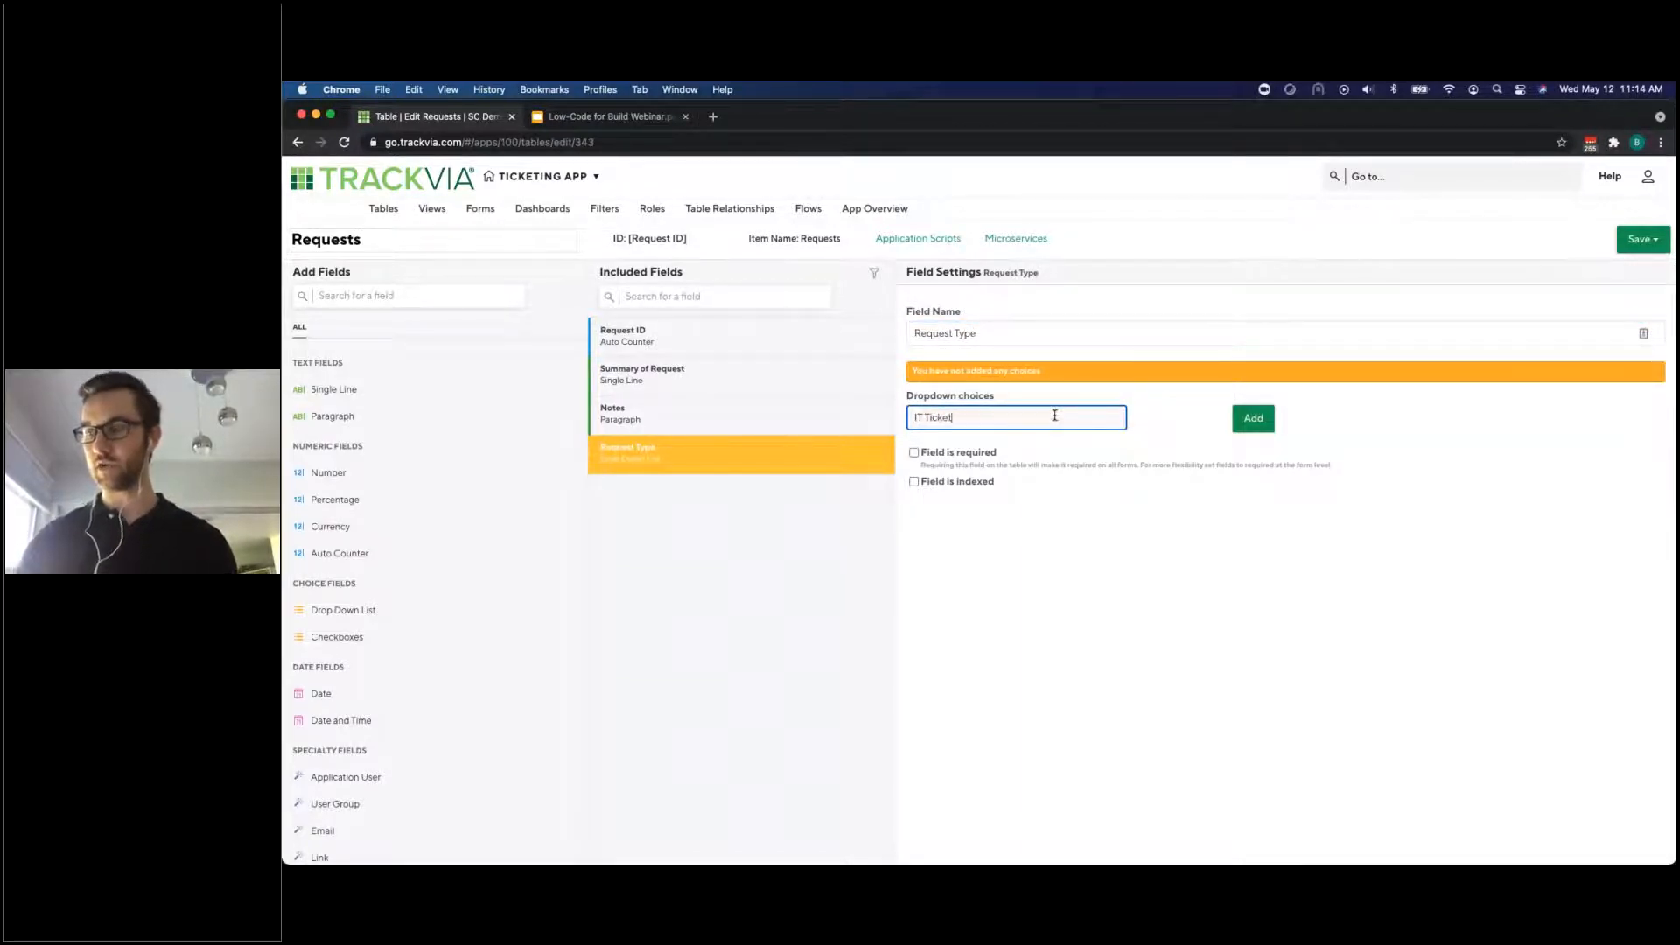
key(Return)
text(PTT)
key(Return)
text(Other)
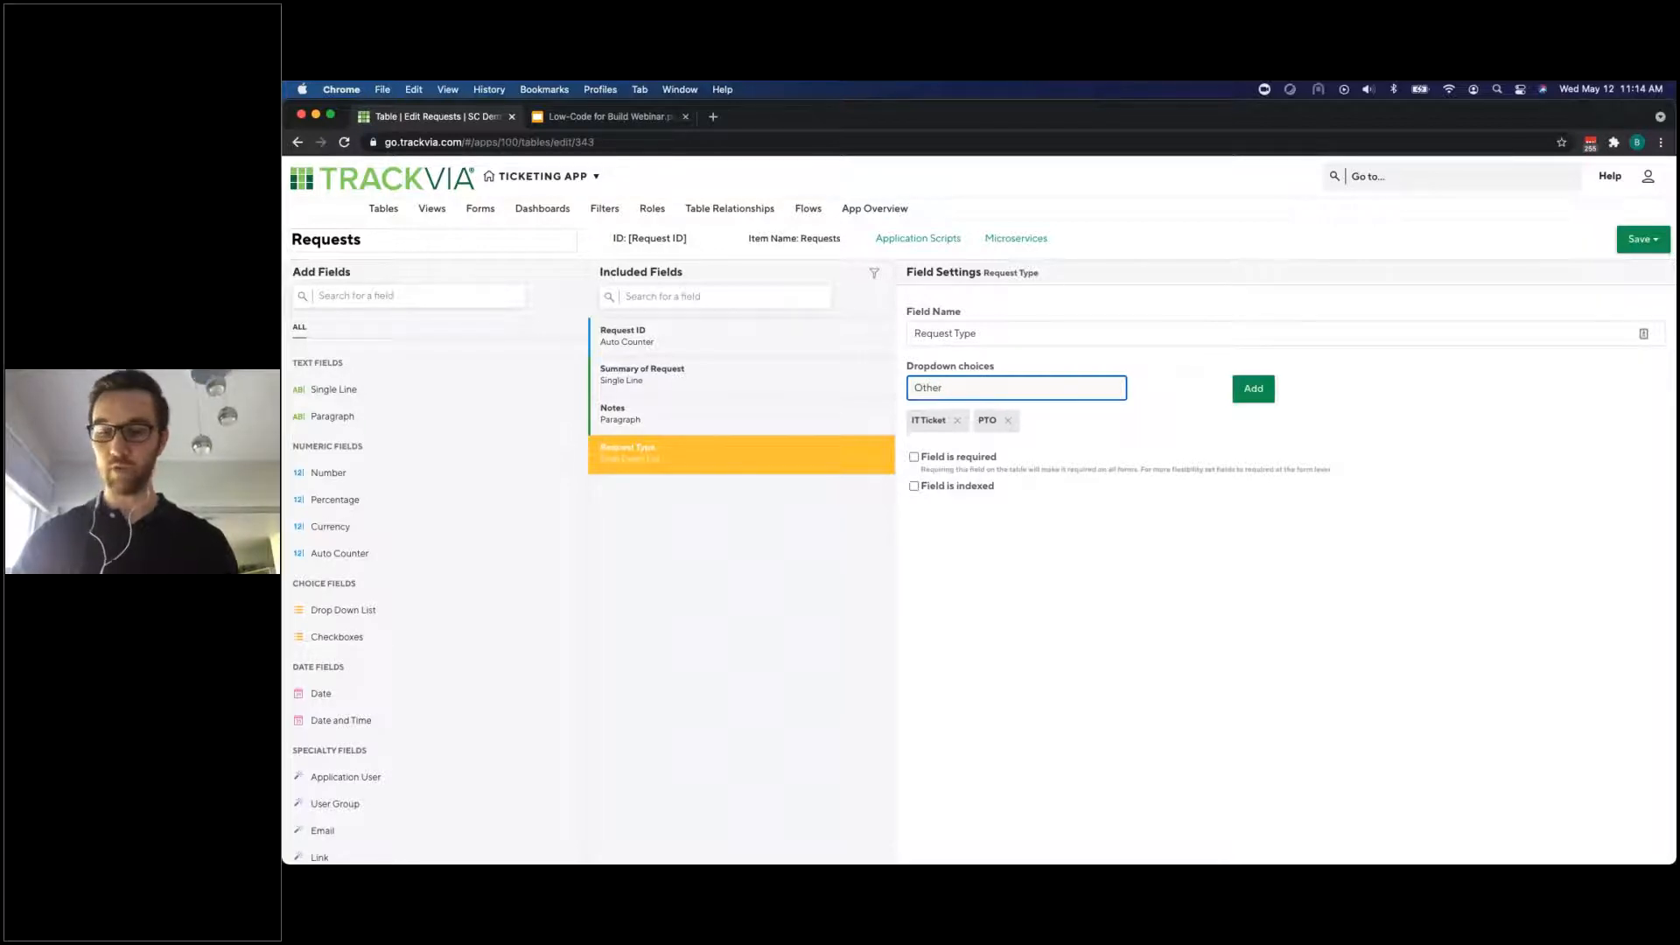
text(?)
key(Return)
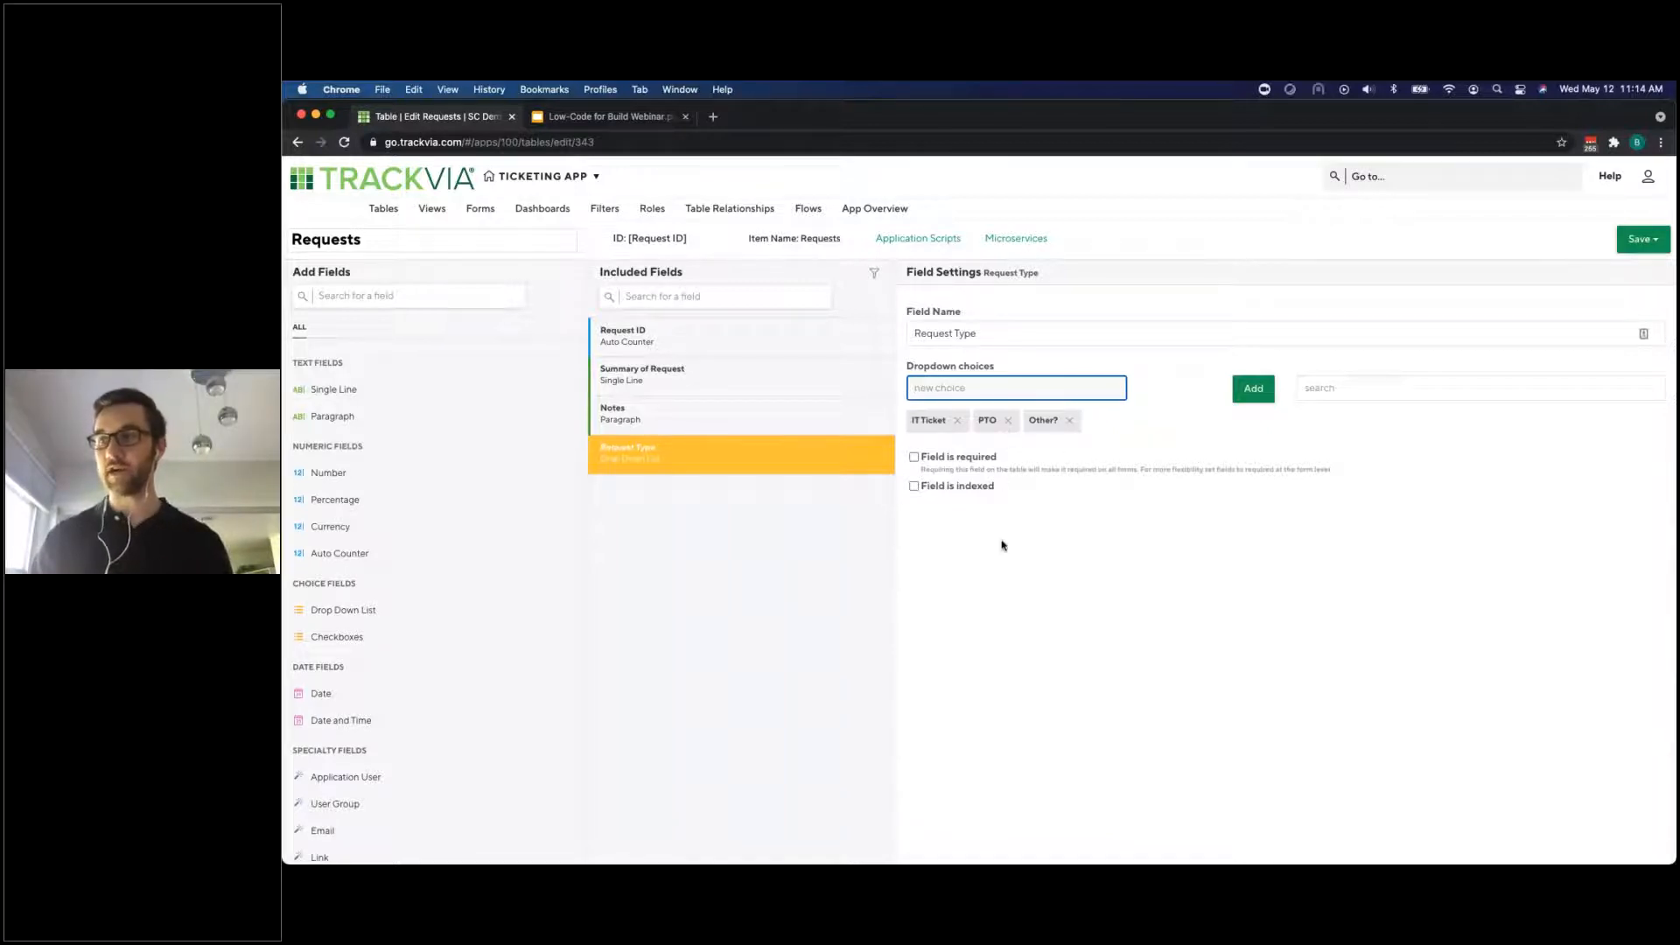
Add a second Drop Down List field and name it Request Status
drag(350, 609, 734, 462)
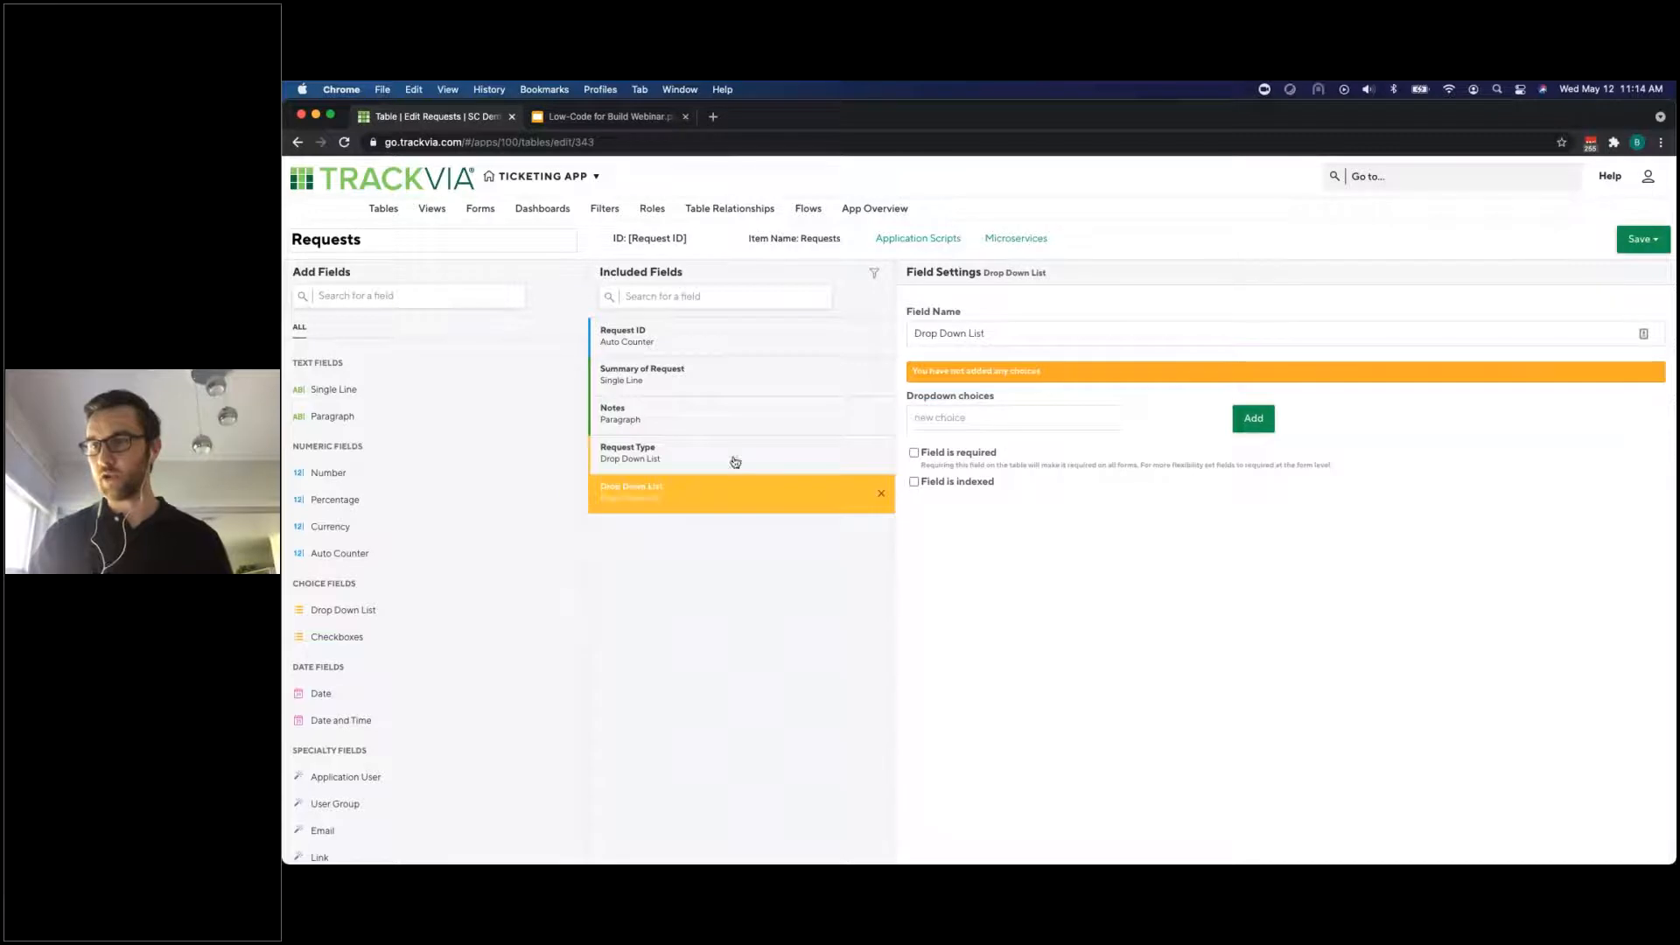
triple_click(1058, 338)
text(Reque)
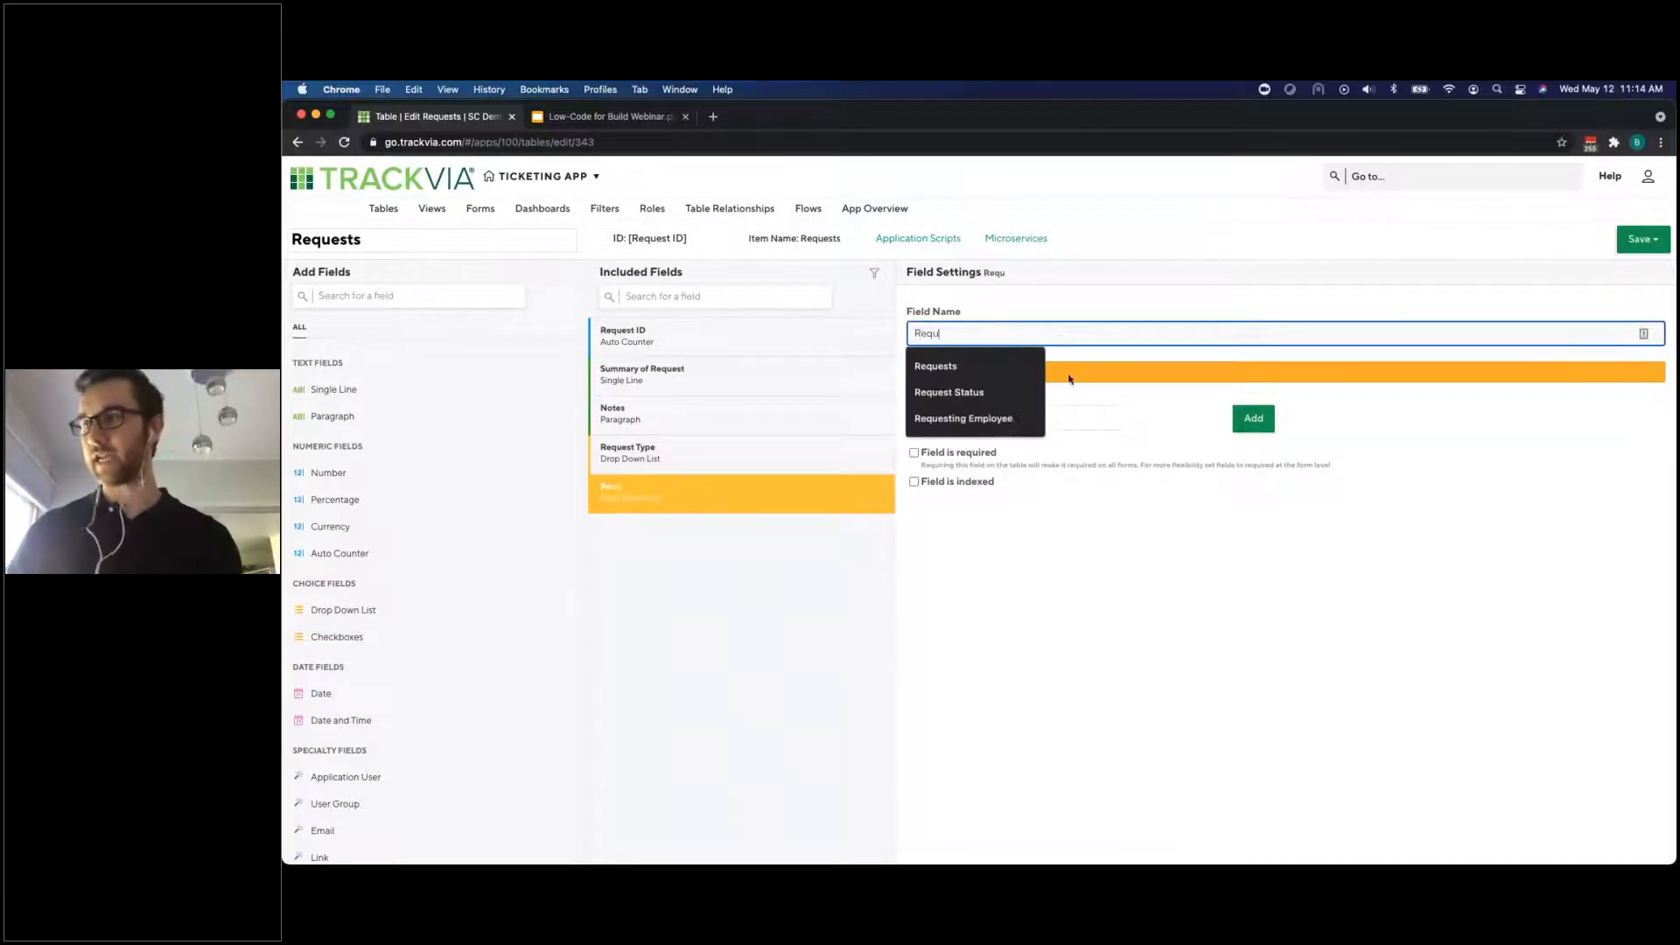
click(1017, 390)
Give the Request Status field the dropdown choices Pending, In Process, Approved and Rejected
click(1013, 417)
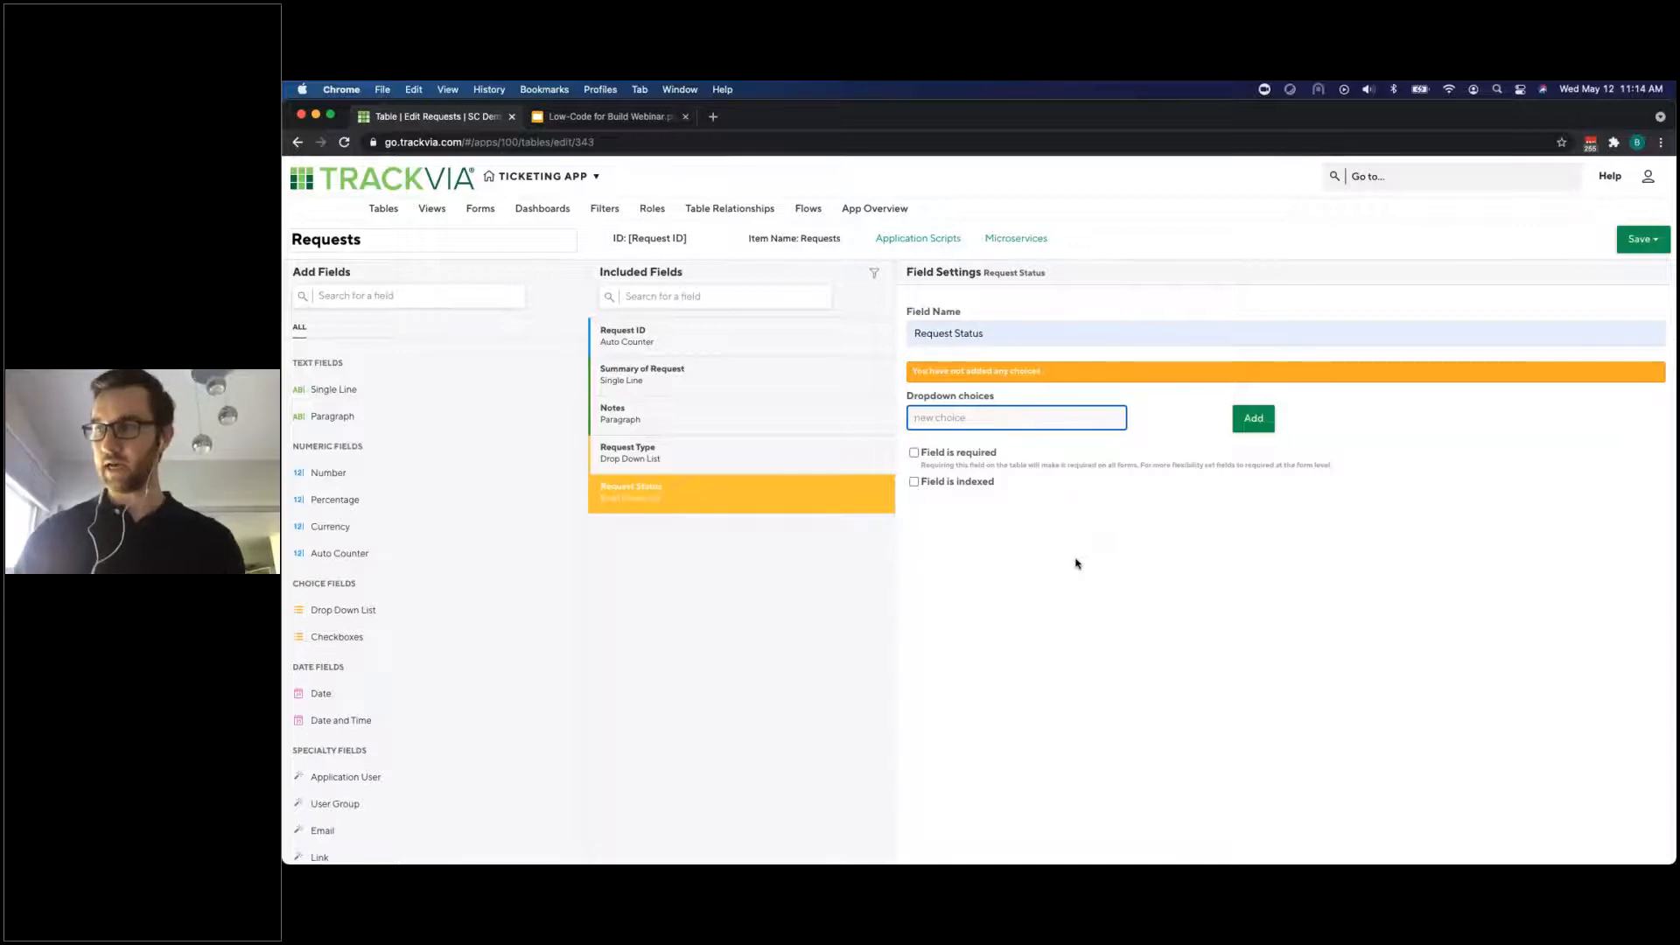
text(P)
text(ending)
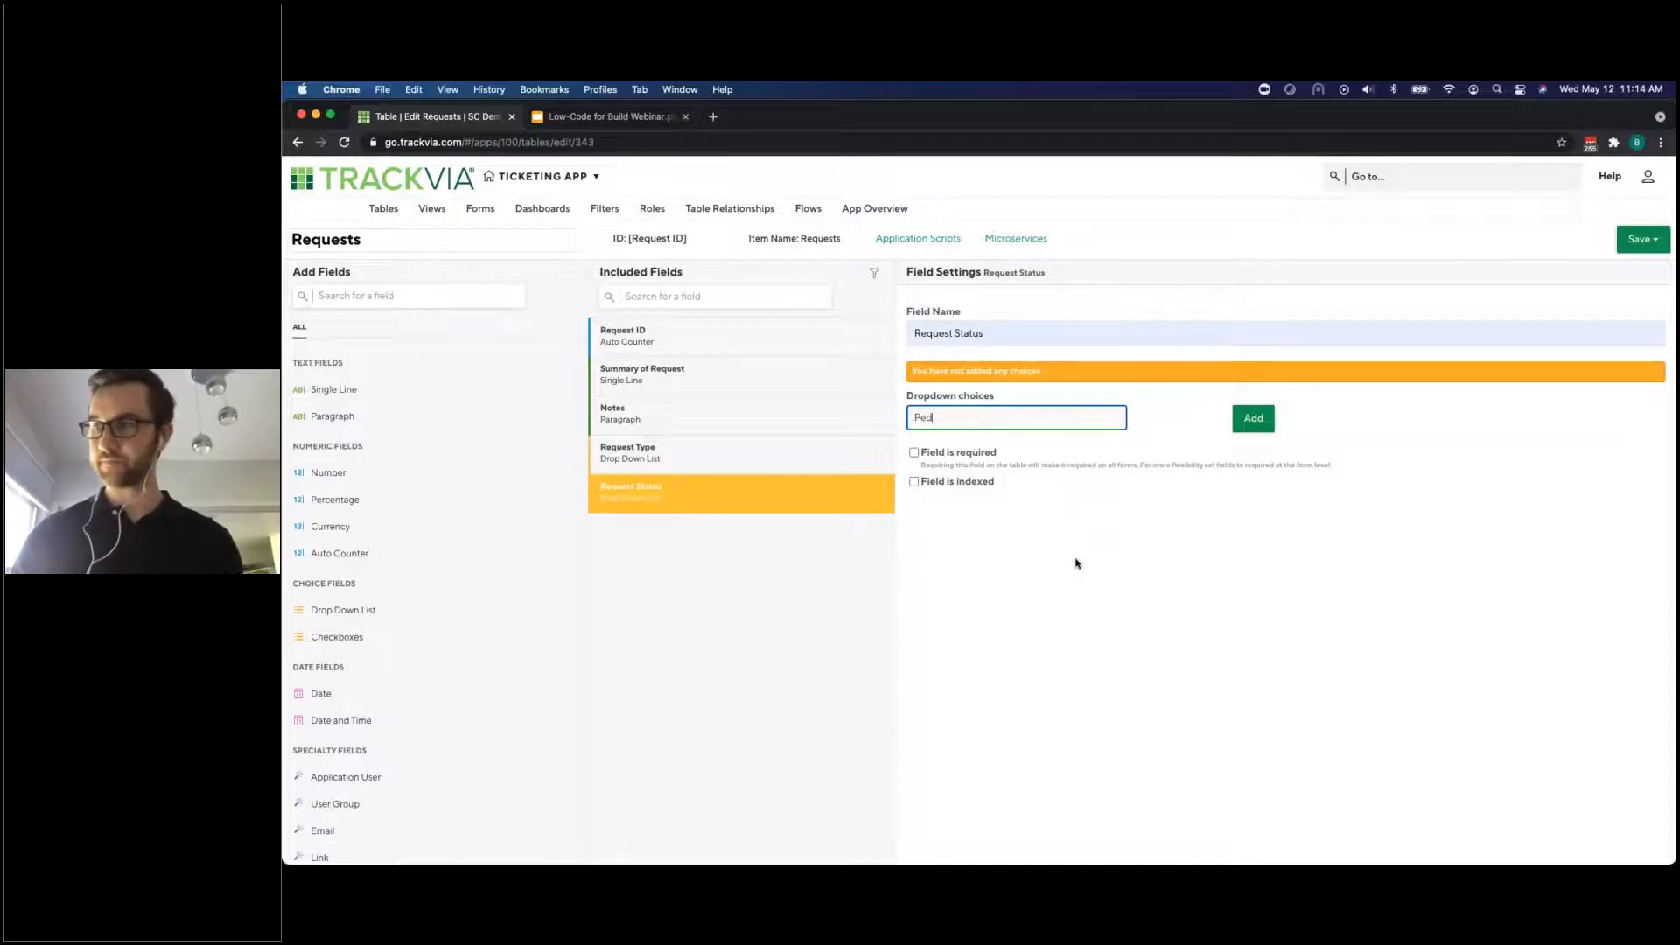
key(Return)
text(In P)
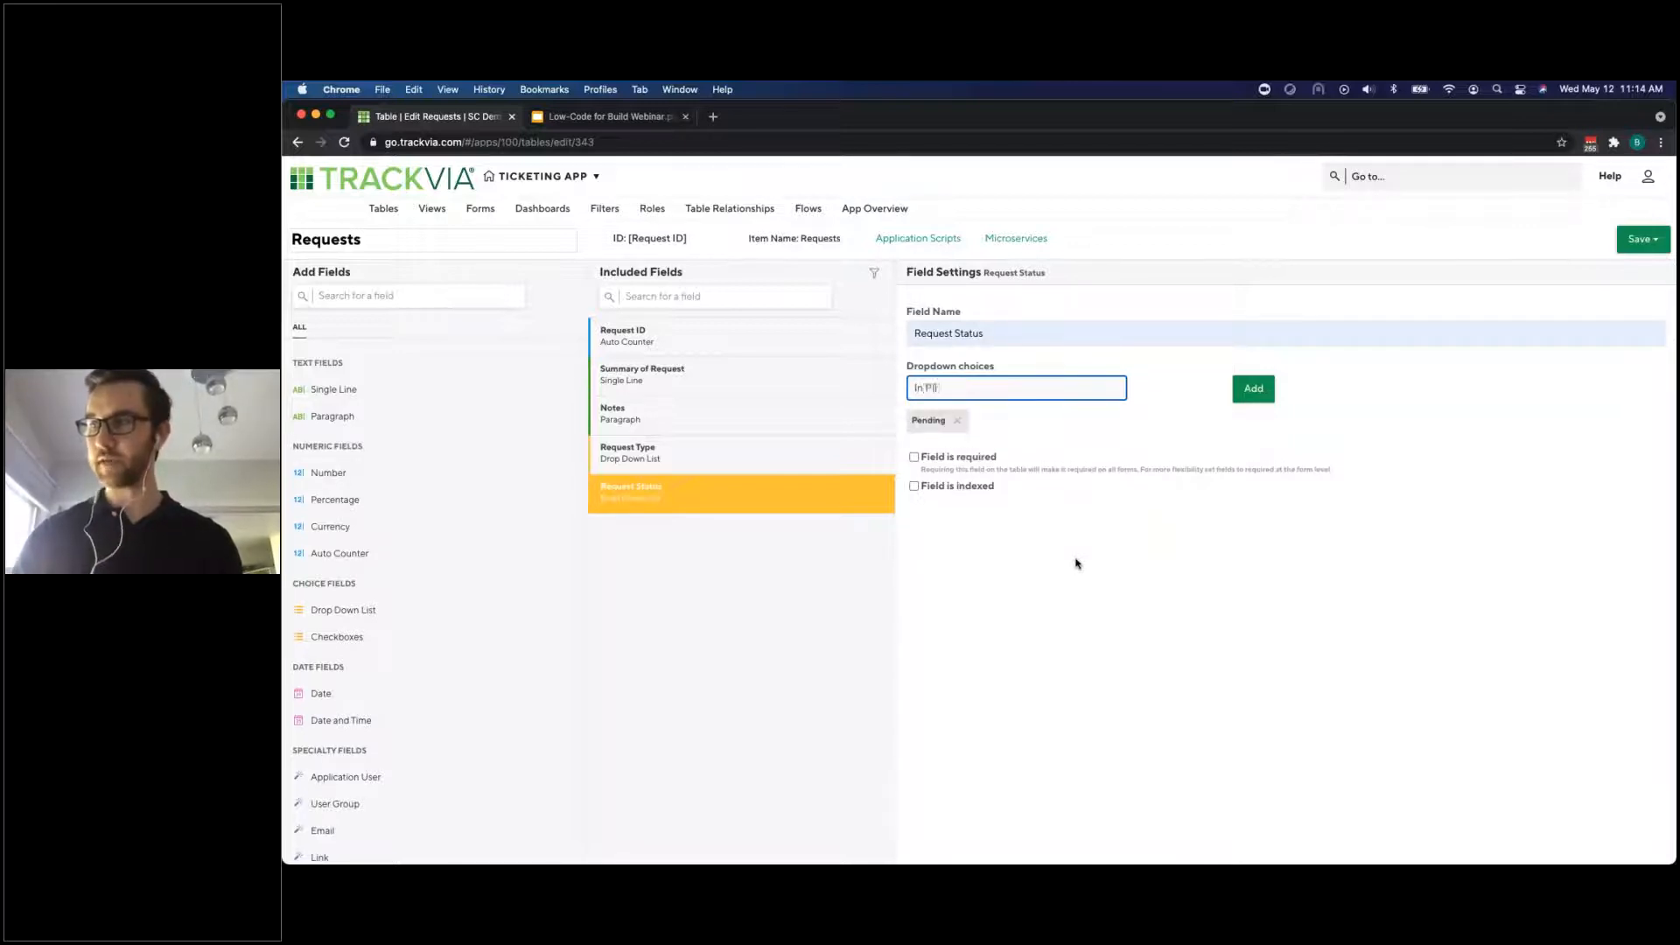
text(rocess)
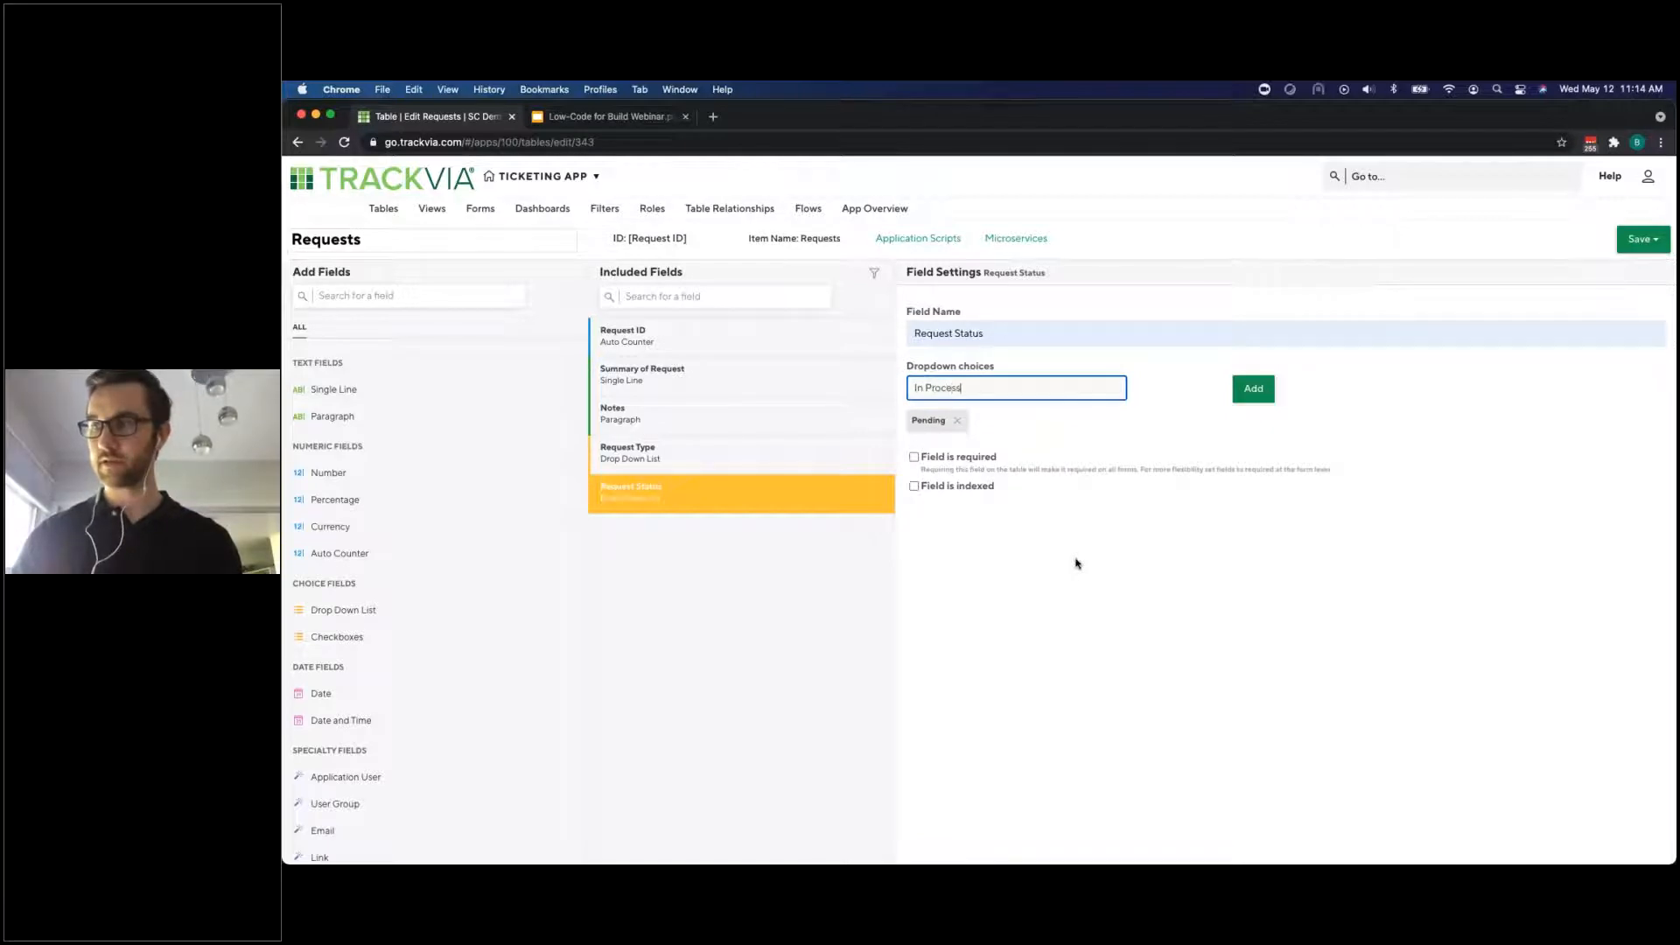
key(Return)
text(Approved)
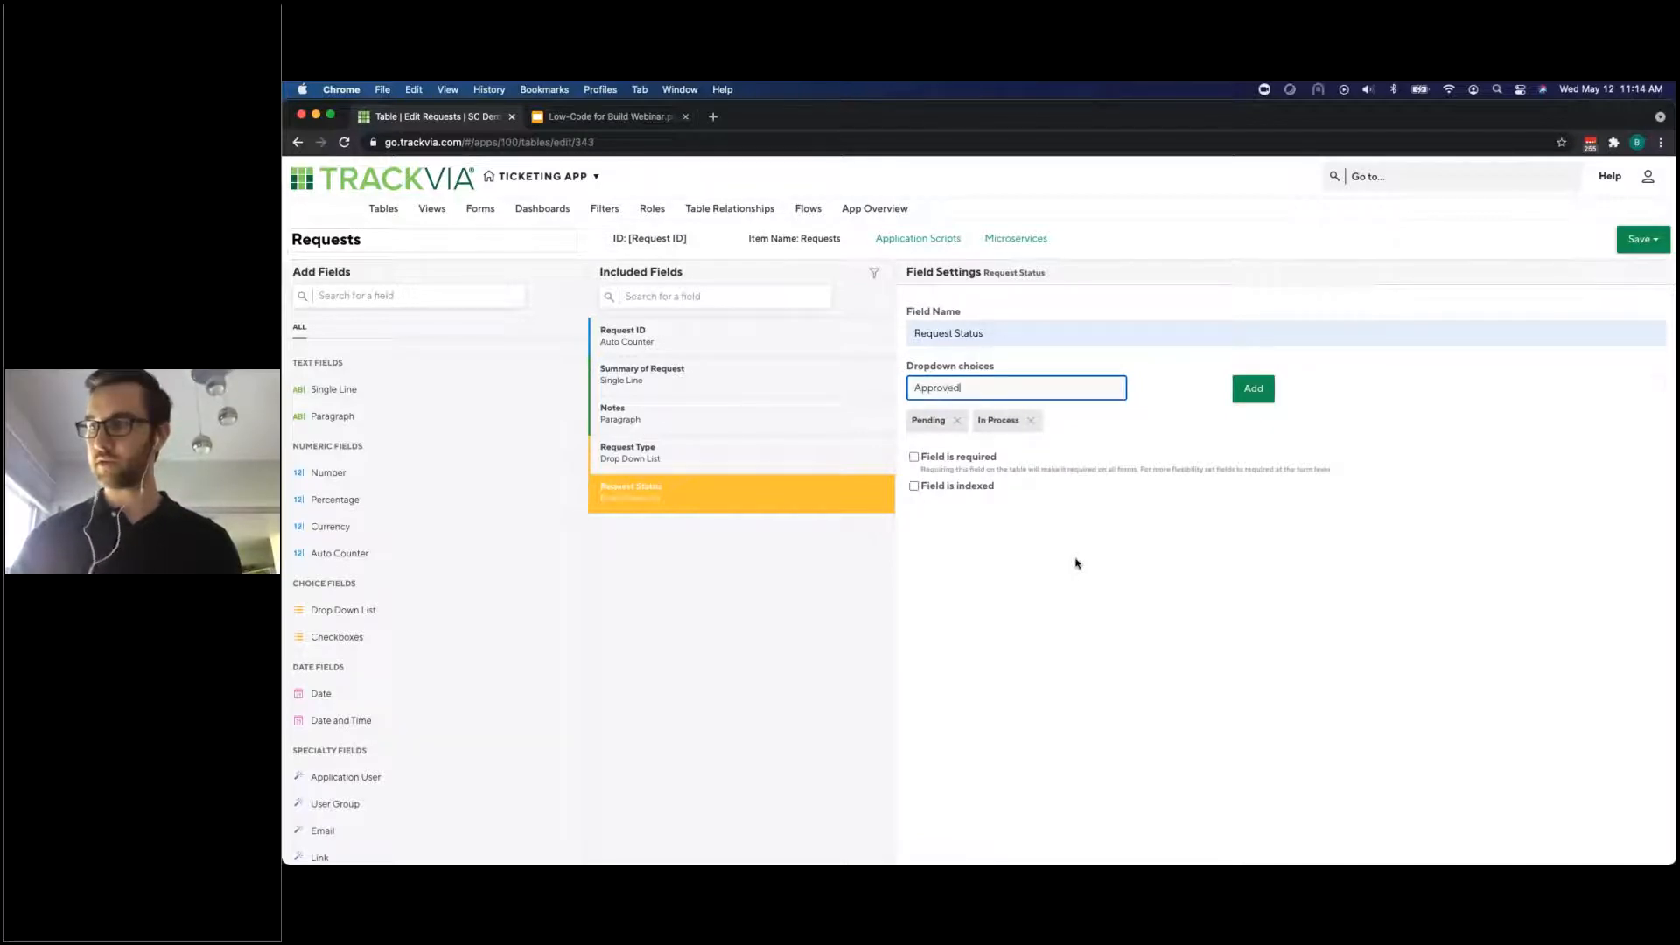
key(Return)
text(Rejected)
key(Return)
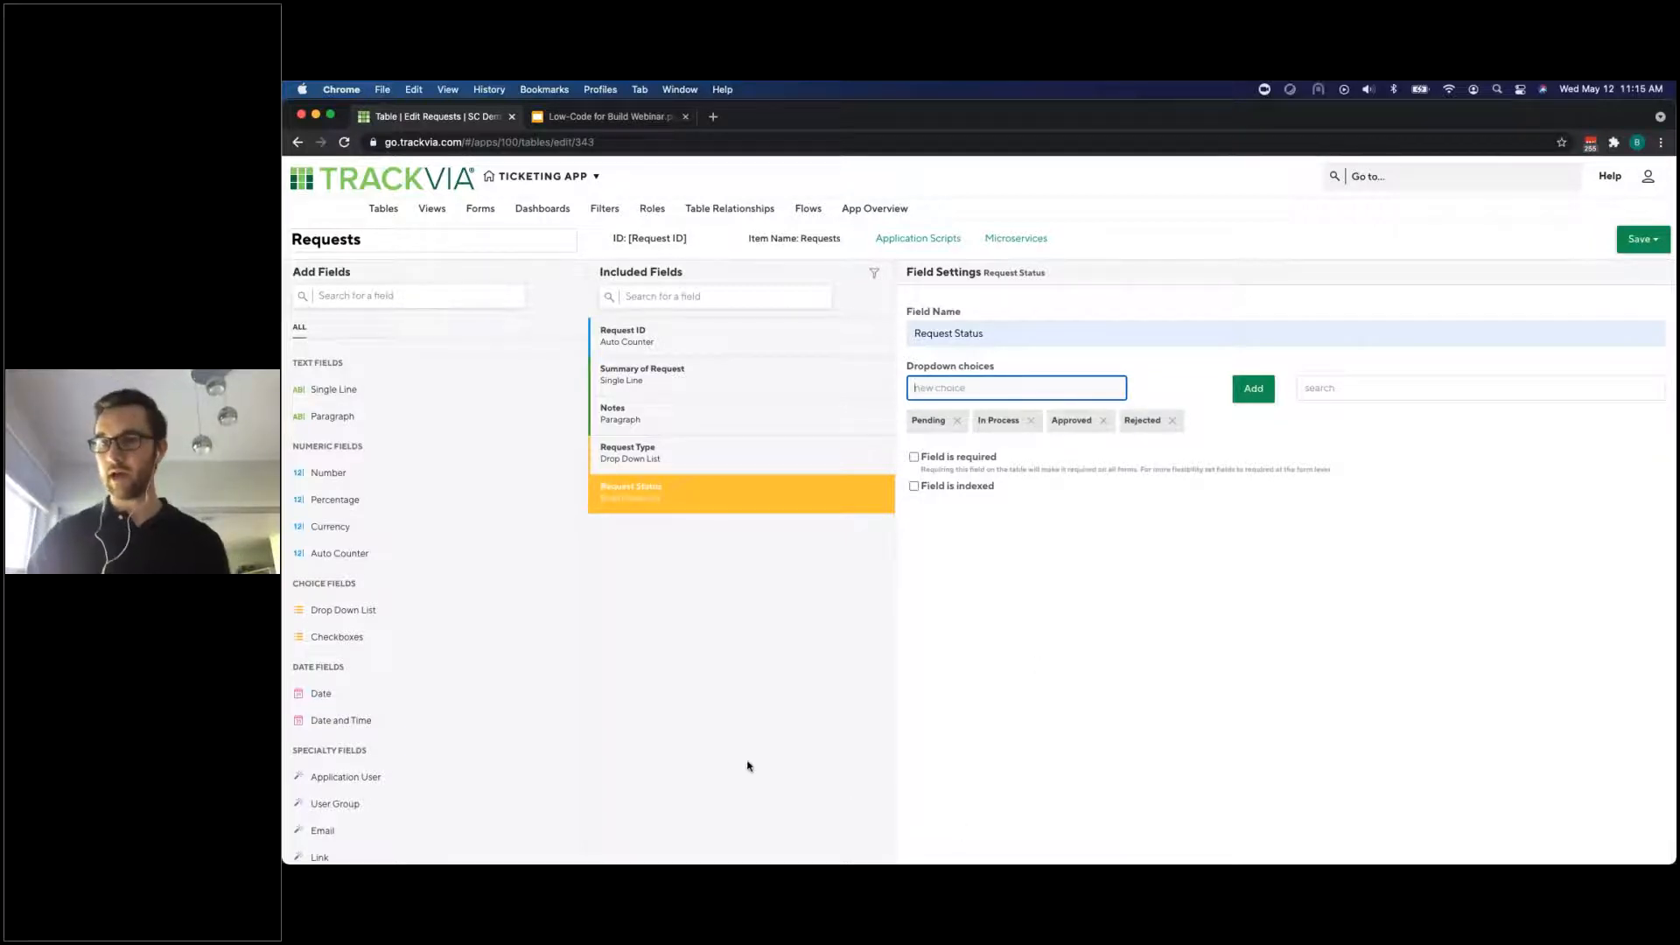
Add a Date field named Date of Request below the Request Status field
drag(325, 693, 613, 532)
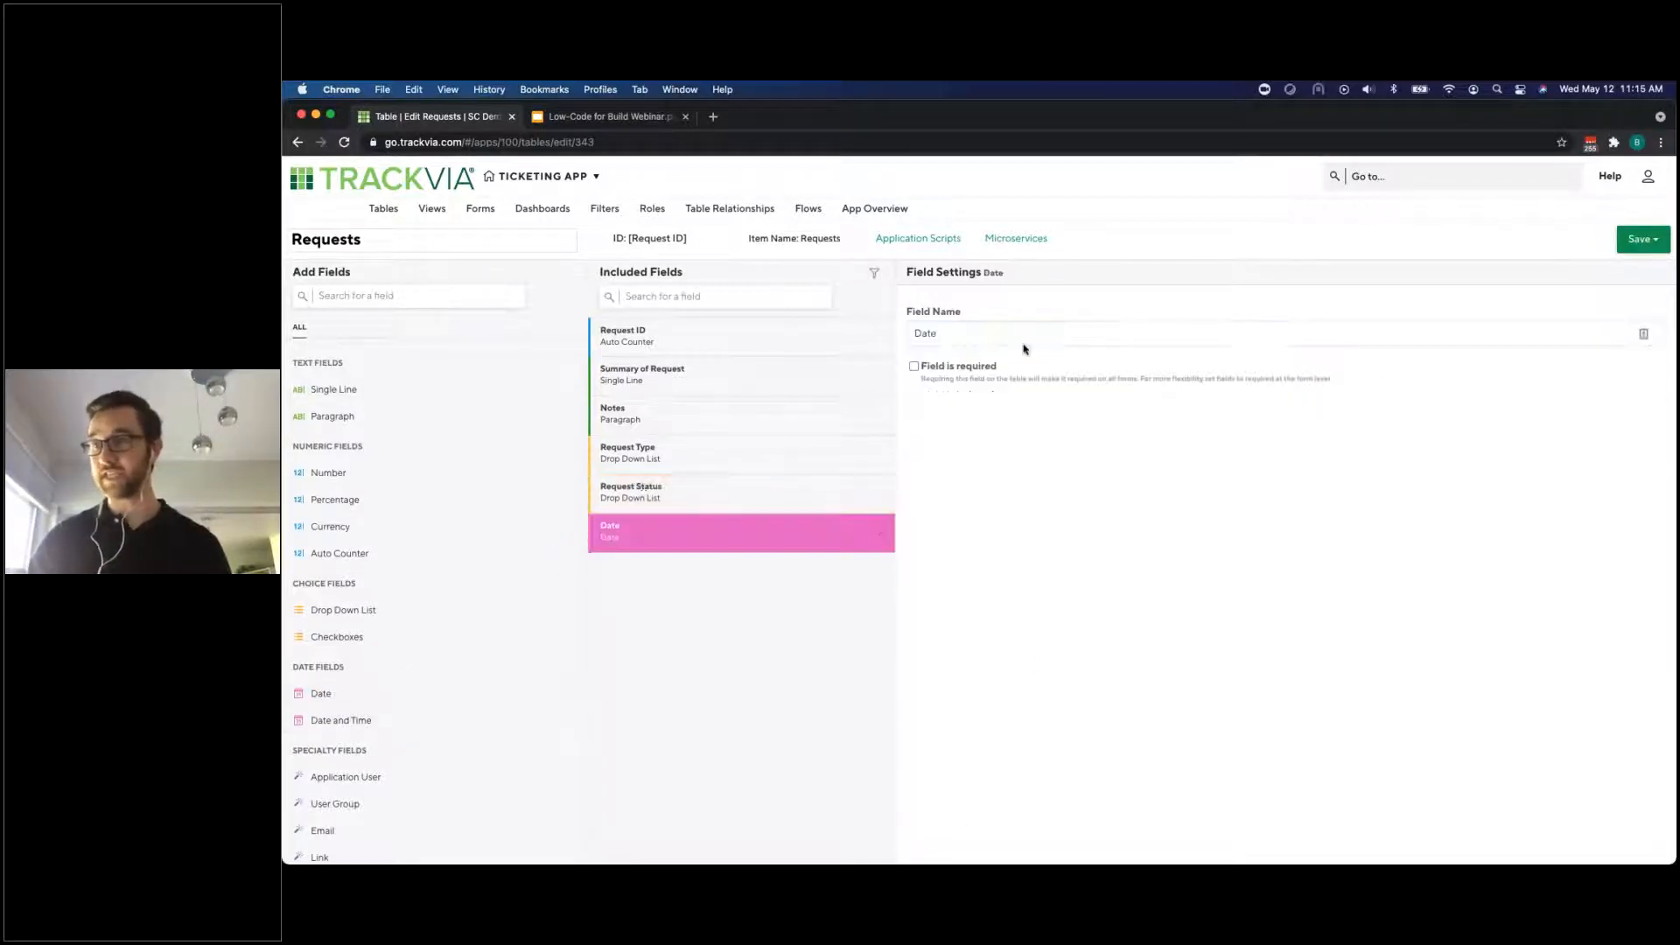
click(1018, 333)
text(of Re)
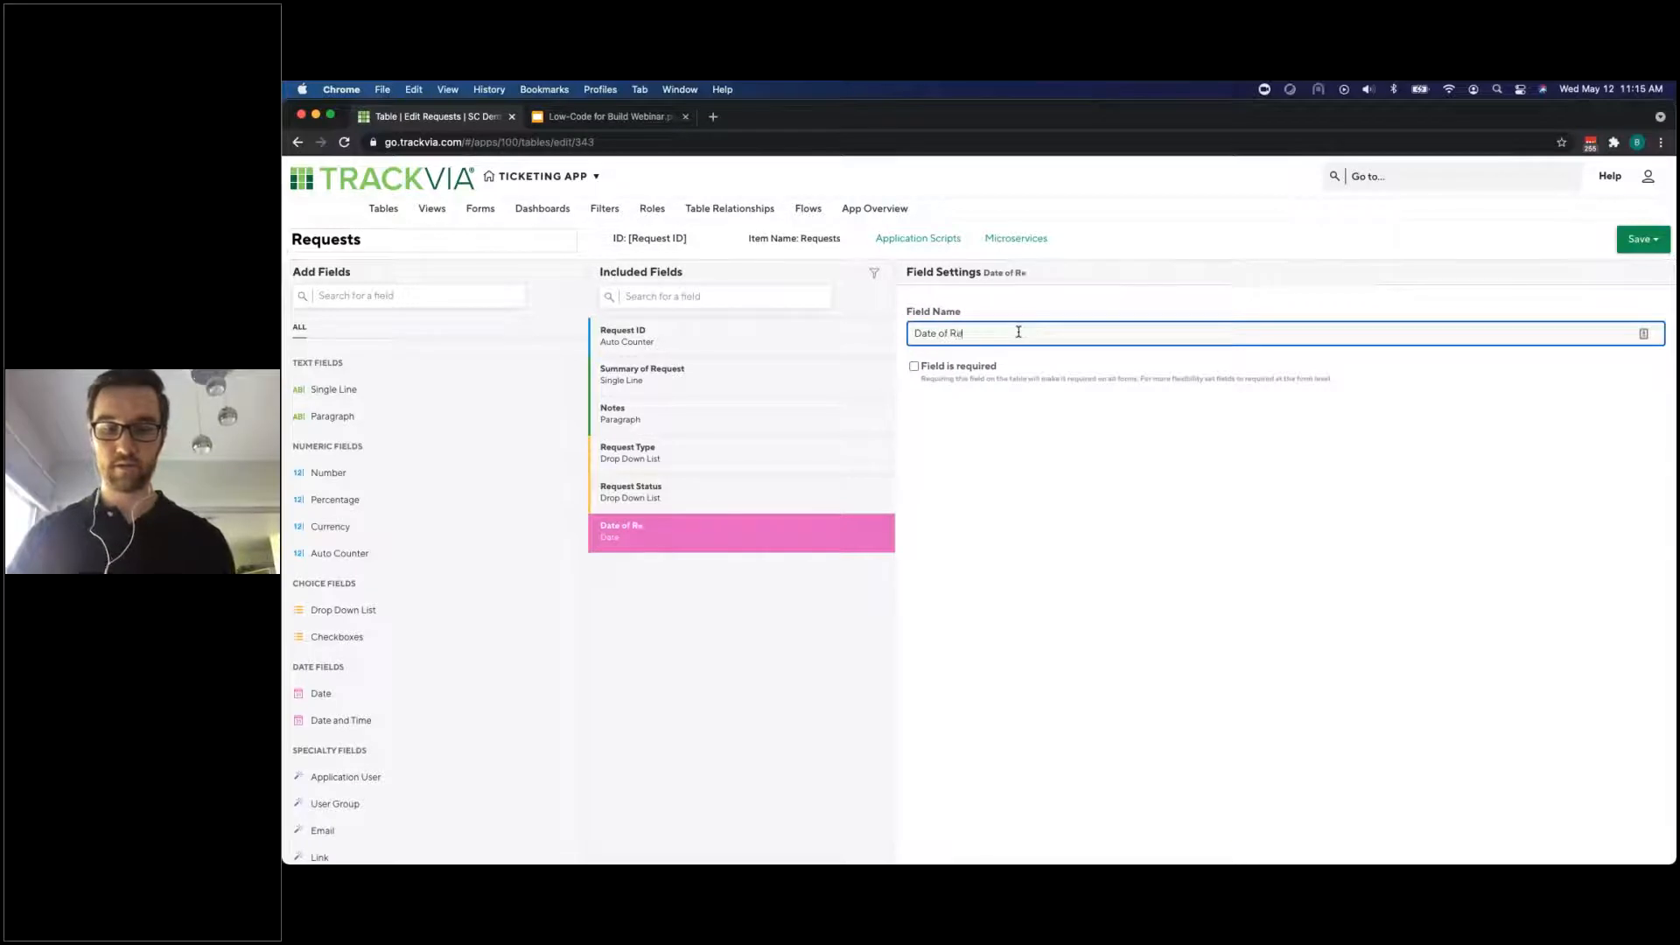
text(qur)
key(BackSpace)
text(est)
Add a second Date field below Date of Request and name it Date of Approval
drag(367, 693, 737, 539)
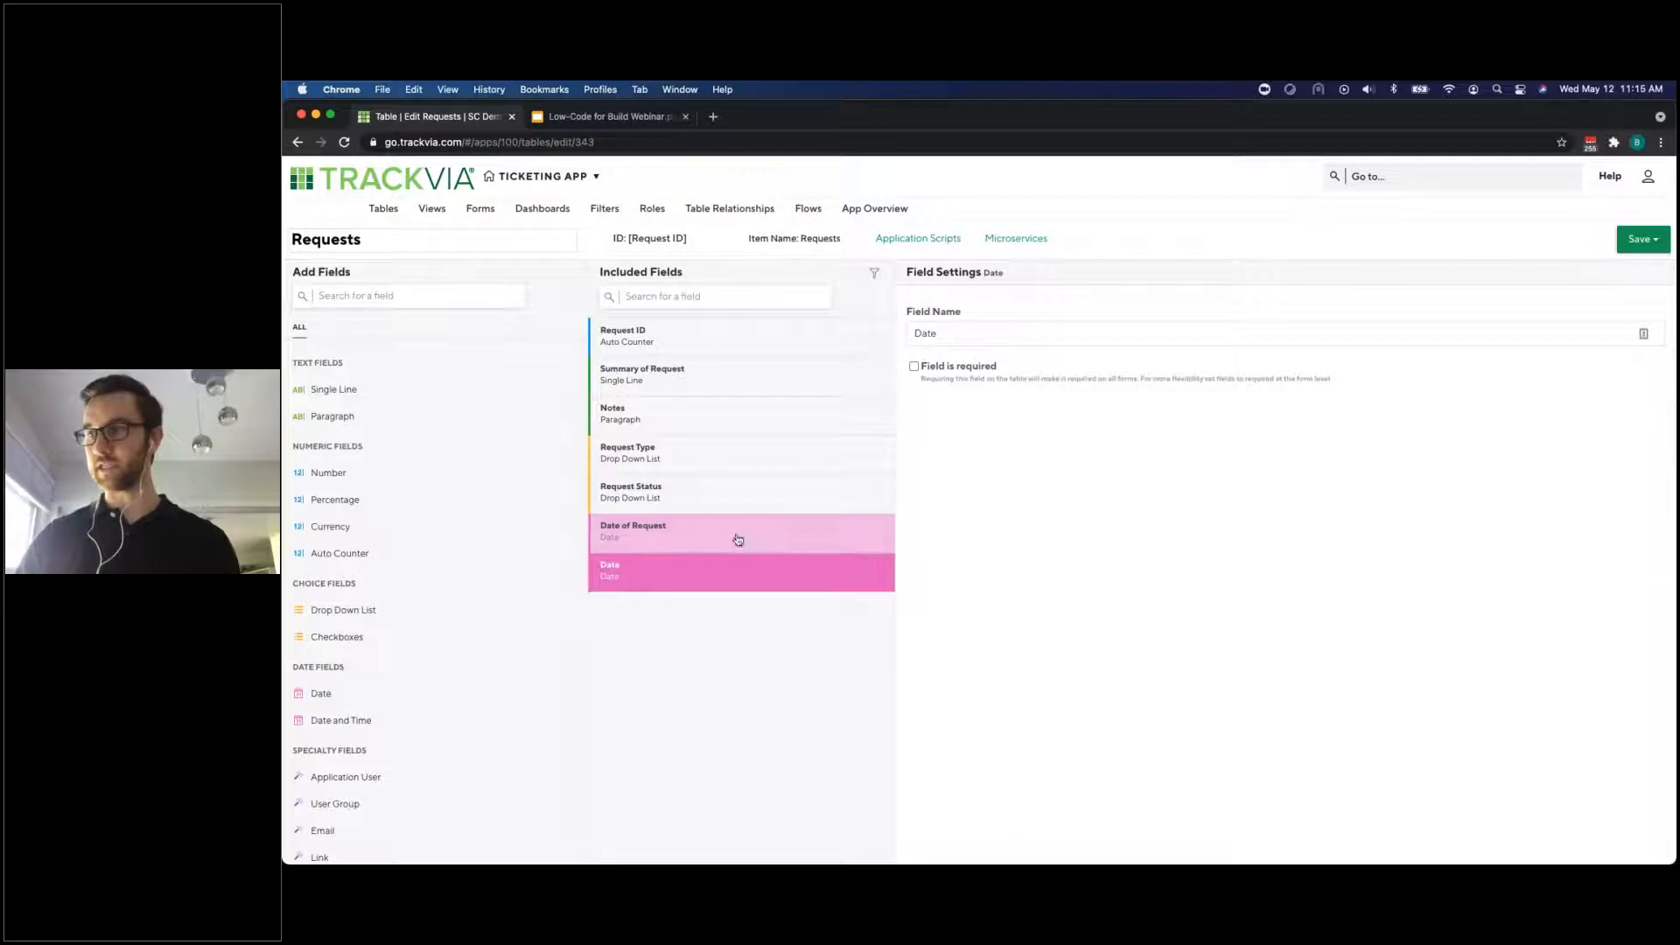
click(984, 336)
text(of Approval)
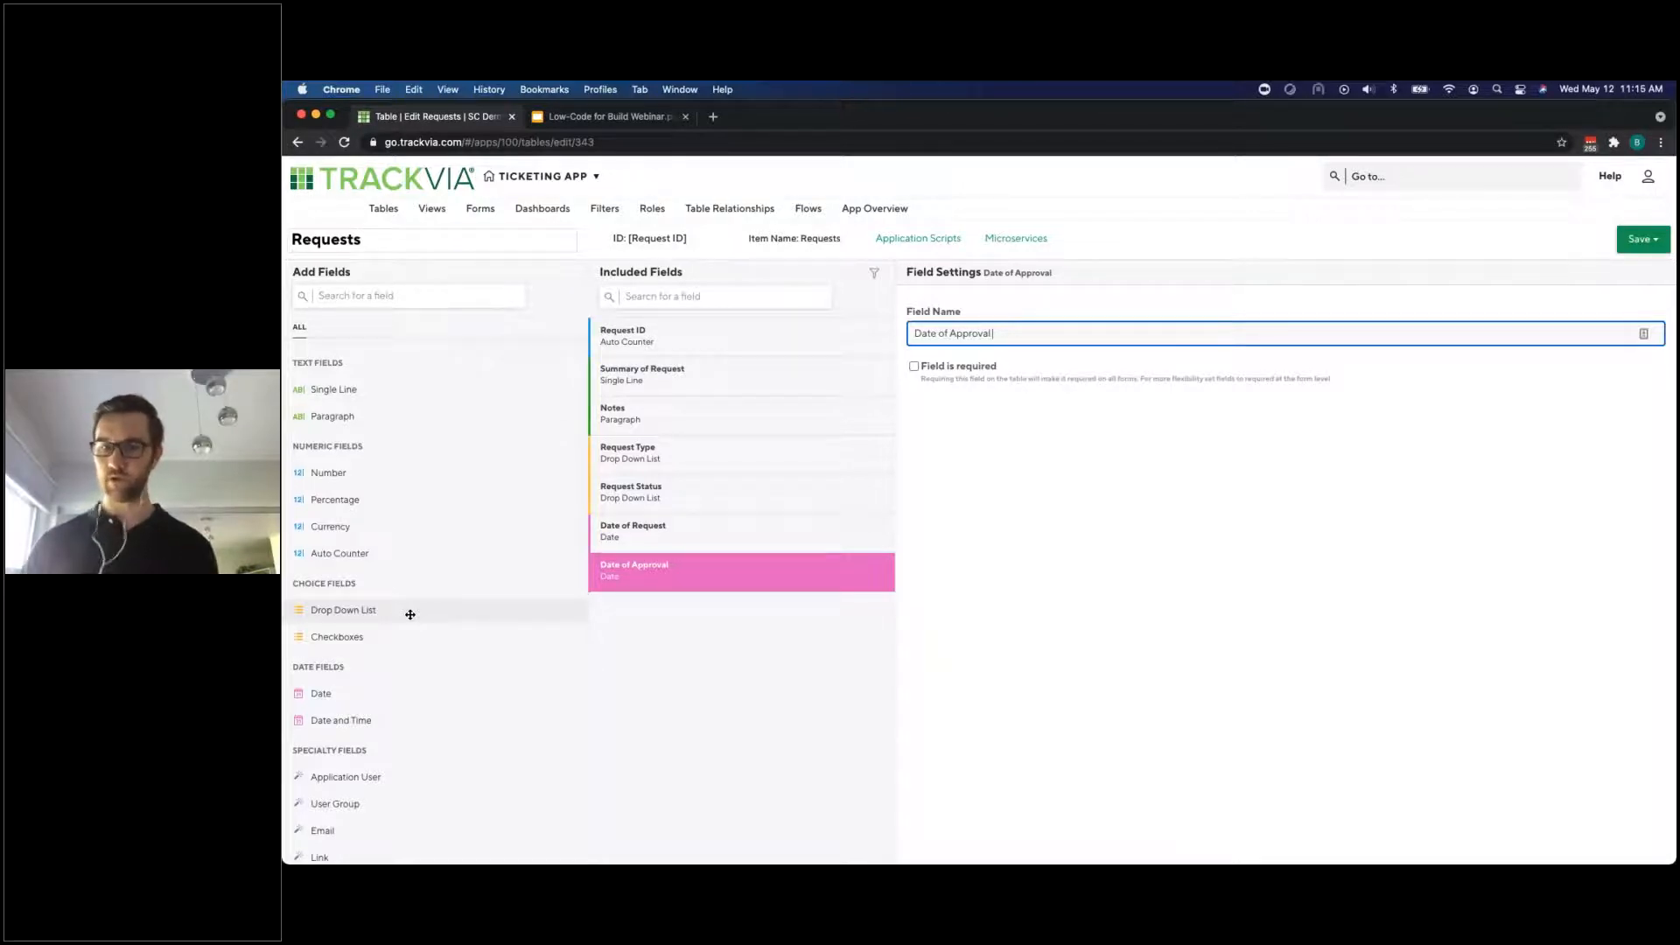
Add a Drop Down List field named Approved? with the choices Yes and No
drag(410, 614, 695, 616)
text(Approved?)
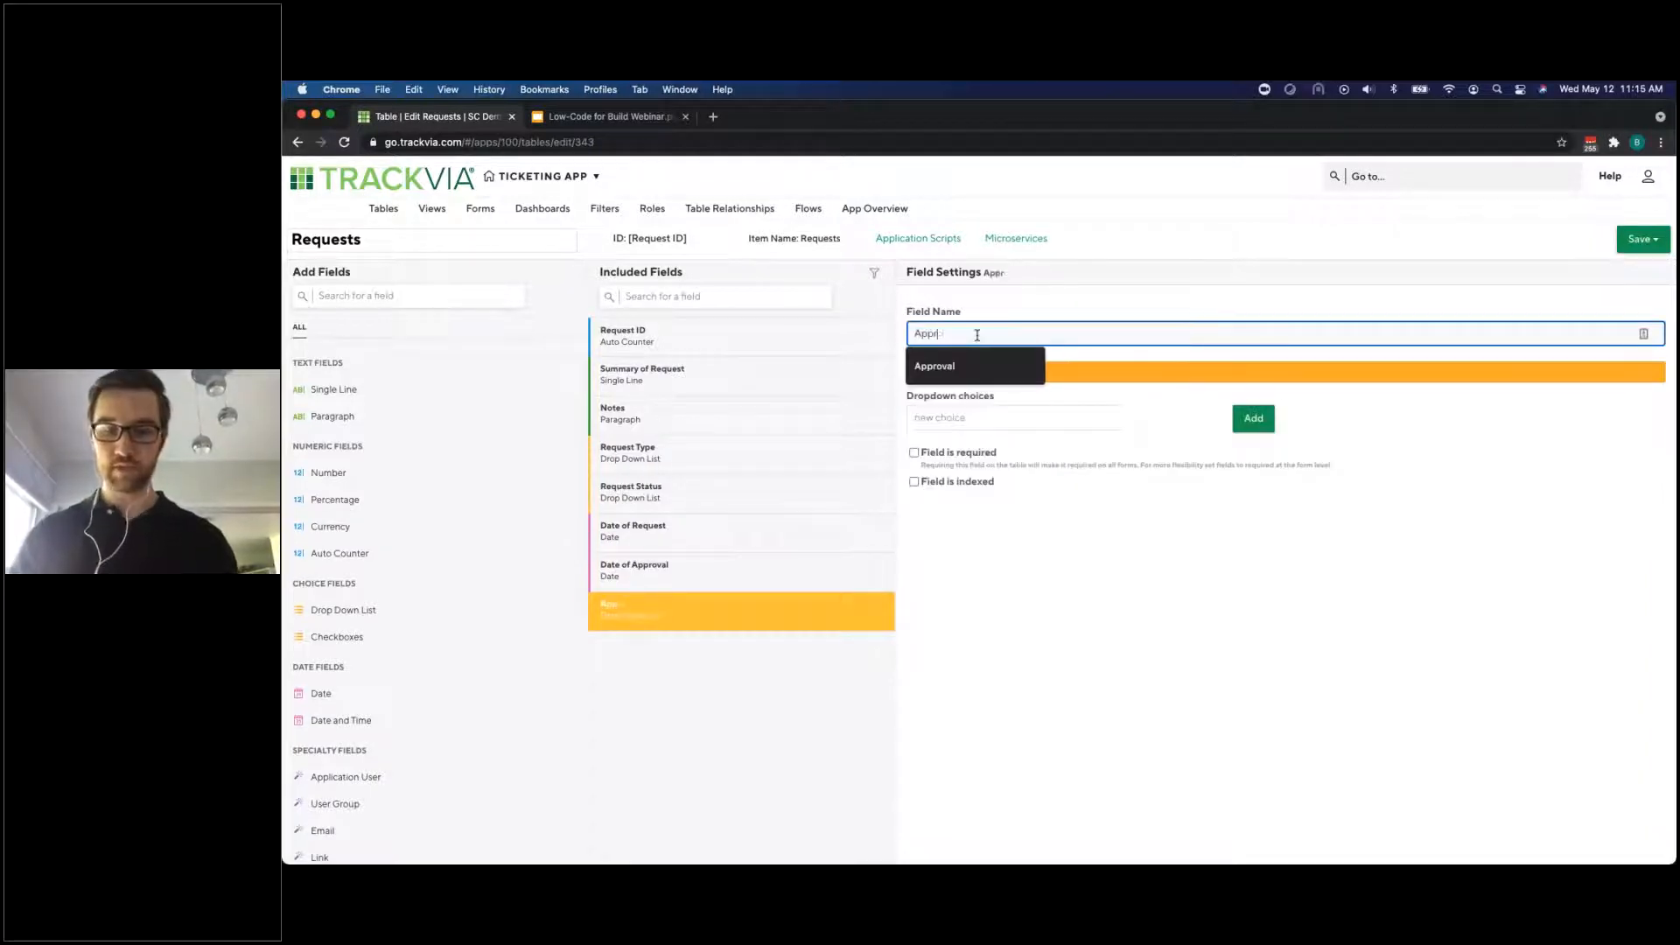
click(966, 421)
text(Yes)
key(Return)
text(No)
key(Return)
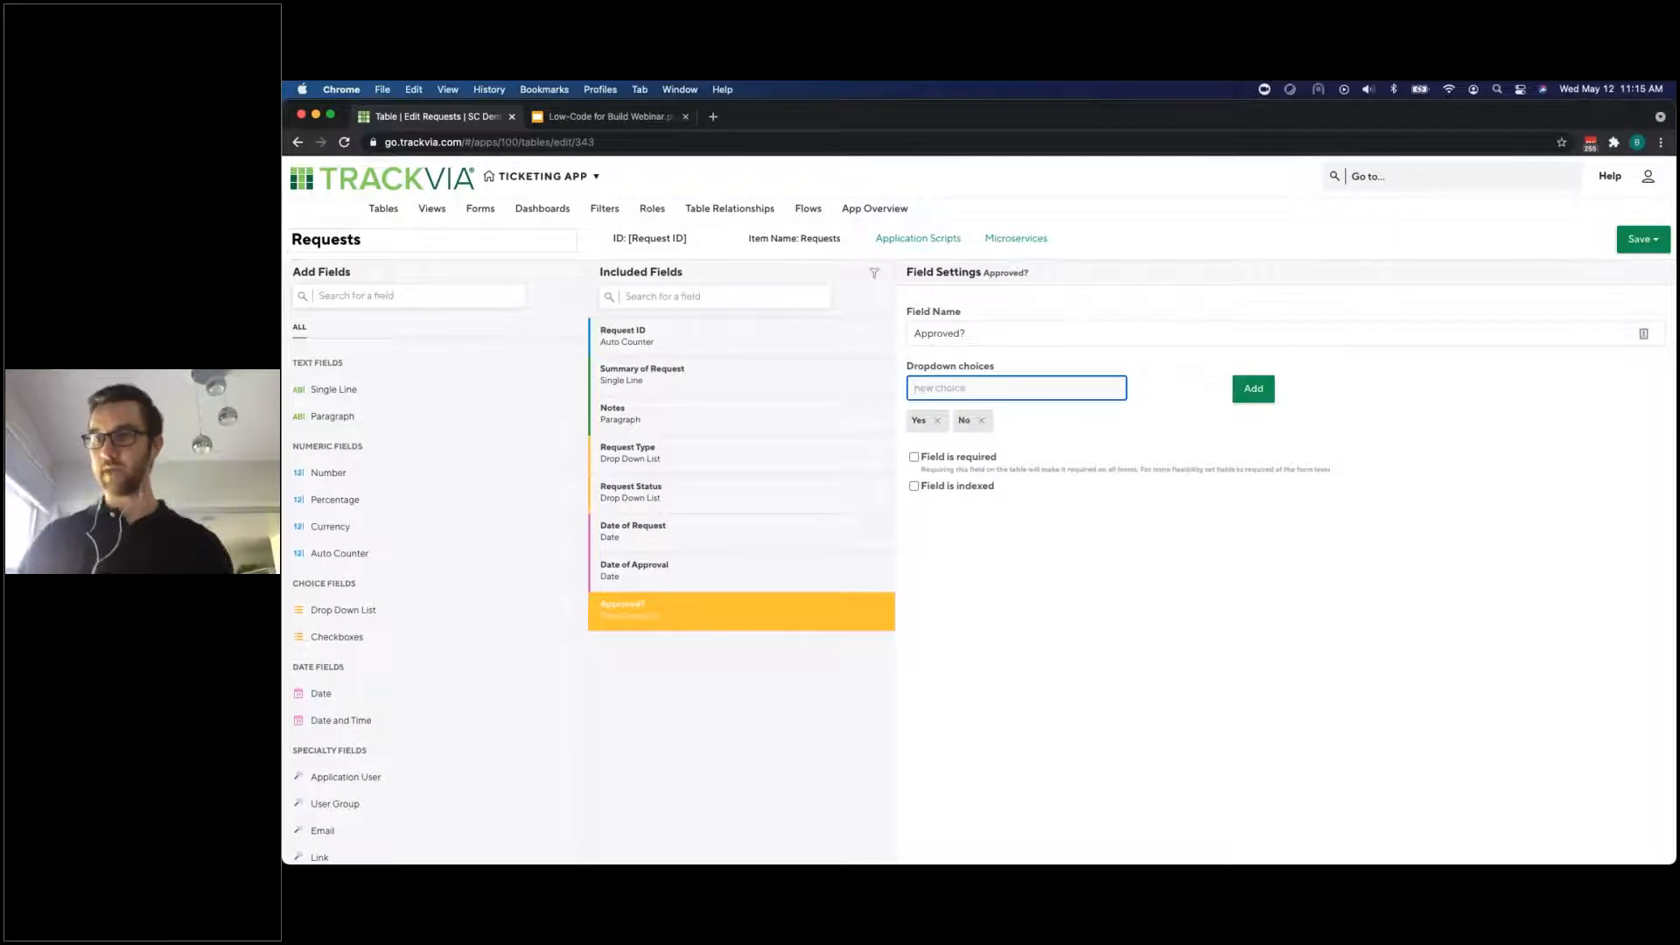
Add an Image field and a Location field with Location At Creation enabled below the Approved? field
scroll(357, 647, down, 5)
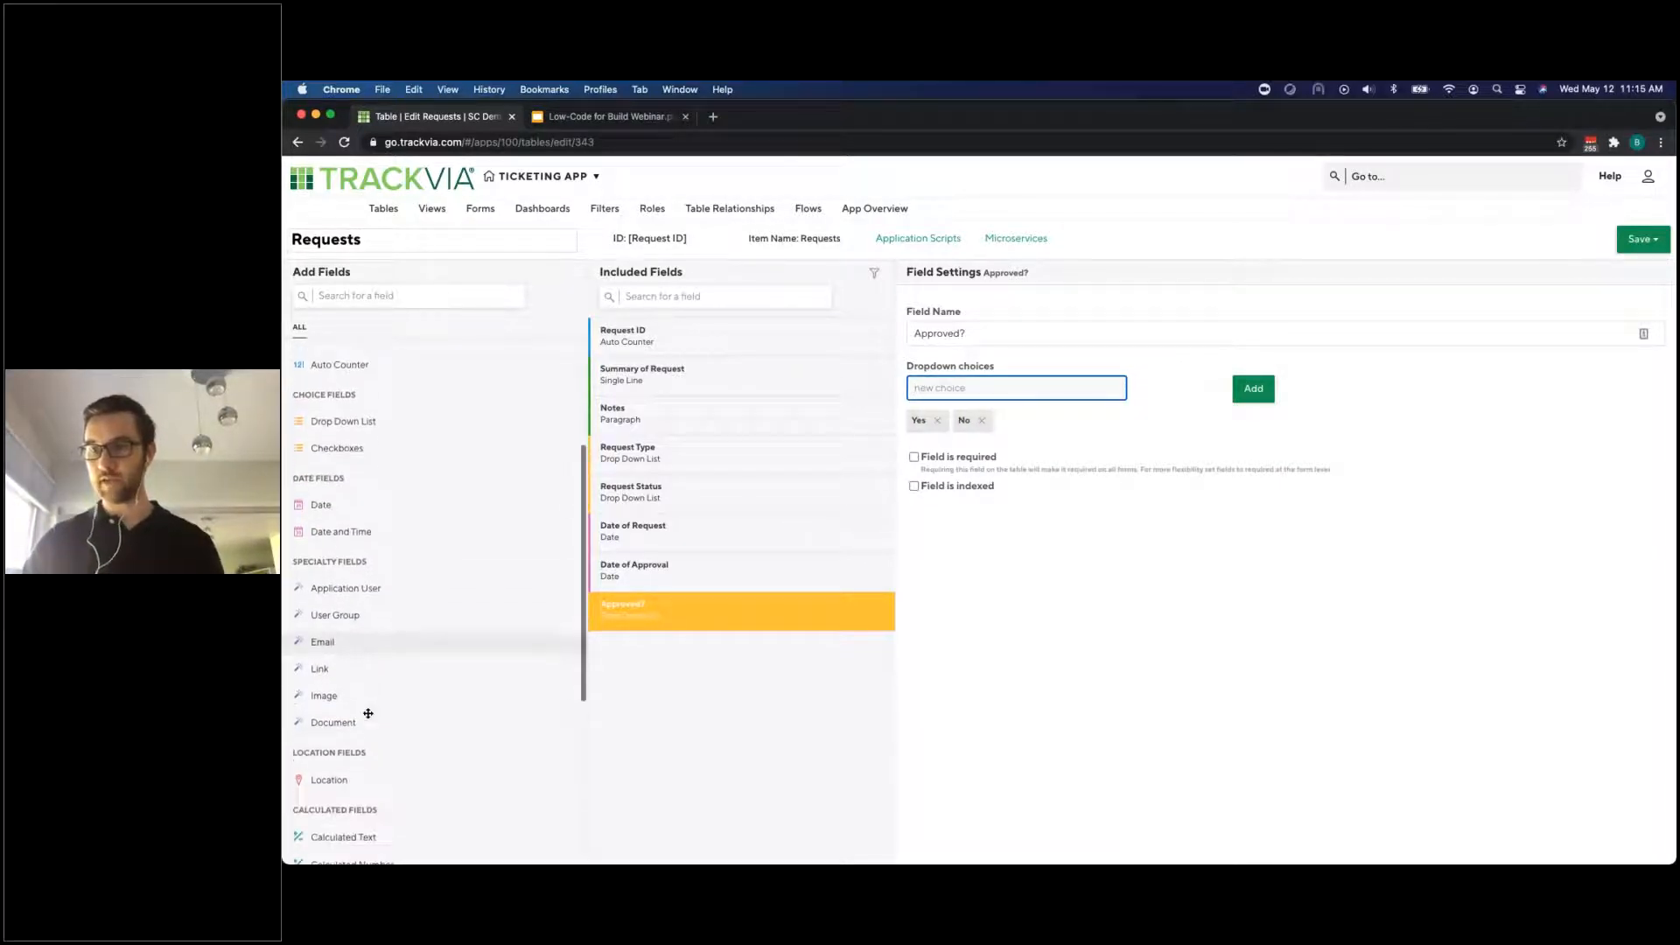
drag(324, 695, 682, 652)
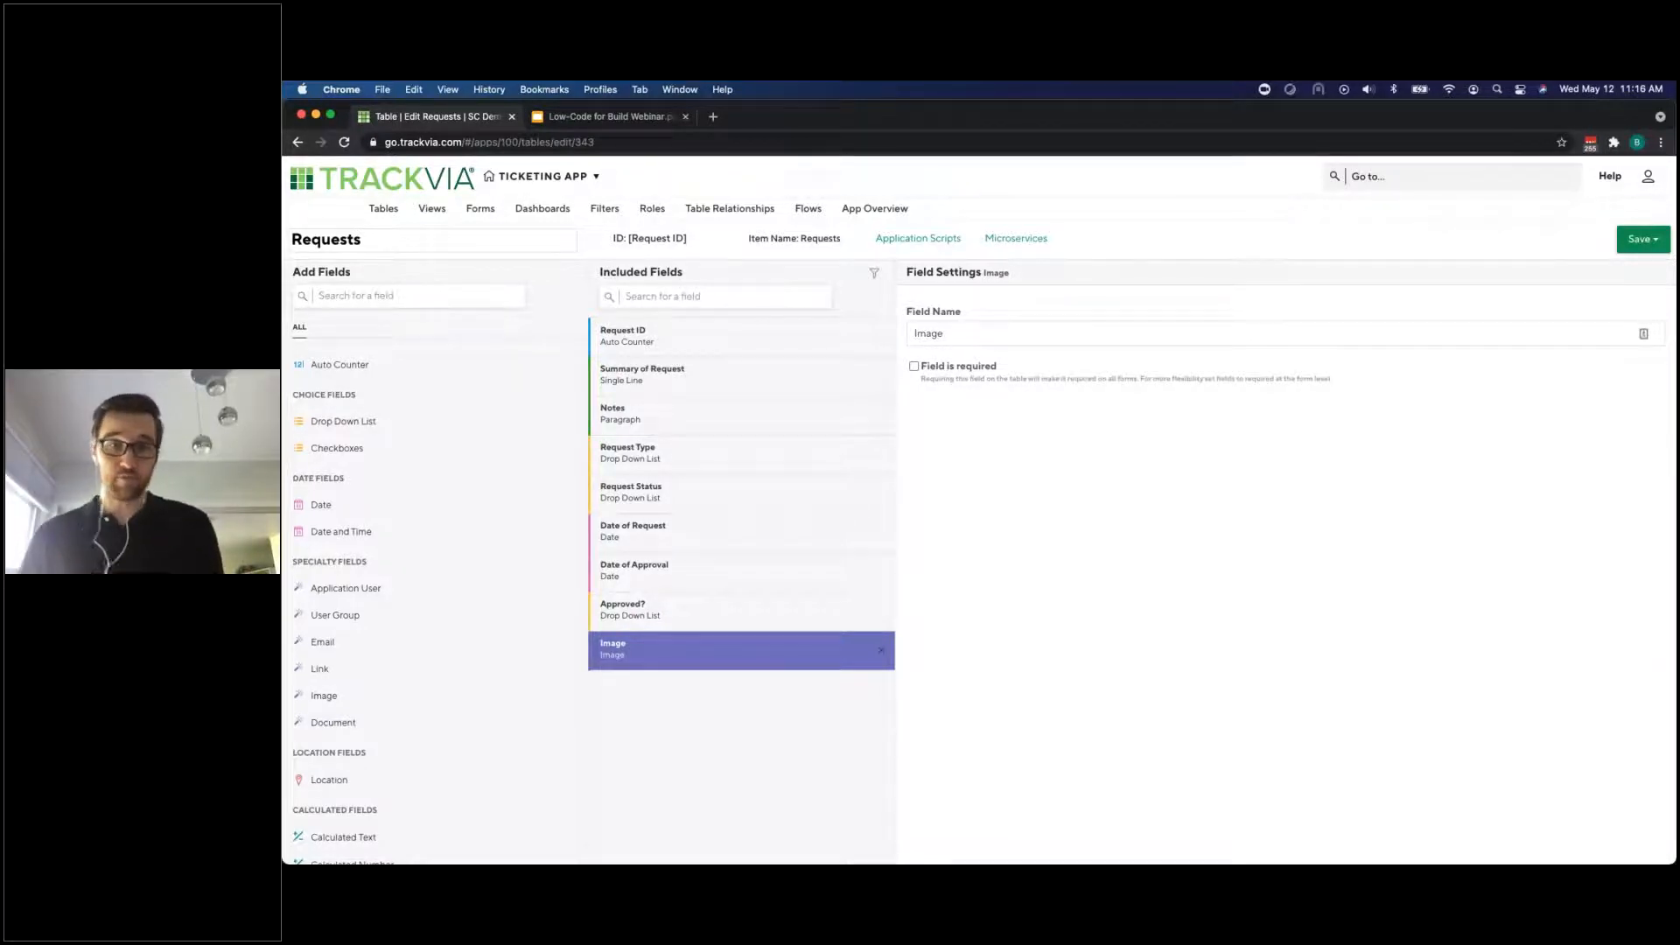
scroll(405, 664, down, 2)
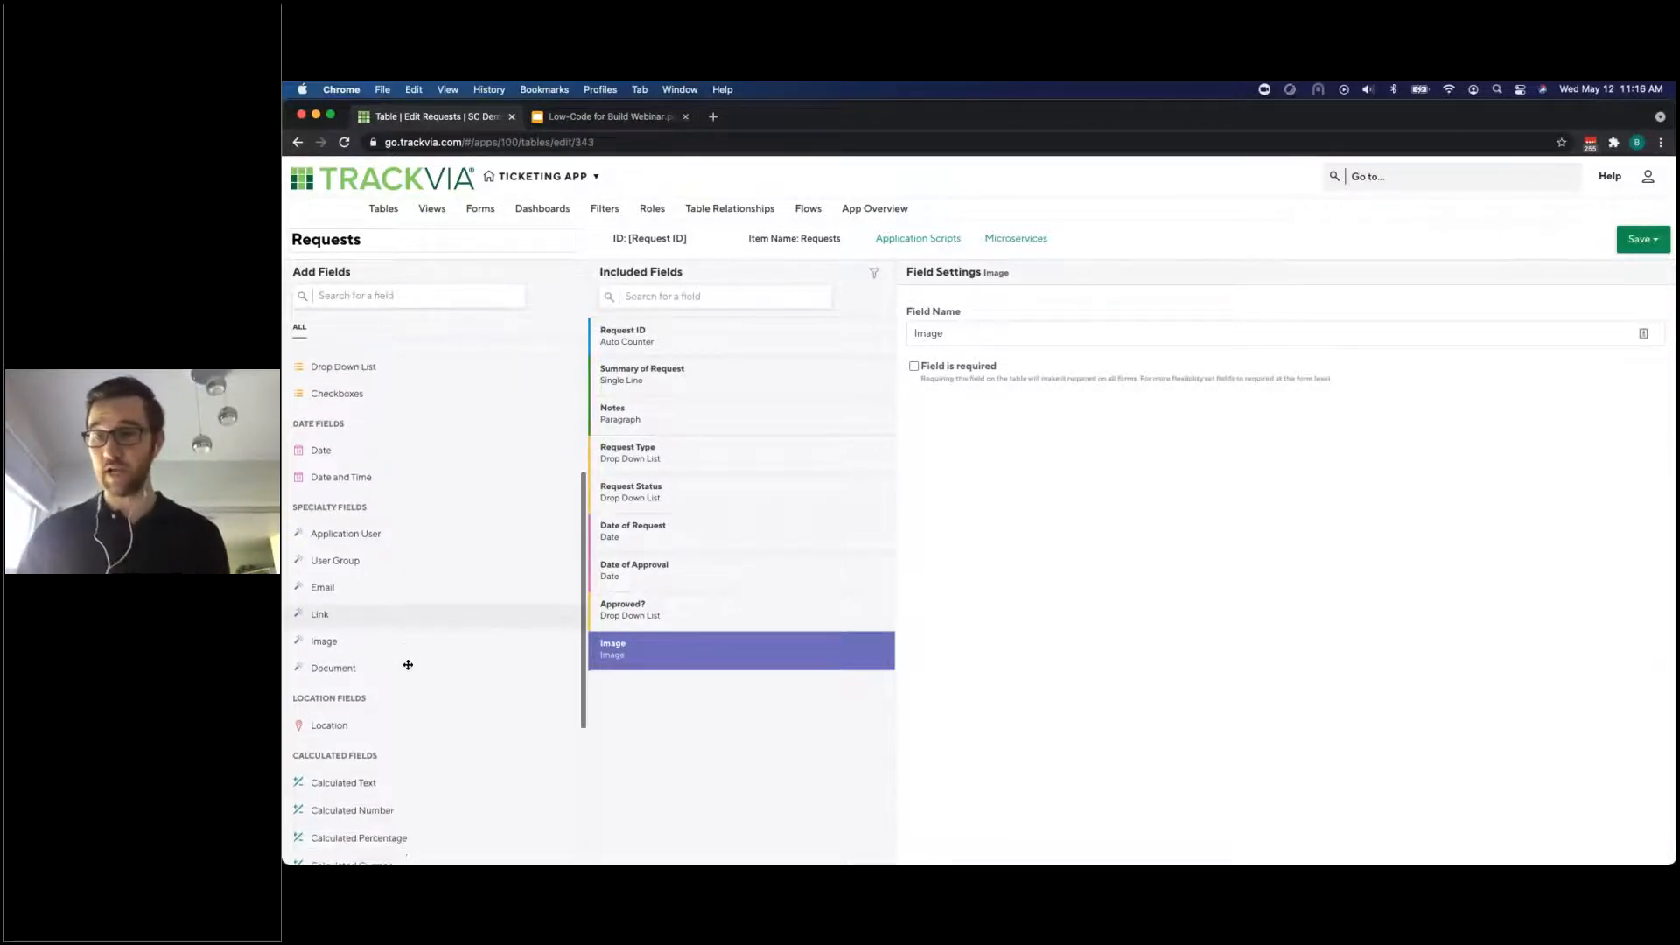
drag(324, 725, 713, 692)
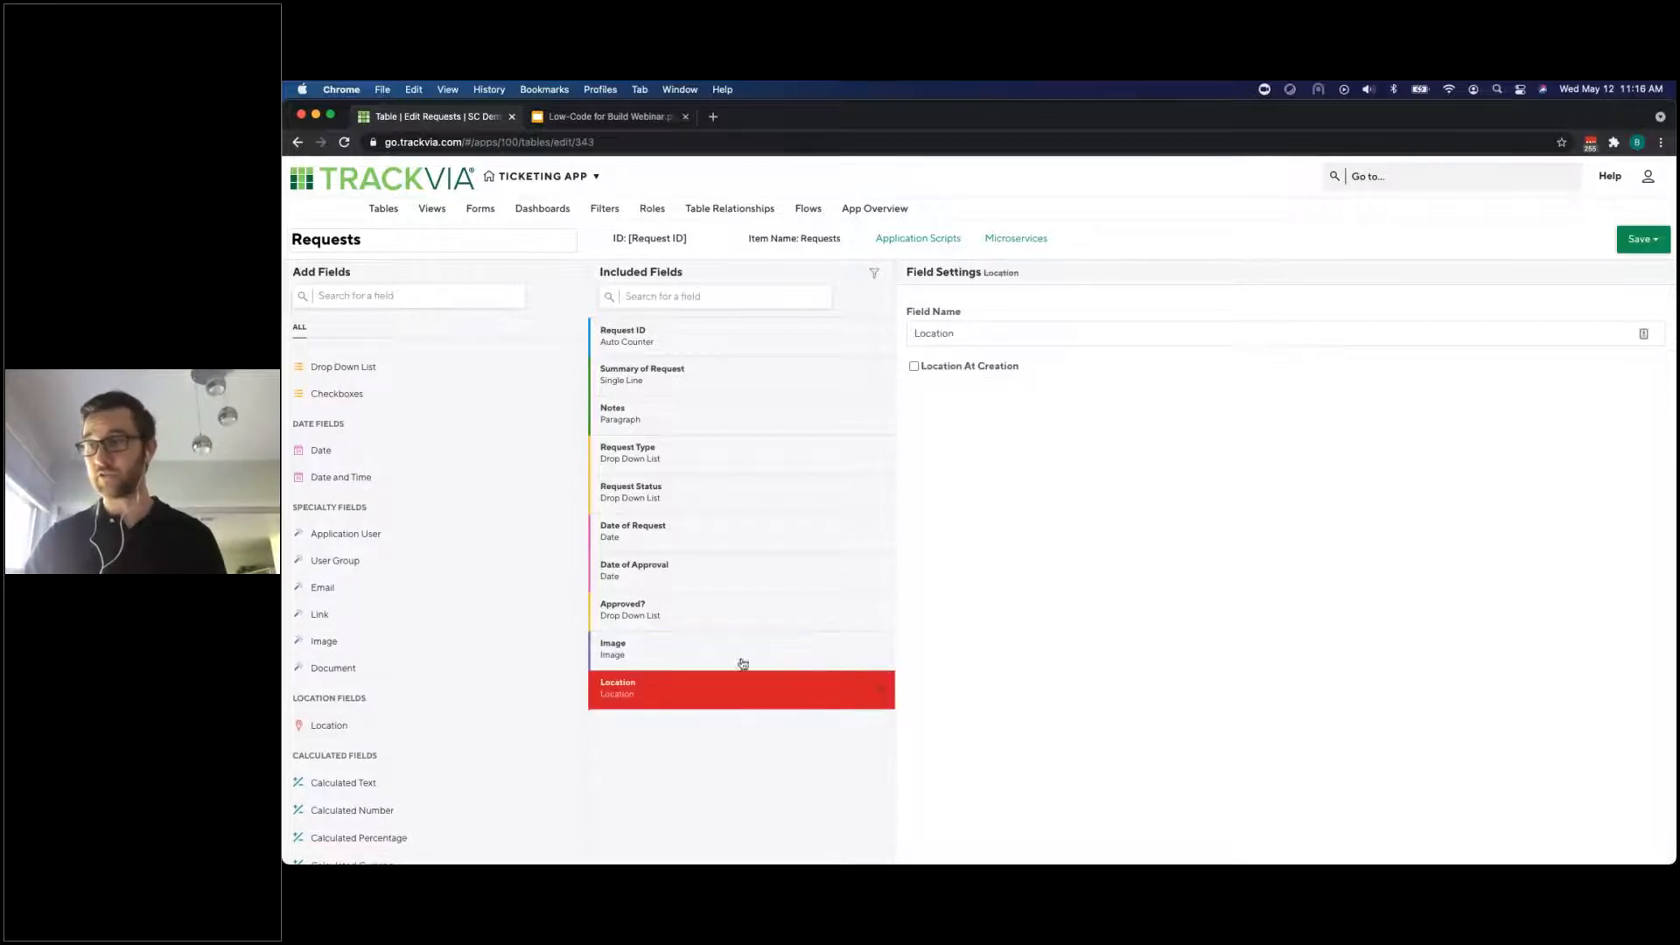
click(913, 367)
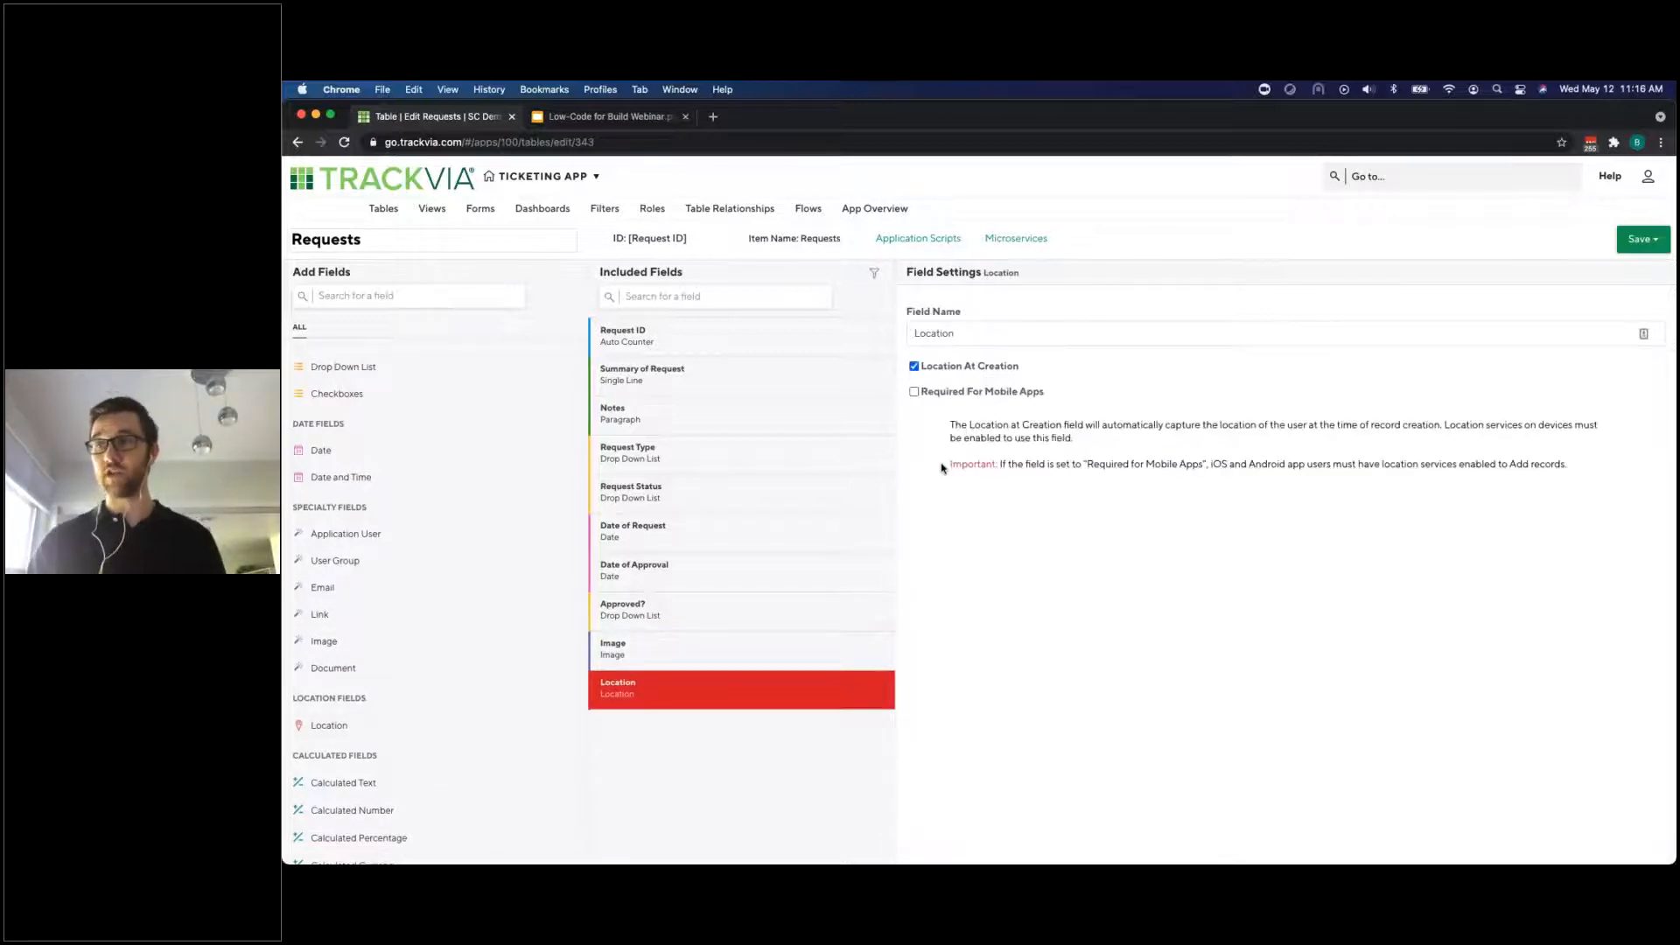
click(913, 367)
click(913, 366)
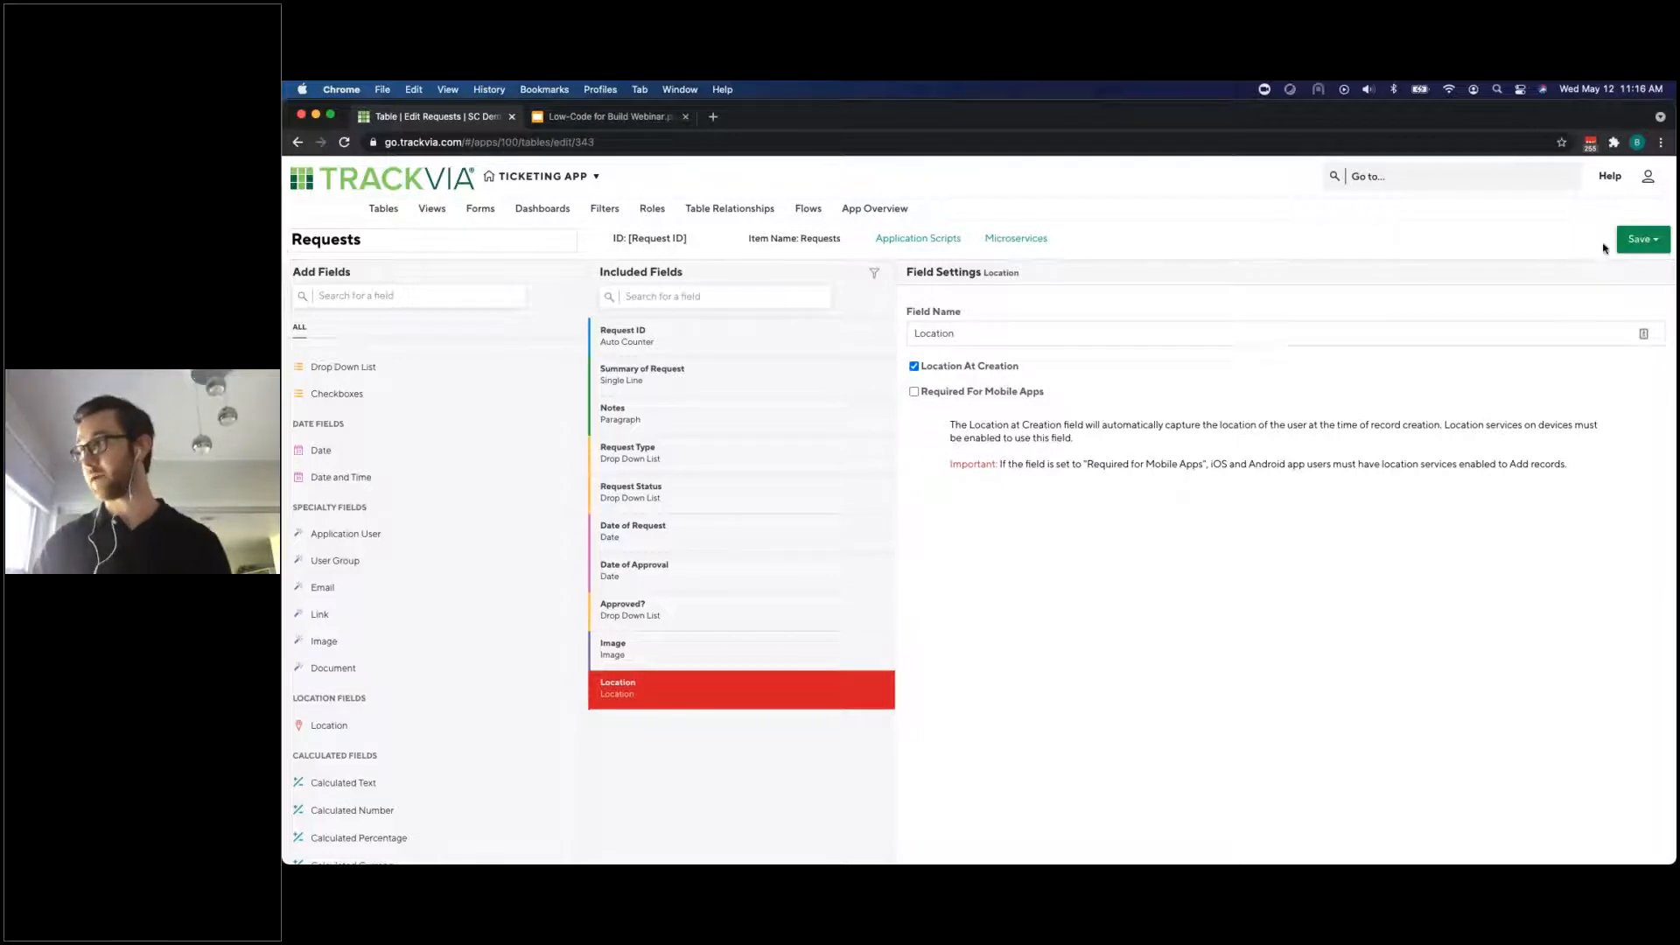
click(1634, 240)
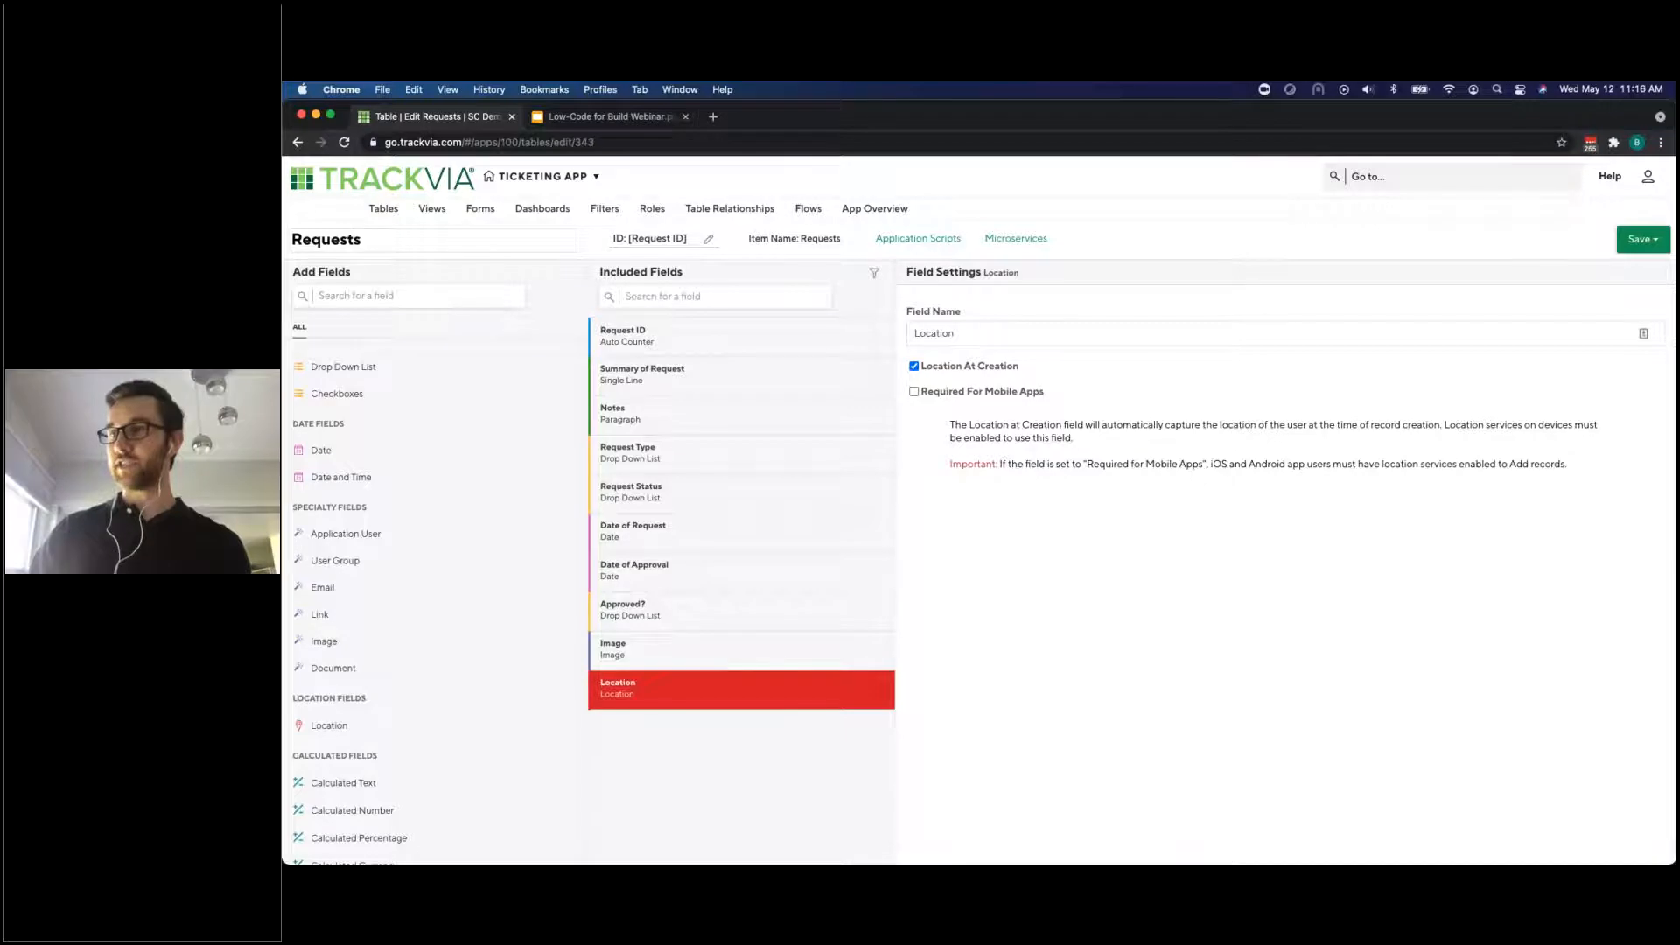
Set the Requests record ID to Request ID and Summary of Request joined by a hyphen, and save the table
click(708, 239)
click(597, 283)
click(721, 325)
text(-)
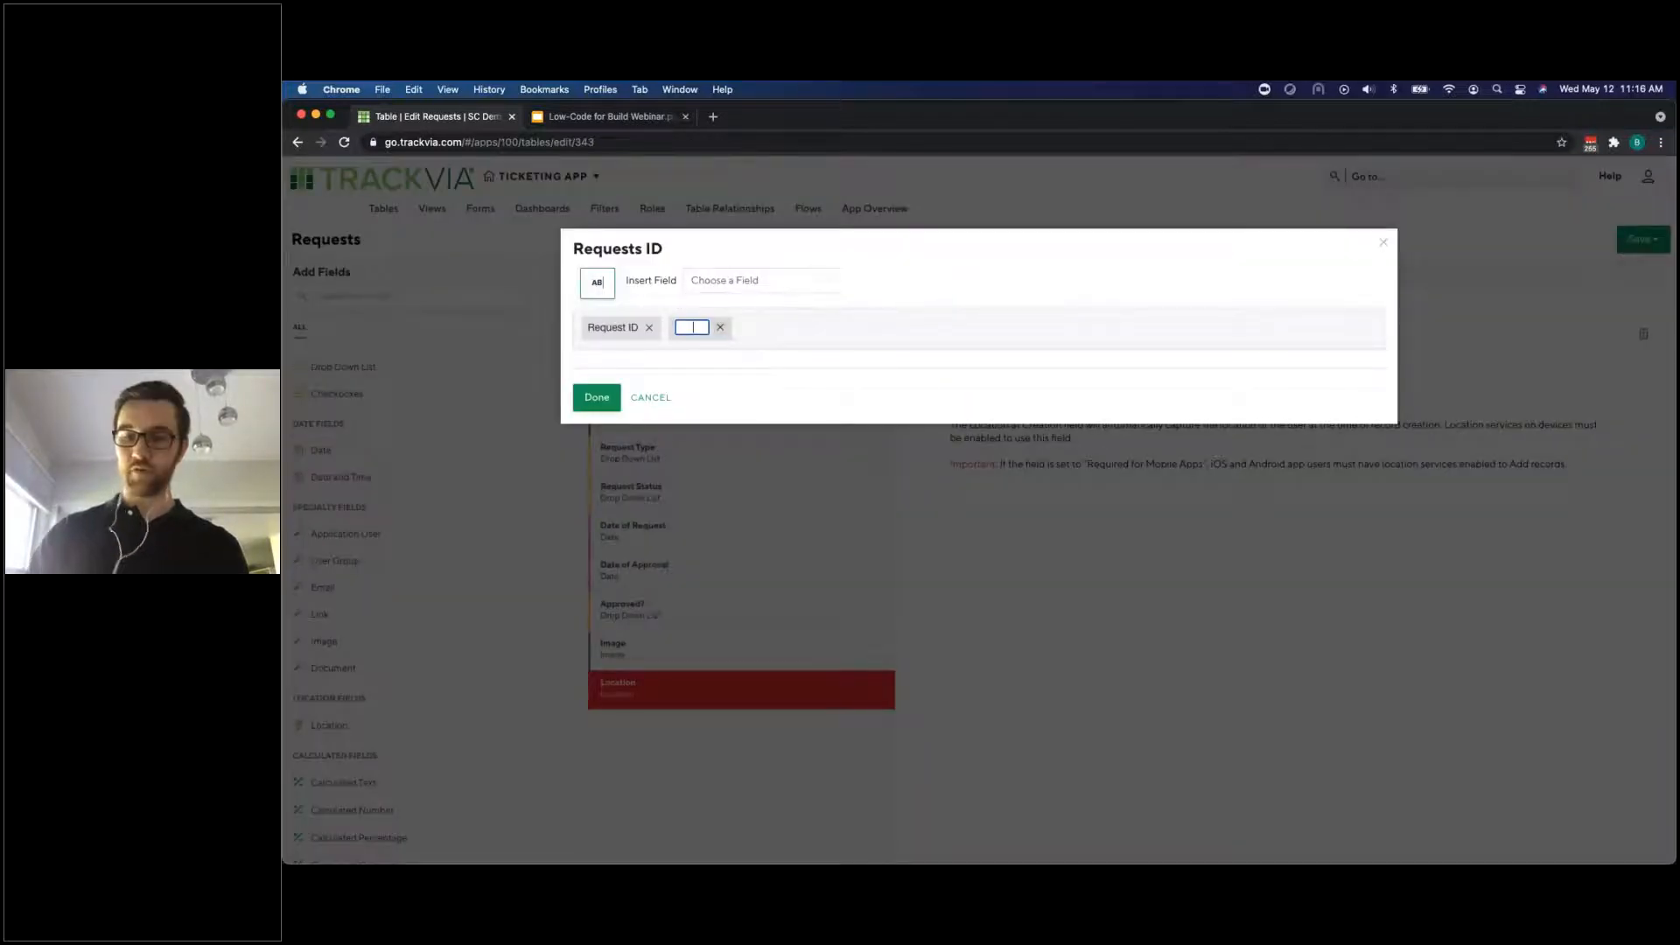
click(825, 281)
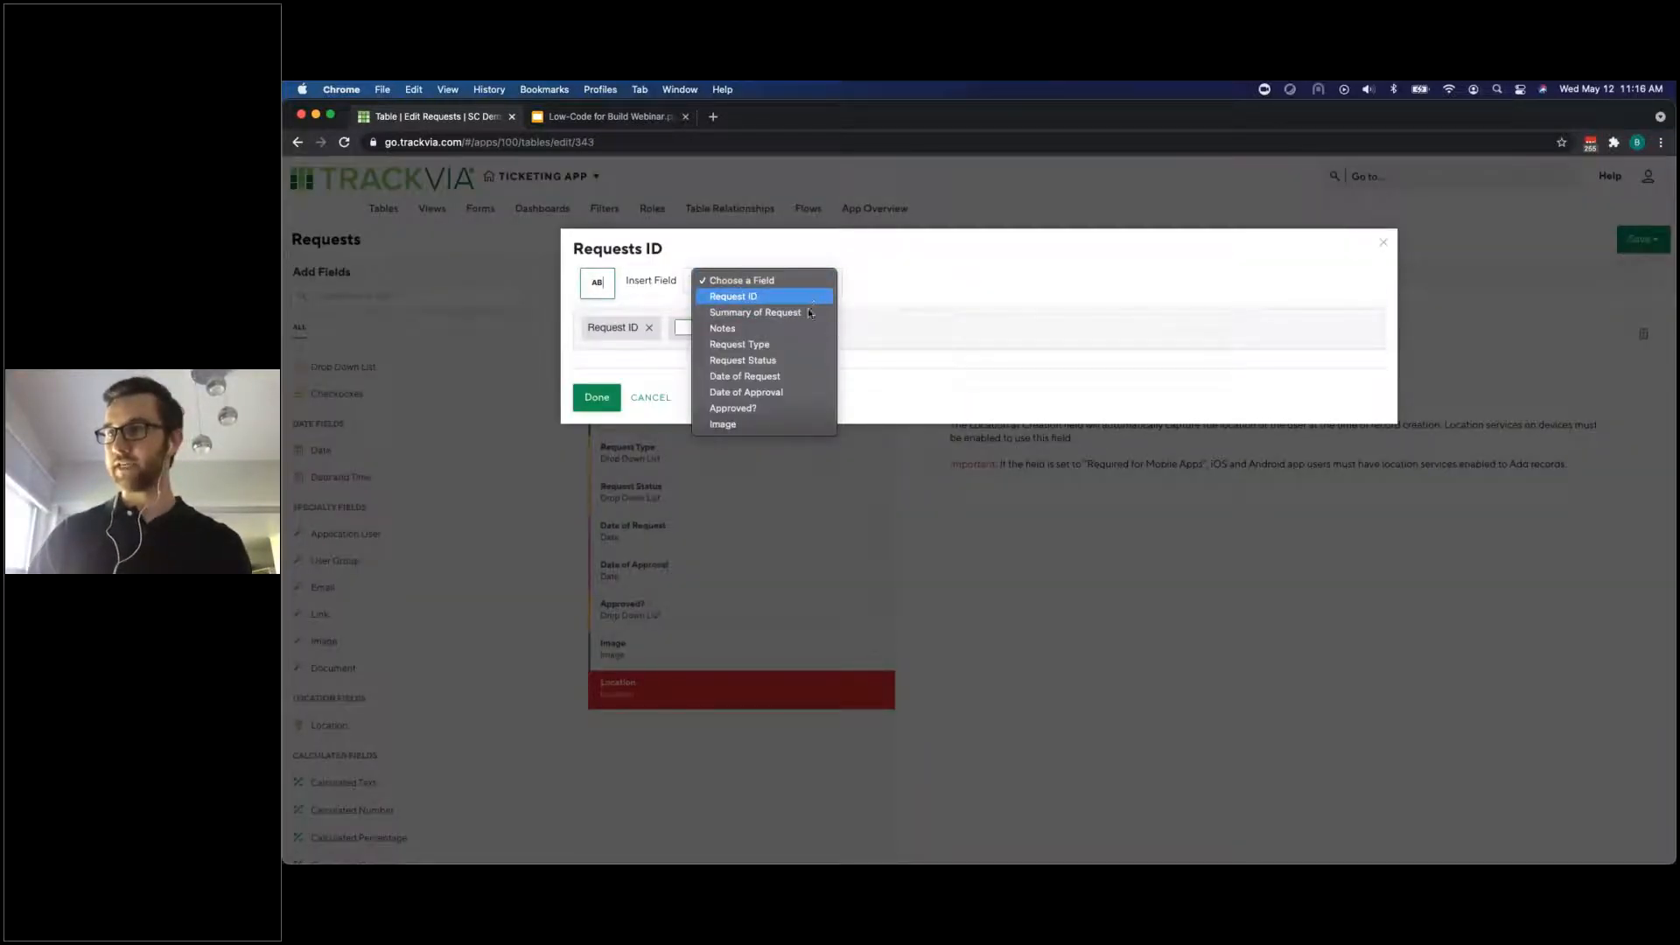
click(806, 312)
click(597, 397)
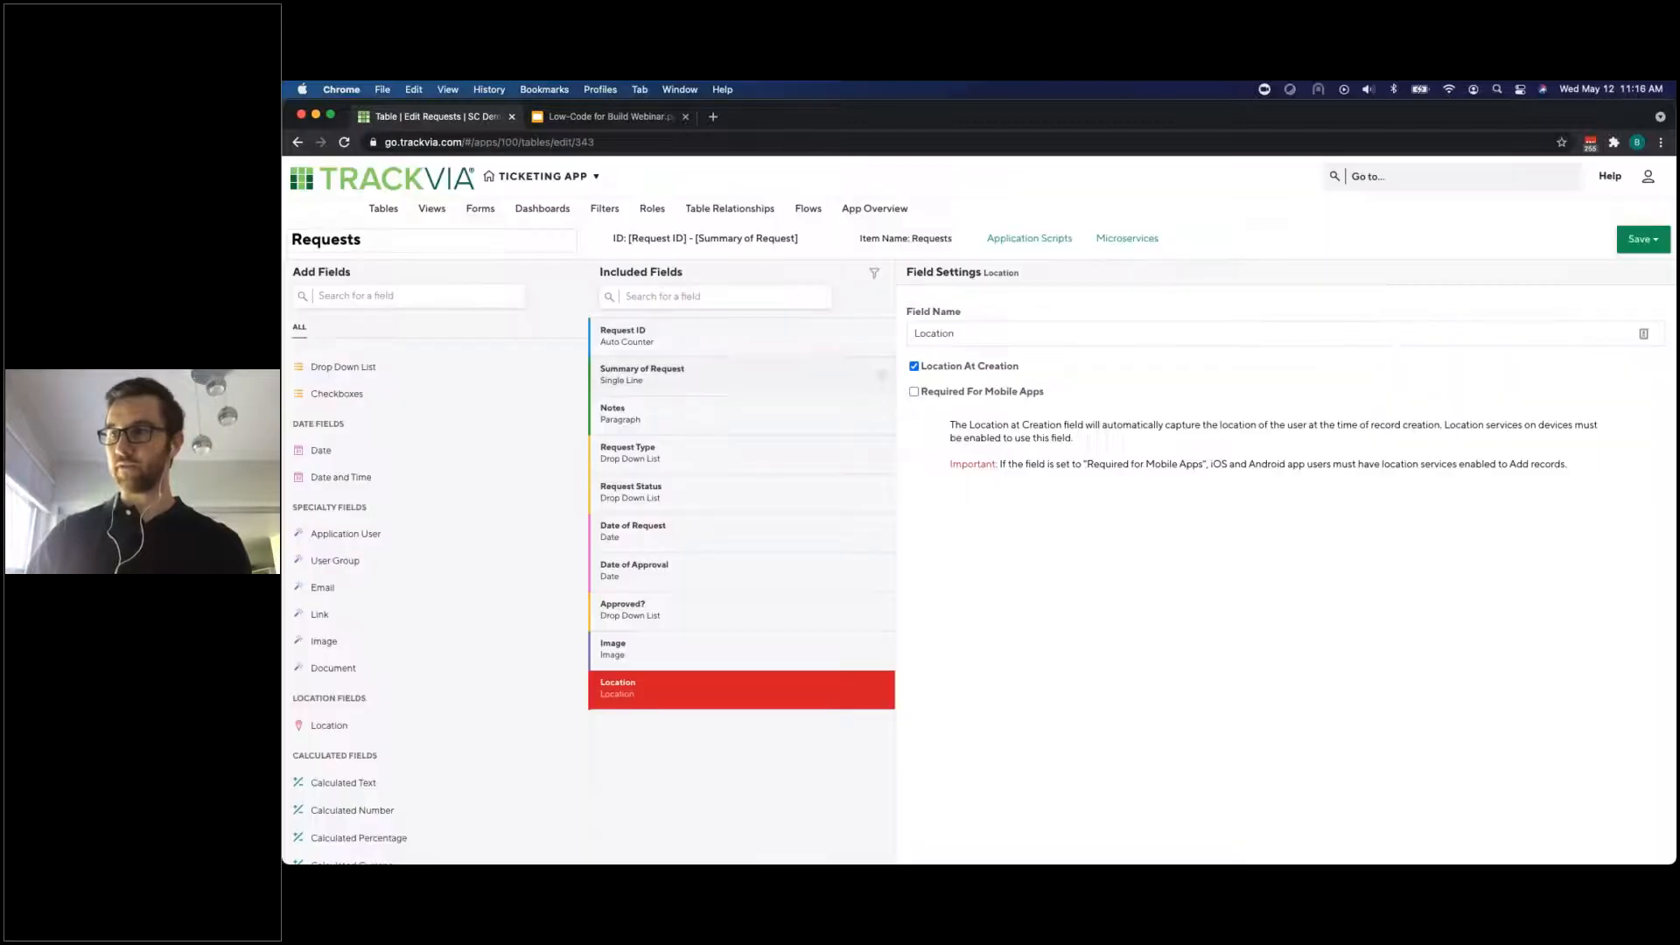
click(1624, 243)
click(1627, 263)
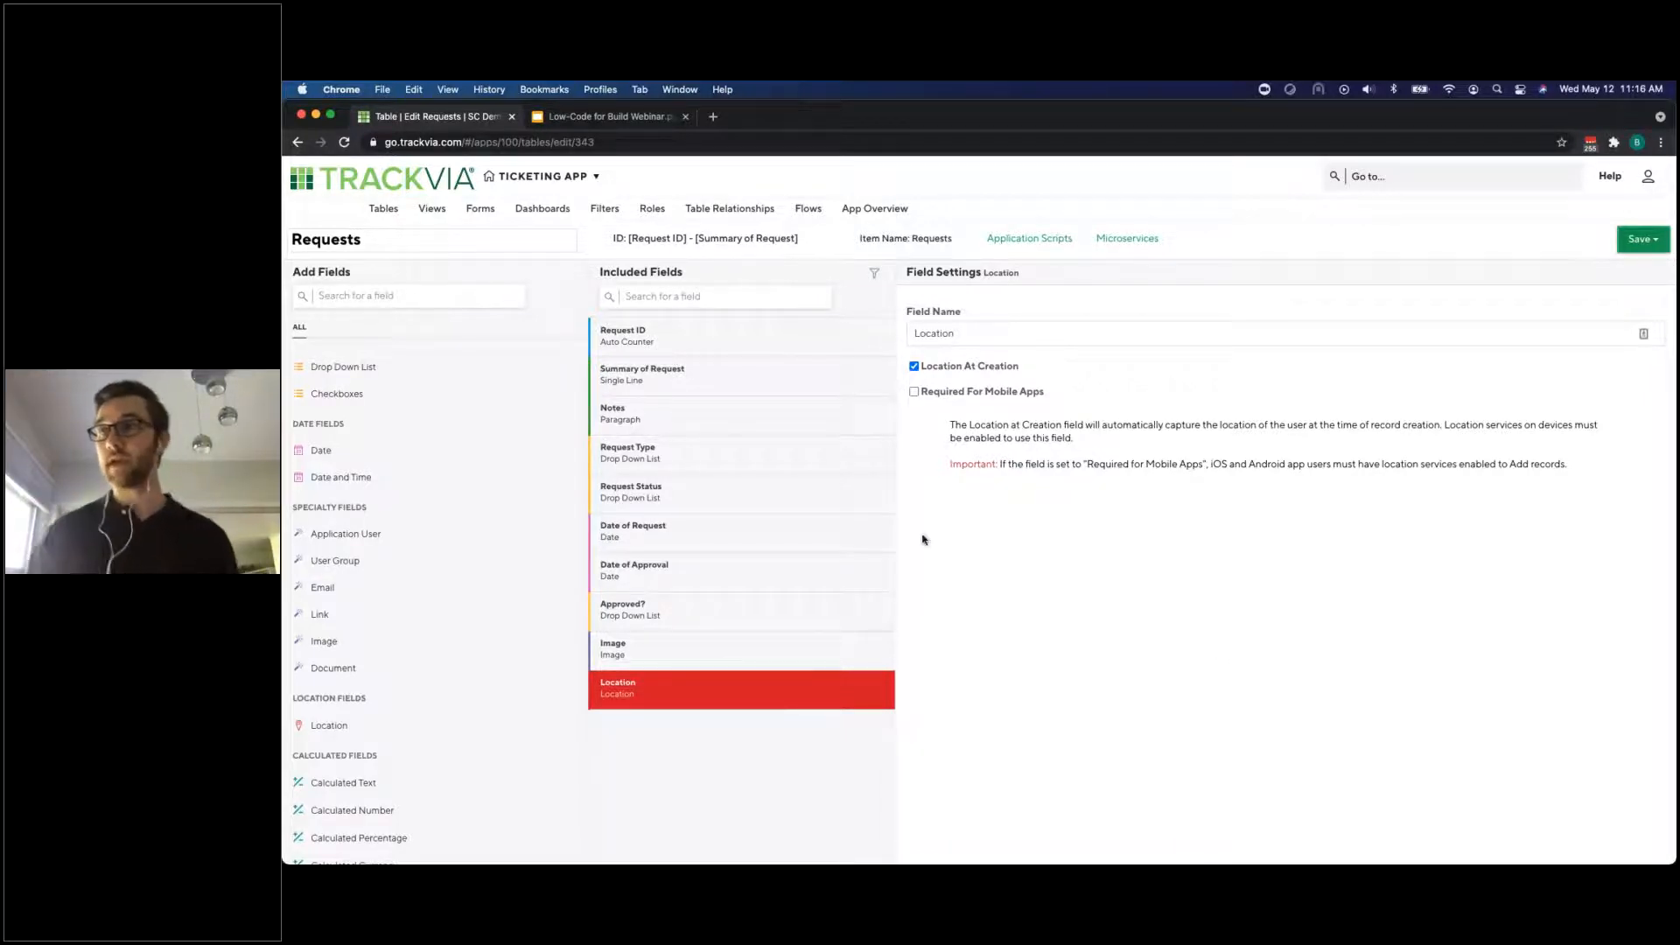
Create a new form for the Employees table and name it New Employee
click(480, 208)
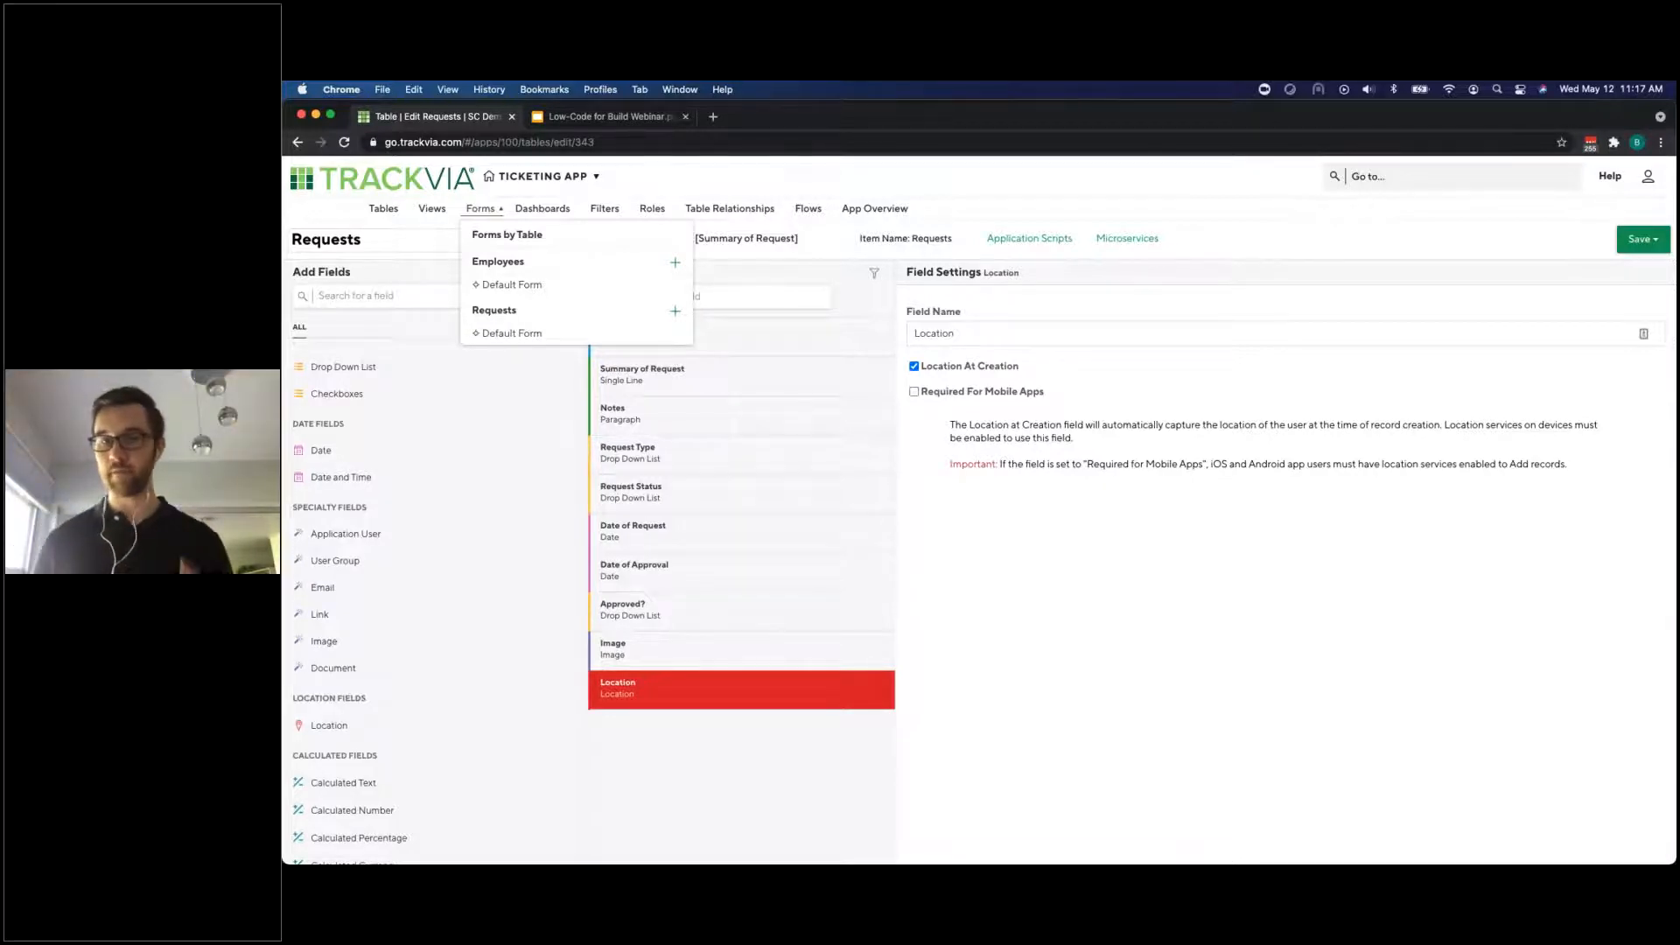
click(675, 262)
click(408, 239)
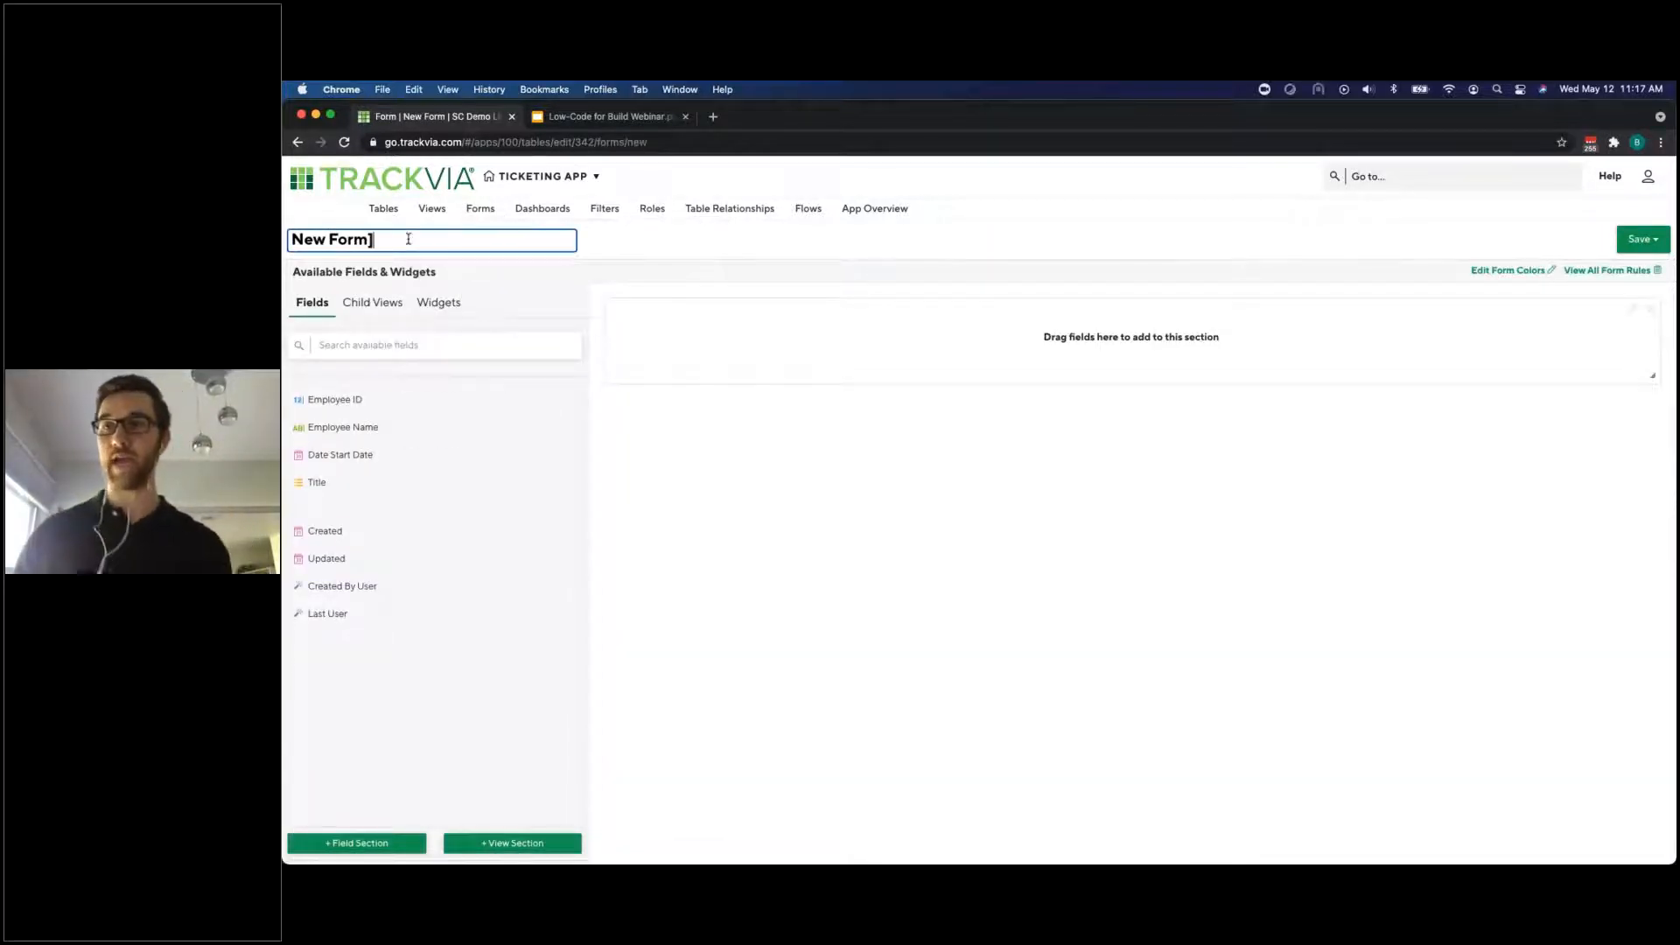
key(BackSpace)
key(BackSpace)
key(BackSpace)
key(BackSpace)
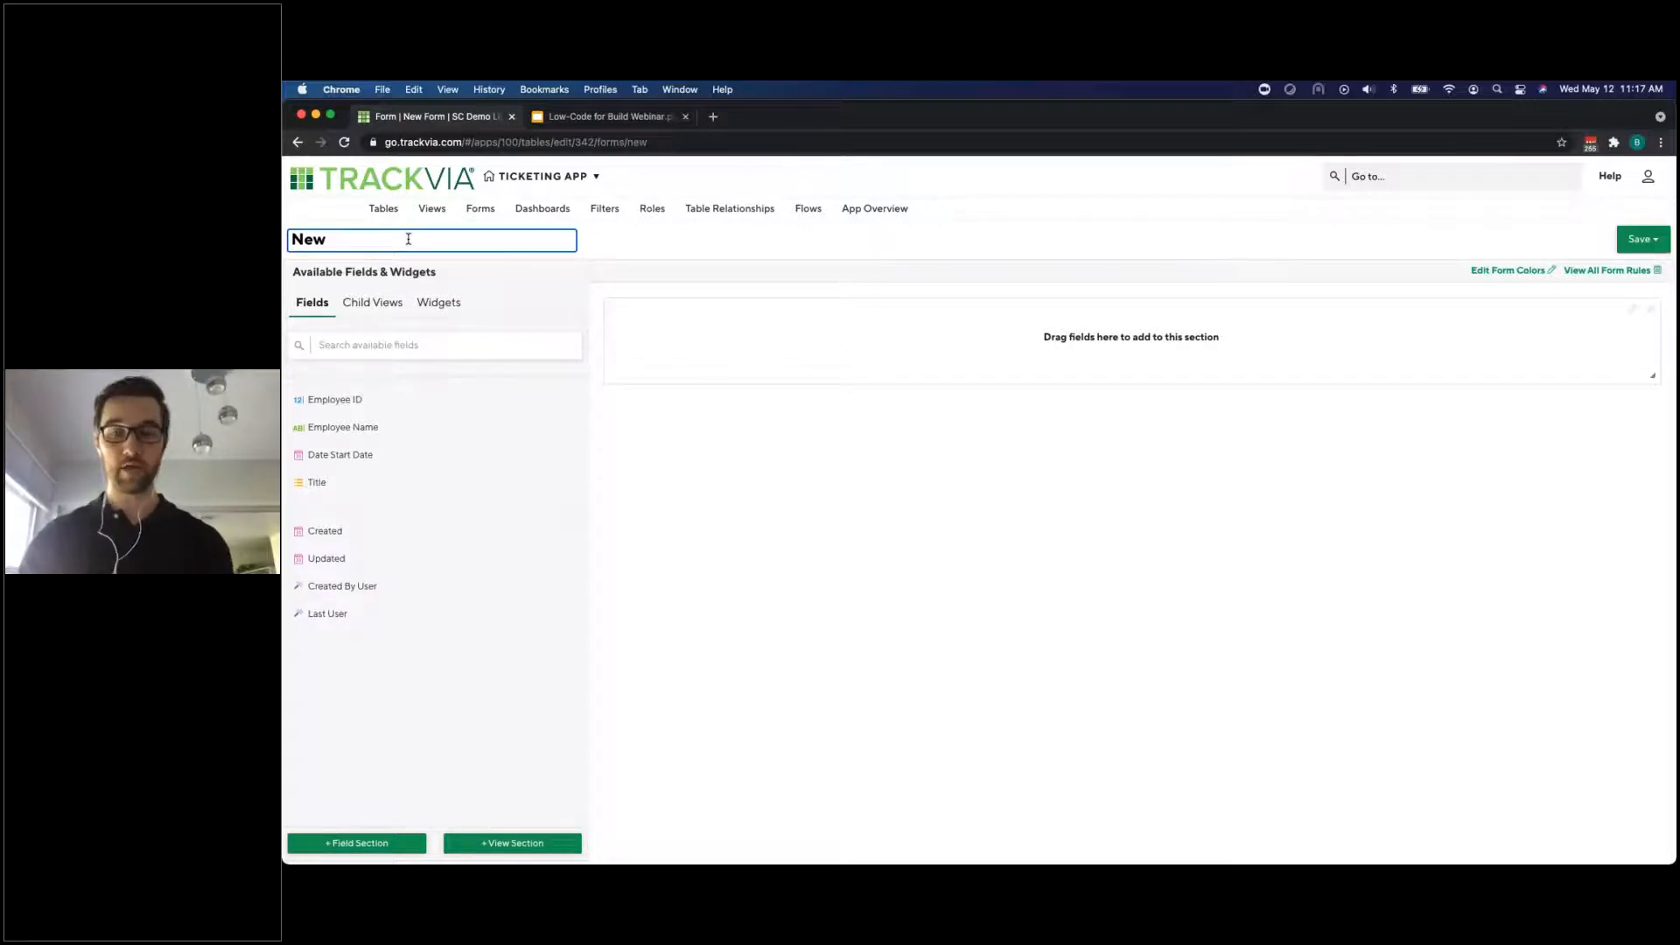
text(Employee)
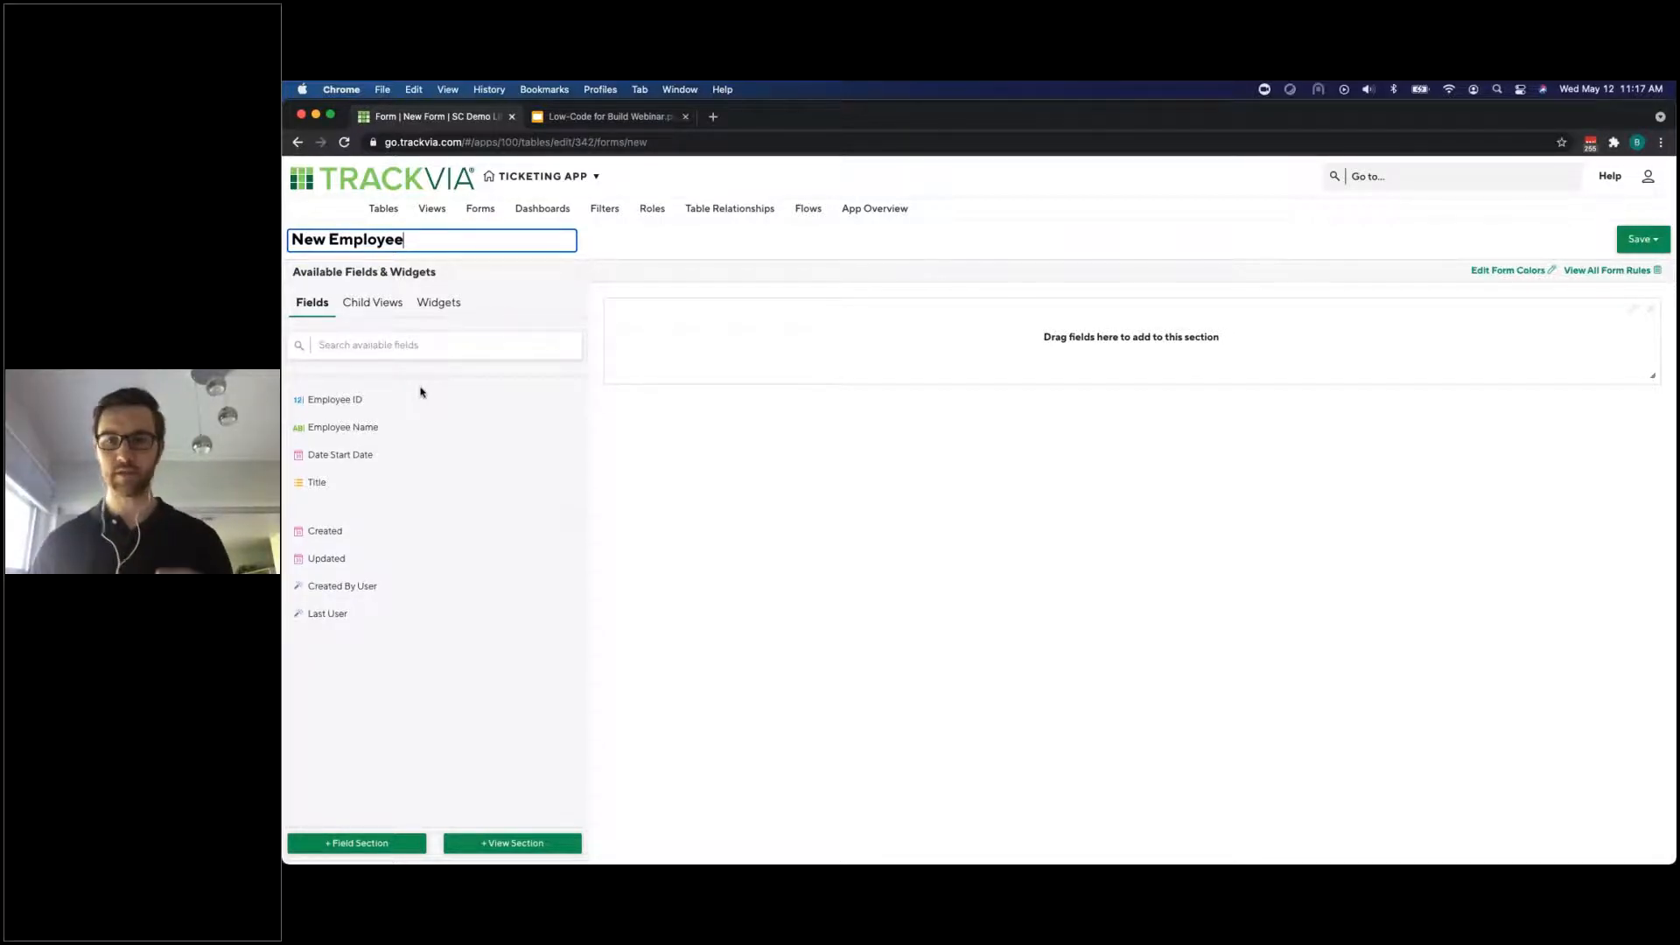
Place the Employee Name, Date Start Date and Title fields side by side in the form's empty section
drag(355, 427, 696, 337)
drag(364, 425, 971, 357)
drag(326, 430, 1334, 350)
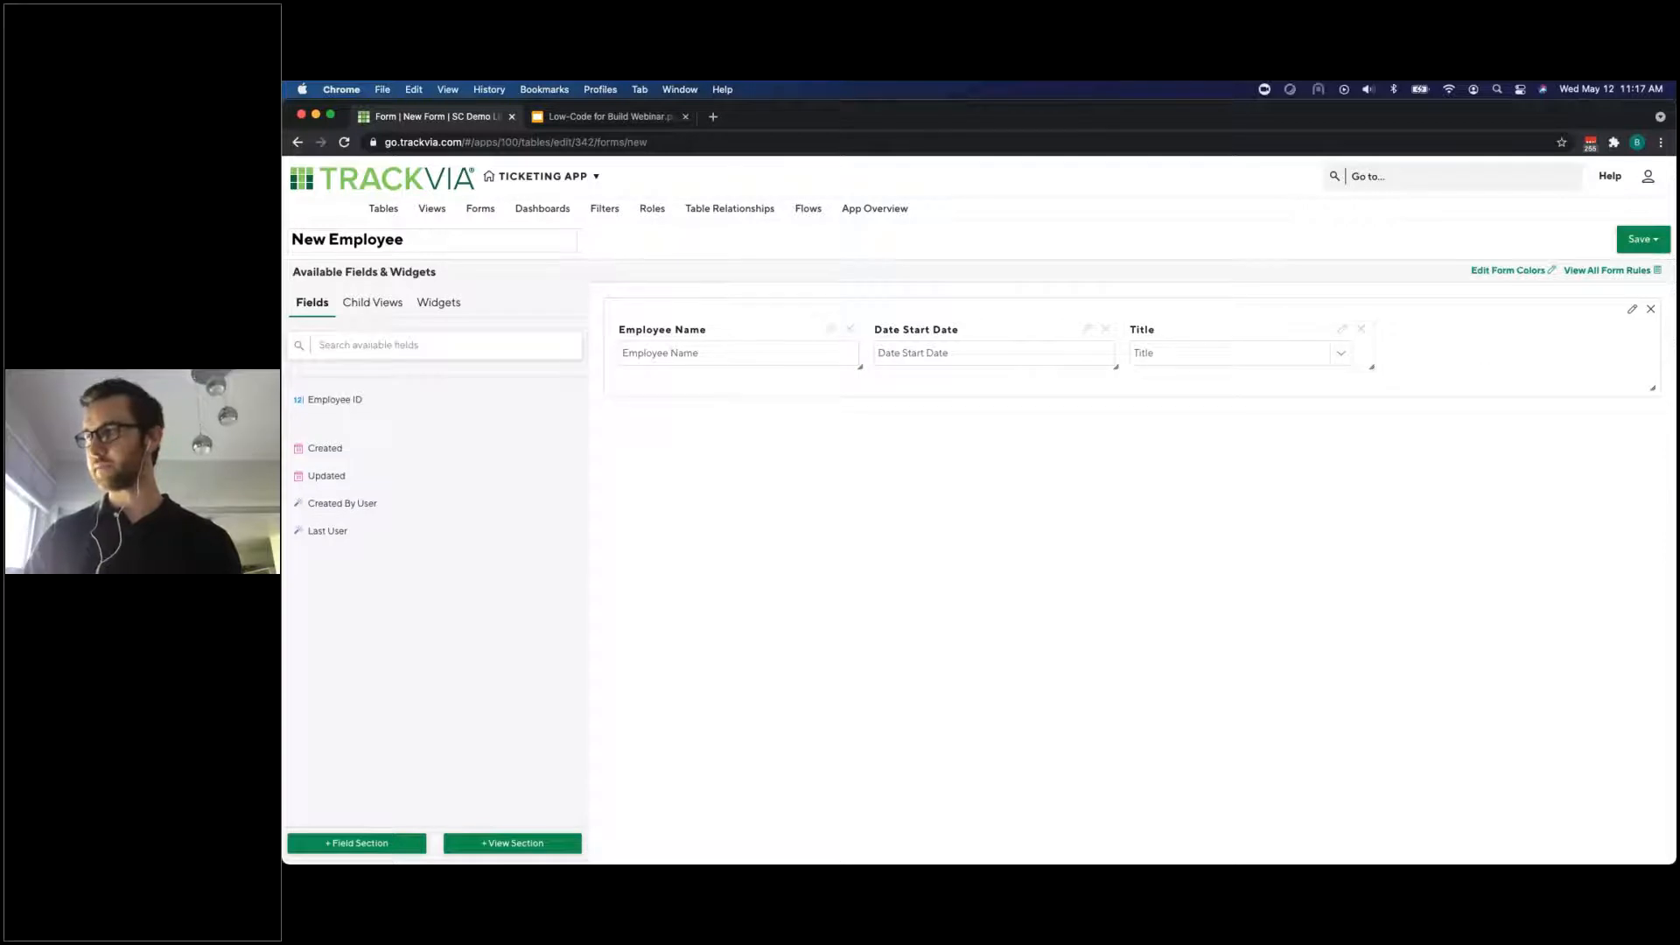
Title the form section Employee Info and give it the light grey background color F3F3F3
click(1630, 309)
text(E)
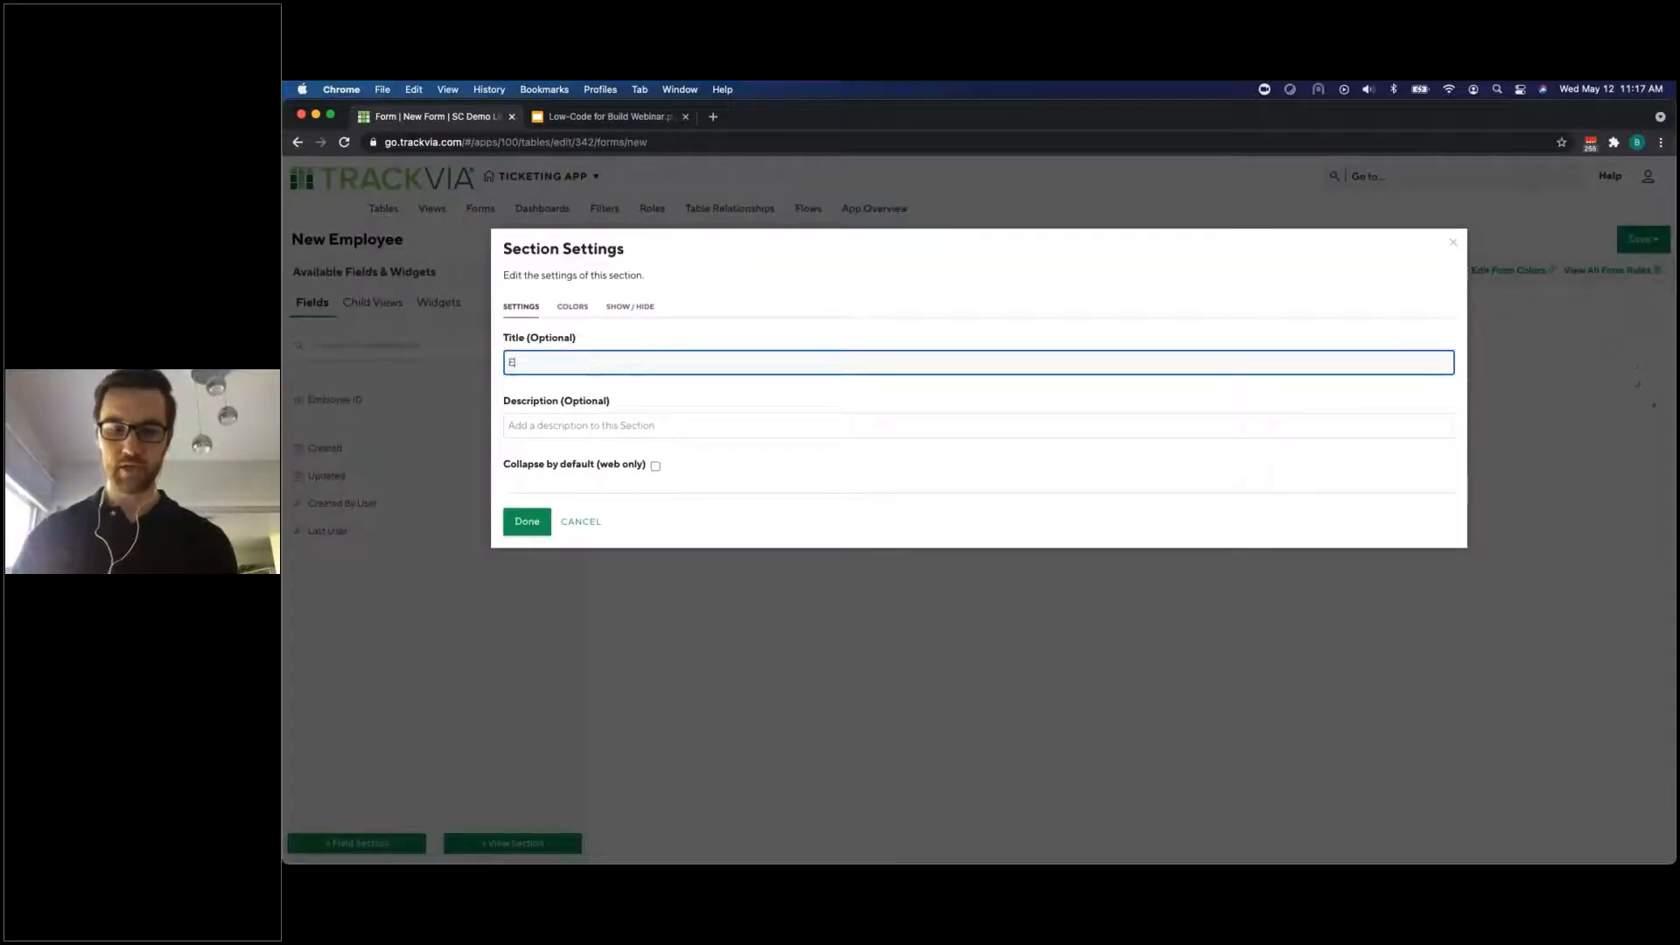
text(mployee Info)
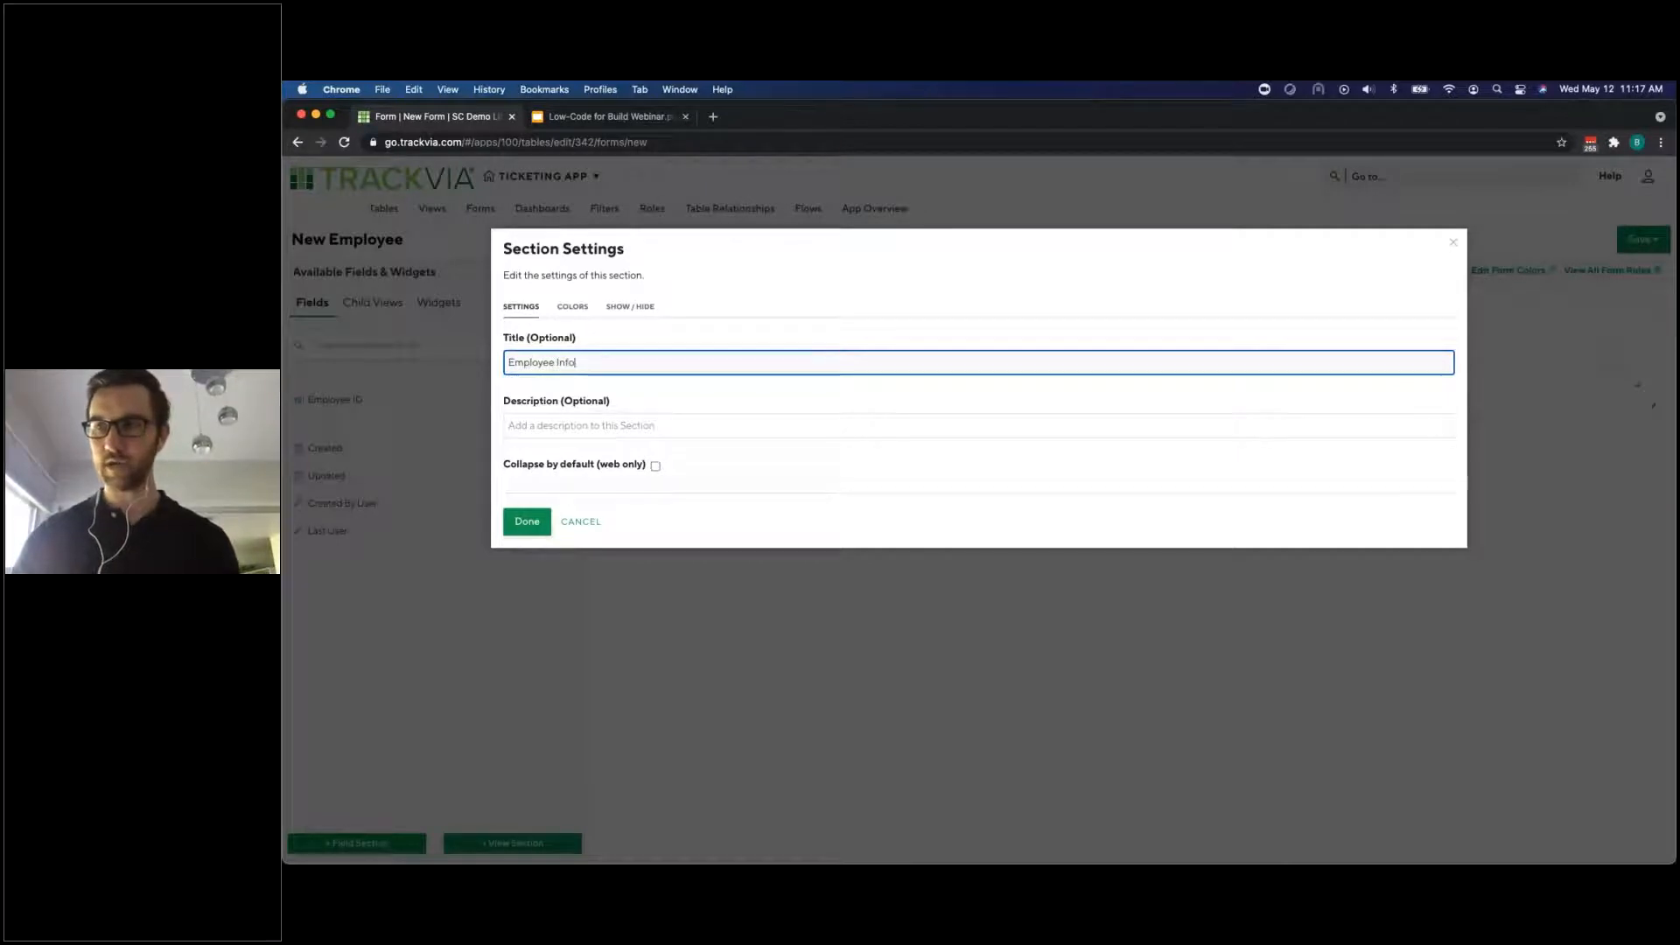
click(572, 306)
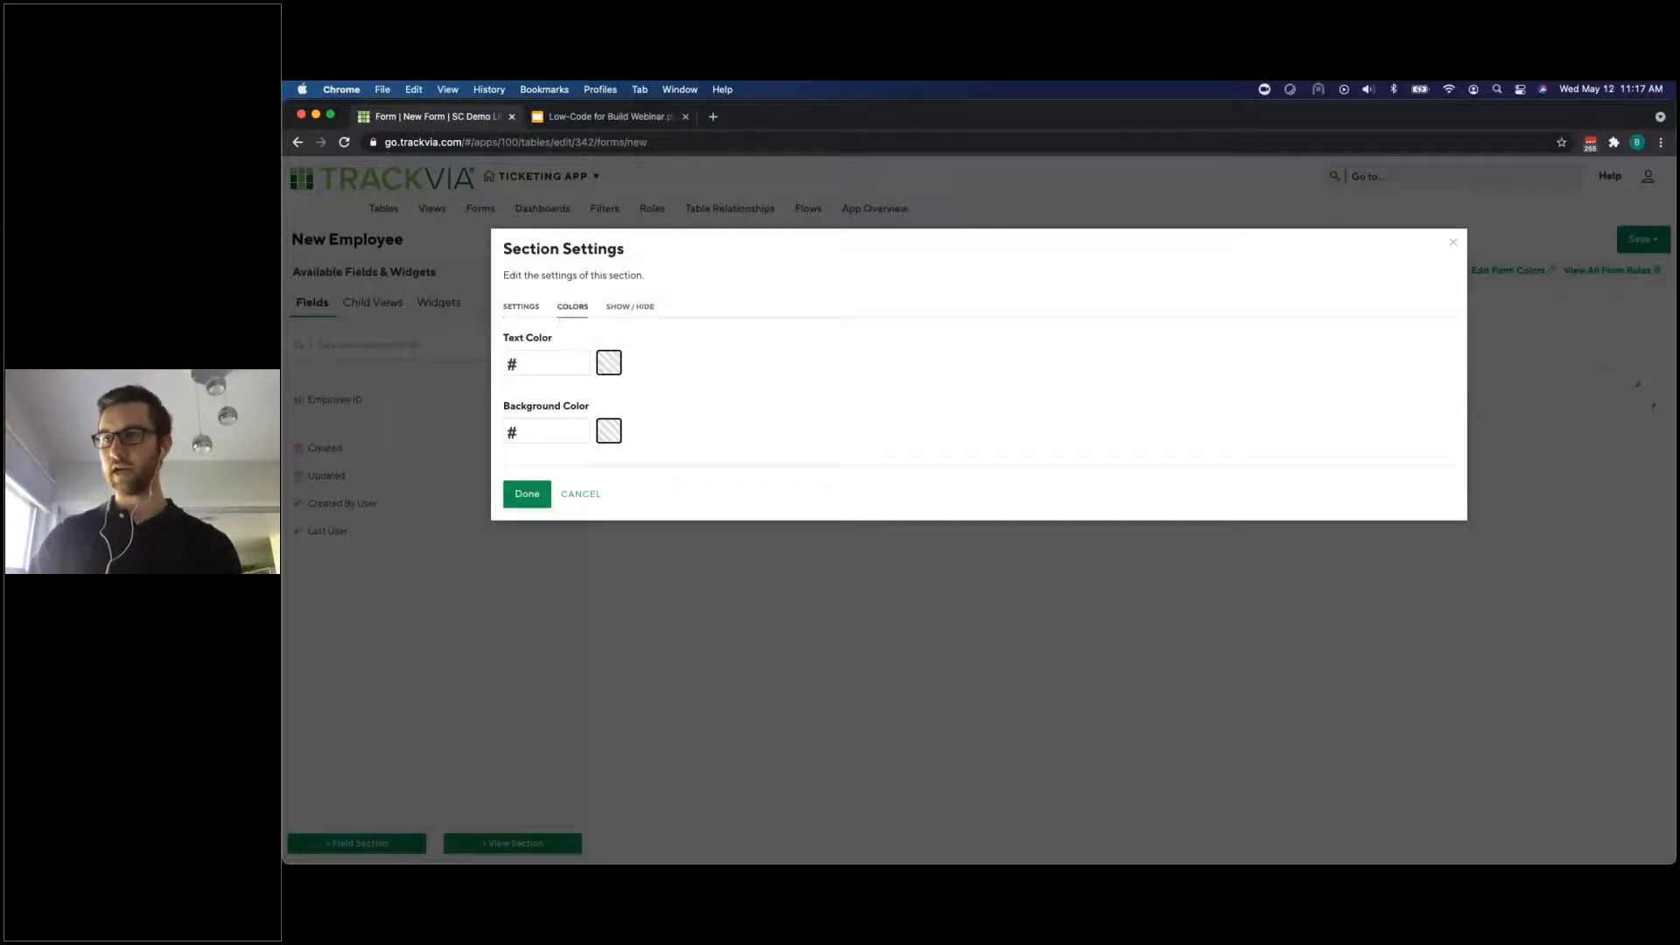
click(609, 431)
click(699, 476)
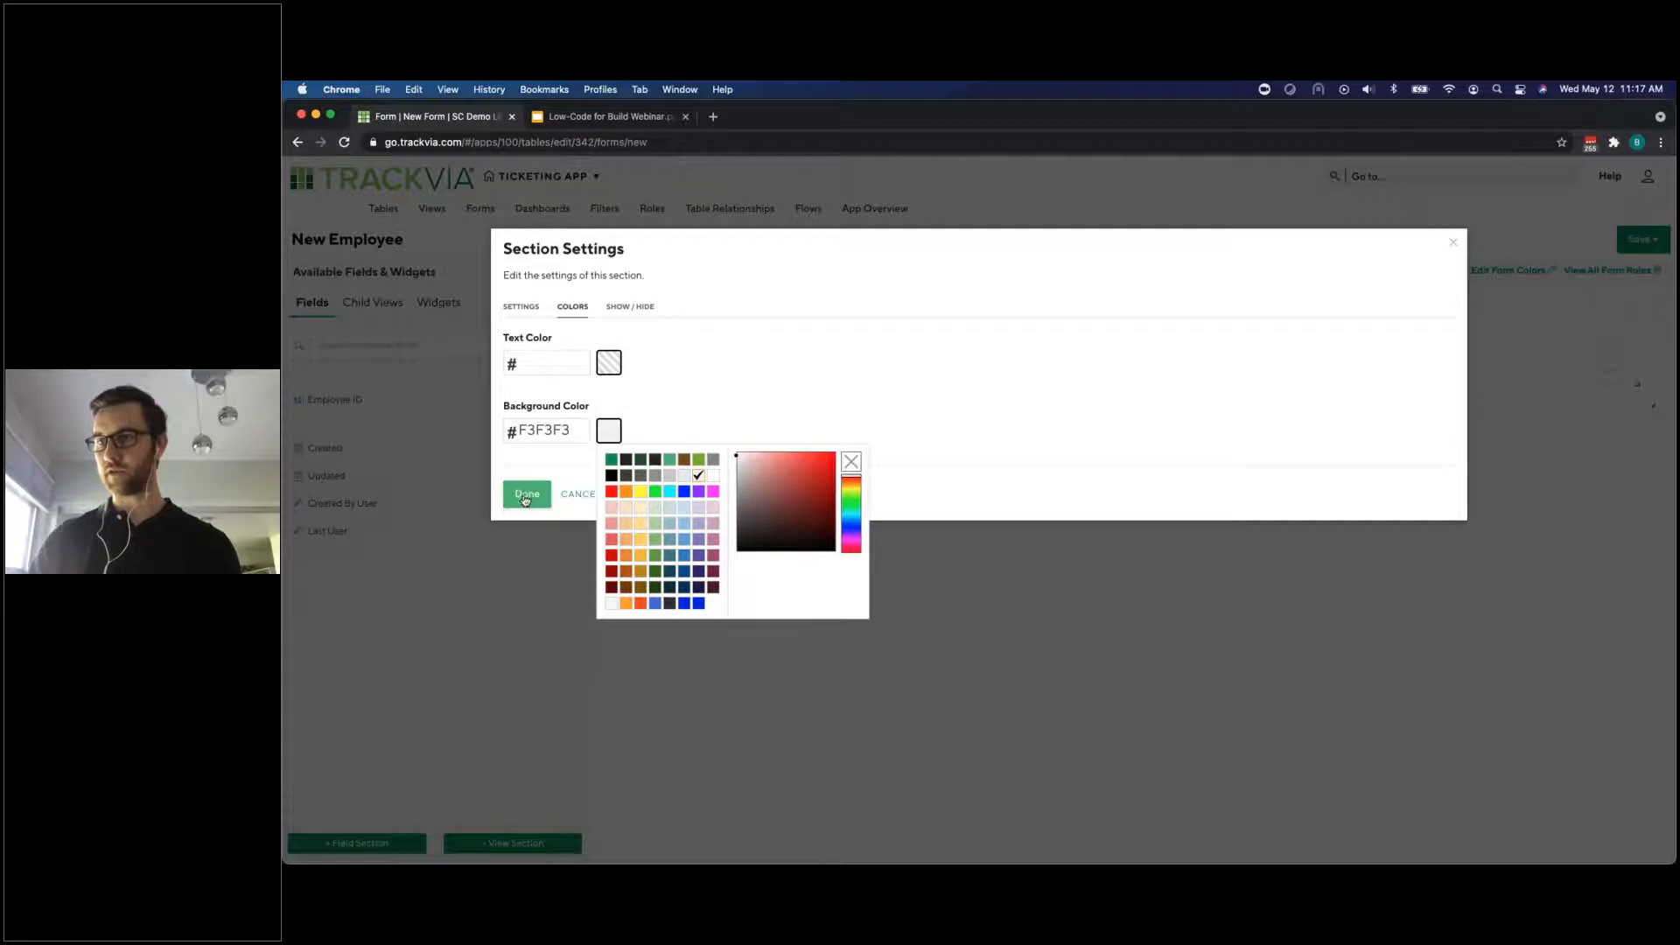
click(526, 494)
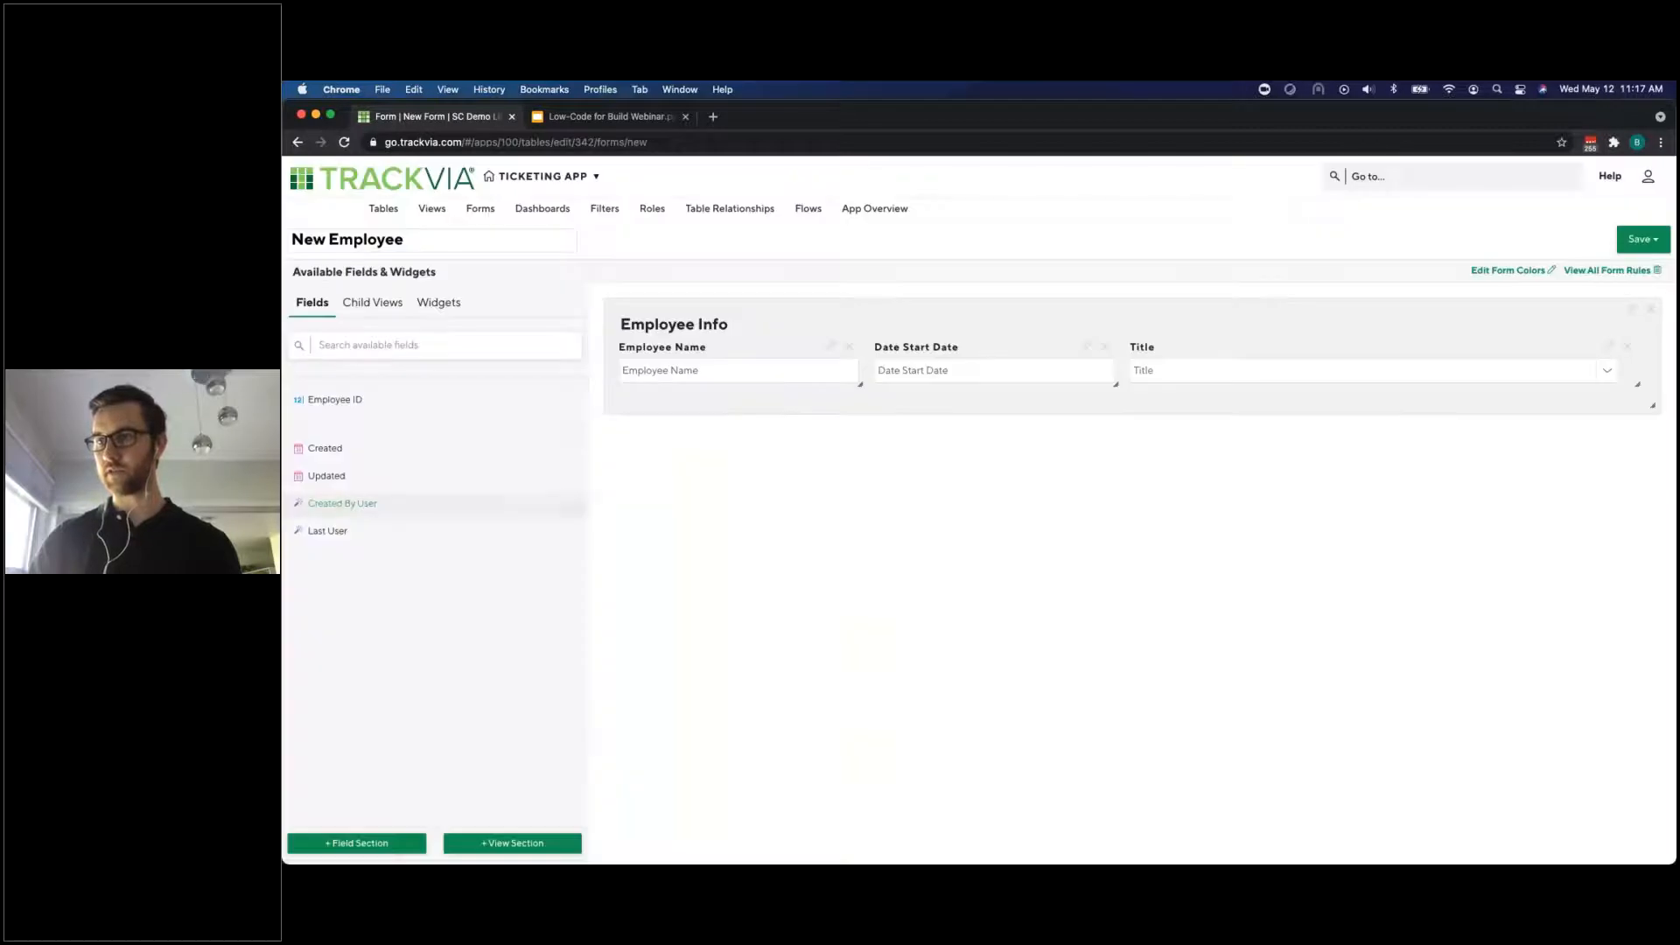
Save the New Employee form and save a copy of it as Employee Summary
click(1629, 246)
click(1639, 239)
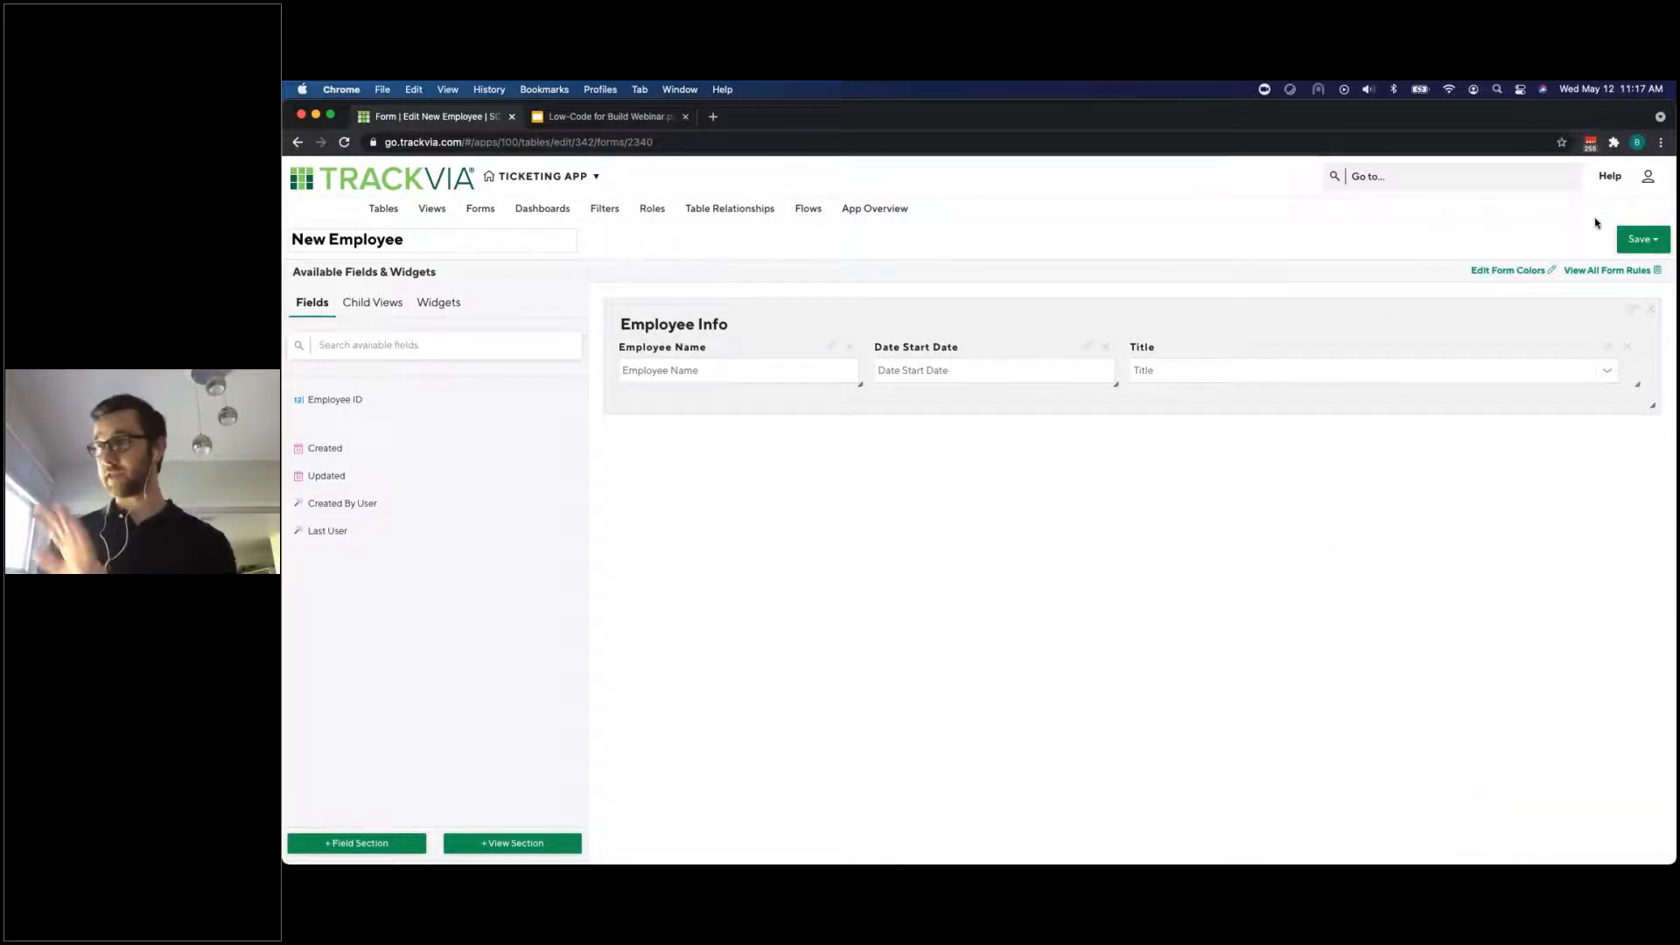
click(1644, 239)
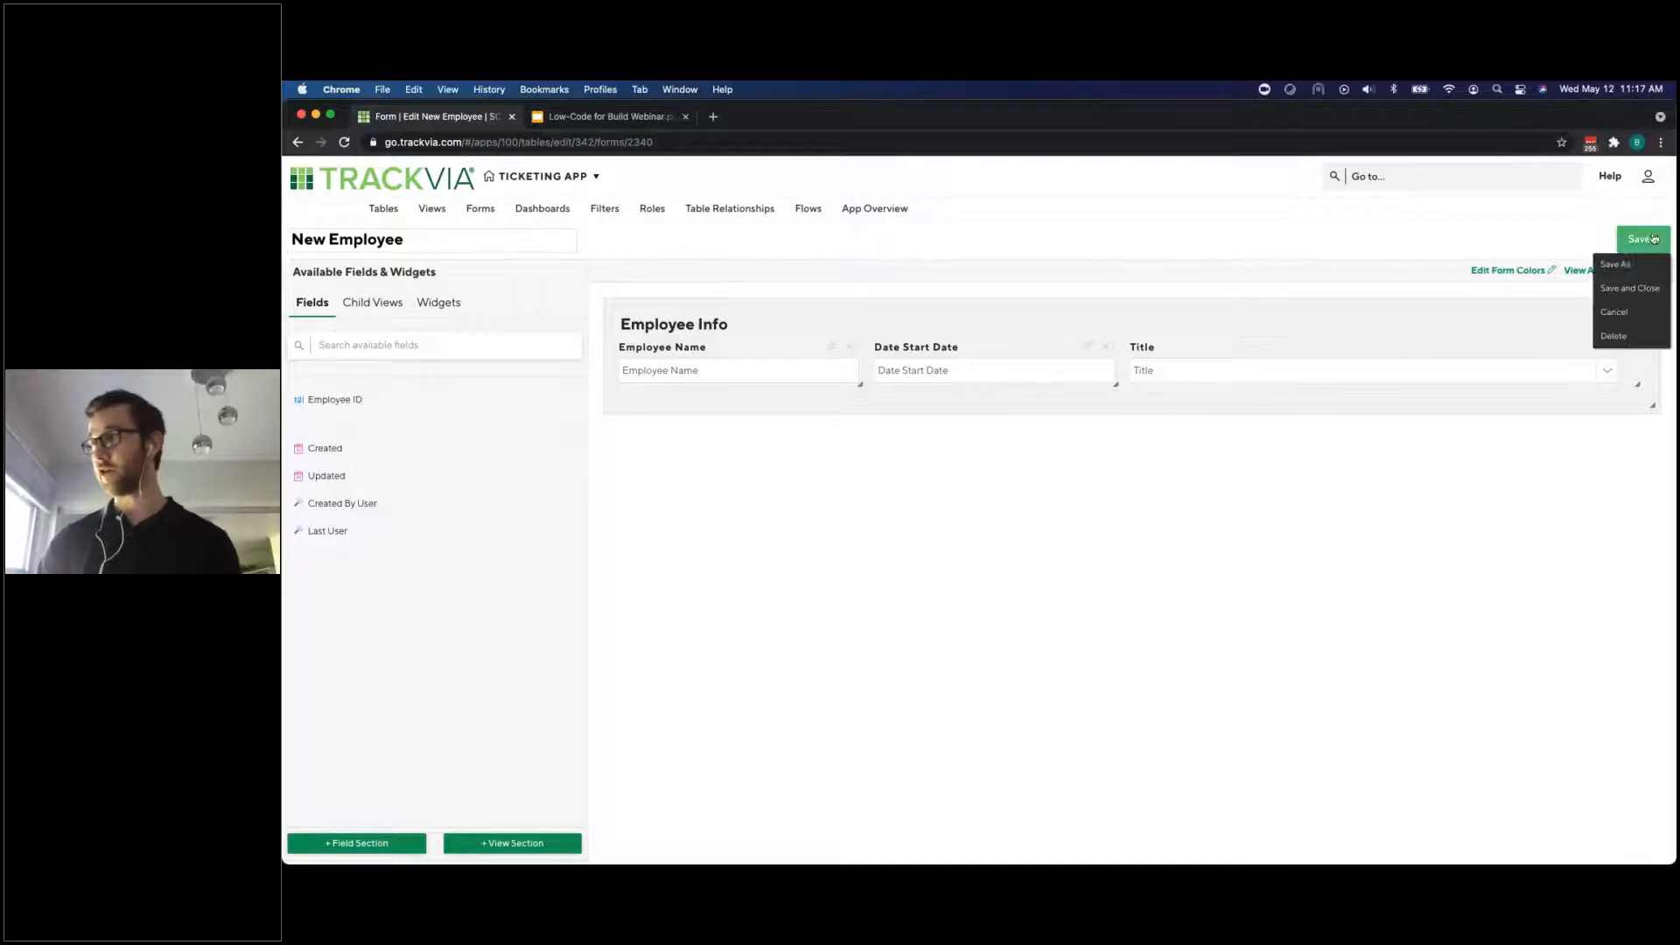
click(1632, 267)
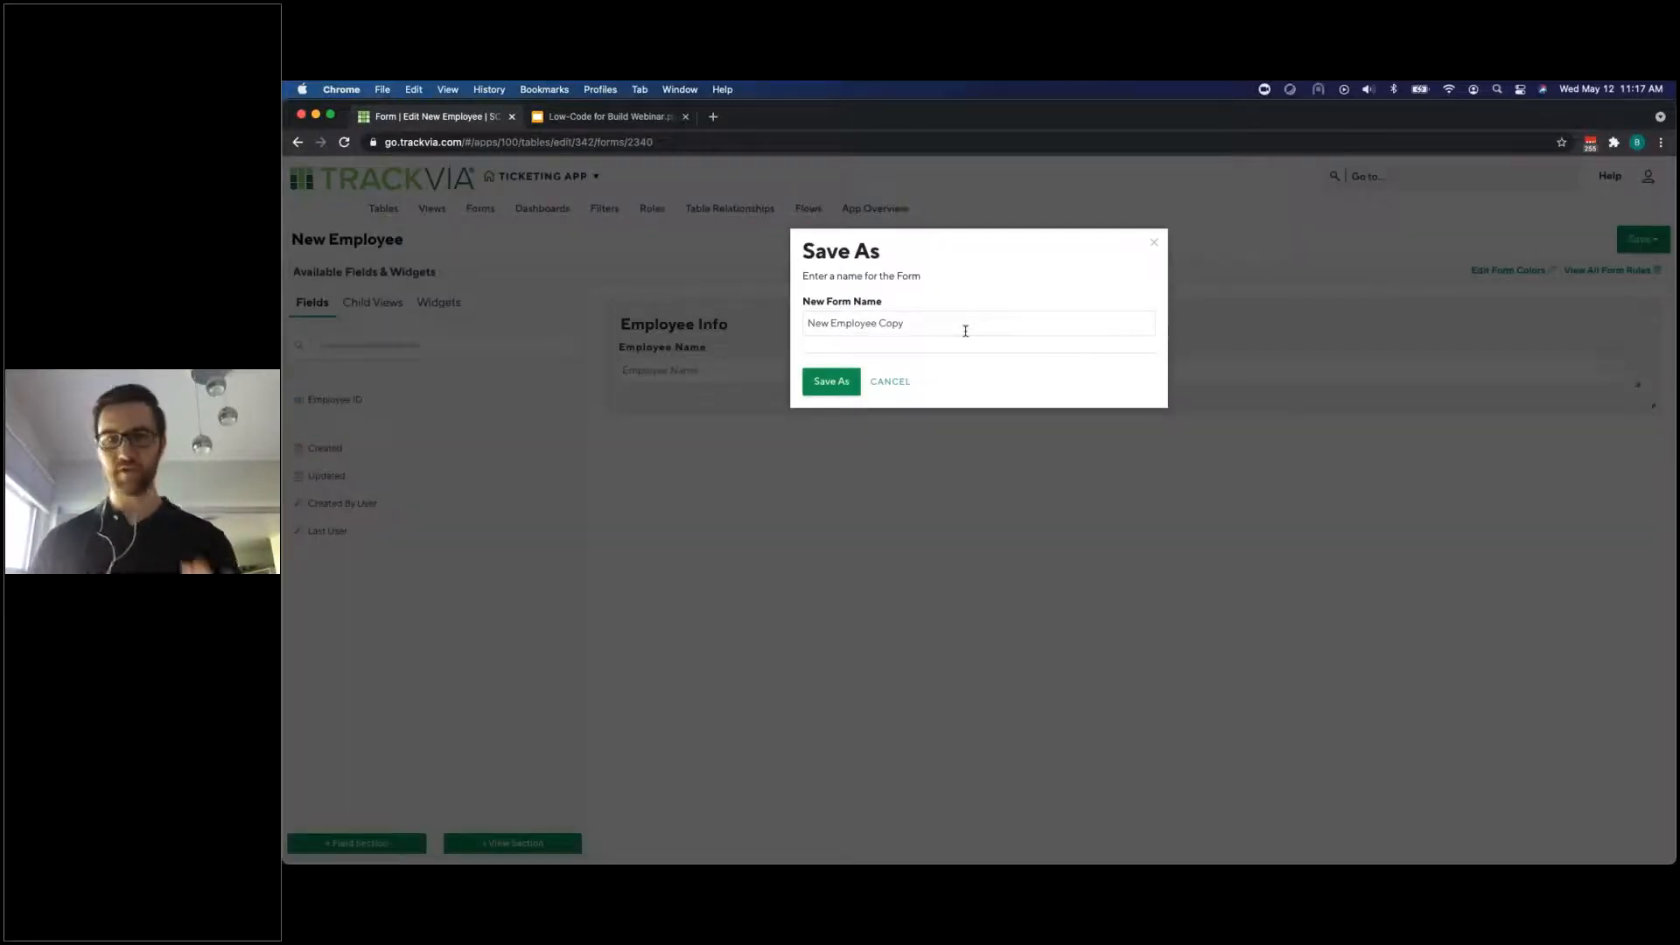
drag(965, 331, 805, 322)
text(Employee)
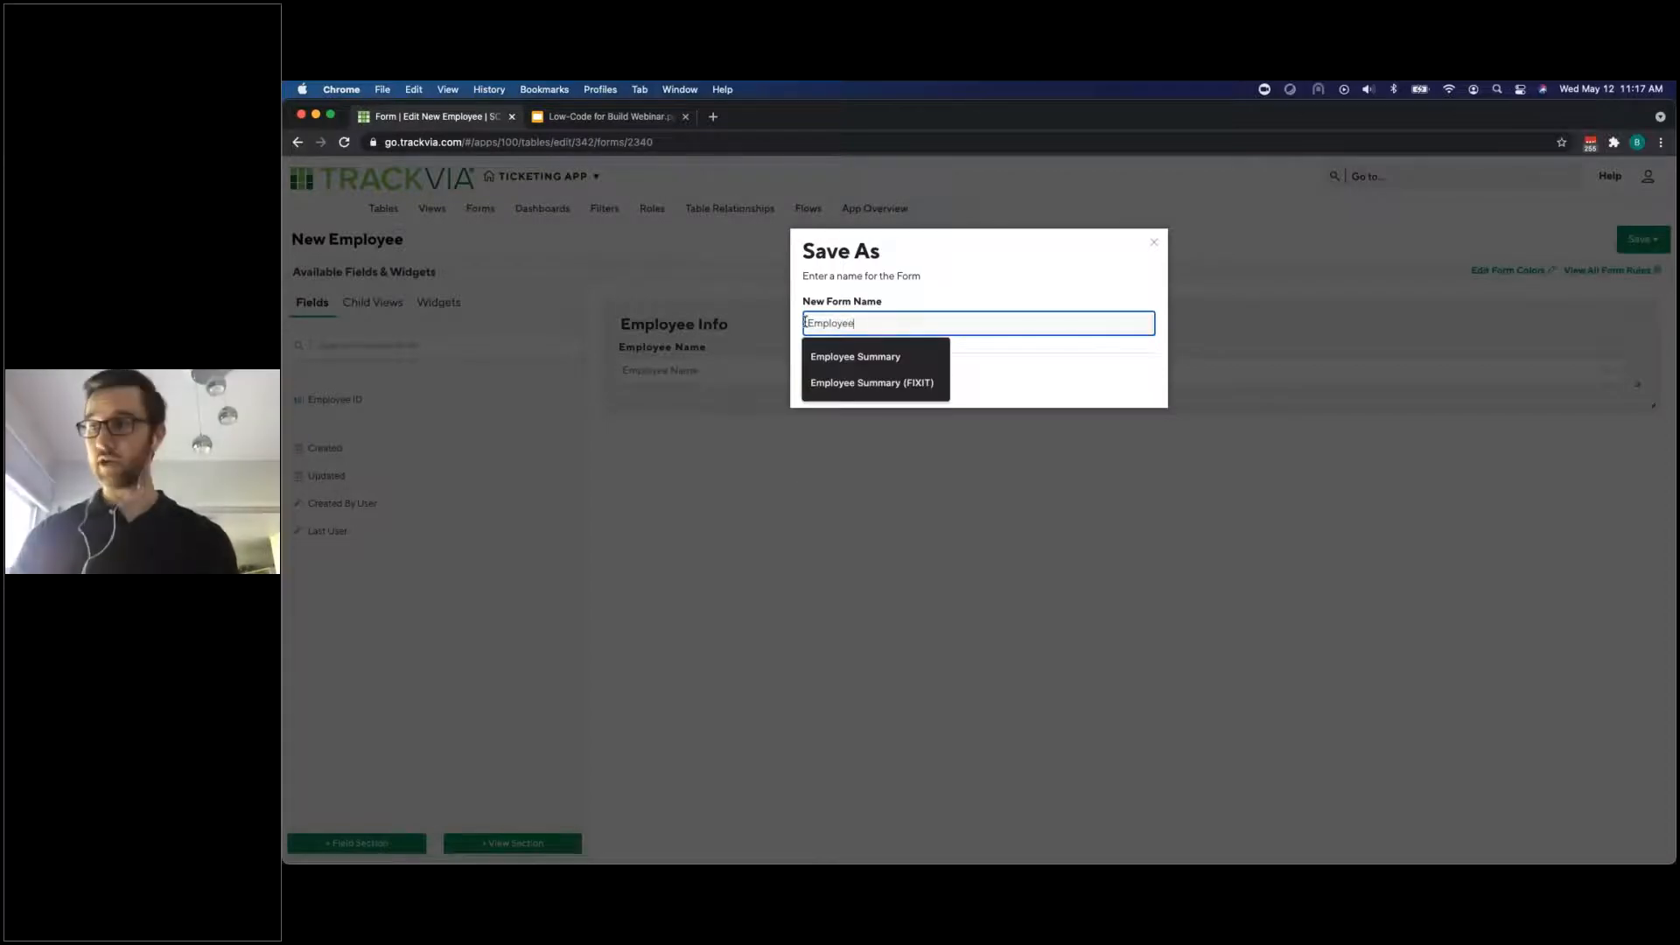
click(840, 356)
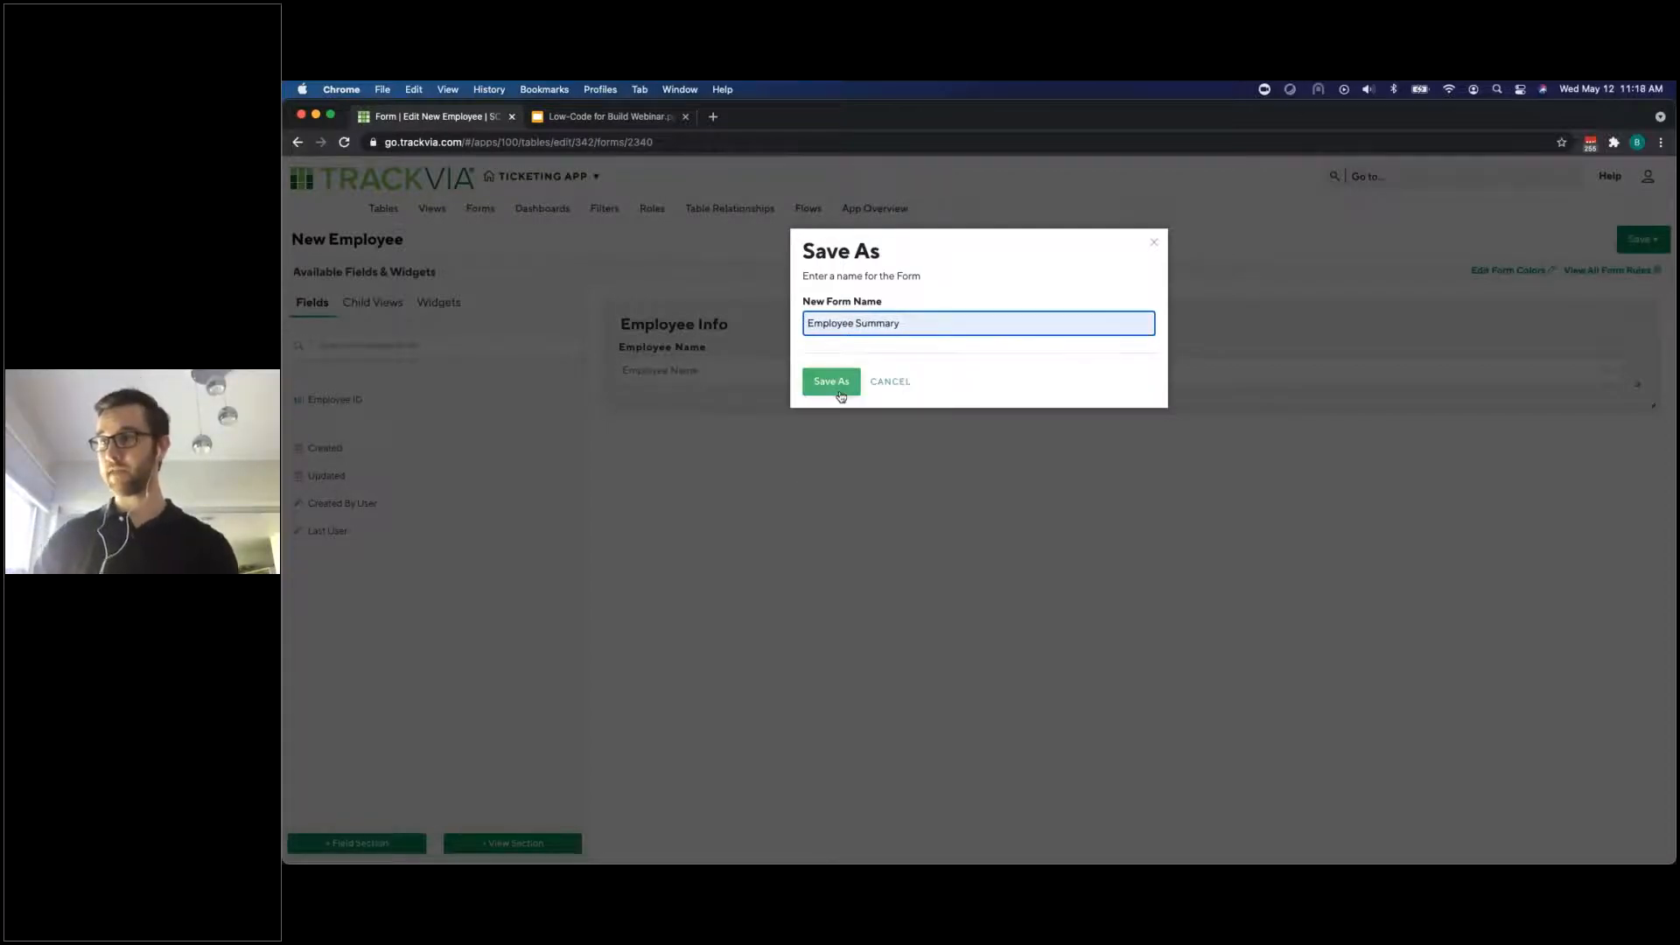
click(827, 379)
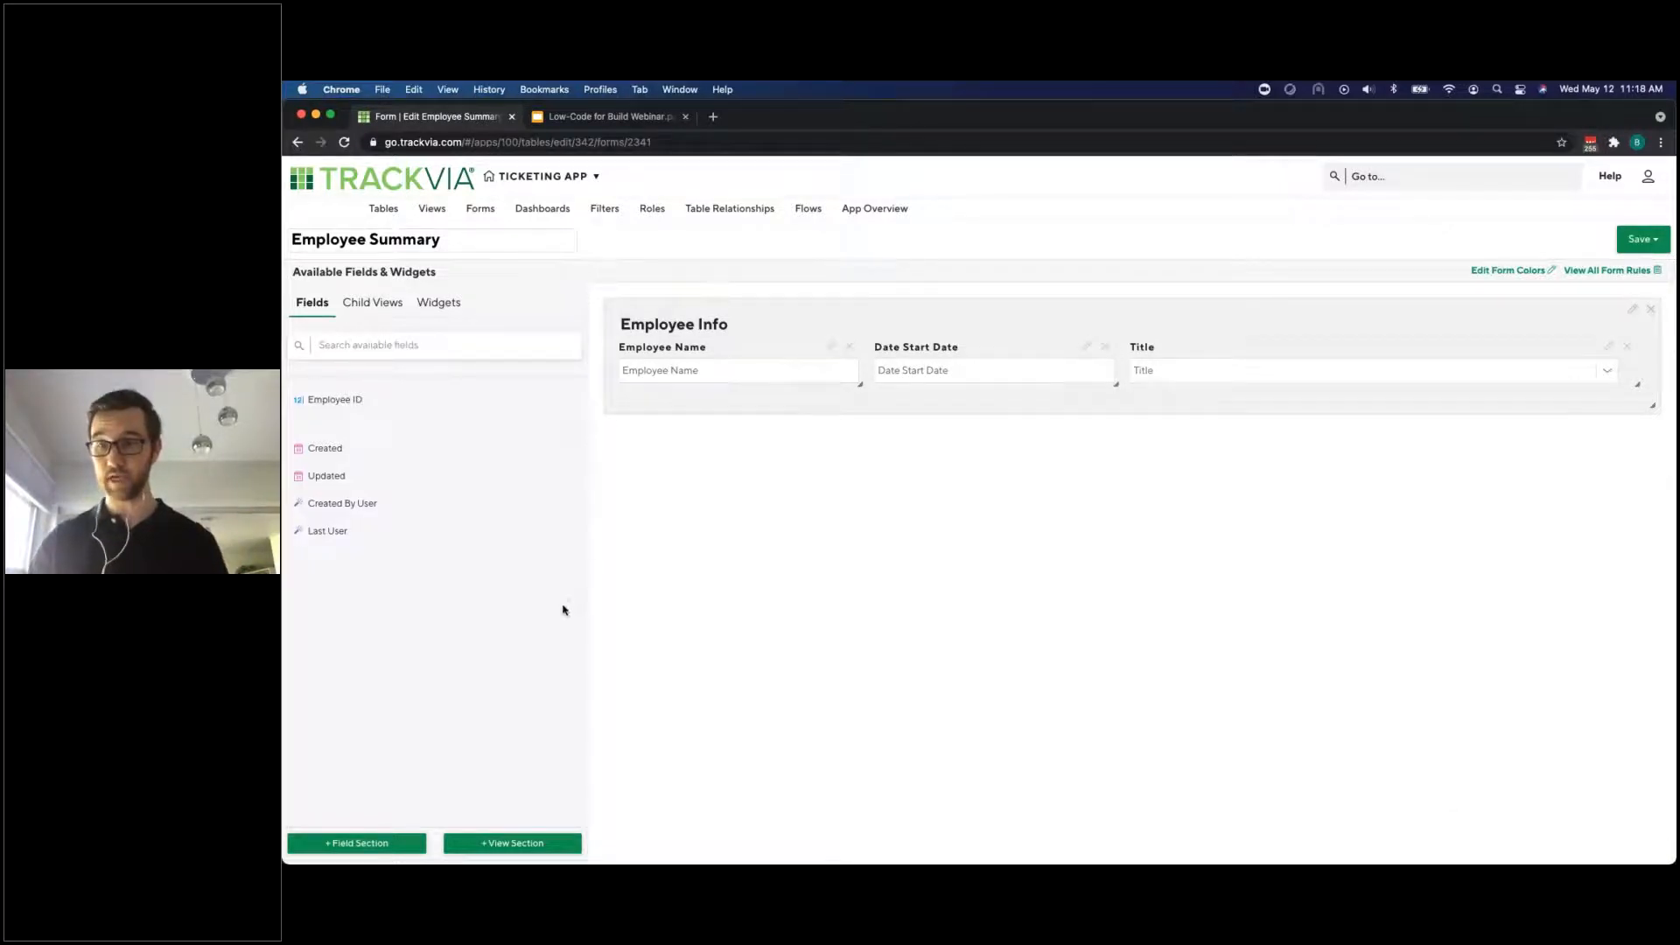
Add a view section below Employee Info and place the Requests Default View child view in it
click(529, 842)
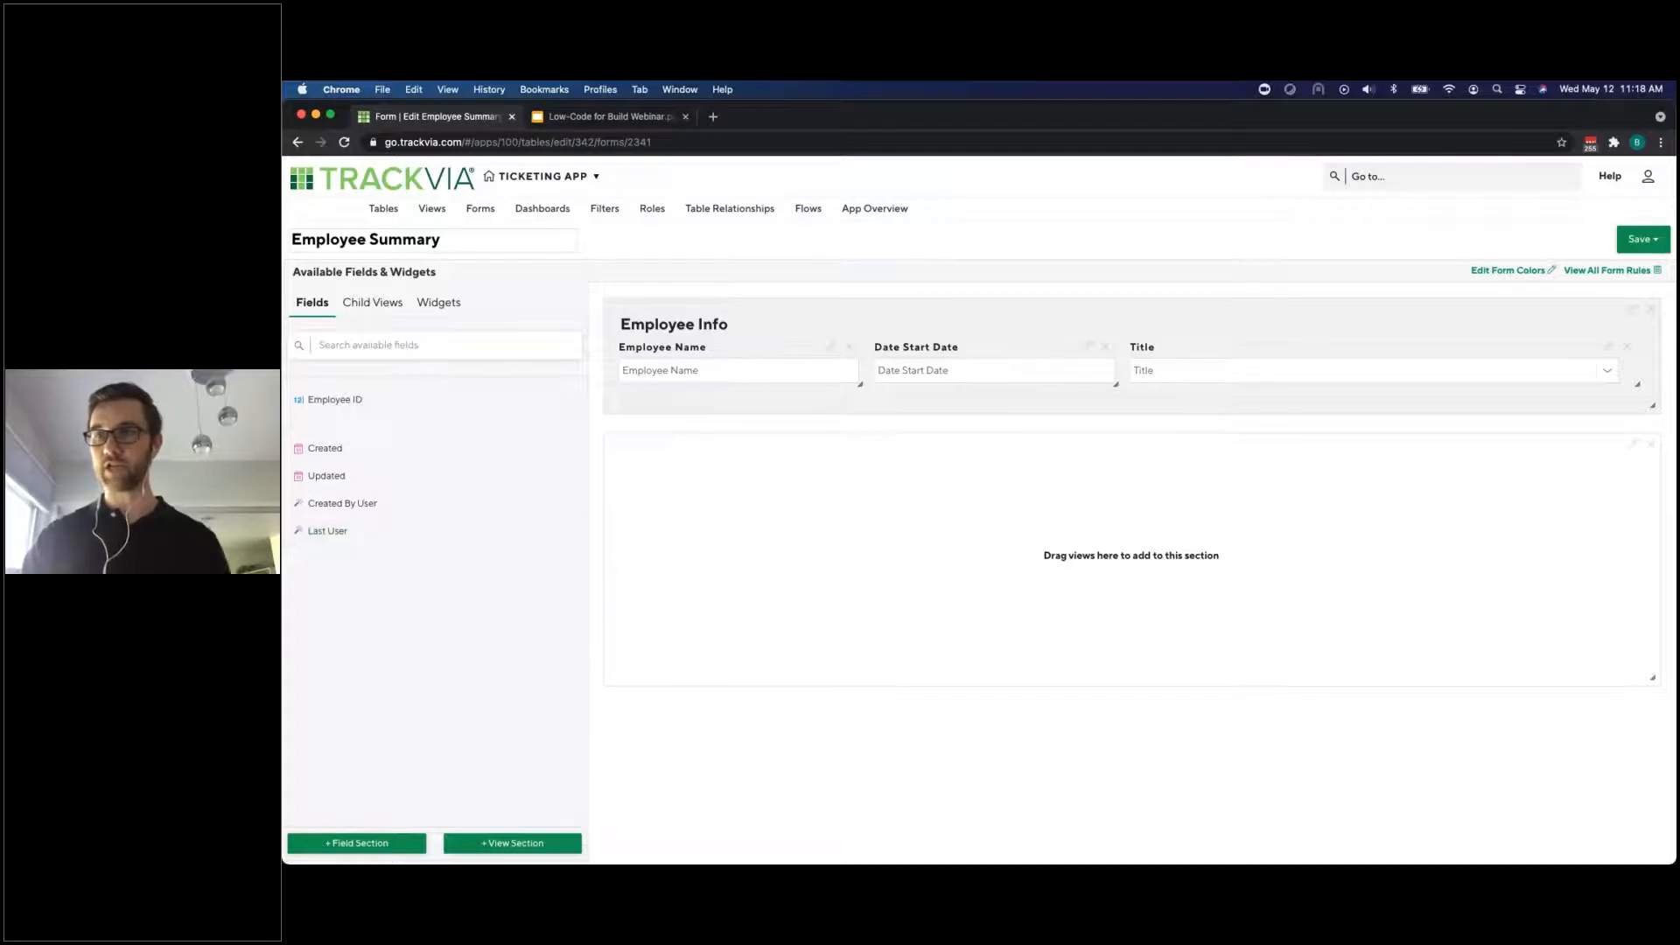
click(390, 315)
drag(332, 406, 691, 507)
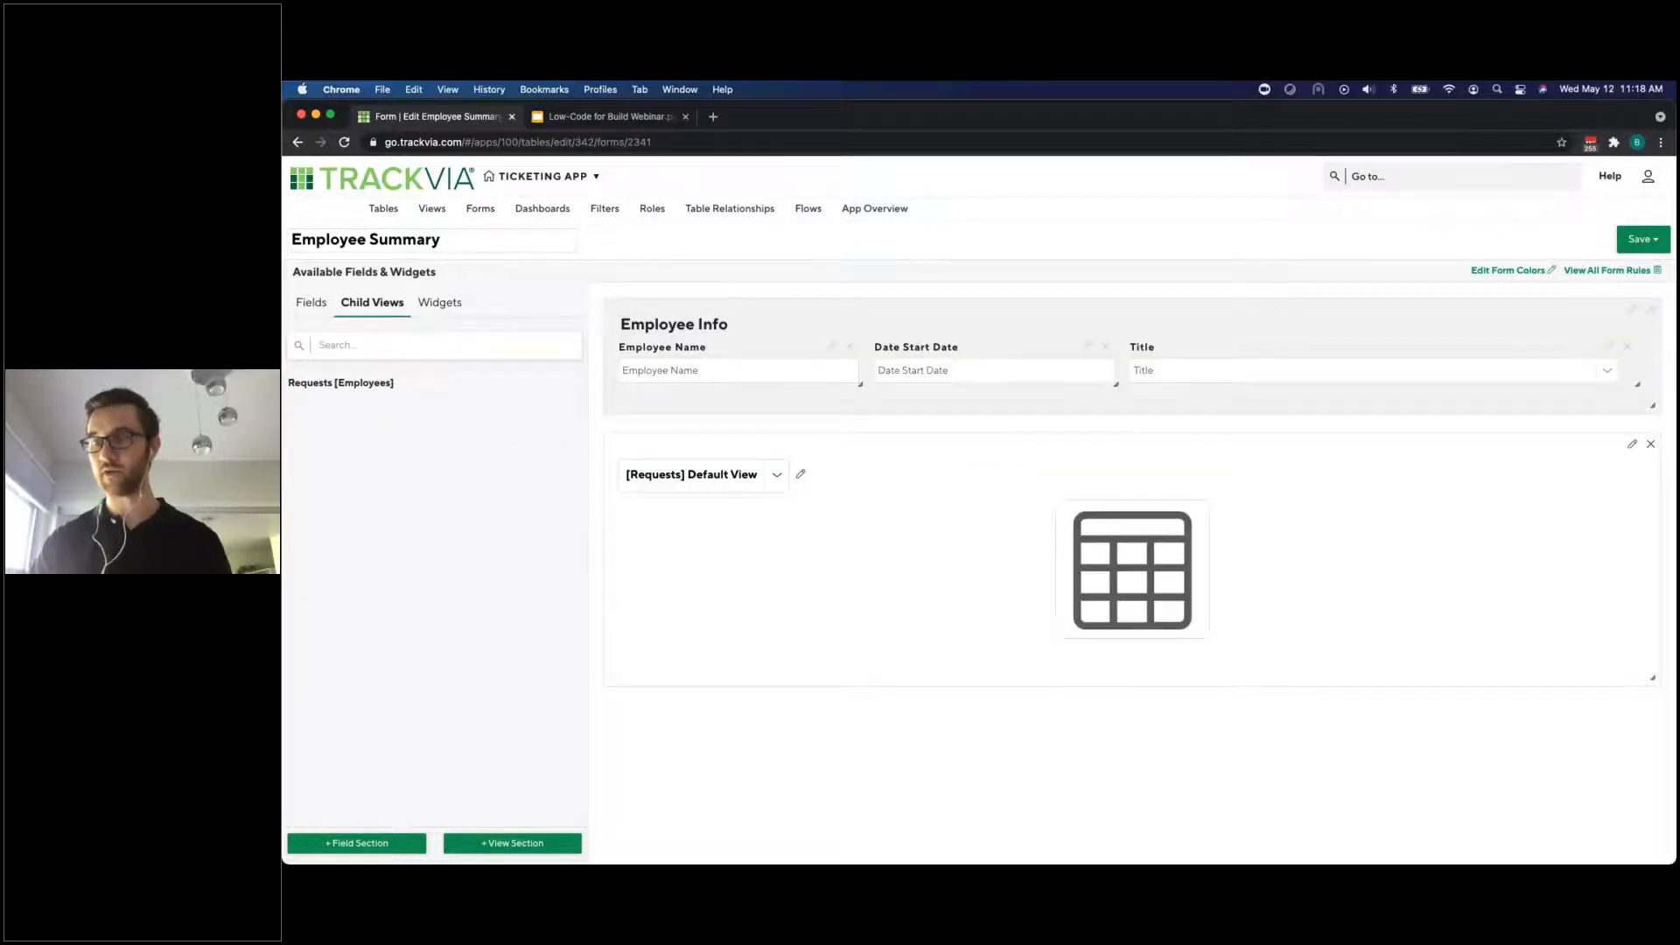
Title the child view section Employee Requests, give it a light blue background color, and save the Employee Summary form
click(1631, 443)
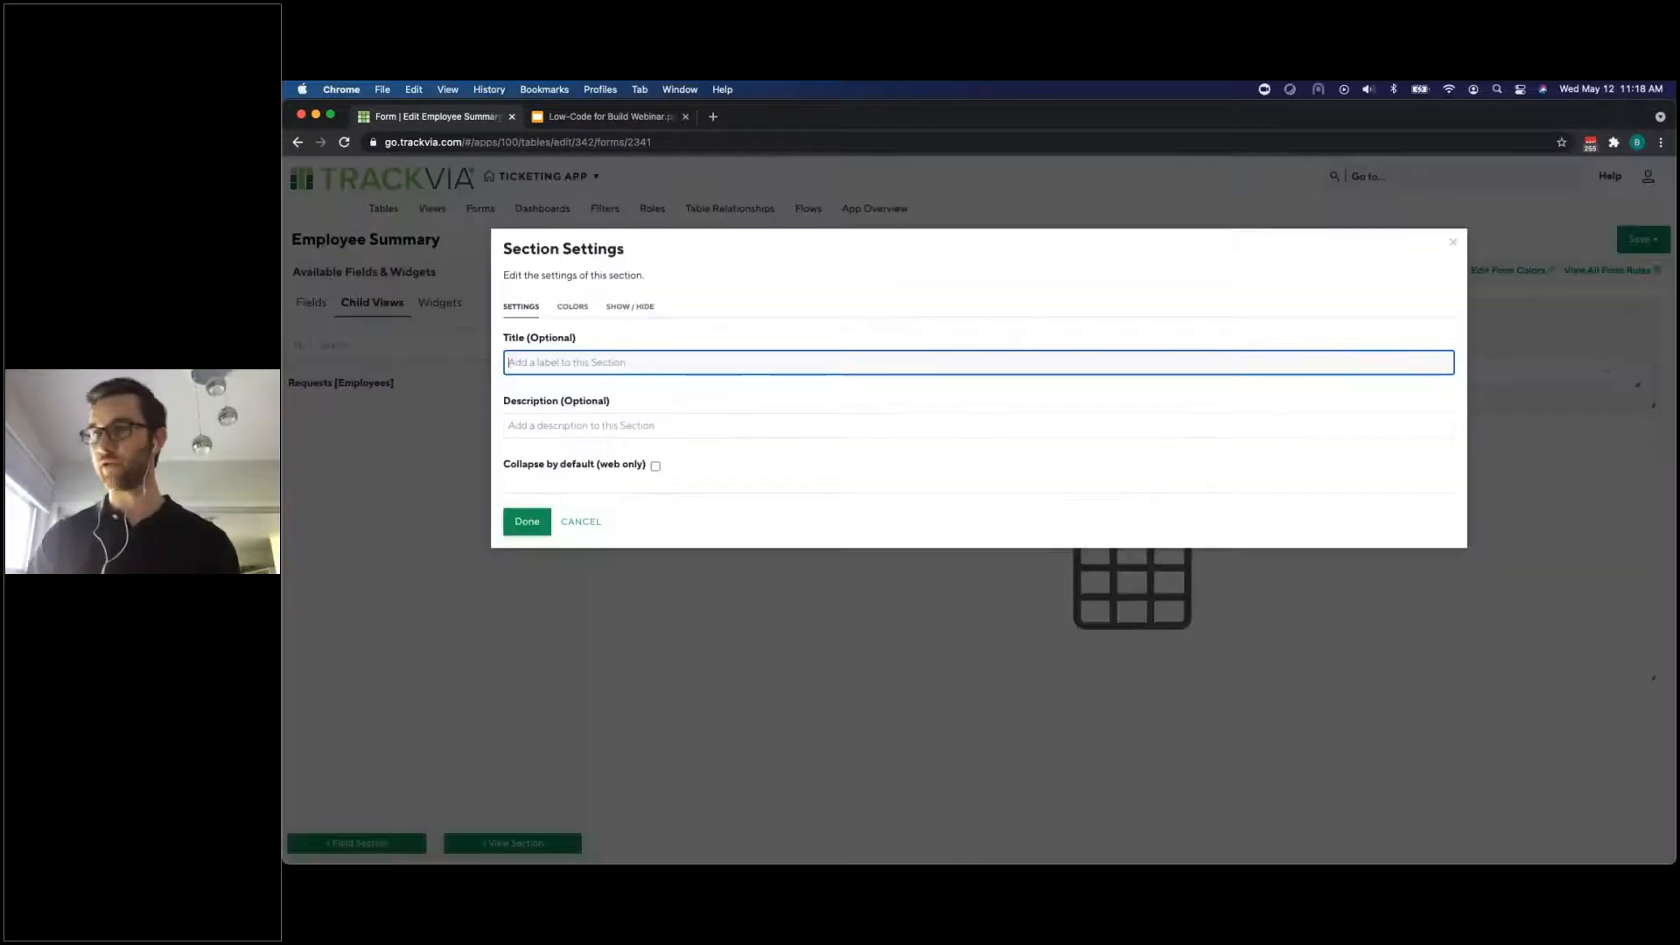
text(Employee)
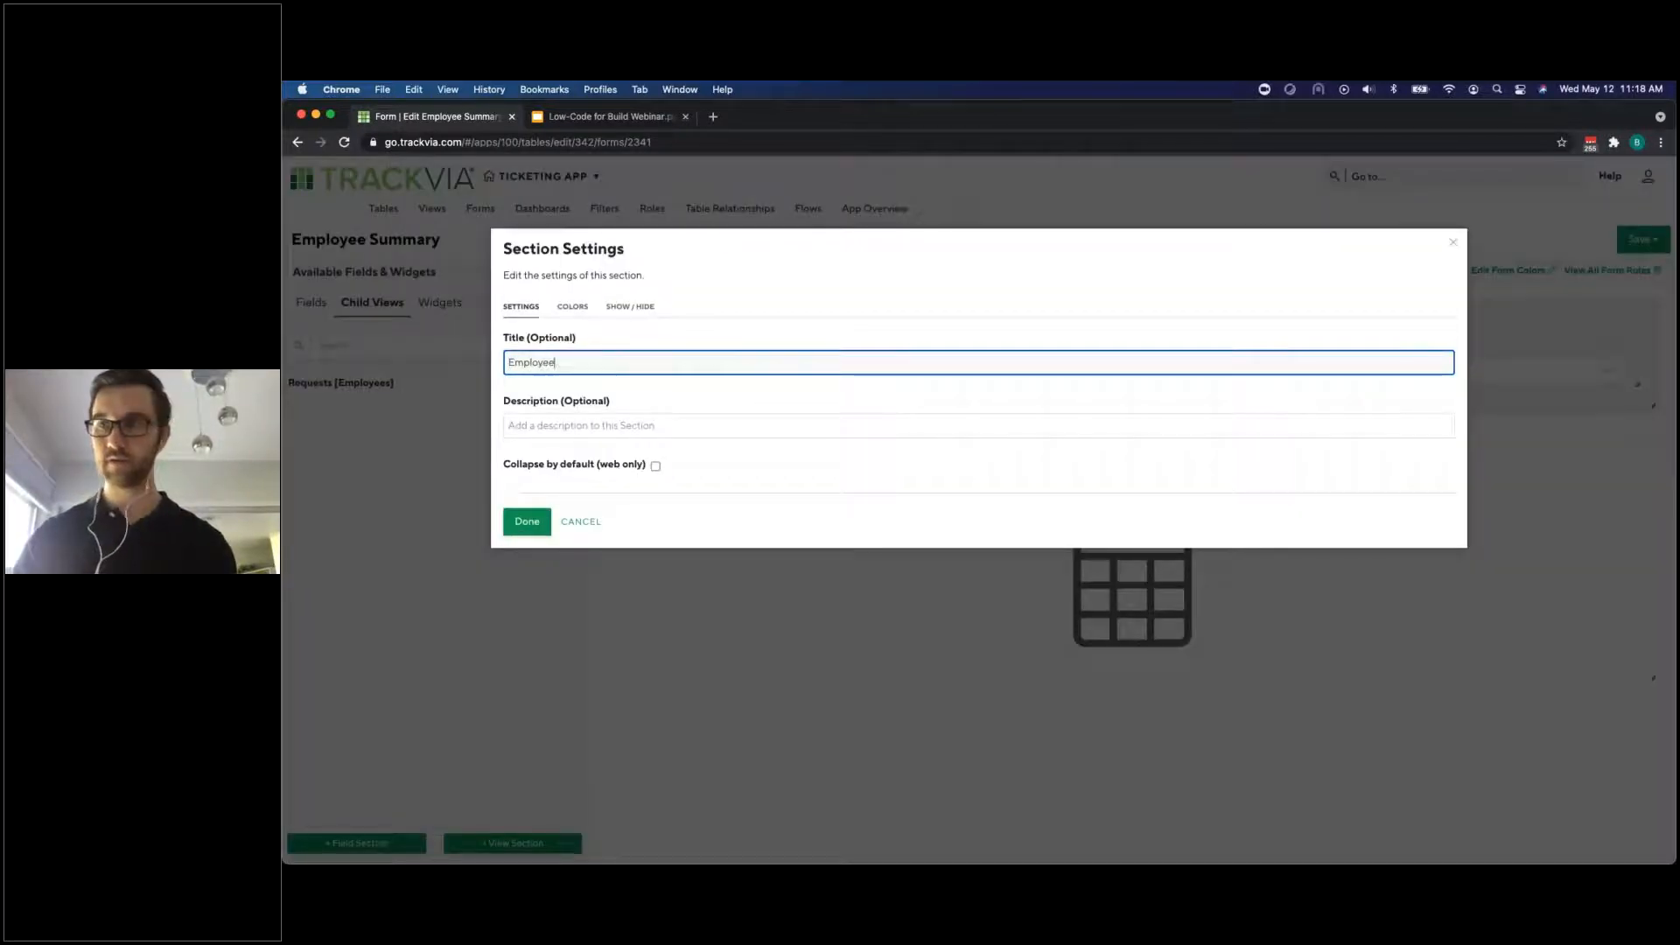
text( Requests)
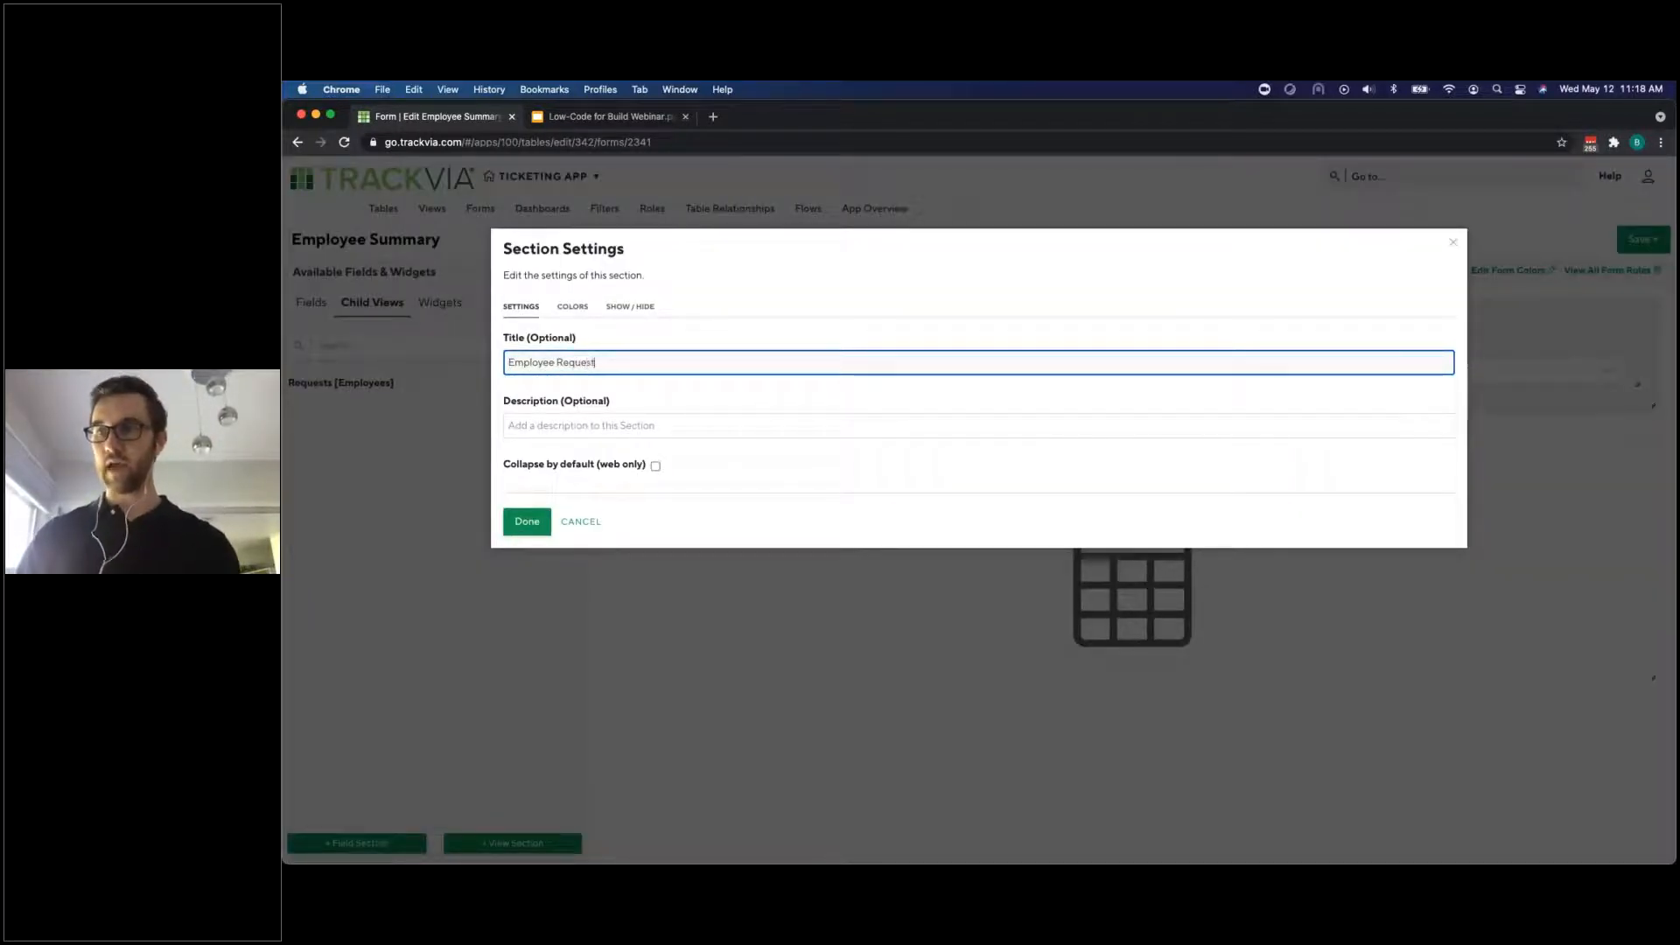
click(574, 308)
click(609, 431)
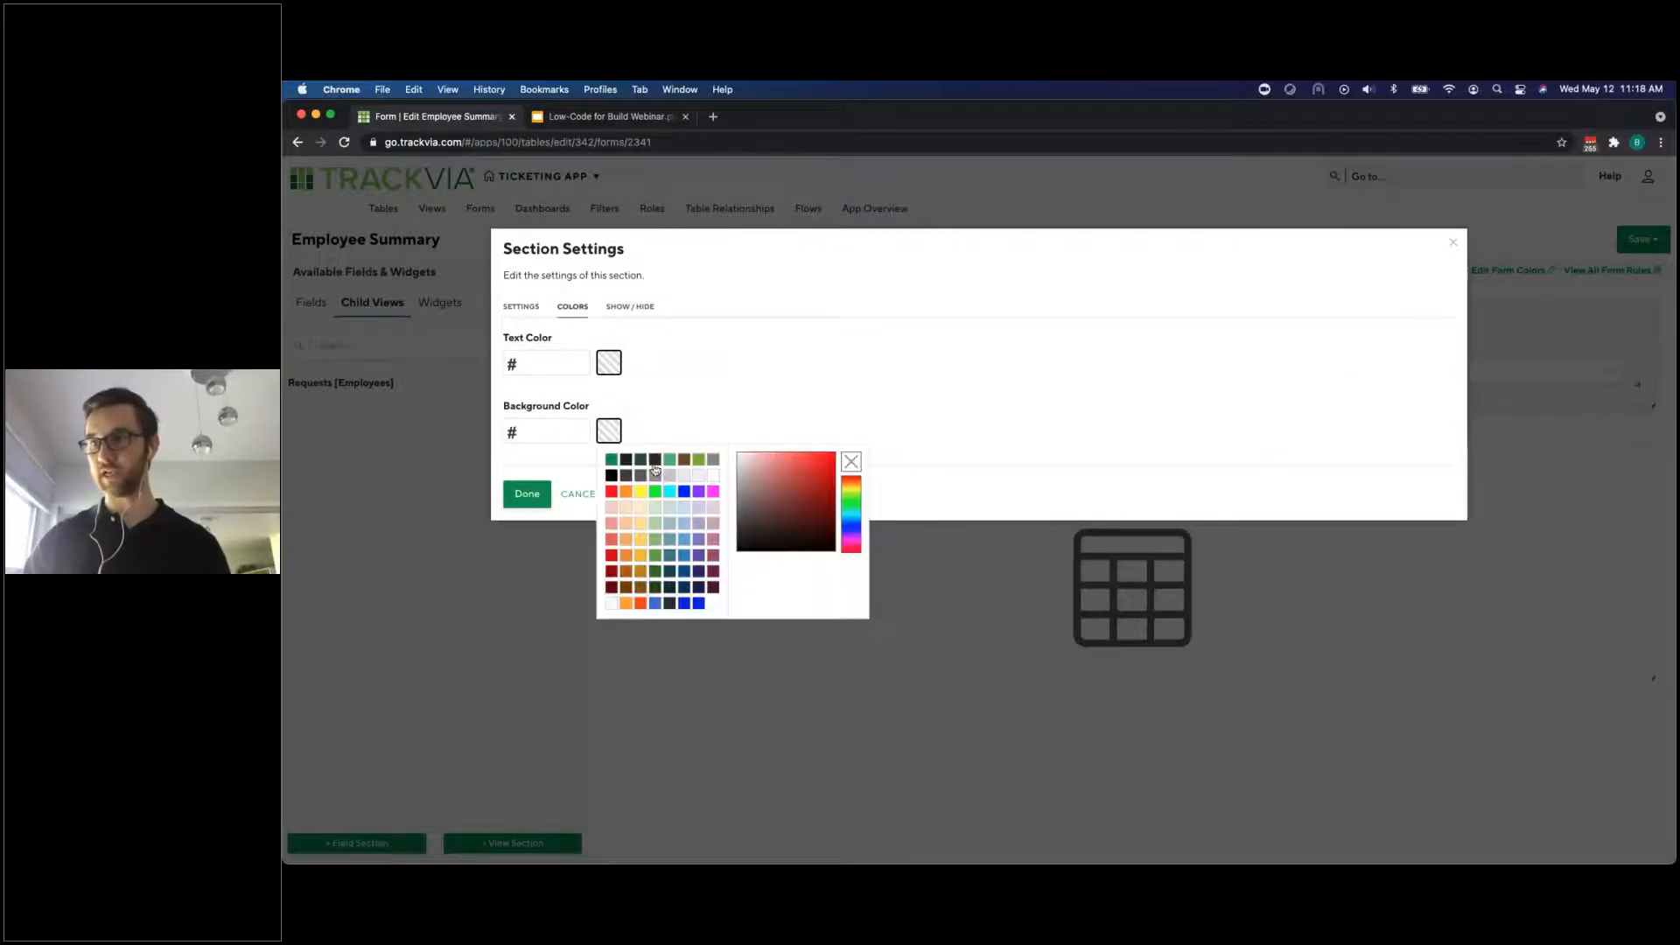
click(676, 510)
click(527, 493)
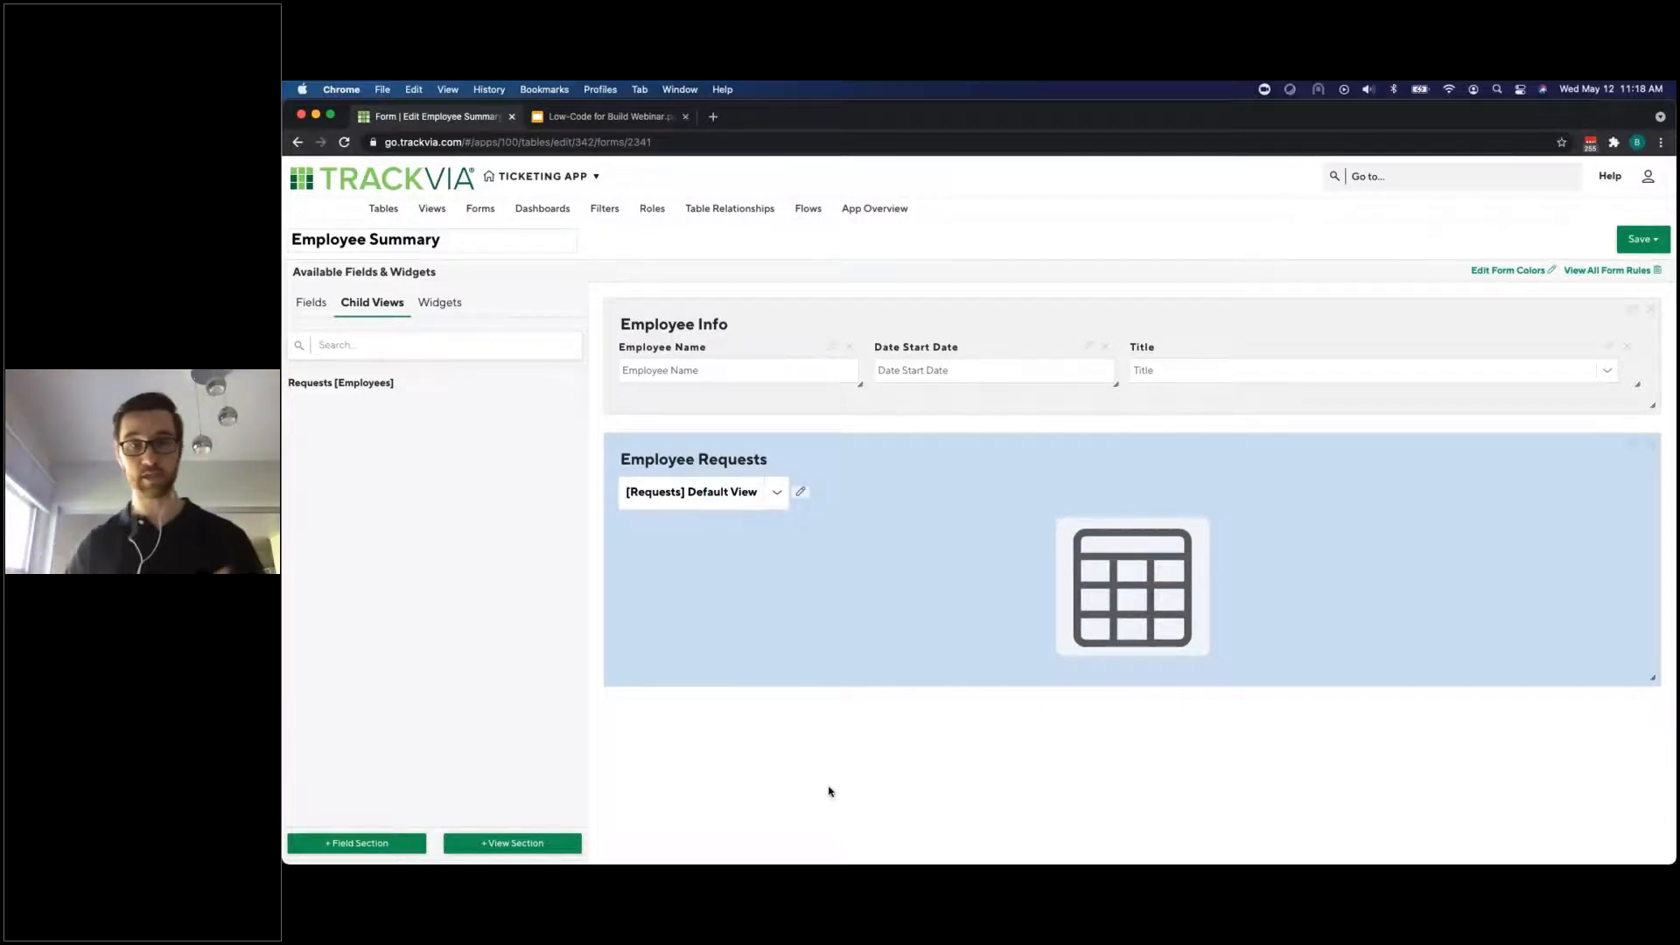
click(1628, 238)
click(1628, 238)
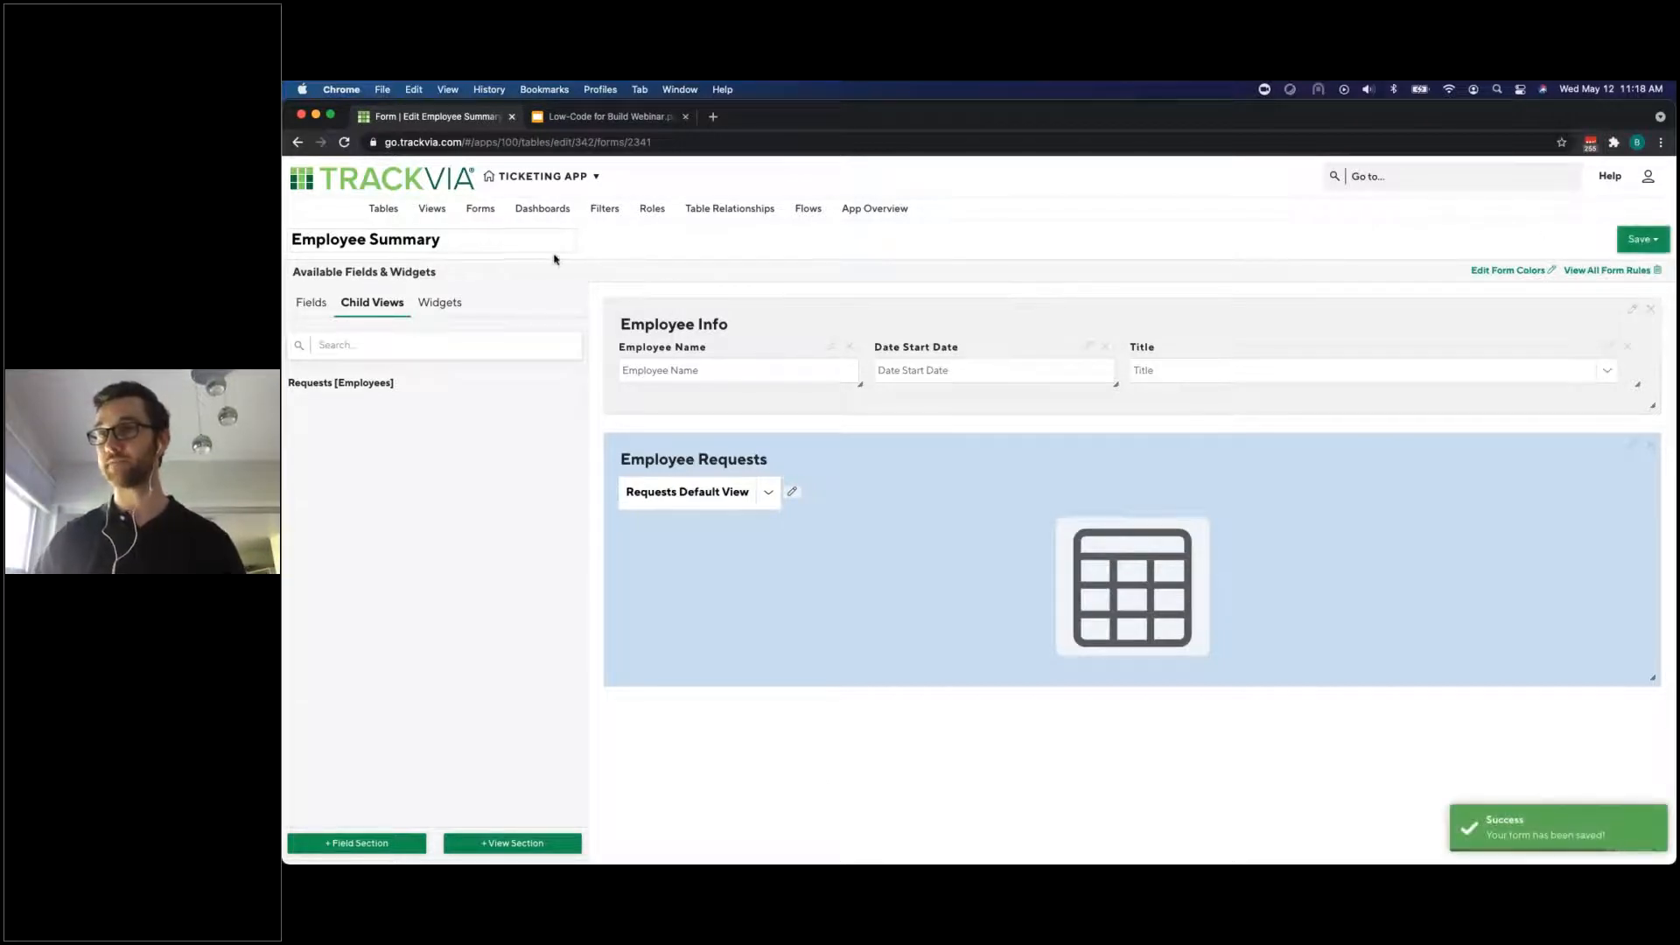
Create a new form for the Requests table and name it New Request
click(480, 208)
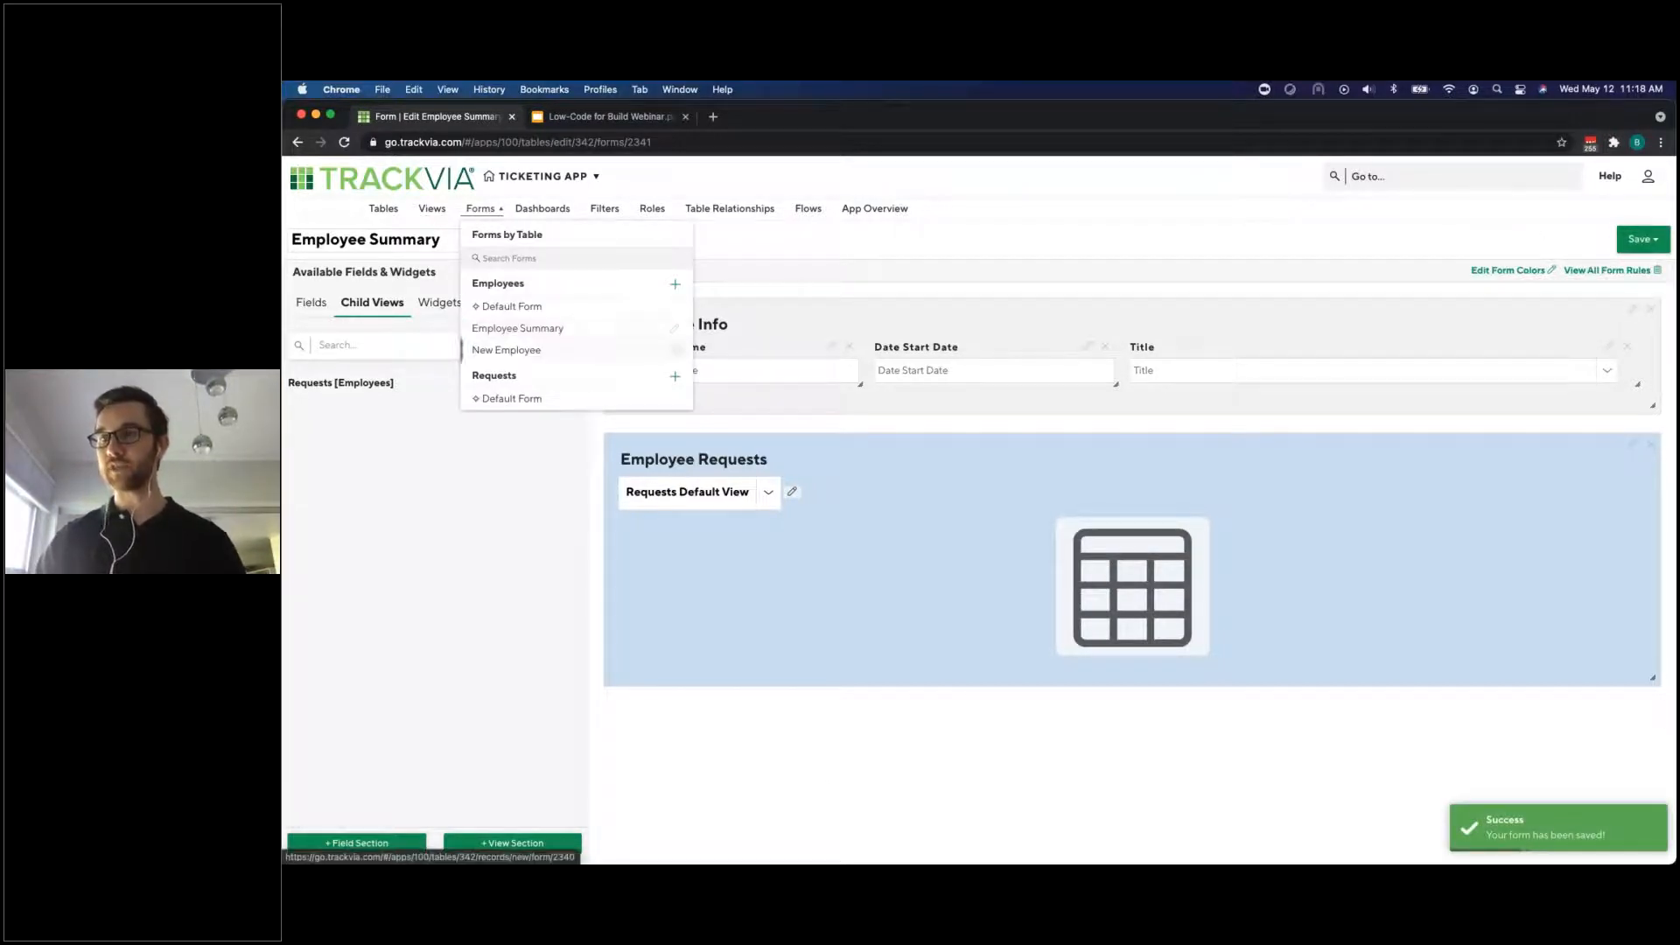
click(675, 377)
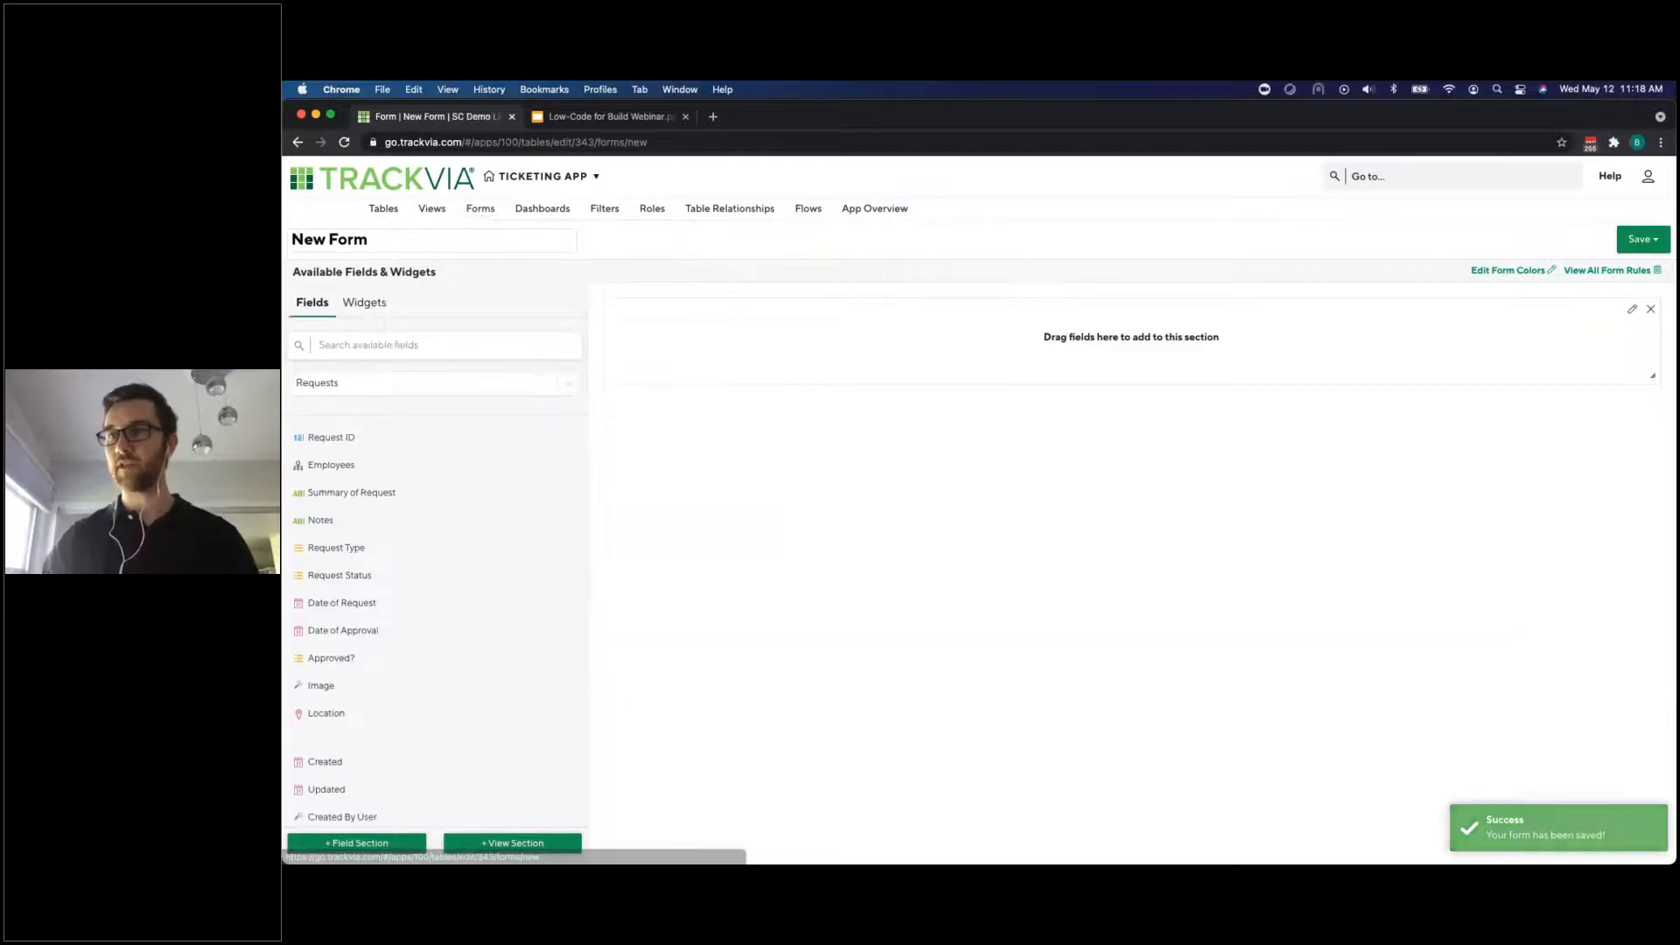
click(417, 233)
key(BackSpace)
key(BackSpace)
key(BackSpace)
key(BackSpace)
text(Request)
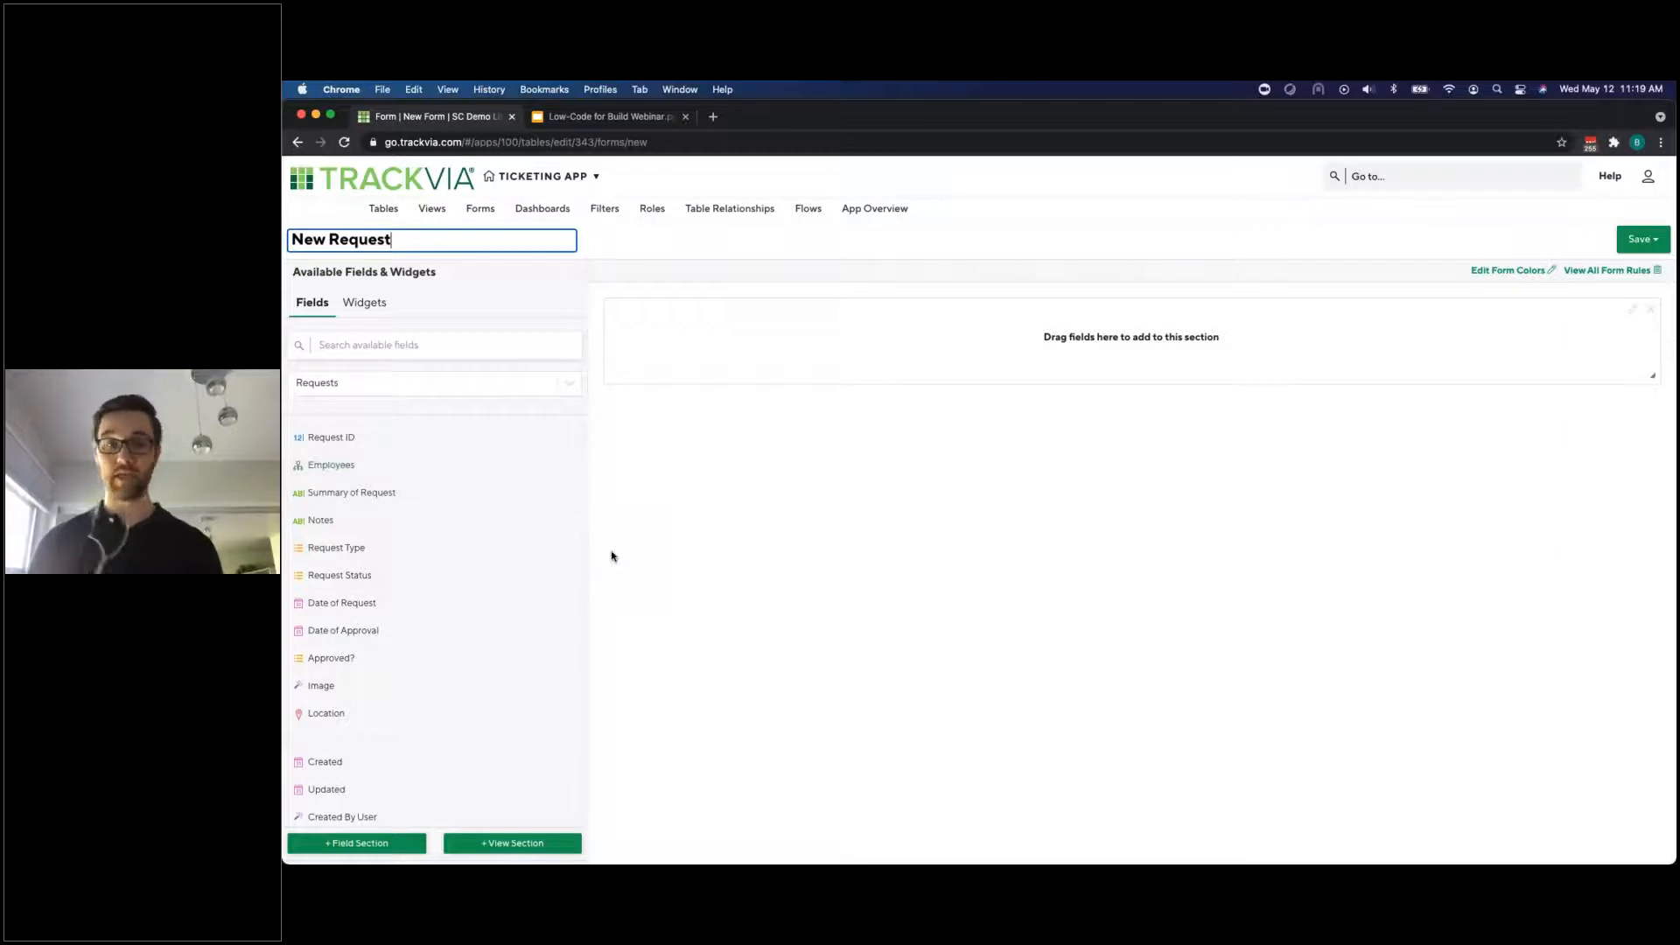
Title the empty form section Request Info and give it a light purple background color
click(1631, 310)
text(Request Info)
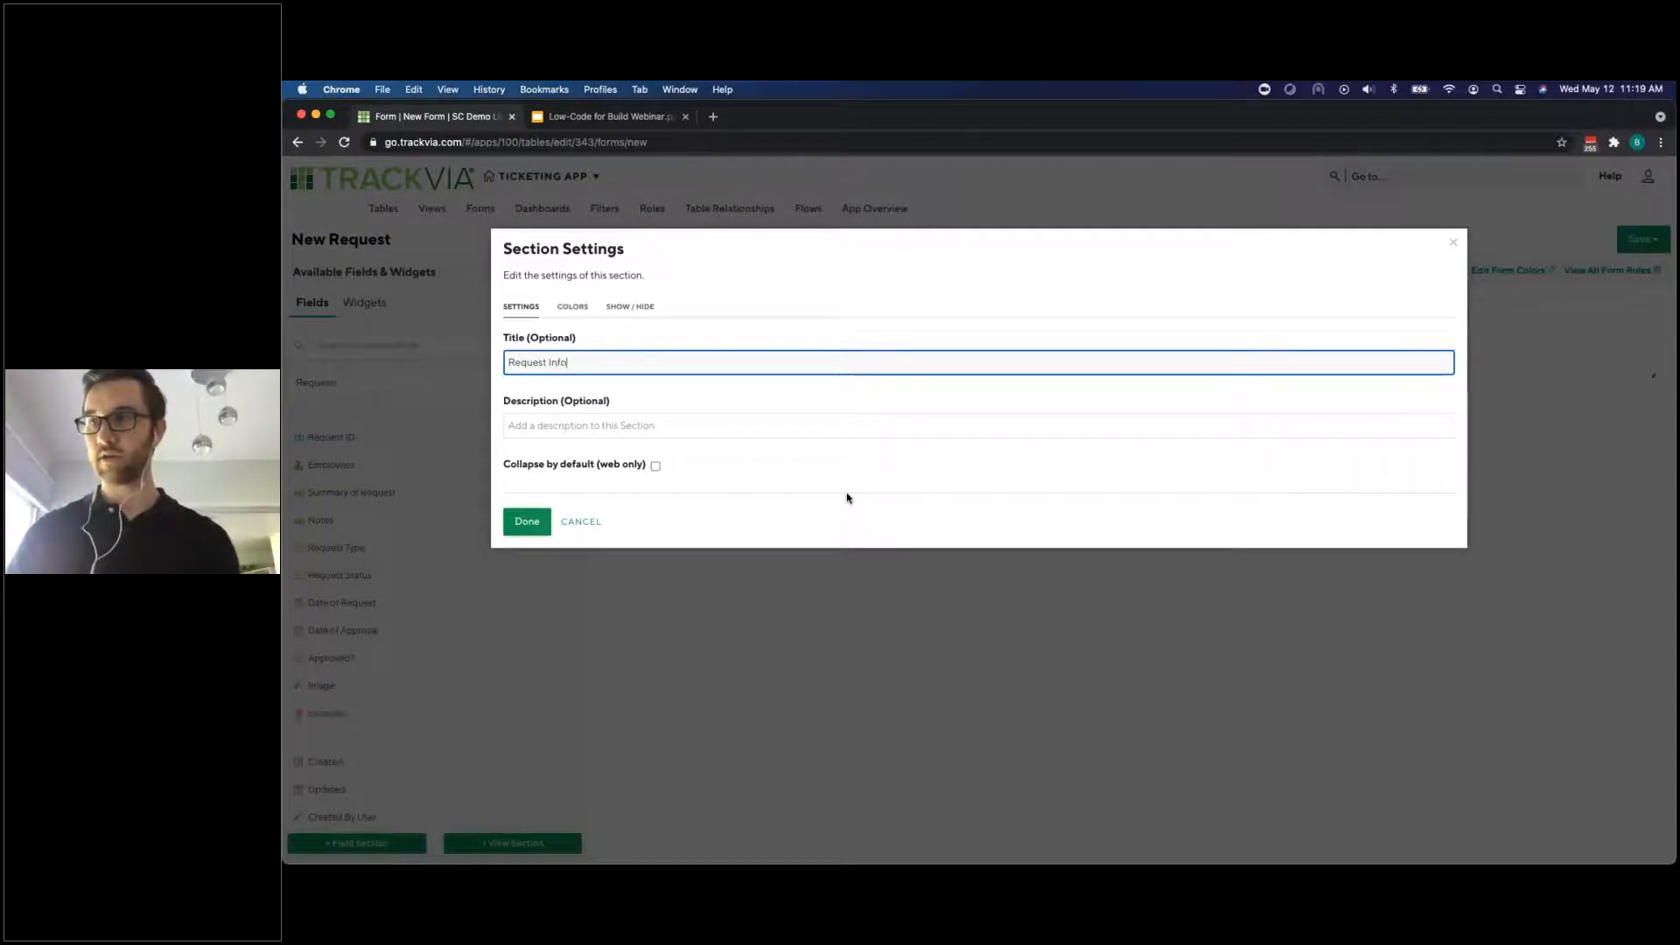
click(572, 310)
click(609, 431)
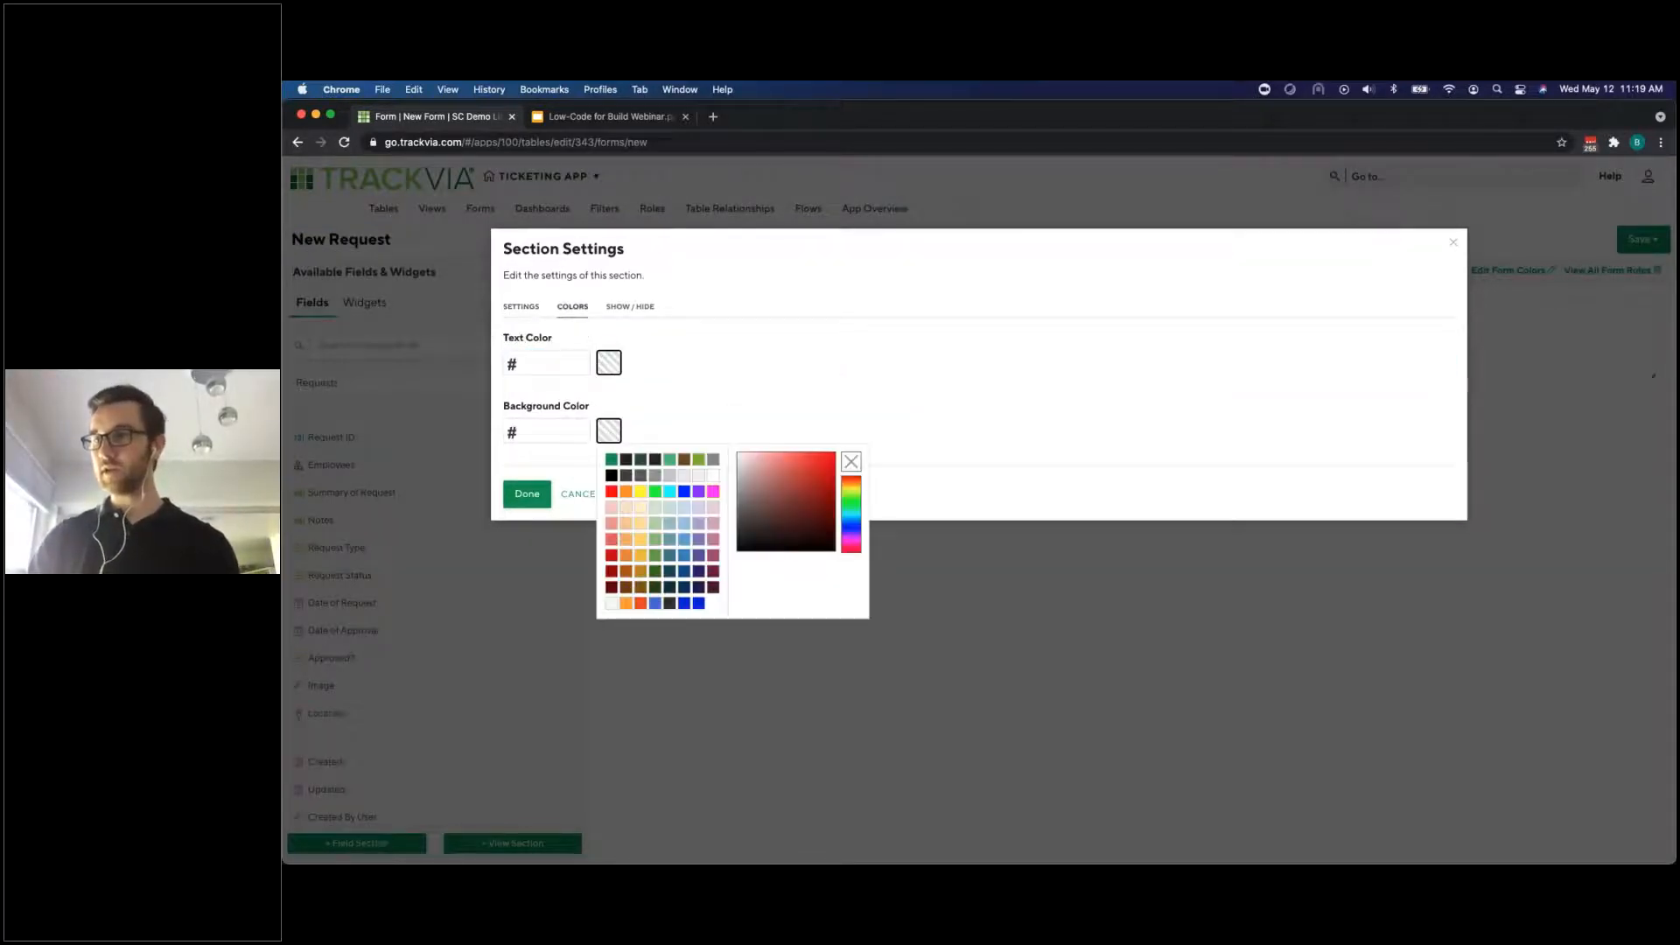
click(696, 507)
click(527, 494)
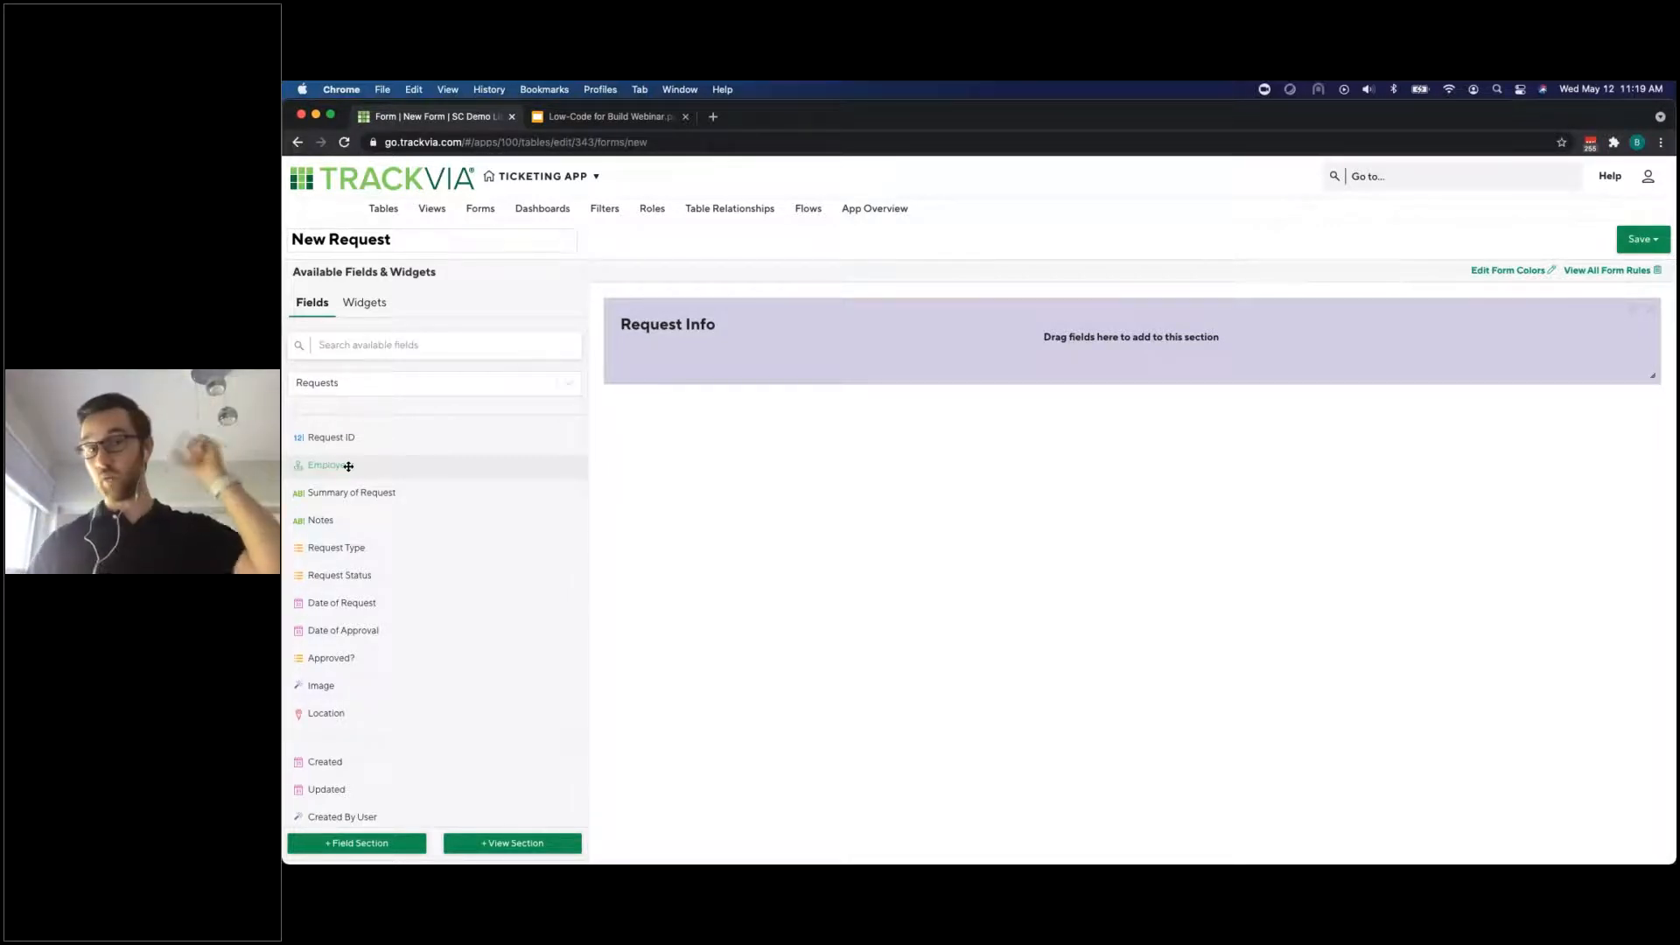
Place the Employees, Summary of Request and Notes fields in the first row of Request Info, making Notes wider and taller
drag(348, 466, 676, 358)
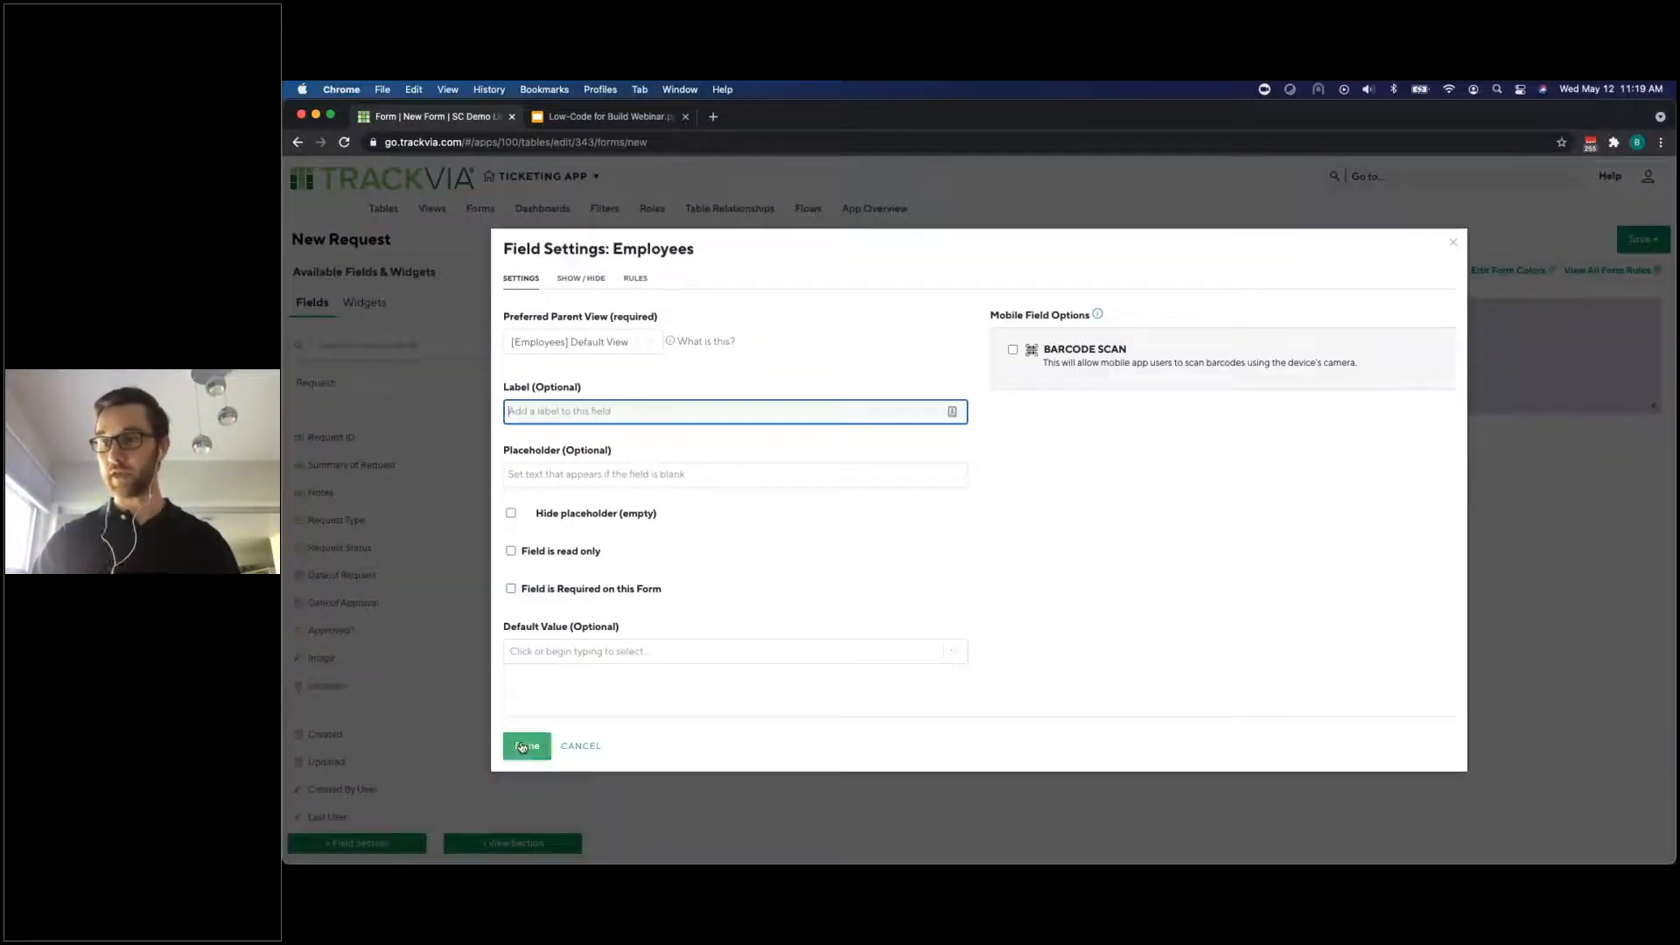
click(526, 746)
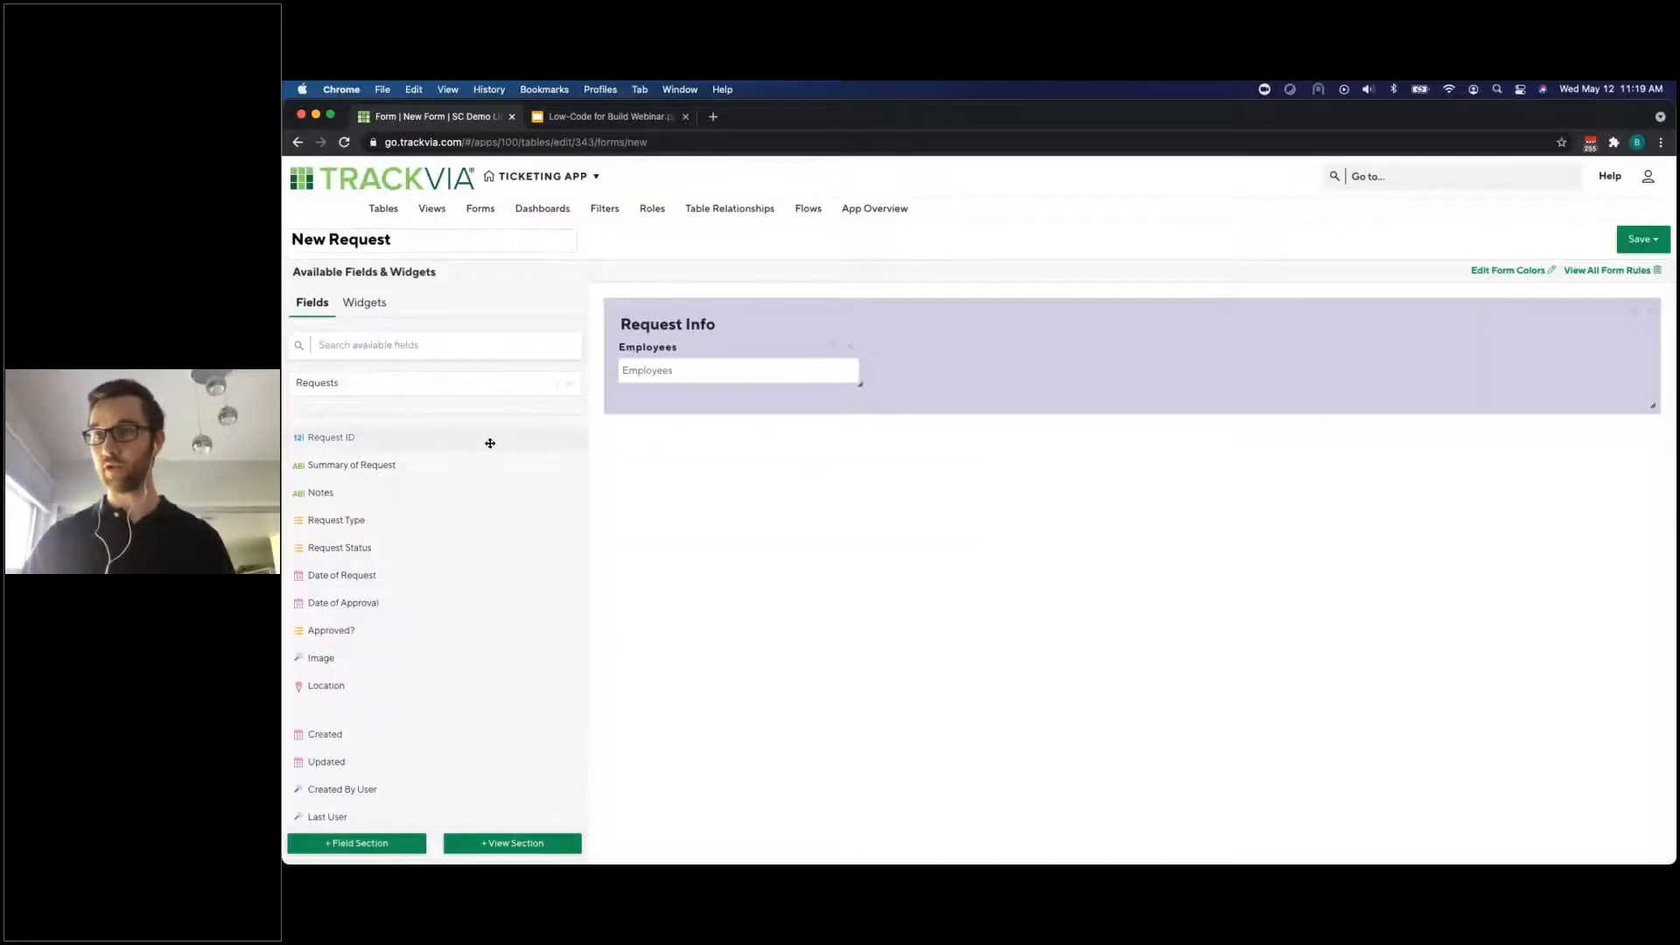
drag(397, 464, 928, 372)
drag(507, 464, 1276, 361)
drag(1371, 383, 1635, 437)
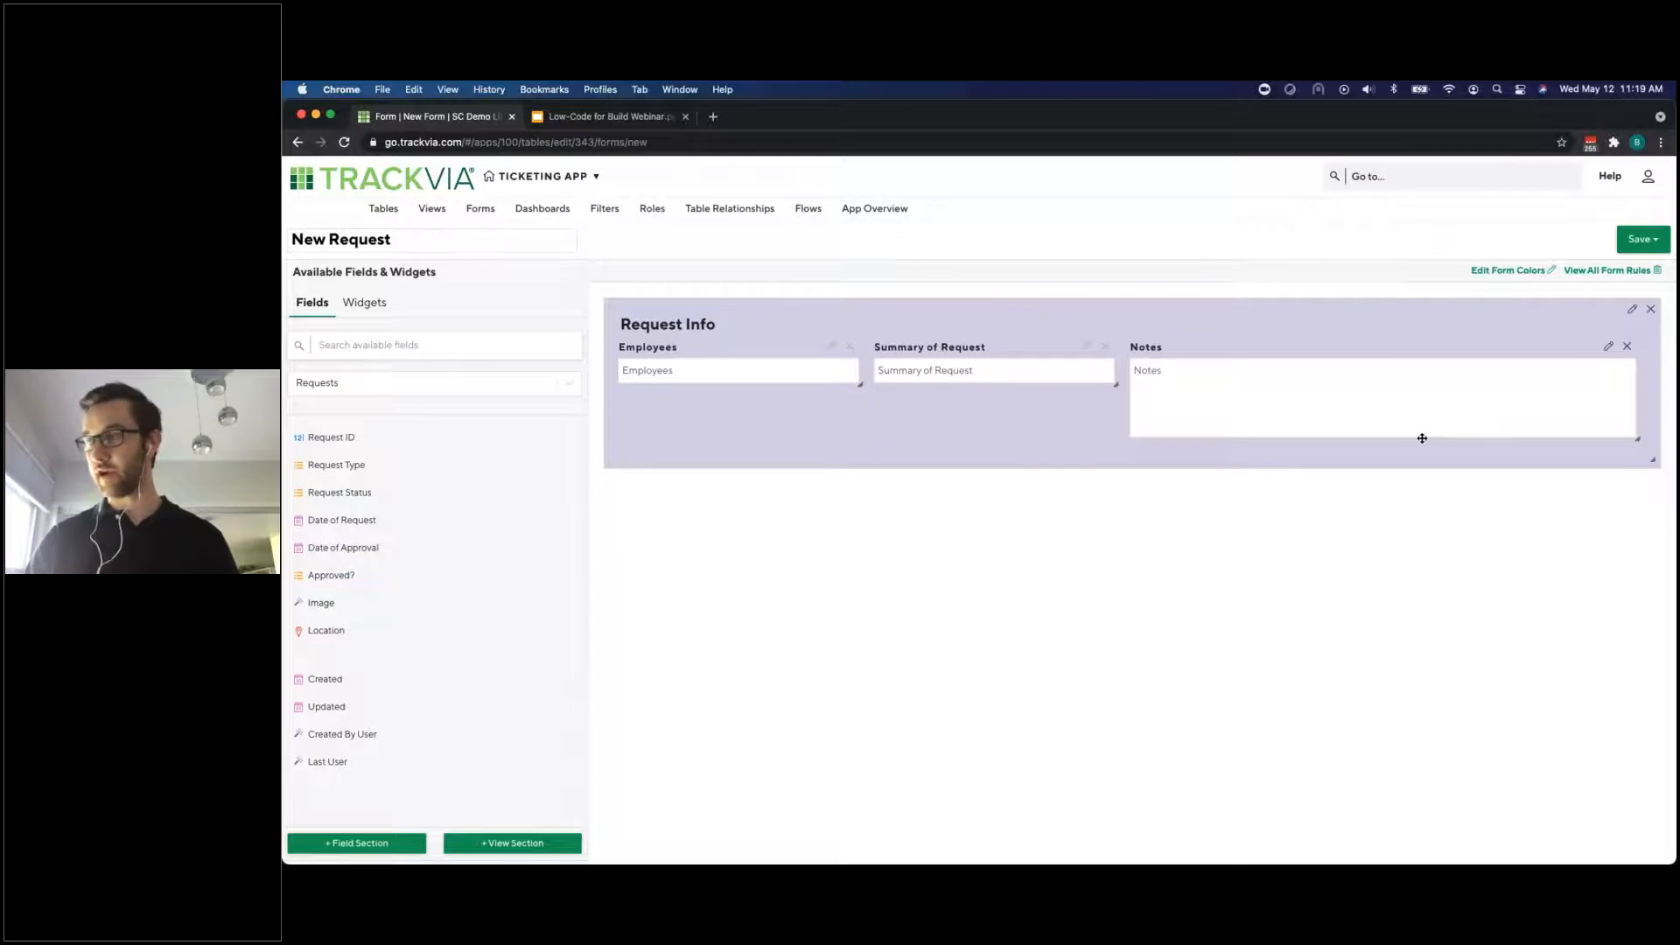
Place the Request Type, Request Status, Date of Request and Date of Approval fields side by side in a second row of Request Info
drag(376, 472, 670, 476)
drag(369, 472, 993, 464)
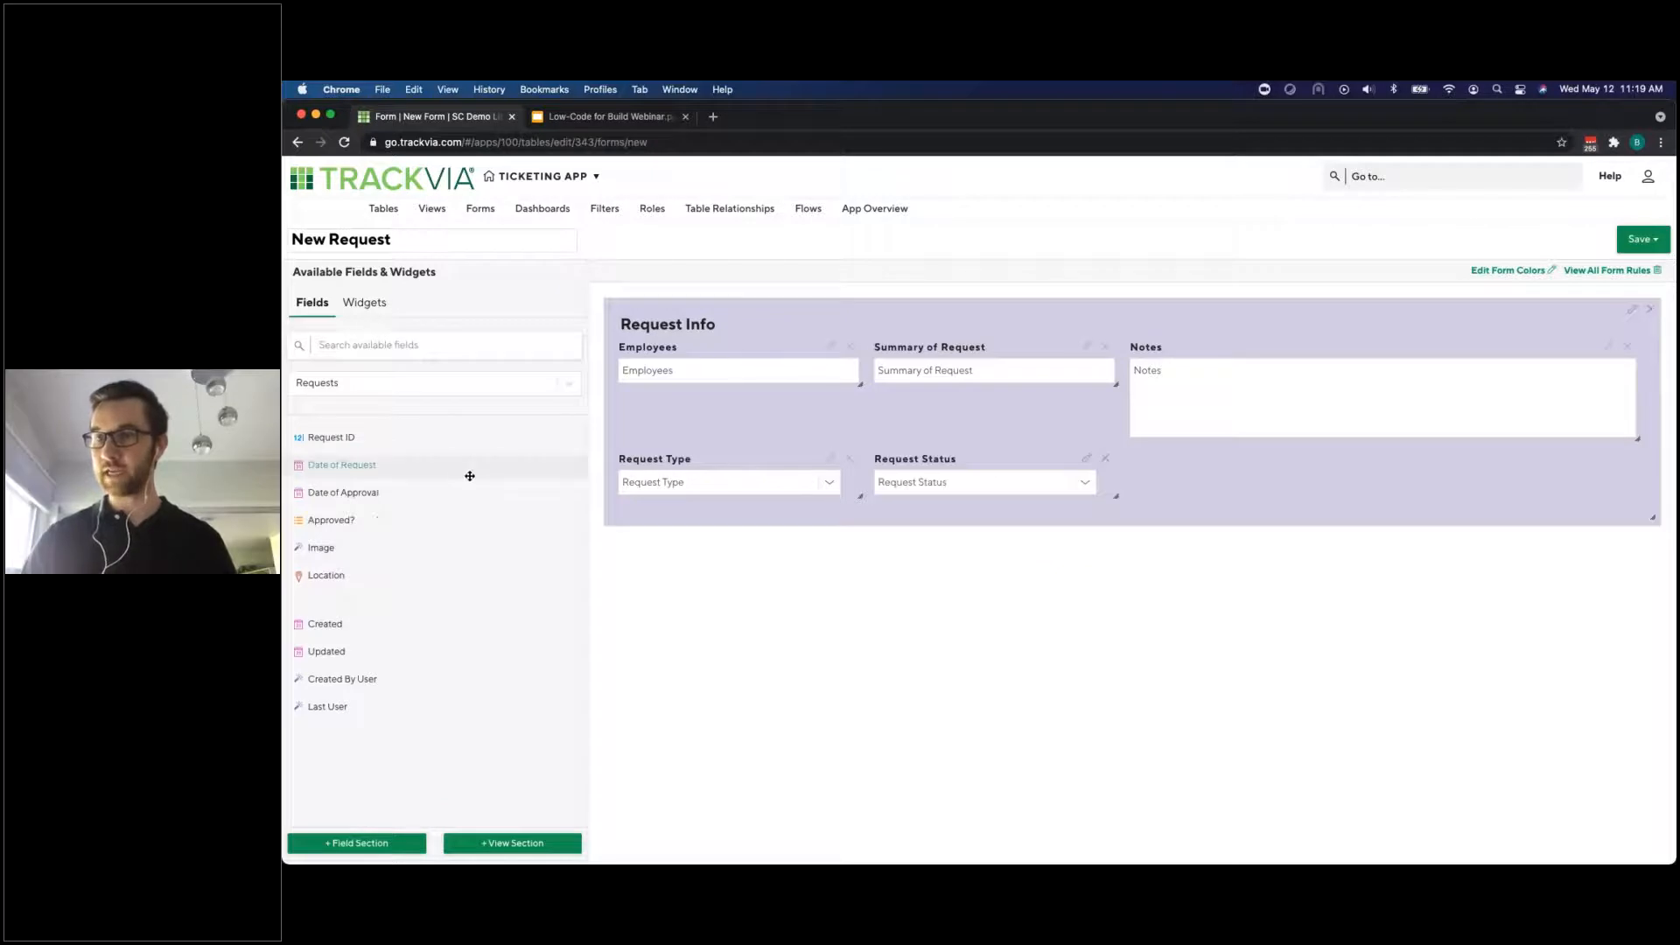
drag(375, 470, 1260, 473)
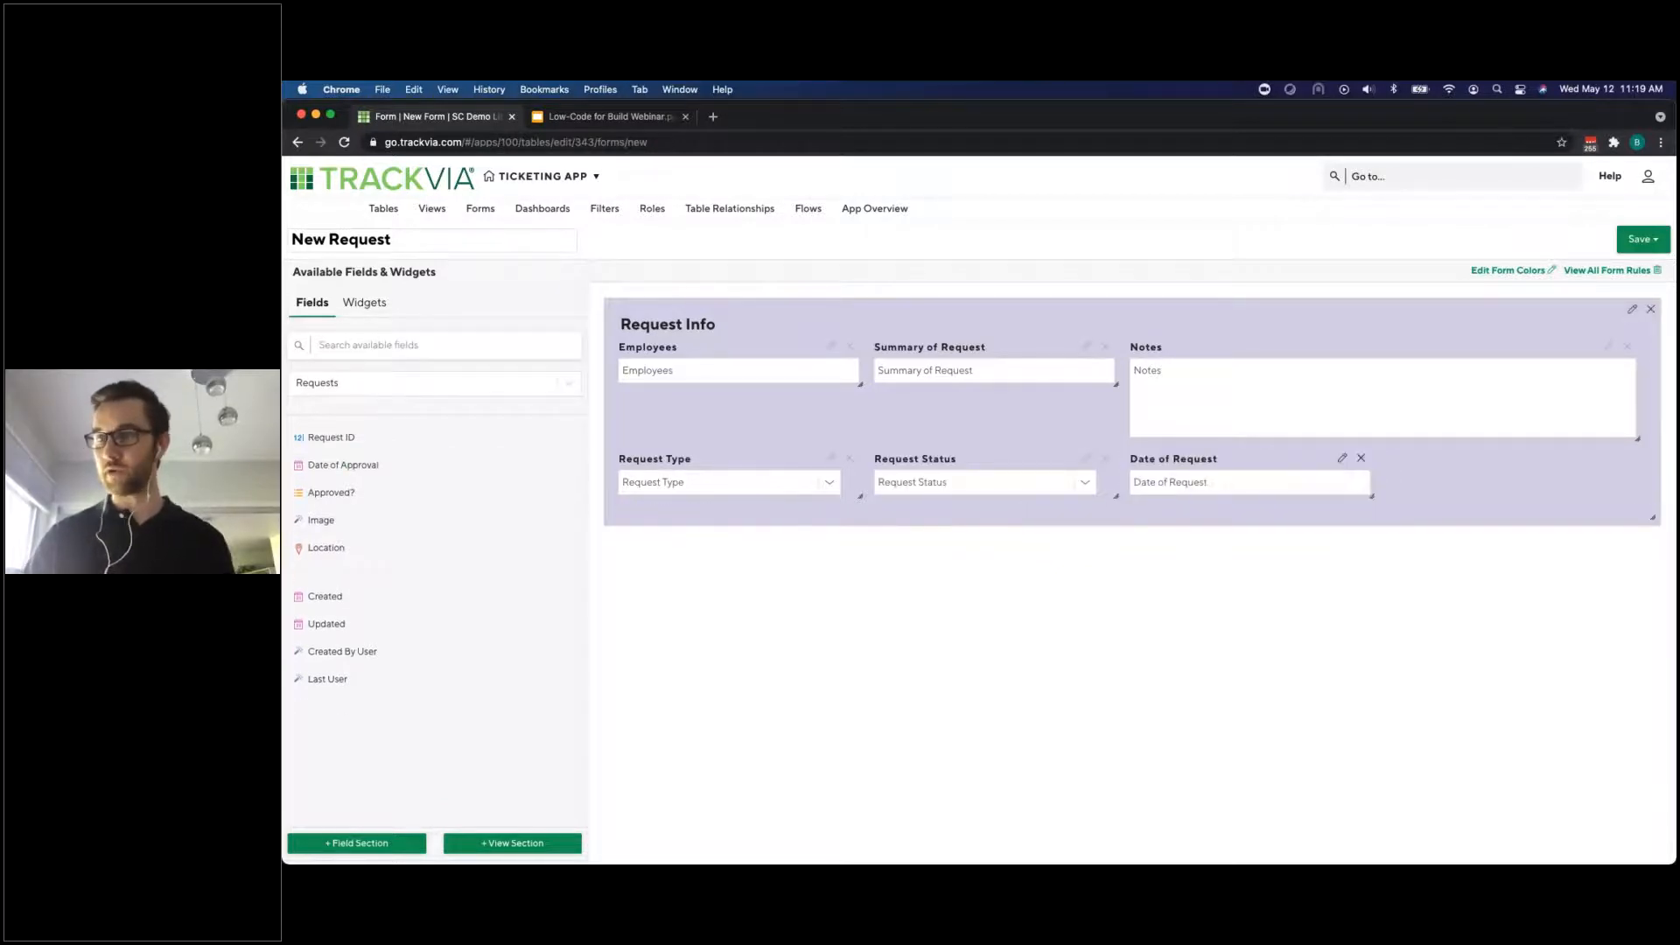
drag(378, 468, 1527, 474)
Place the Image and Location fields in a third row of Request Info, each widened to half the section's width
drag(386, 494, 739, 528)
drag(862, 553, 1126, 607)
drag(383, 485, 1229, 516)
drag(1383, 664, 1648, 663)
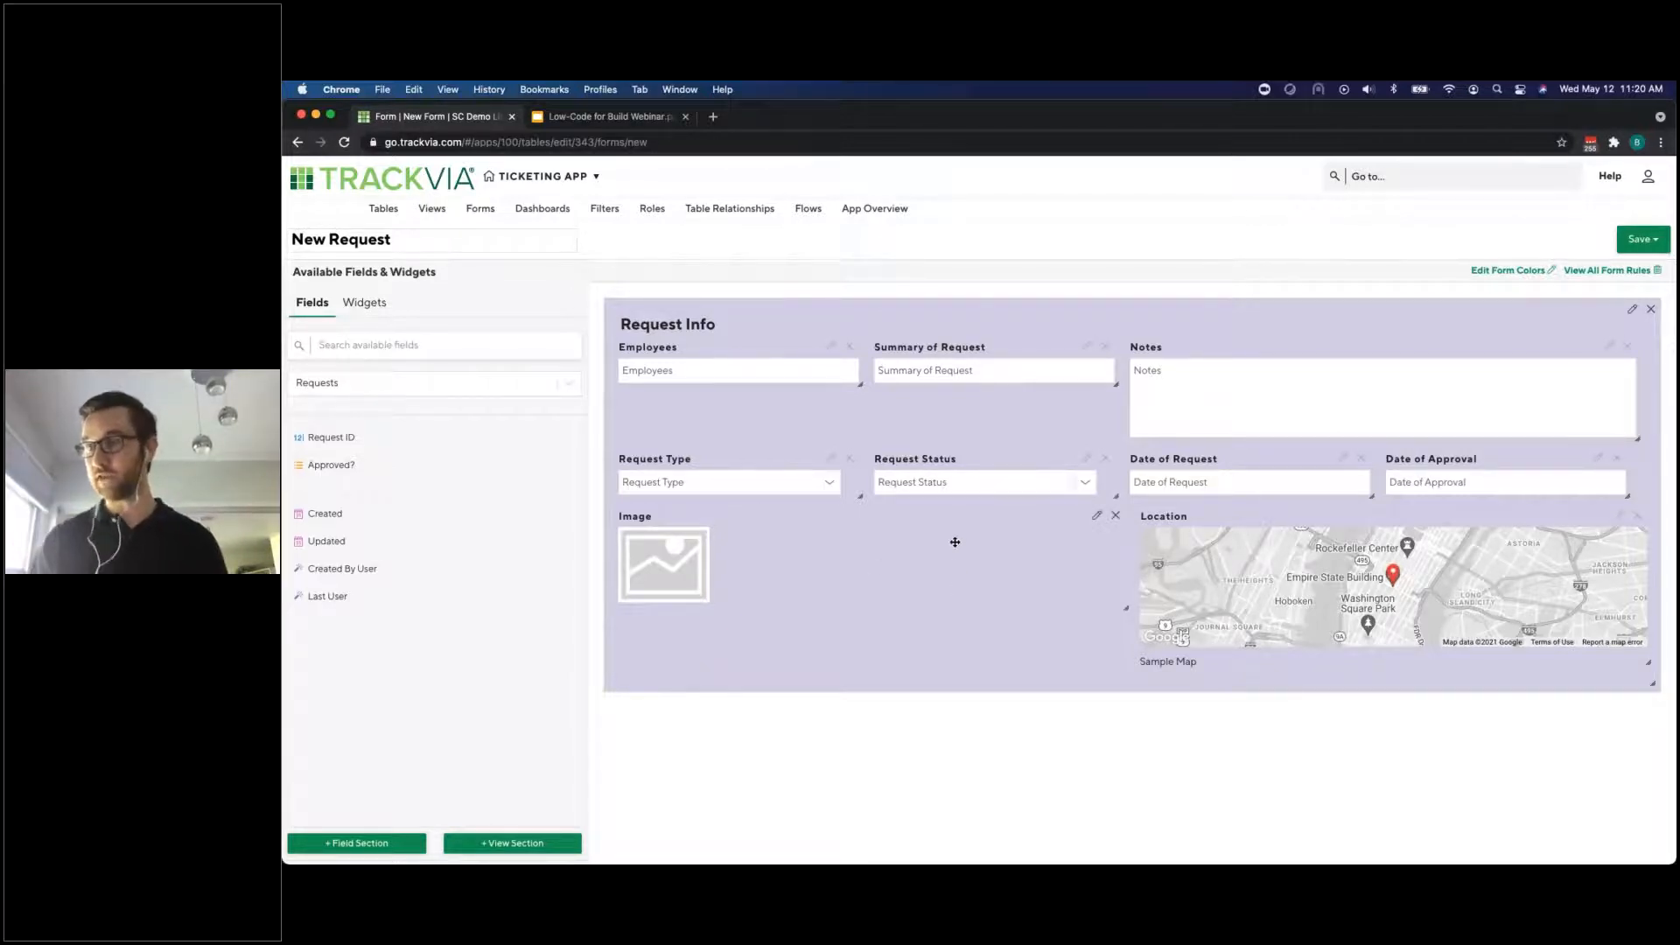
Set the default value of the Request Status field to Pending on this form
click(1087, 461)
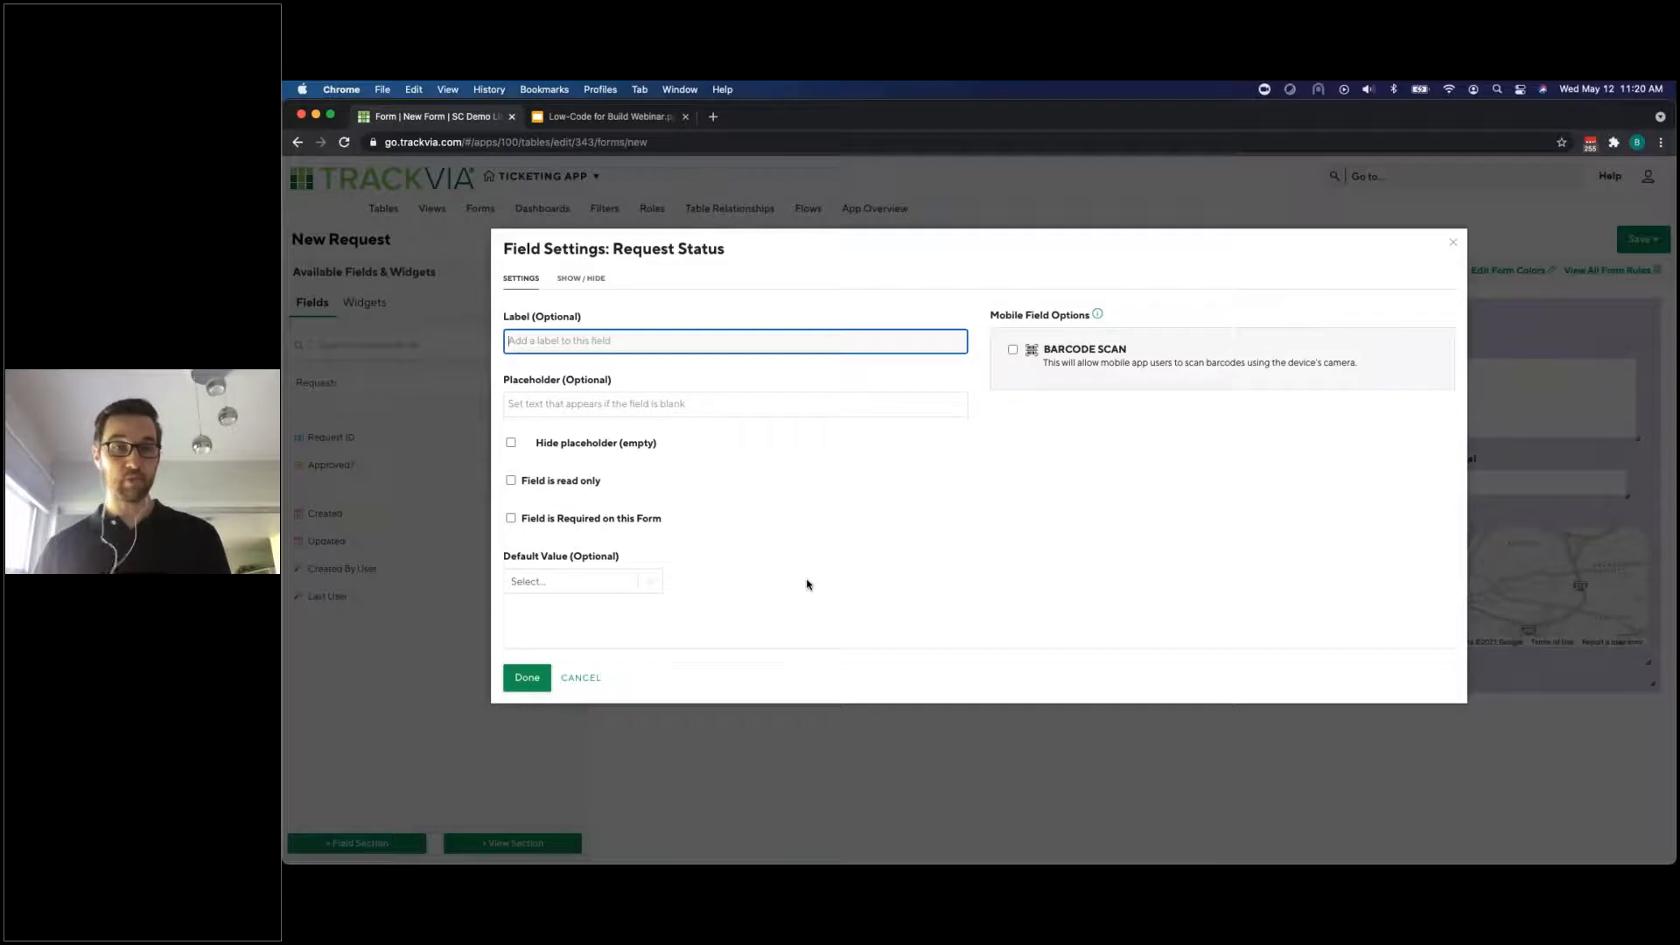
click(648, 583)
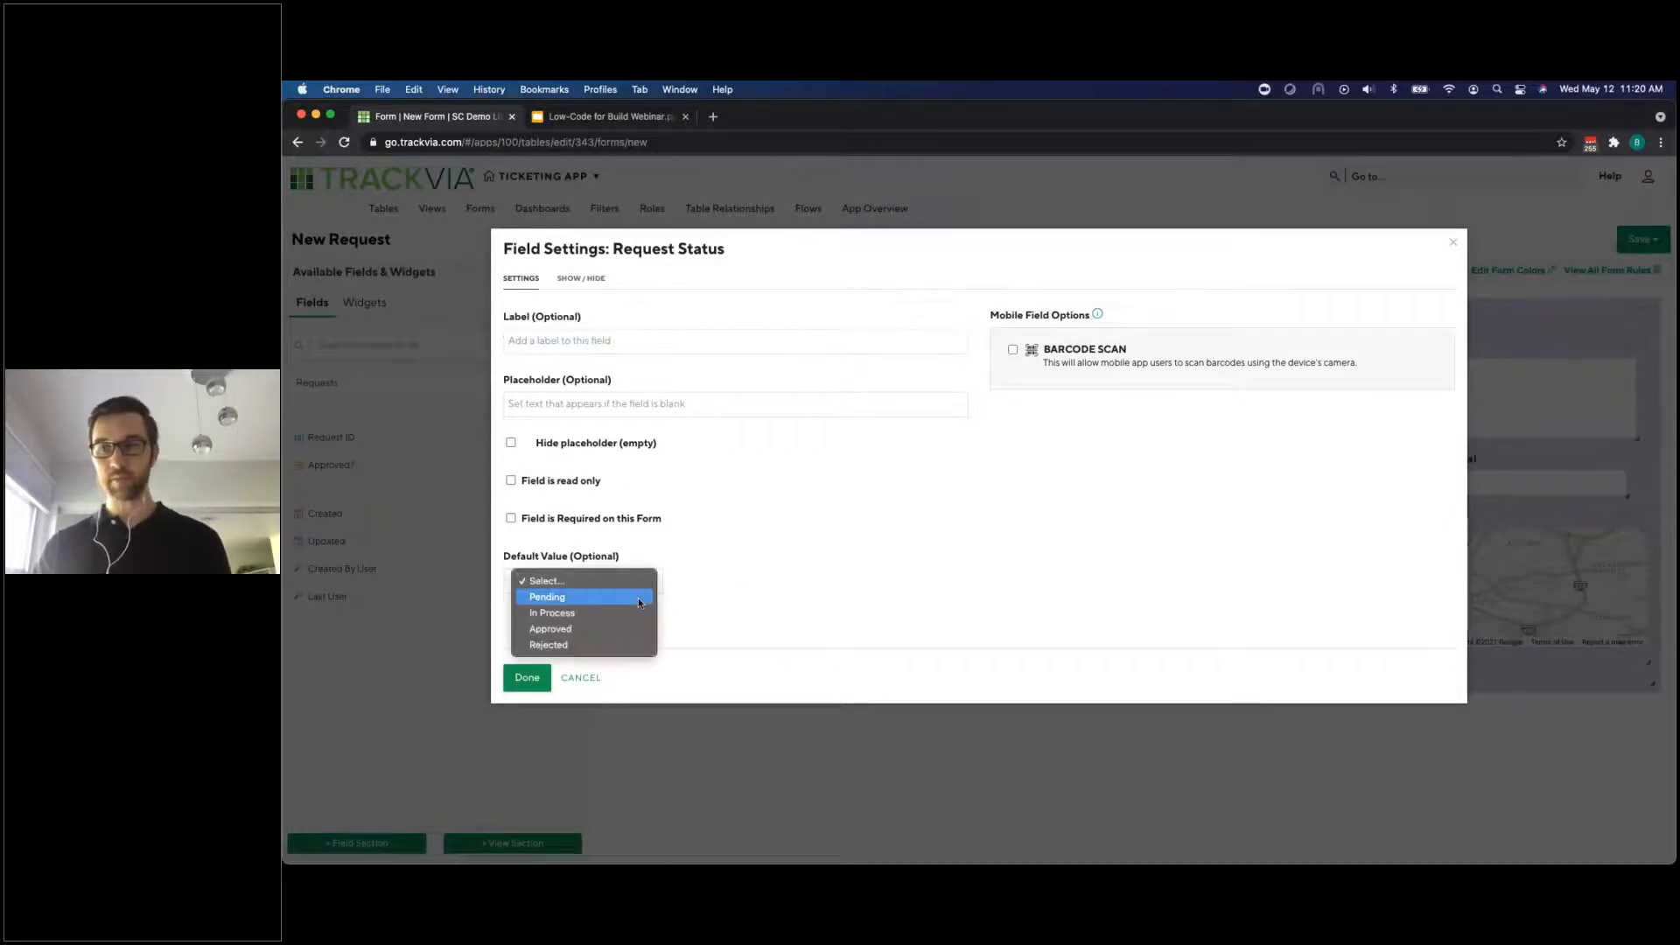
click(640, 601)
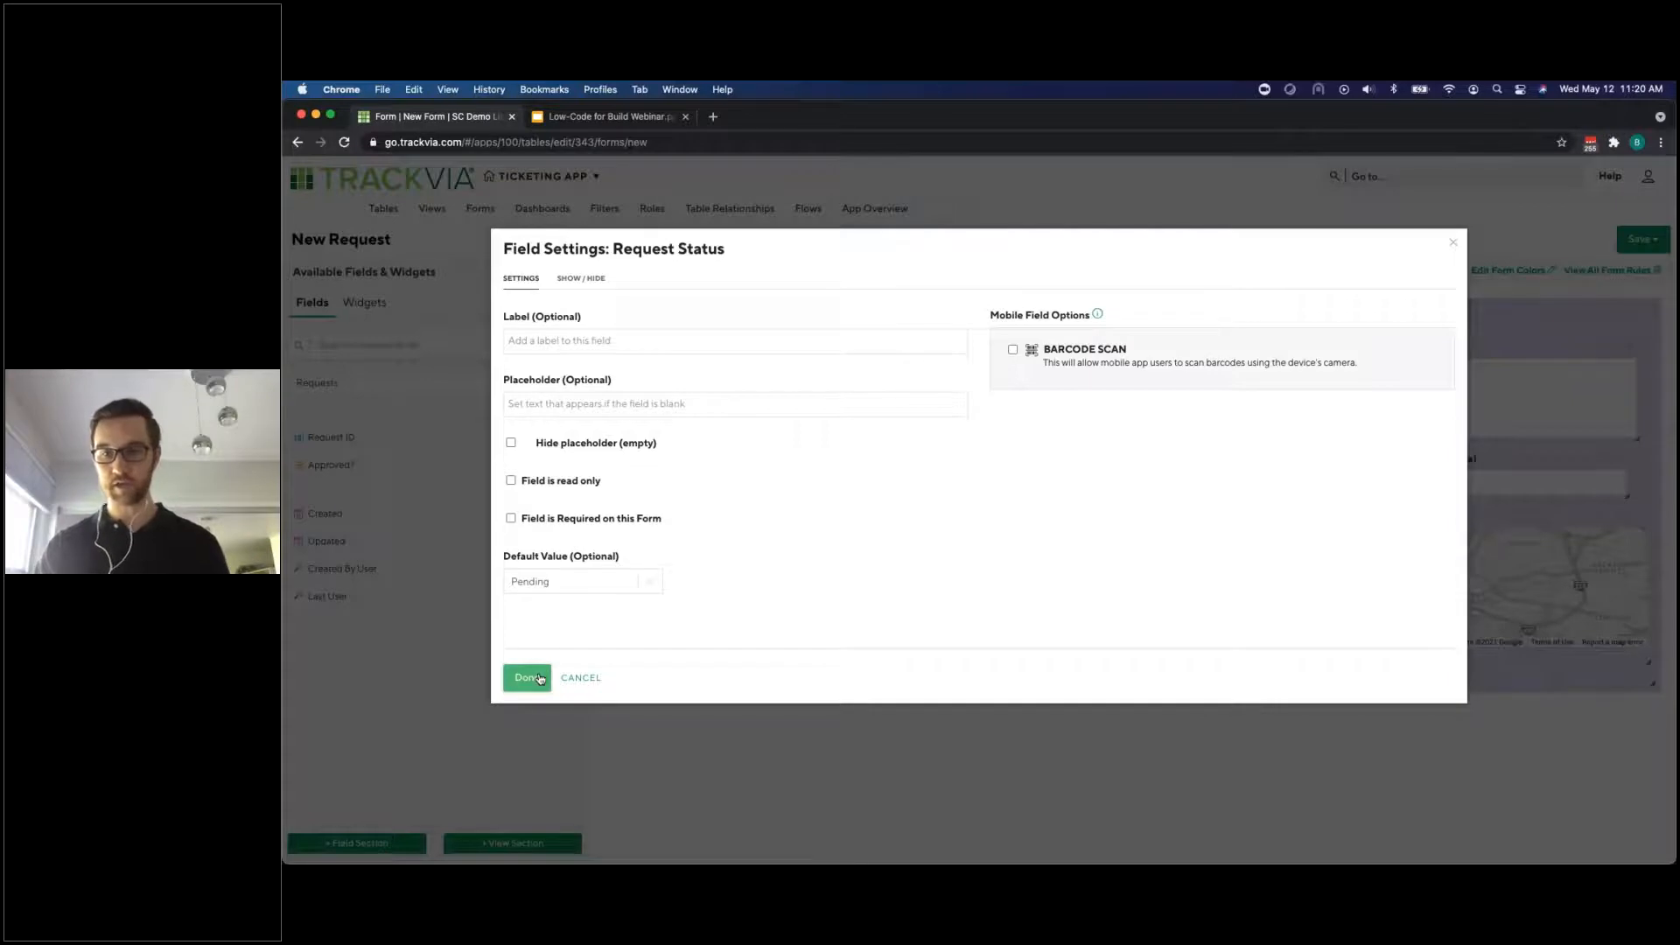
click(527, 678)
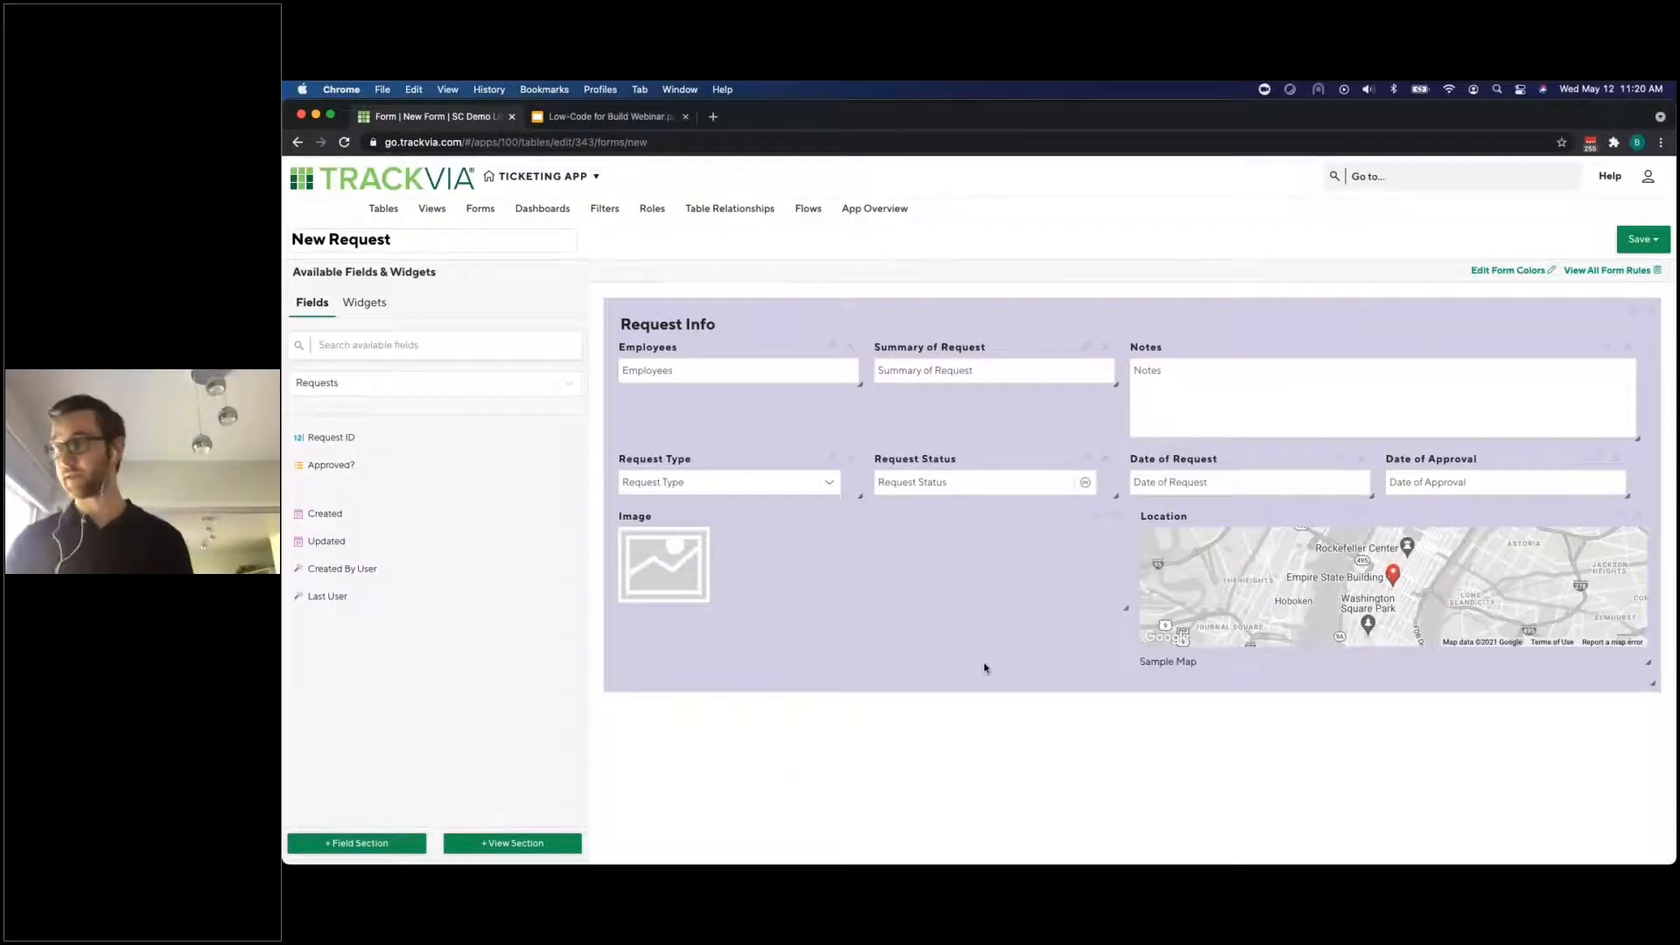
Set the default value of the Date of Request field to Now and save the New Request form
click(1341, 460)
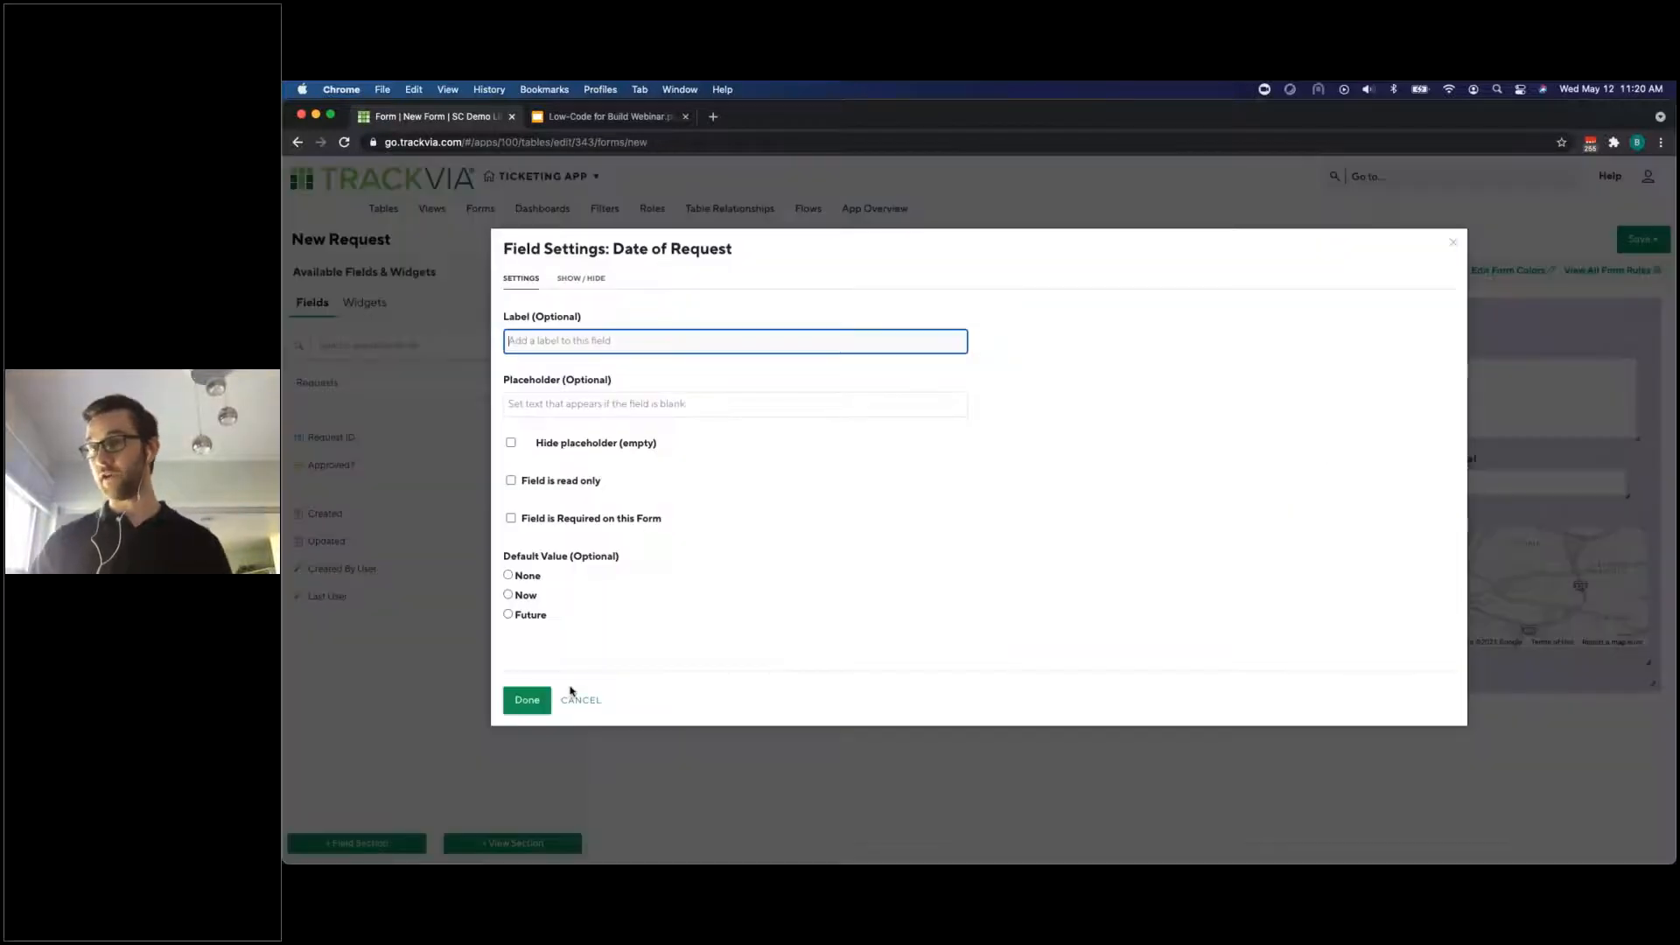
click(517, 595)
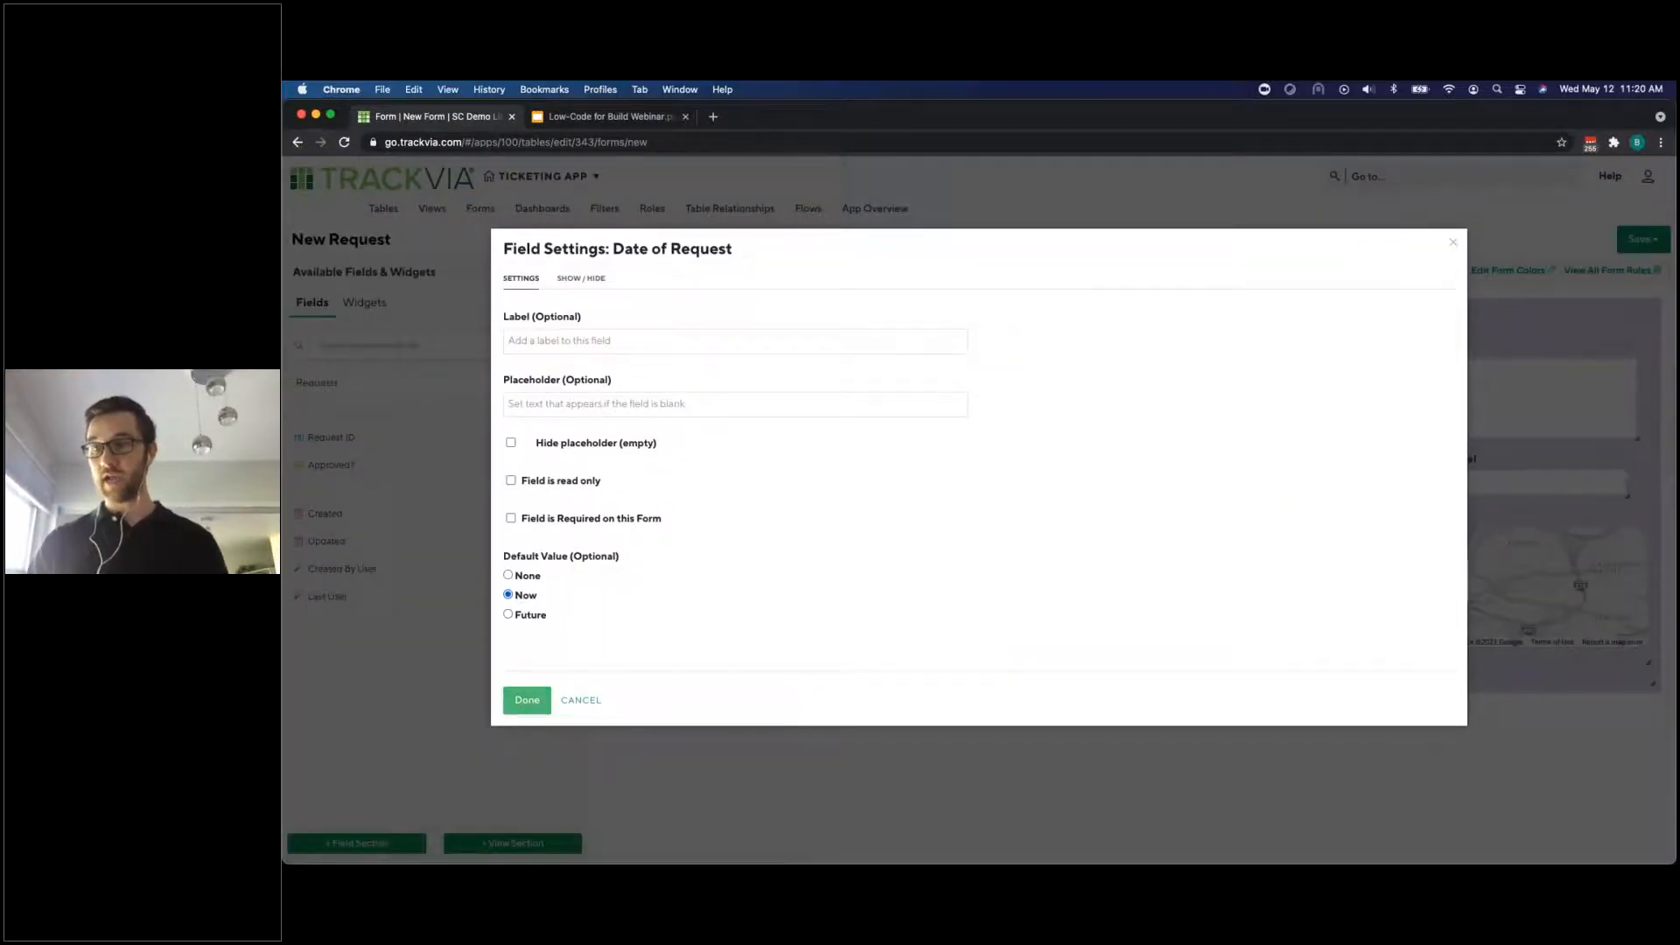
click(527, 699)
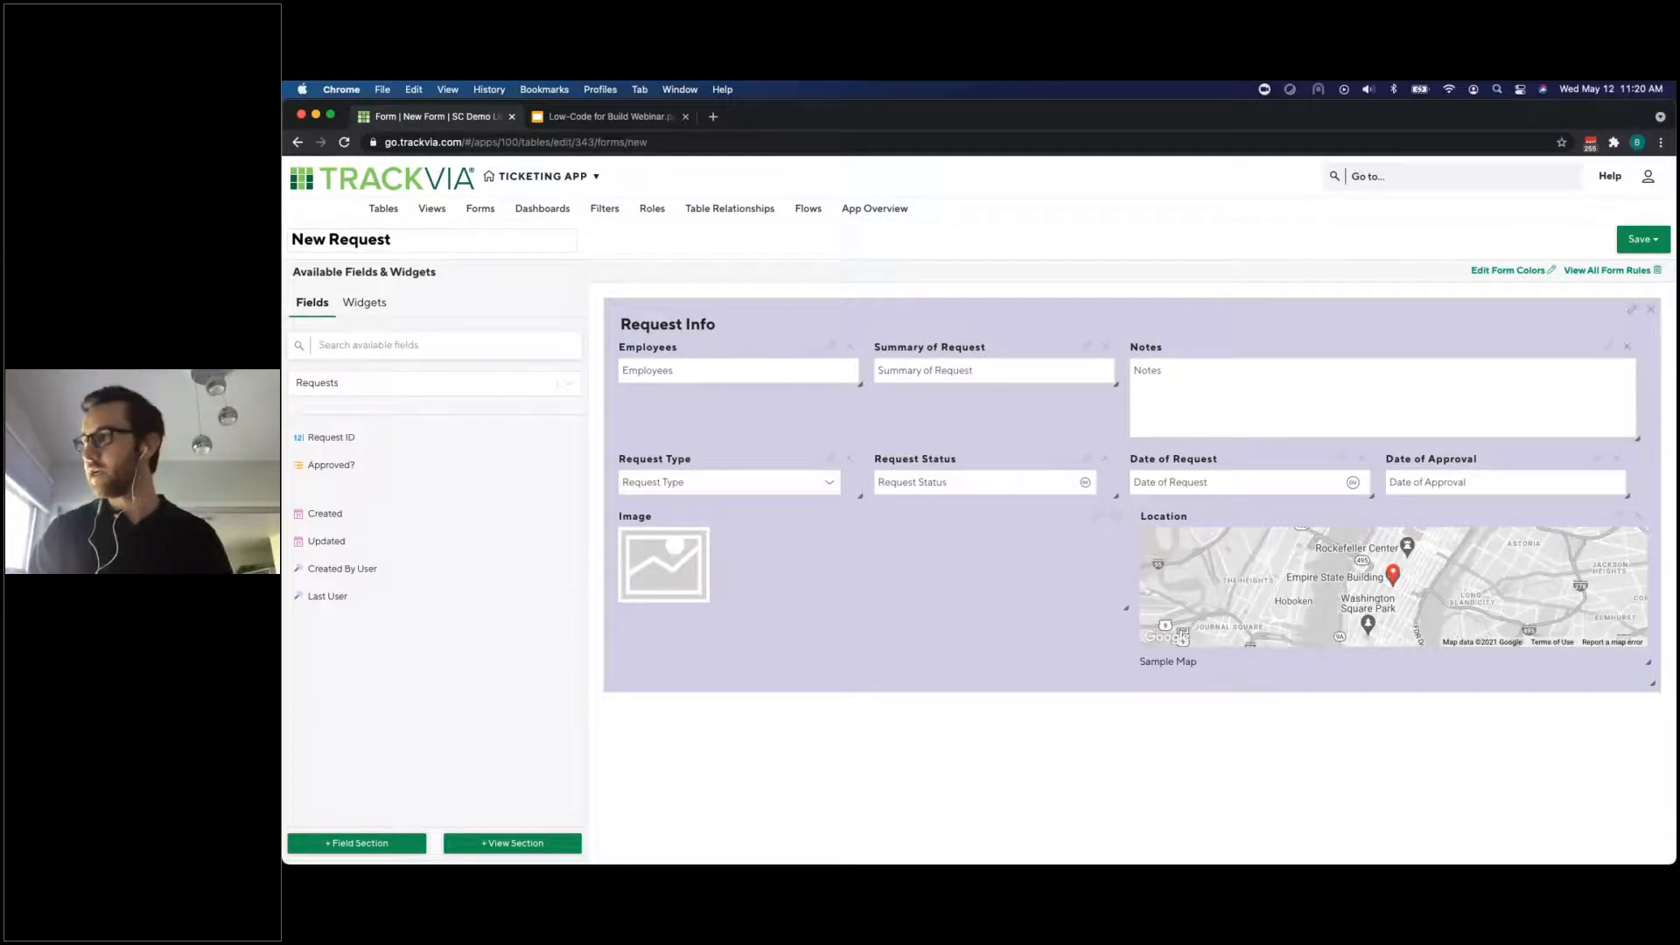
click(1617, 234)
click(1633, 262)
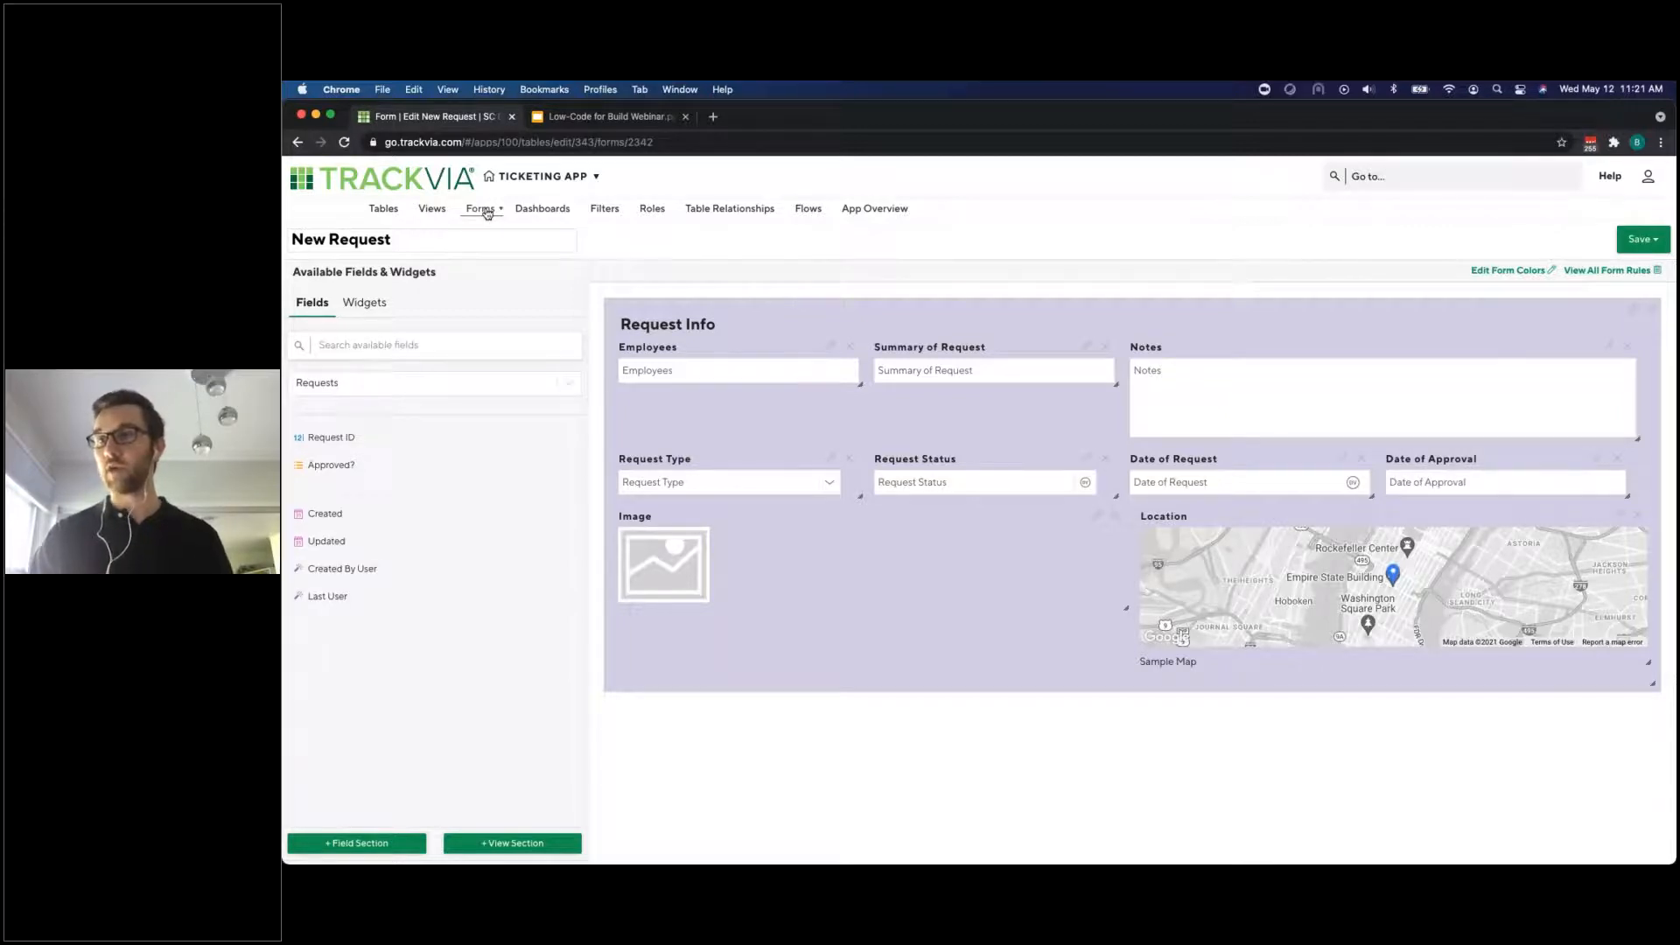
Save a copy of the New Request form as Request Approval Form
click(1641, 238)
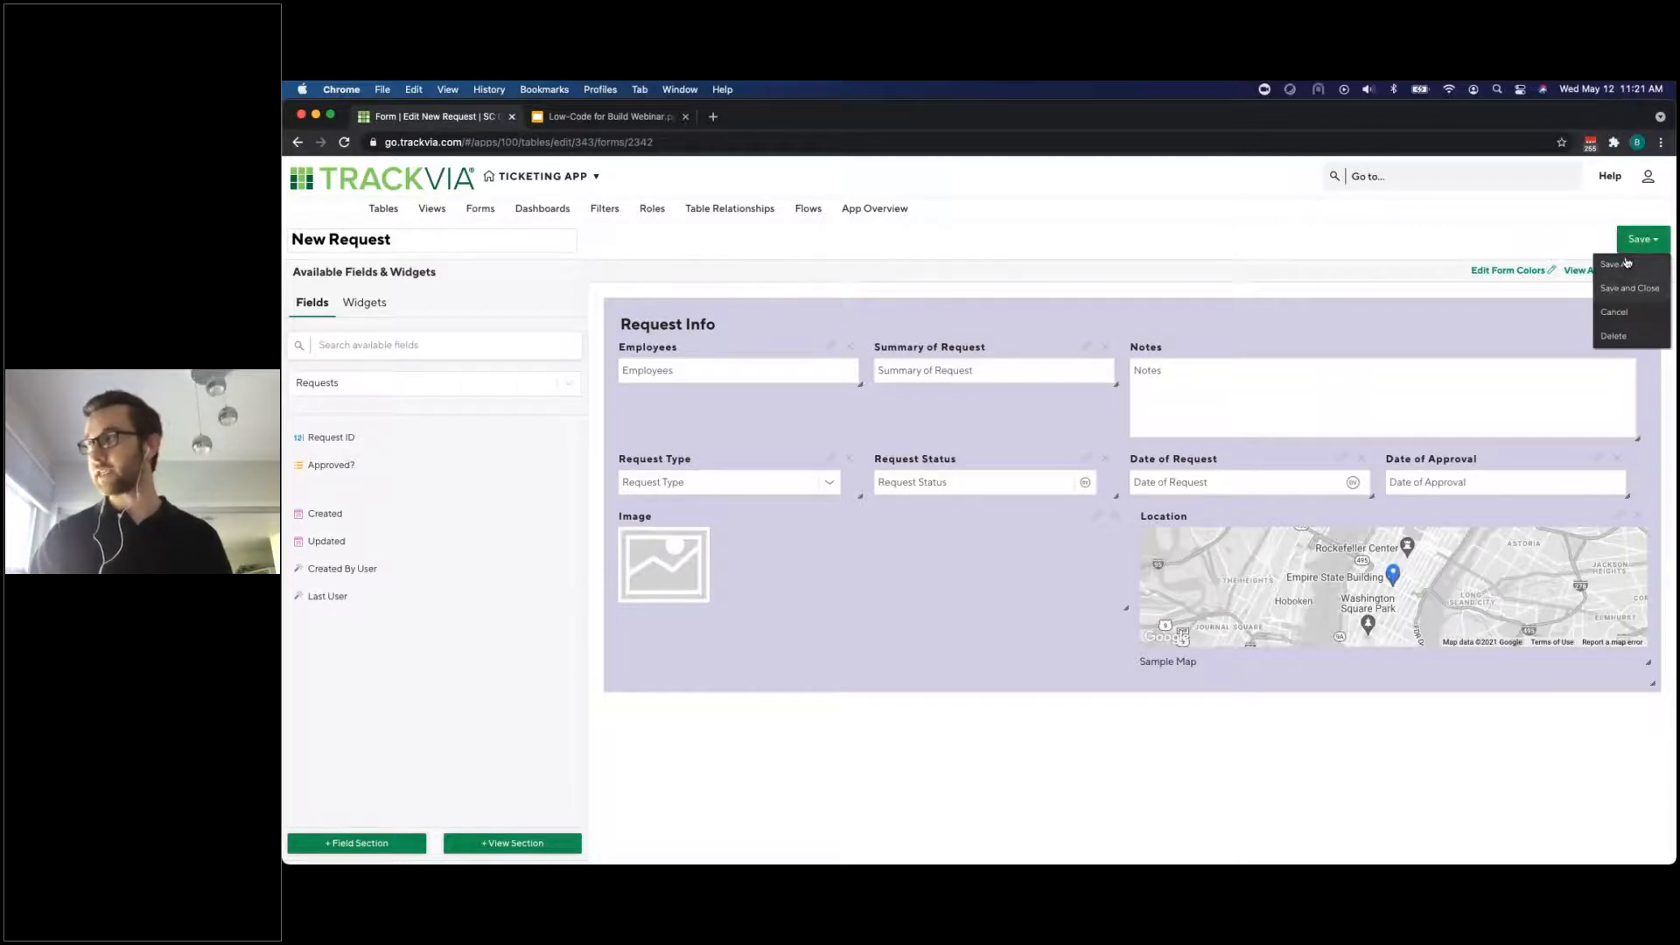
click(1617, 264)
click(909, 326)
key(super+a)
text(Request Approval Form)
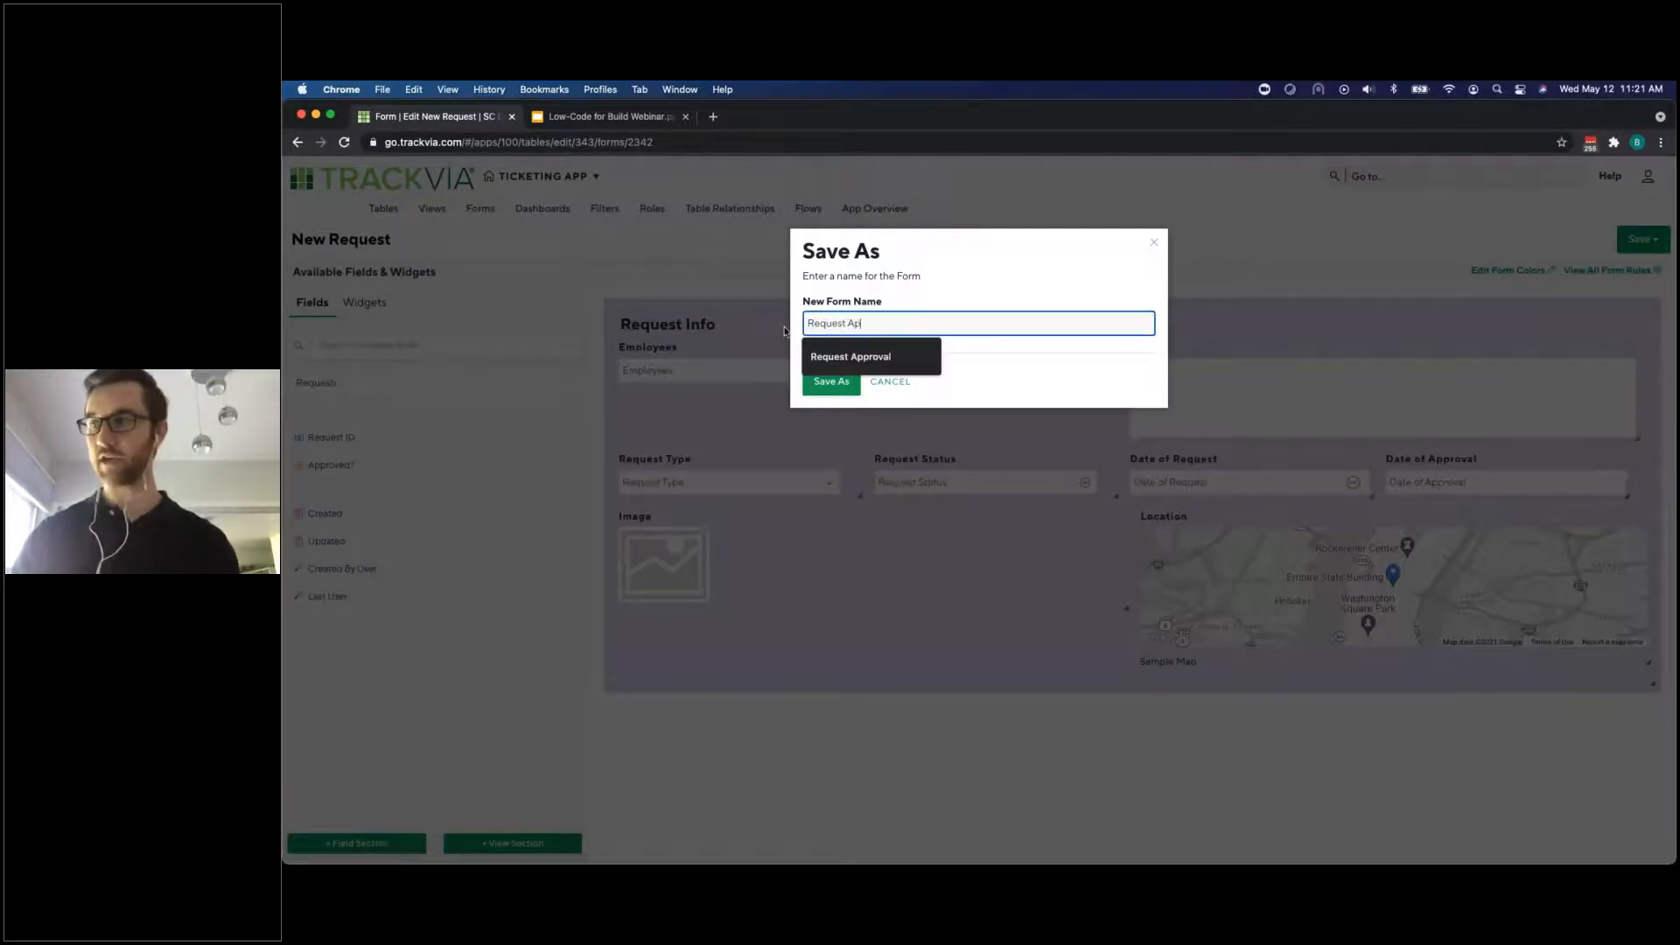
click(810, 387)
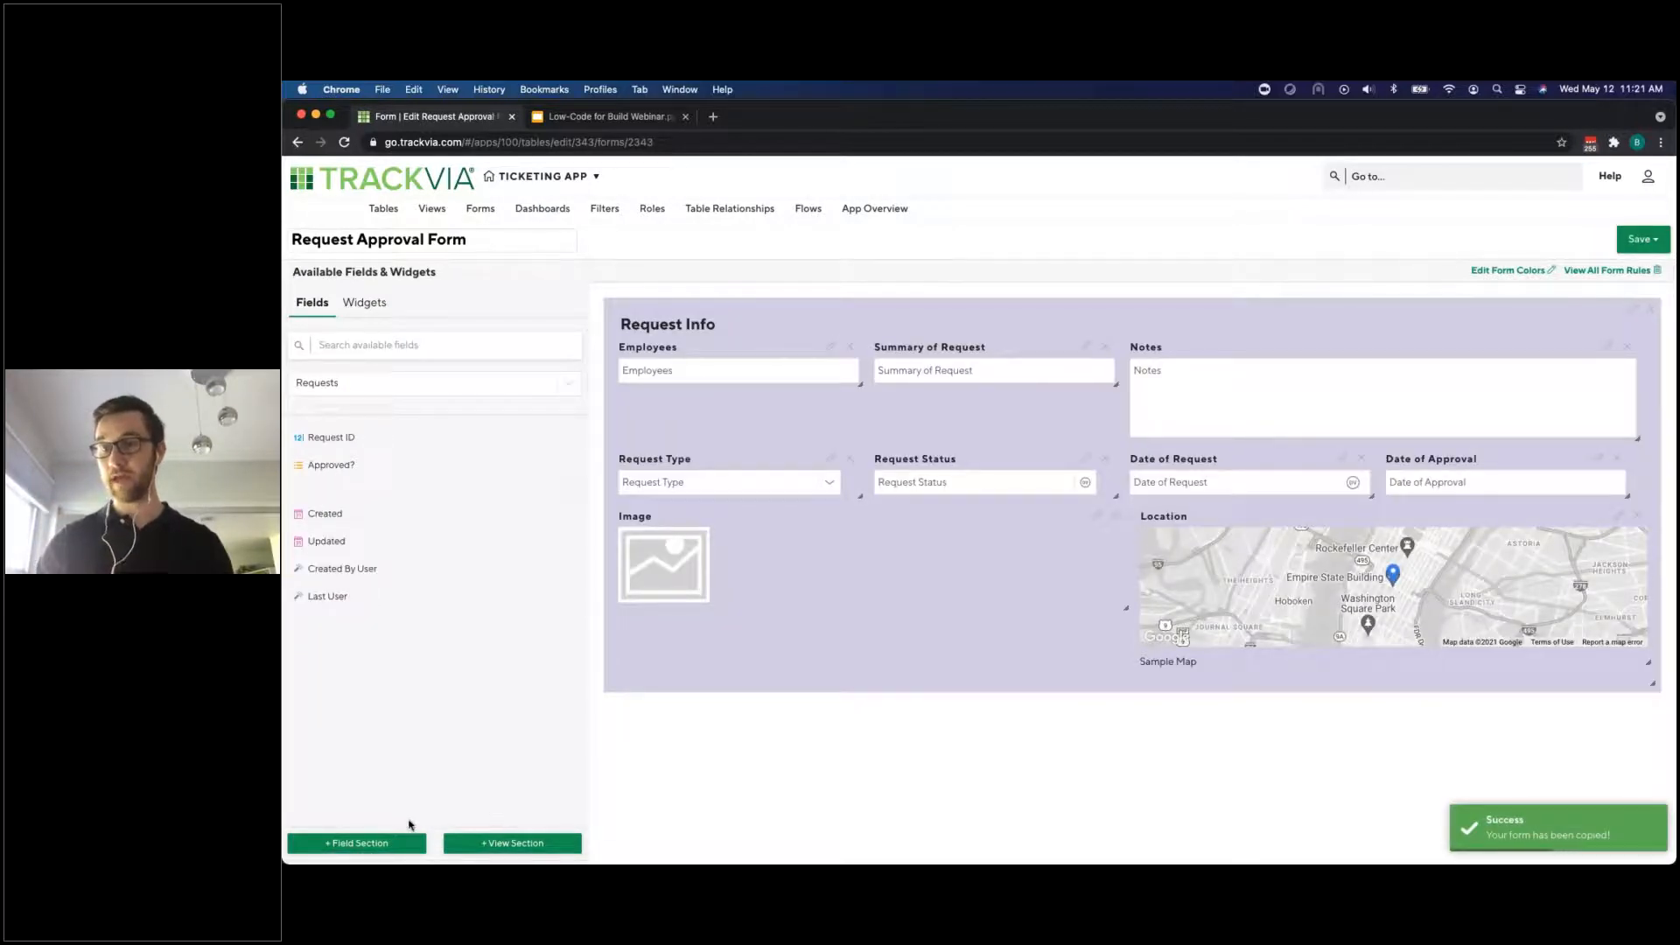
Add a field section below Request Info titled Approve or Deny Request
click(372, 844)
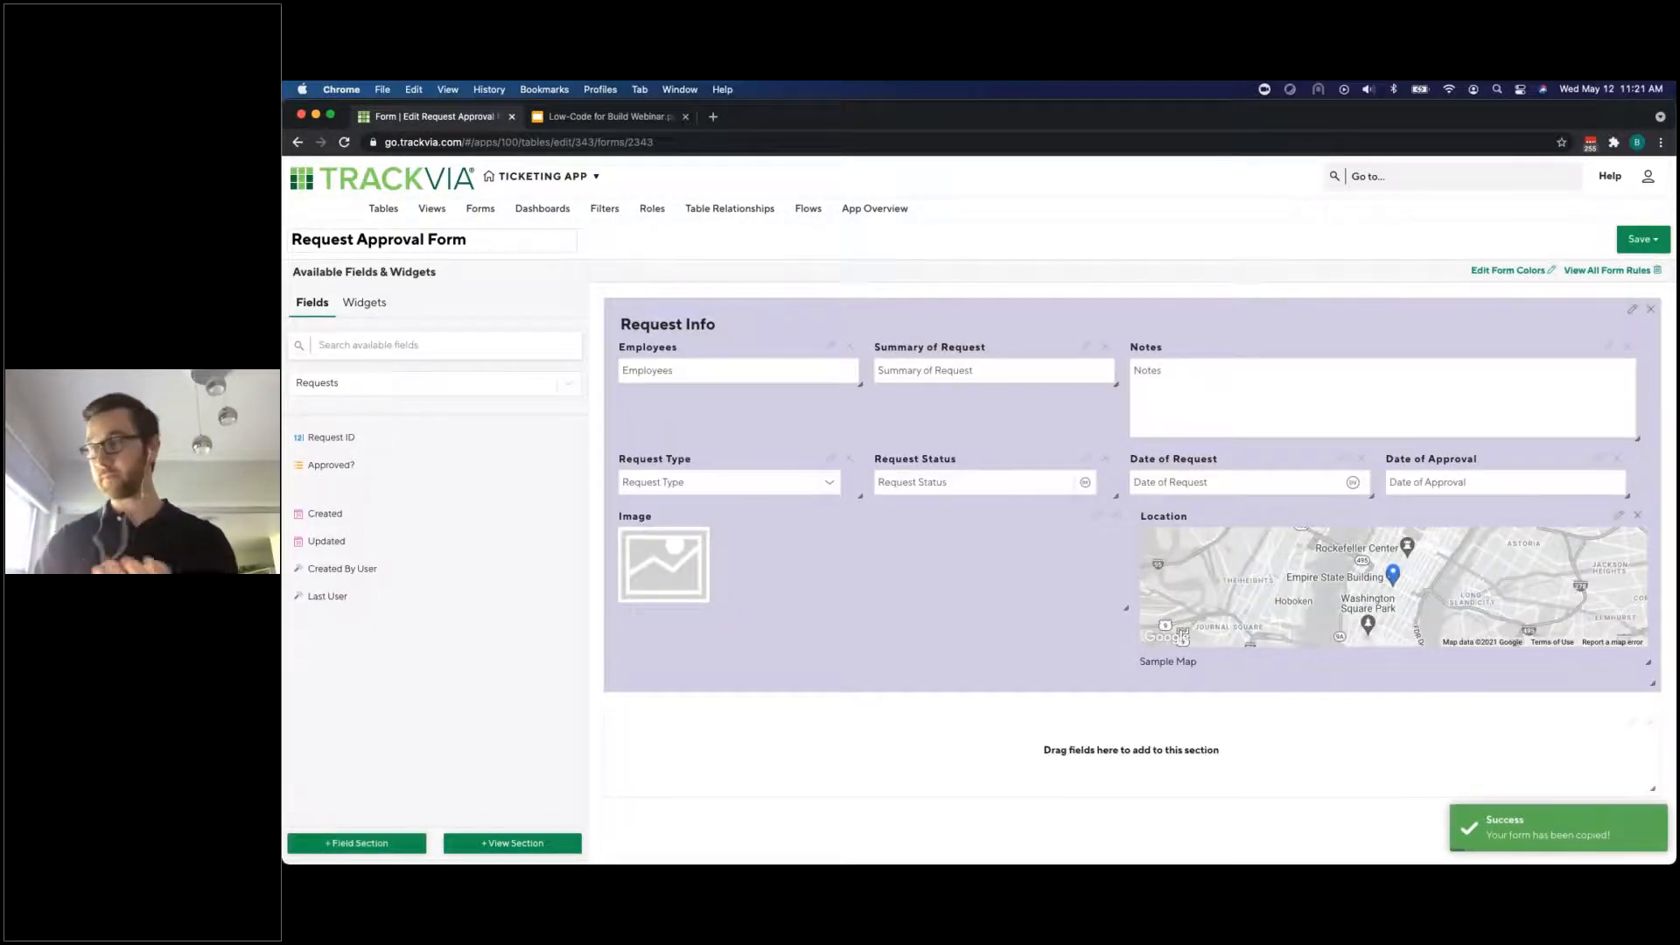
click(1650, 722)
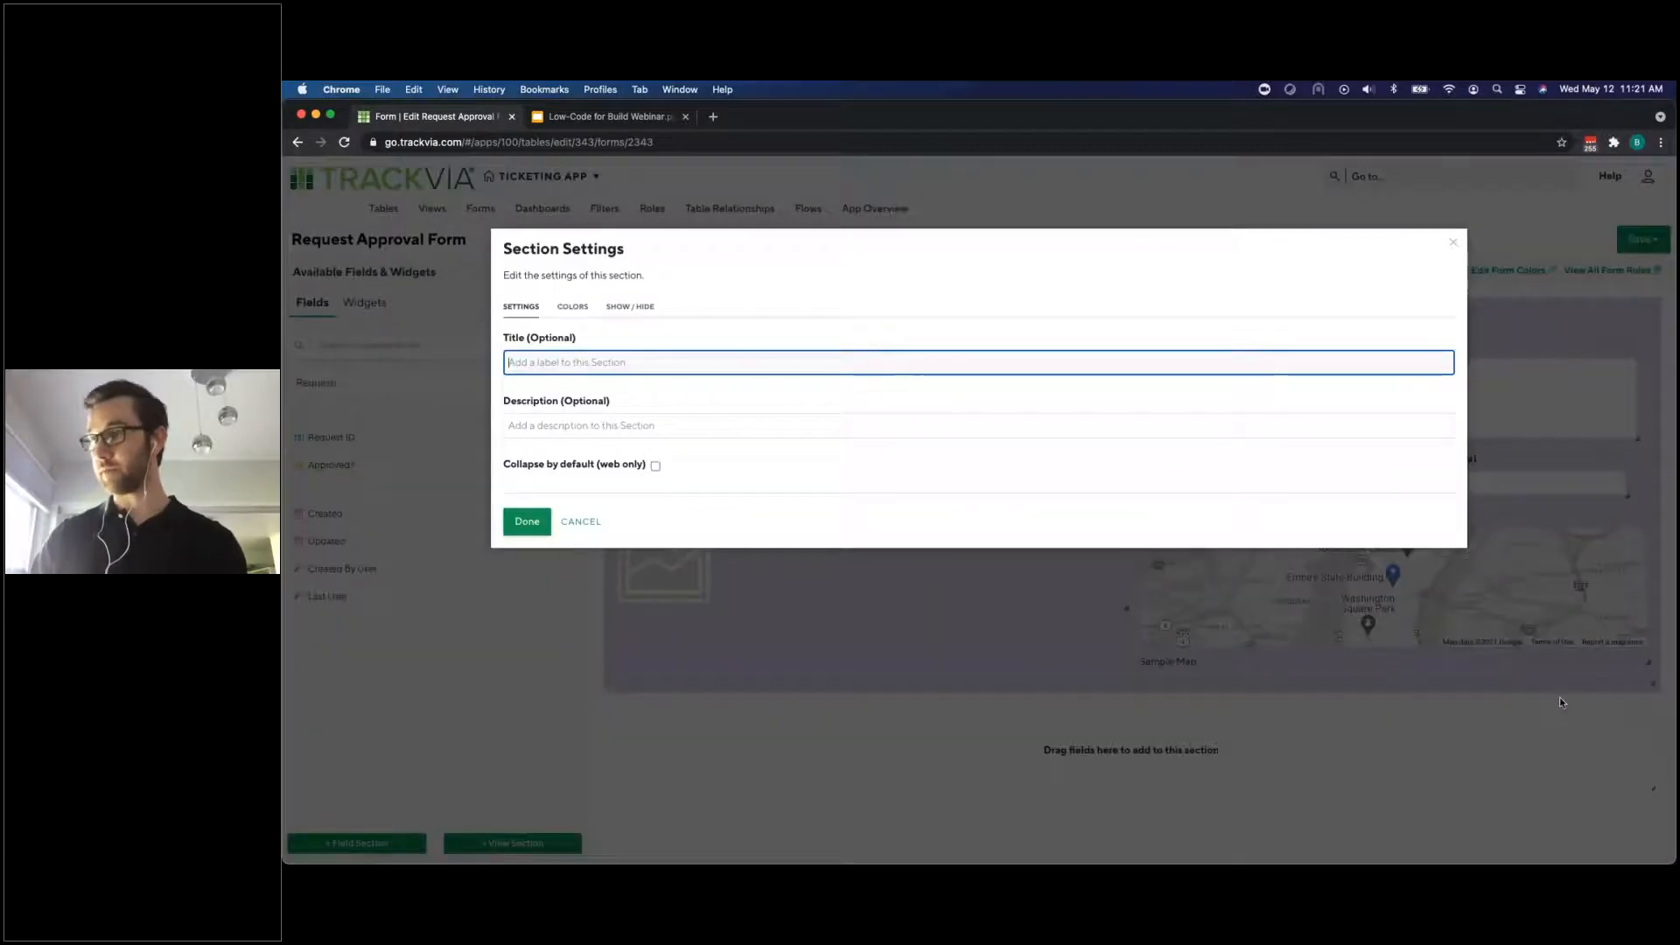
text(Approv)
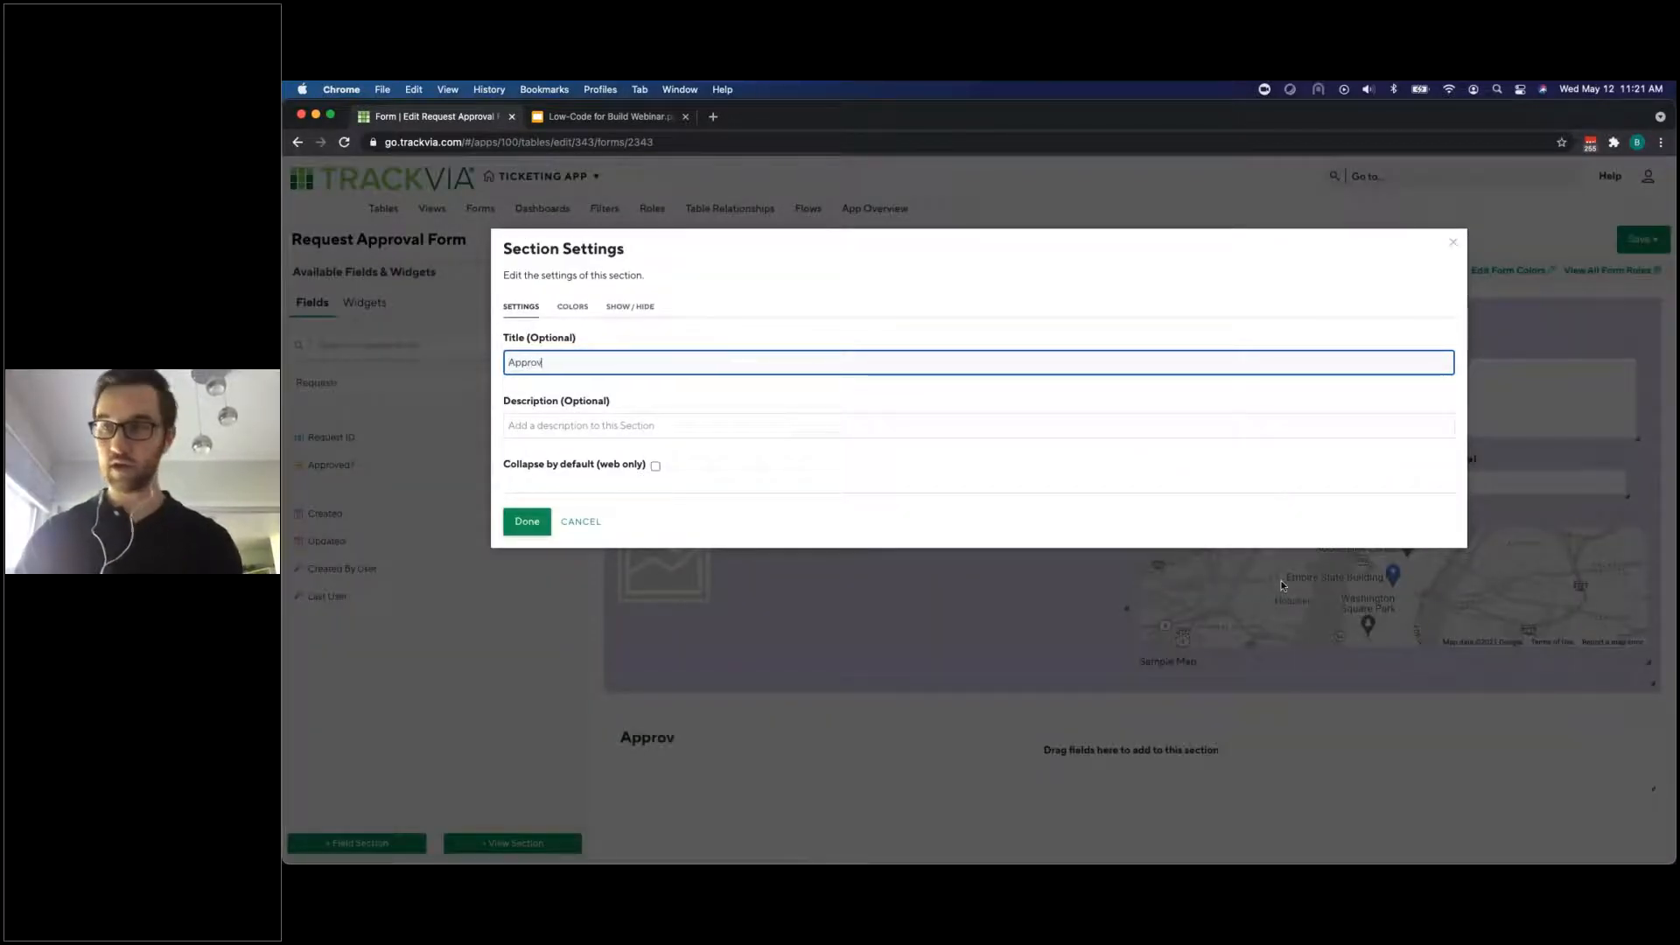
text(e or Deny )
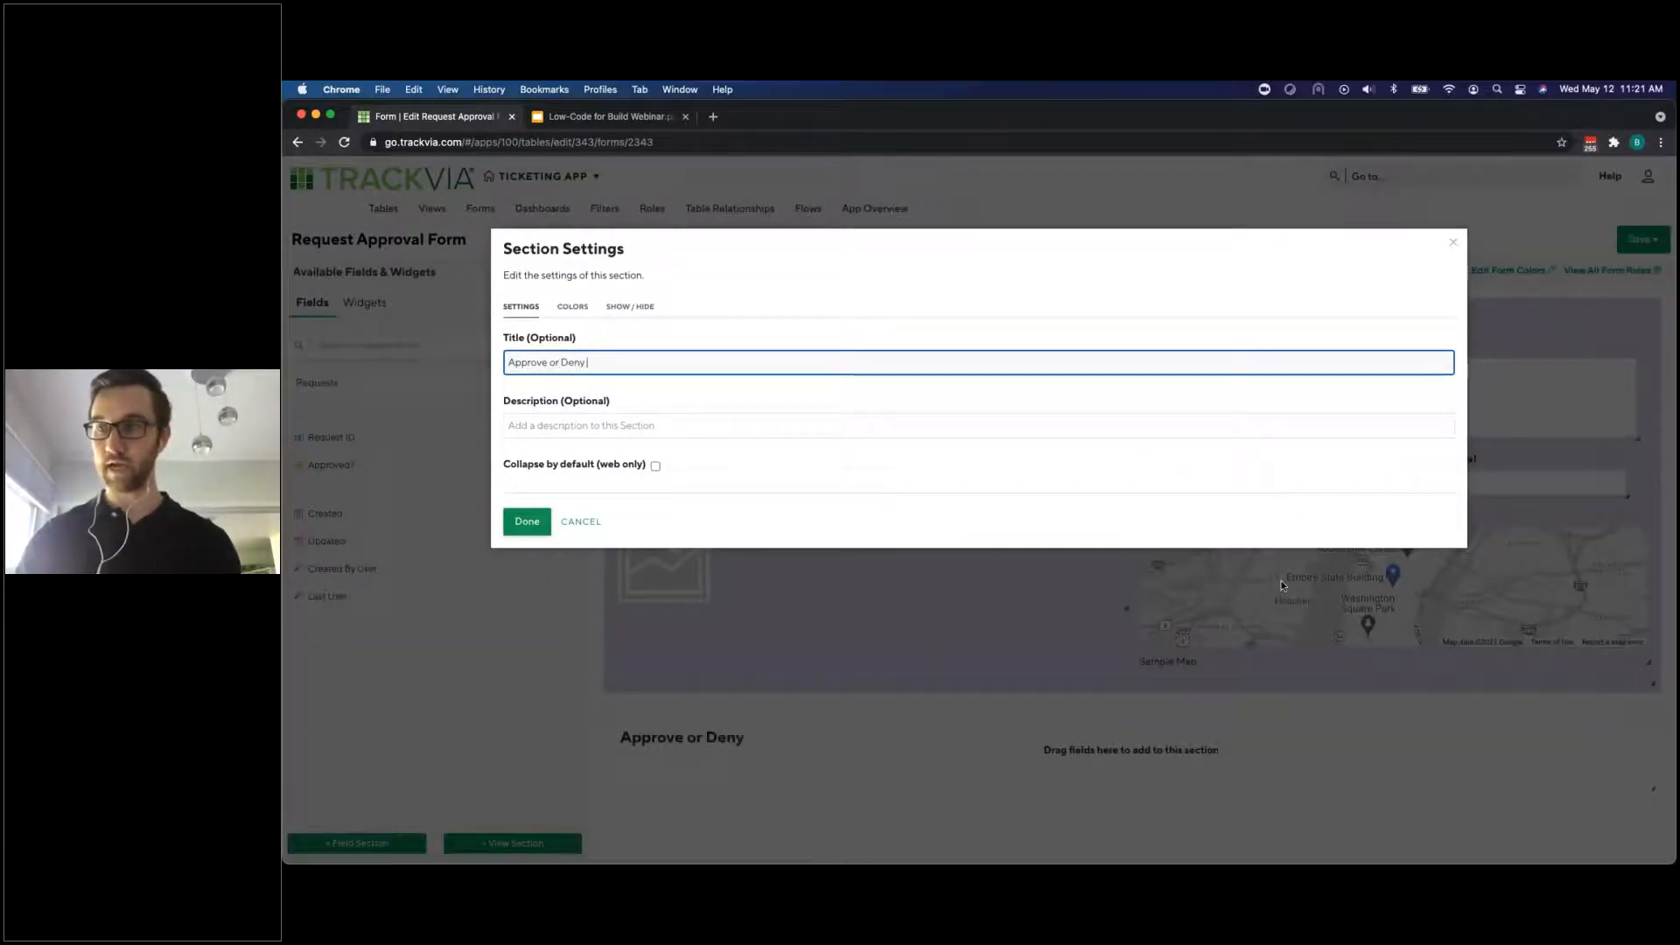
text(Request)
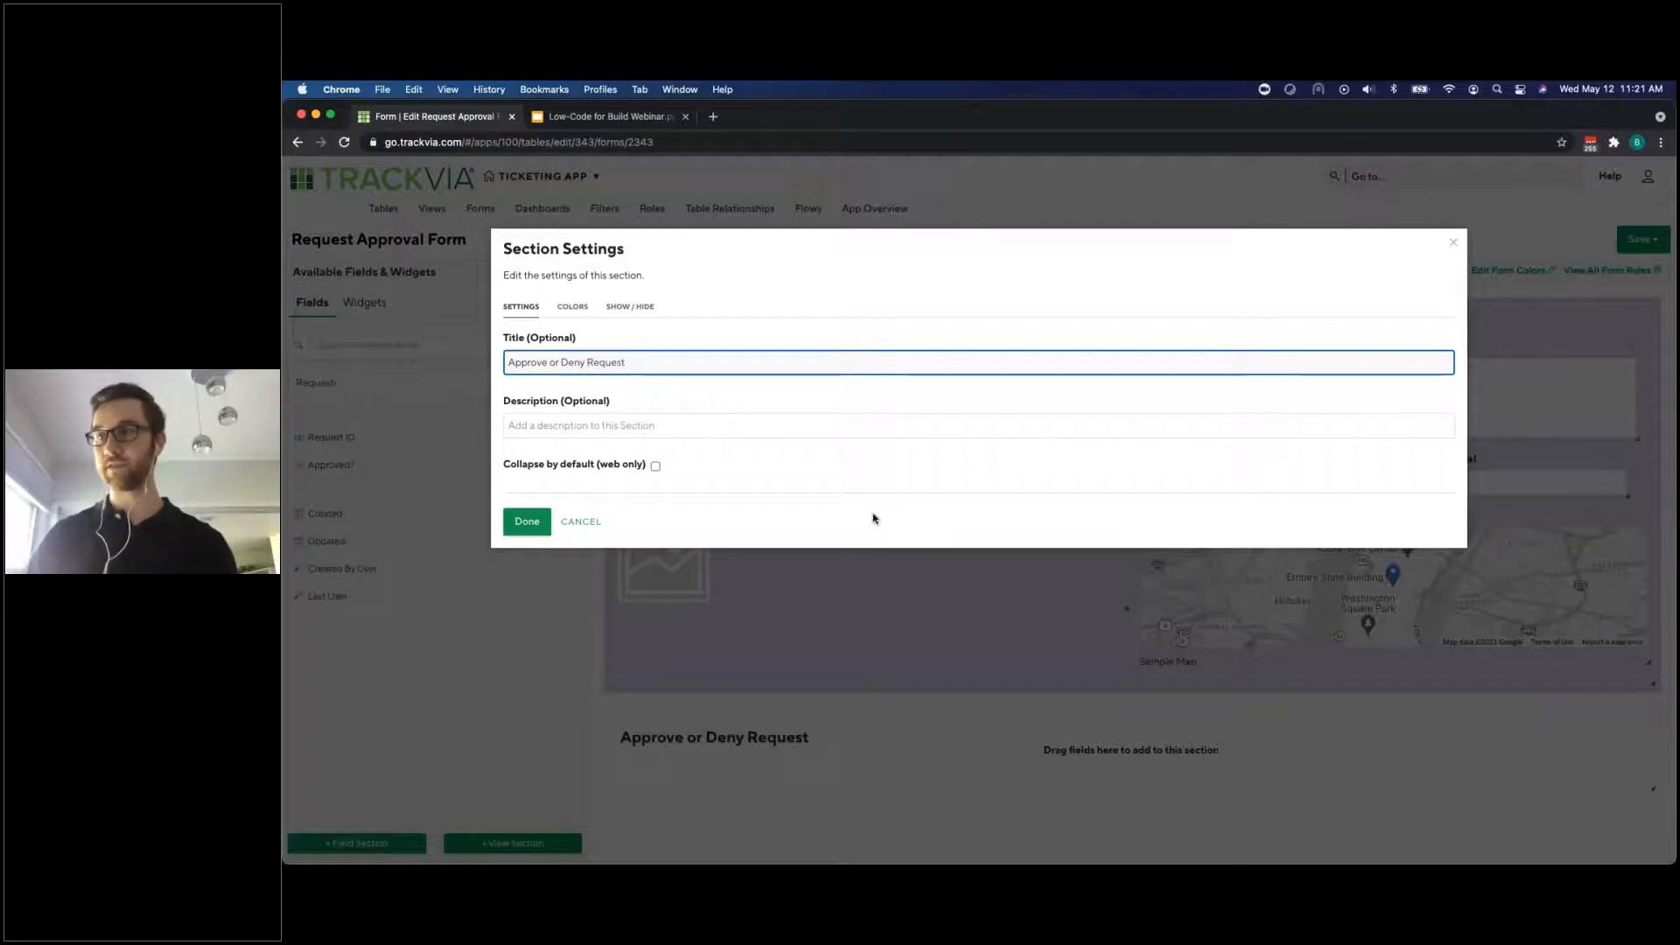
Give the Approve or Deny Request section a light blue background and apply its section settings
click(574, 312)
click(609, 430)
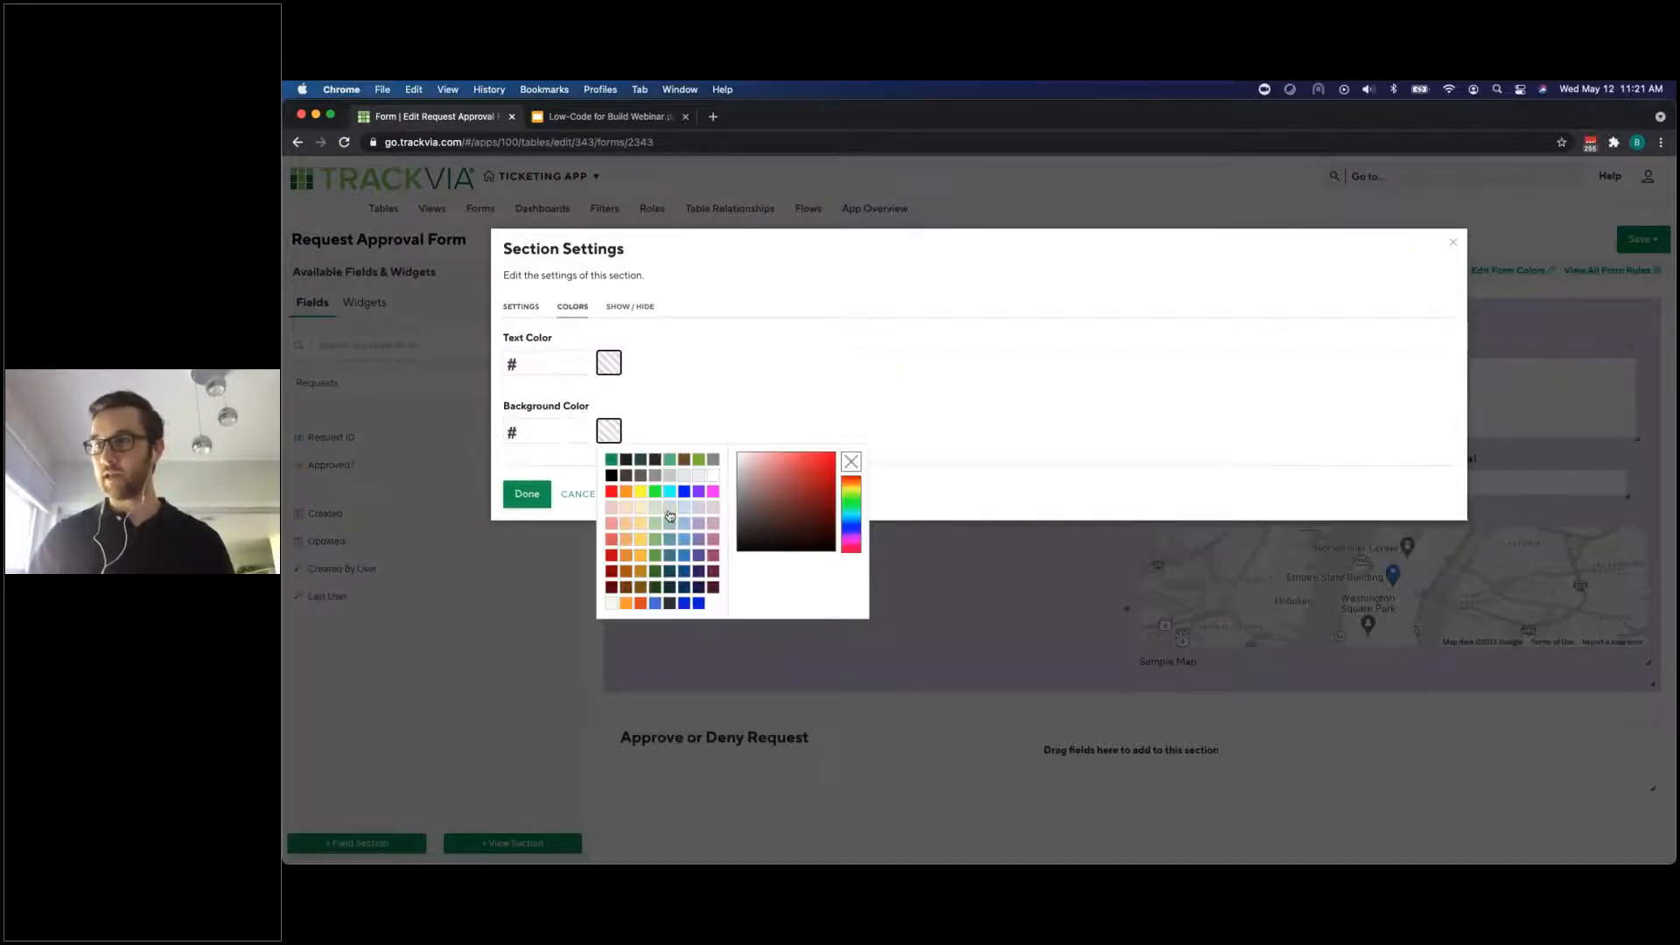
click(683, 507)
click(527, 493)
Place the Approved? field with a spacer beside it in the Approve or Deny Request section and save the form
drag(354, 466, 853, 798)
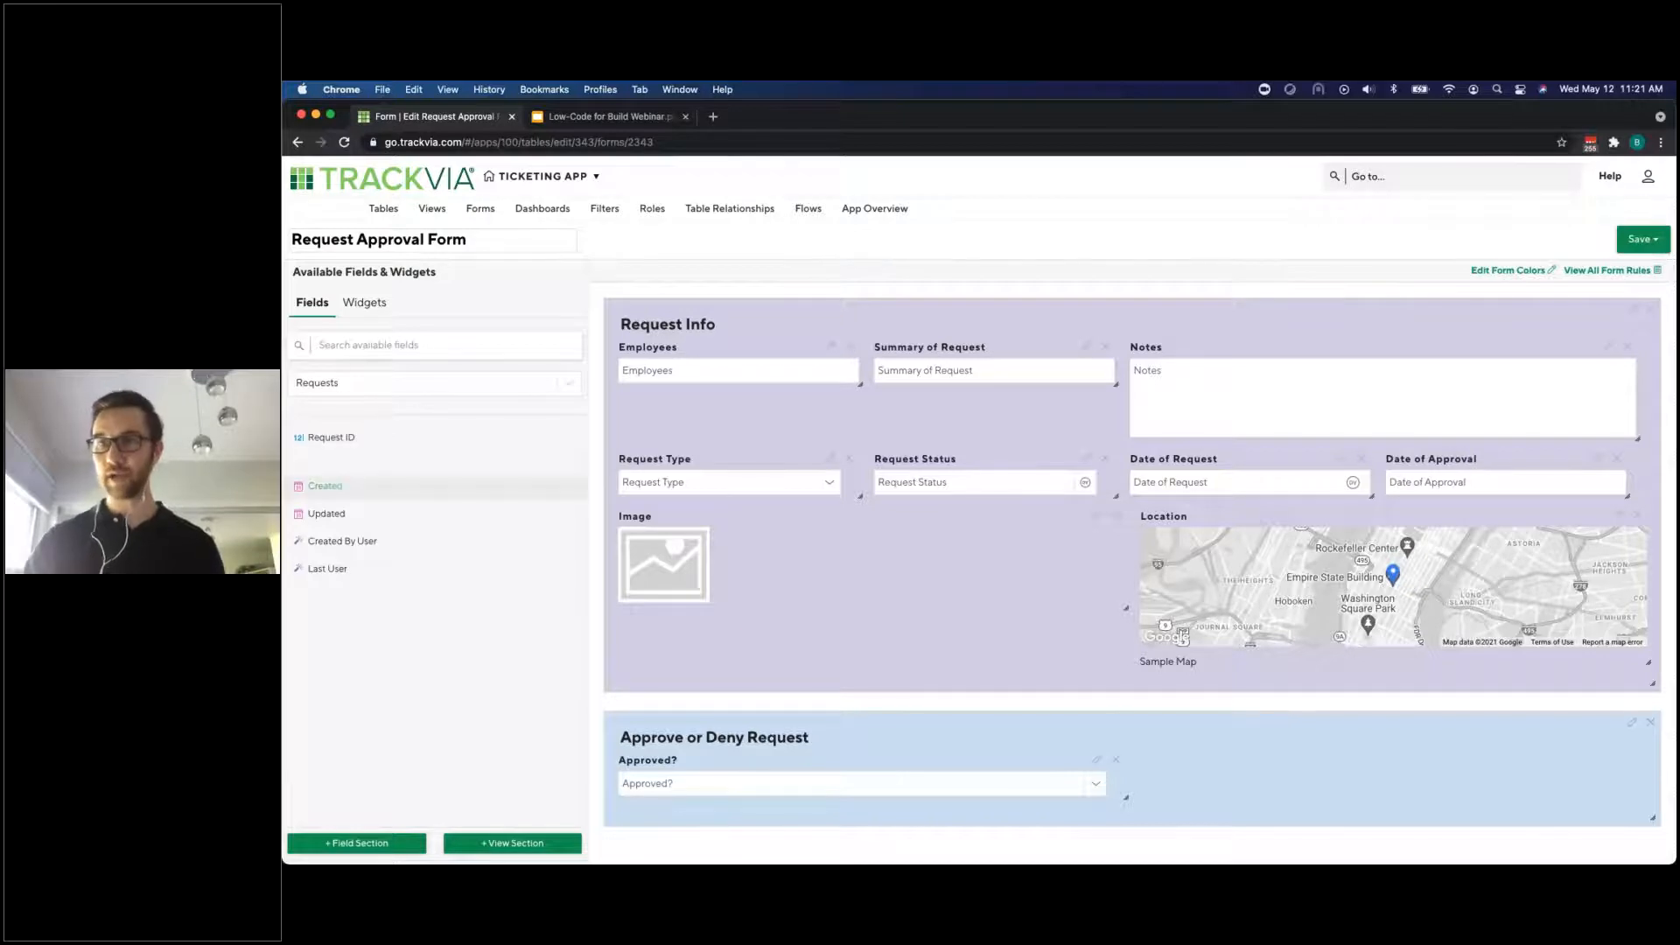
click(364, 302)
drag(325, 416, 1365, 800)
click(1653, 239)
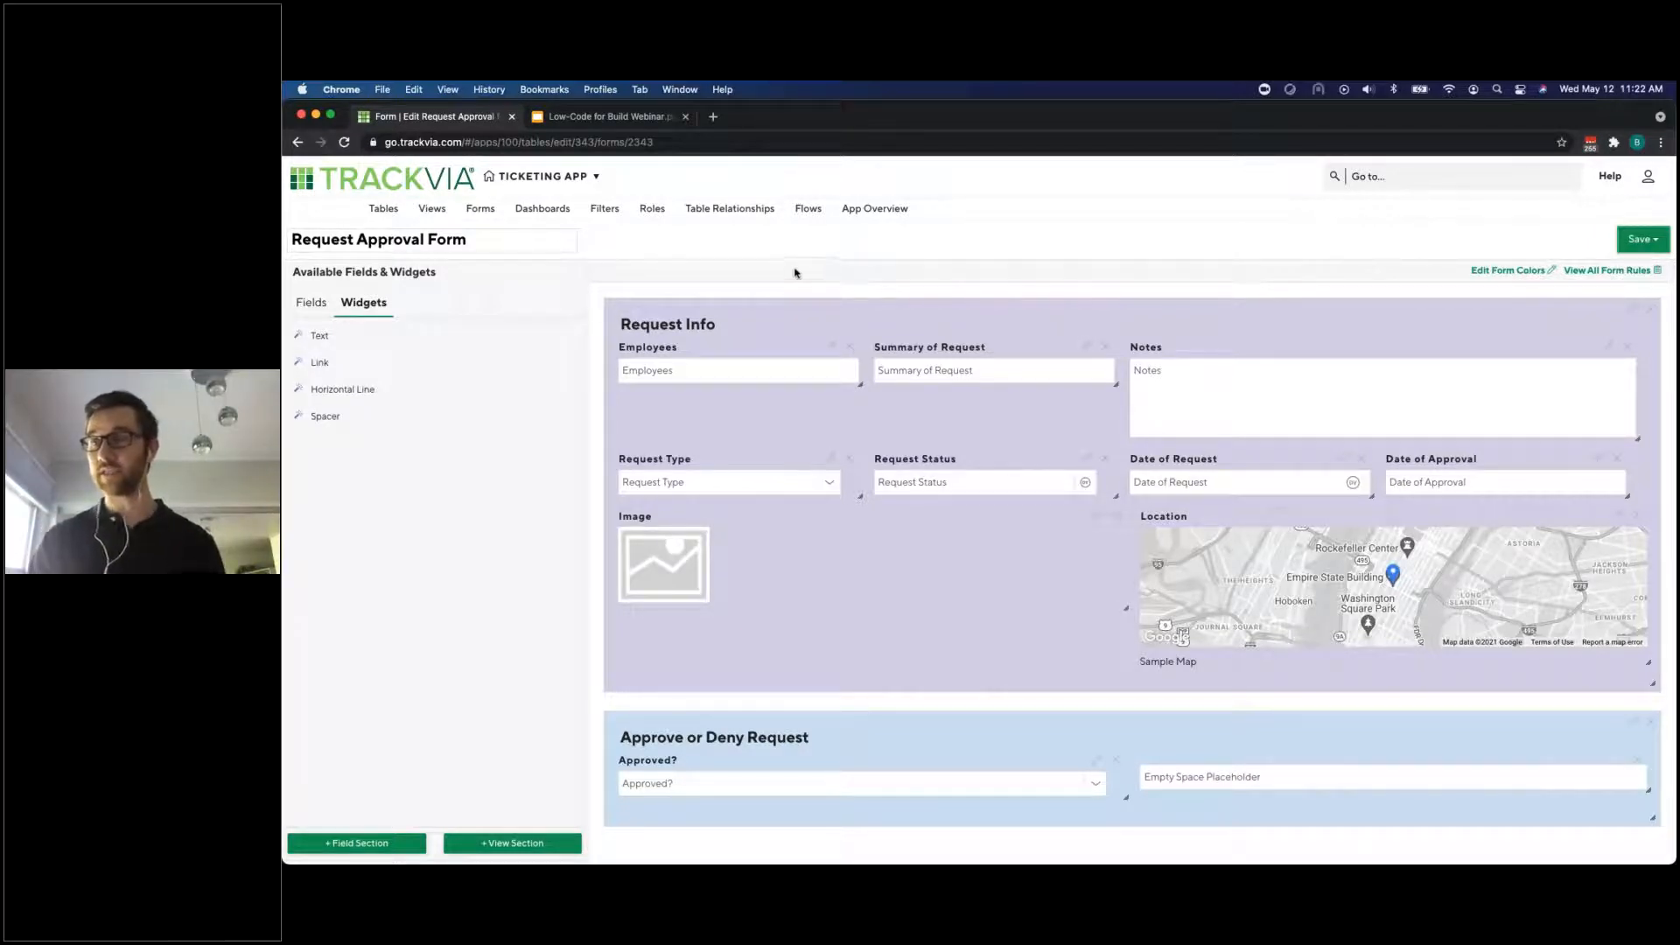
Set the Ticketing App Default Role to the App Admin role type and assign the presenter's demo user to it
click(657, 222)
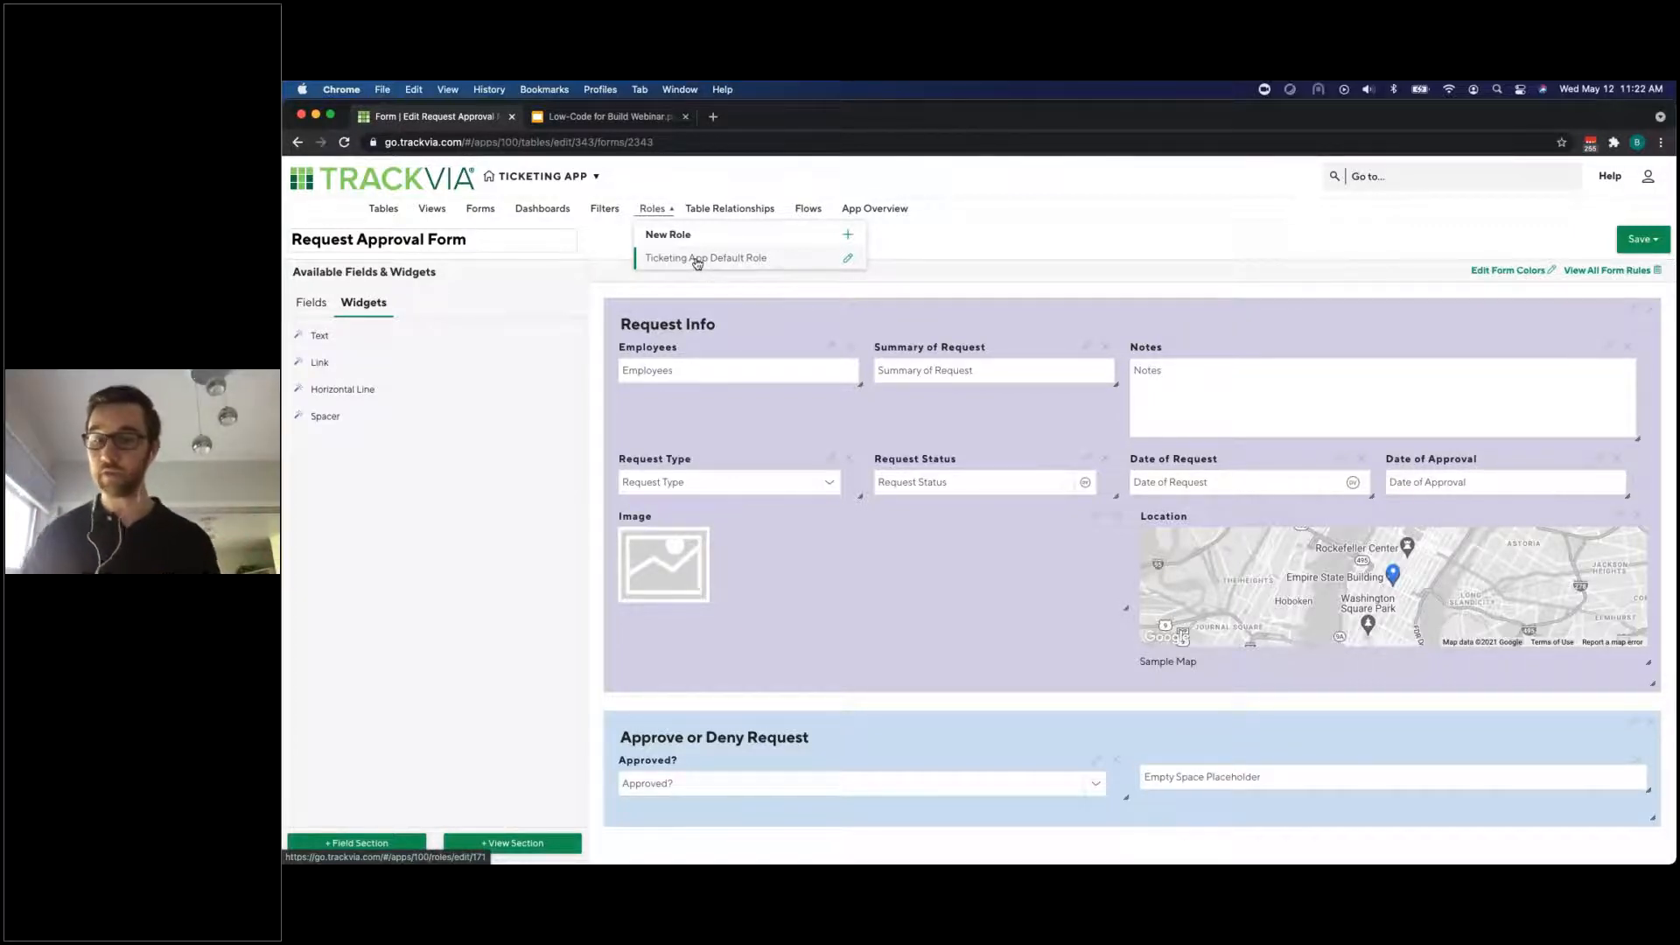
click(847, 260)
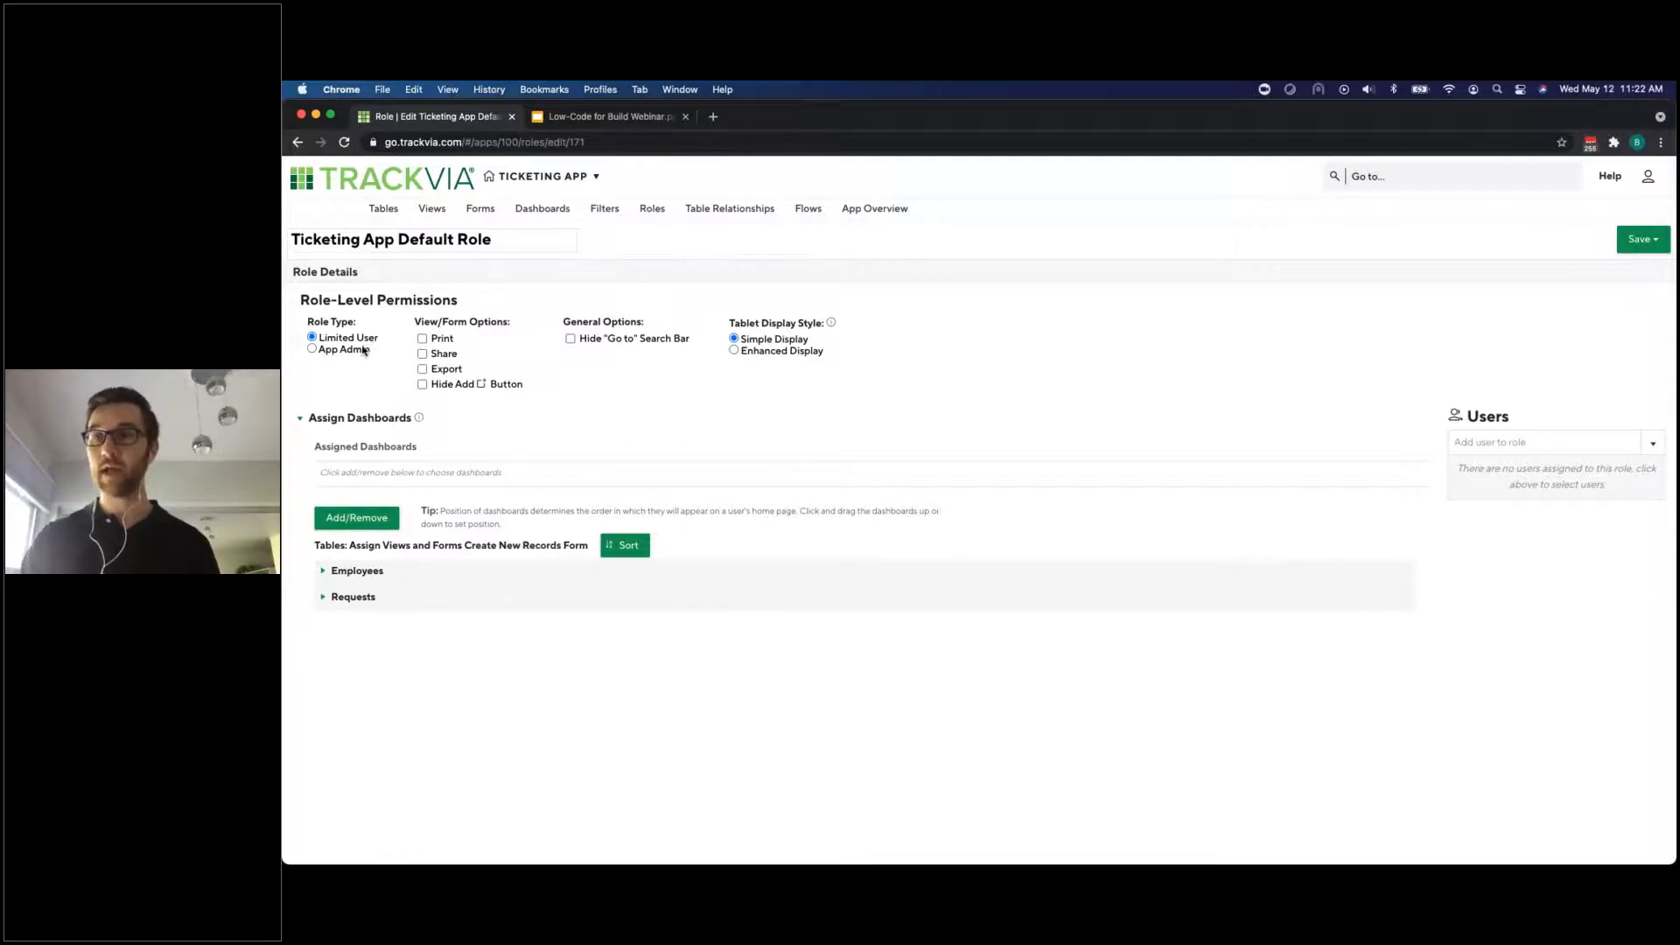
click(348, 350)
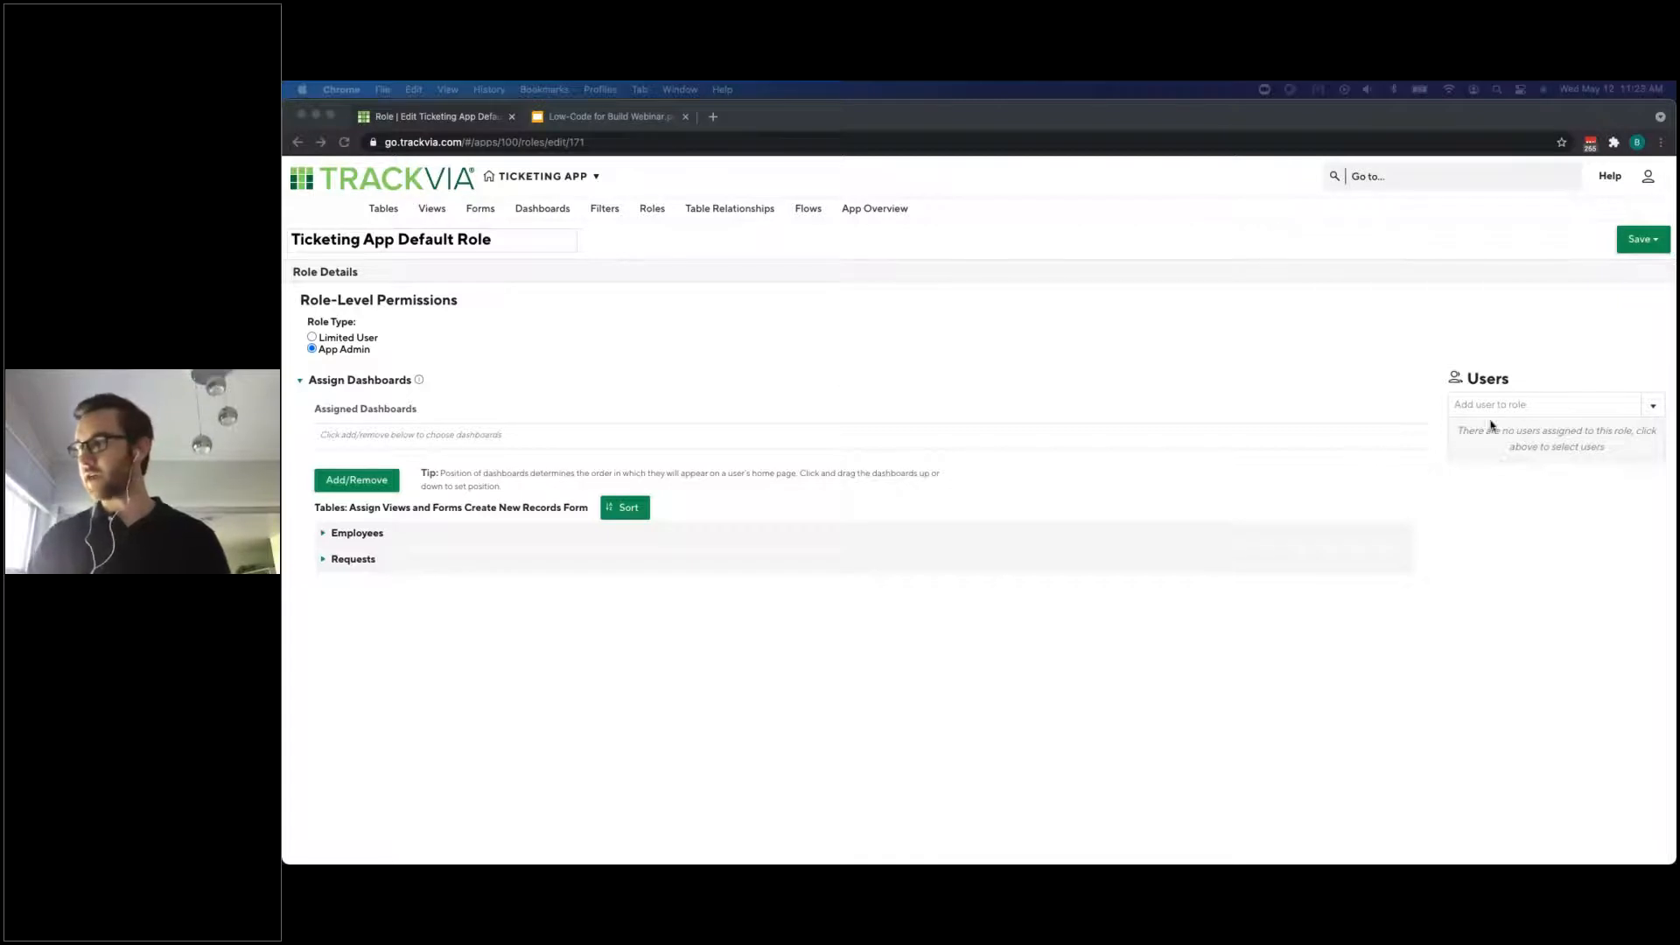
click(1654, 405)
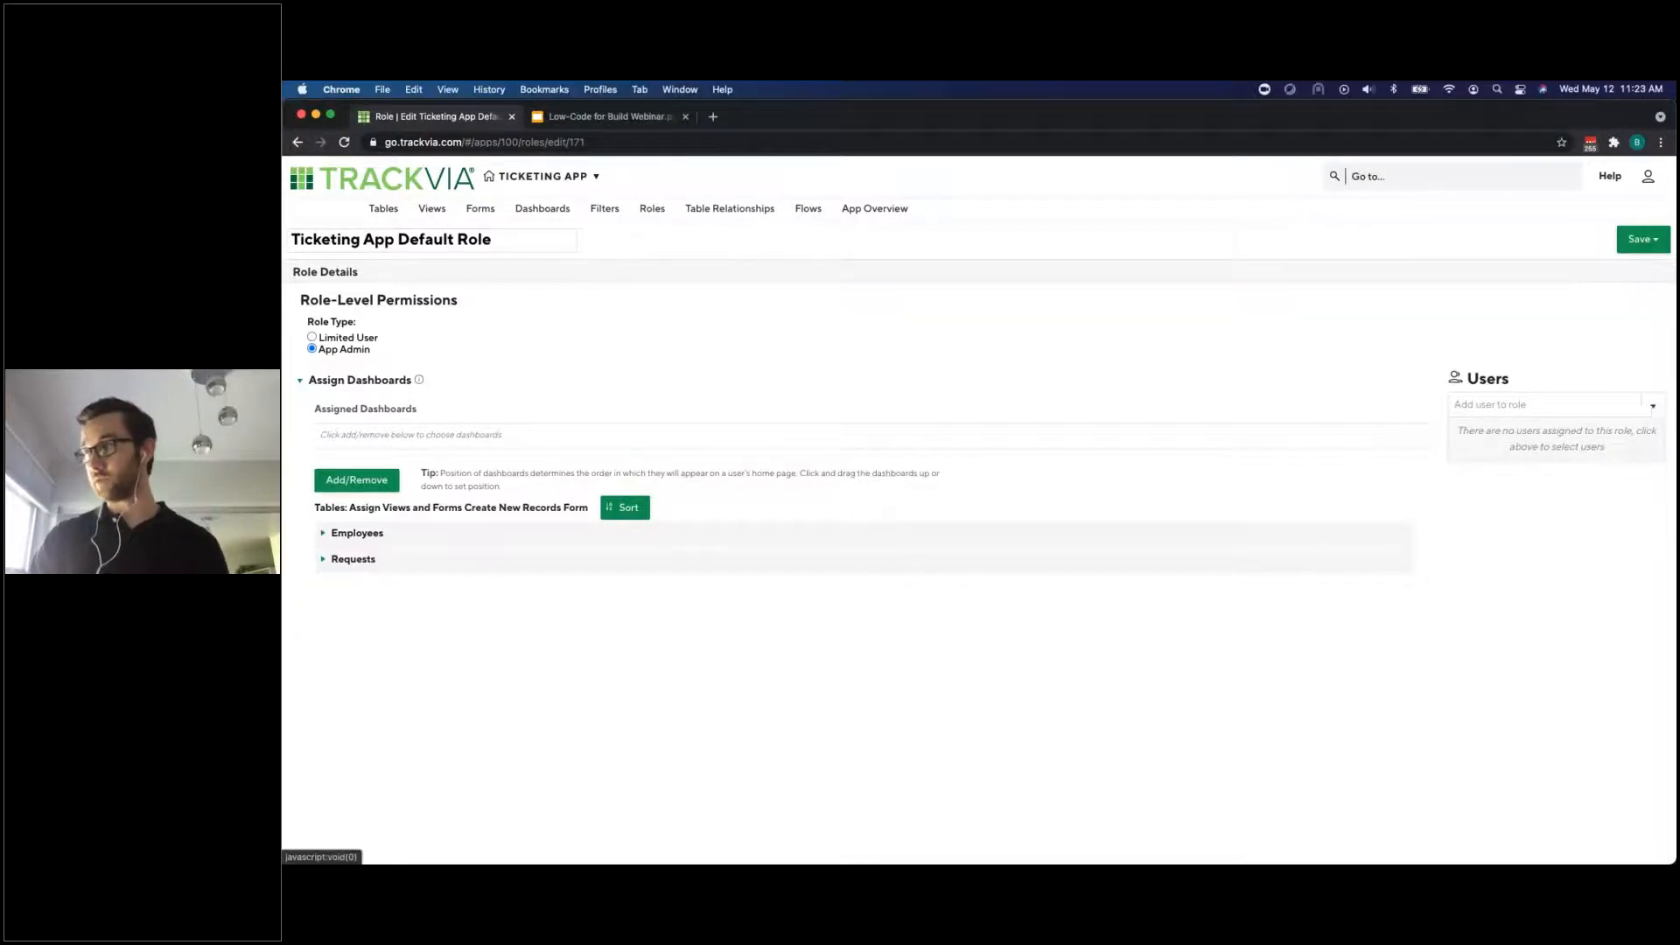
click(1655, 405)
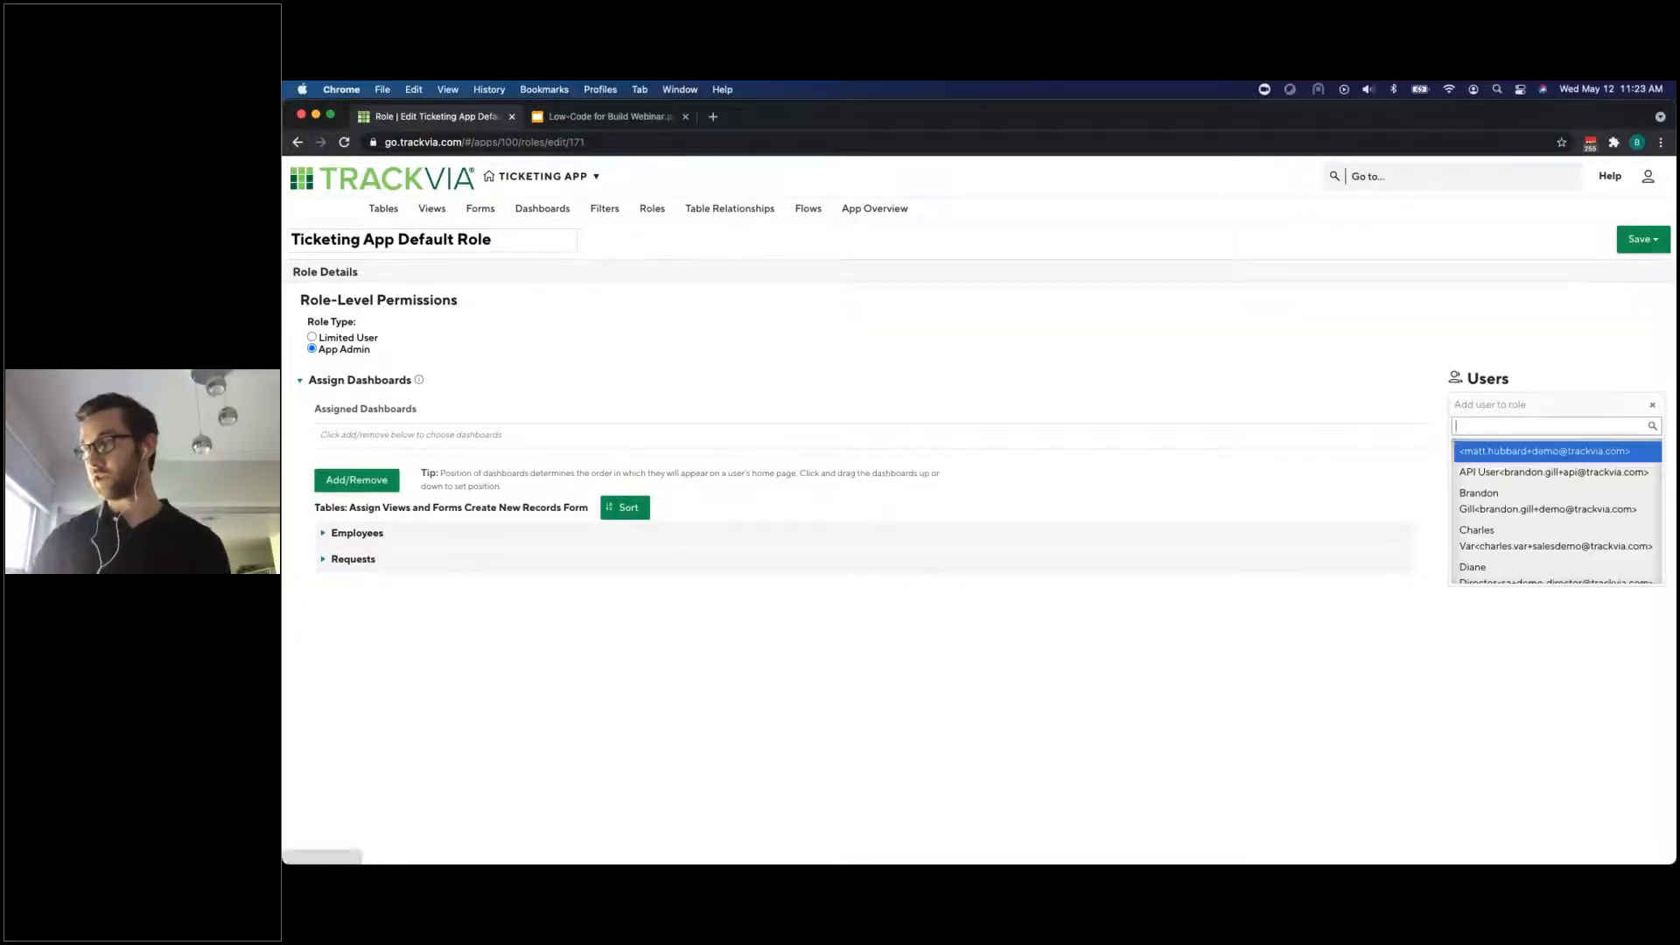
click(1607, 514)
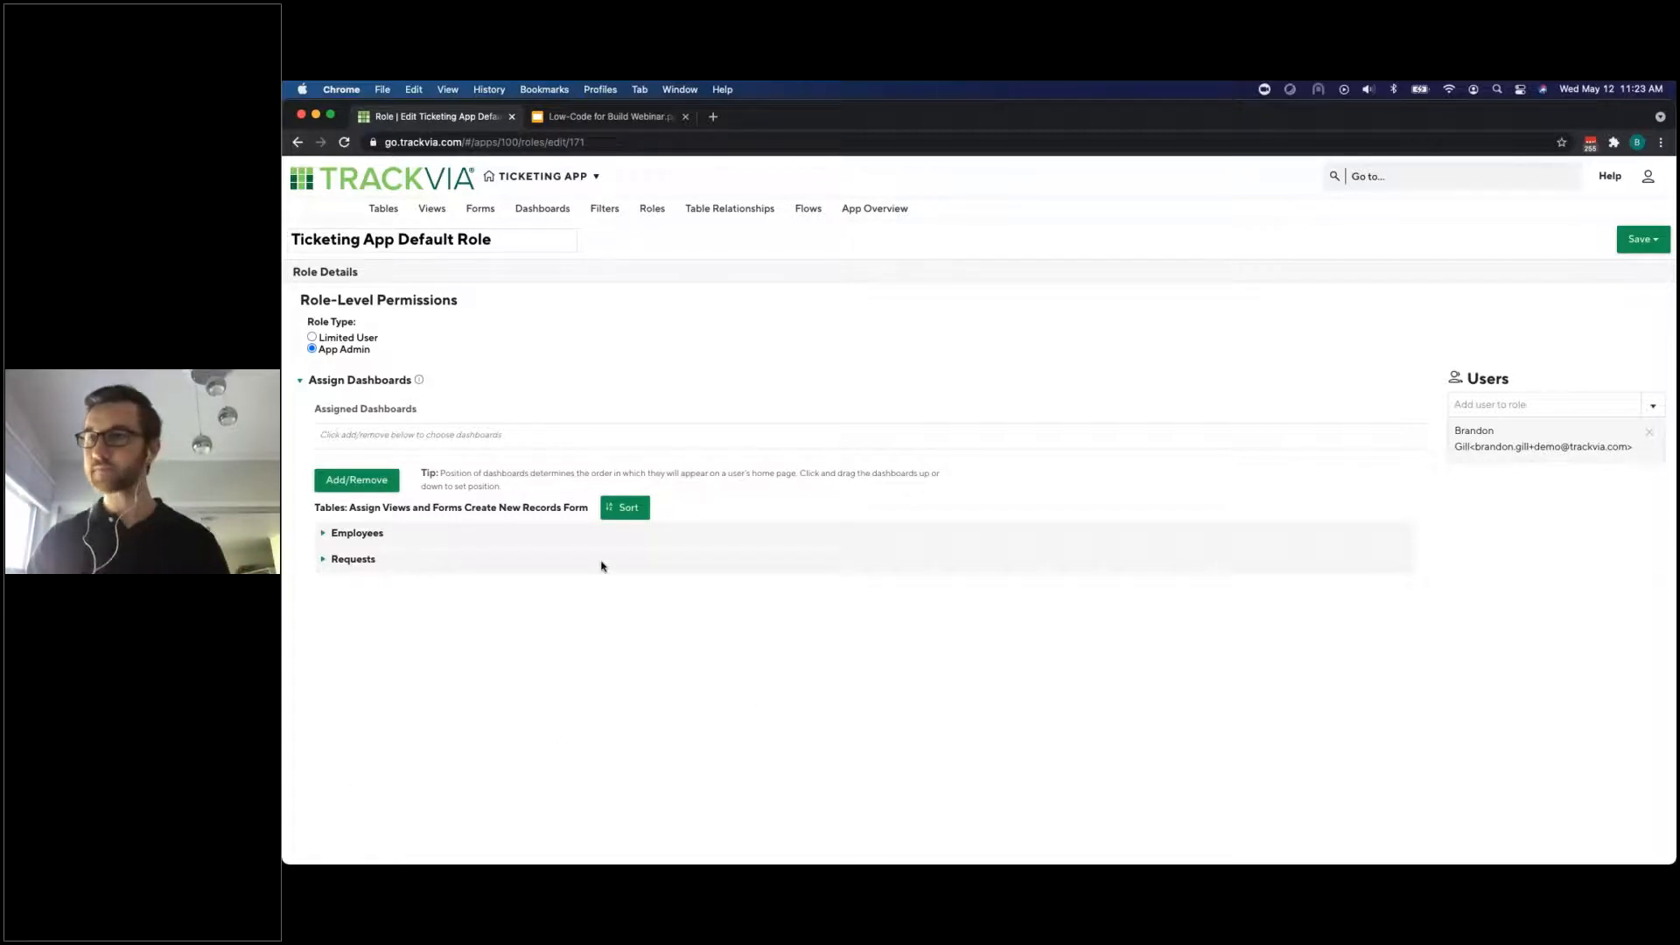
Set the role to create new Employees records using the New Employee form
click(349, 542)
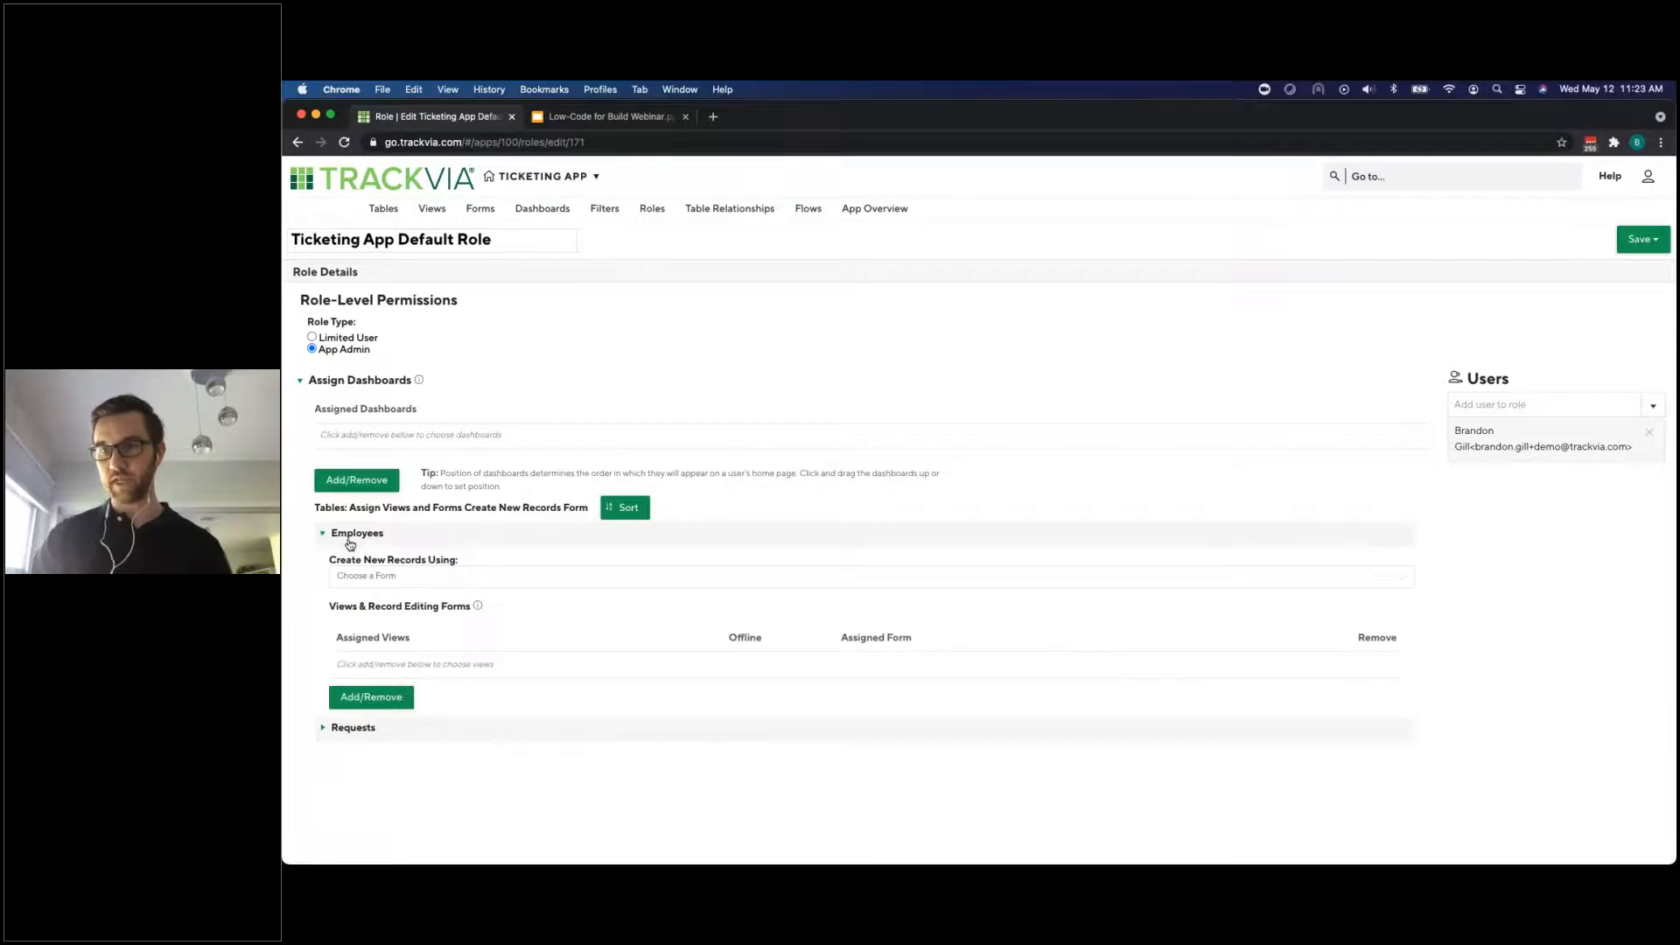
click(437, 580)
click(436, 623)
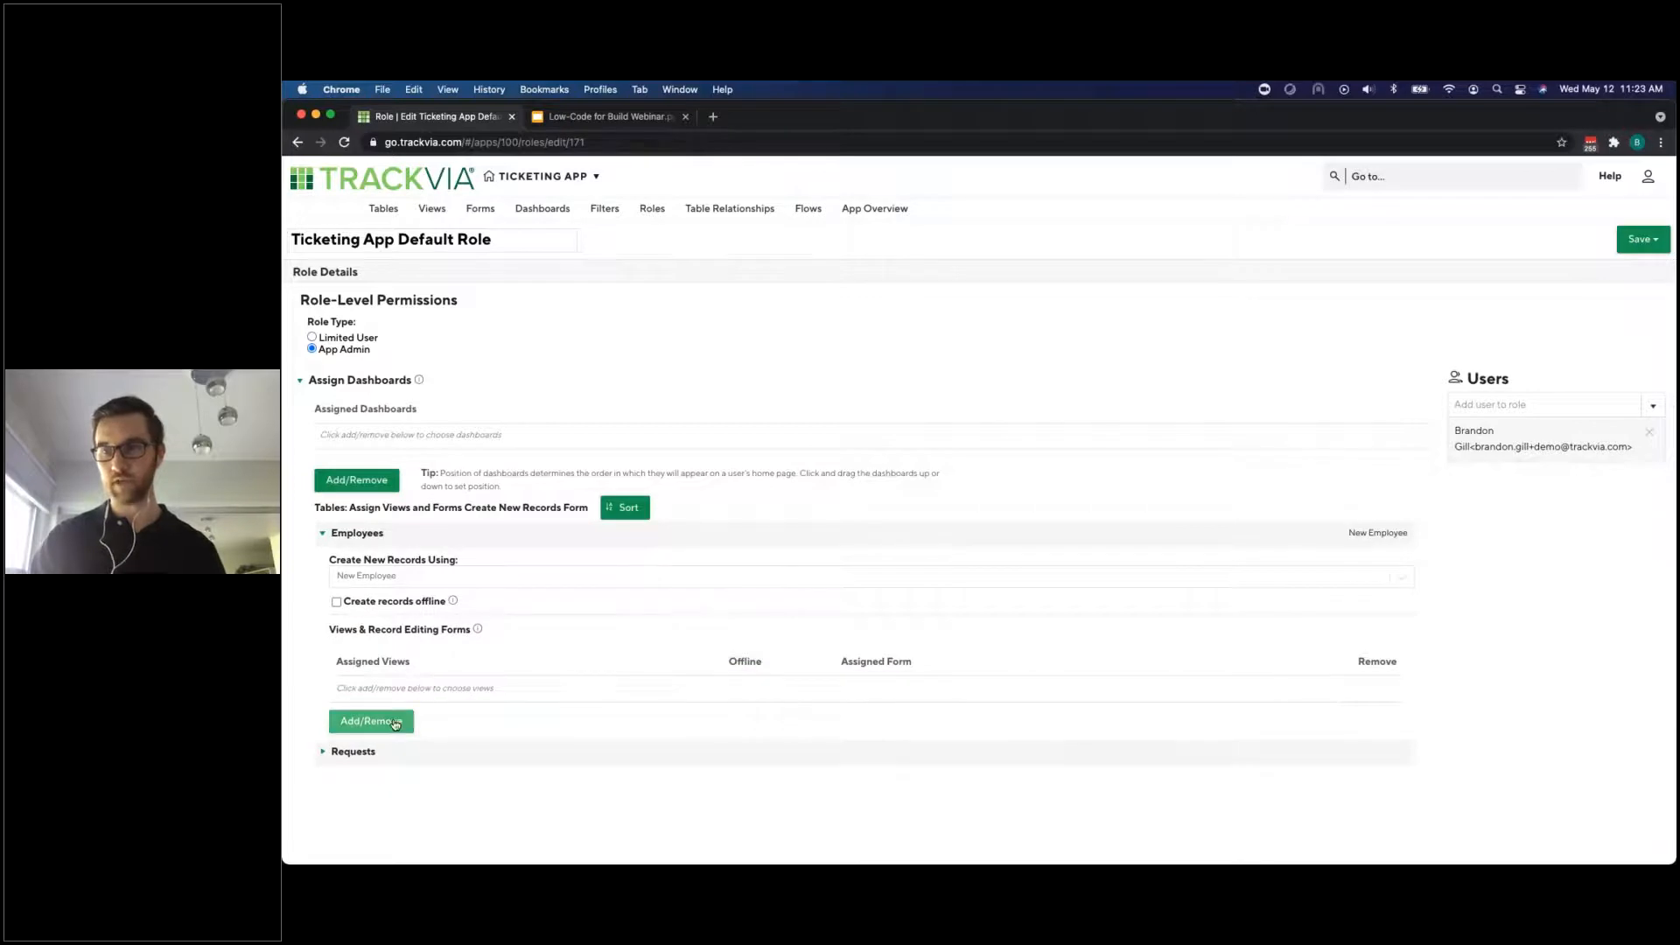
Assign the Employees table's Default View to the role with Employee Summary as its record editing form
click(374, 721)
click(778, 310)
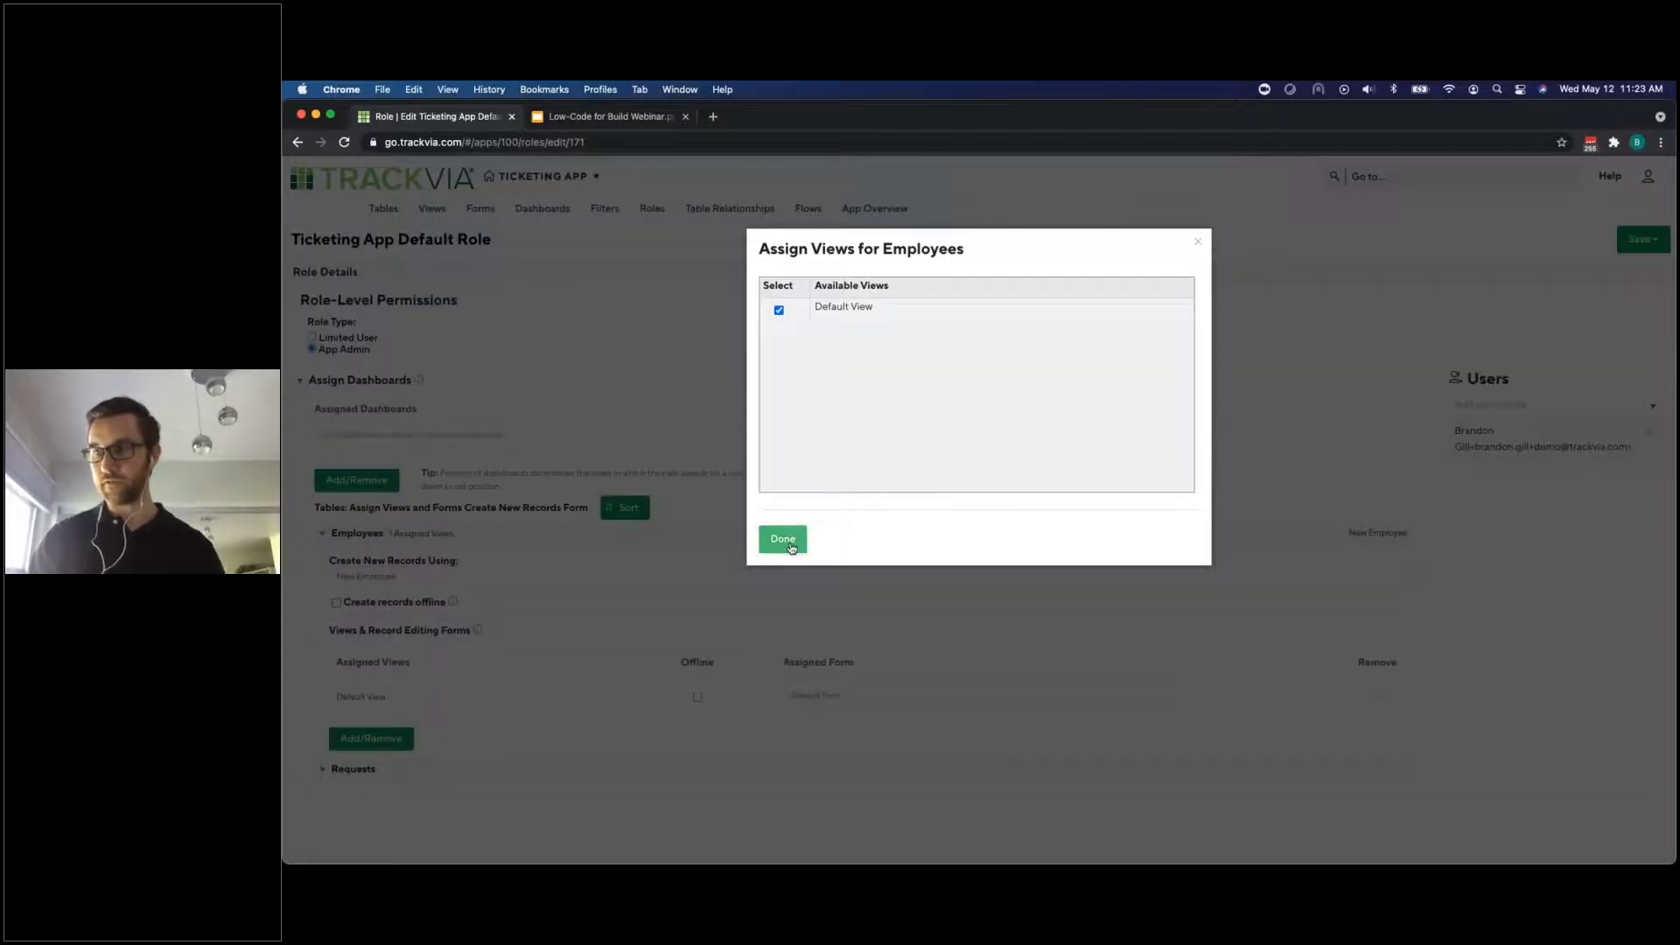
click(782, 538)
click(868, 697)
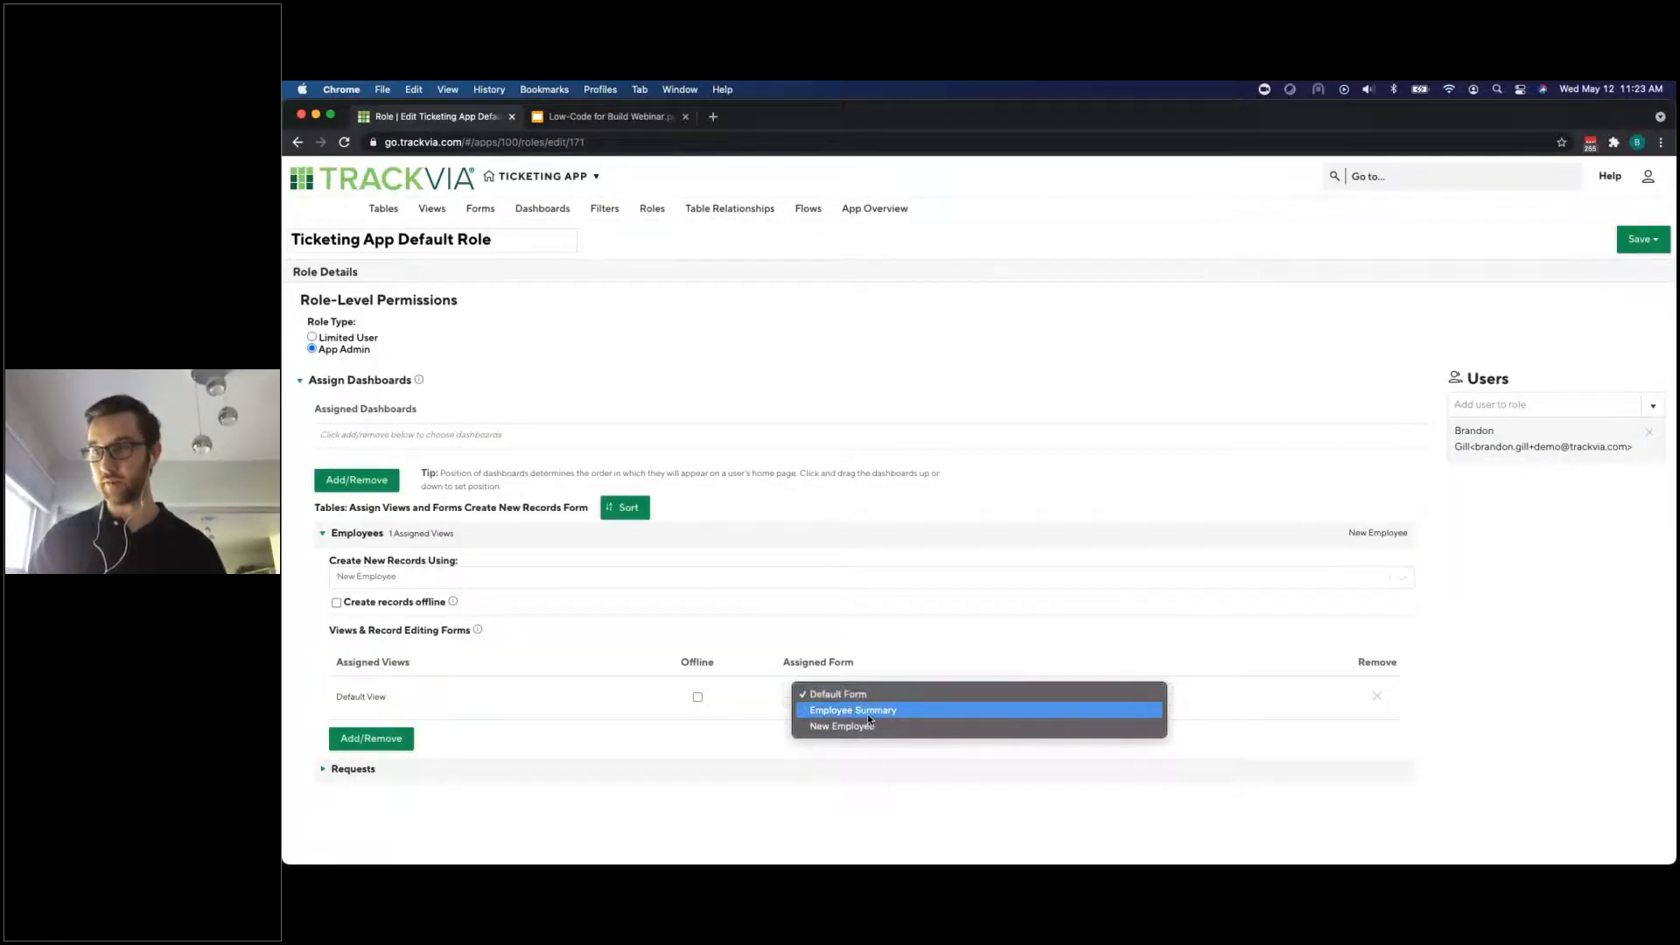
click(868, 712)
Set the role to create new Requests records using the New Request form
click(454, 766)
scroll(455, 744, down, 3)
click(455, 695)
click(454, 723)
Assign the Requests table's Default View to the role with New Request as its editing form, and save the role
click(371, 834)
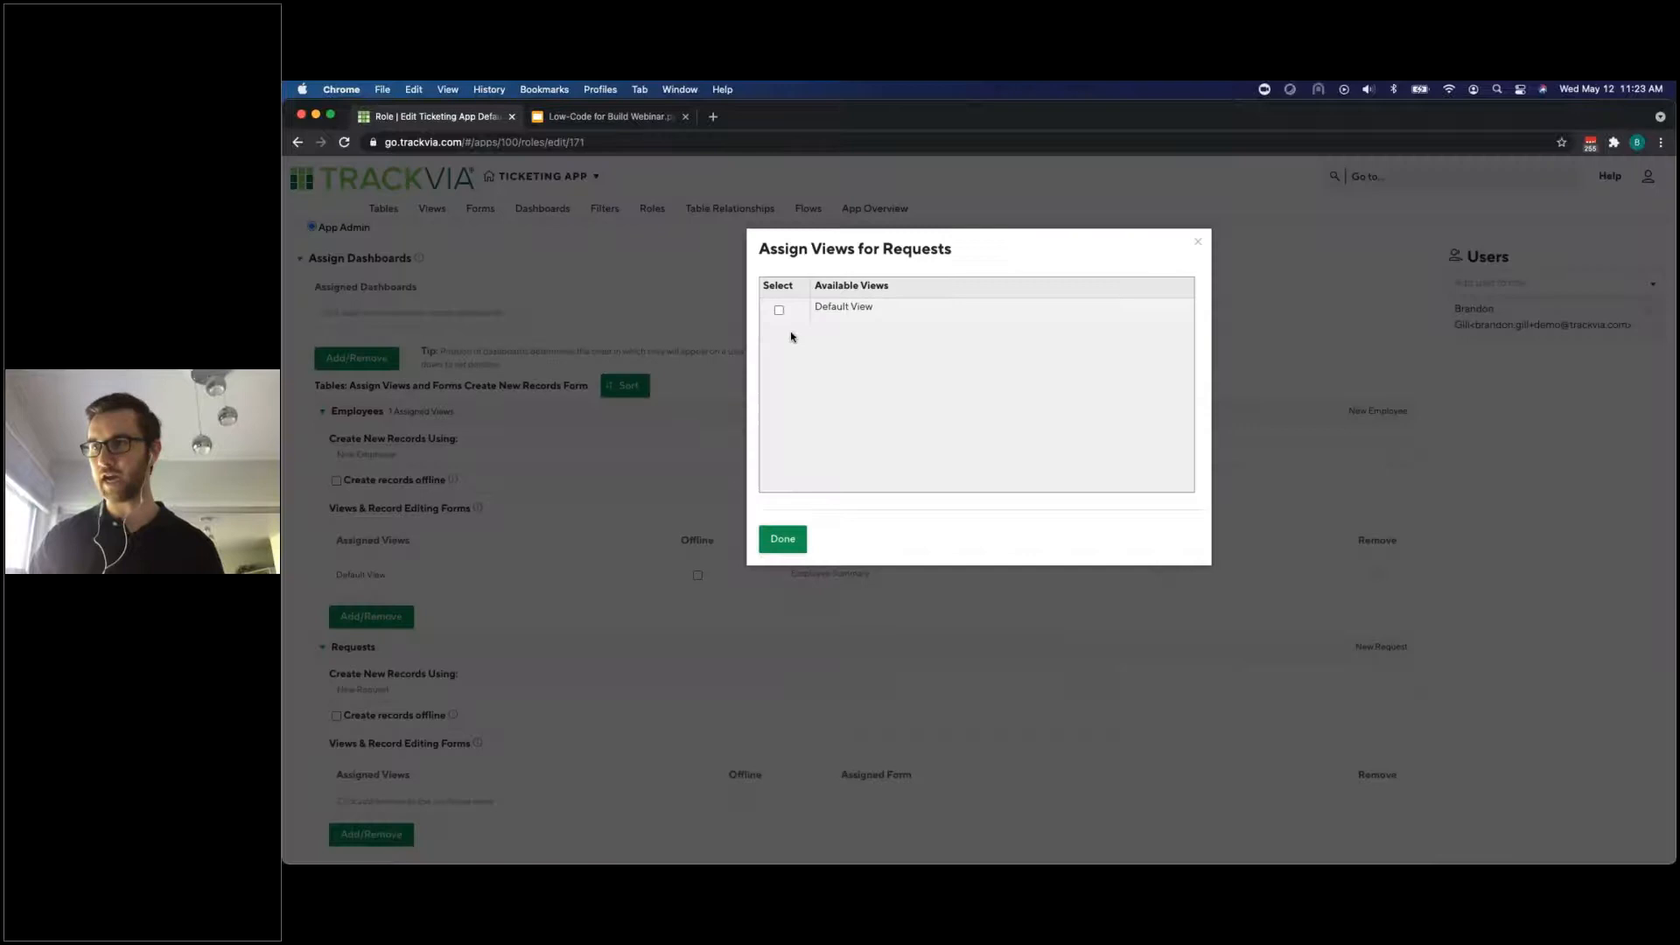
click(778, 309)
click(782, 538)
scroll(798, 718, down, 1)
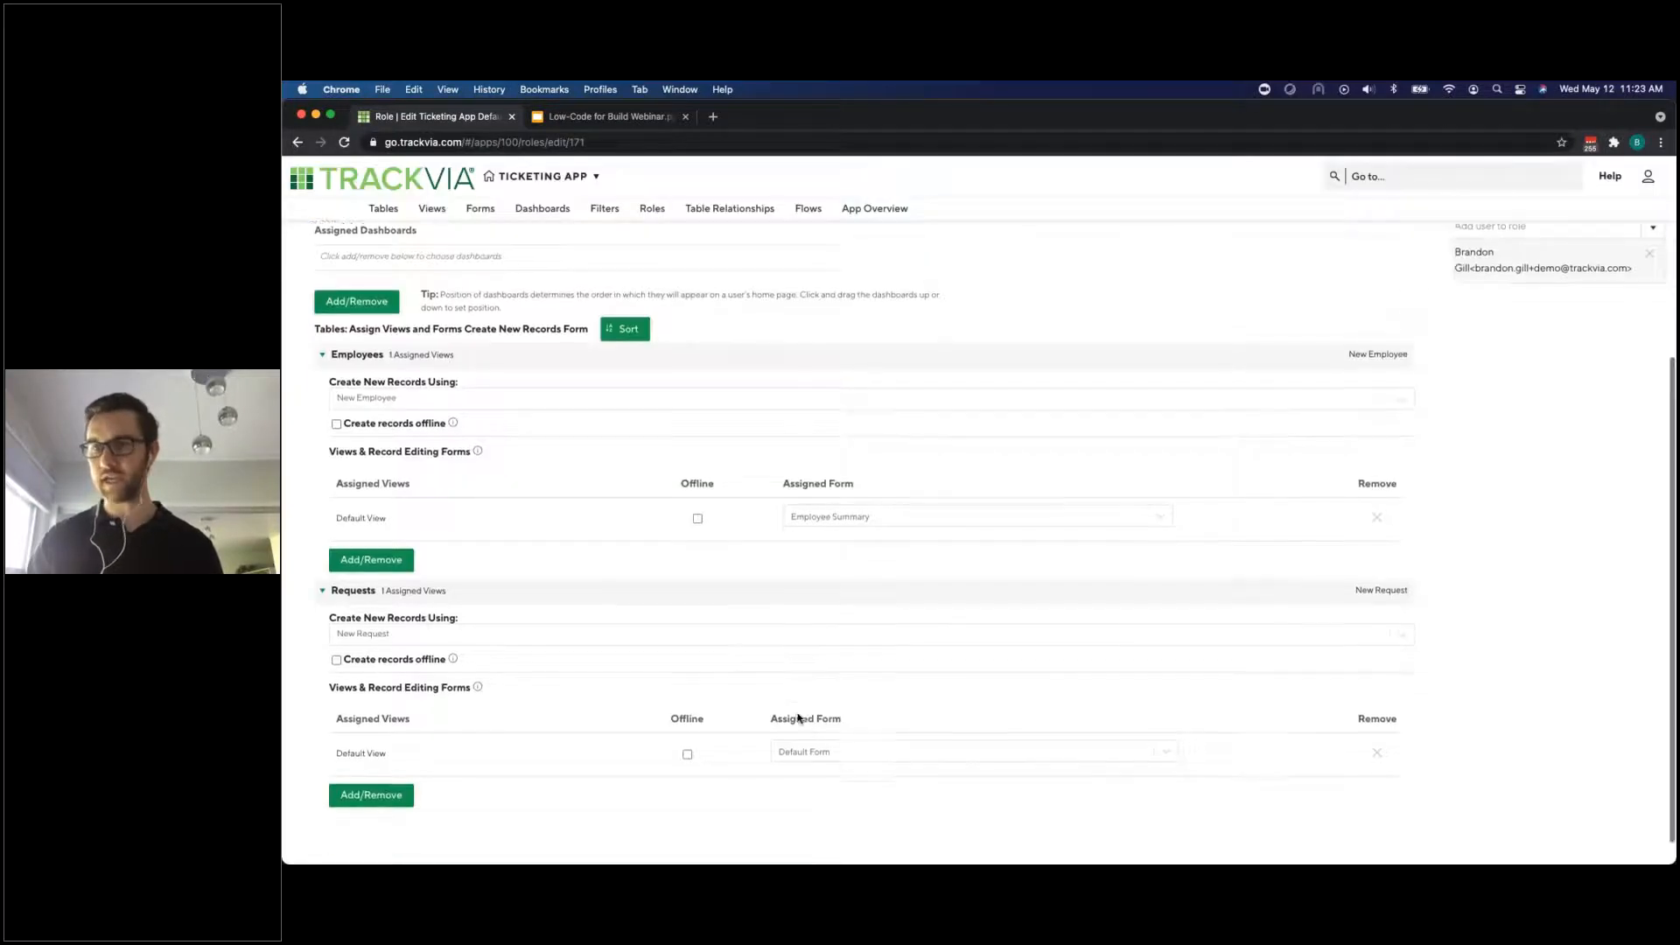
click(824, 740)
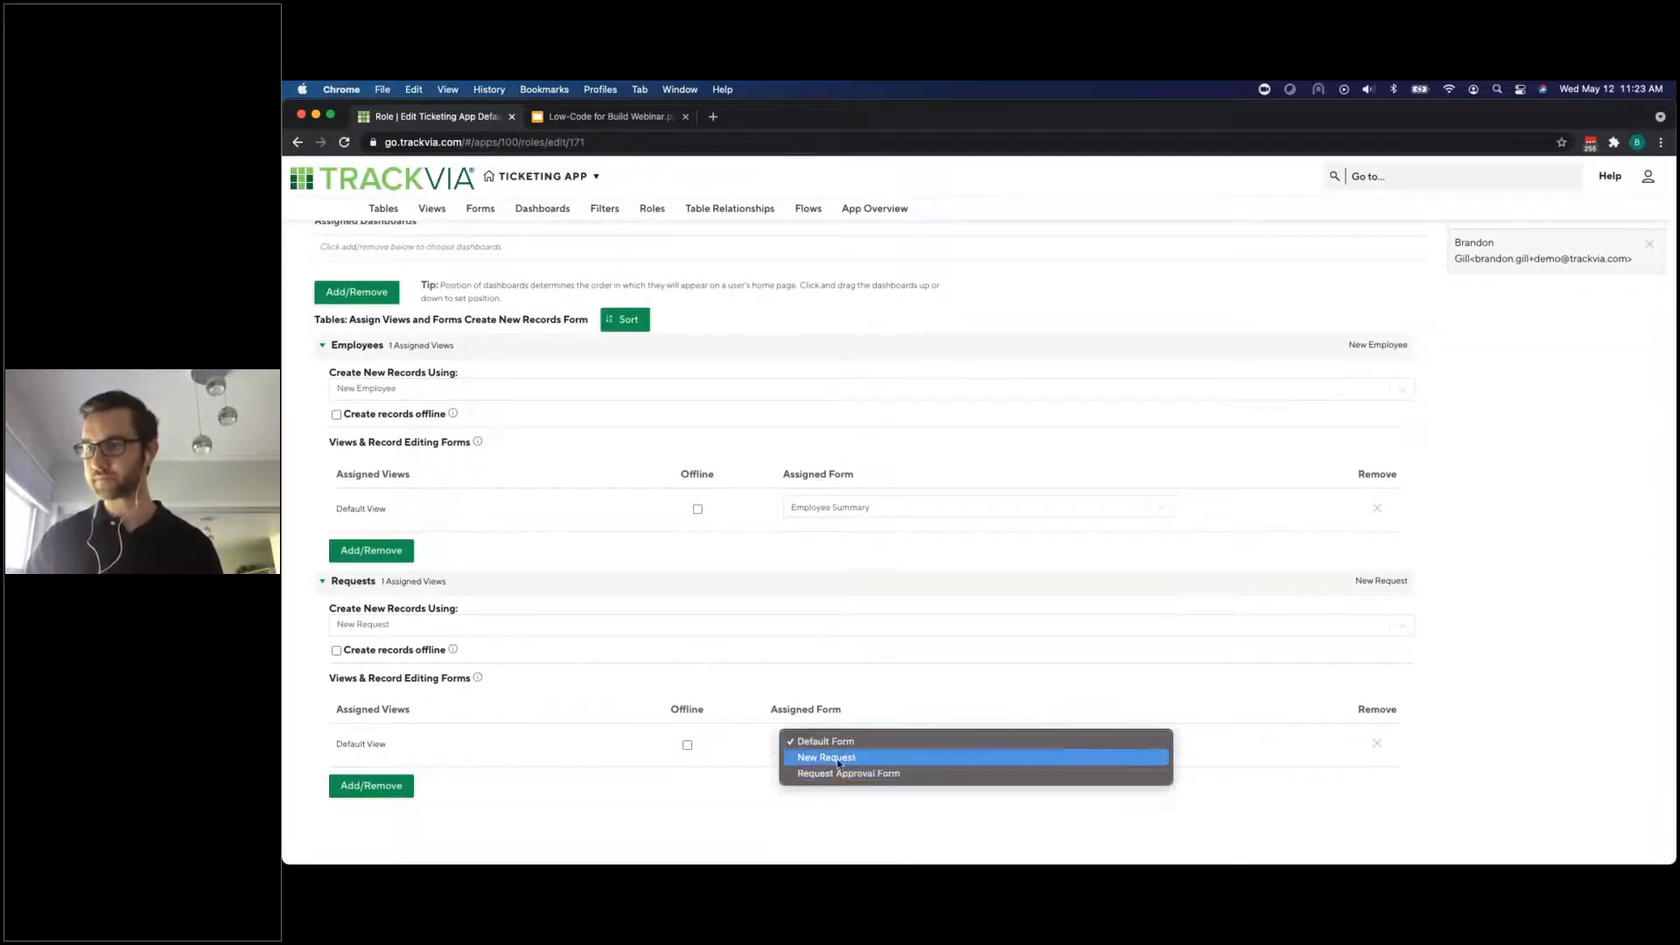
click(838, 758)
scroll(1181, 438, up, 3)
click(1642, 239)
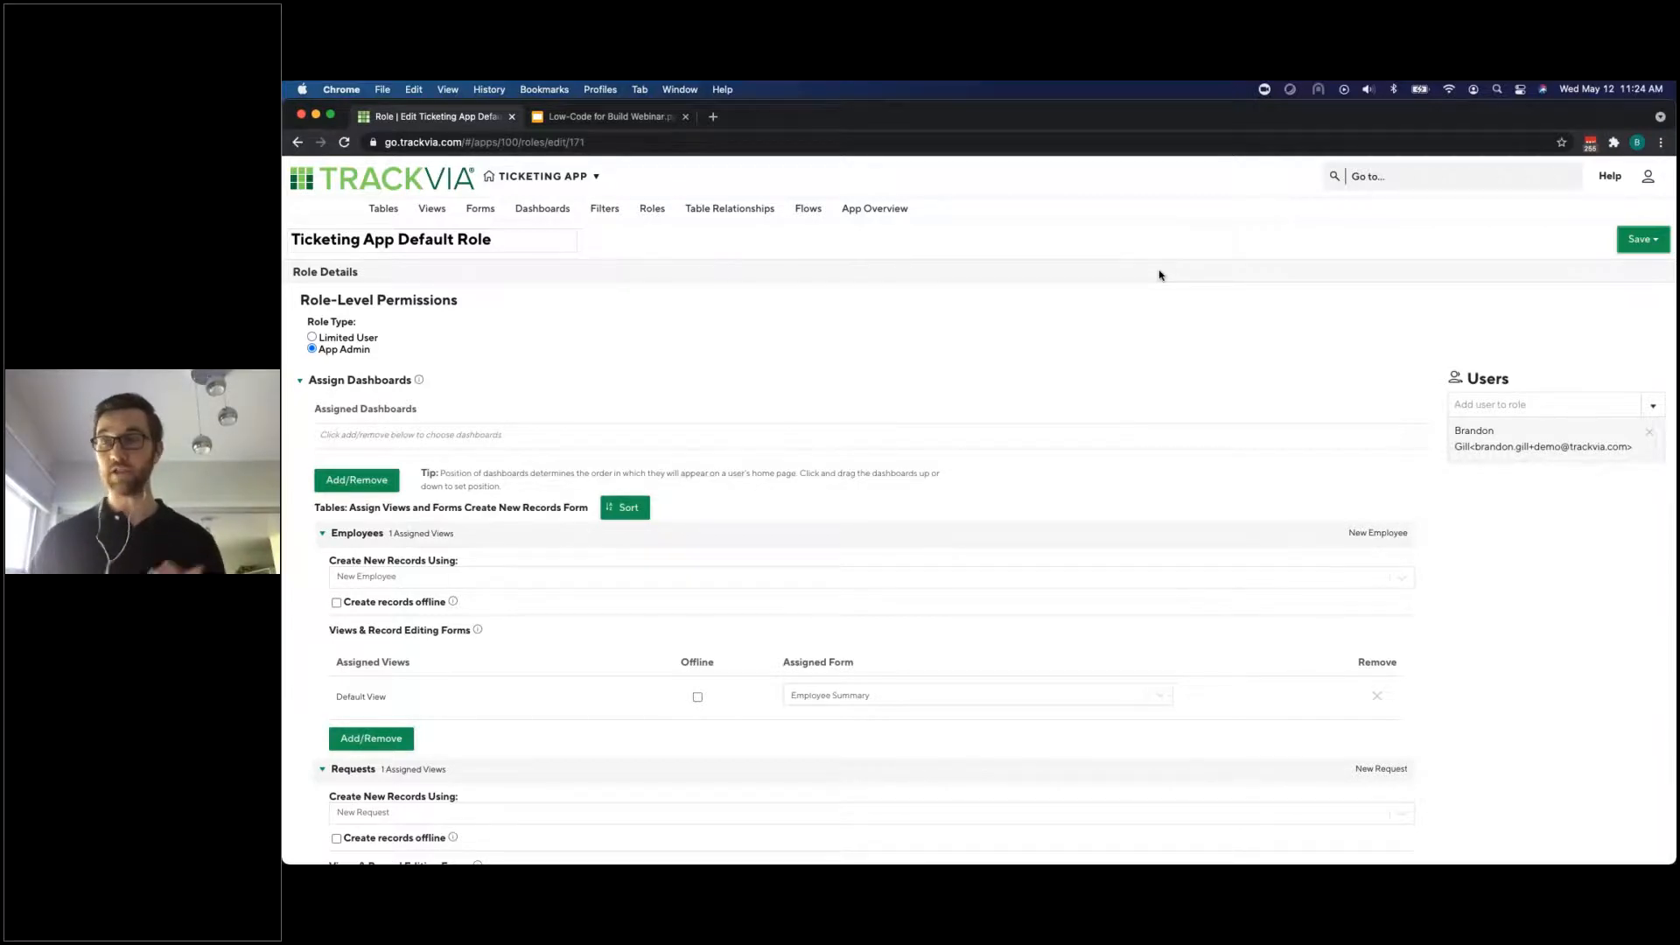
Create a new flow named New Employee Request
click(807, 217)
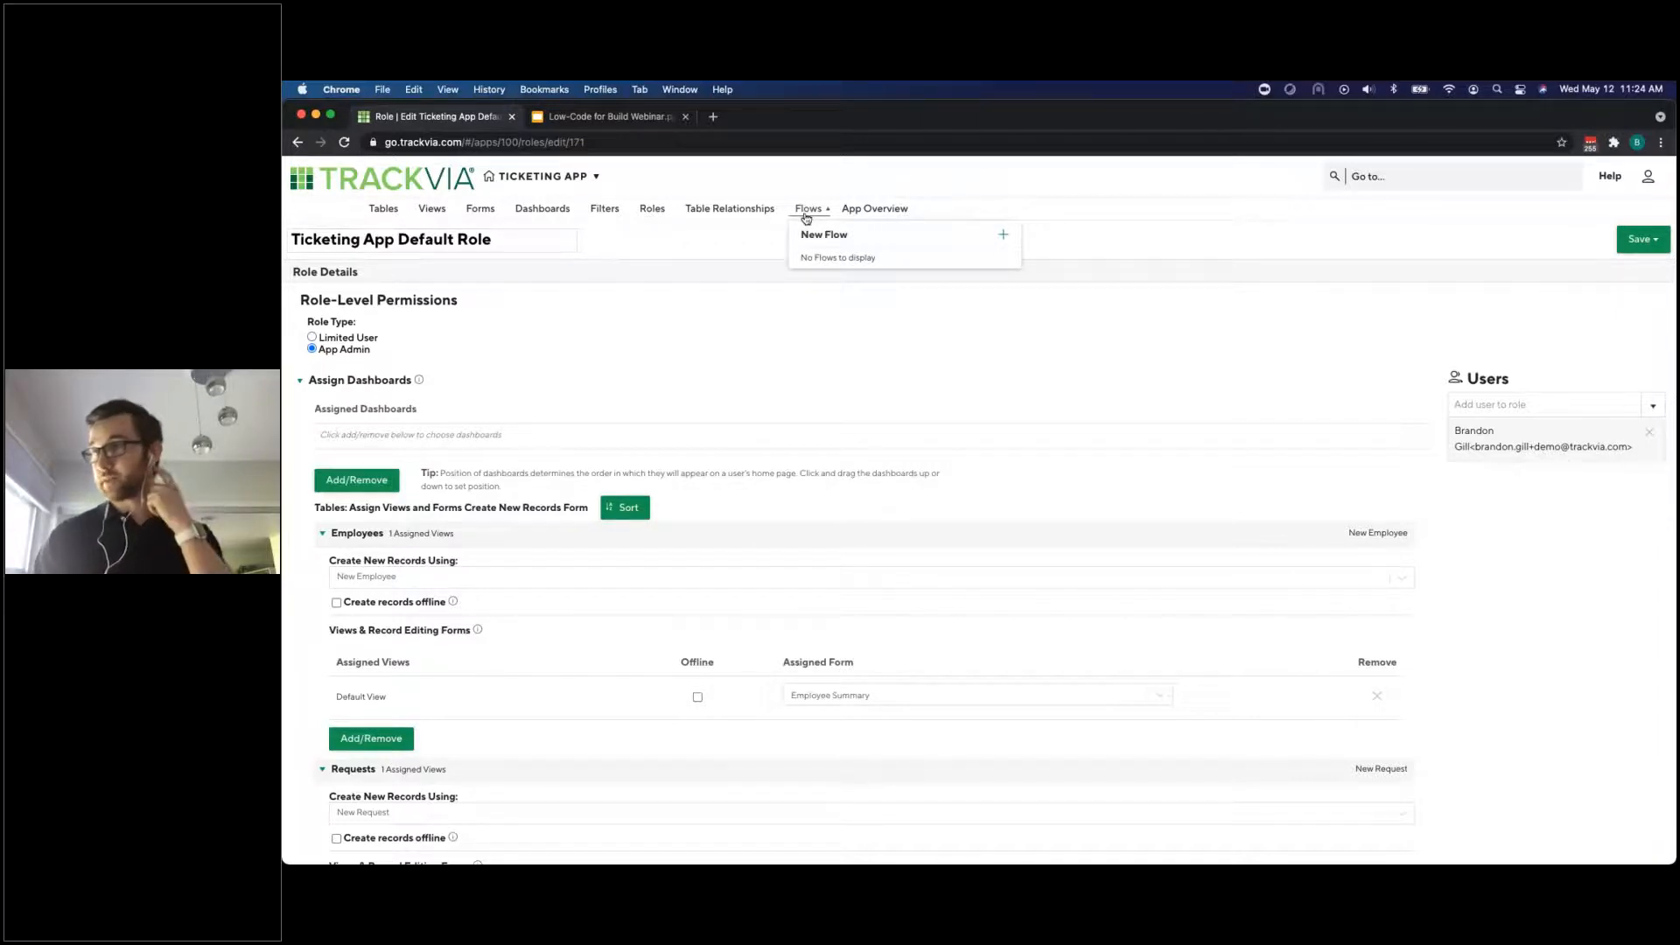
click(1003, 235)
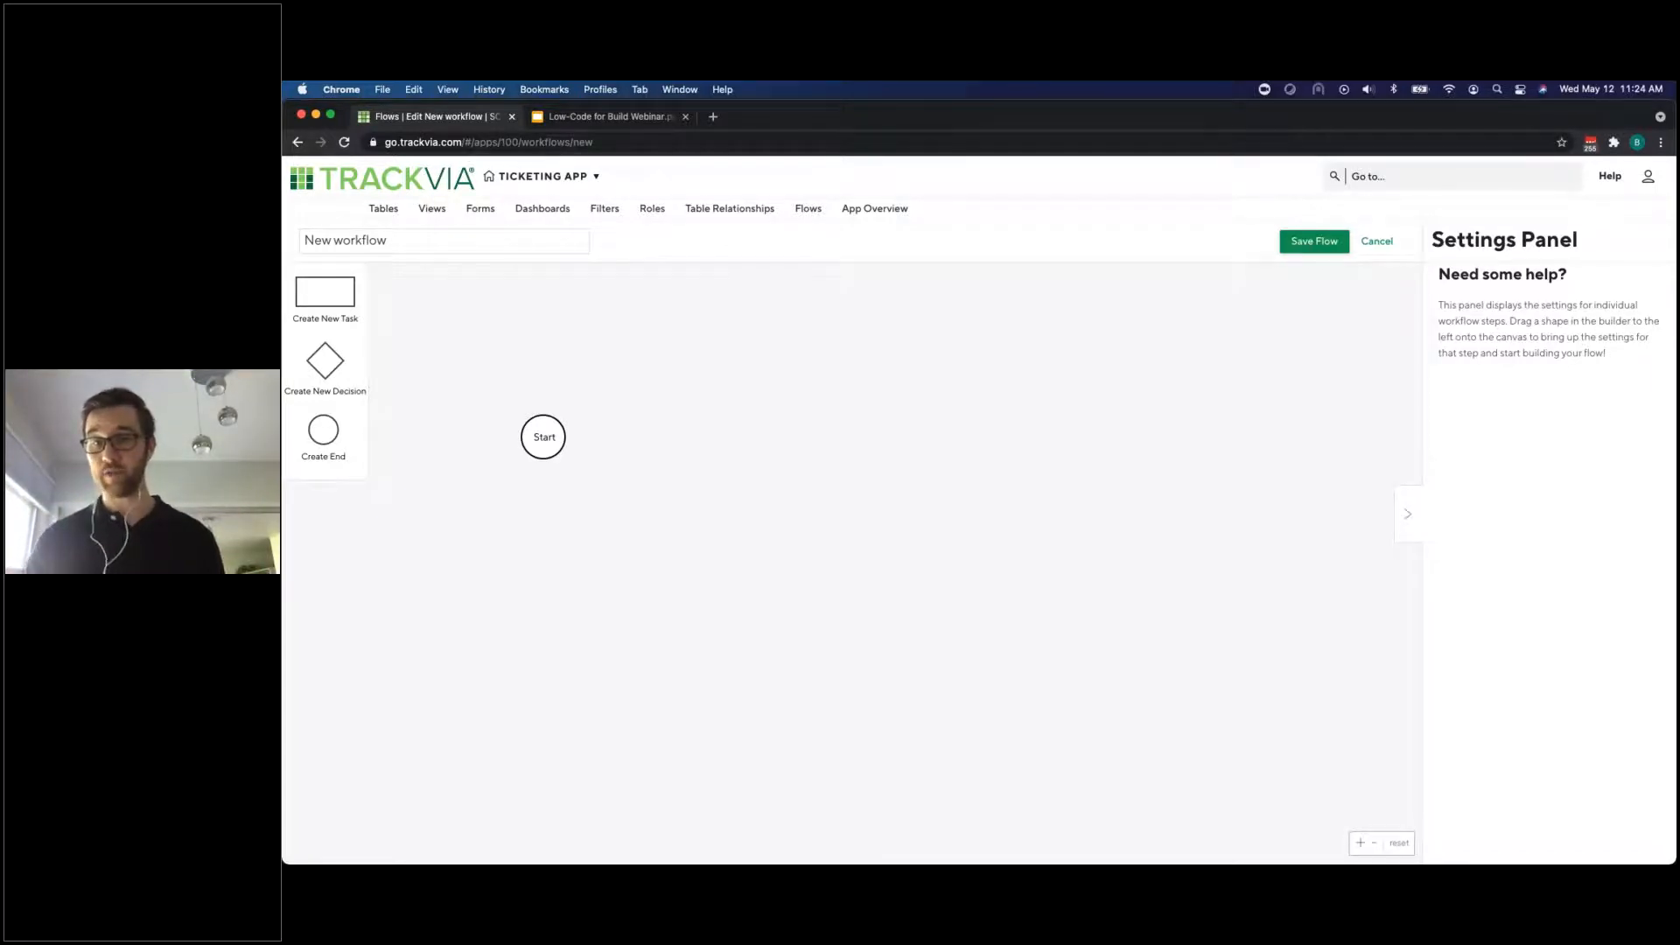
click(431, 238)
double_click(340, 240)
triple_click(341, 239)
double_click(341, 240)
text(Emplloyee Request)
right_click(362, 248)
click(385, 257)
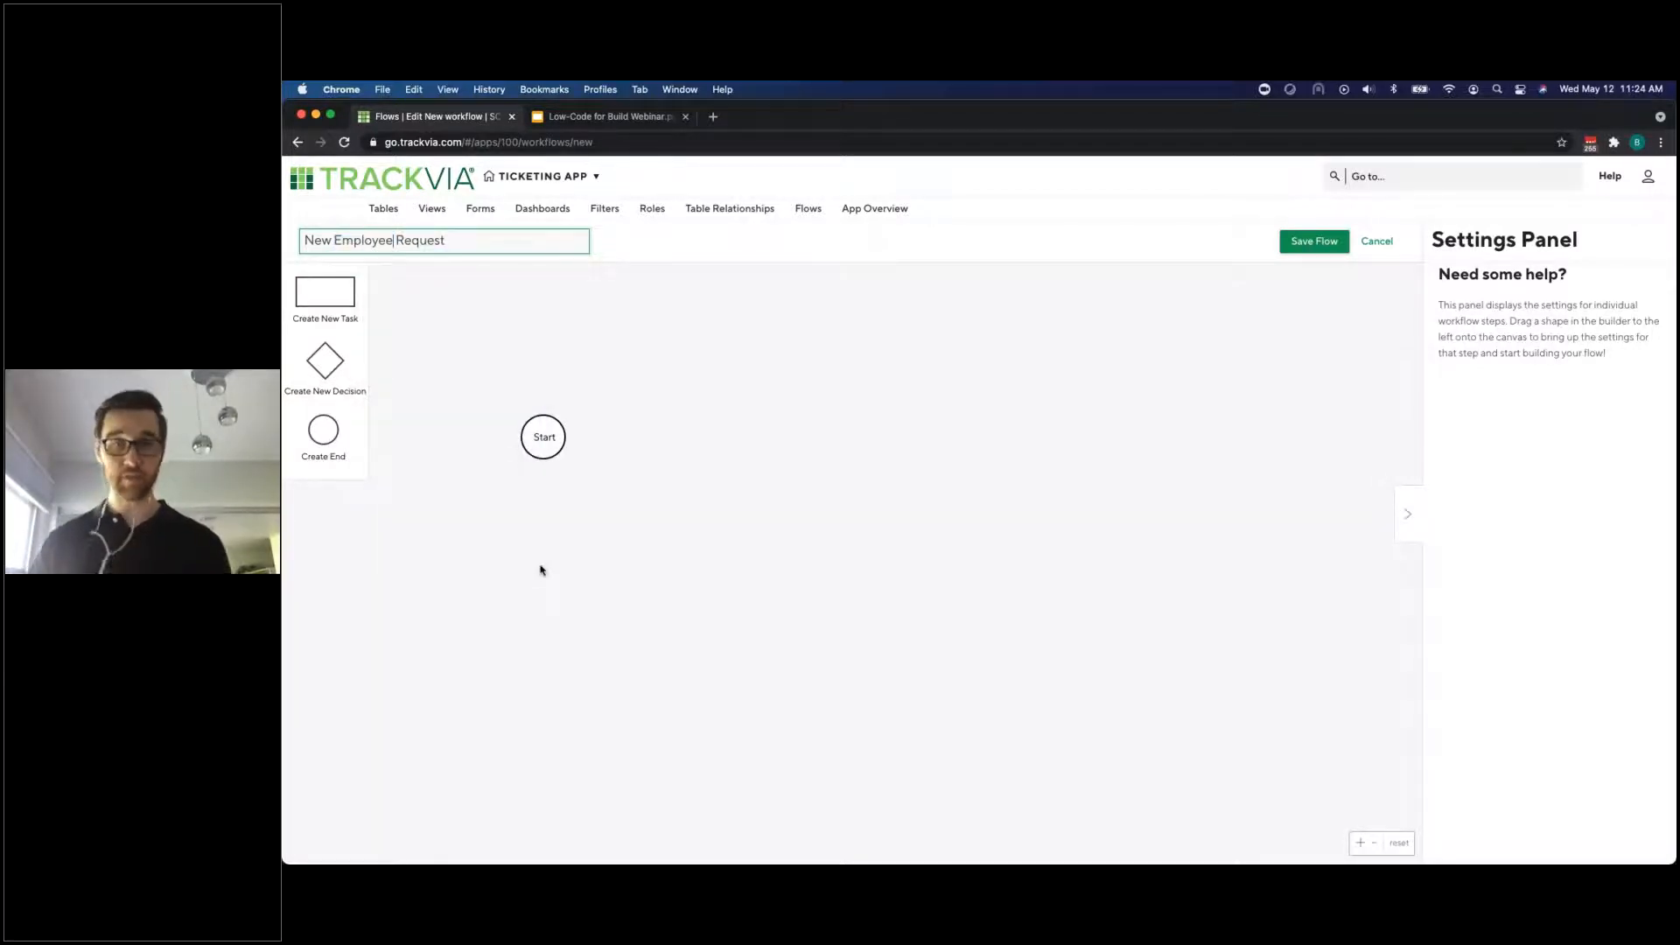
Add a task beside the flow's Start node and name it New Request
drag(315, 298, 725, 407)
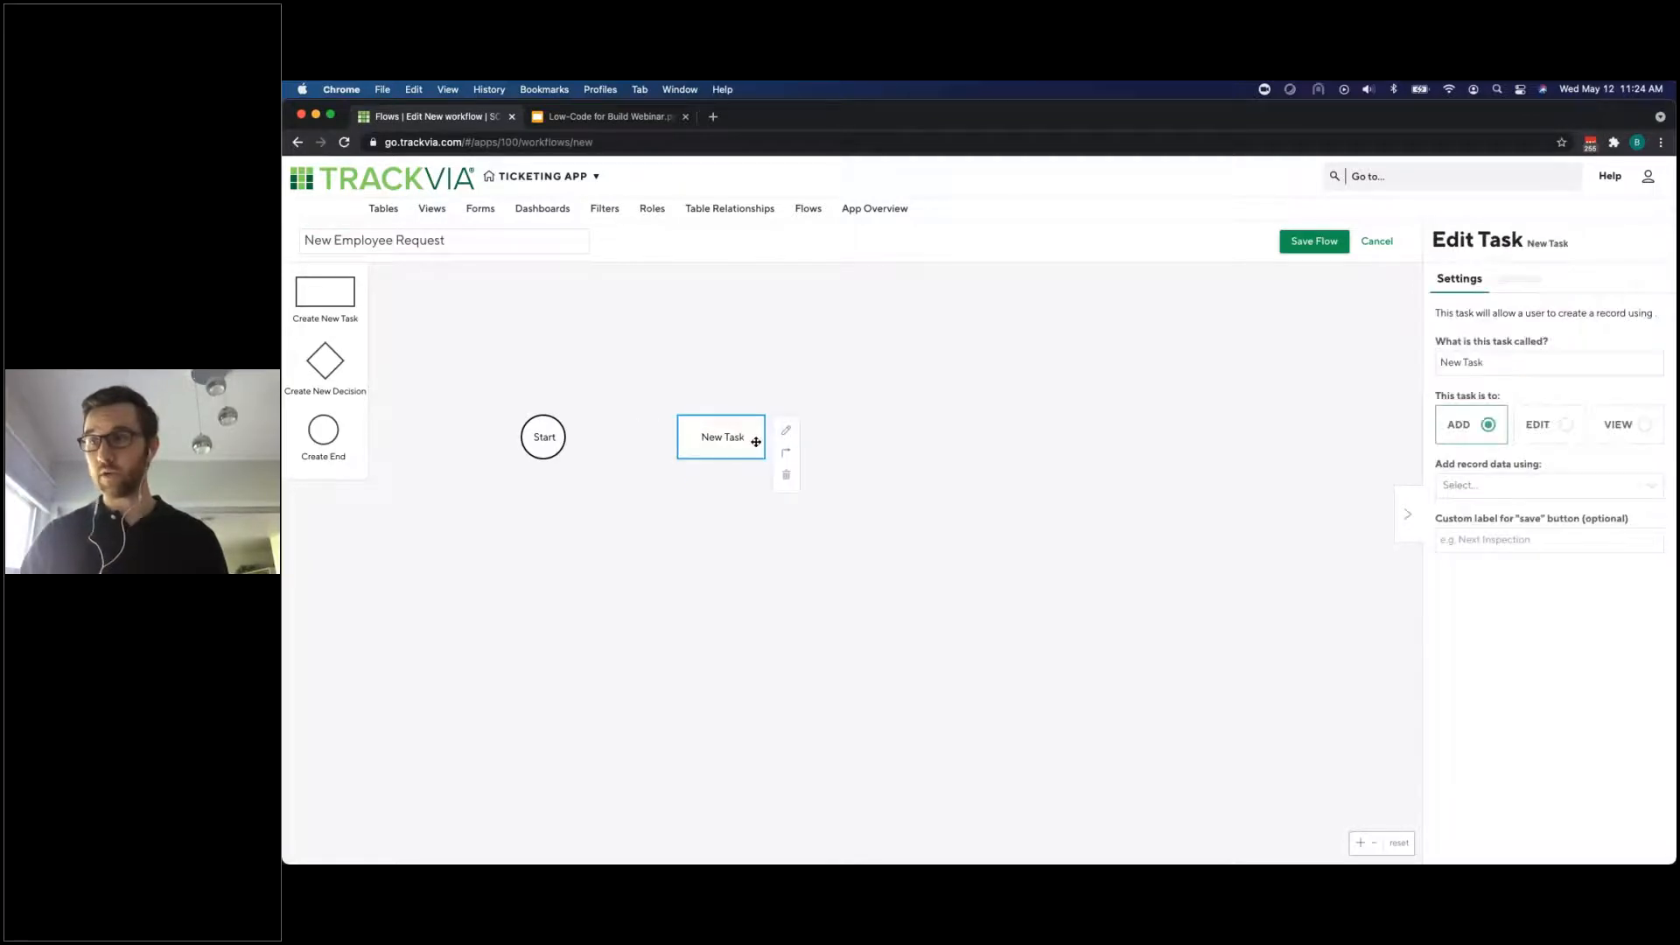
click(1498, 361)
key(BackSpace)
key(BackSpace)
key(BackSpace)
key(BackSpace)
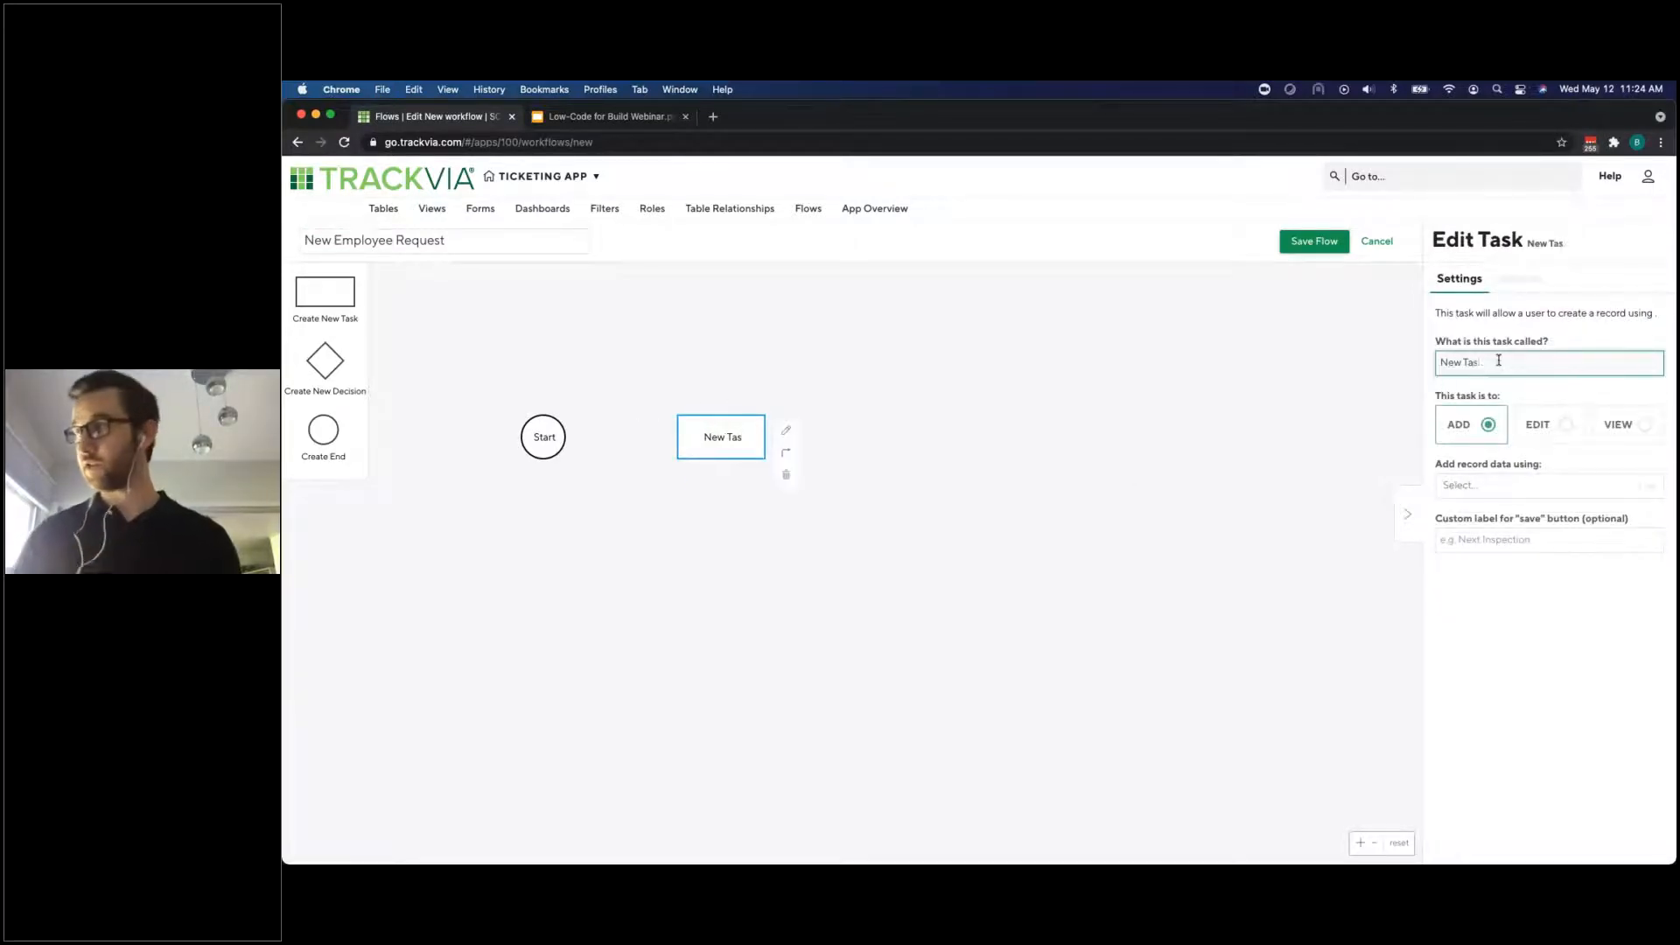
text(Requesst)
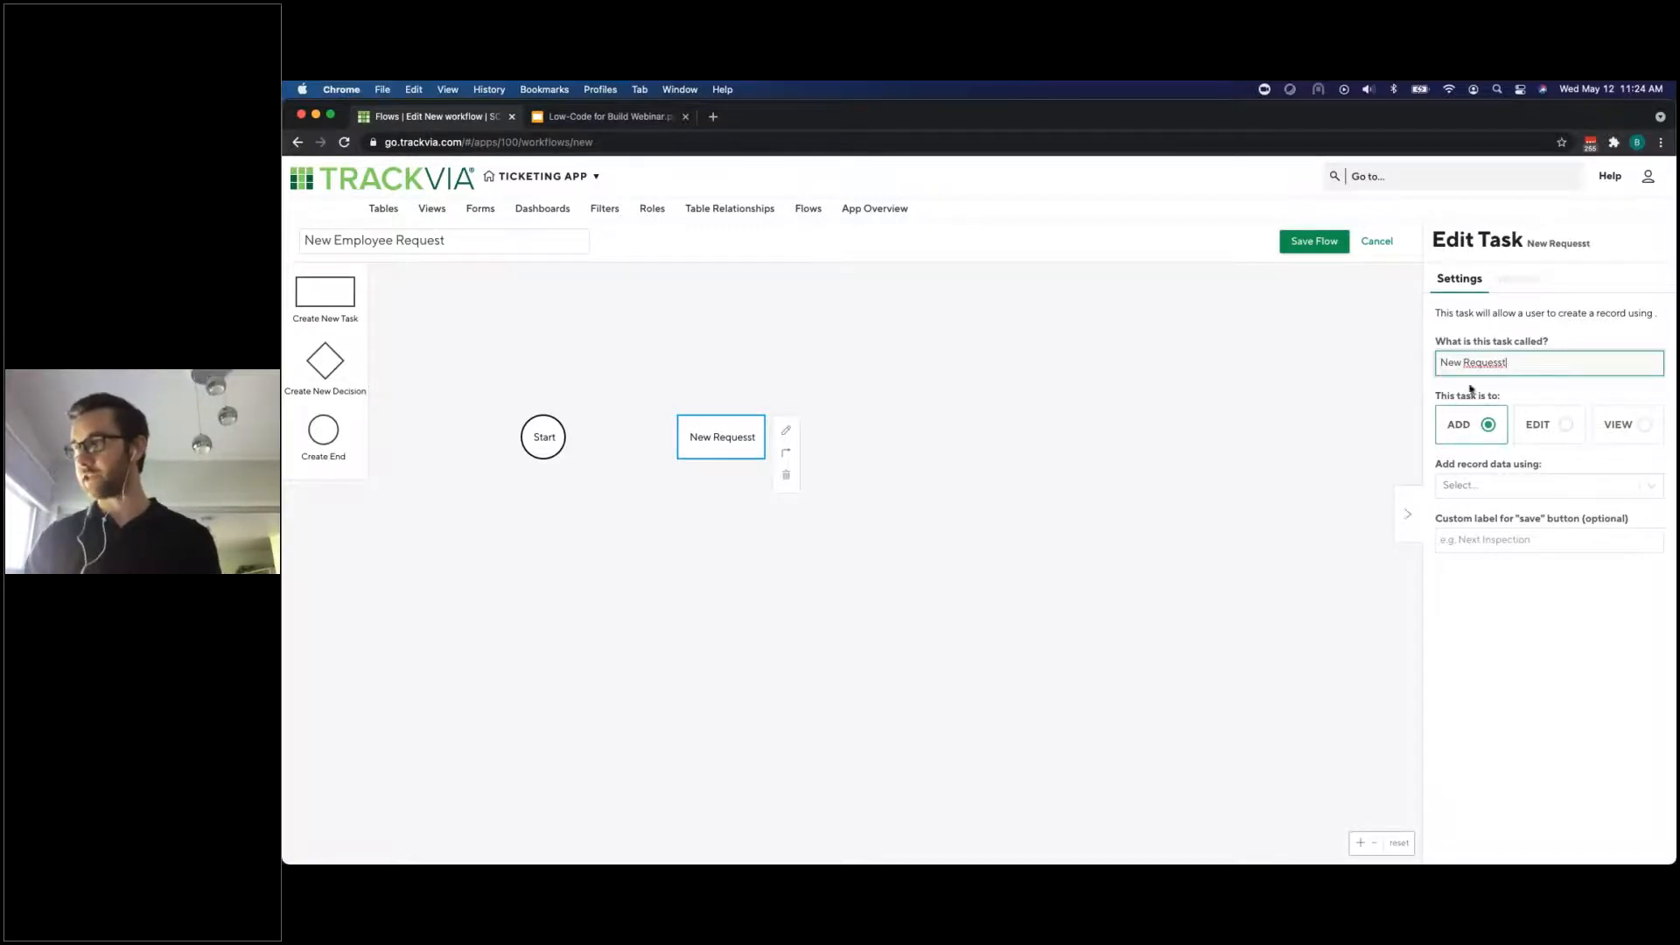
right_click(1492, 365)
click(1514, 374)
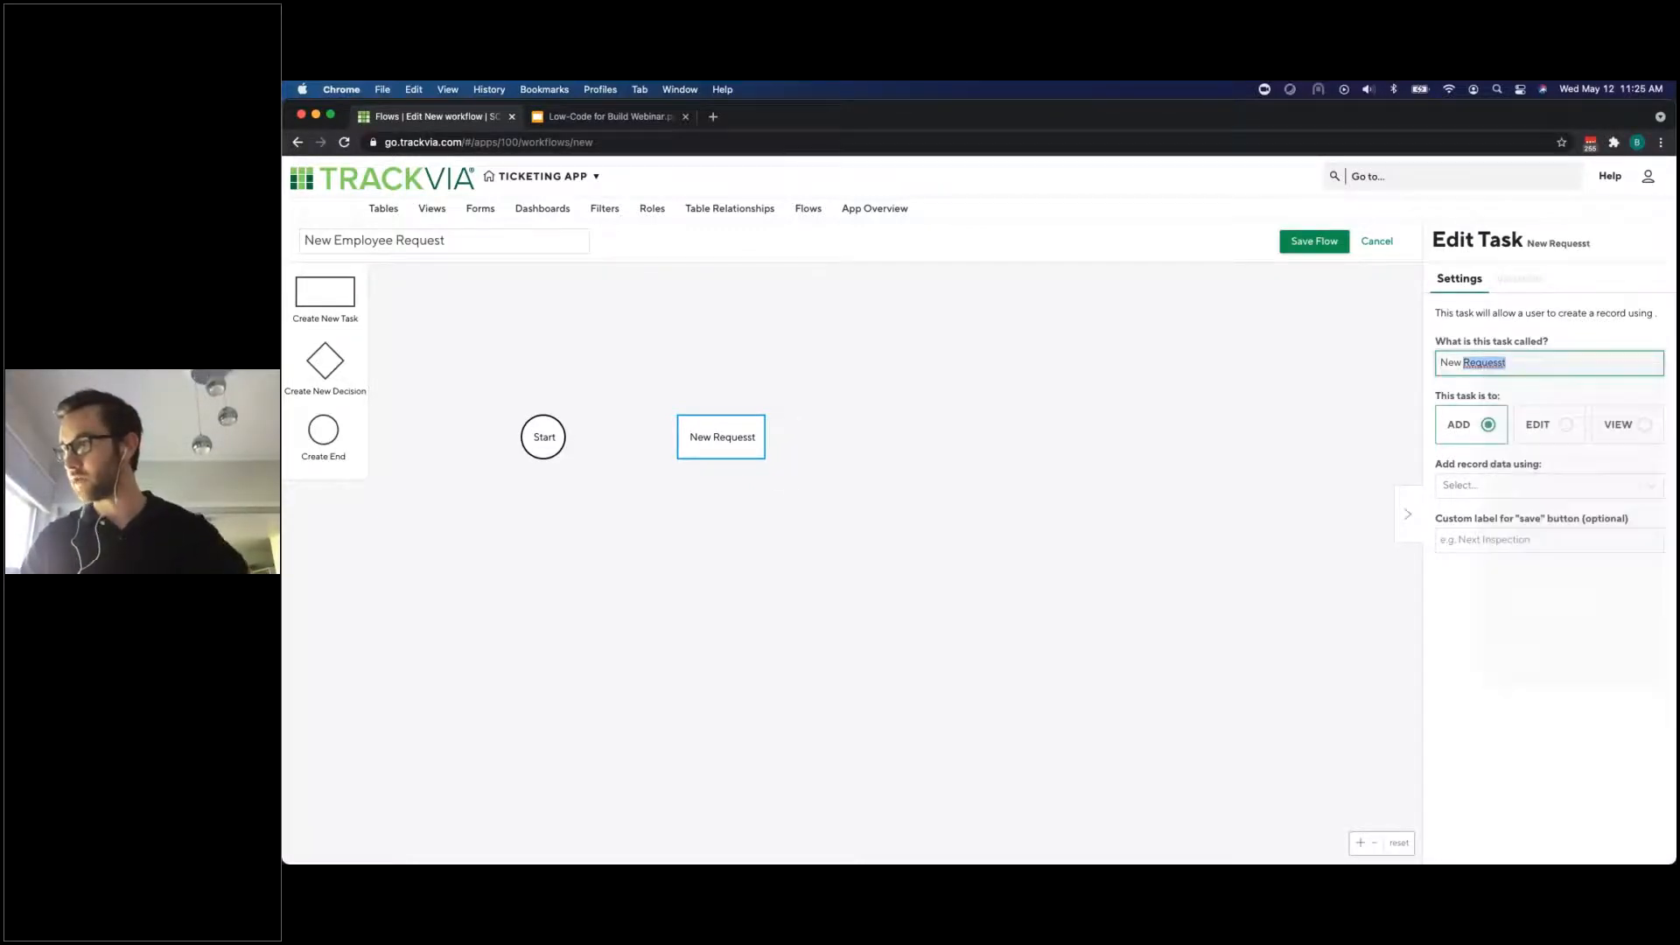
Set the New Request task to add record data using the New Request form
click(1509, 488)
scroll(1511, 588, down, 1)
click(1508, 624)
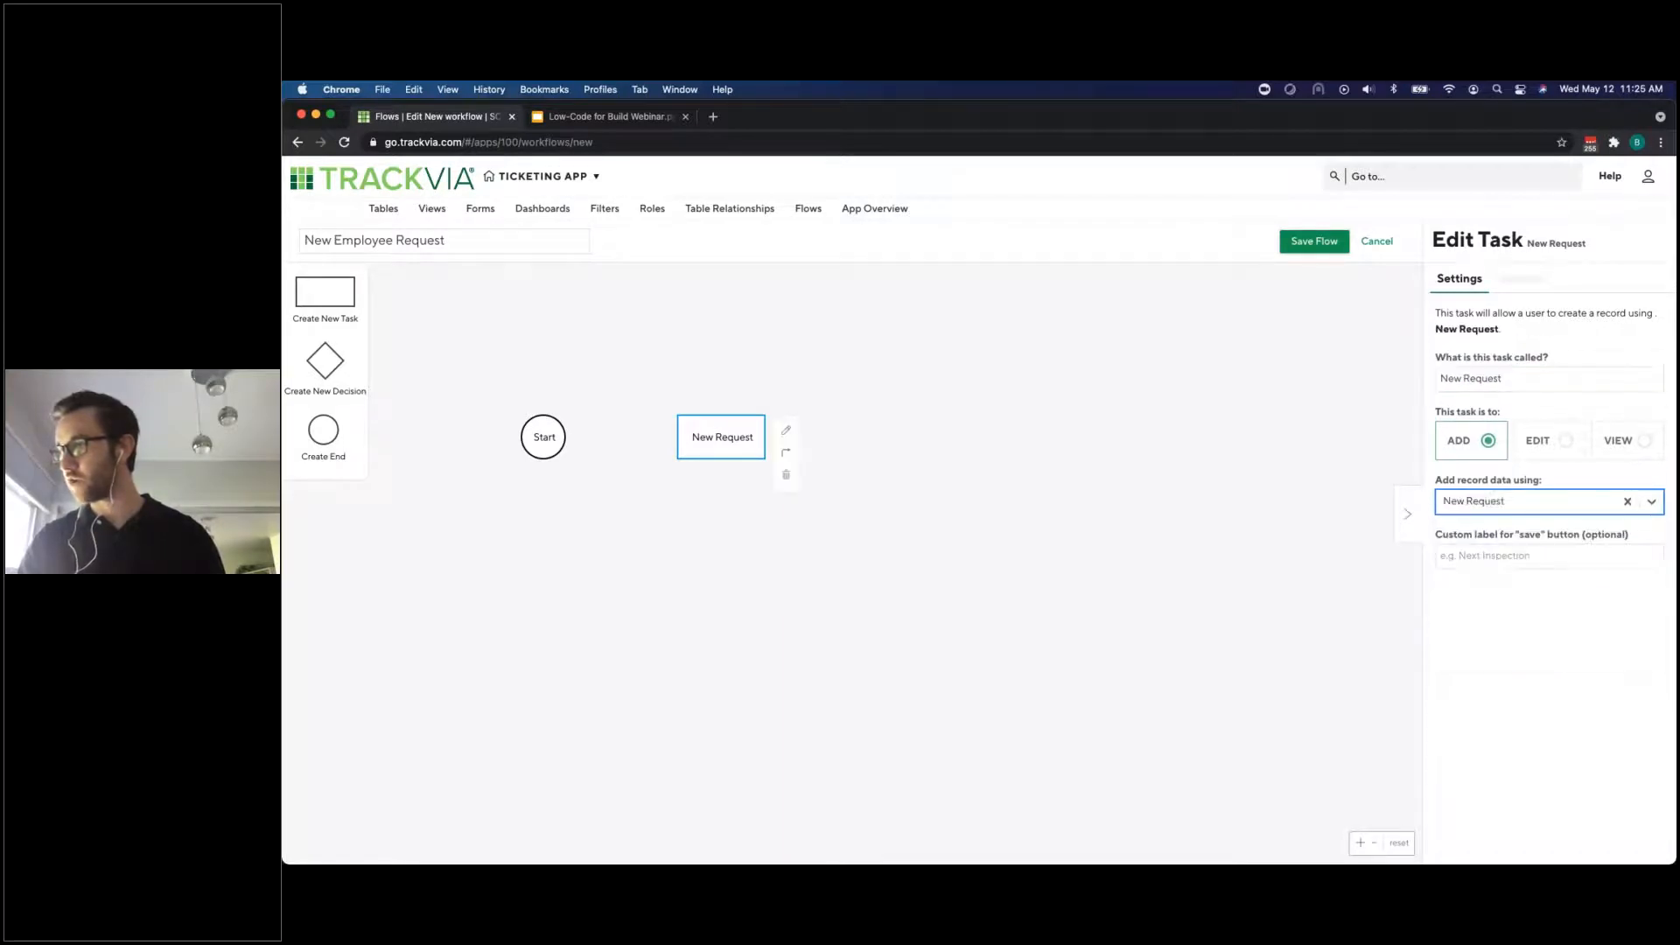
Connect Start to the New Request task, add an End node connected after it, and save the flow
click(550, 448)
click(585, 428)
click(699, 442)
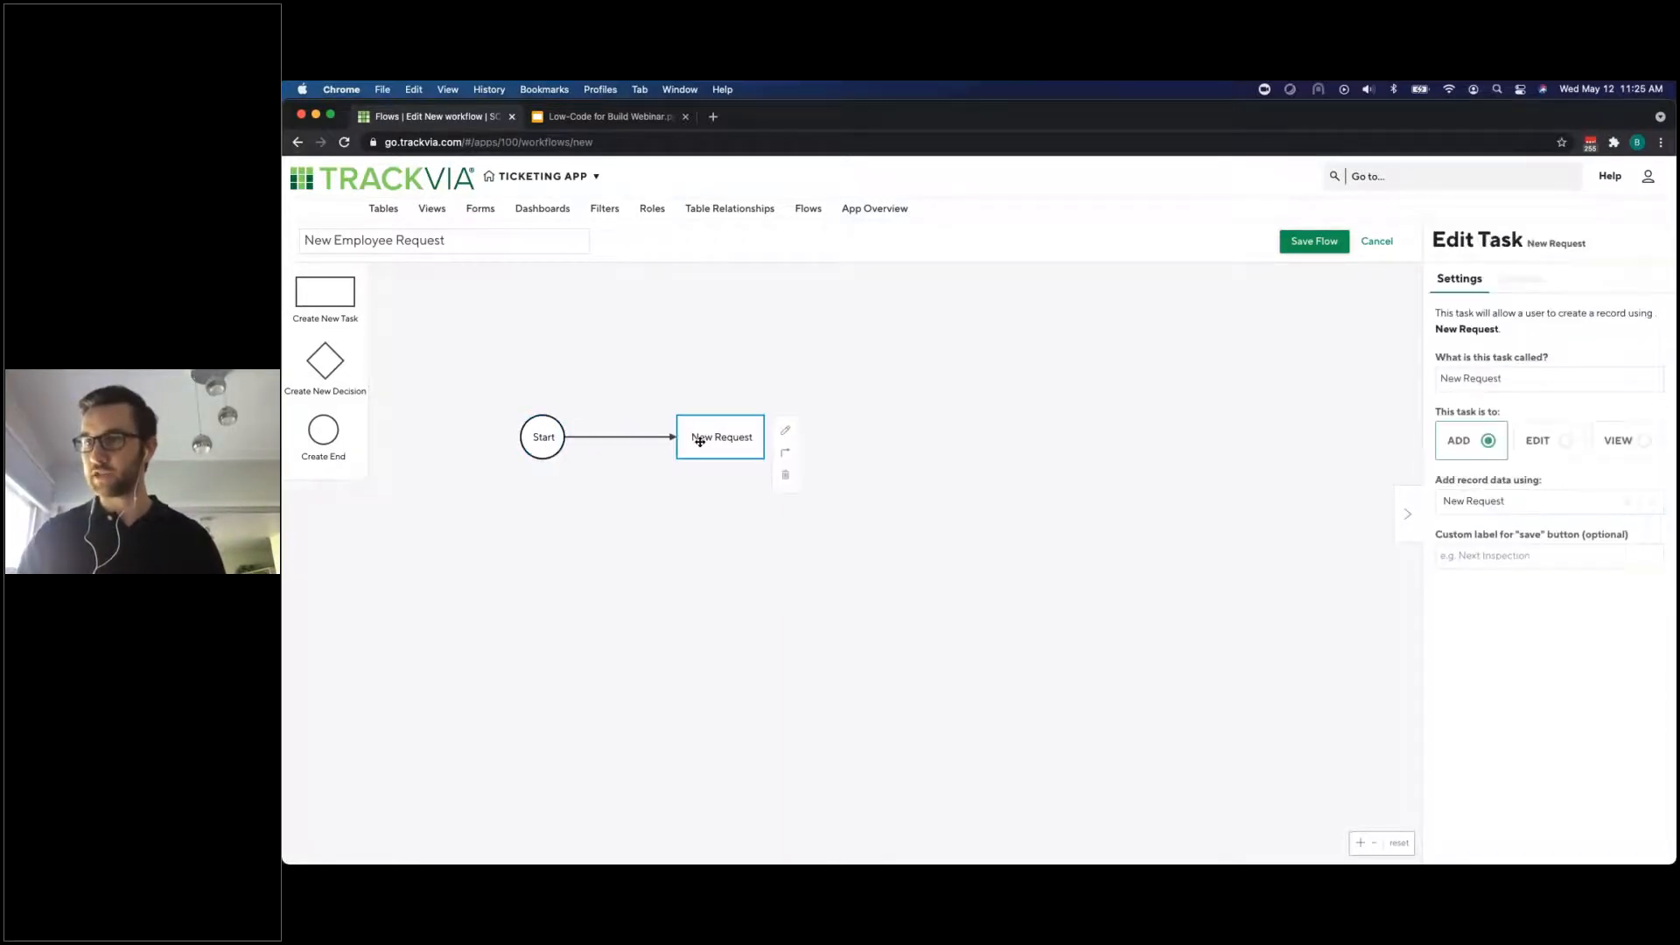
drag(323, 428, 887, 436)
click(785, 452)
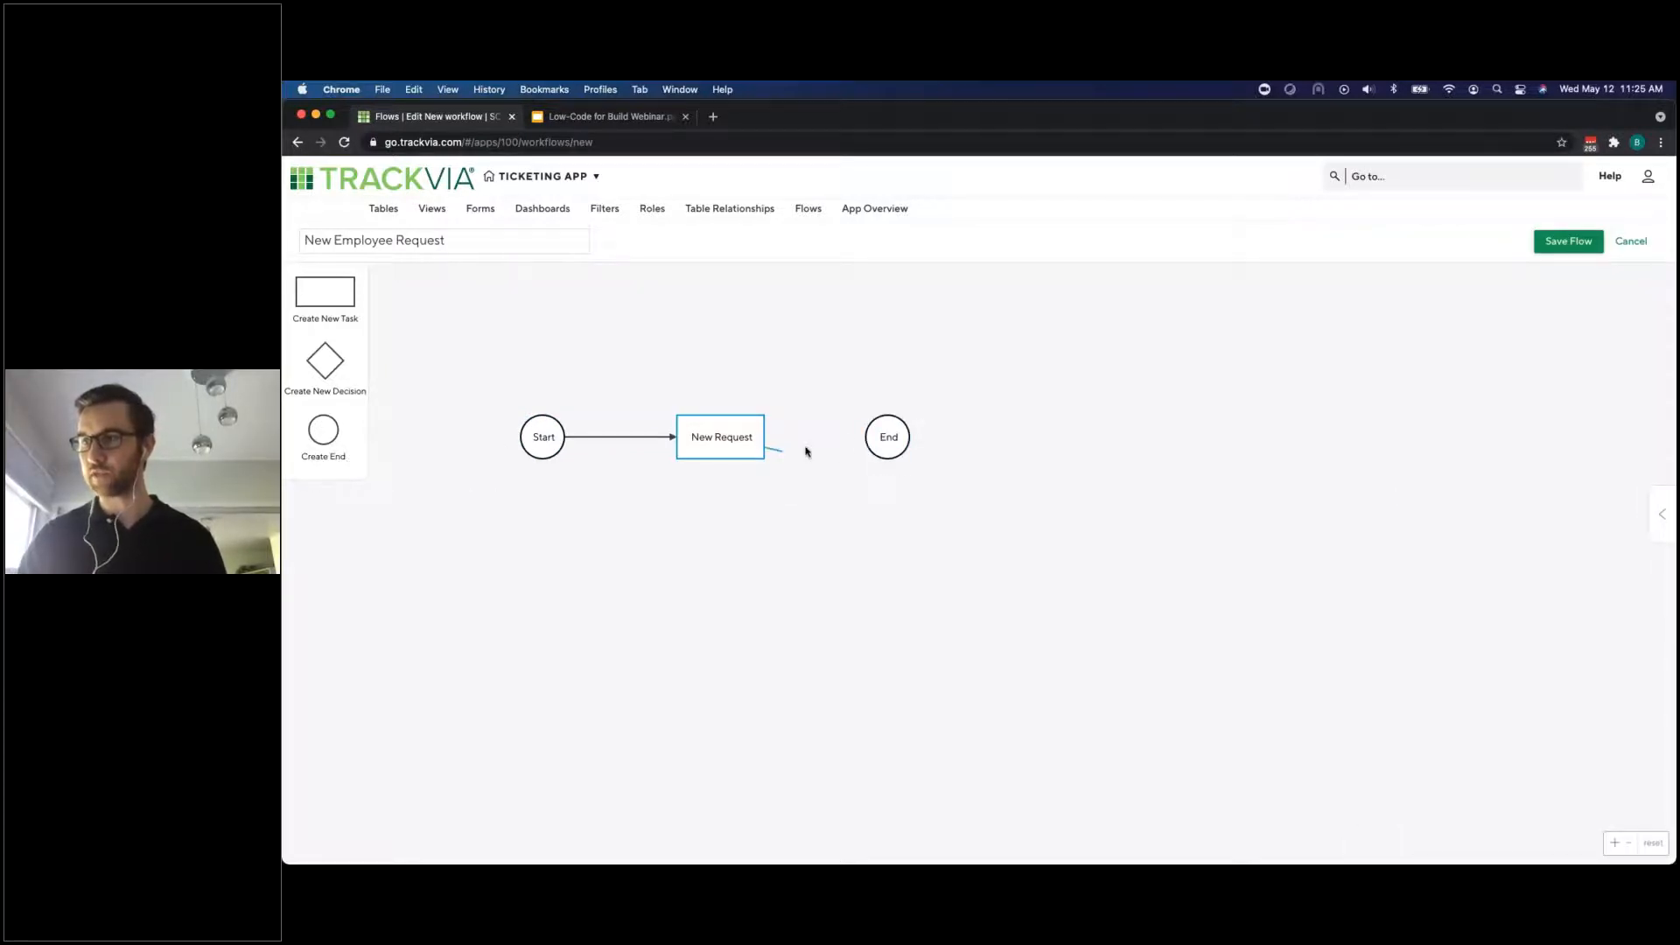
click(887, 436)
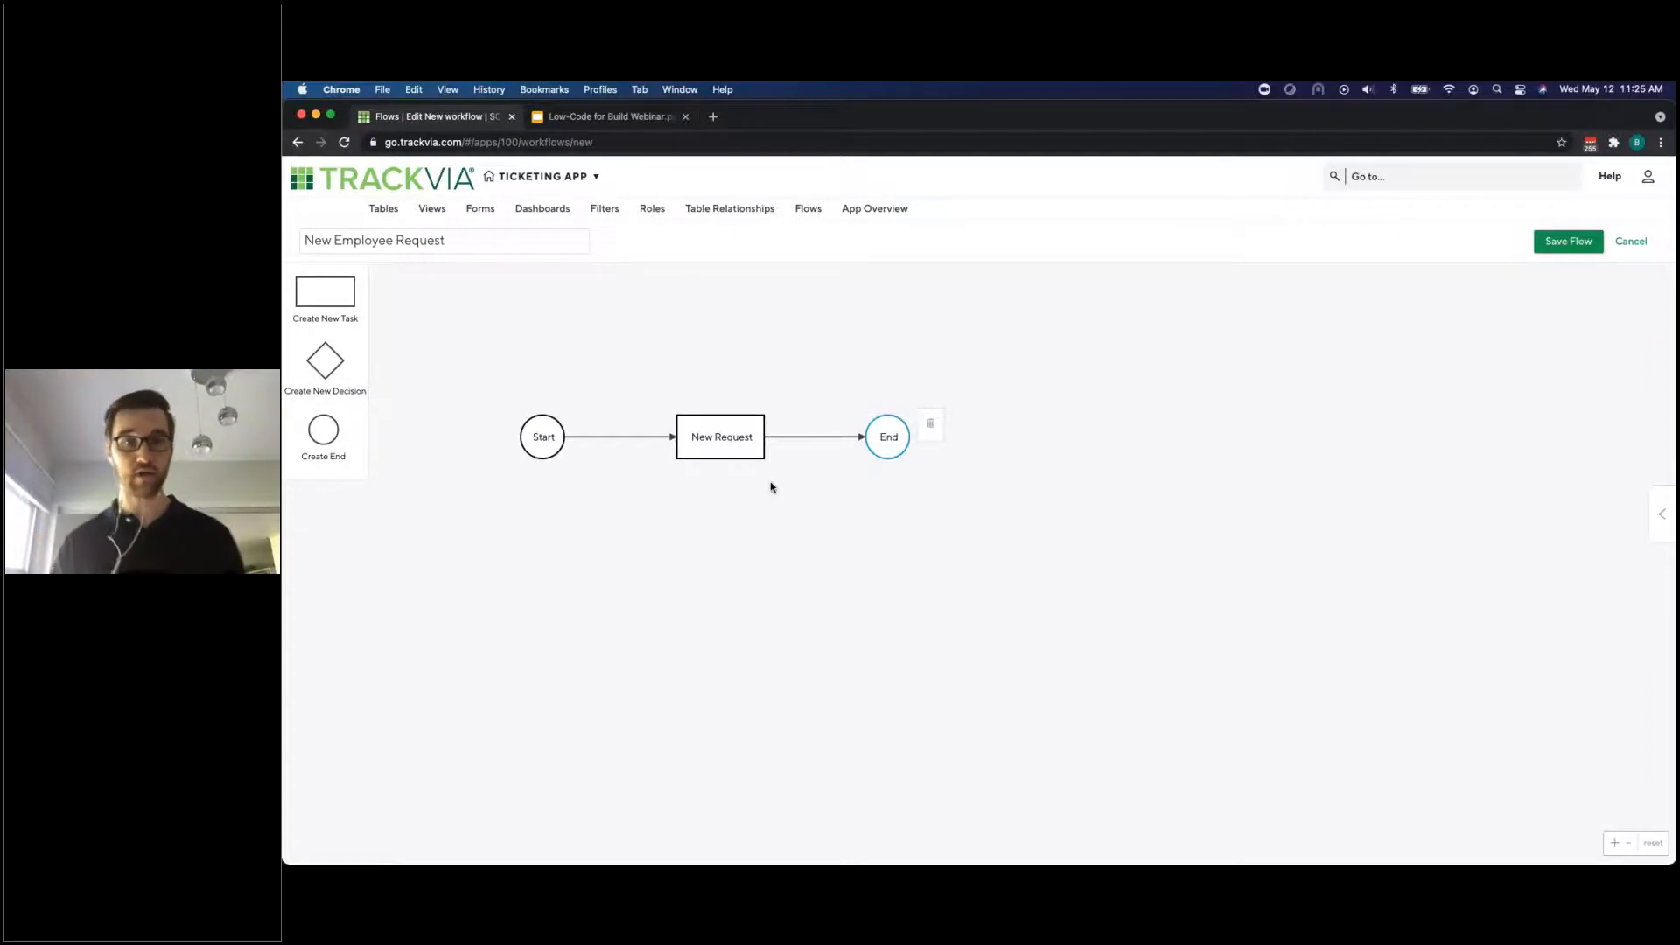
click(1566, 242)
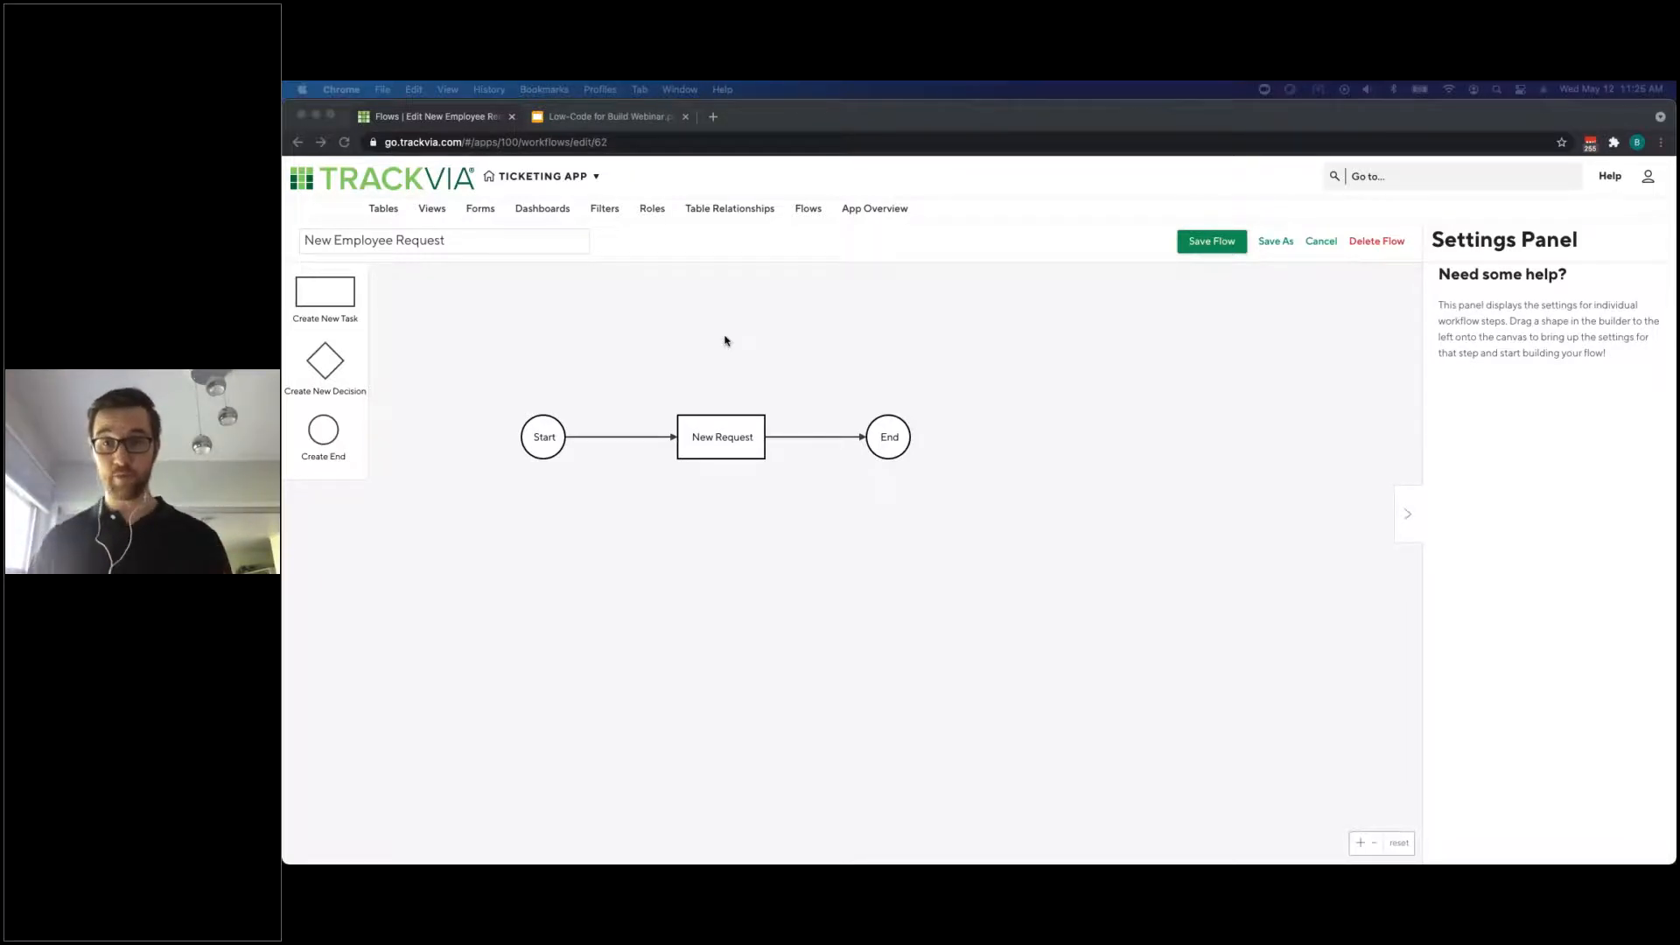
click(561, 213)
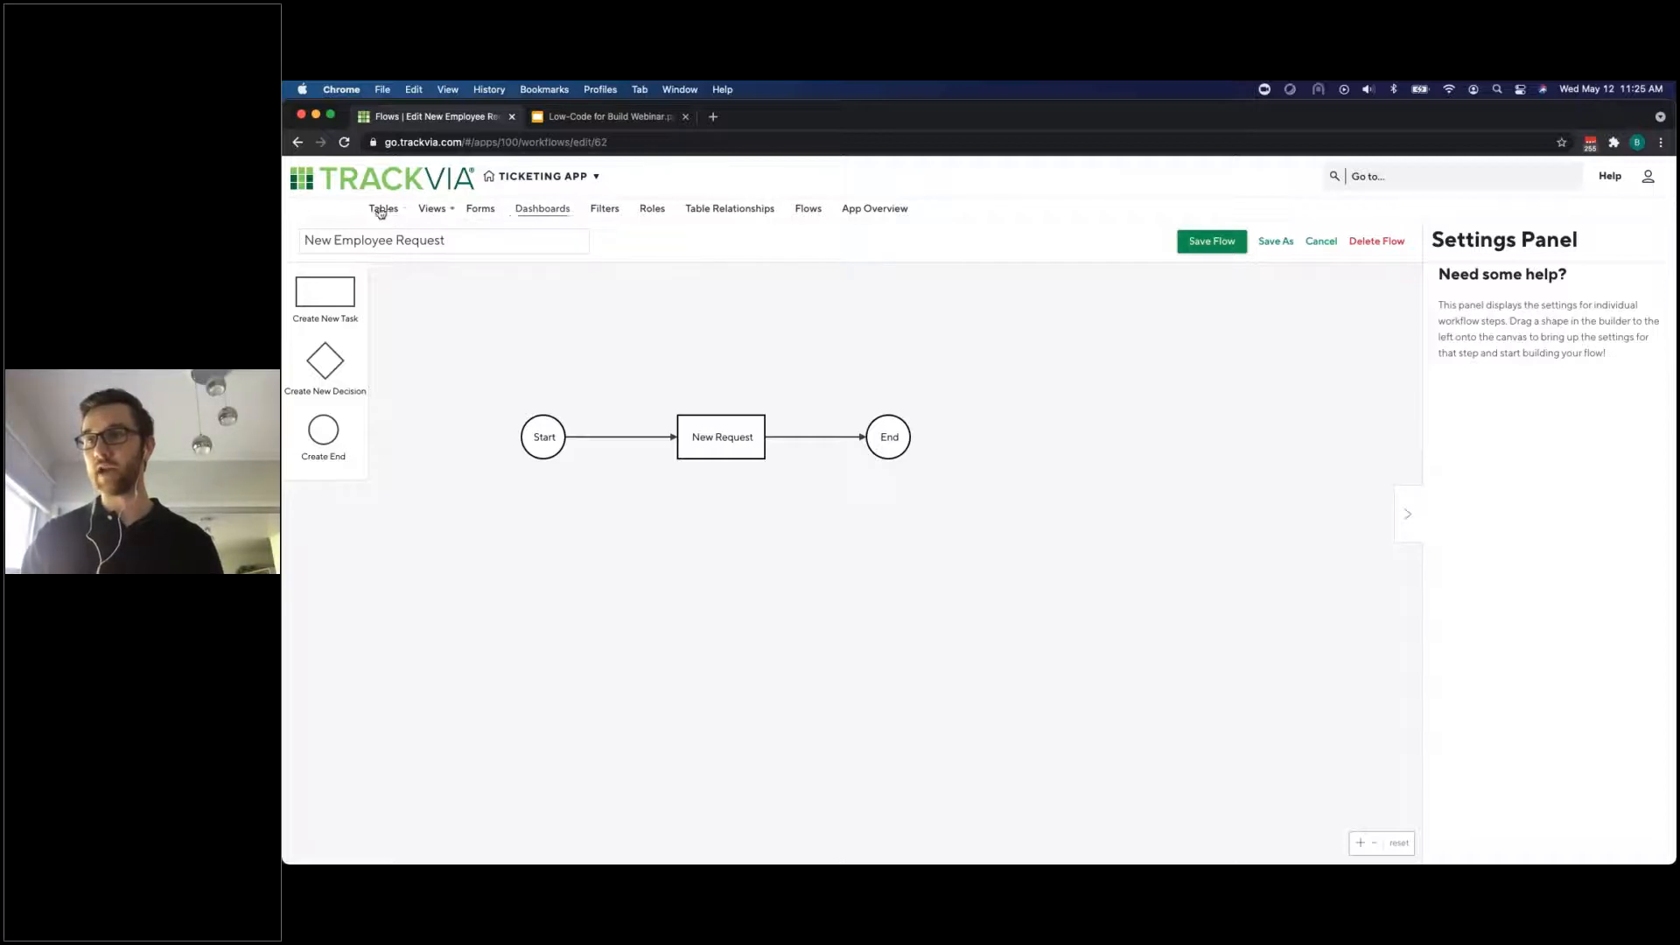
Create a new dashboard and name it Request DB
click(578, 208)
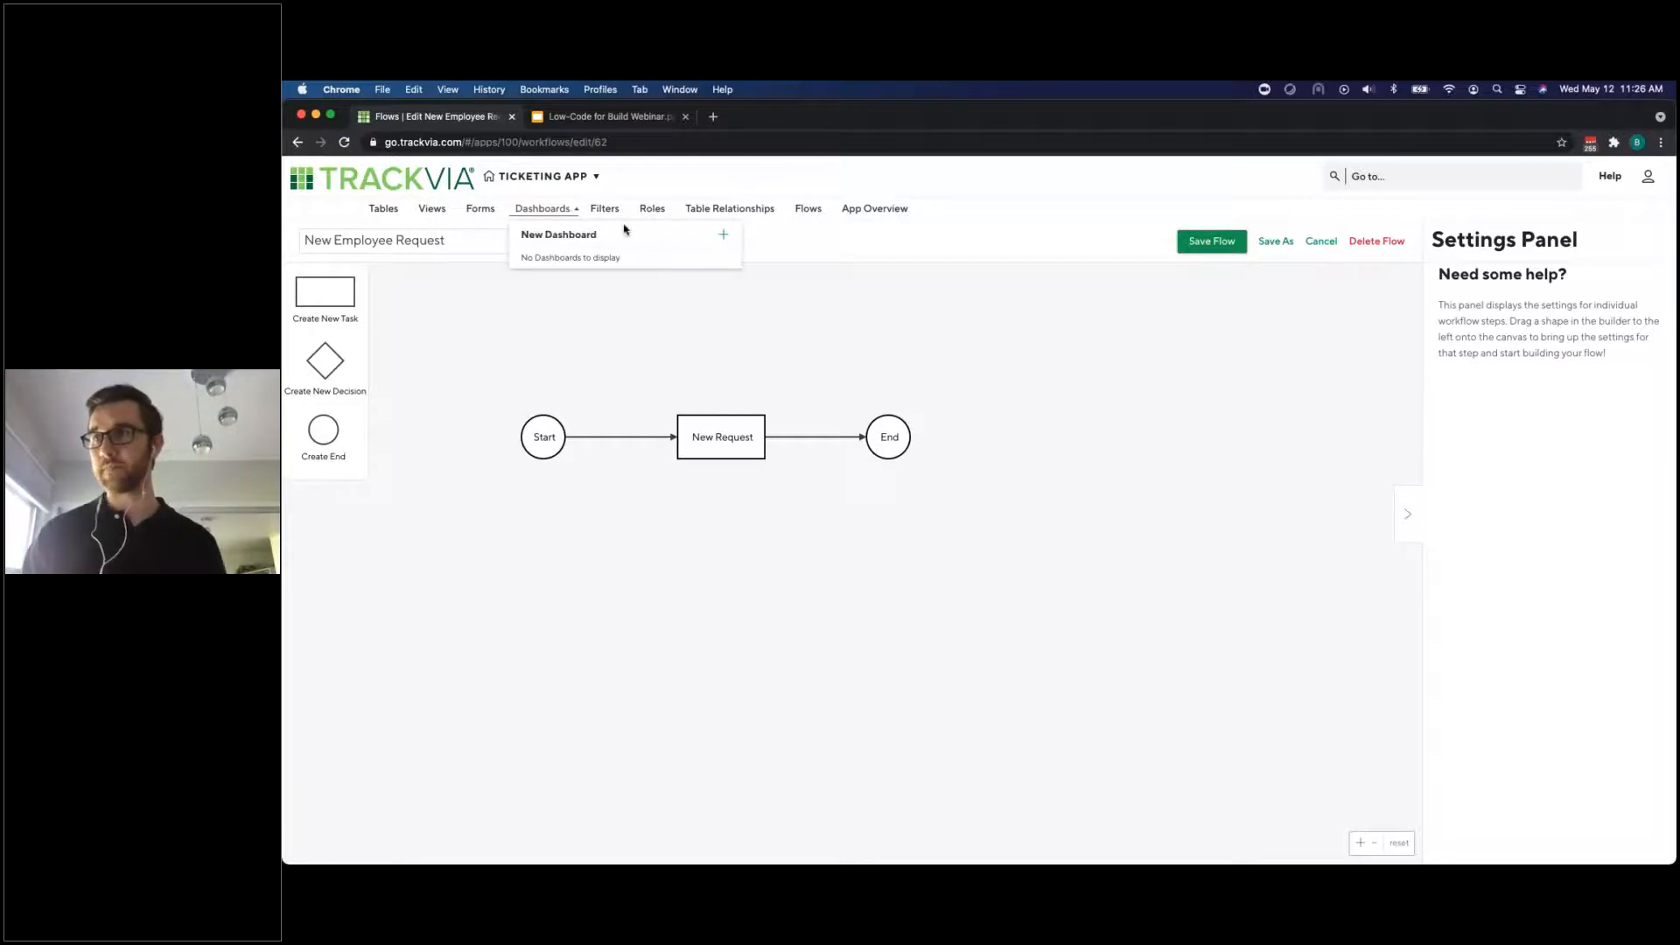
click(722, 233)
click(458, 244)
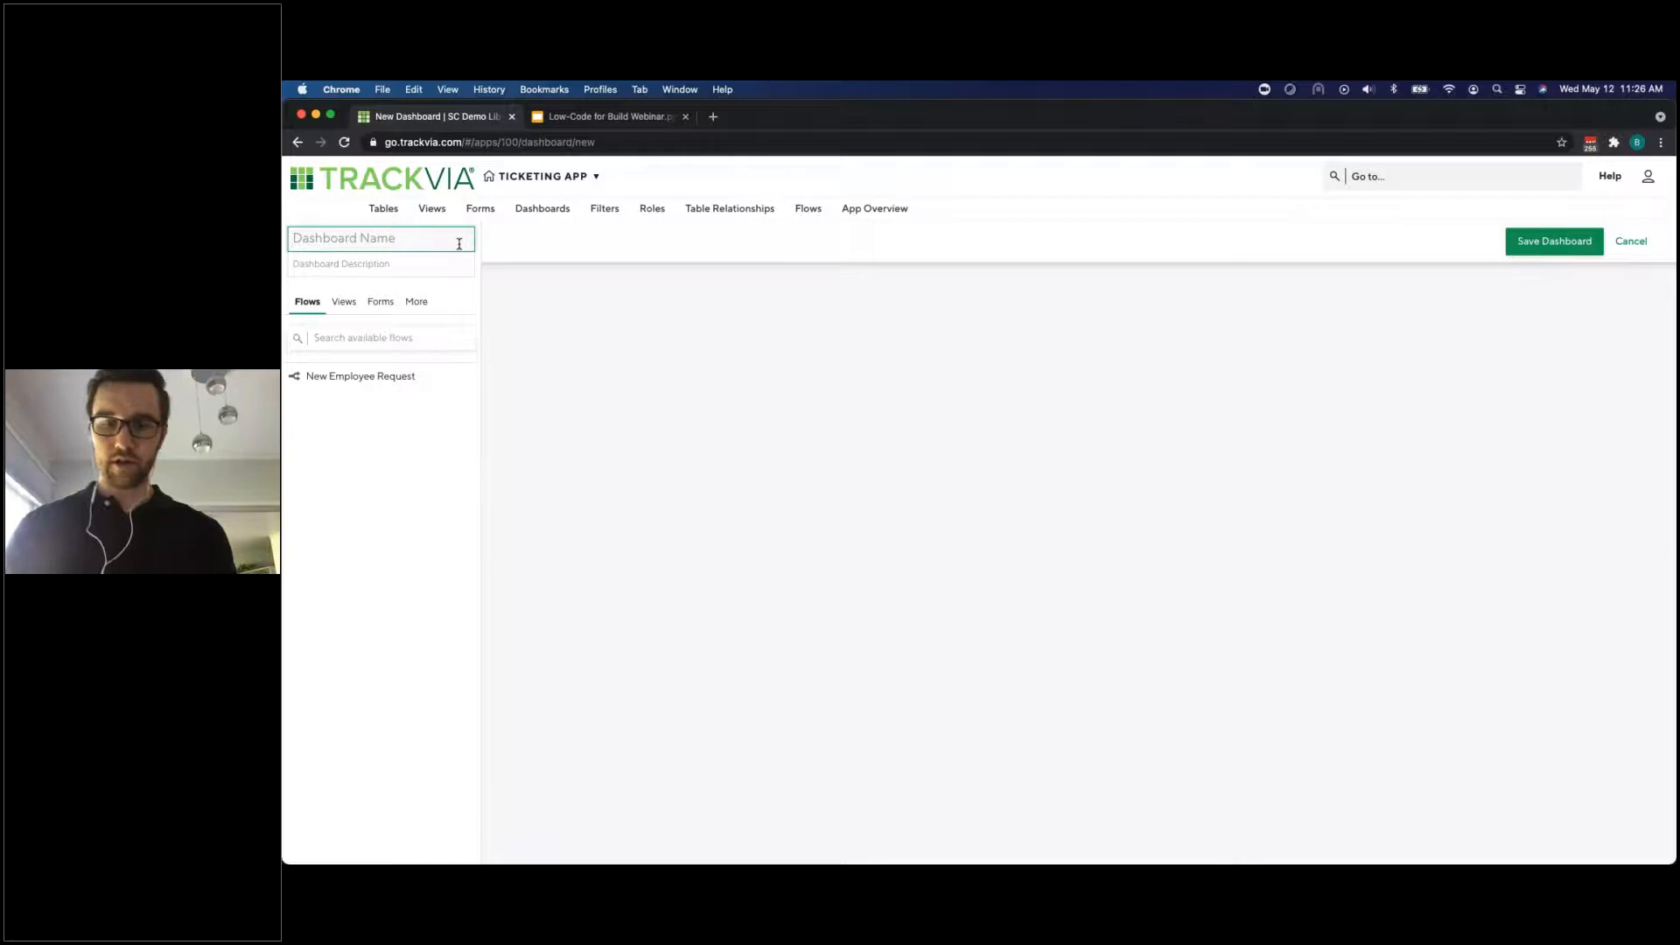
text(REque)
key(BackSpace)
key(BackSpace)
key(BackSpace)
key(BackSpace)
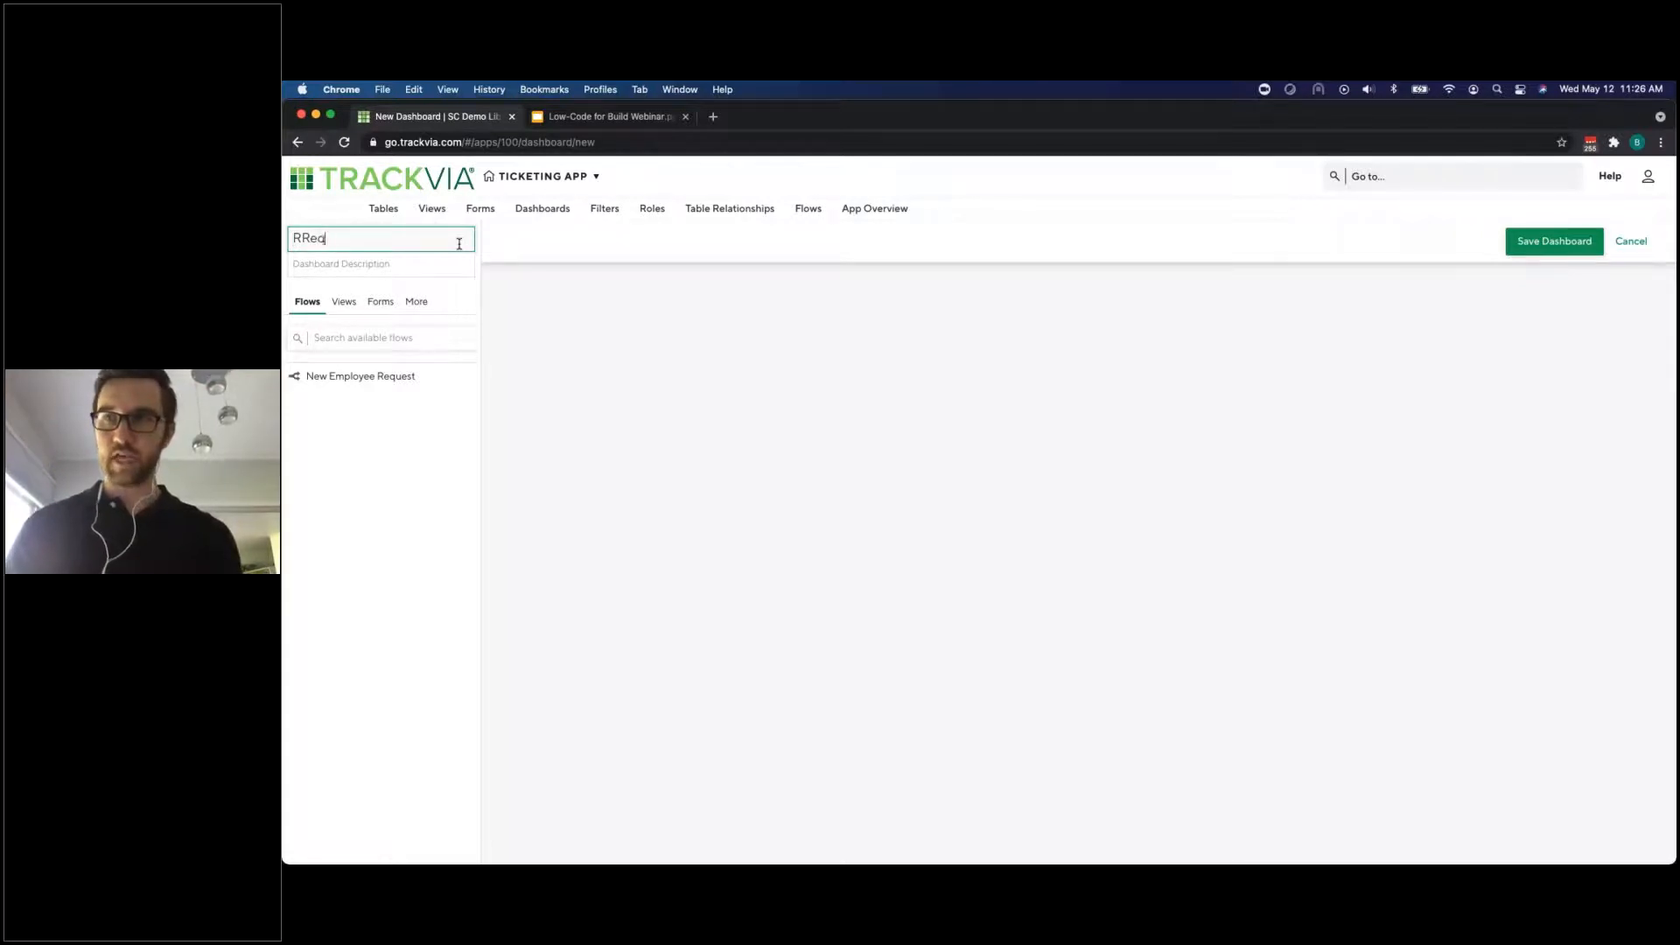
text(equest D)
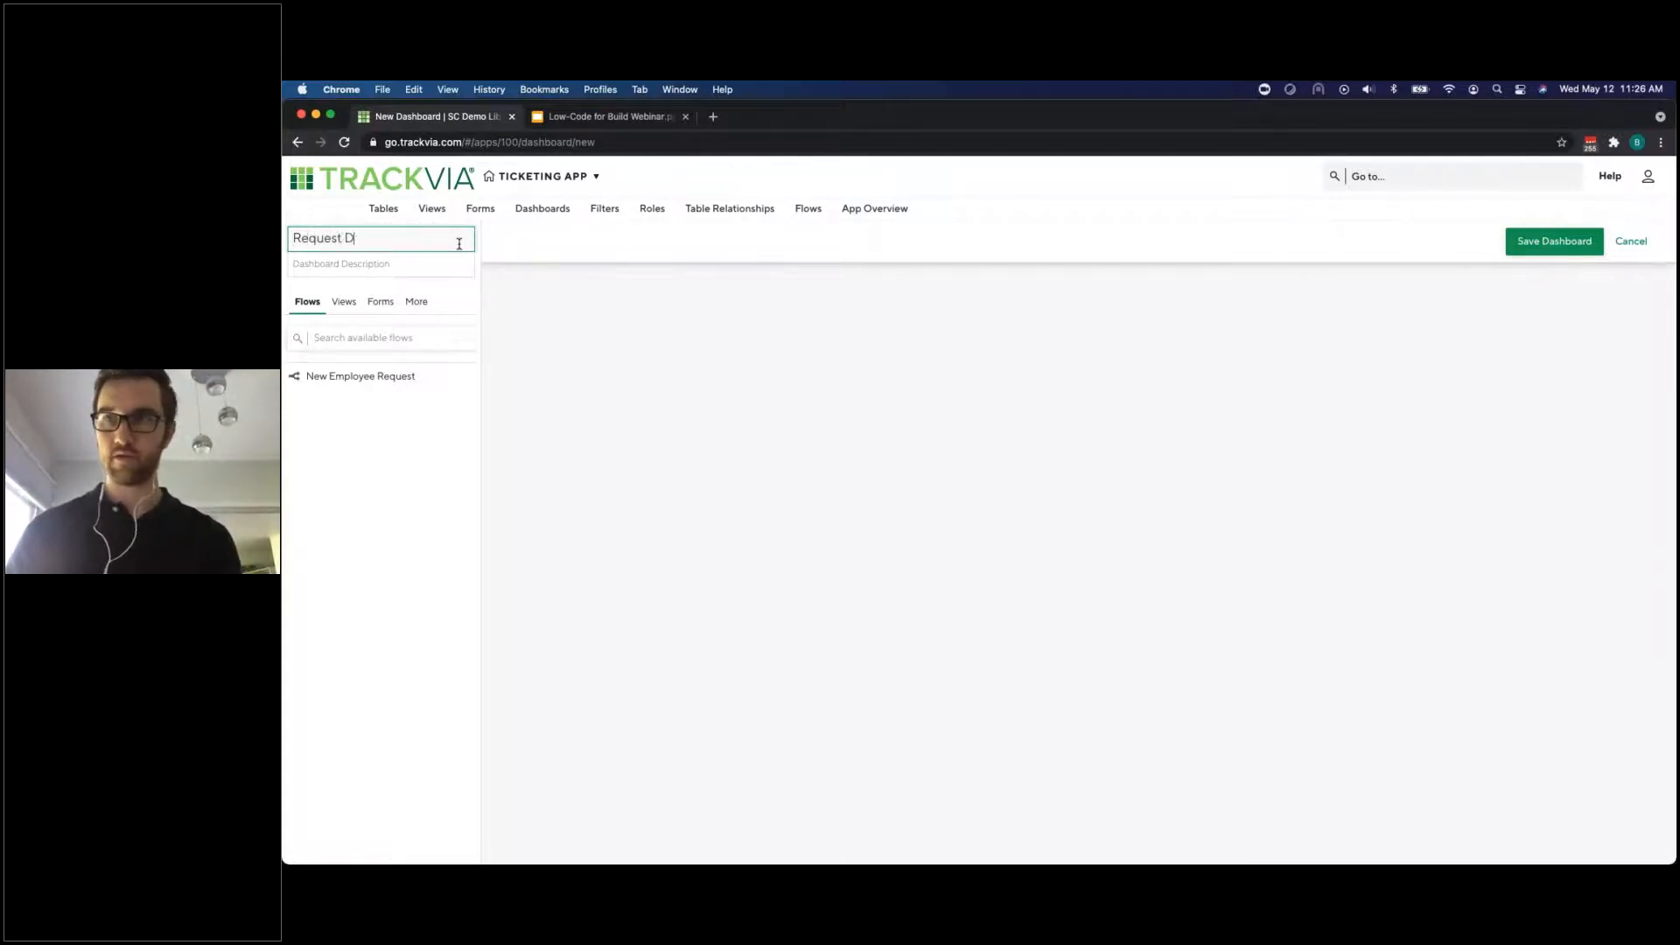
text(B)
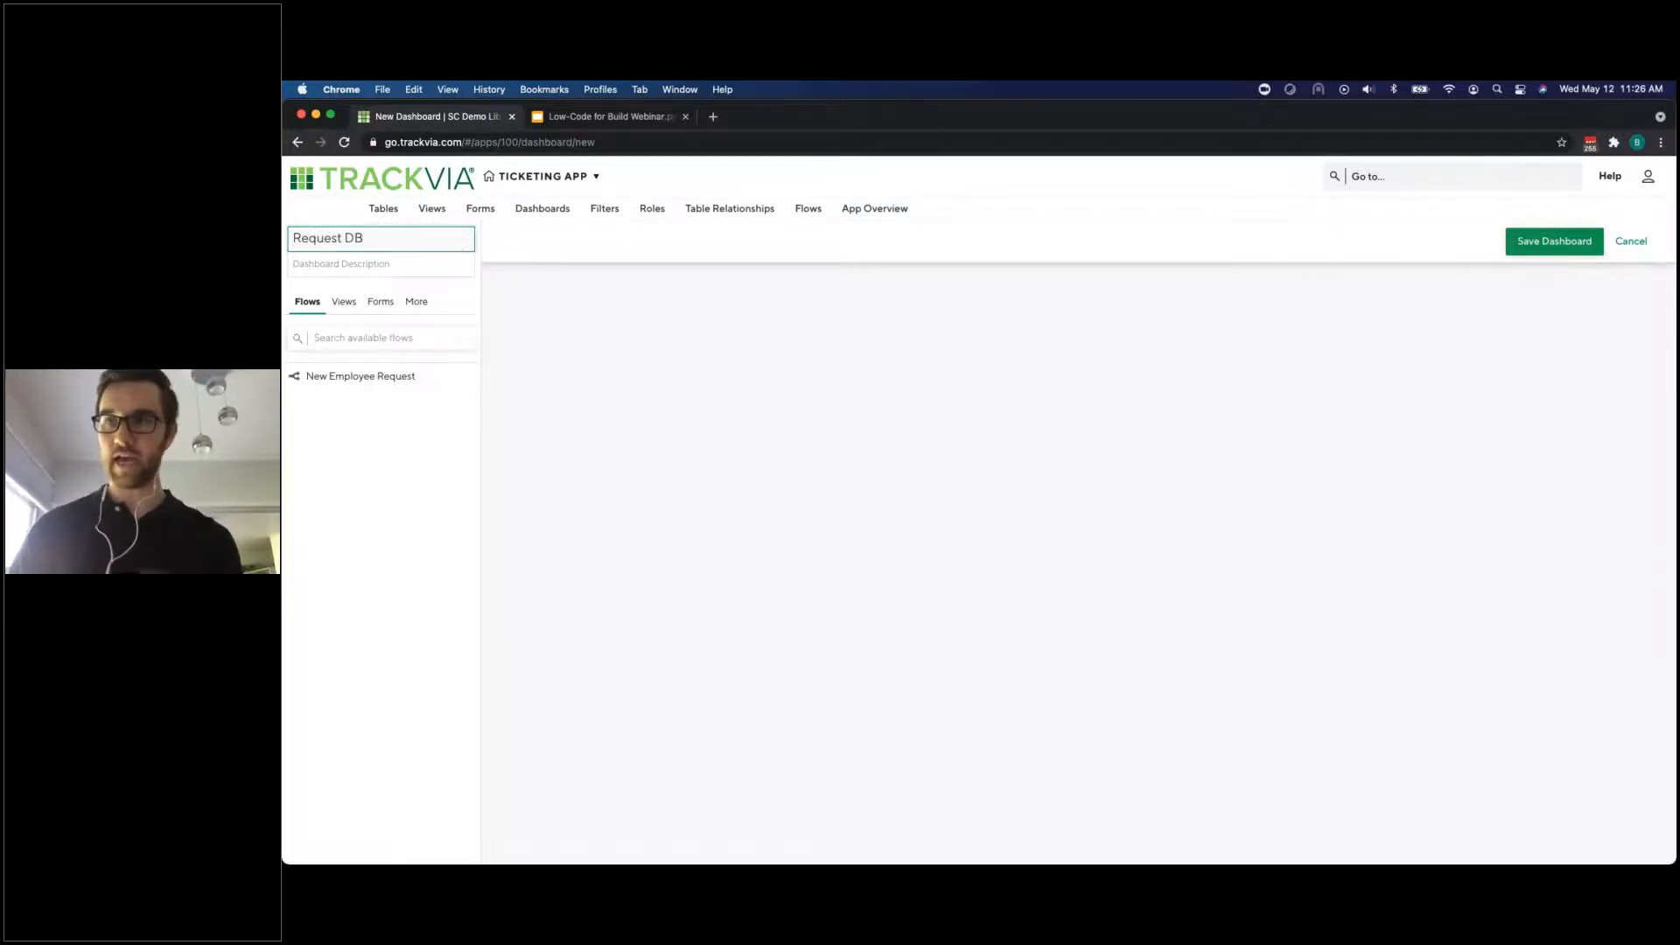
Add the New Employee Request flow and a shortcut panel to the dashboard
click(442, 377)
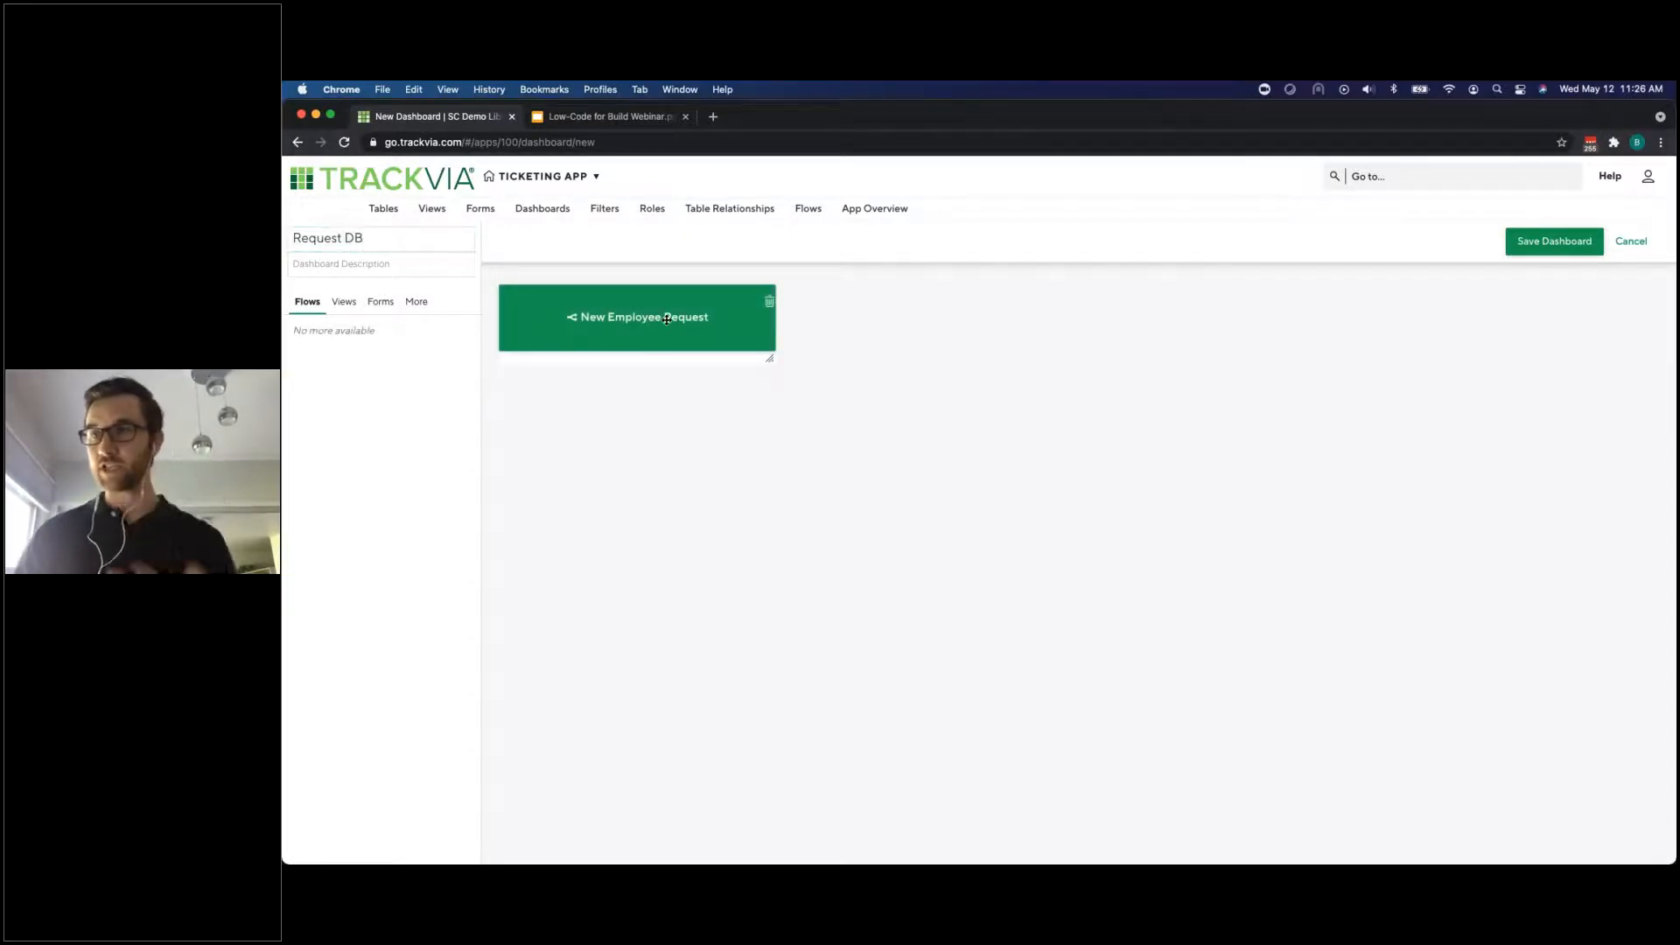
click(415, 310)
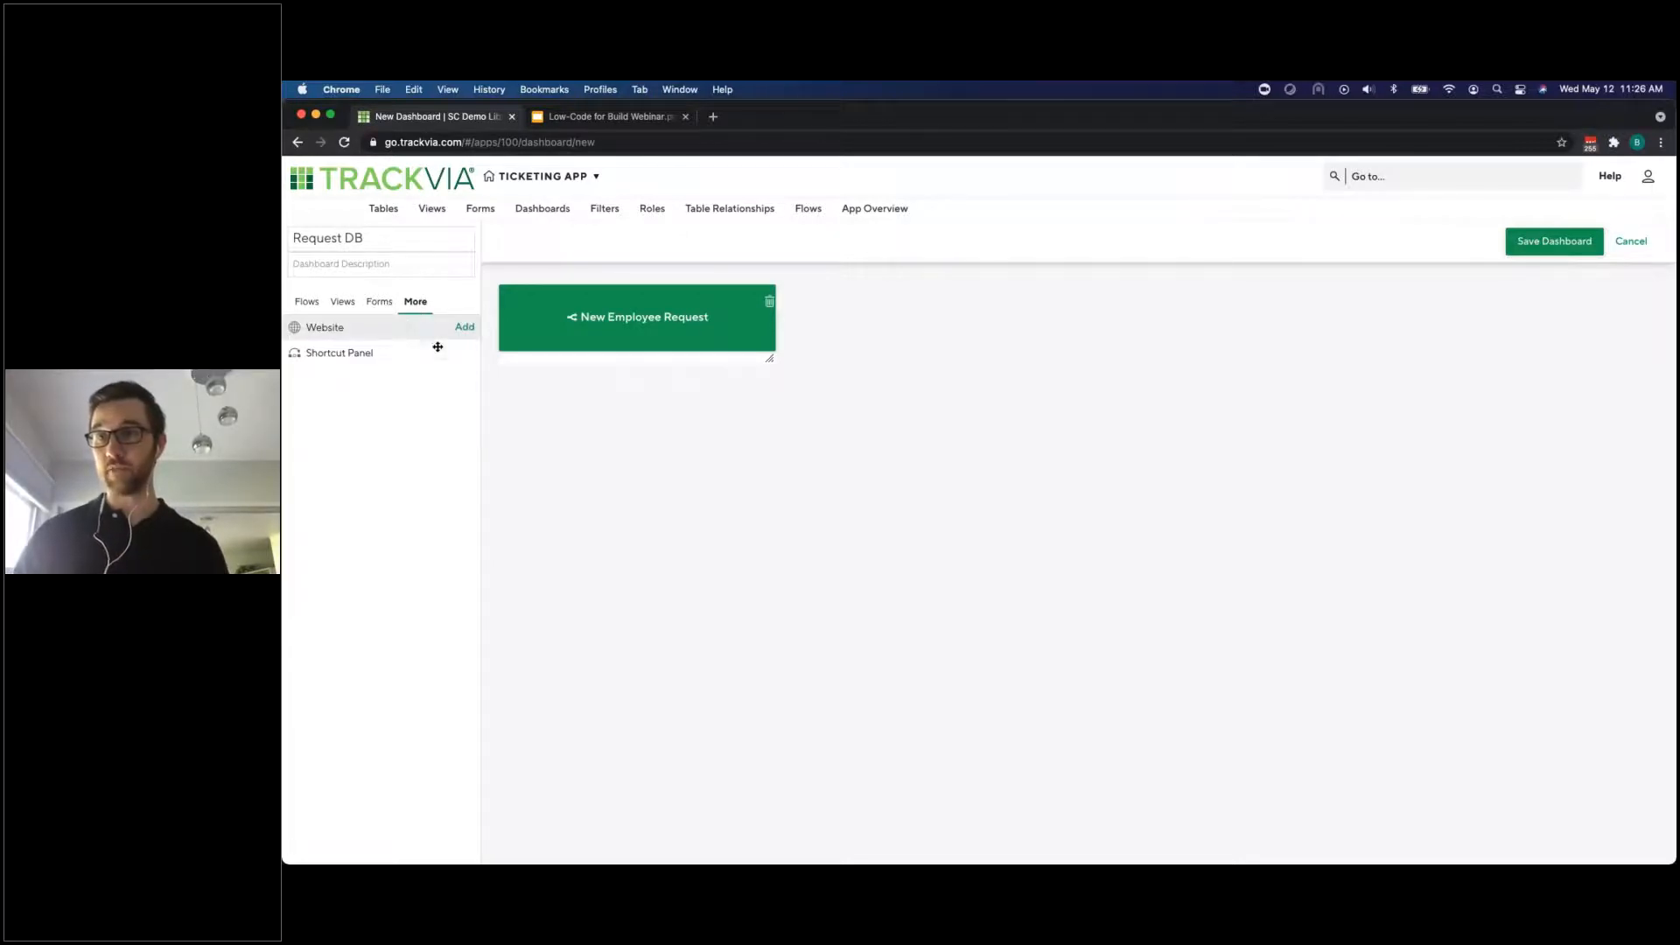
click(466, 355)
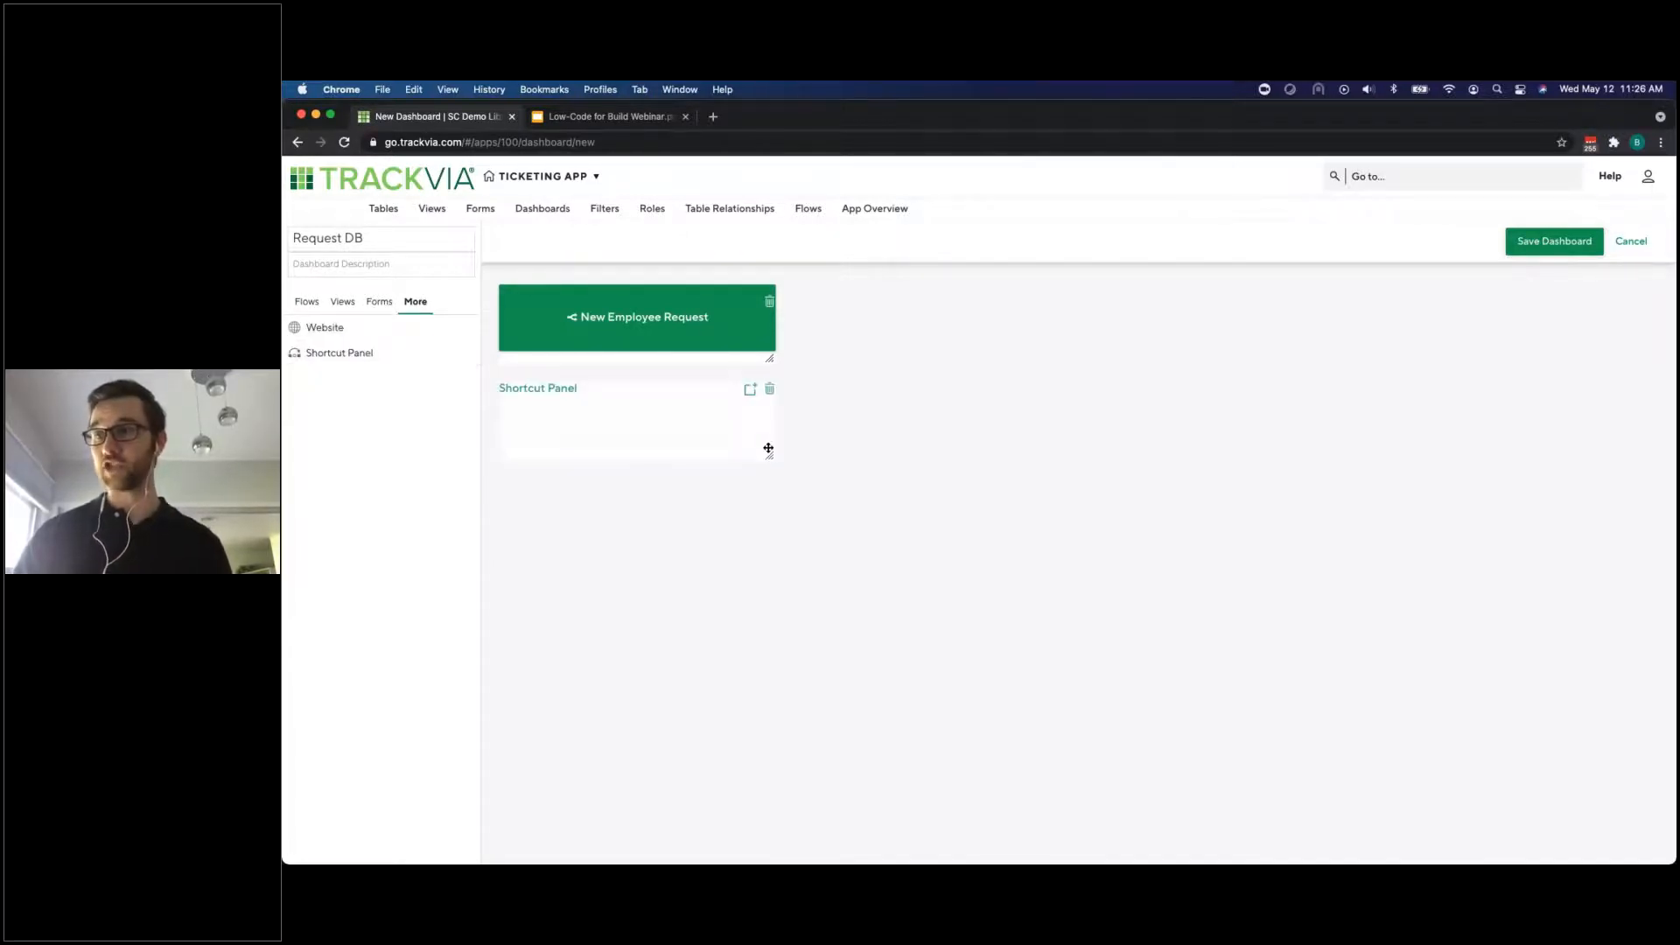
Add an Open View shortcut to the shortcut panel for the Requests Default View, with the button label Open Requests
click(750, 394)
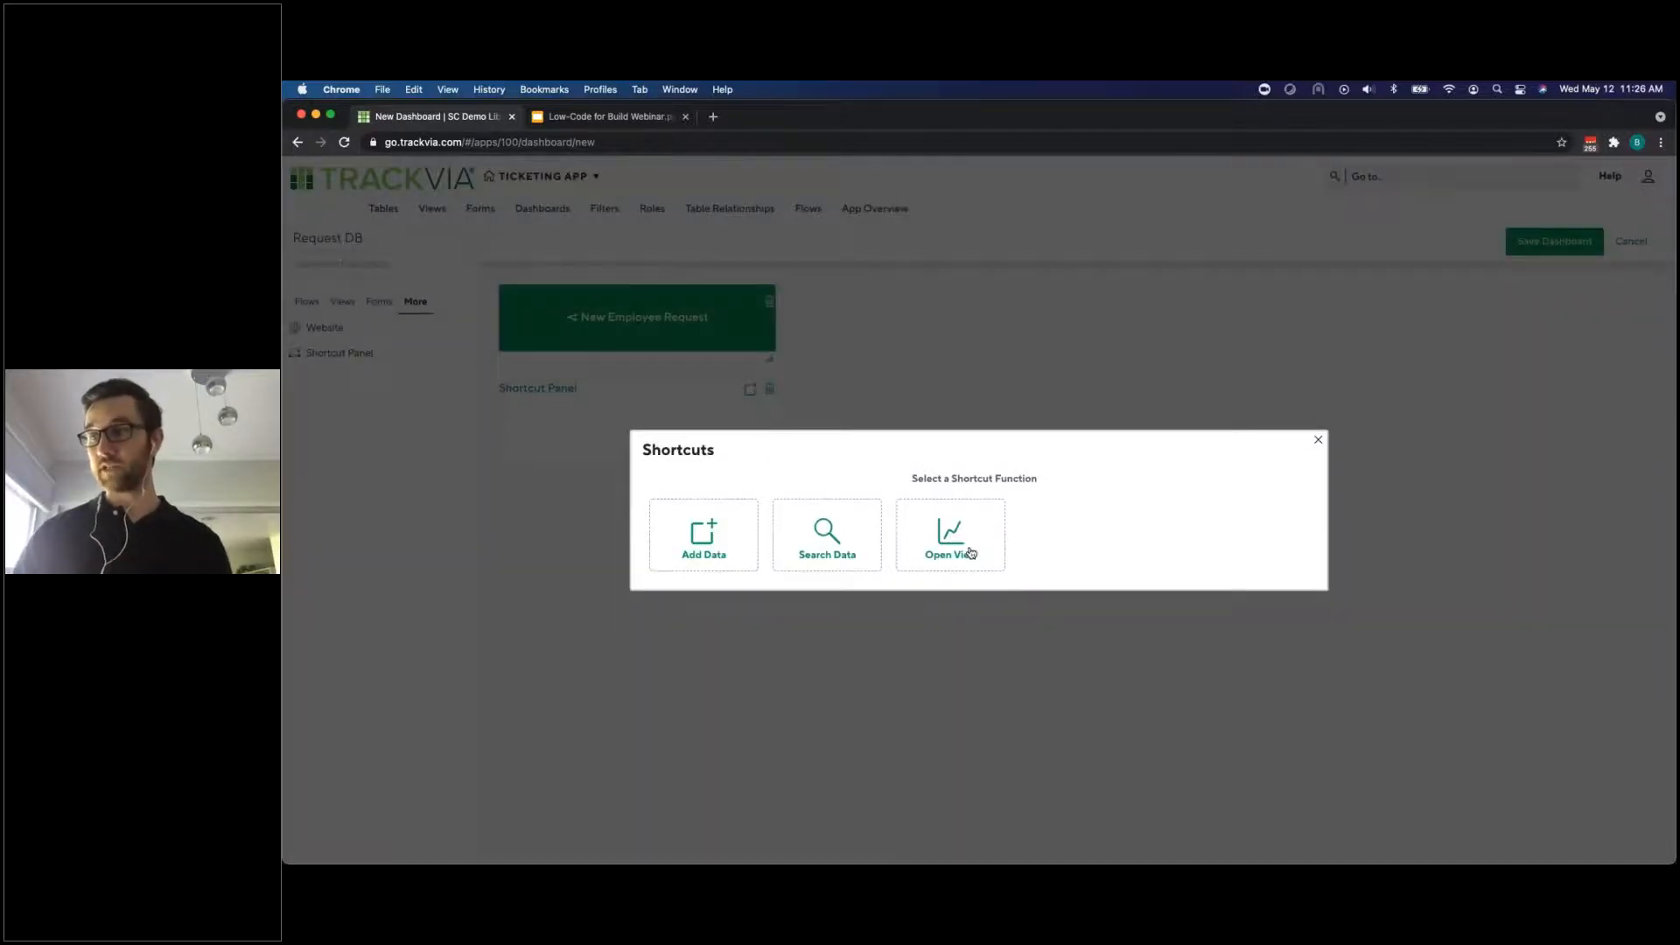
click(970, 553)
click(775, 475)
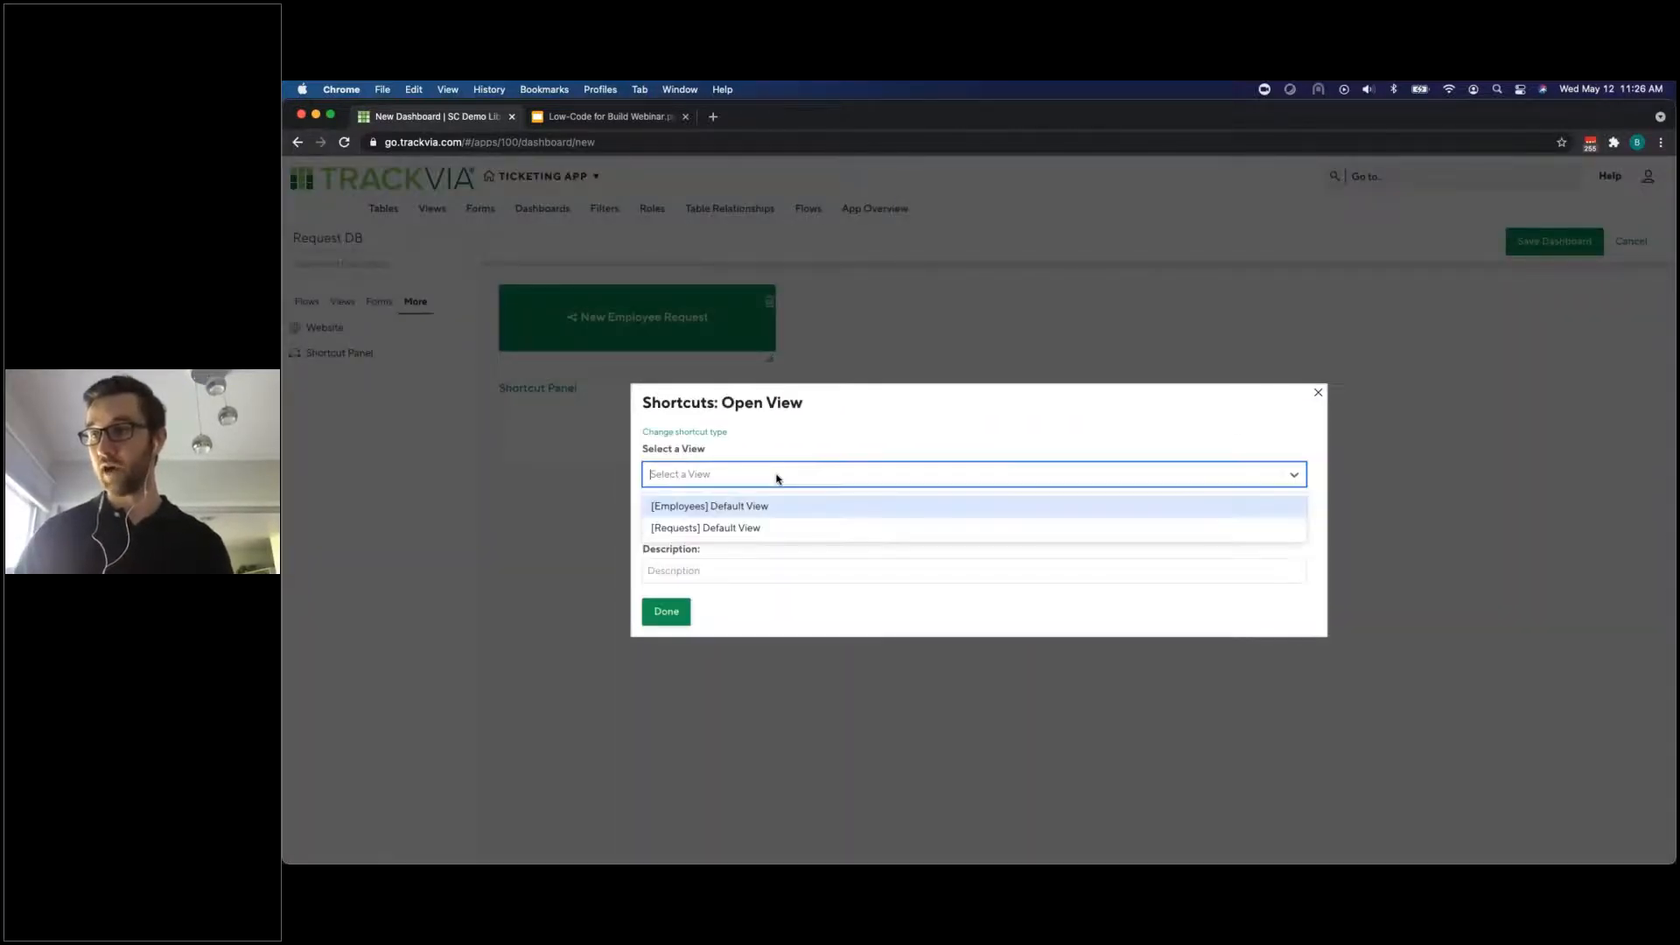
click(775, 507)
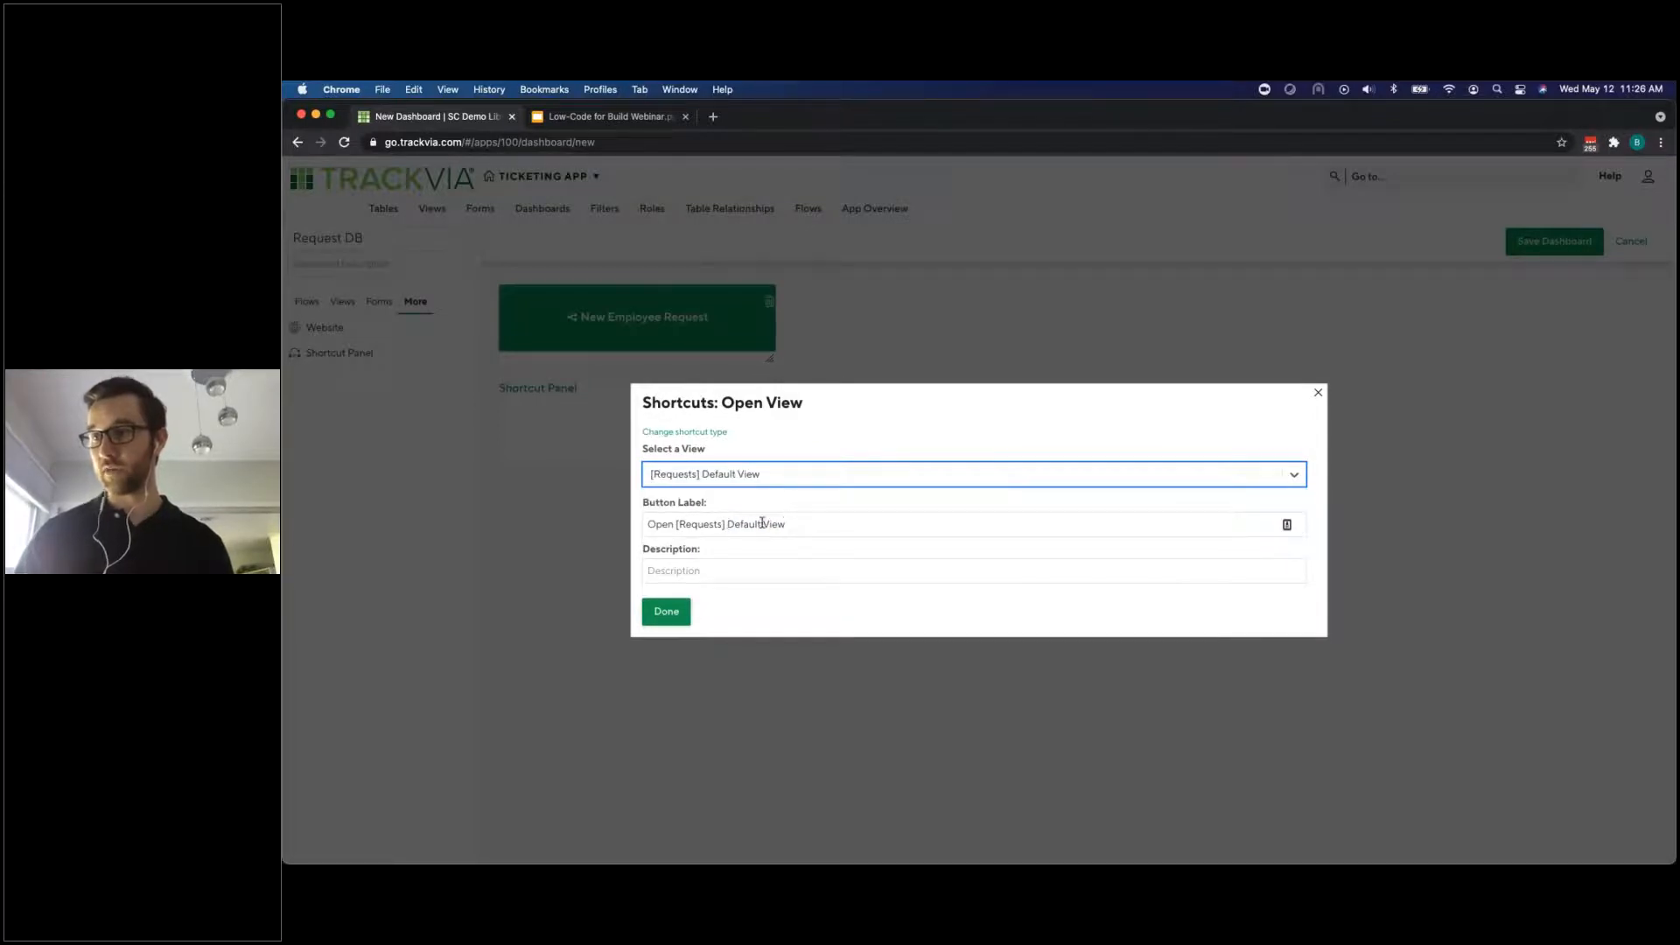
drag(788, 524, 677, 526)
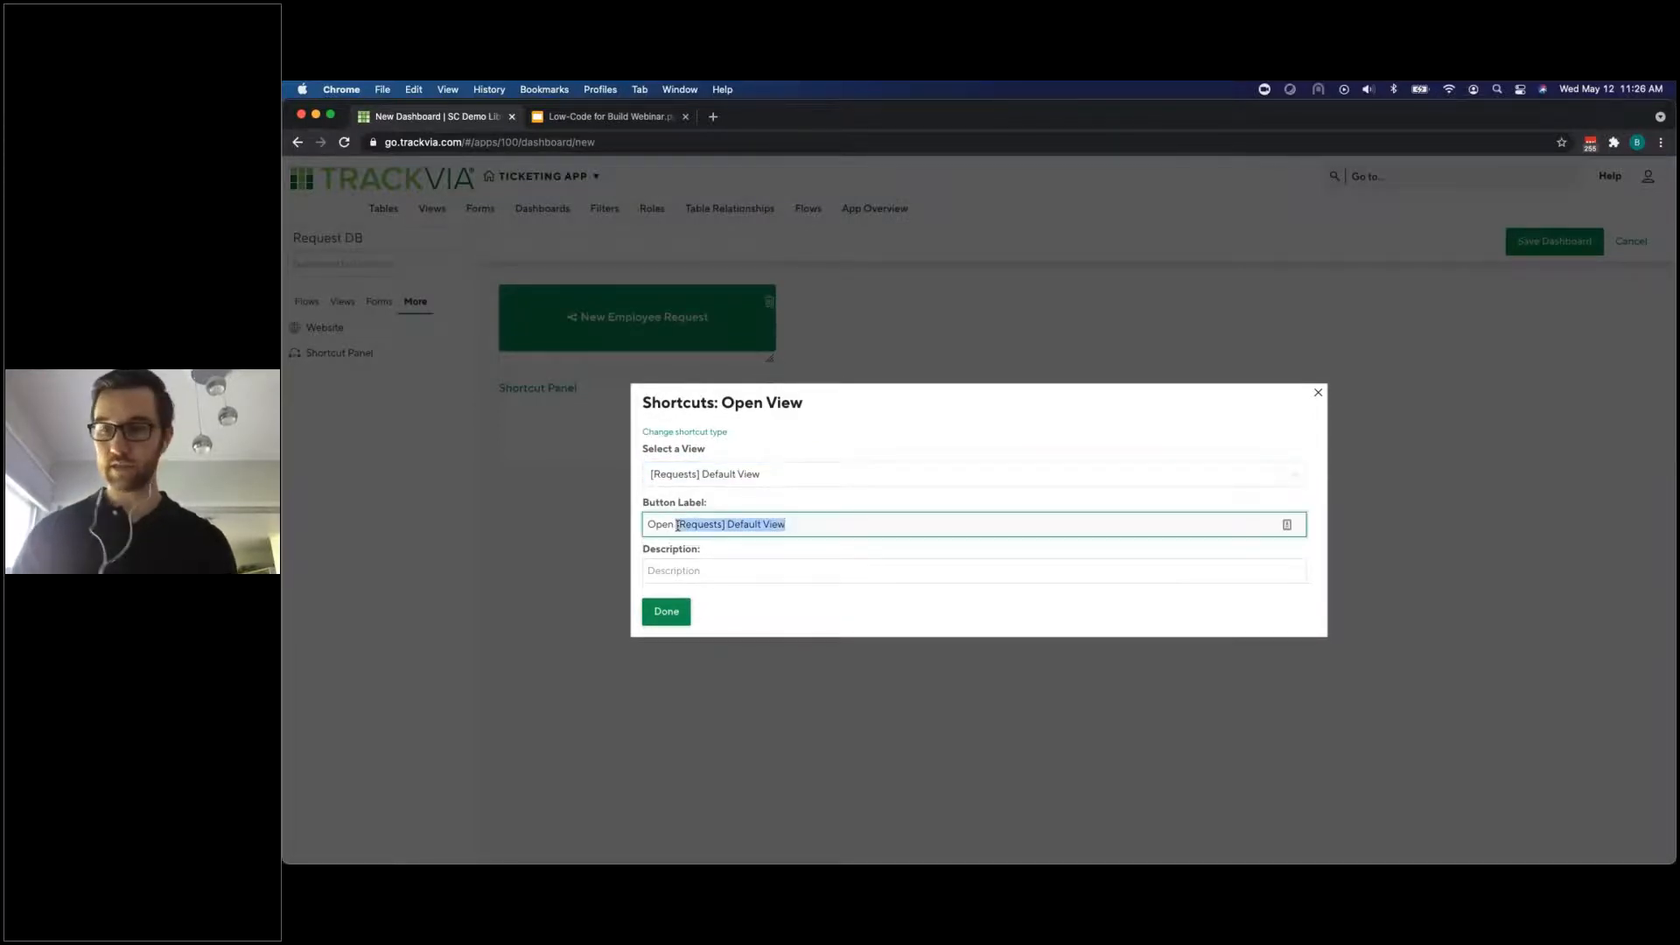
text(Request)
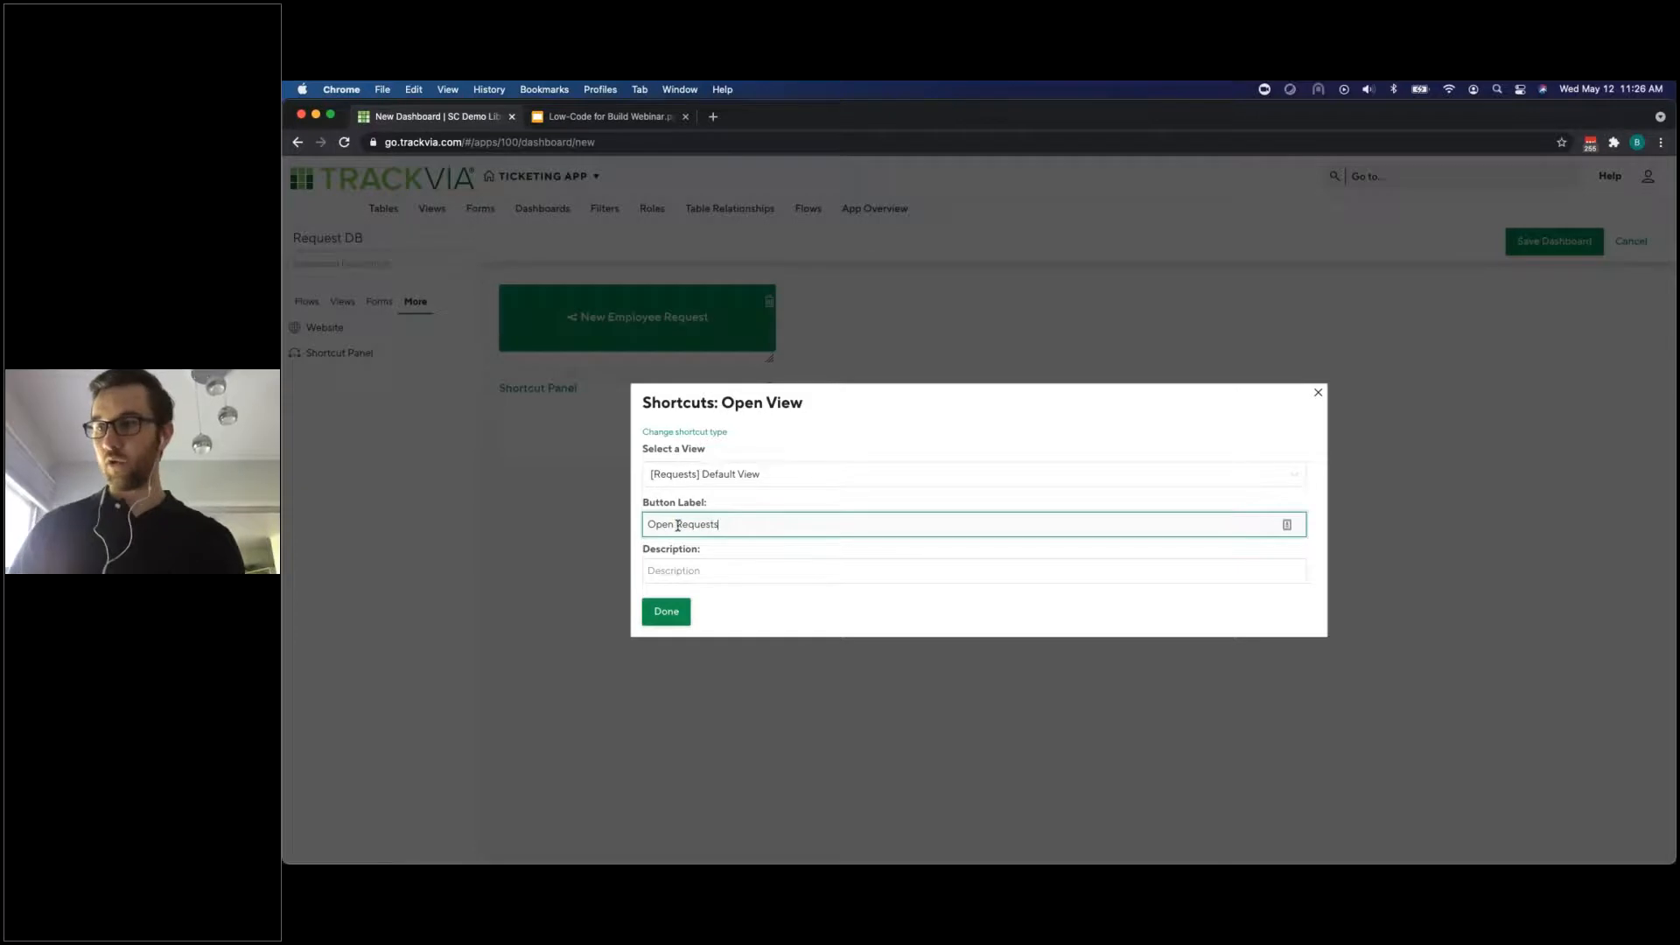
text(s)
click(666, 610)
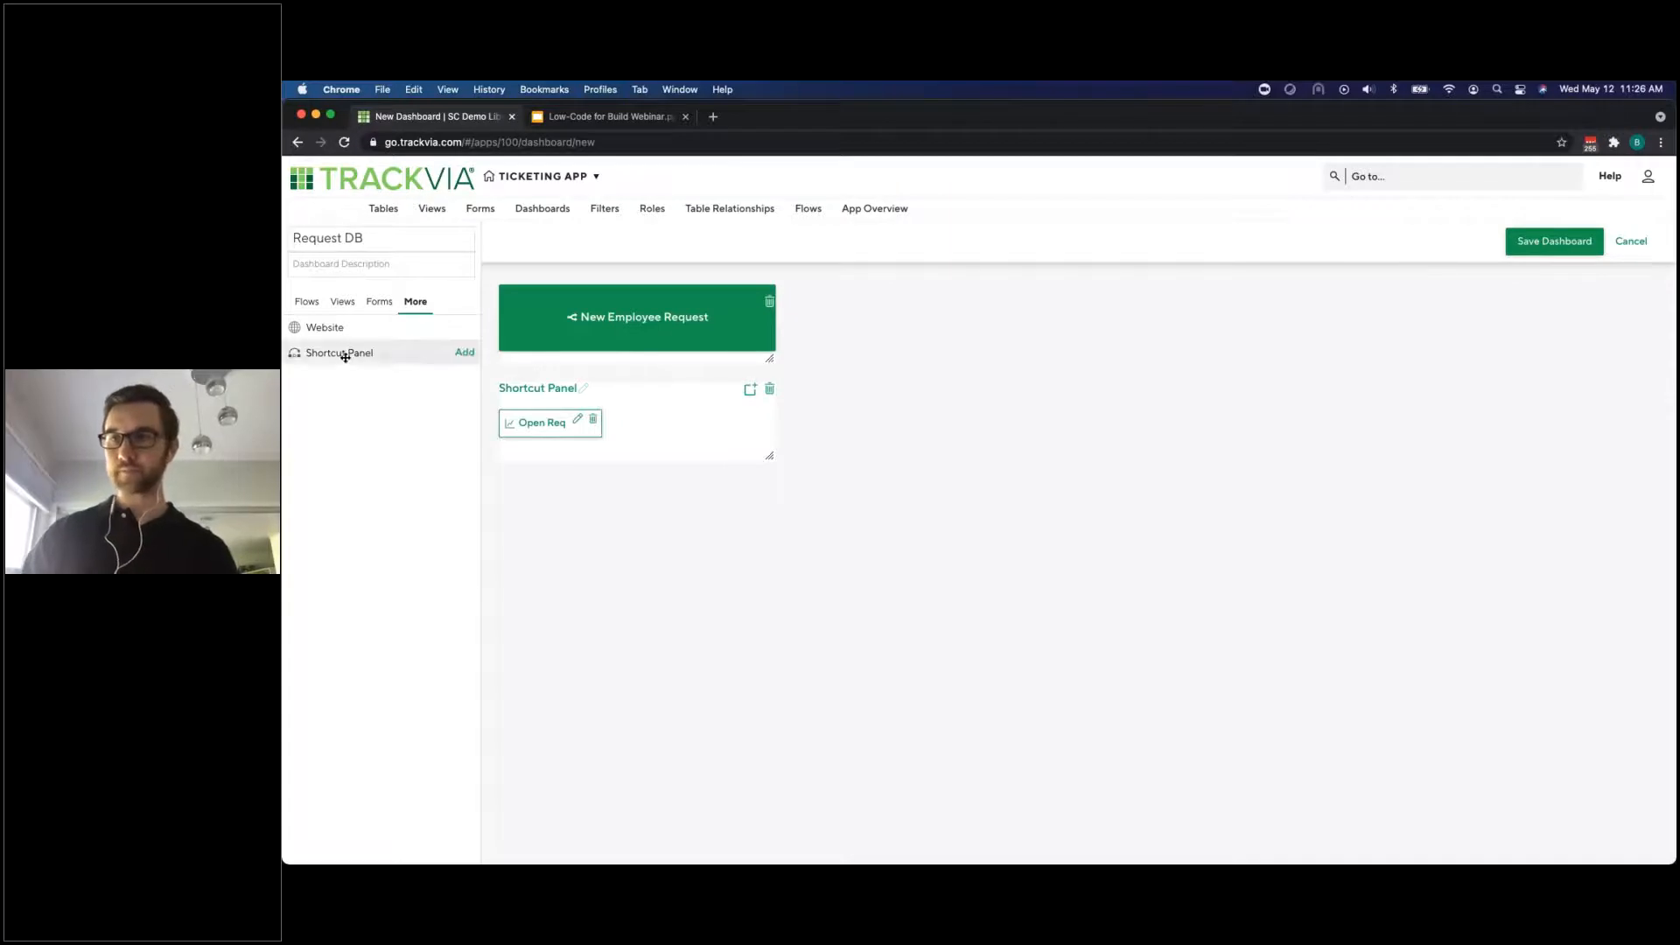
Add the Requests Default View to the dashboard and fit it beside the flow tile and shortcut panel
click(345, 302)
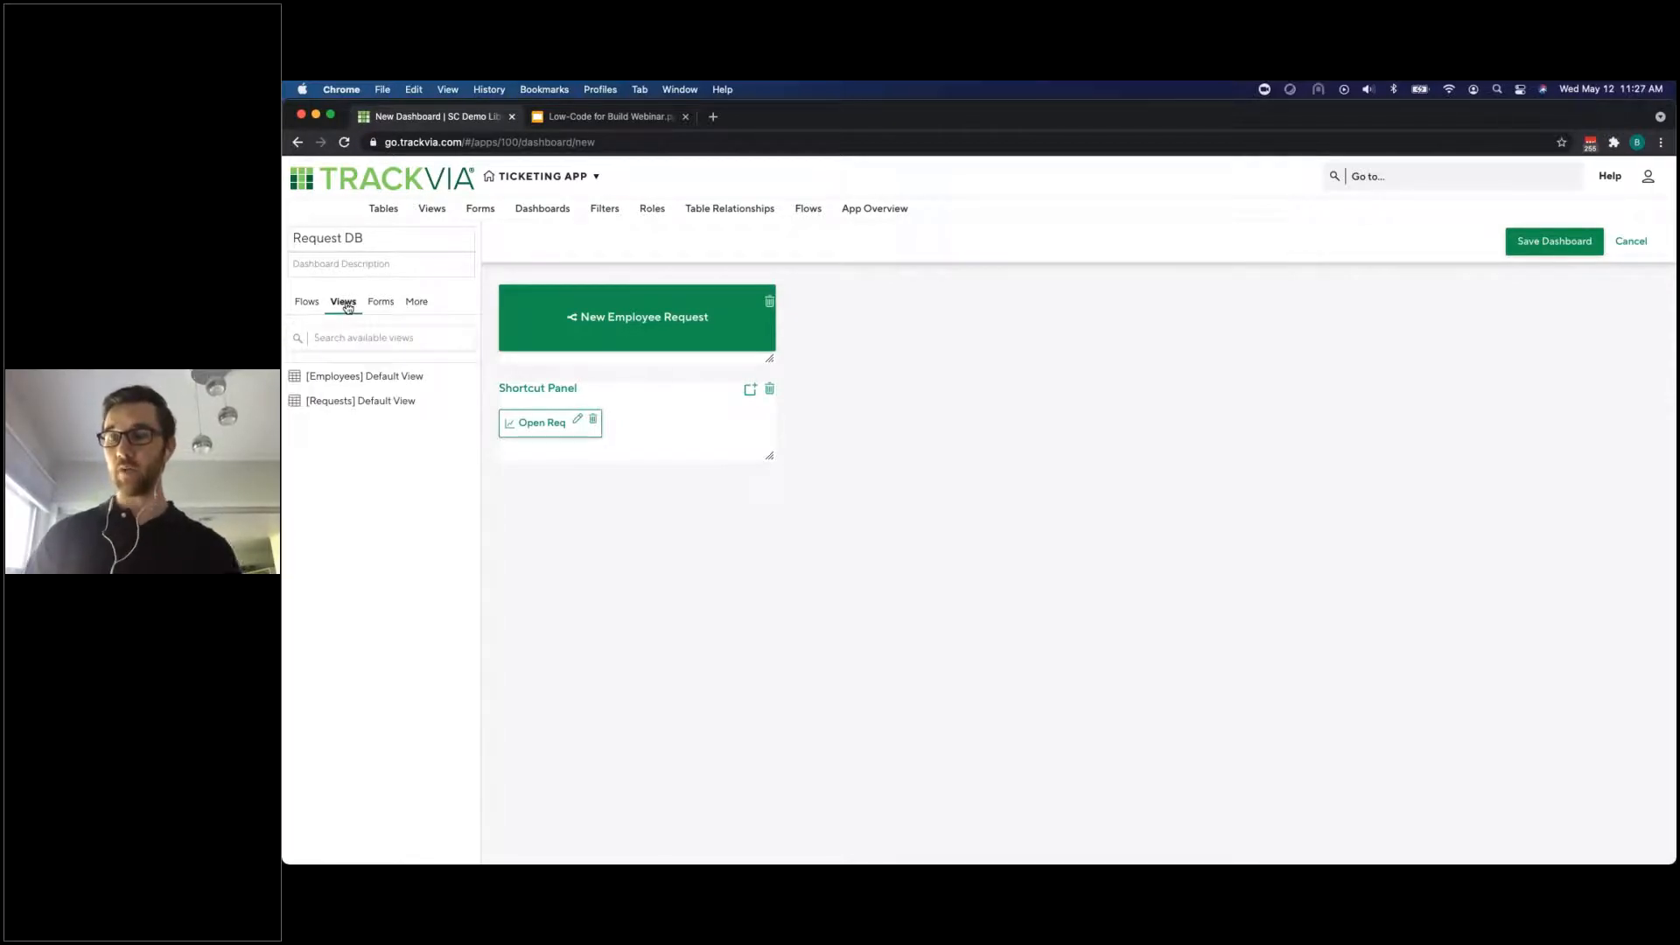
drag(360, 400, 639, 499)
drag(1654, 749, 1362, 743)
drag(825, 473, 1125, 473)
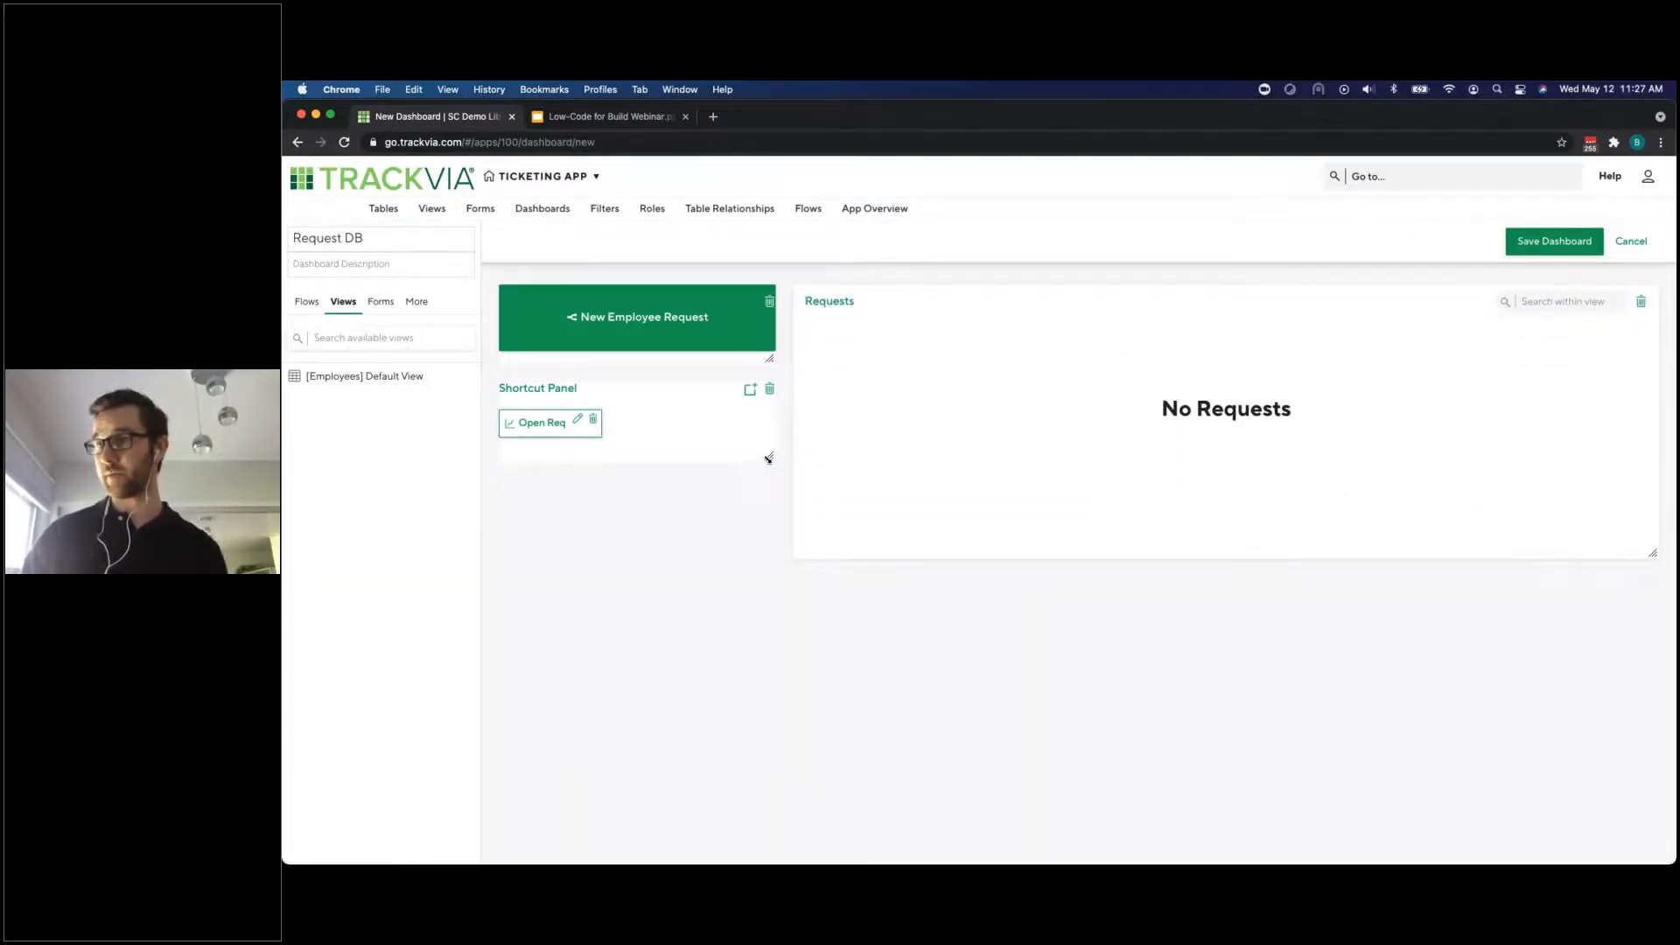
Heighten the New Employee Request tile so its column matches the Requests view's height, and save the dashboard
drag(769, 358, 769, 454)
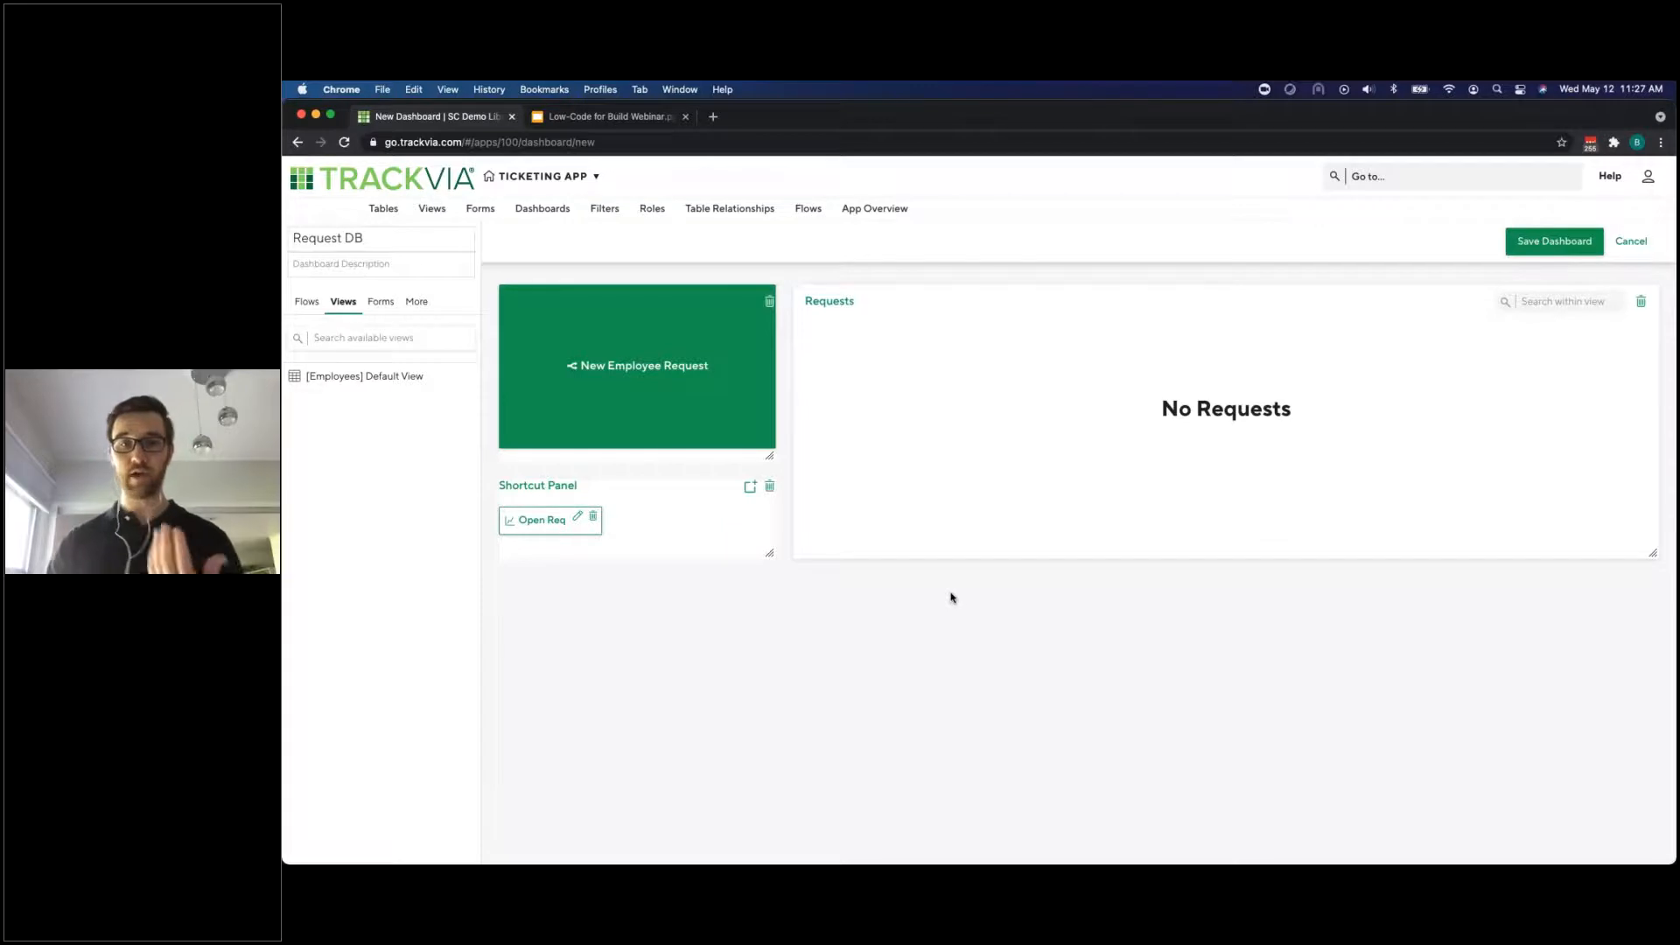
click(1522, 238)
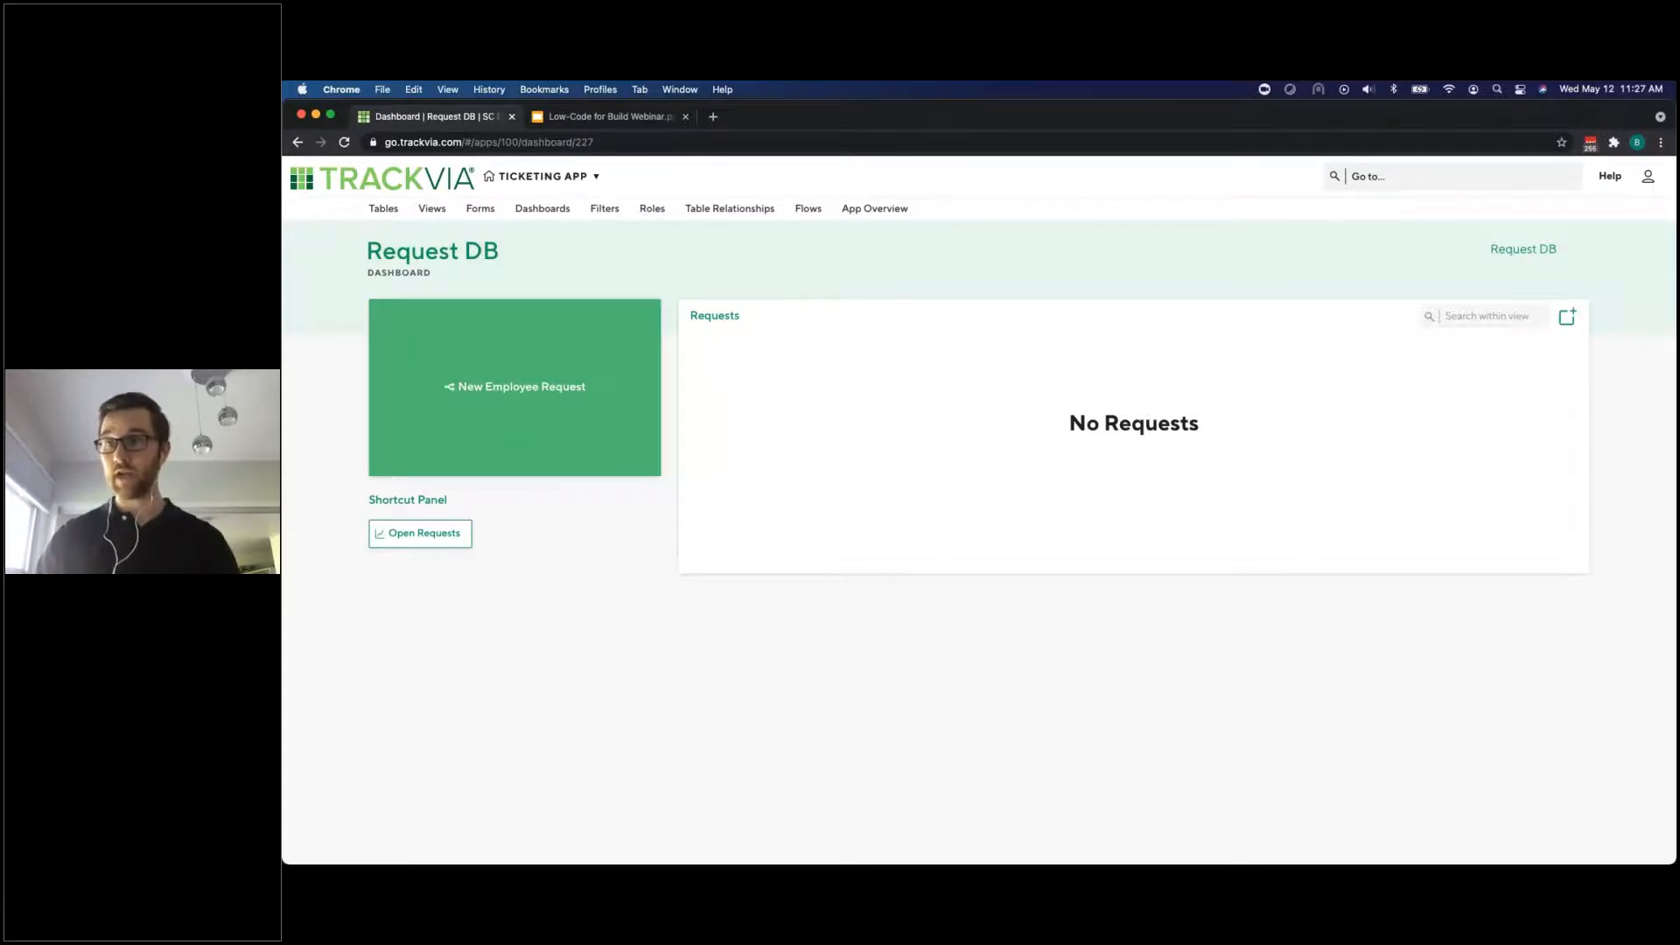
Start the New Employee Request flow from the dashboard and link the request to the third listed employee
click(515, 387)
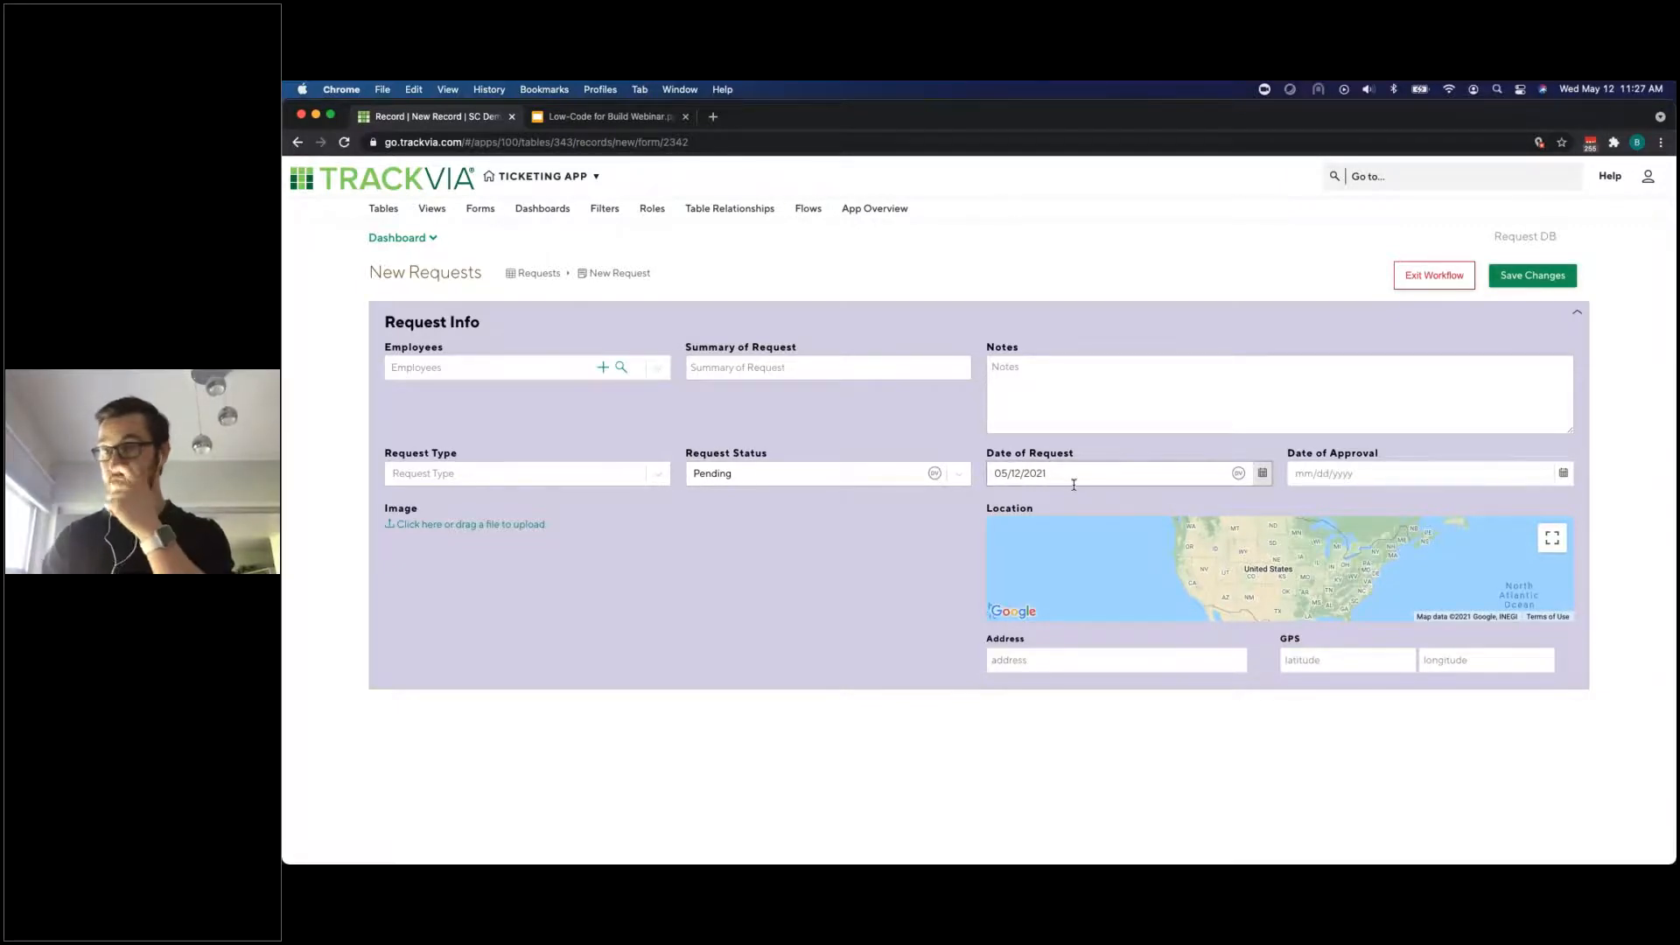
click(660, 372)
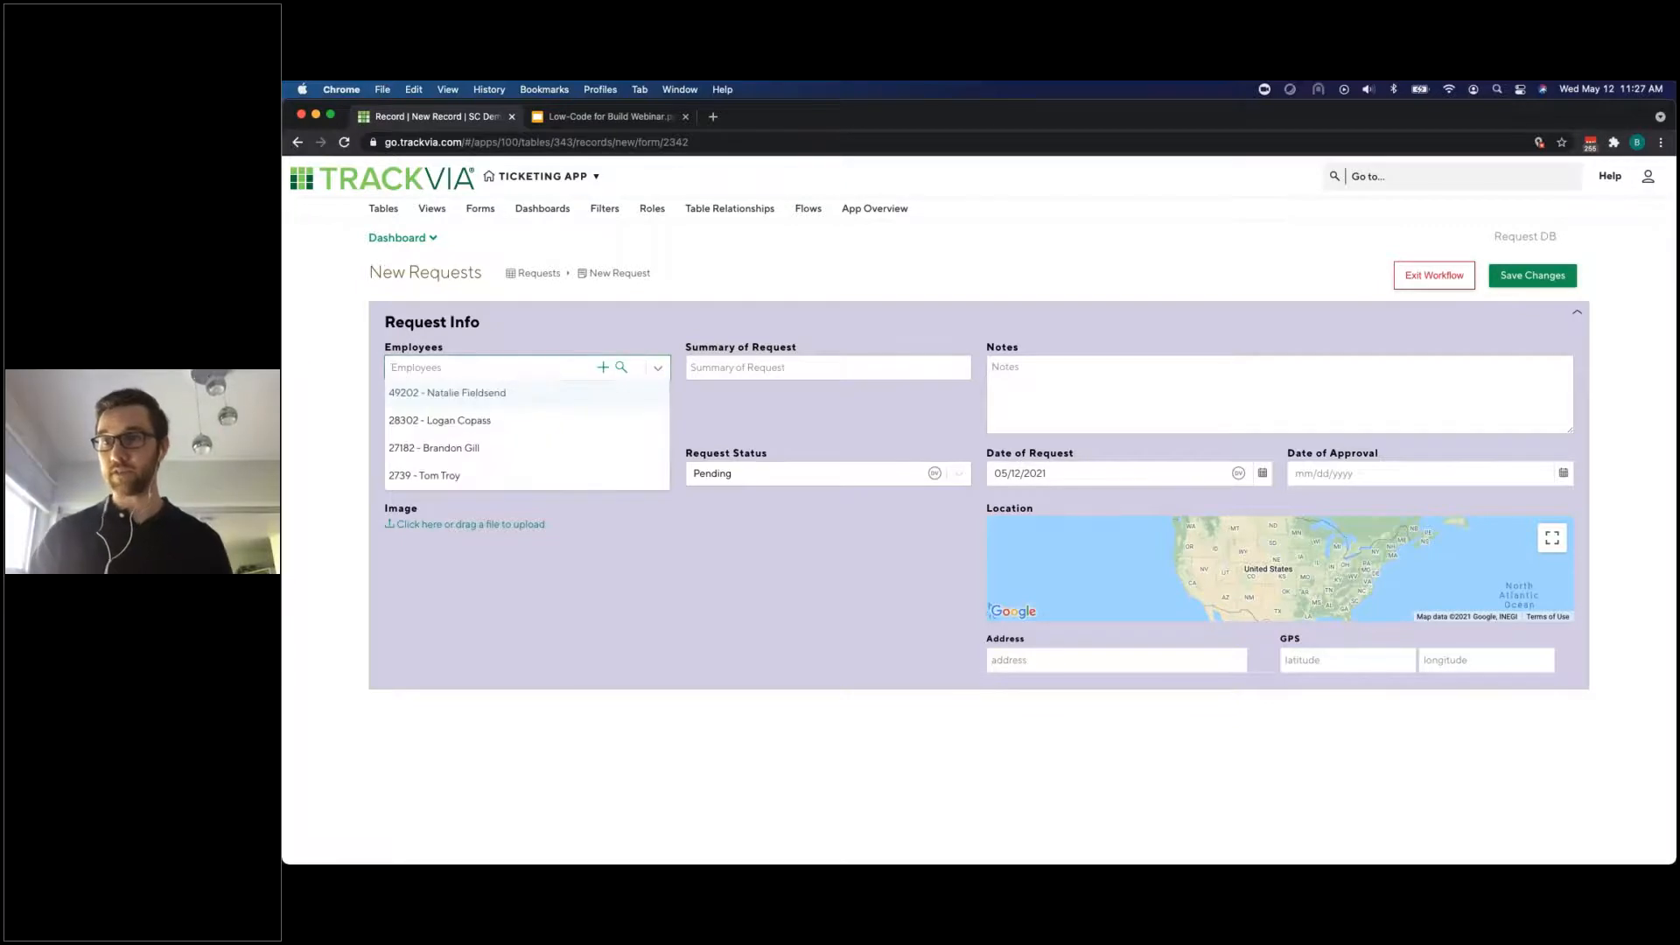
click(641, 449)
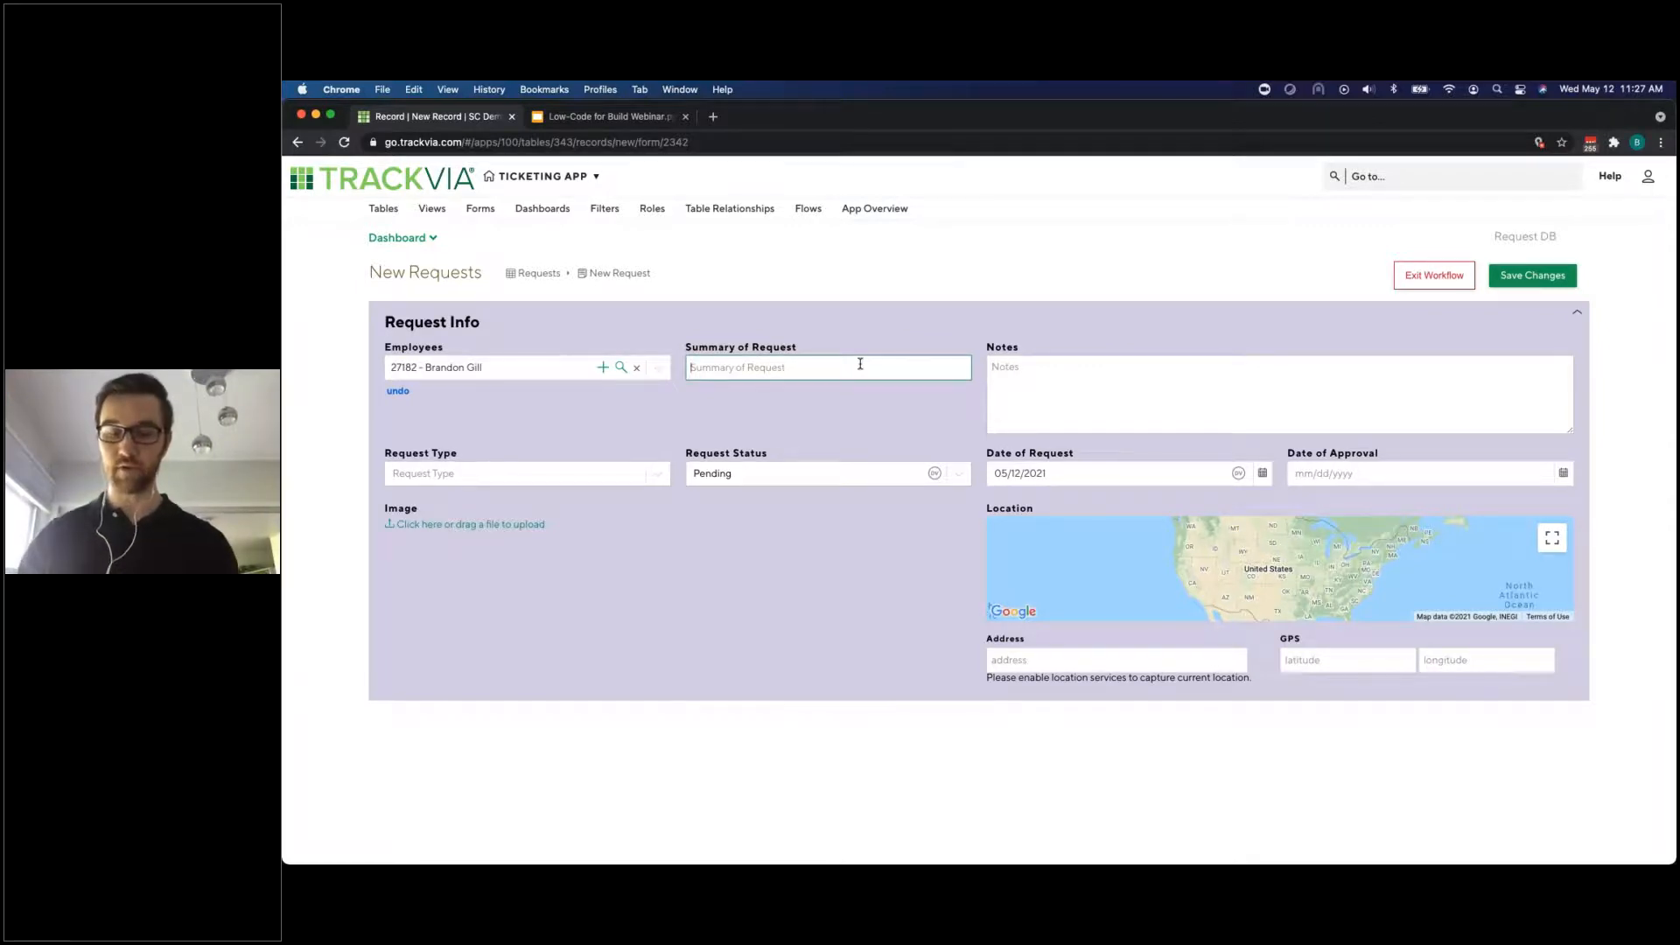
Enter "Make a new app!" as the request summary and "dfdsdgkjsalgj" as the notes
text(MMake a new app!)
click(705, 368)
key(BackSpace)
click(993, 367)
text(dfdsdgkjsalgj)
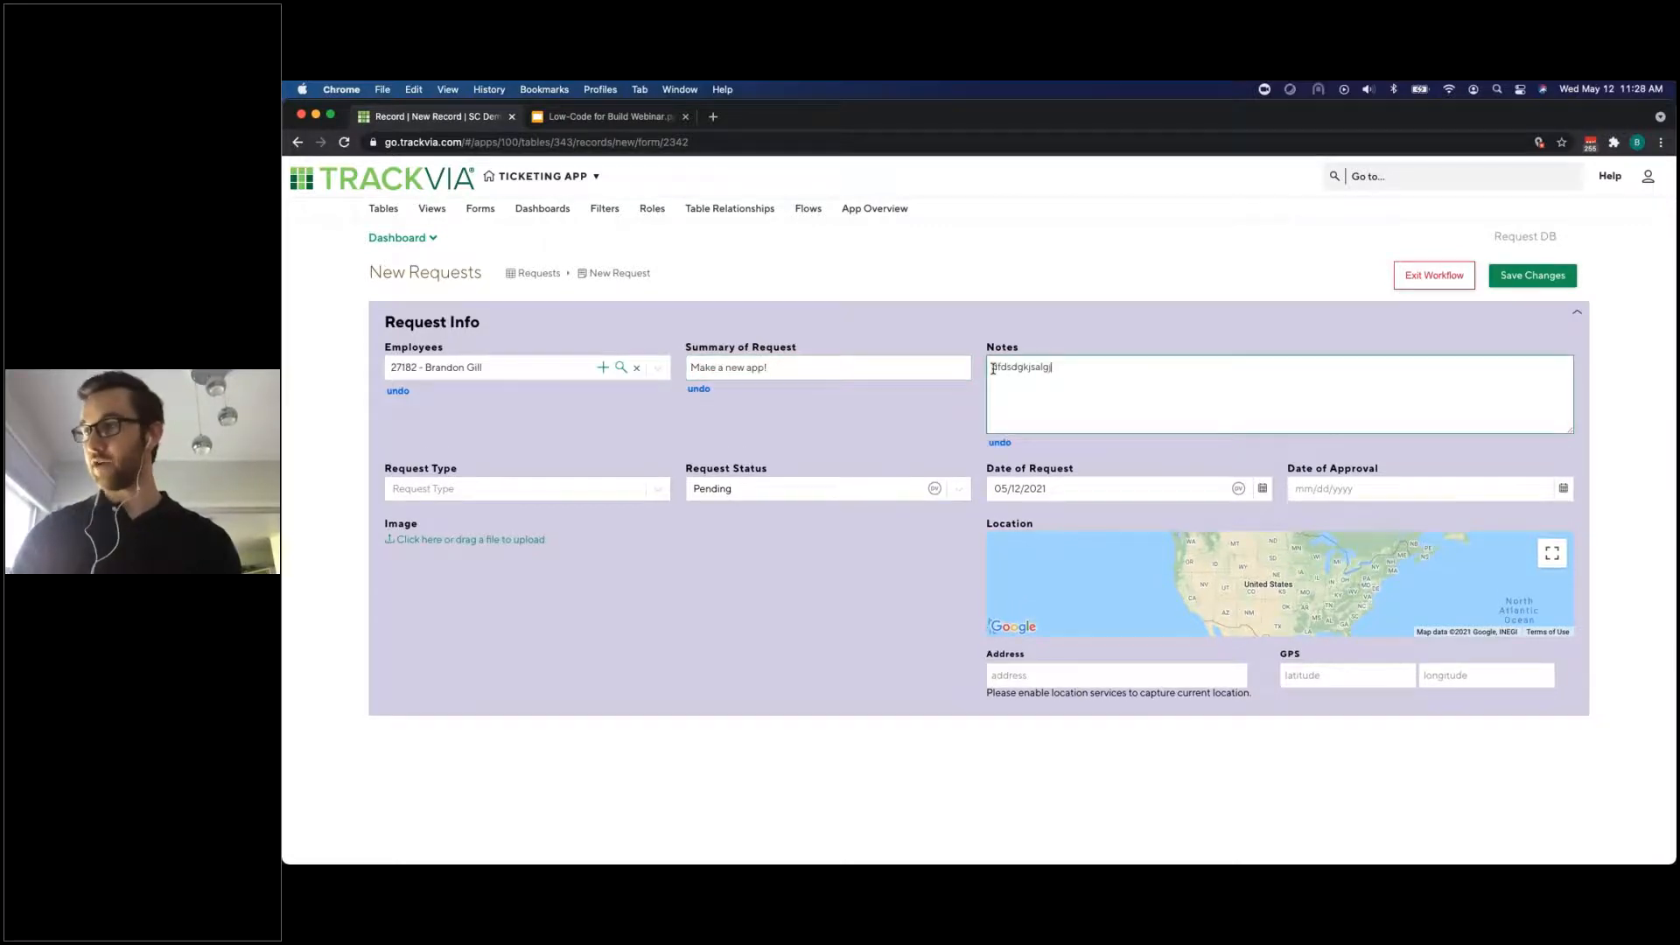
Set the request type to IT Ticket and the date of approval to 05/19/2021, and save the request
click(658, 489)
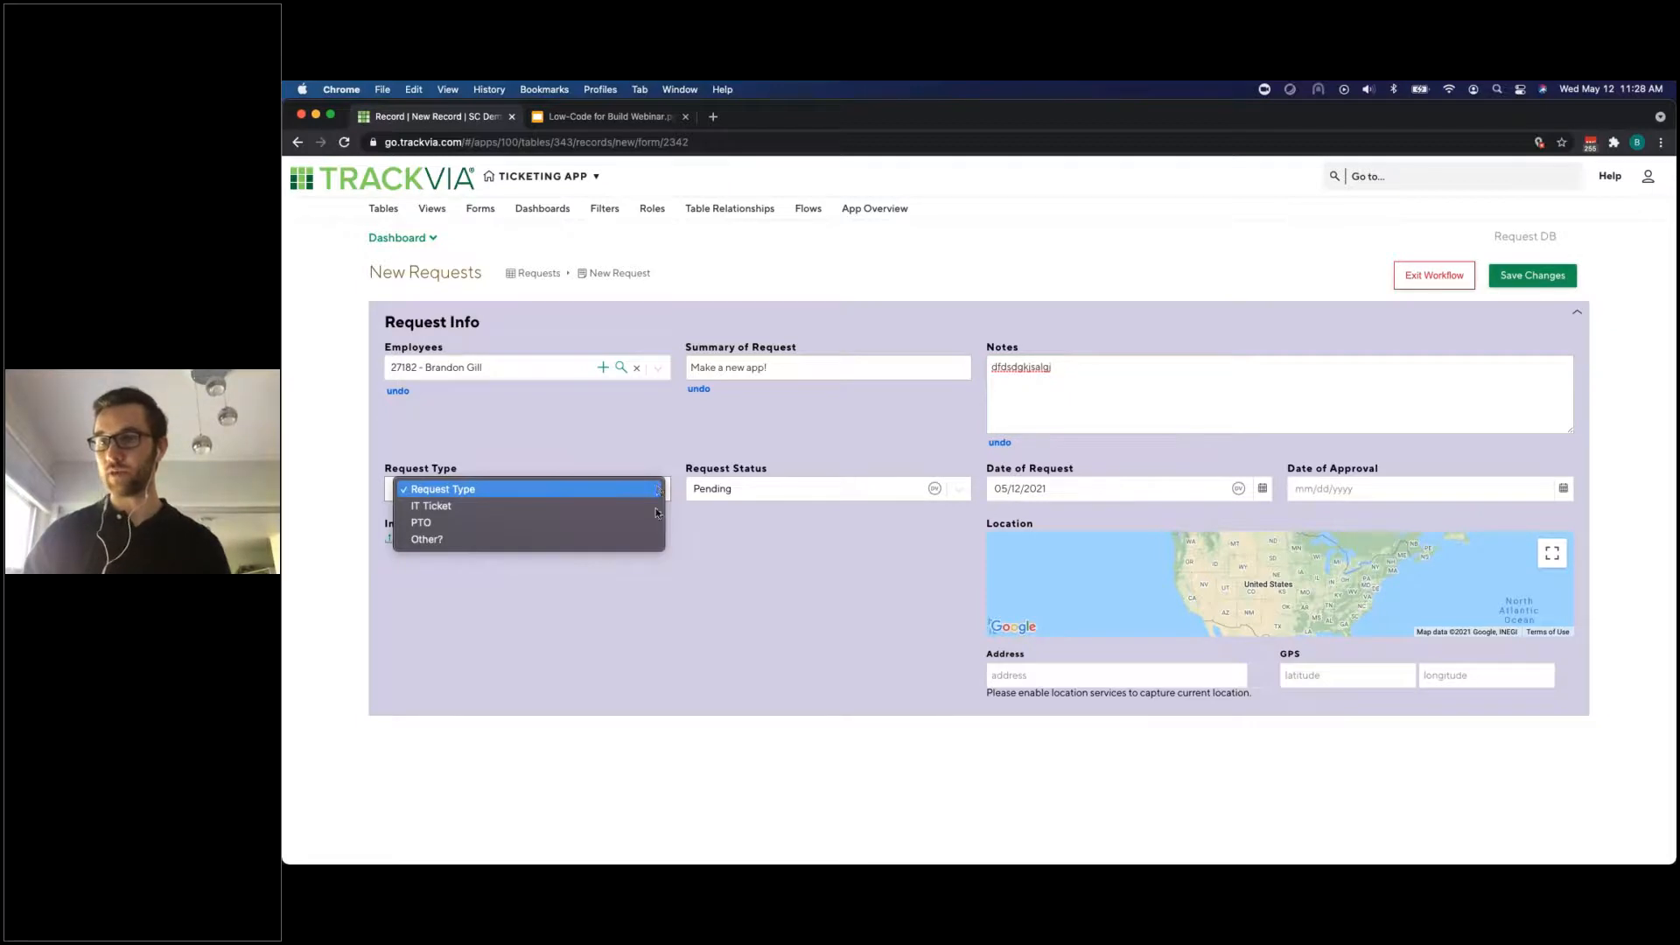
click(656, 506)
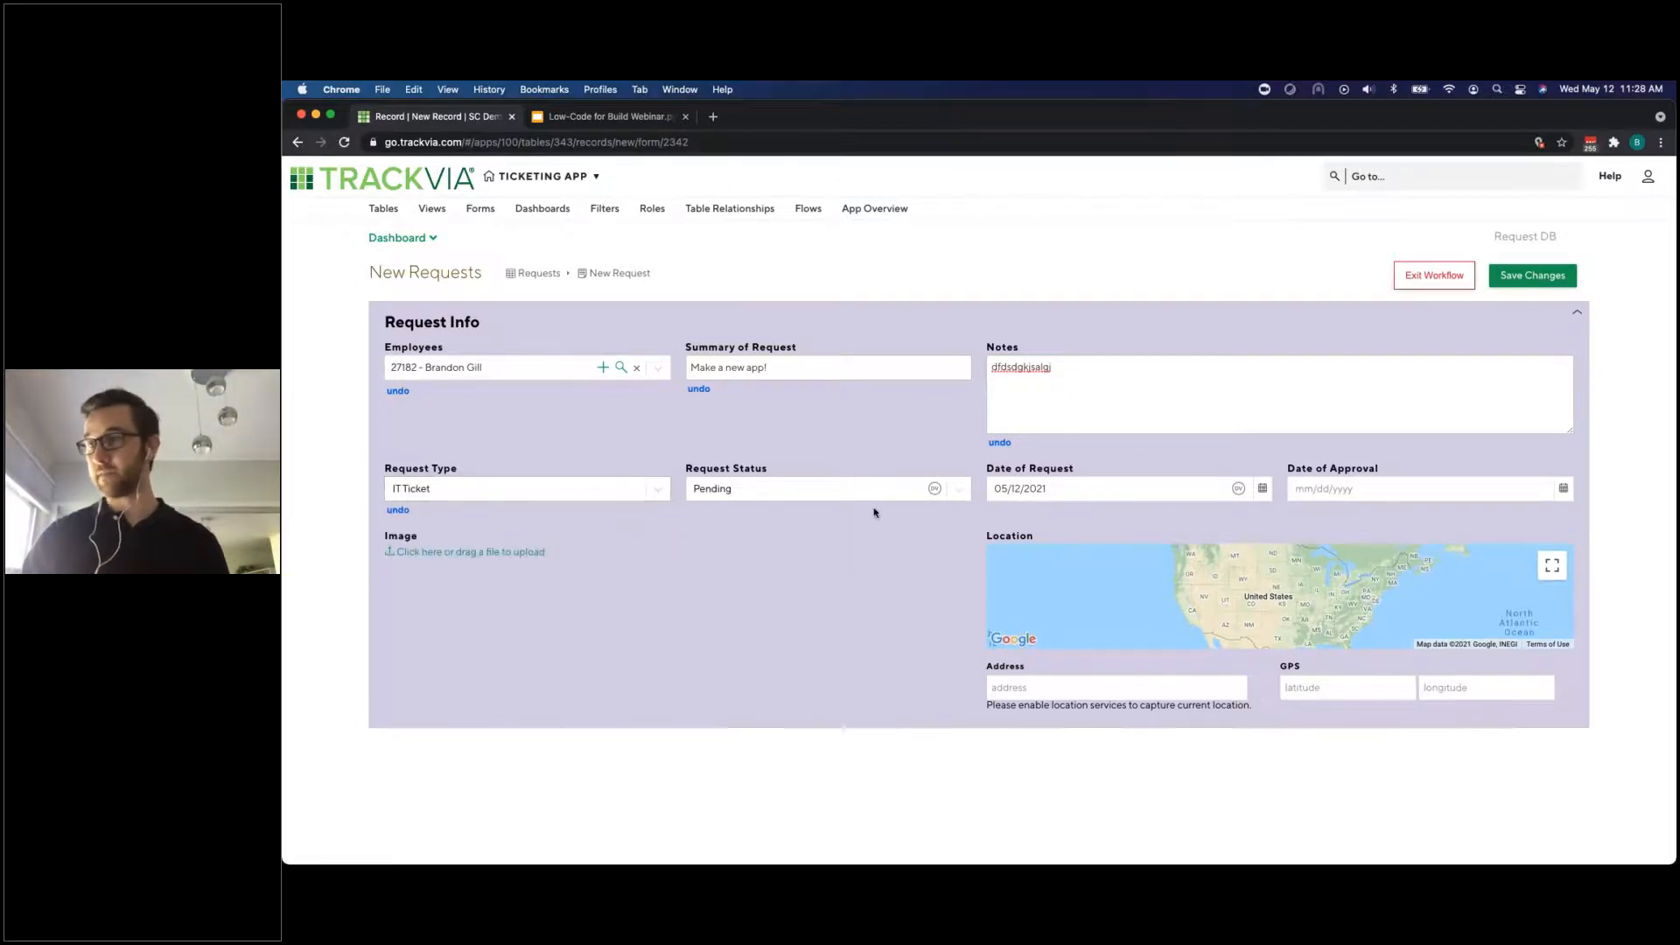
click(1424, 492)
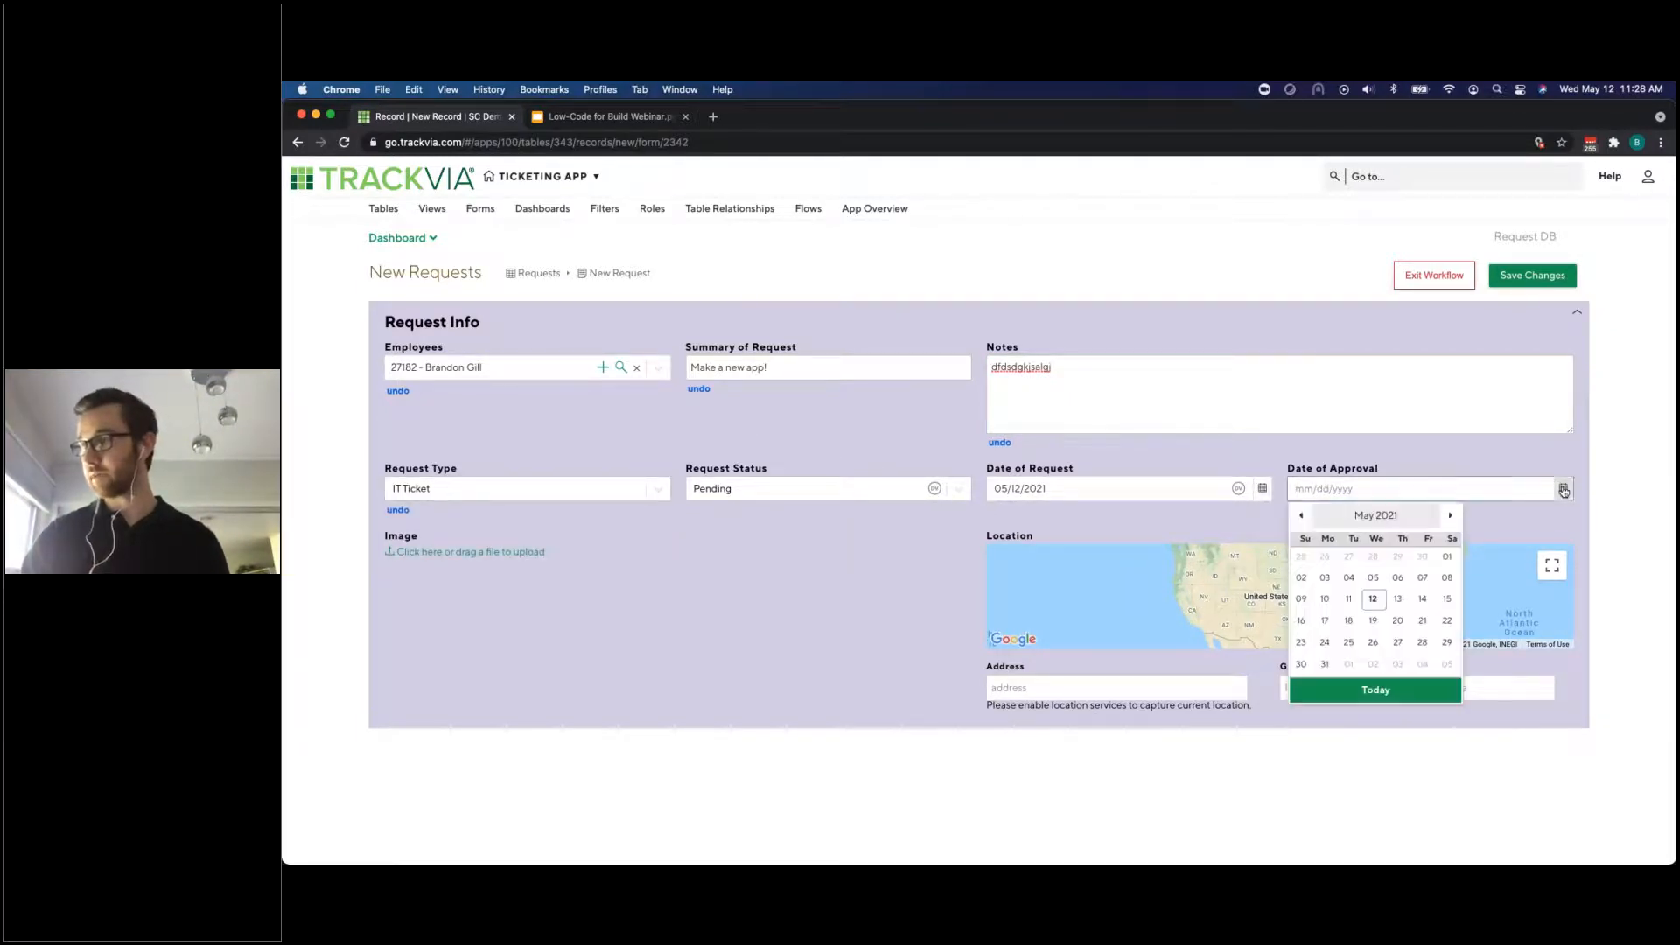
click(1372, 620)
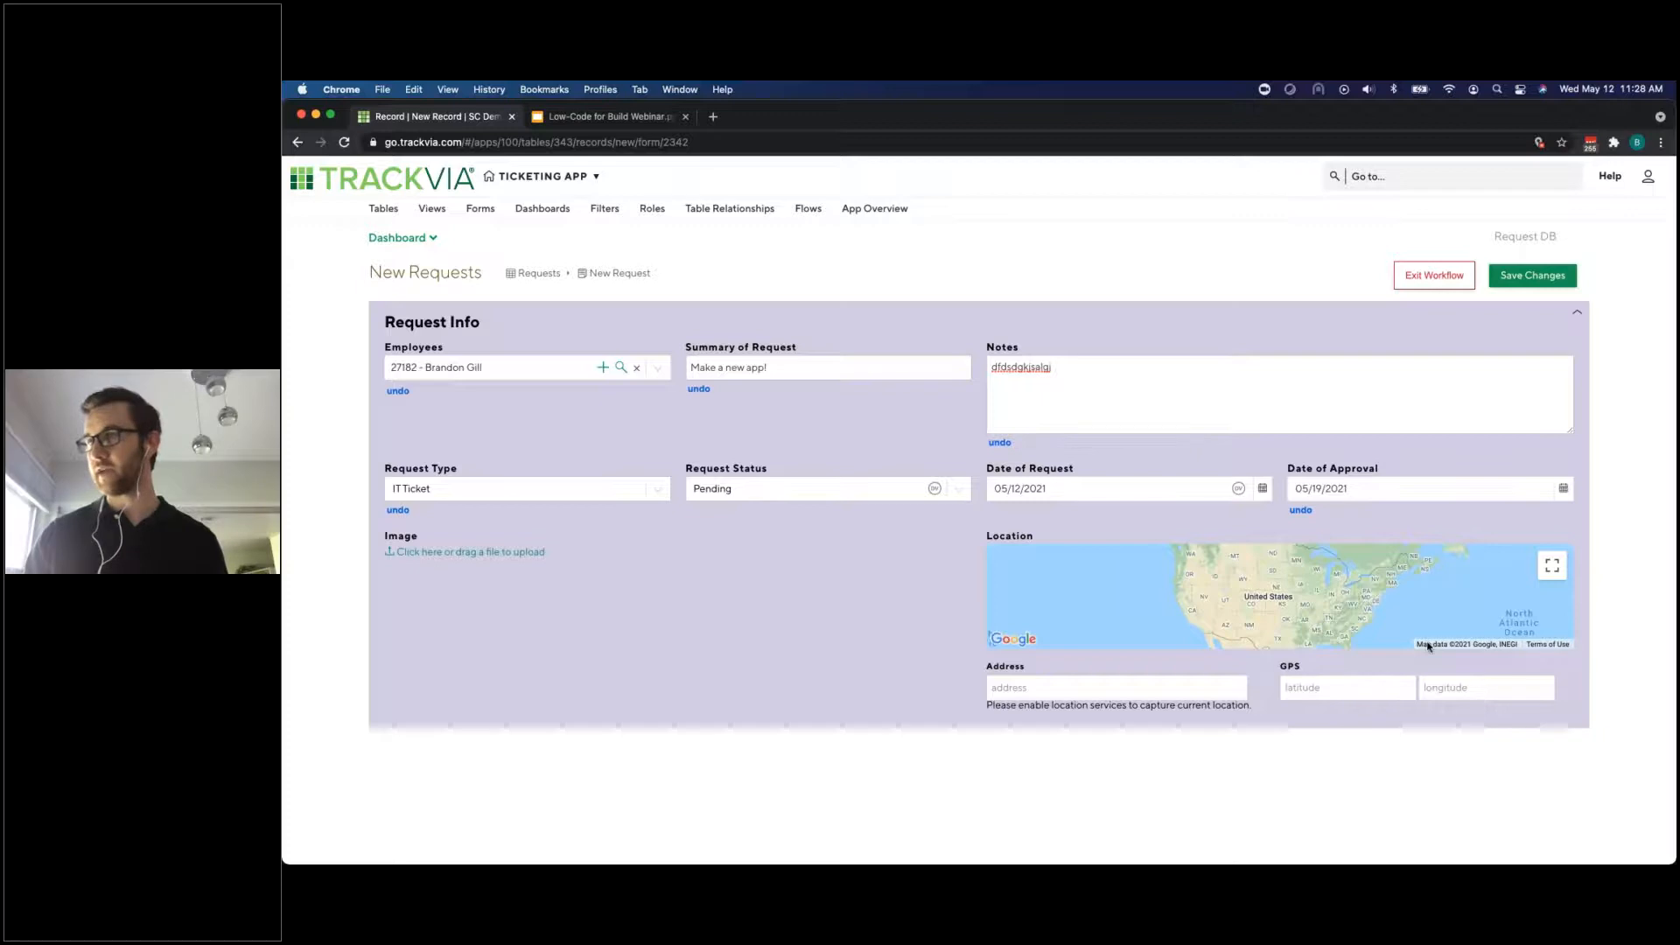
click(1531, 275)
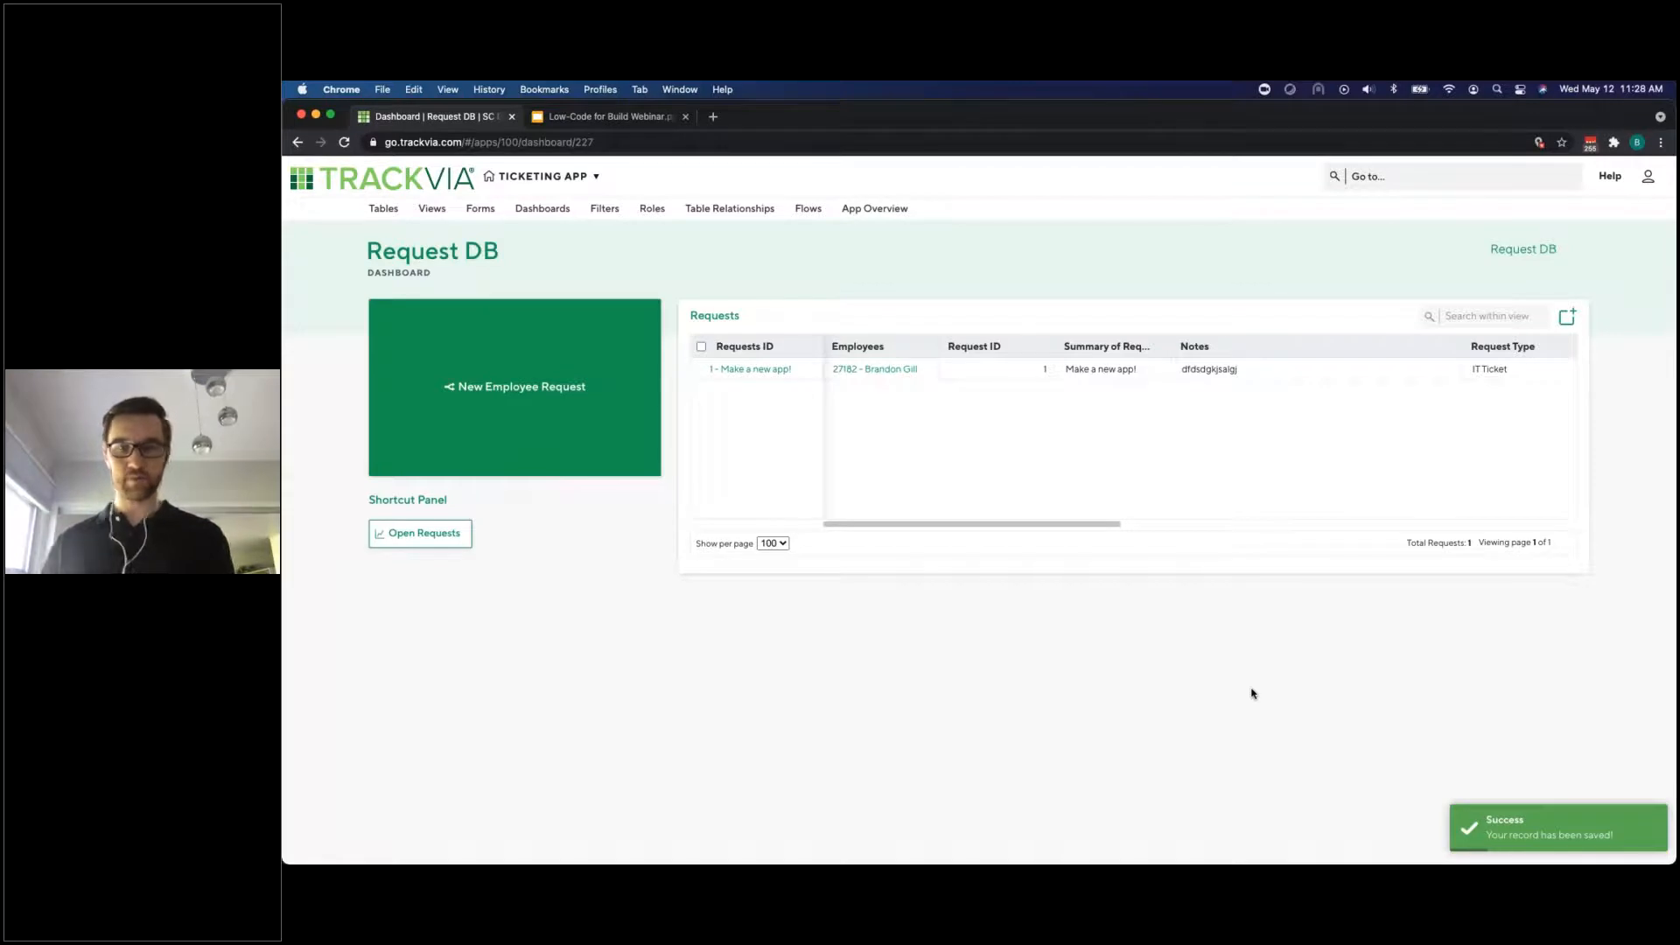
Review the saved "Make a new app!" request record, then return to the Request DB dashboard and examine the Requests view's columns
click(757, 369)
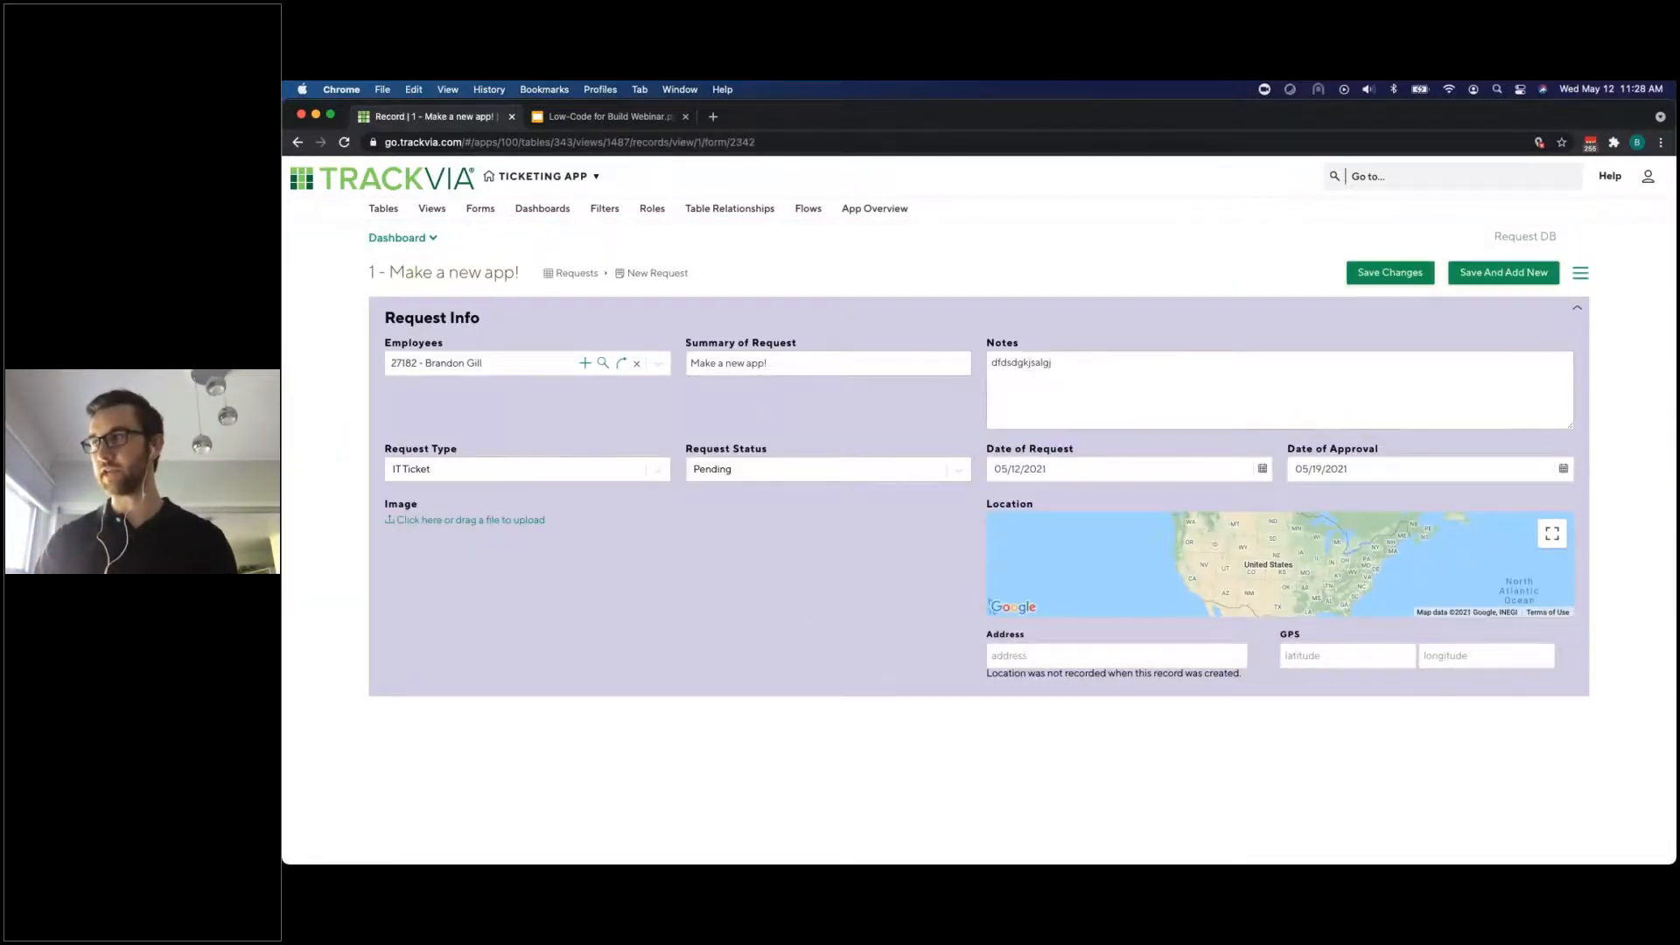
click(1527, 240)
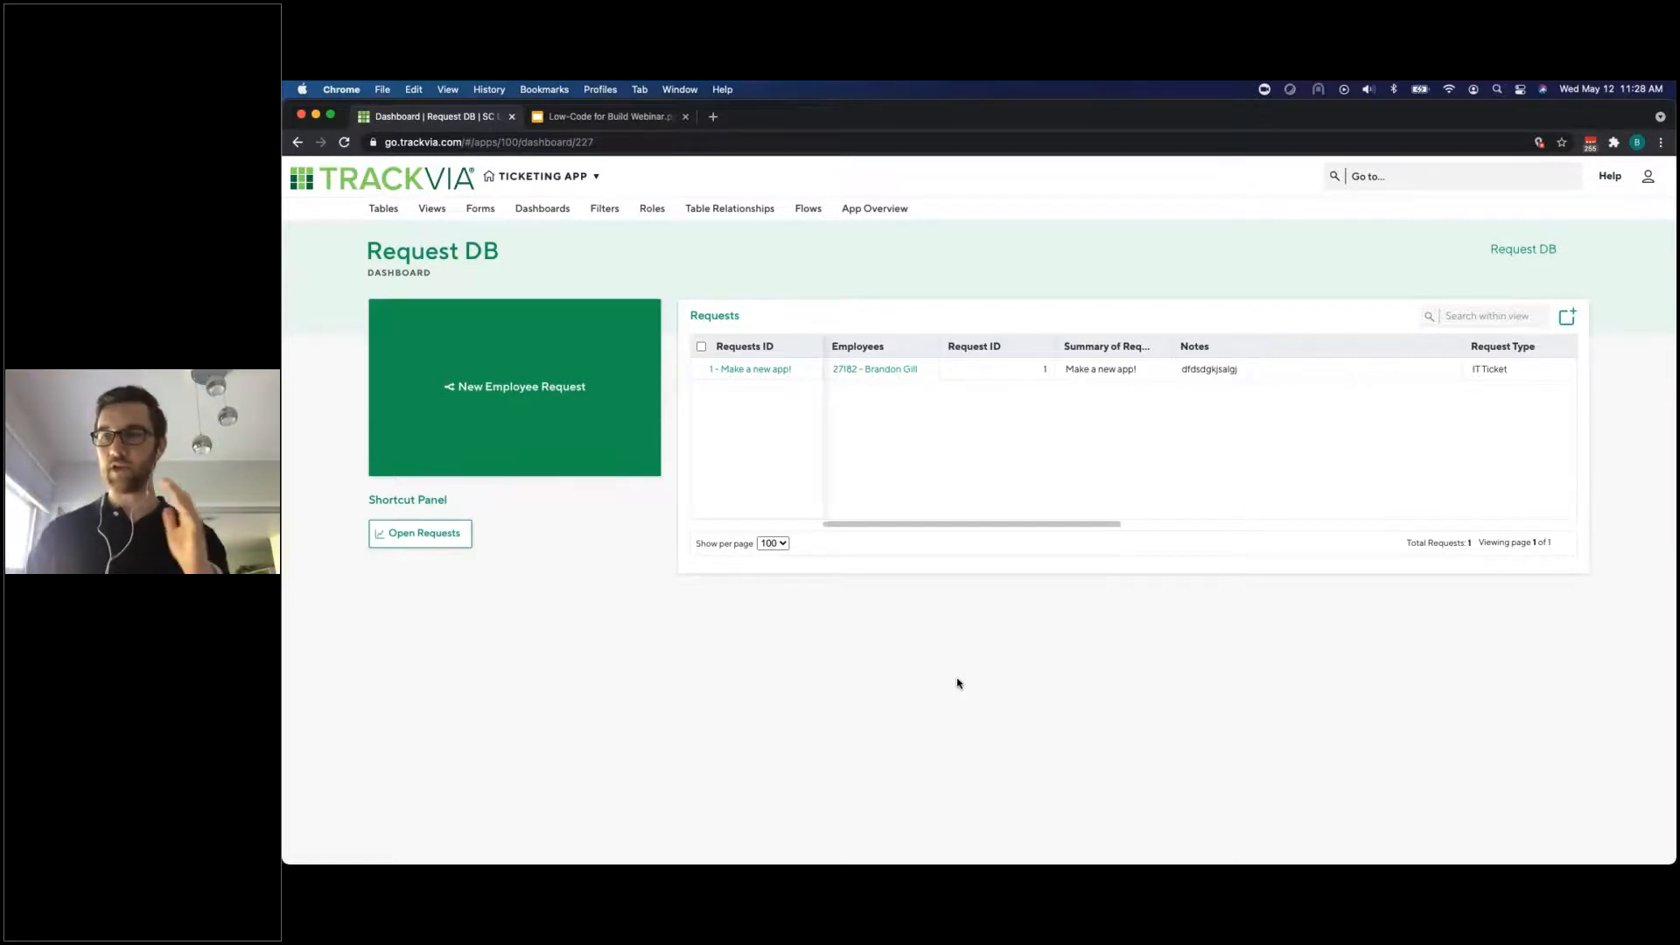
scroll(954, 453, right, 10)
scroll(955, 453, left, 10)
scroll(955, 453, left, 2)
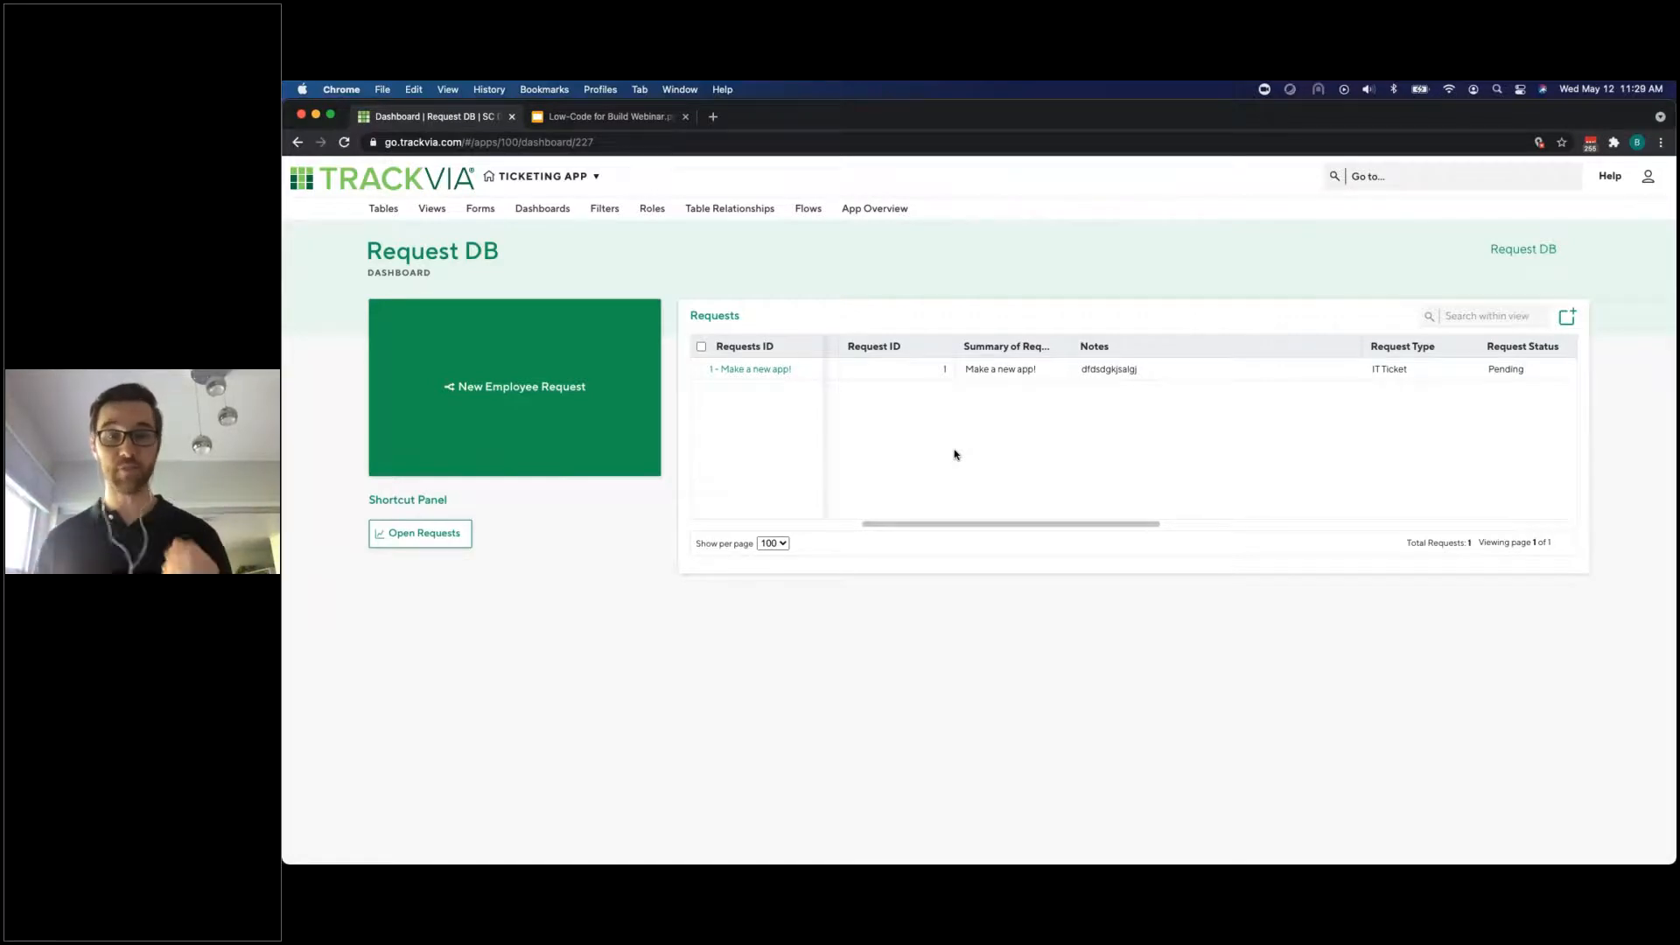
Start a new view for the Employees table and name it Employee summary
click(444, 215)
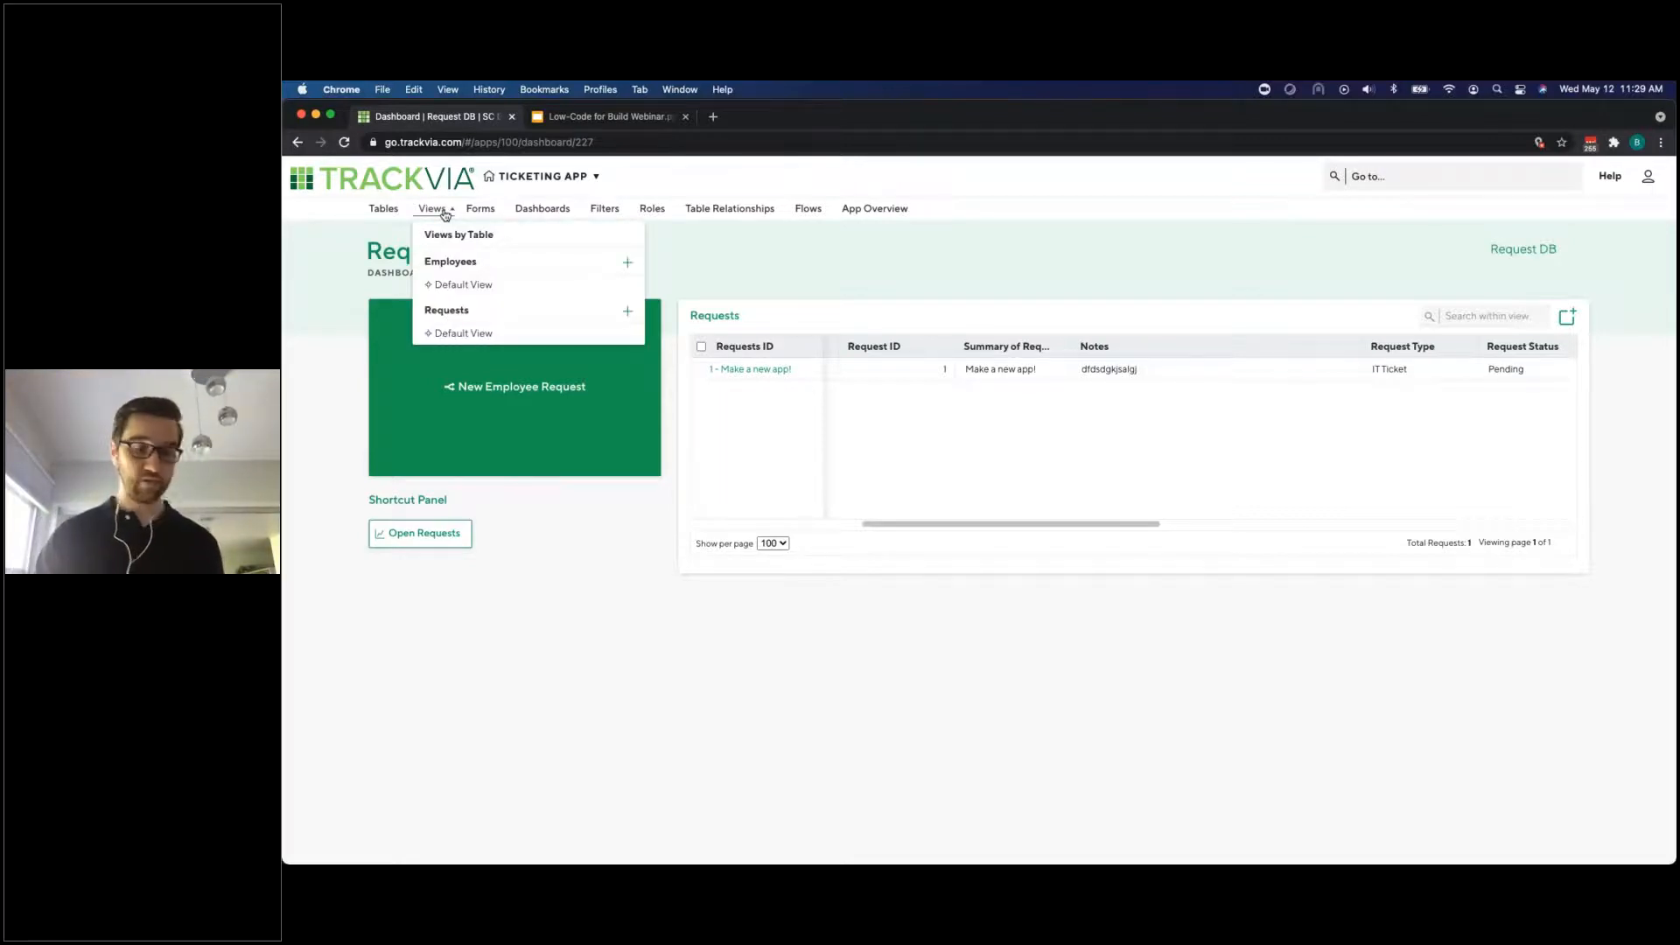
click(444, 215)
click(444, 215)
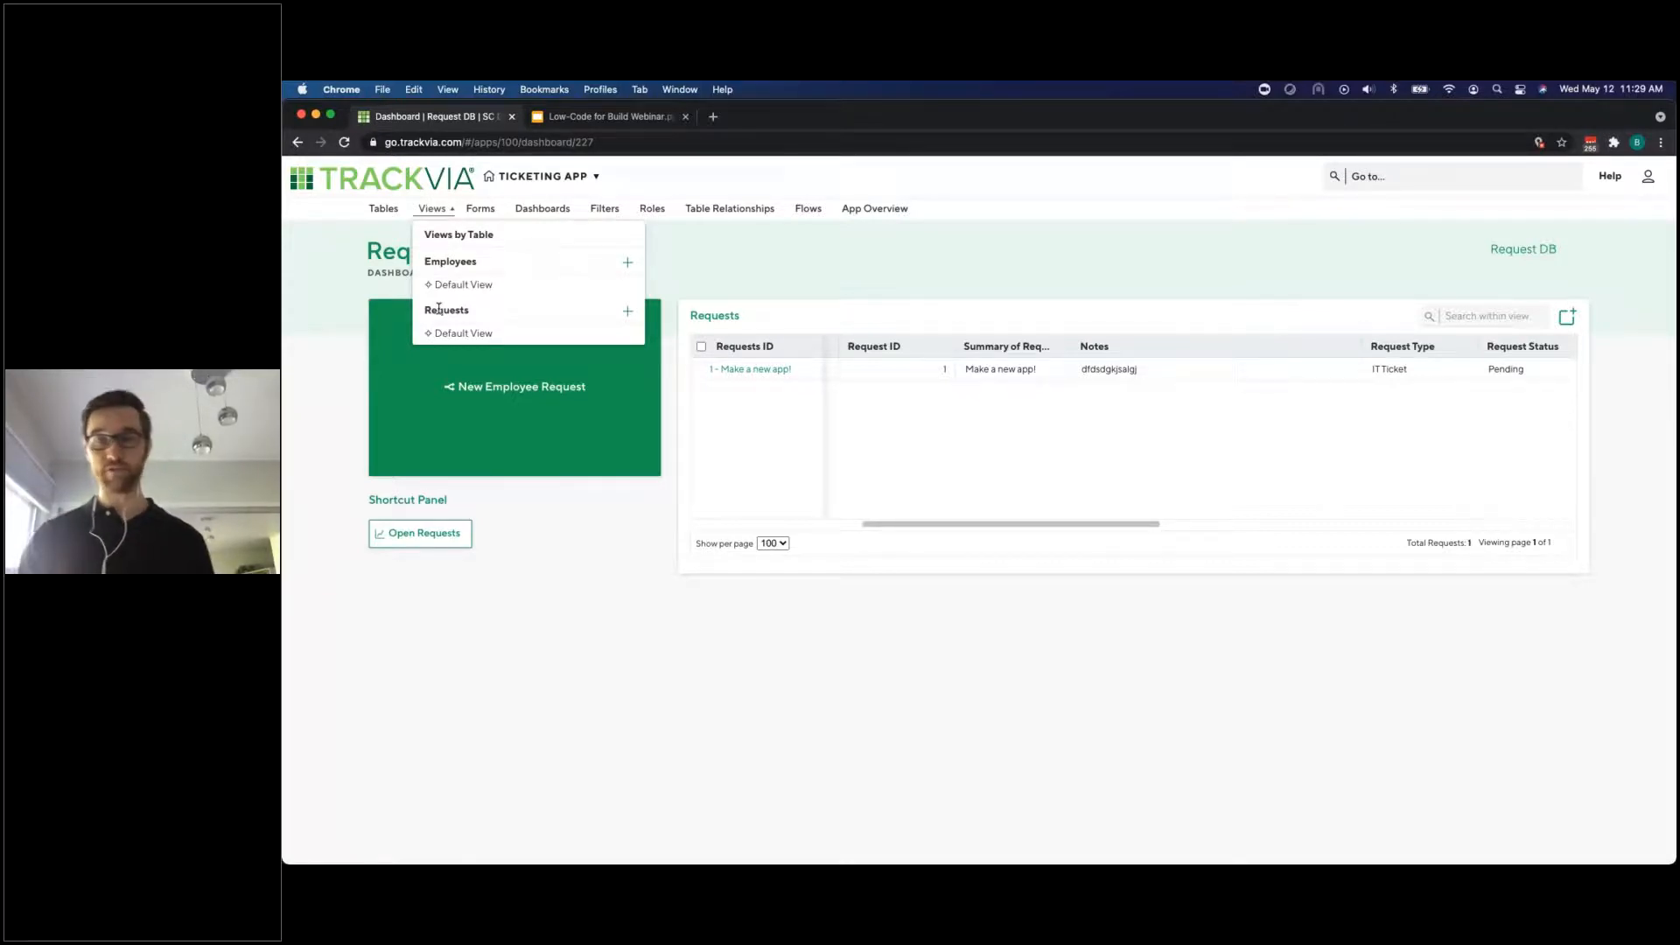
click(627, 262)
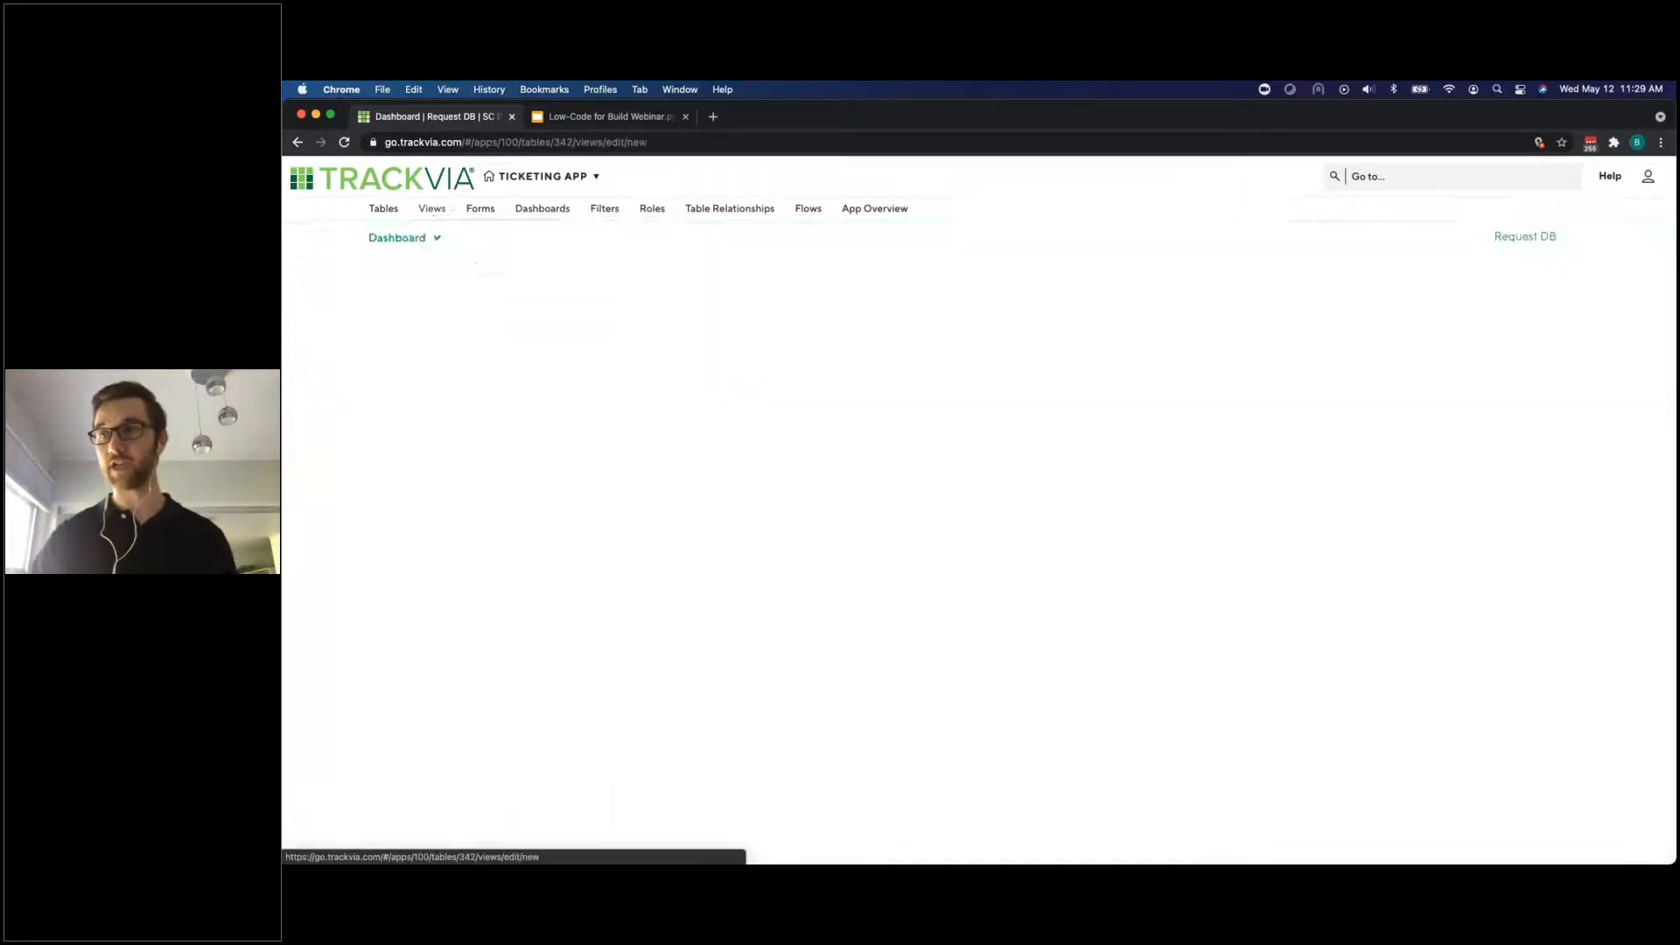
click(587, 216)
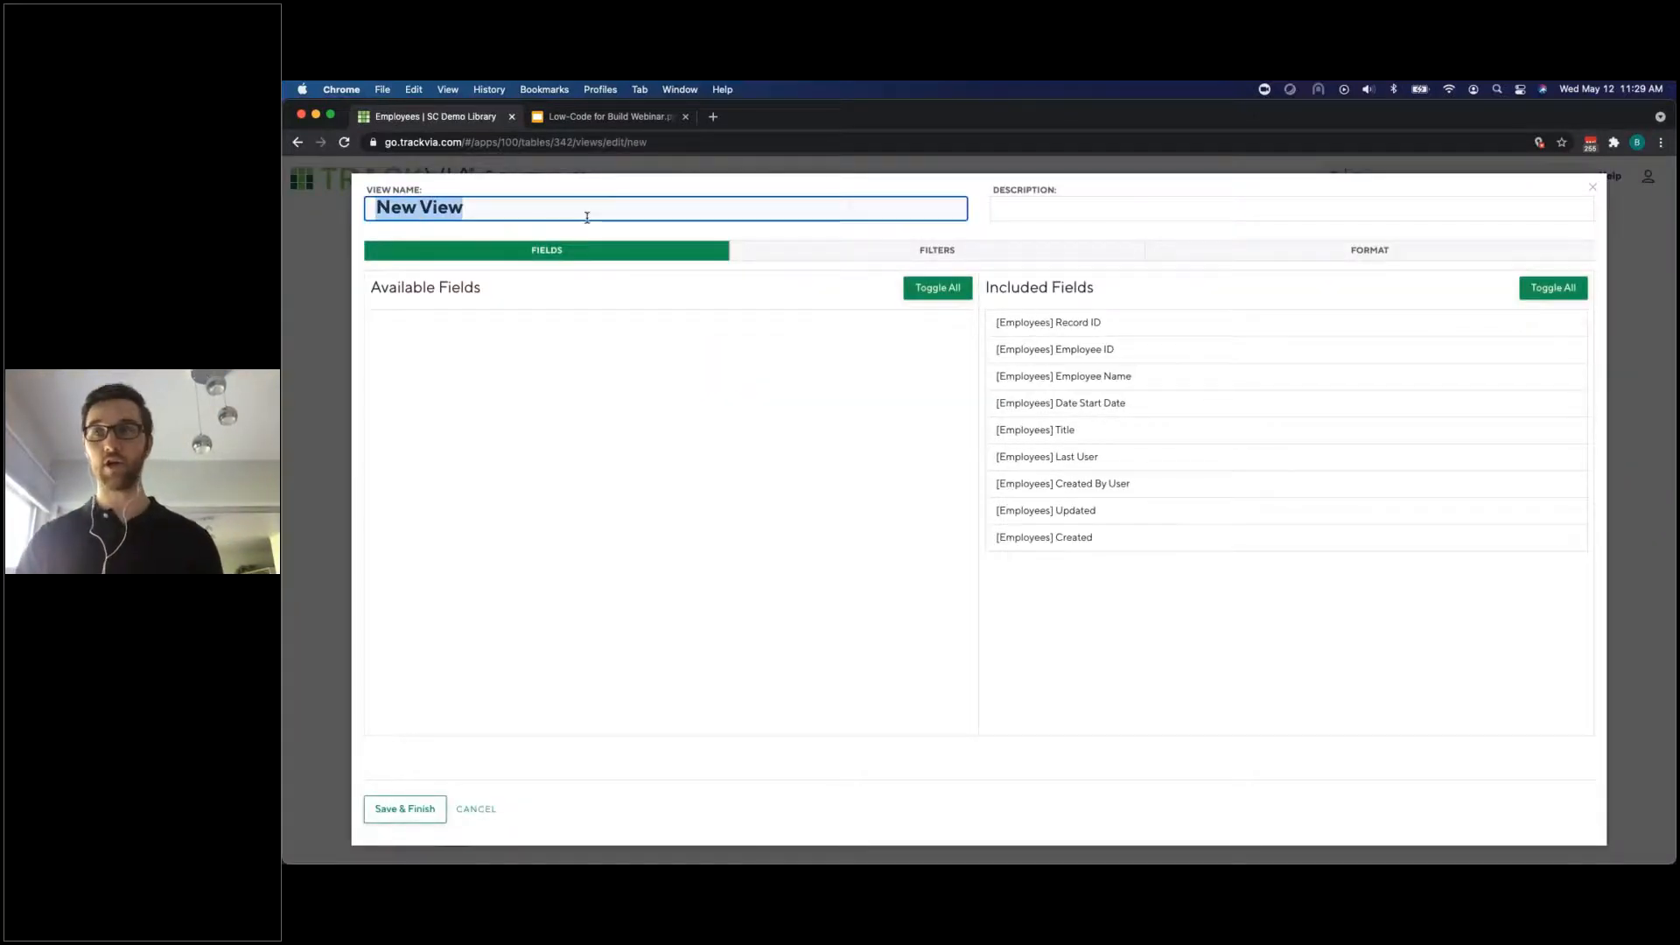
text(Emplote)
key(BackSpace)
key(BackSpace)
text(yee summary)
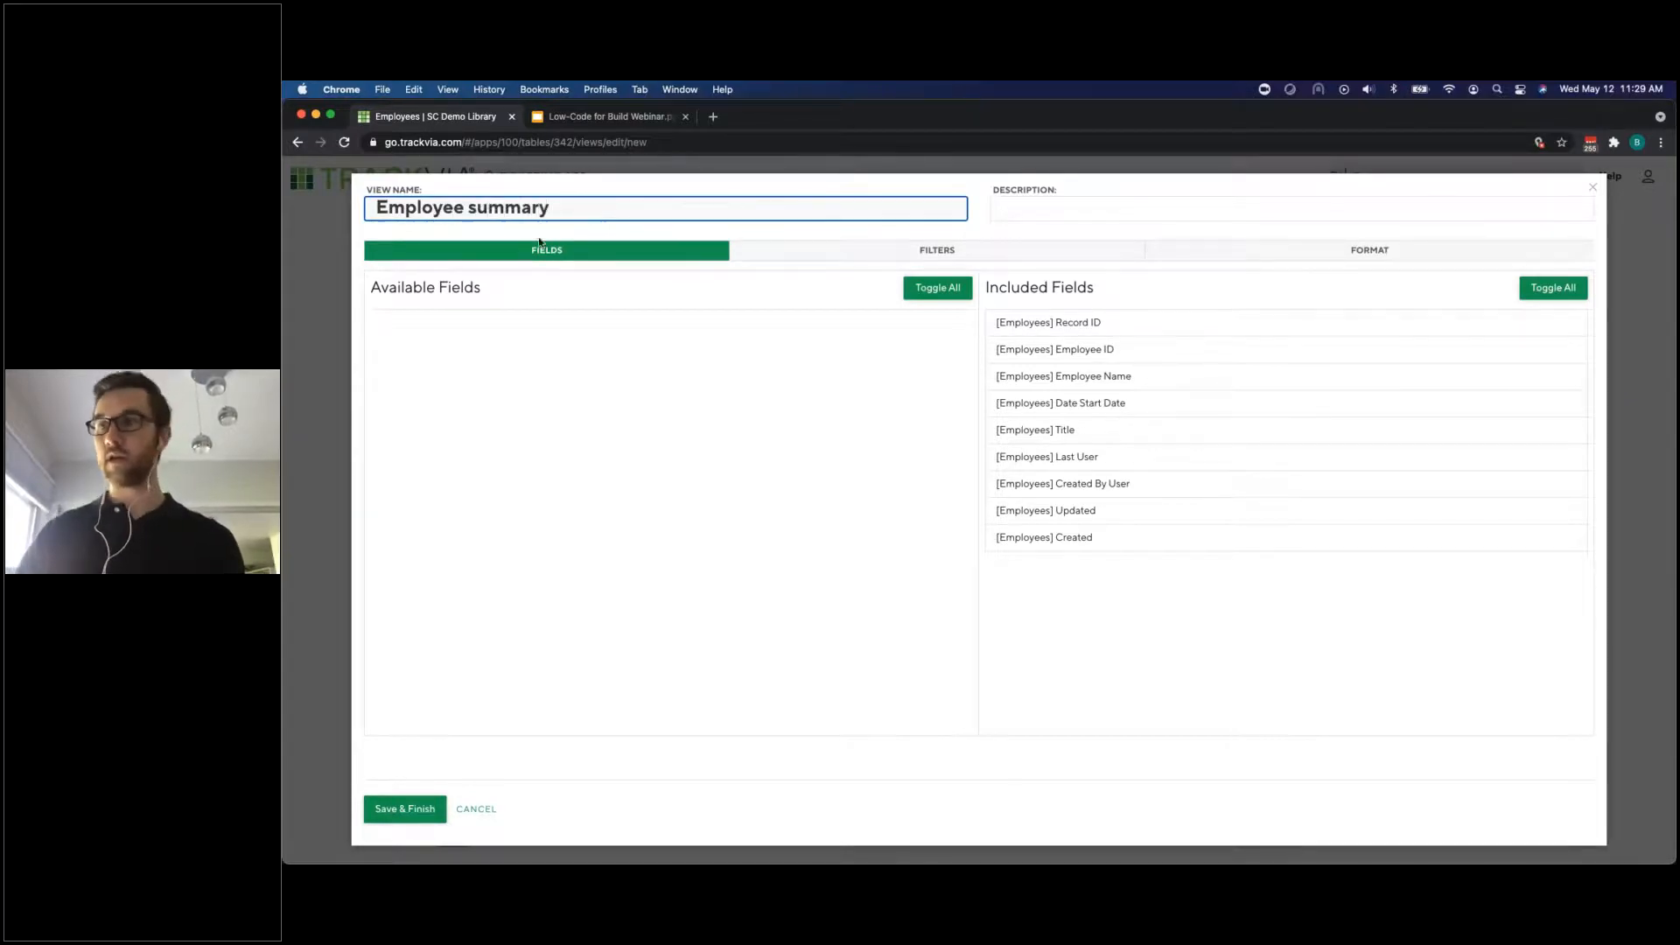
Correct the capitalization of the new view's name to Employee Summary
click(476, 208)
key(BackSpace)
text(Summary)
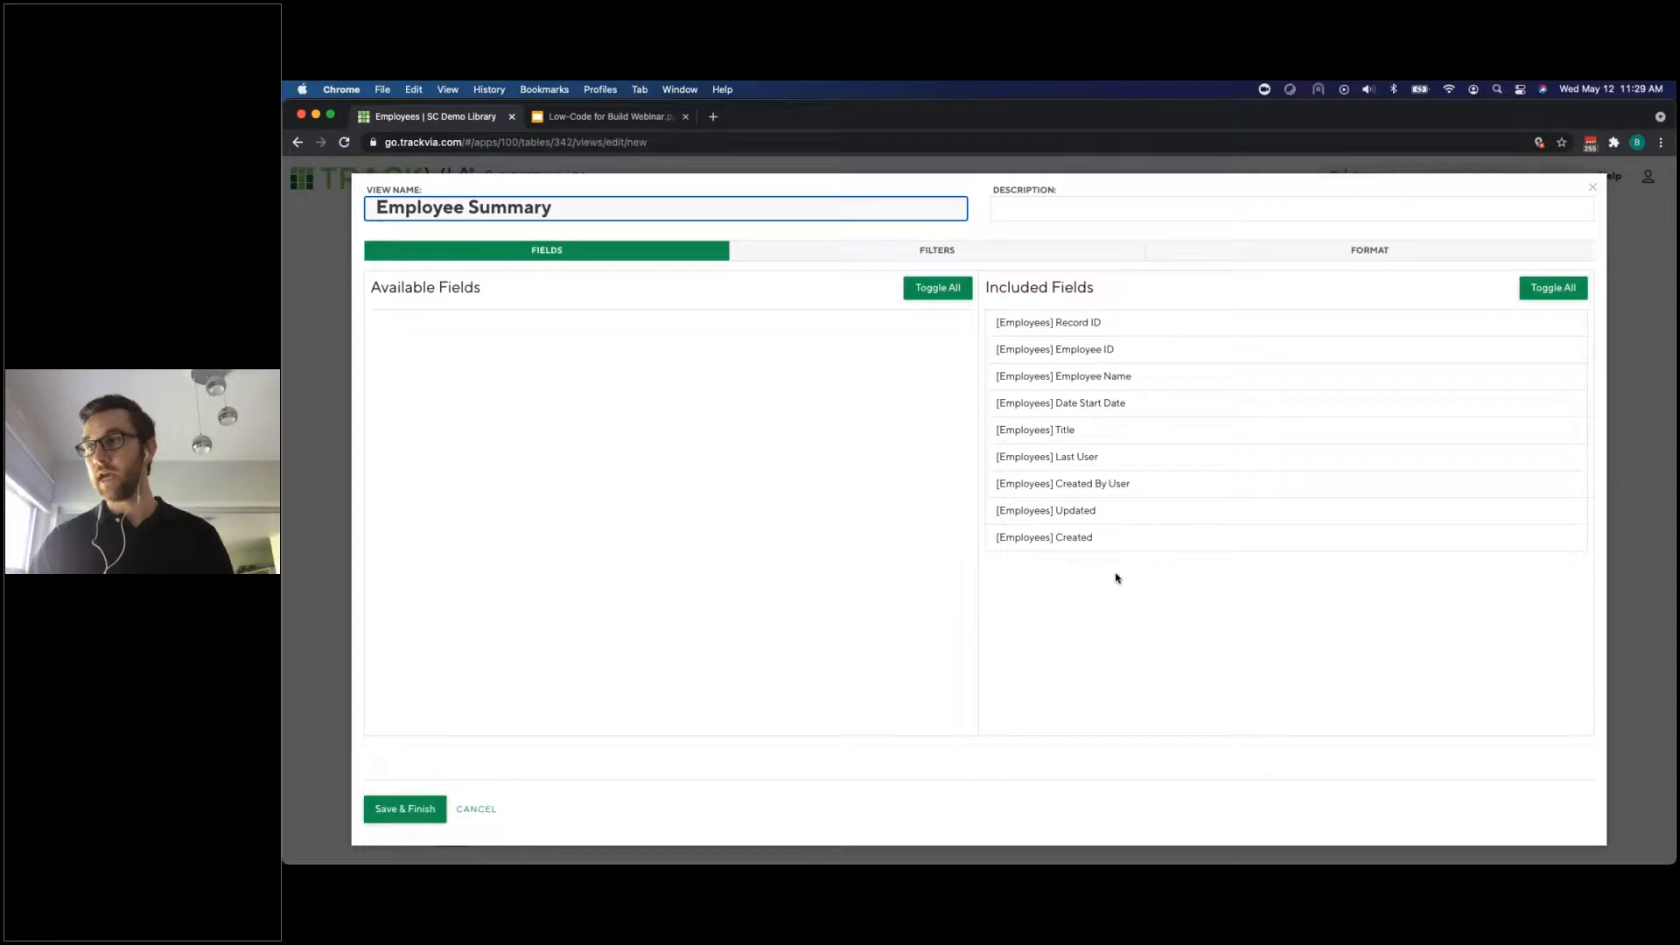
Remove the Last User, Created By User, Updated and Created fields from the Employee Summary view
click(1106, 541)
click(1102, 514)
click(1099, 462)
click(1097, 484)
click(1025, 758)
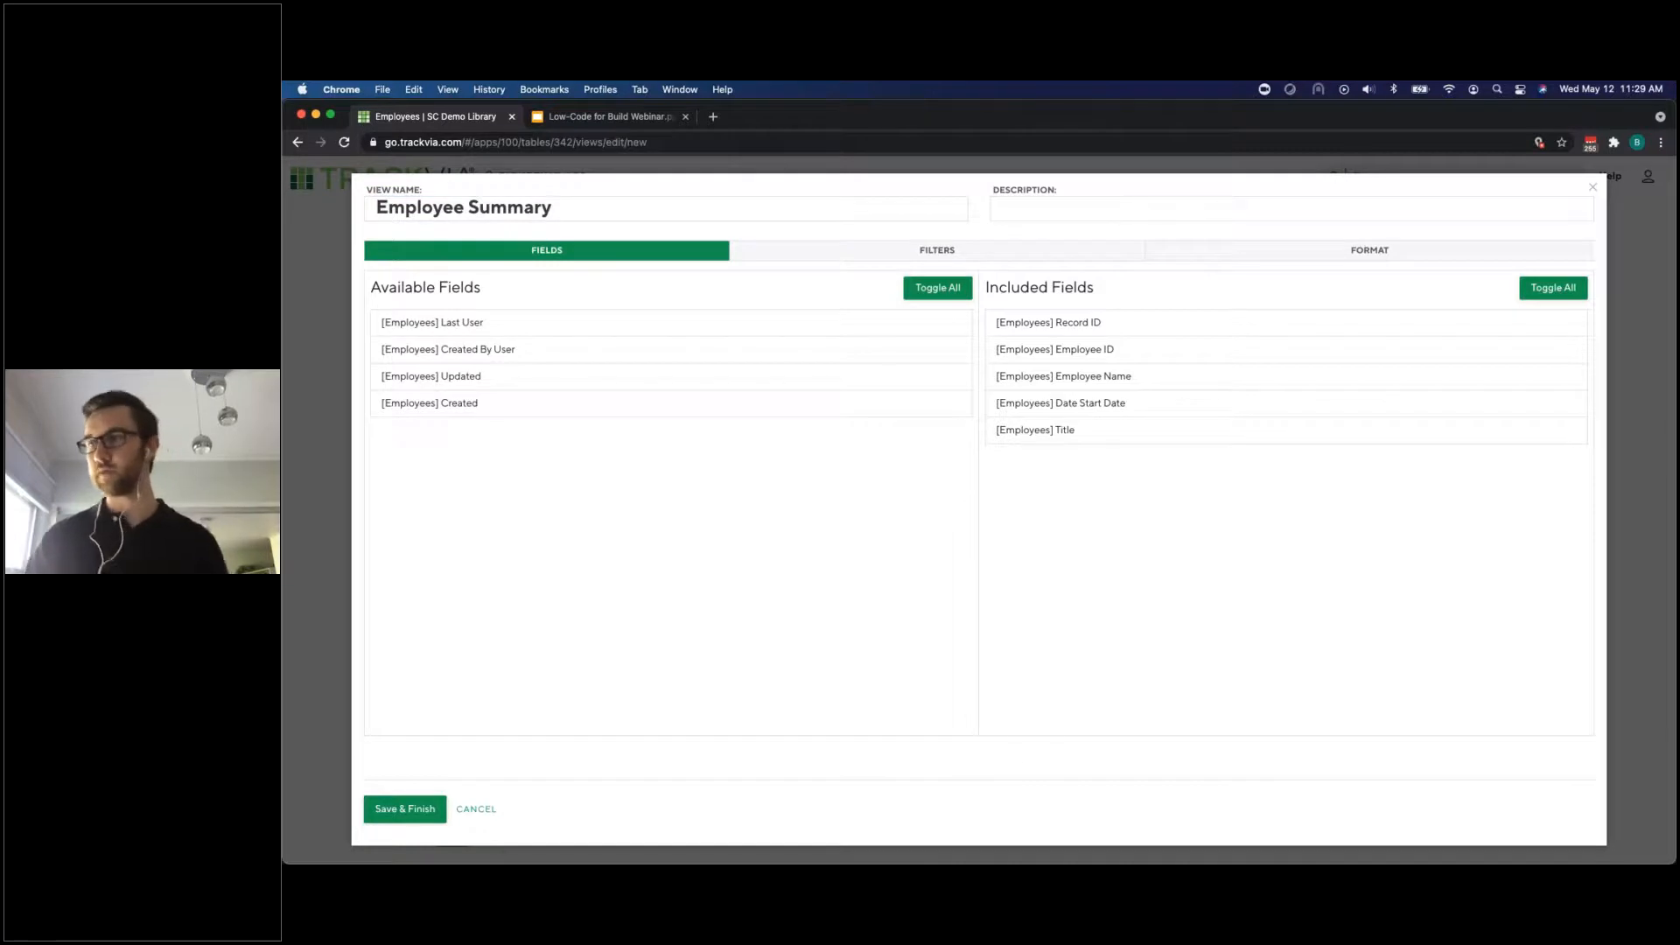
Save the new Employee Summary view, then shrink its record ID column to icon width and save that change
click(953, 254)
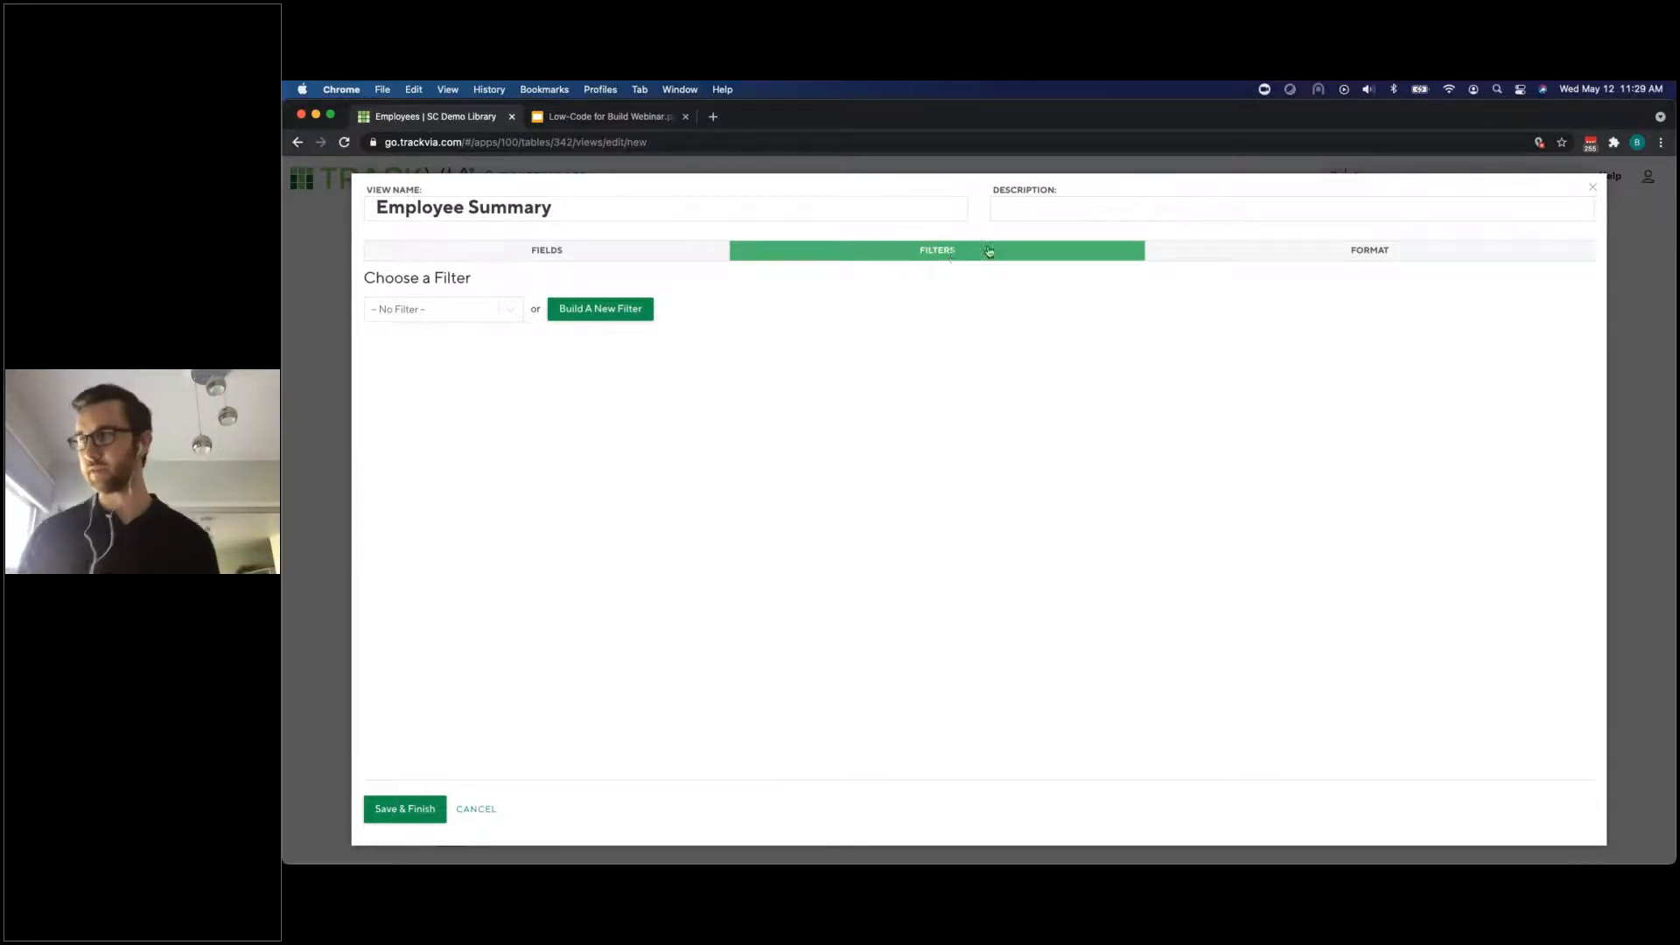
click(1172, 251)
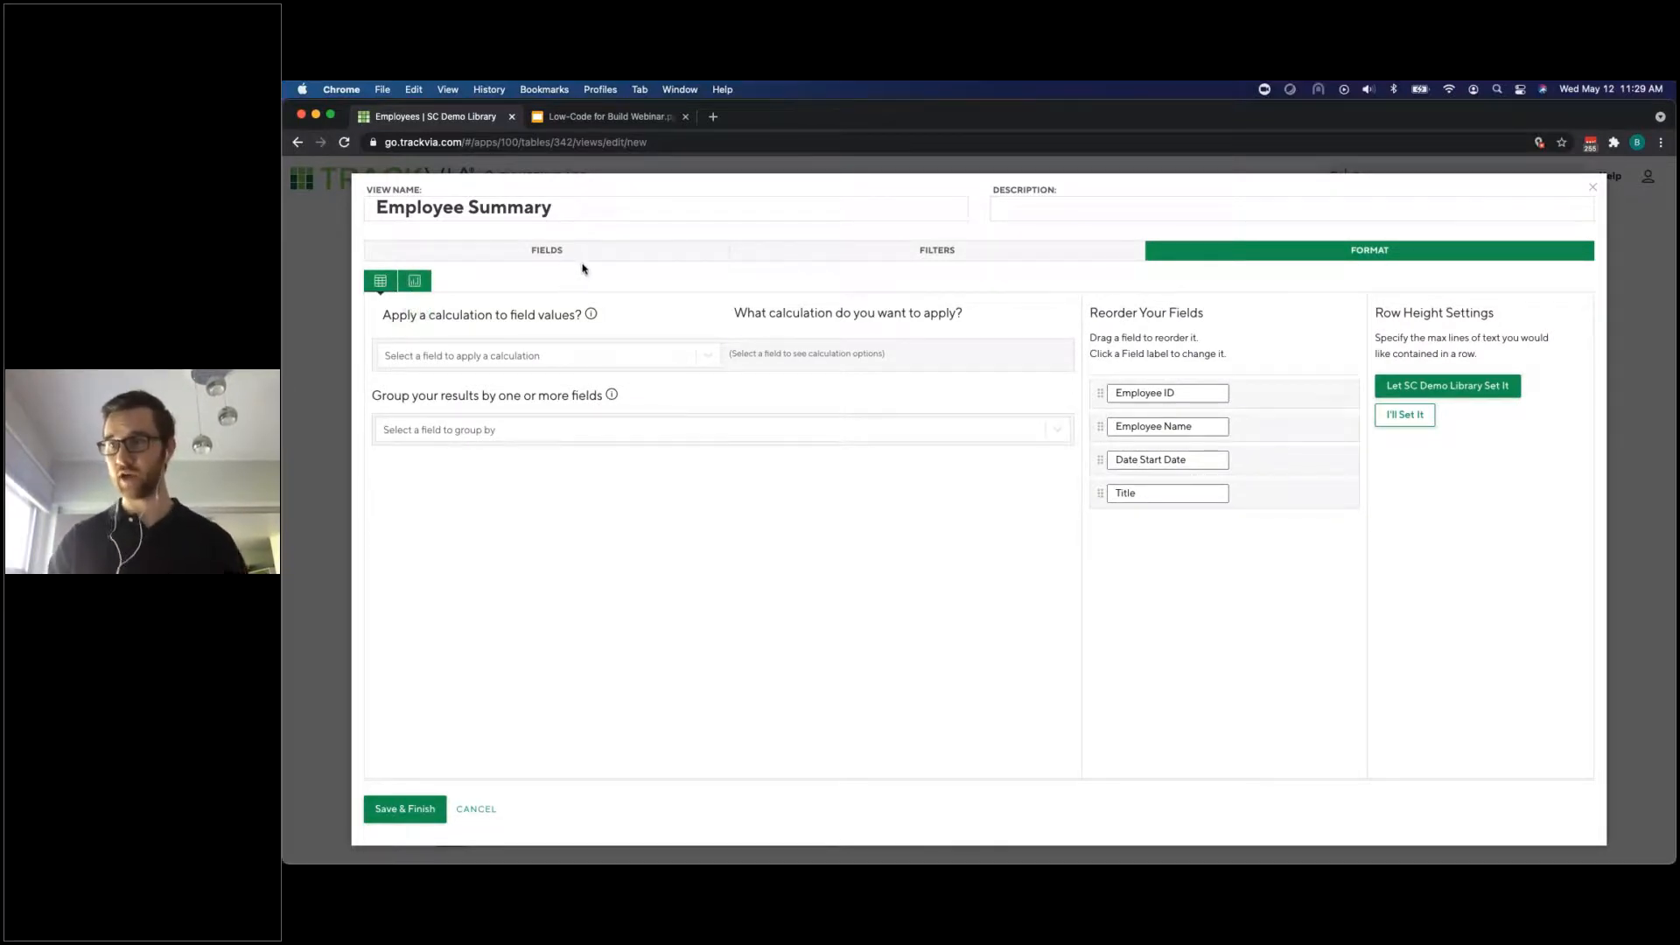
click(638, 261)
click(426, 807)
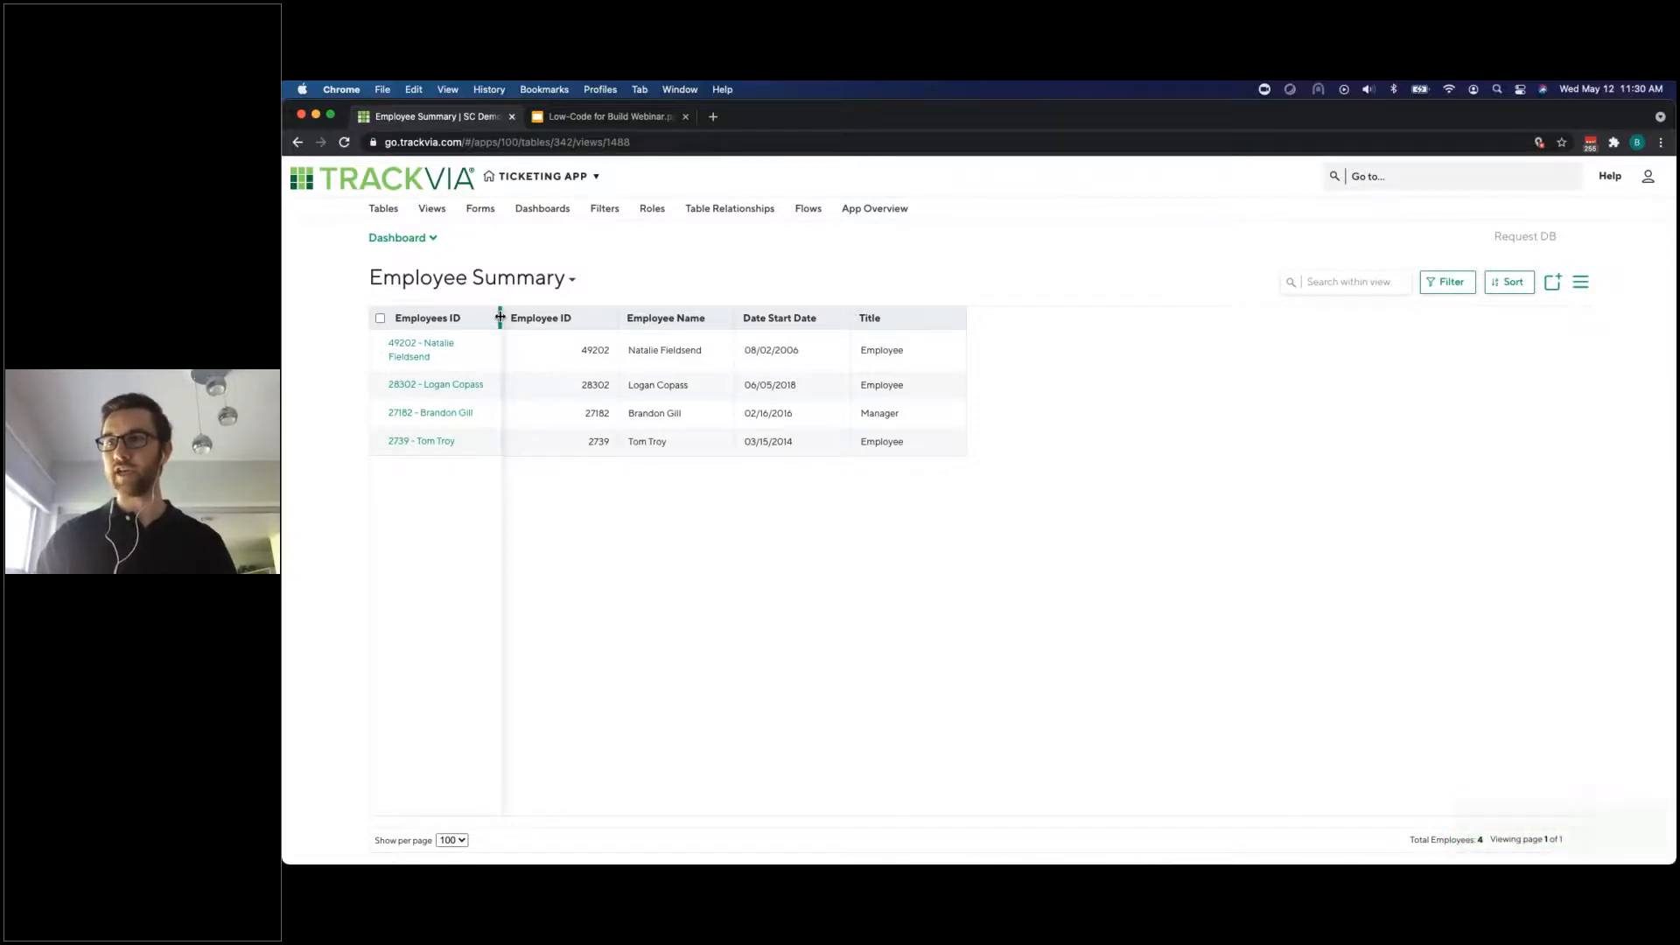
drag(499, 316, 376, 312)
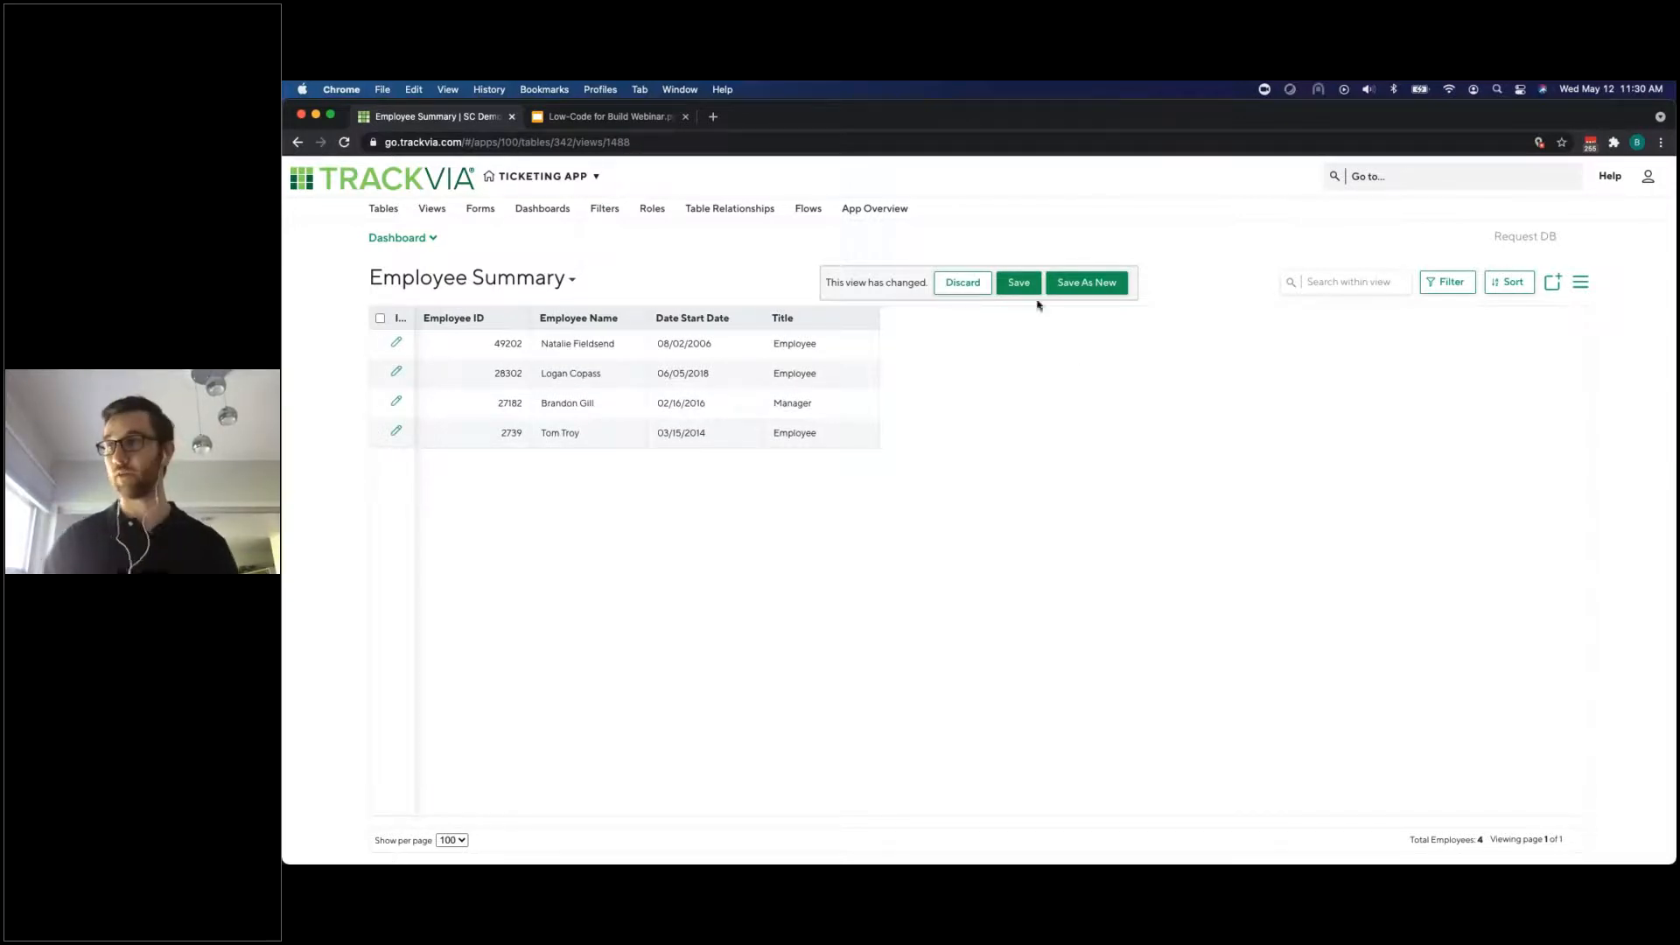
click(1018, 282)
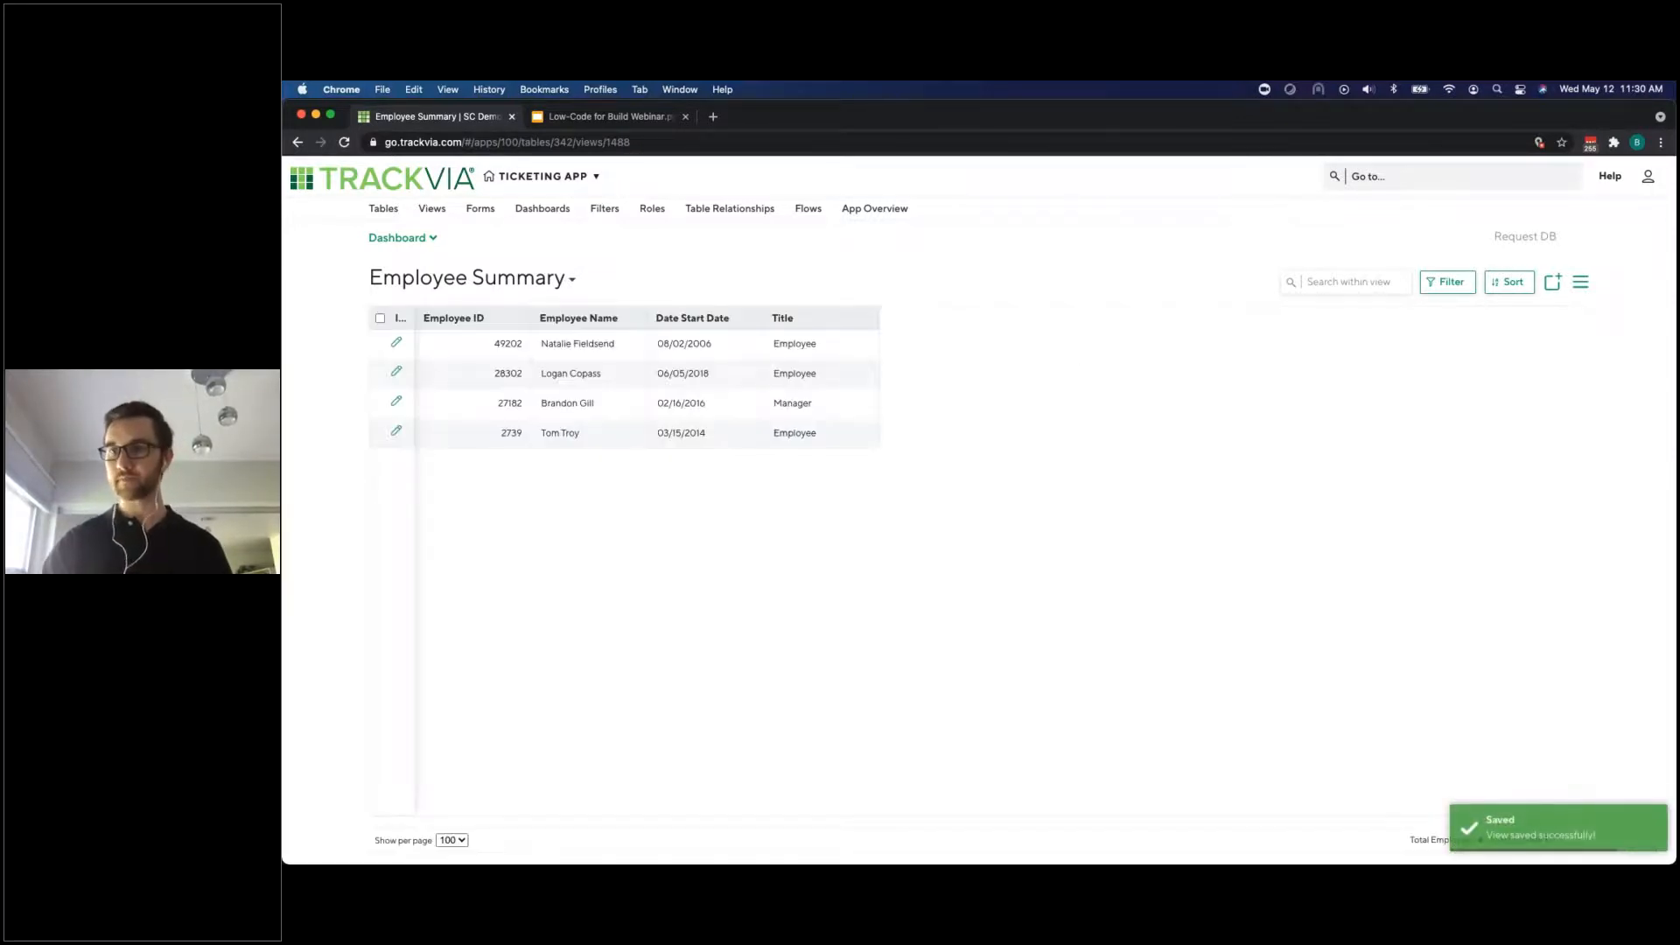
Start a new view for the Requests table and name it Request Summary
click(432, 209)
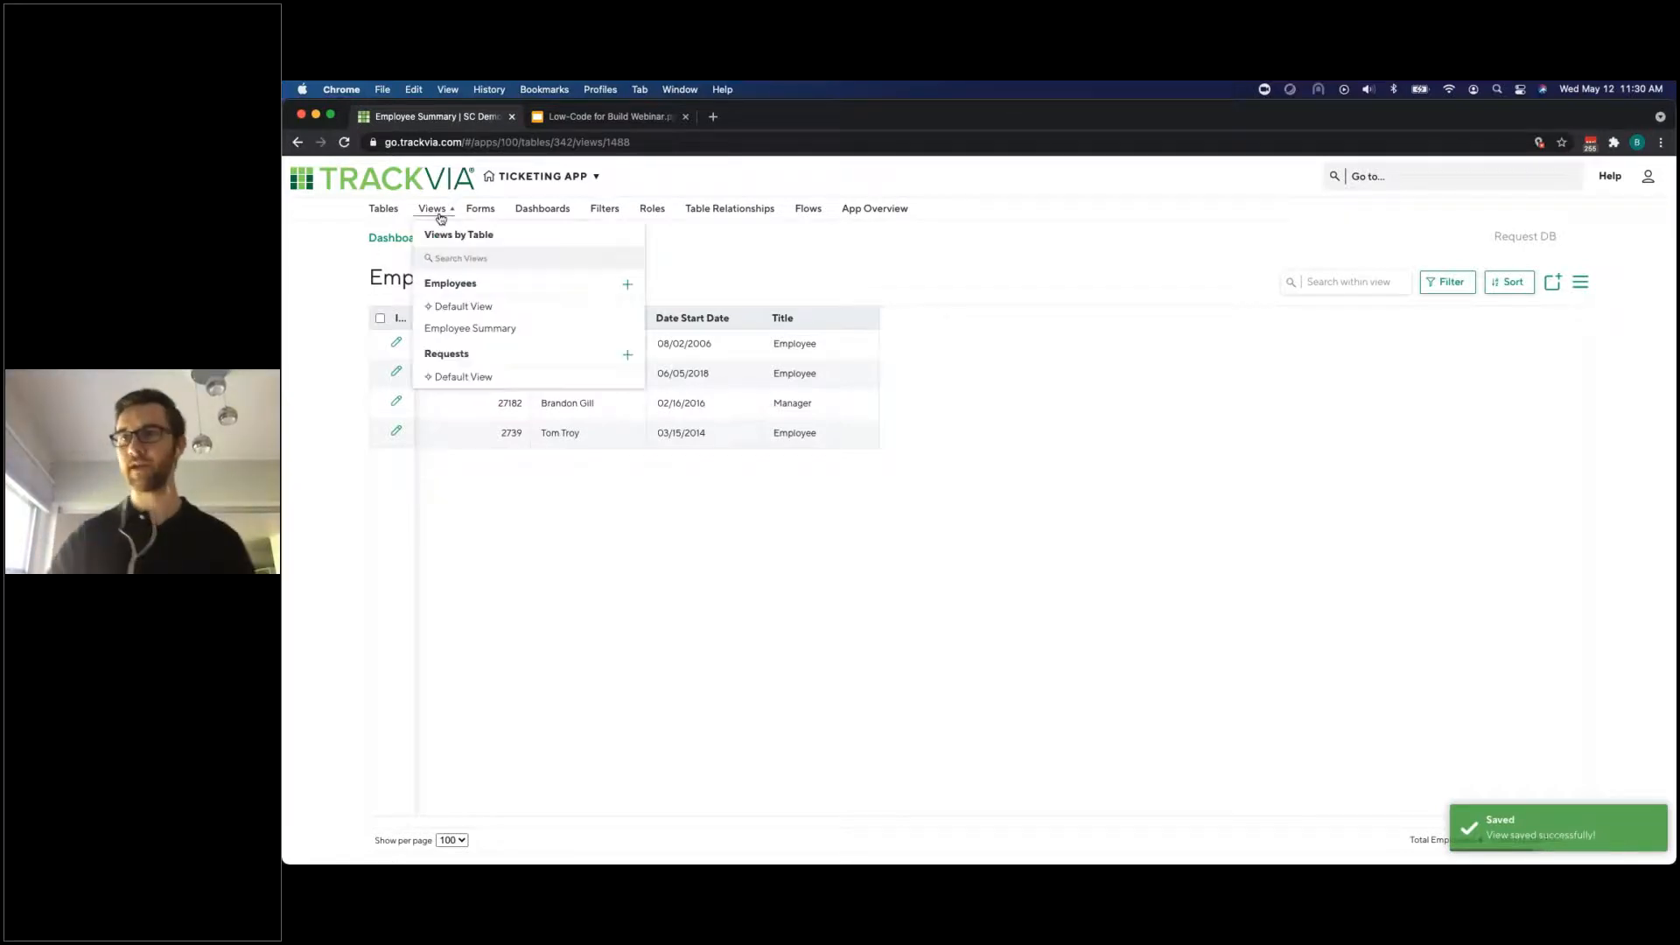
click(627, 354)
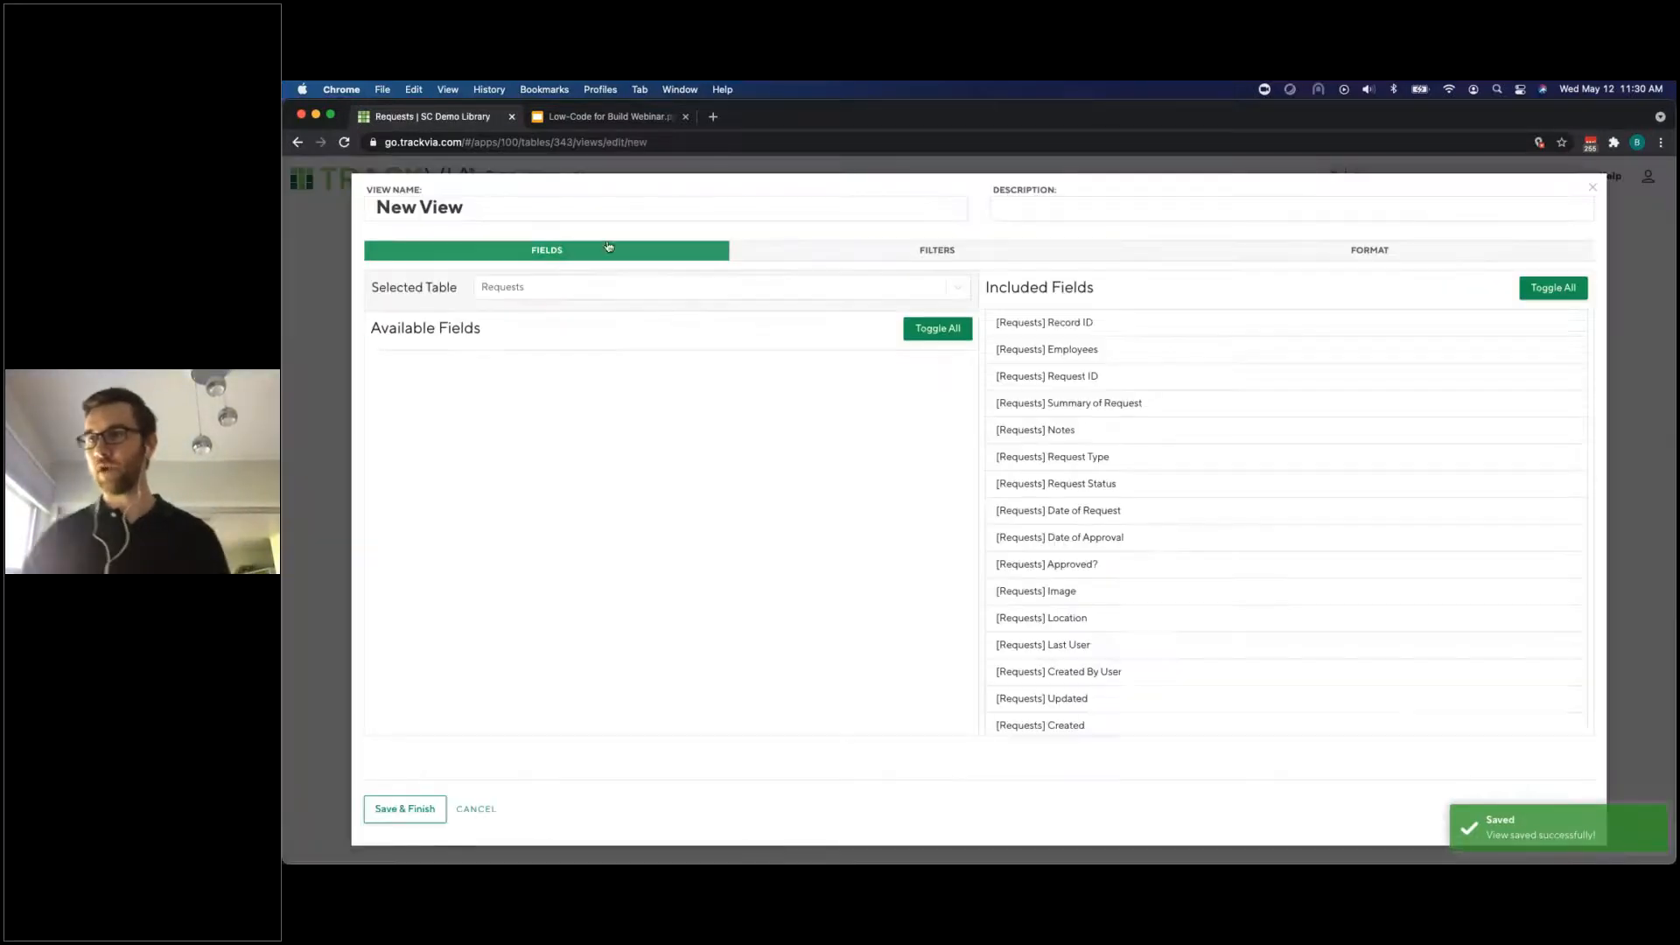
triple_click(598, 208)
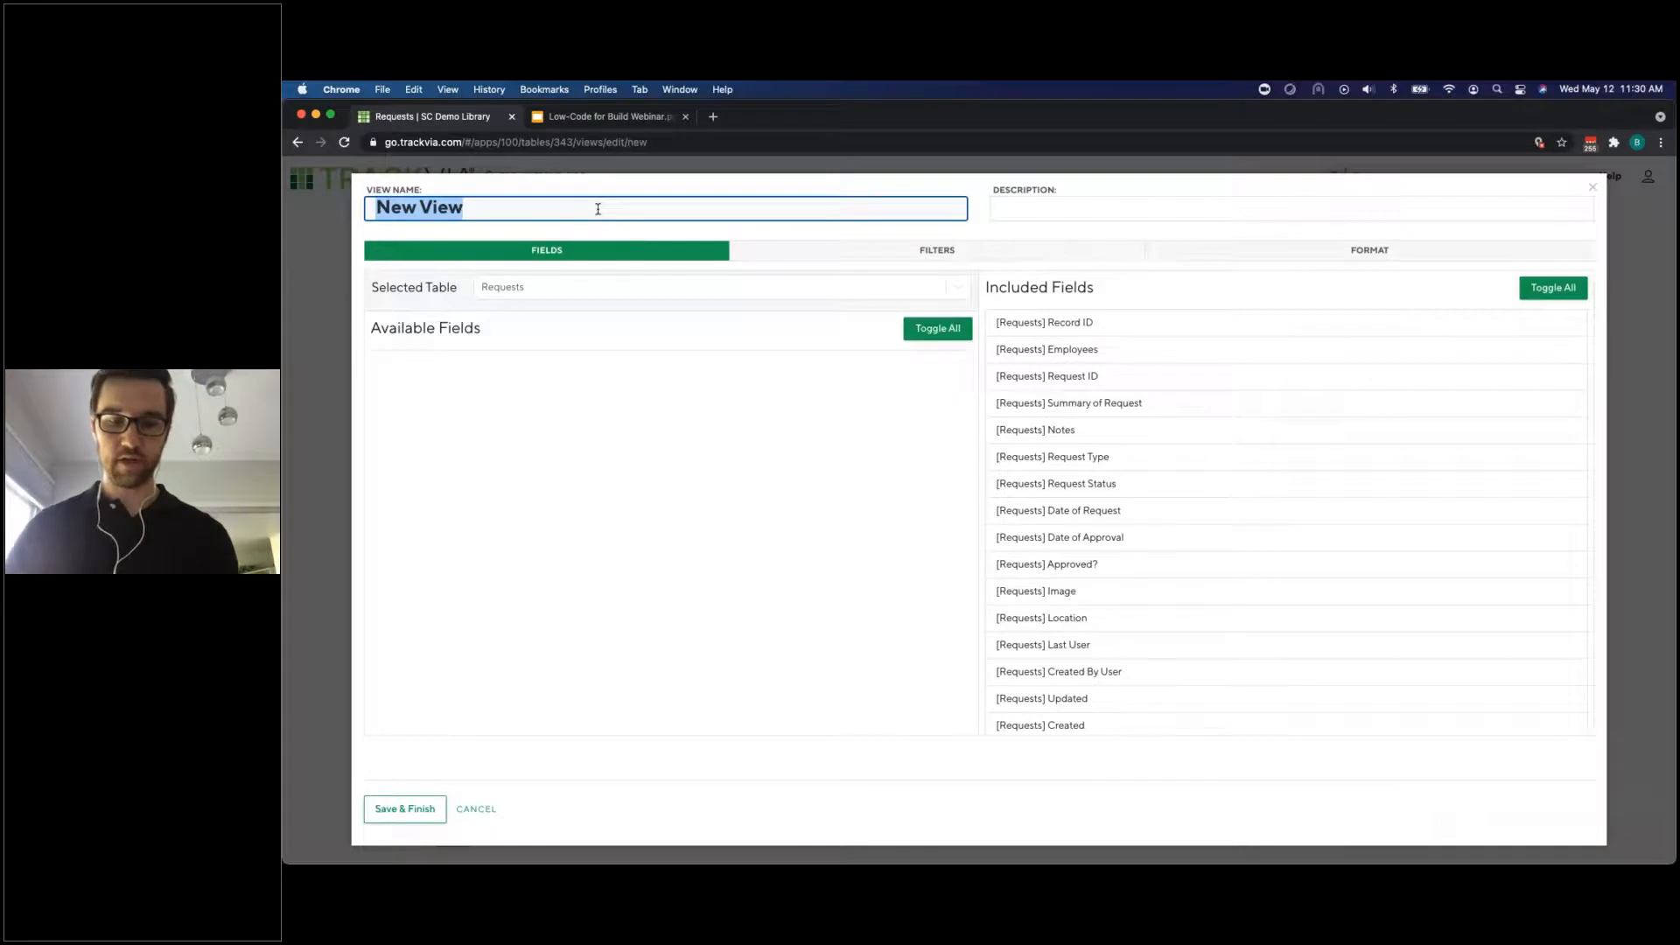
text(Requess W)
key(BackSpace)
key(BackSpace)
key(BackSpace)
text(t su)
key(BackSpace)
key(BackSpace)
text(Summary)
Remove the Last User, Created By User, Updated and Created fields from the Request Summary view and save it
scroll(1119, 599, down, 1)
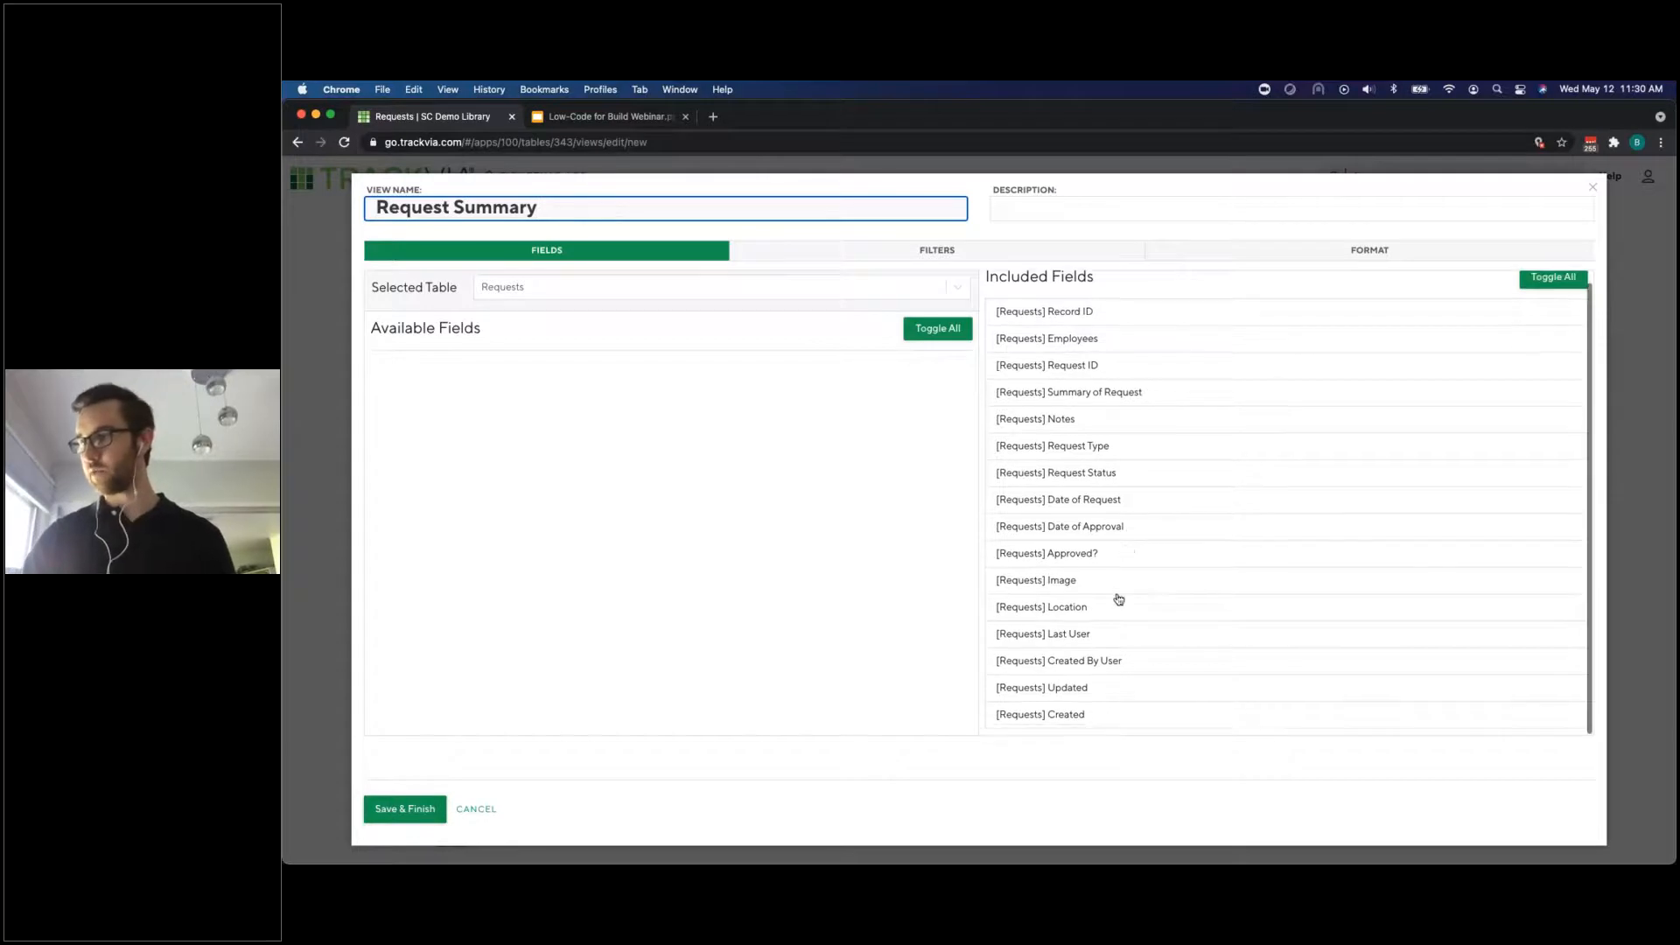
drag(1106, 716, 1094, 647)
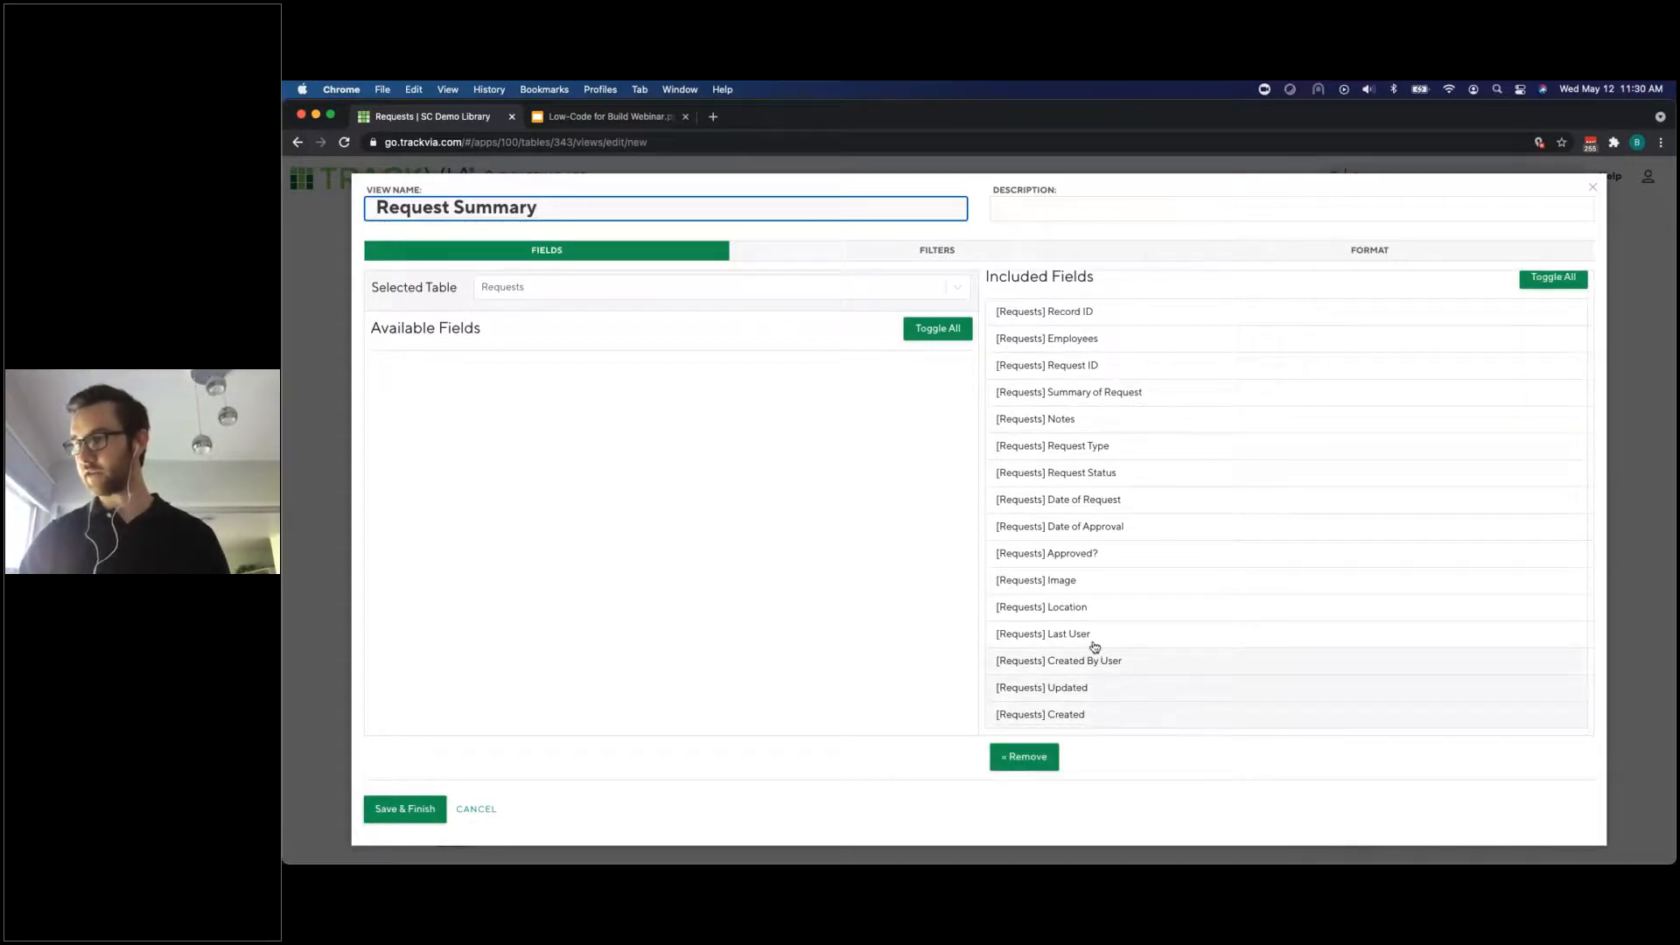
scroll(1094, 648, up, 1)
click(1072, 646)
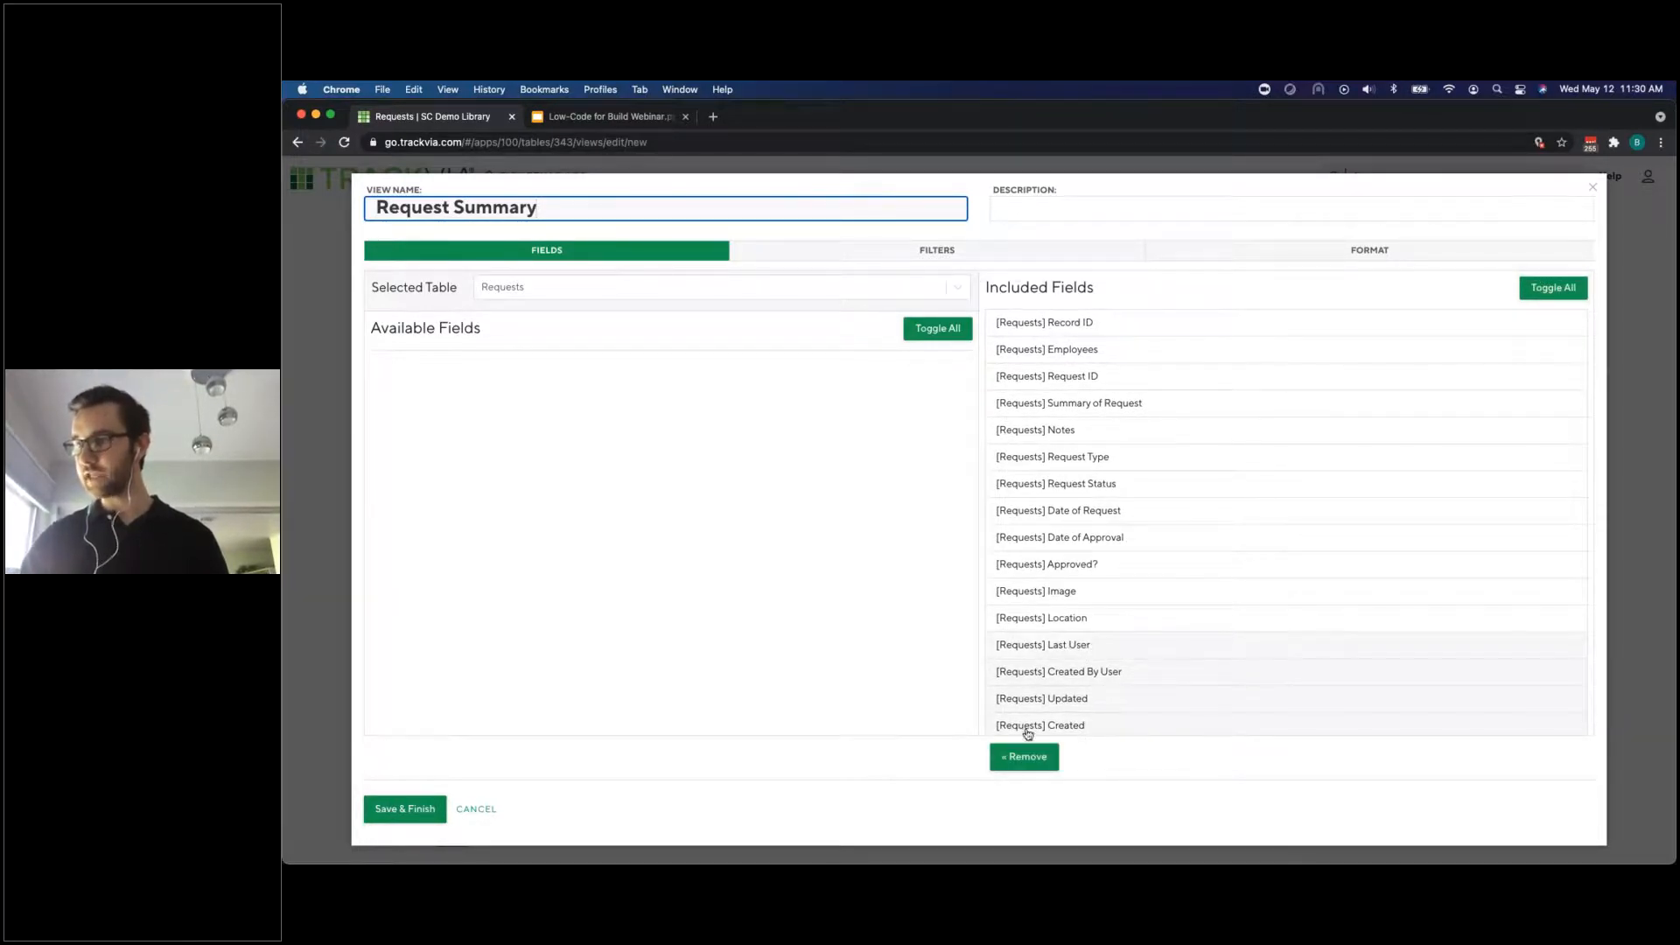
click(1025, 756)
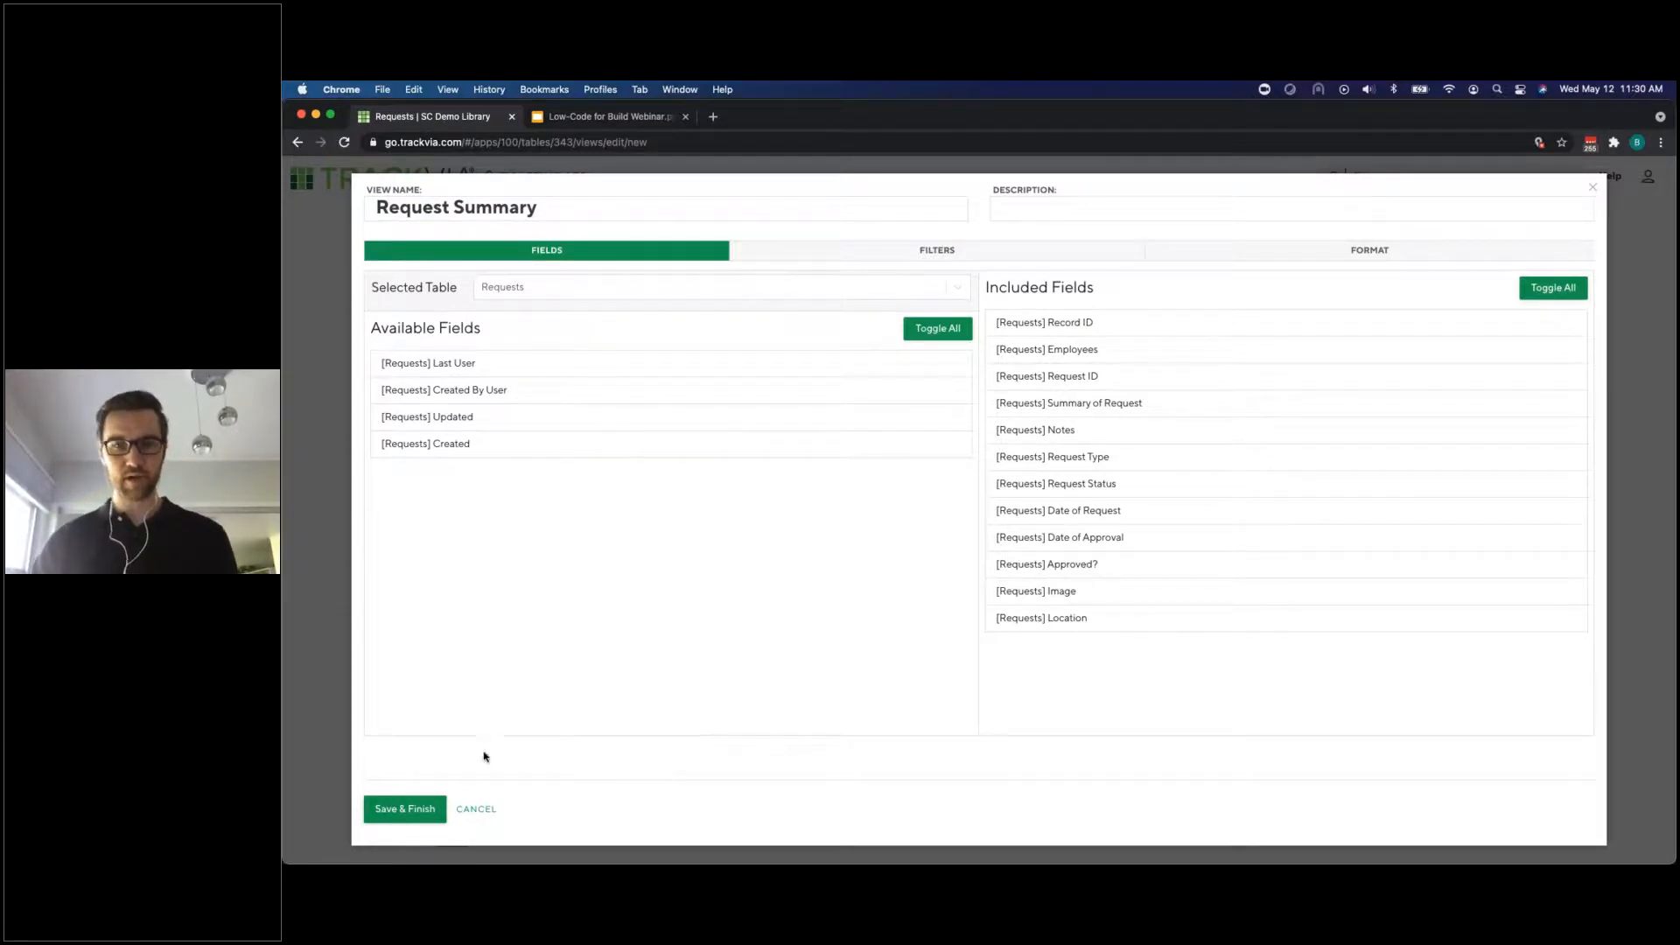
click(428, 806)
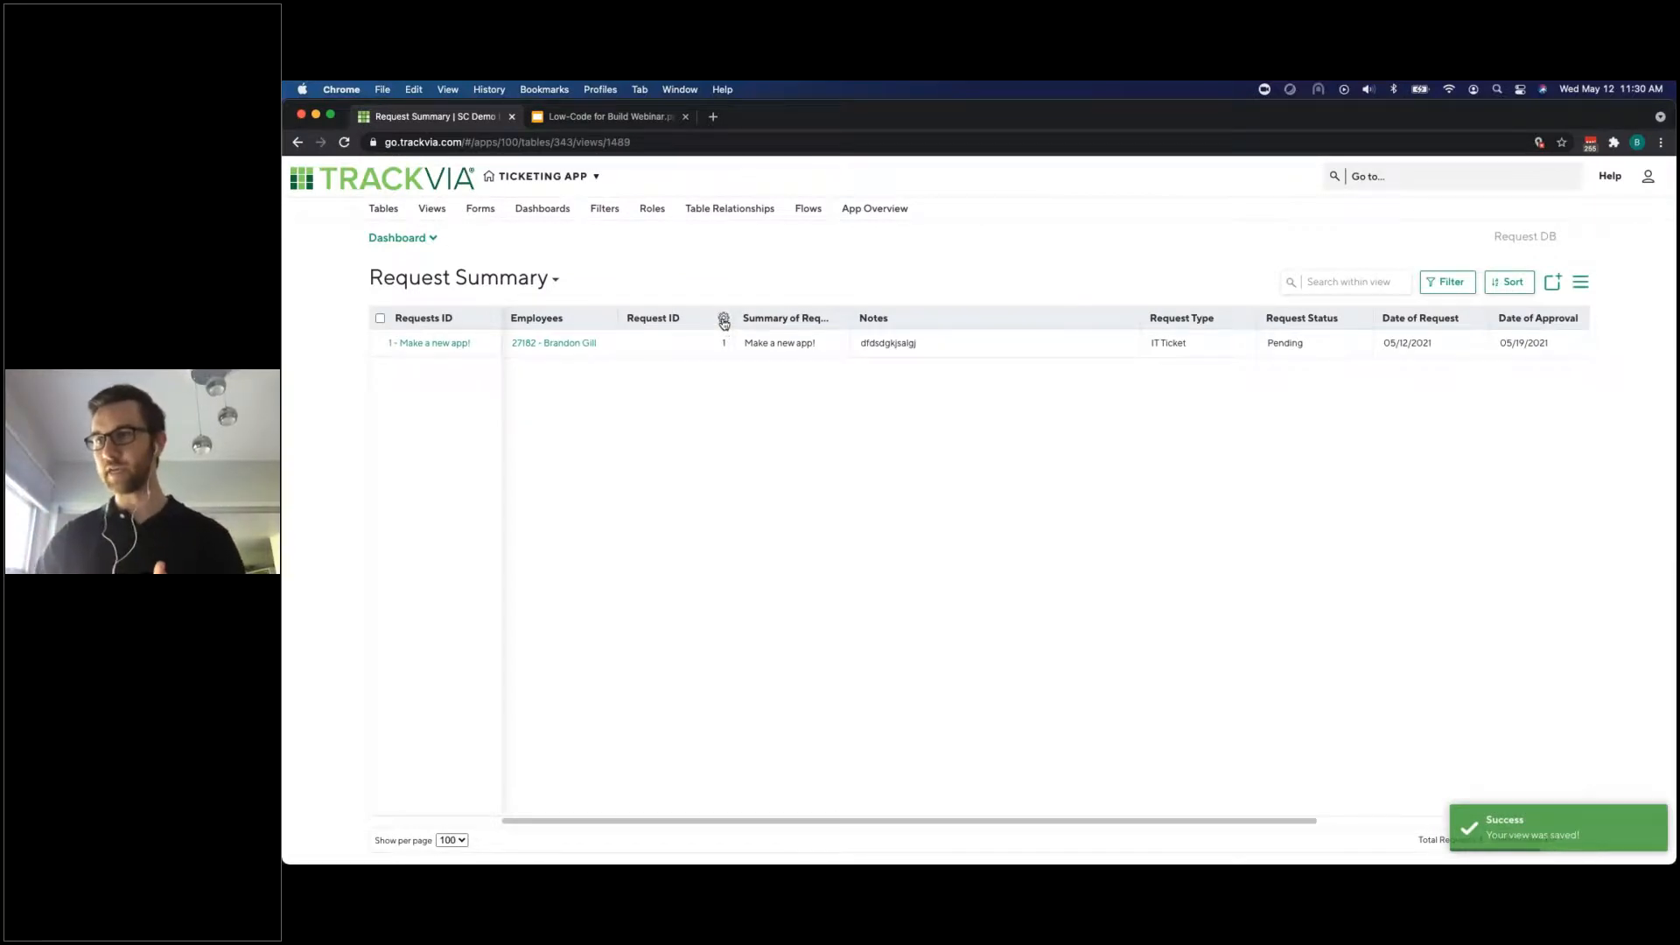
Hide the Request ID column, narrow the Notes and record ID columns, and save the Request Summary view
click(724, 322)
click(742, 339)
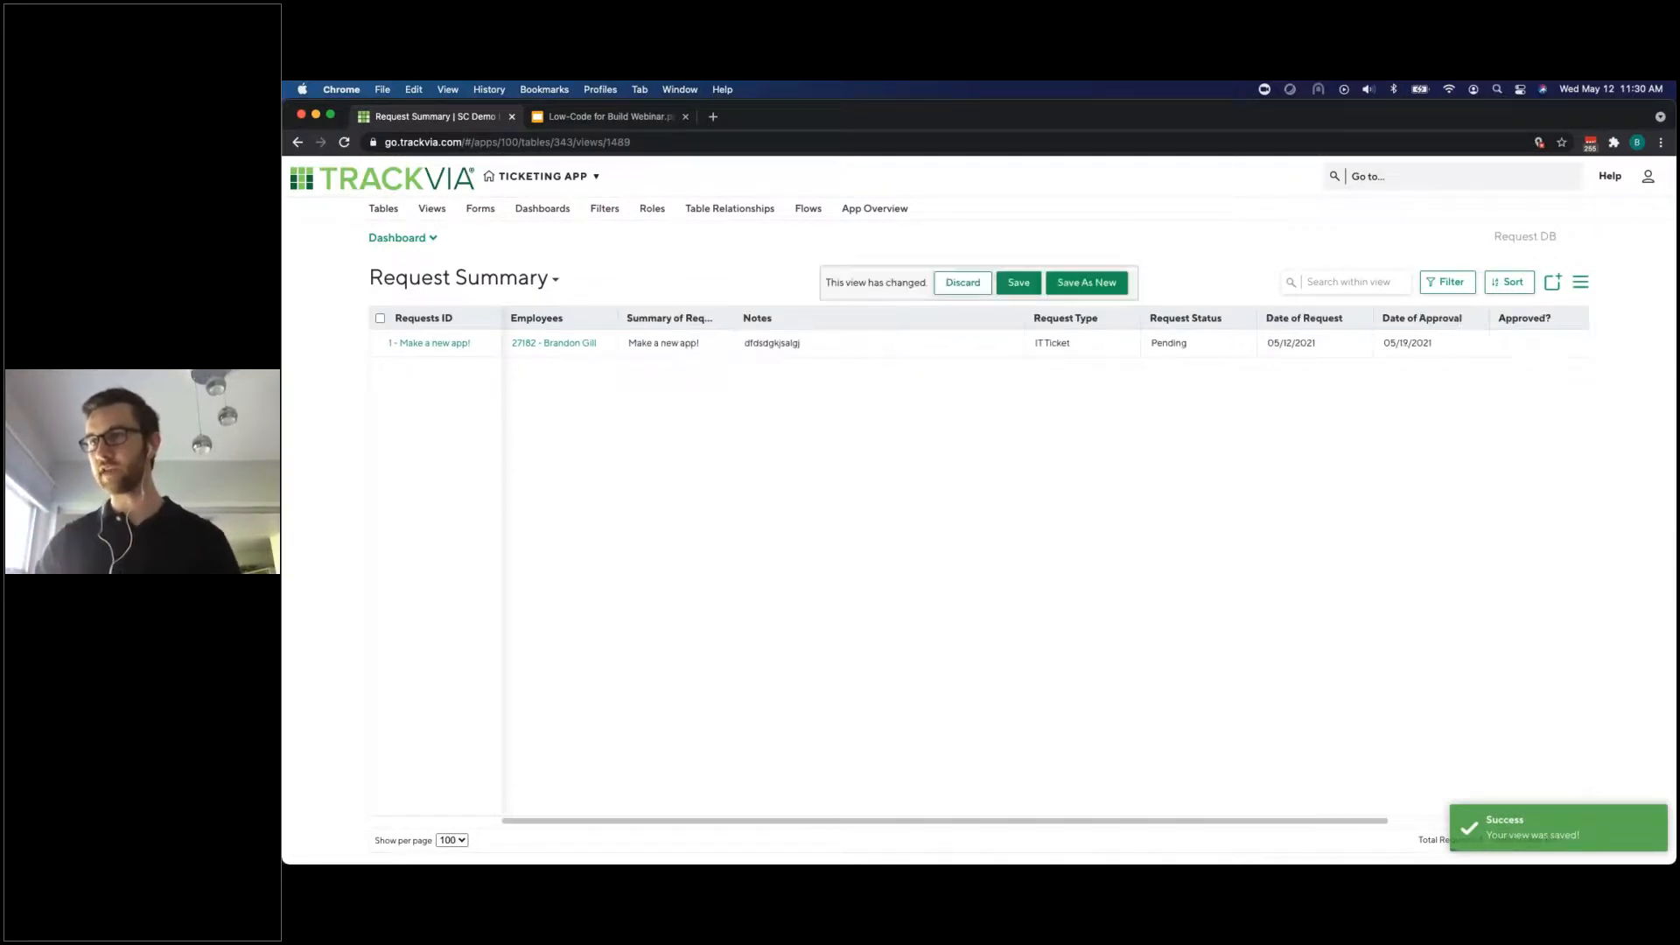
double_click(1023, 318)
scroll(1361, 382, right, 1)
scroll(1463, 383, left, 1)
drag(500, 318, 331, 309)
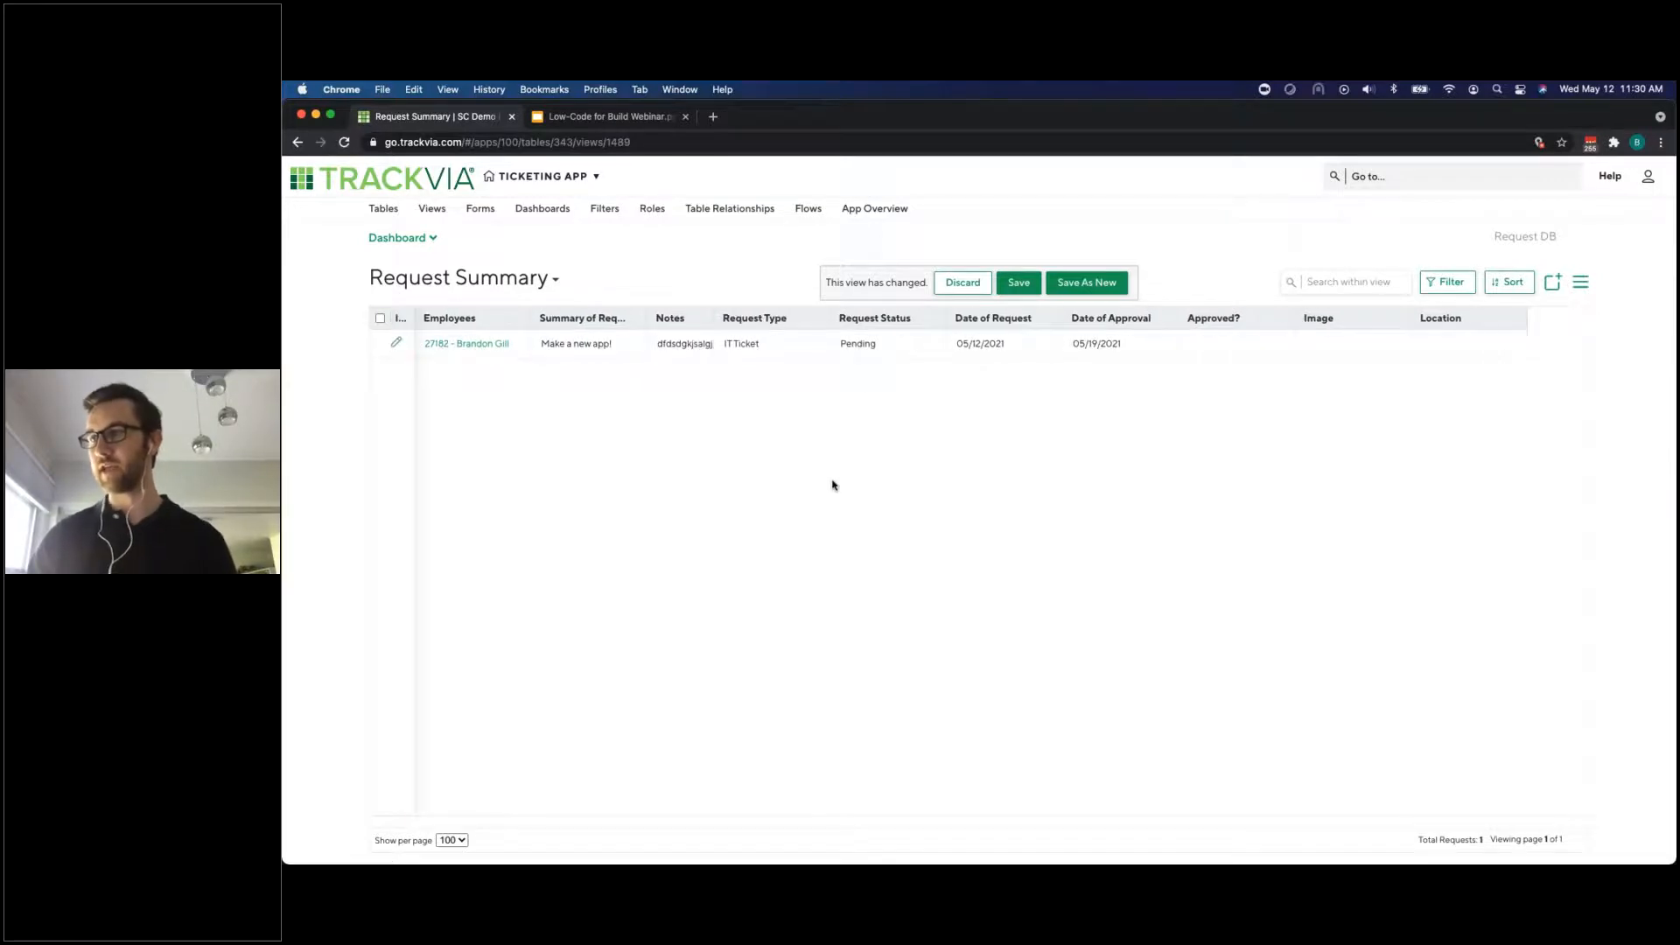
click(1010, 285)
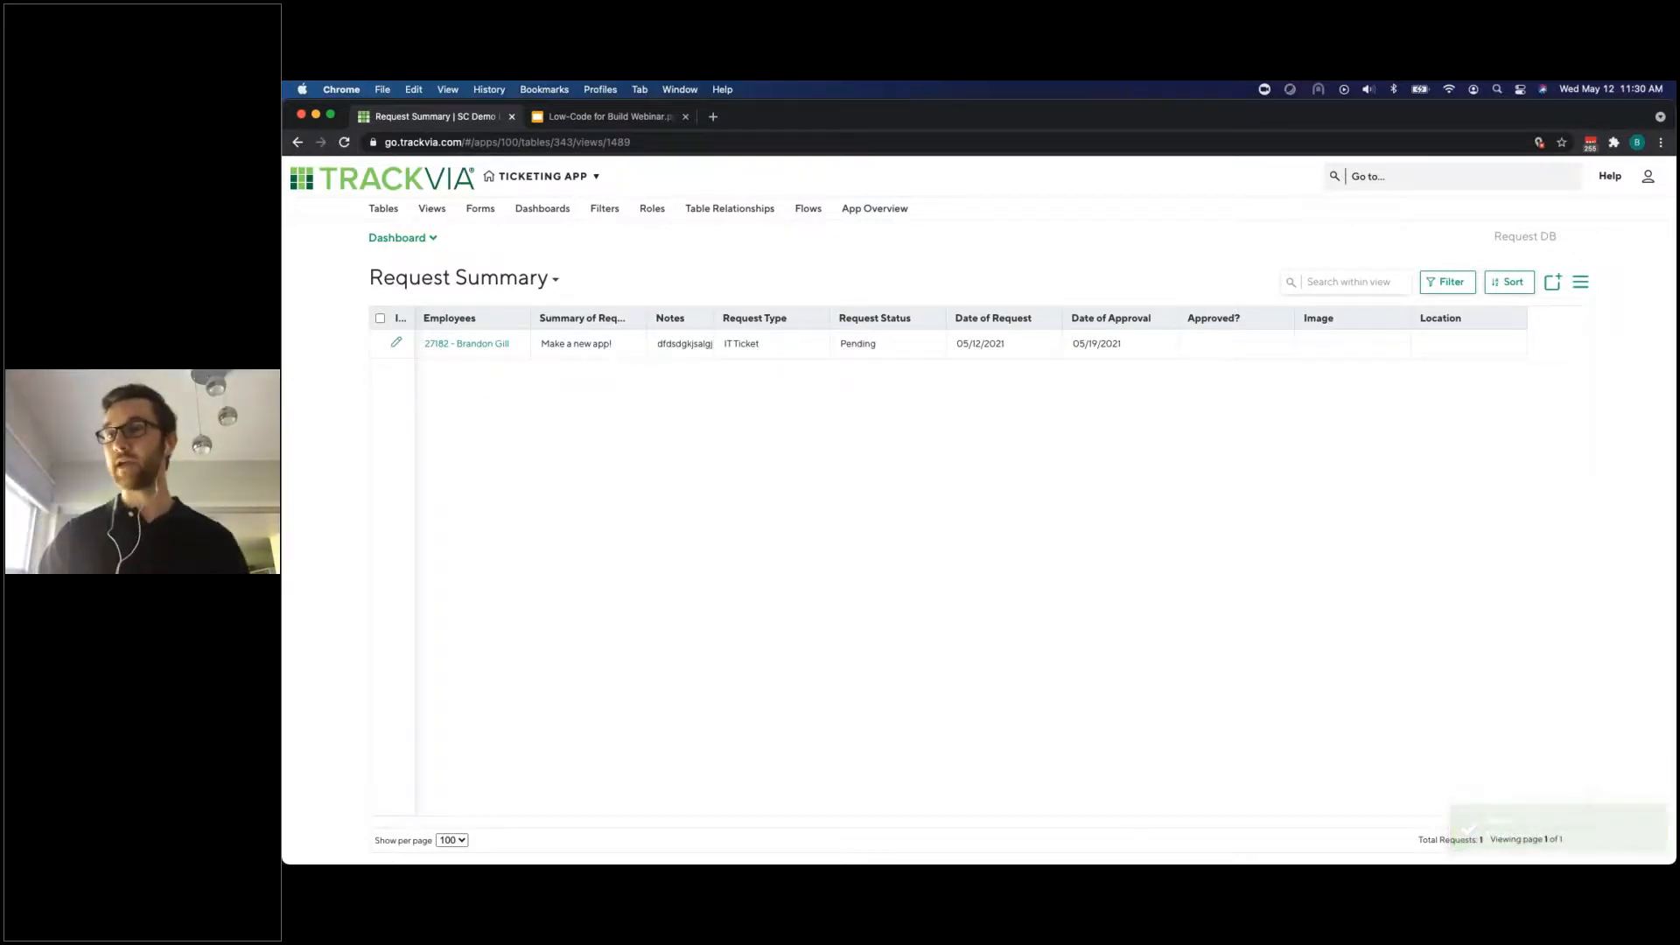
Create a new view based on Request Summary and name it IT Ticket Requests
click(438, 216)
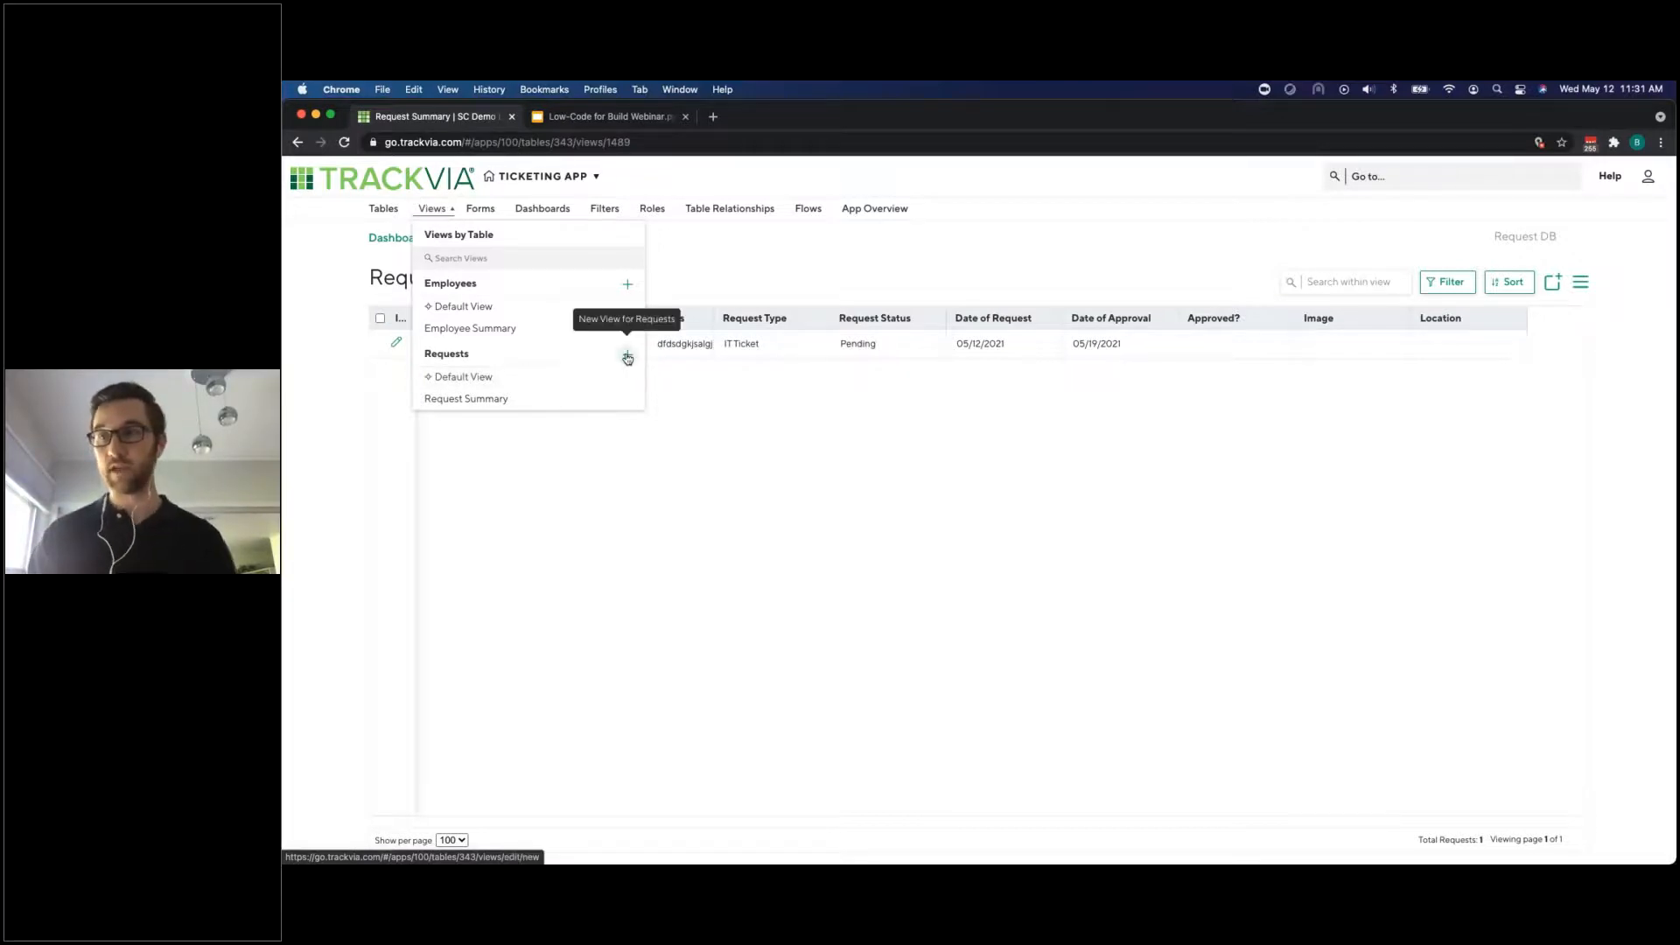
click(606, 405)
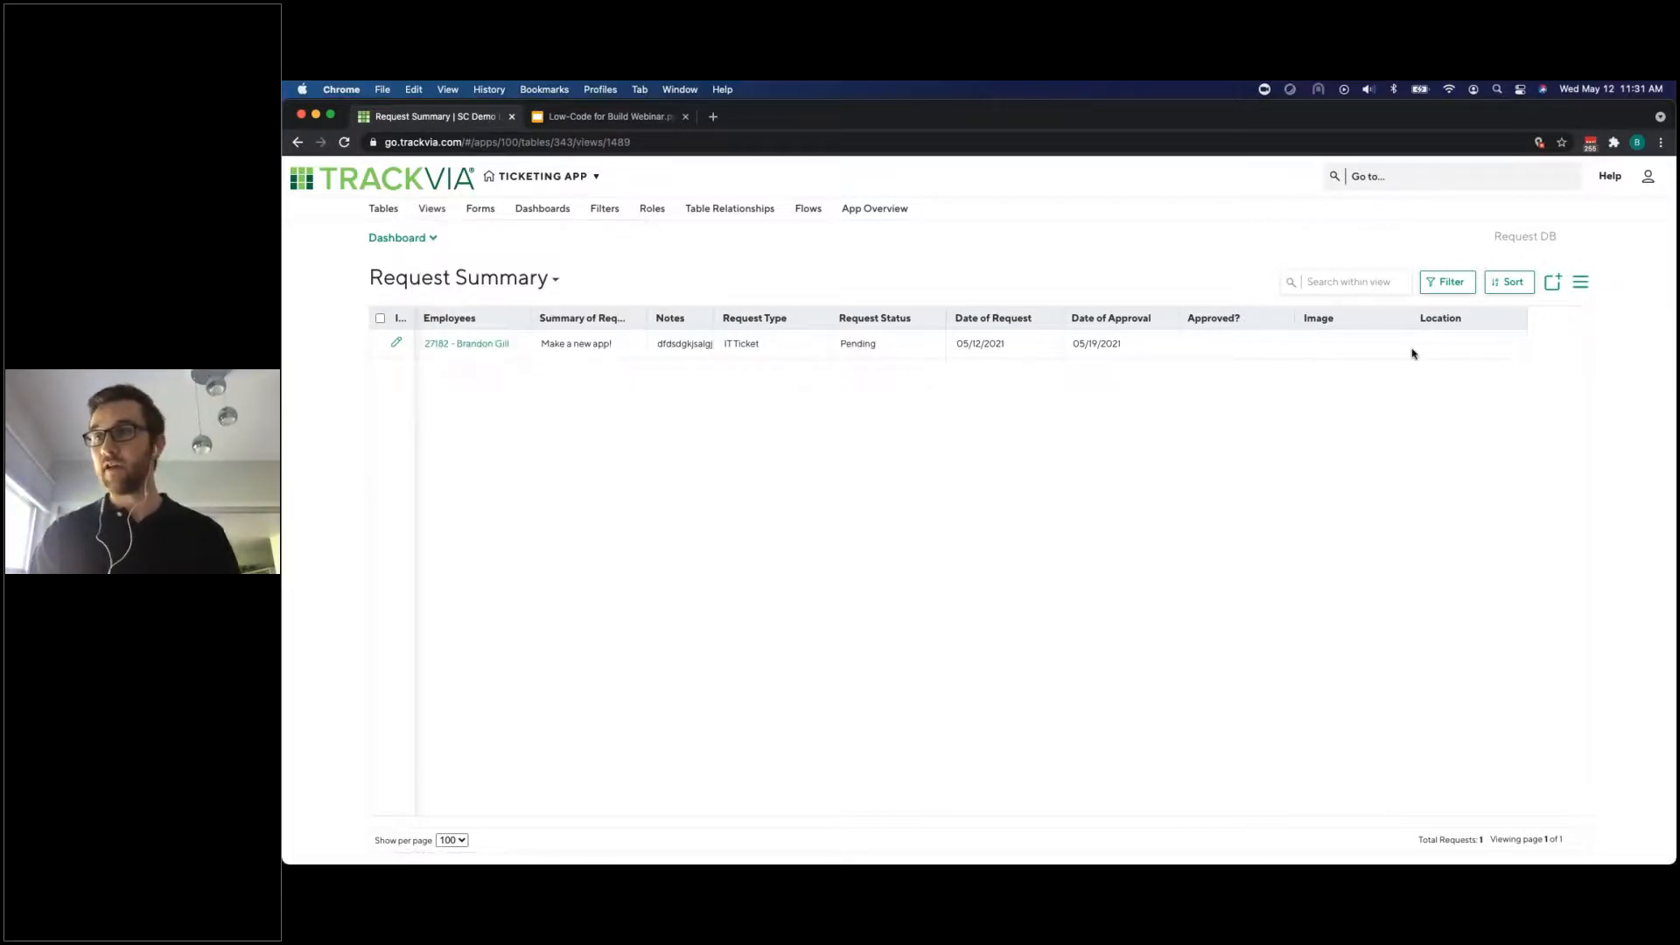
click(1579, 282)
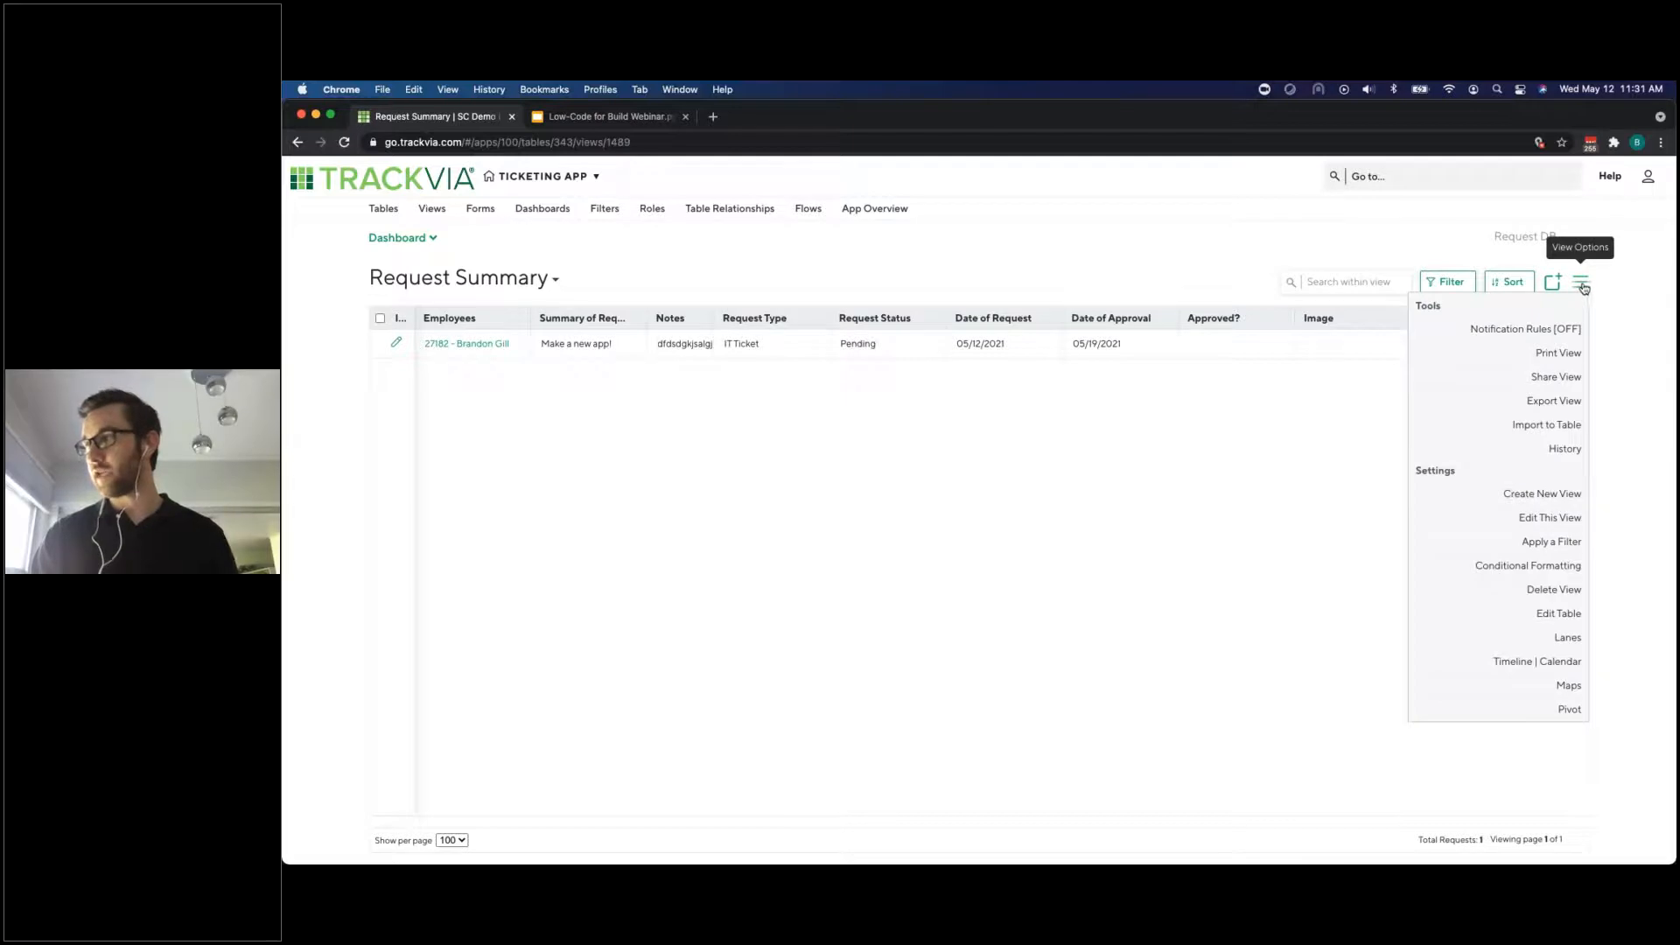
click(1553, 495)
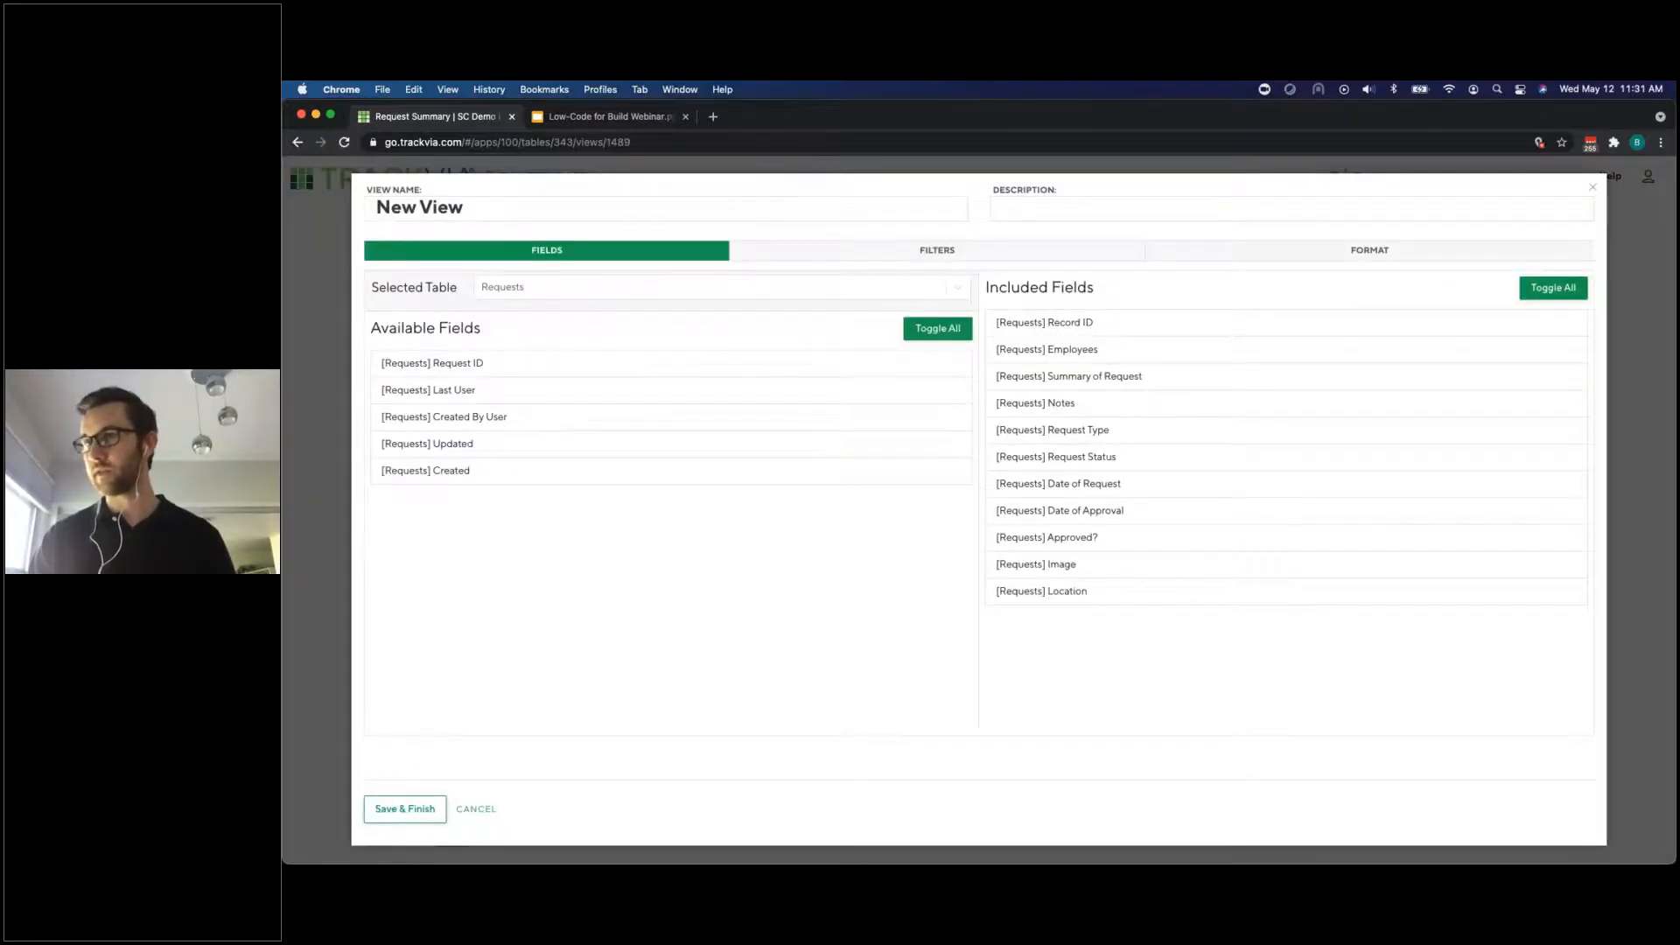
text(IT Ti)
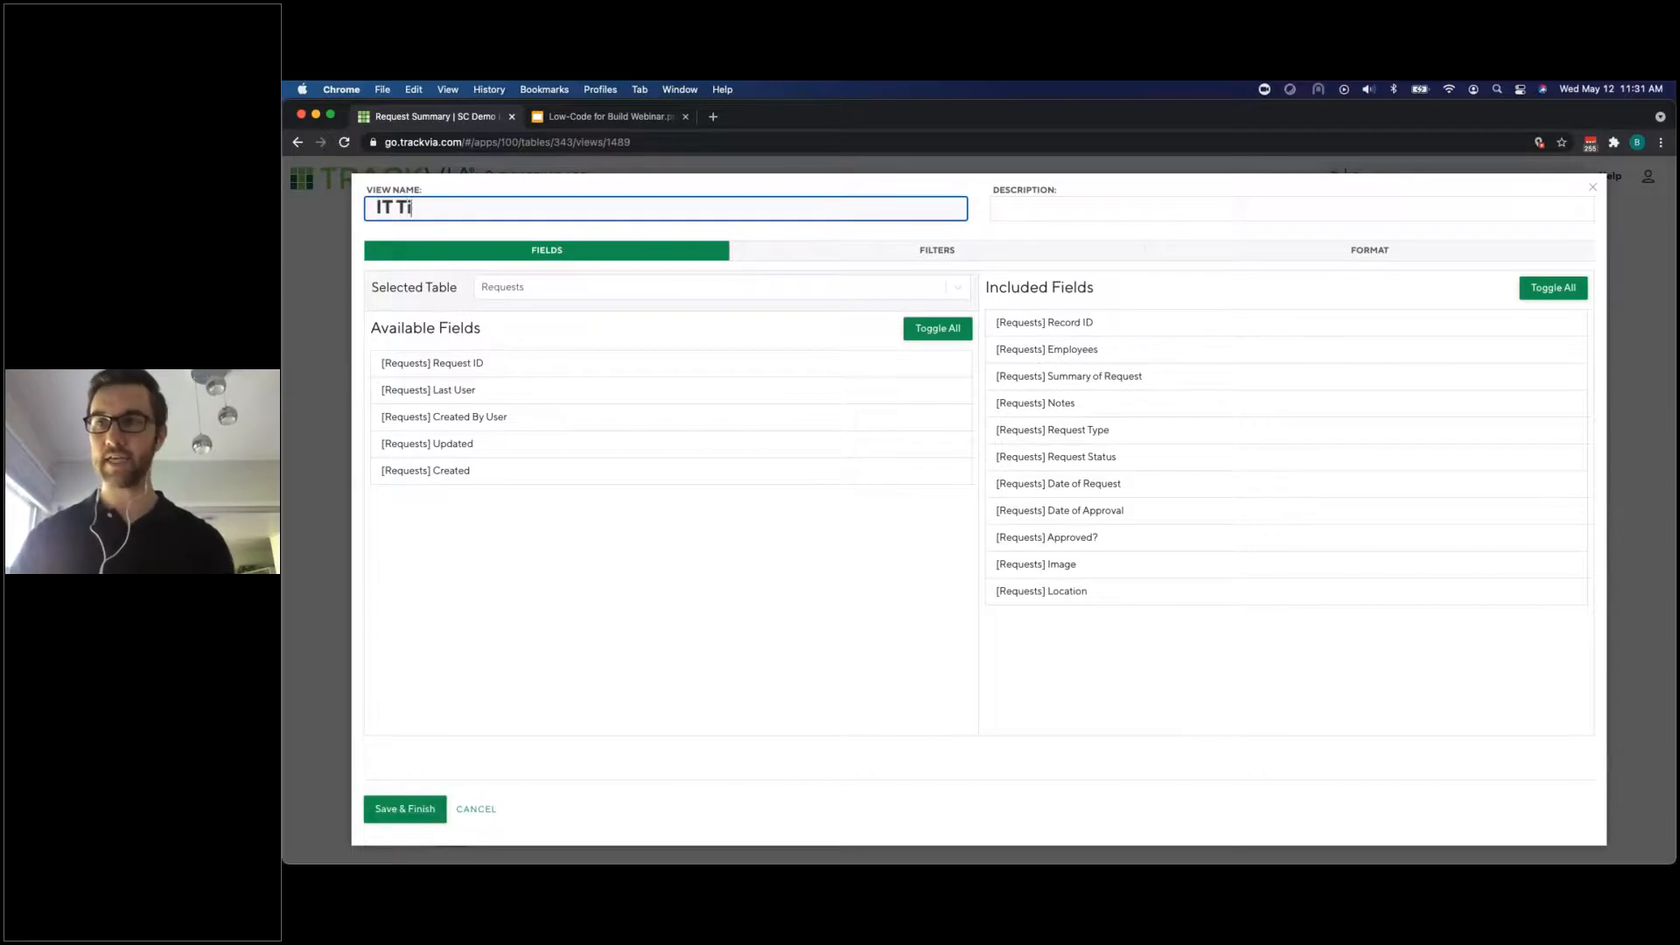
text(cket Requestss)
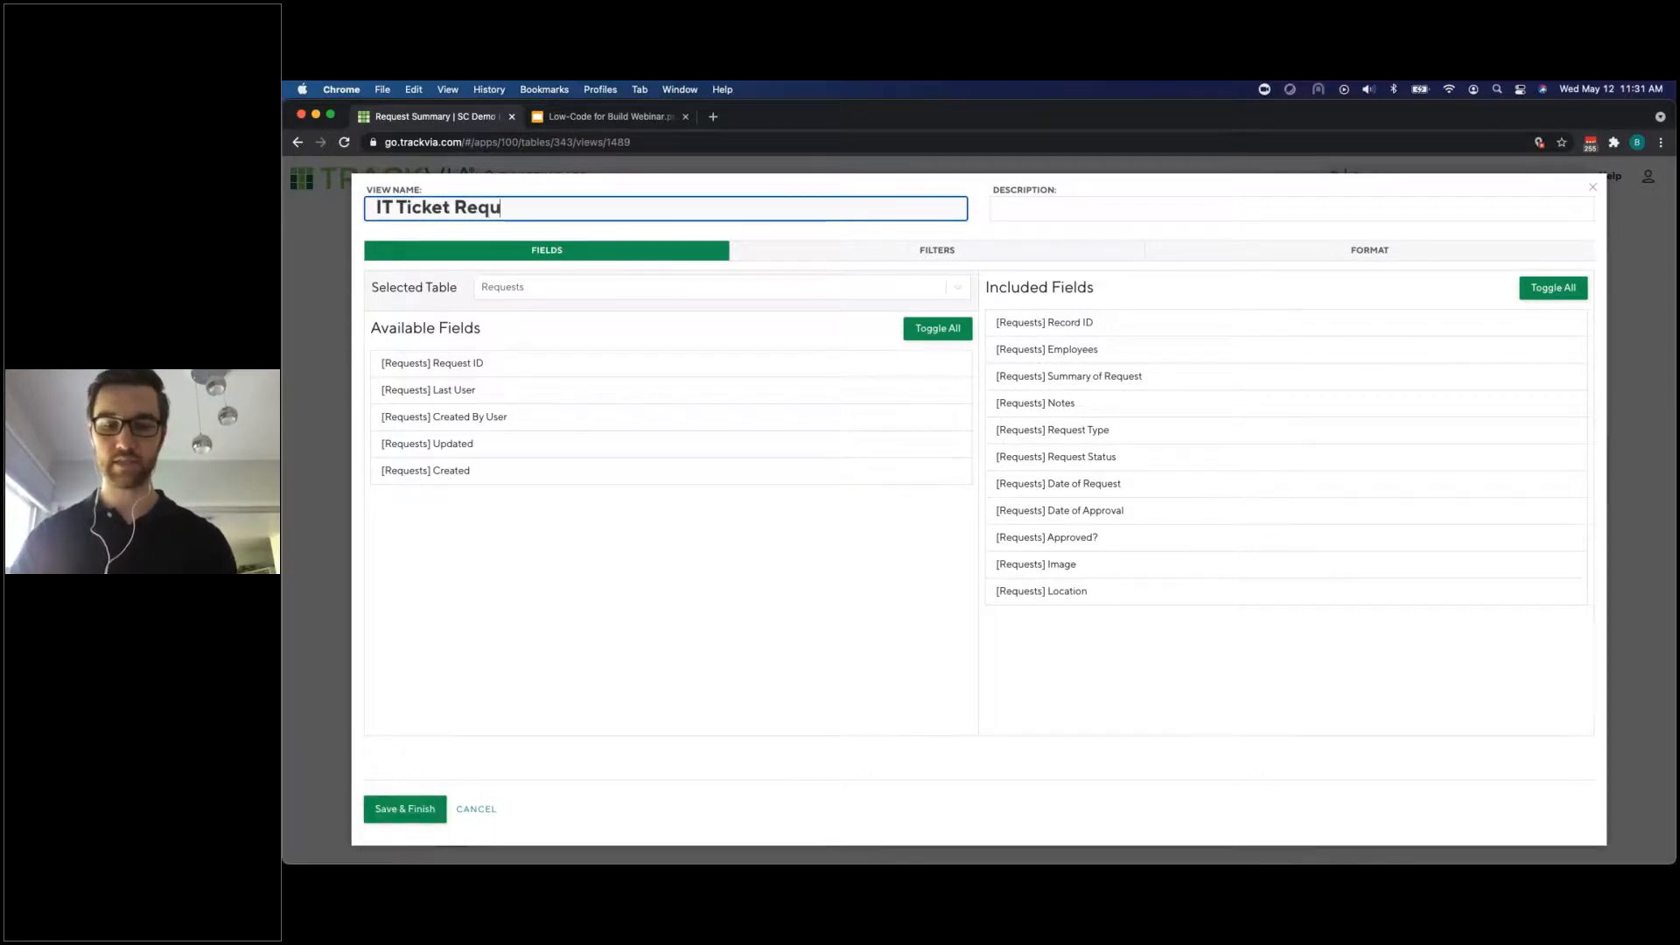
key(BackSpace)
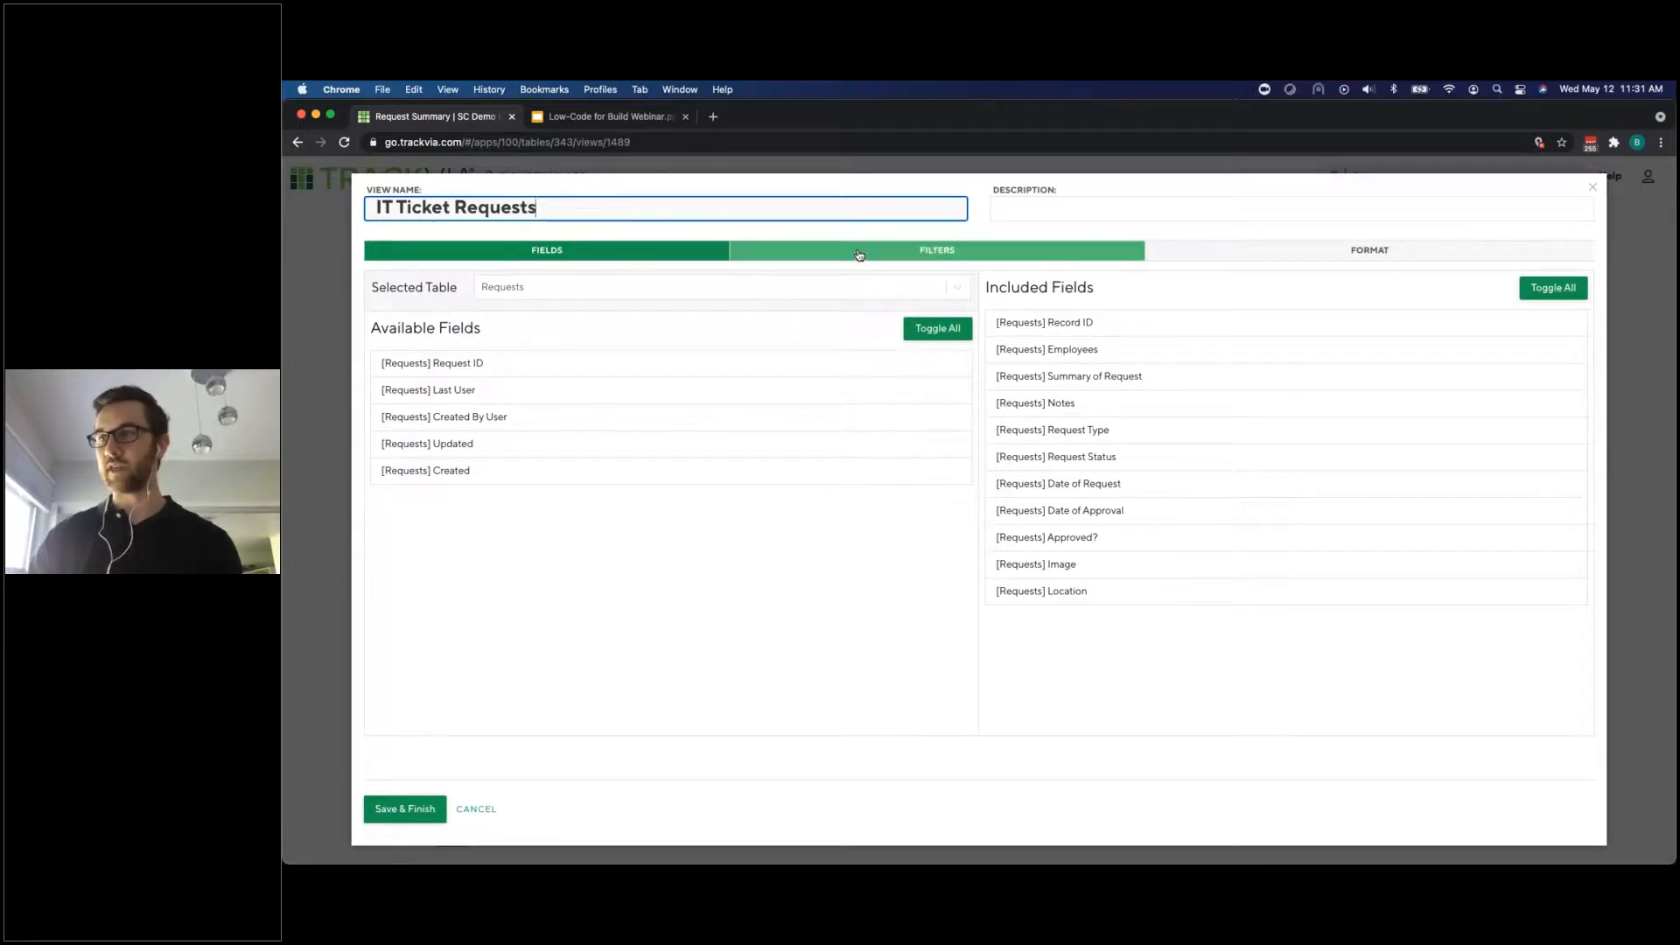
Start building a new filter for the view and name it IT Ticket Requests
click(822, 251)
click(631, 202)
key(super+a)
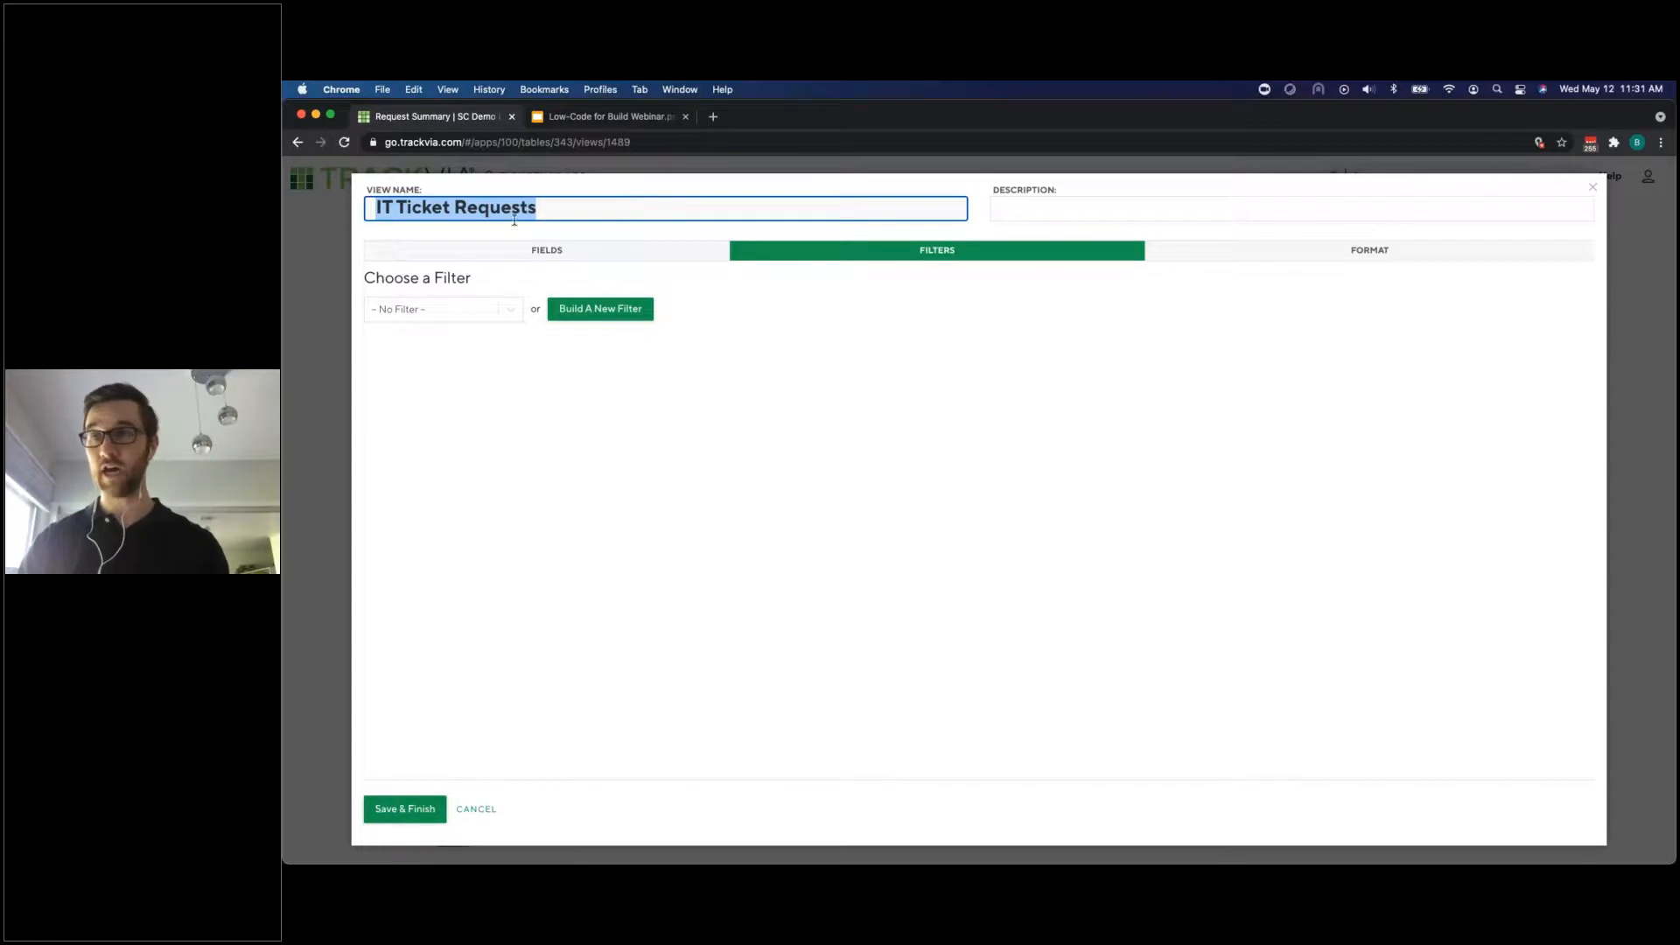
click(617, 312)
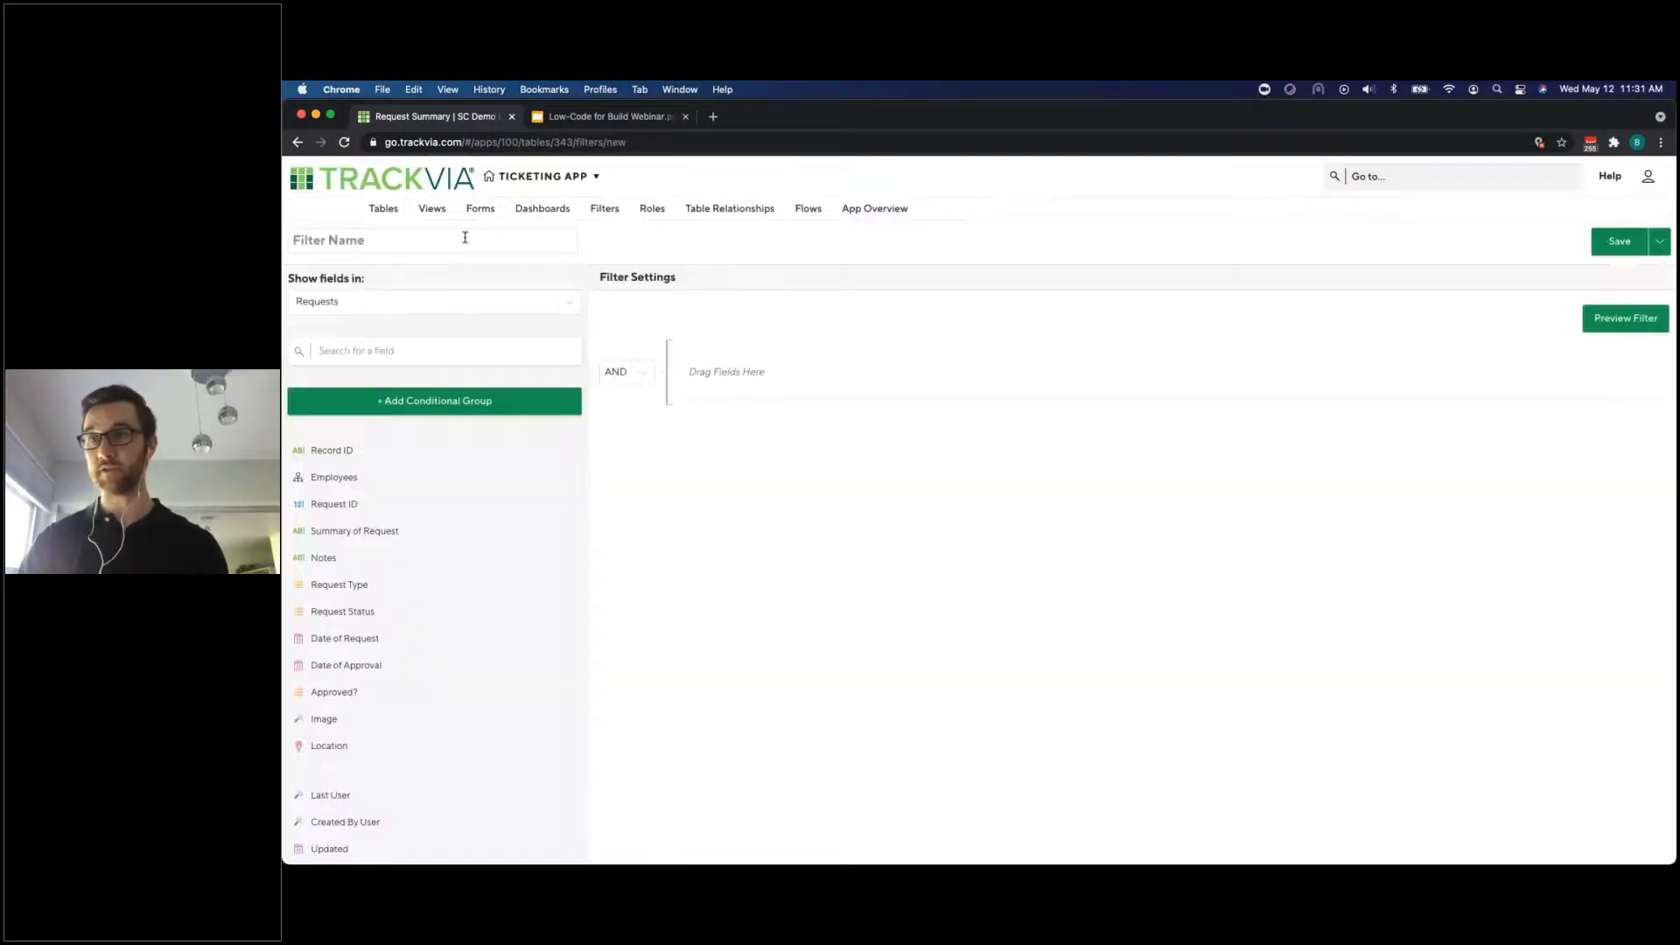
click(464, 239)
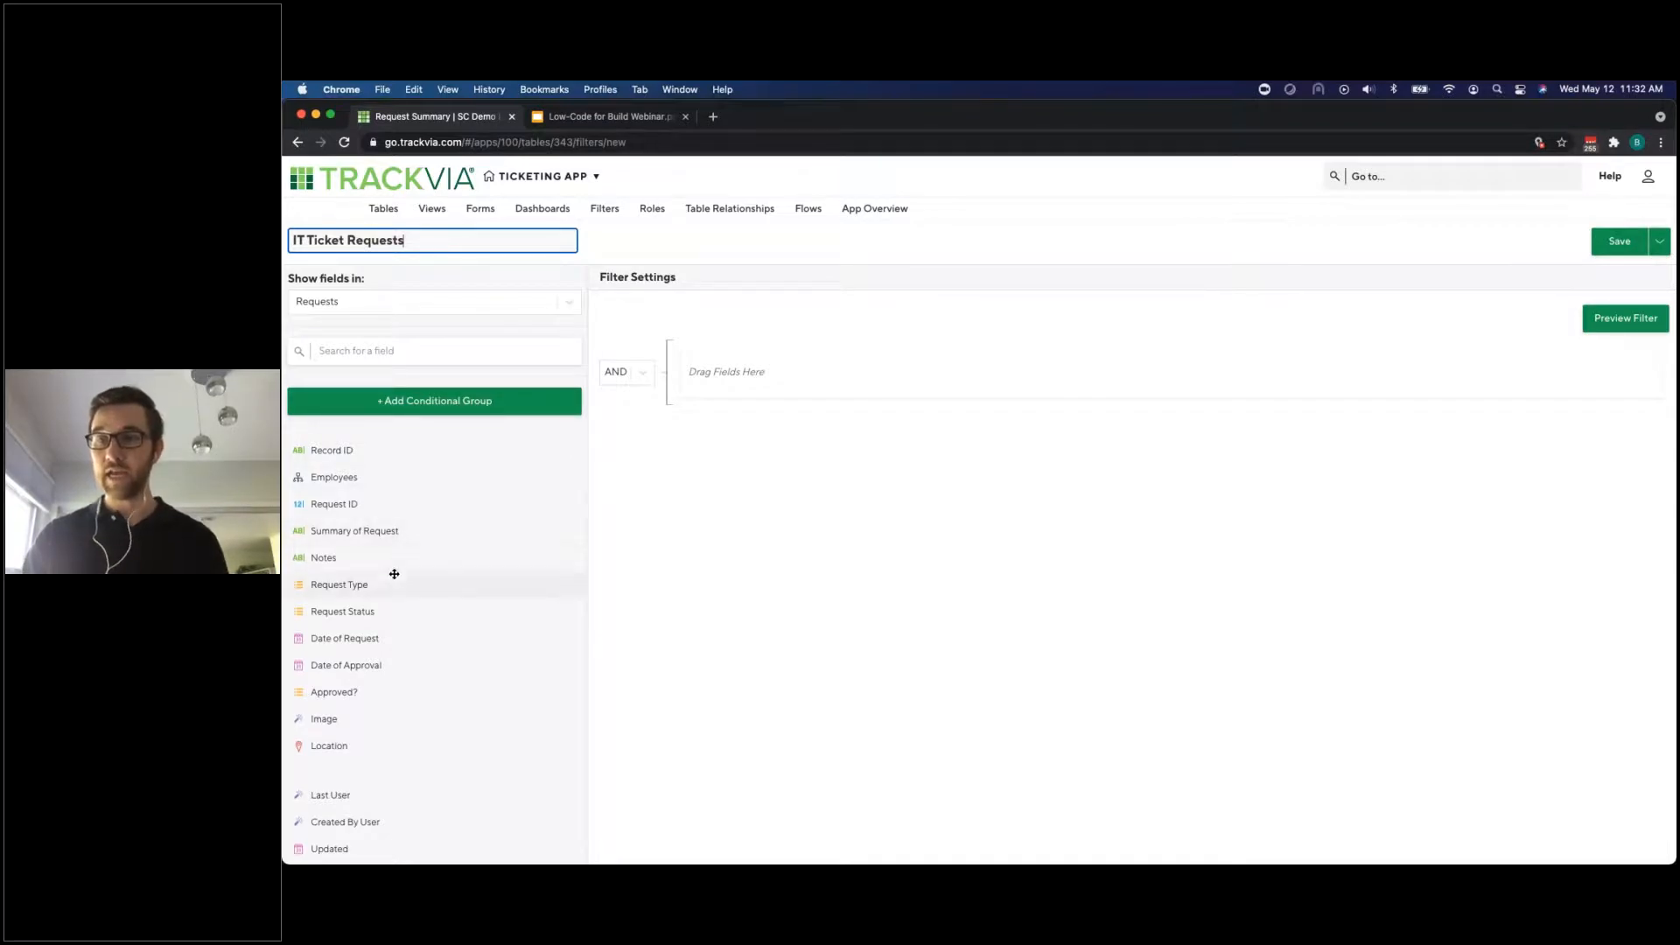
Add a filter condition requiring Request Type to have the option IT Ticket selected
drag(363, 588, 792, 385)
click(817, 375)
click(811, 402)
click(965, 382)
click(967, 405)
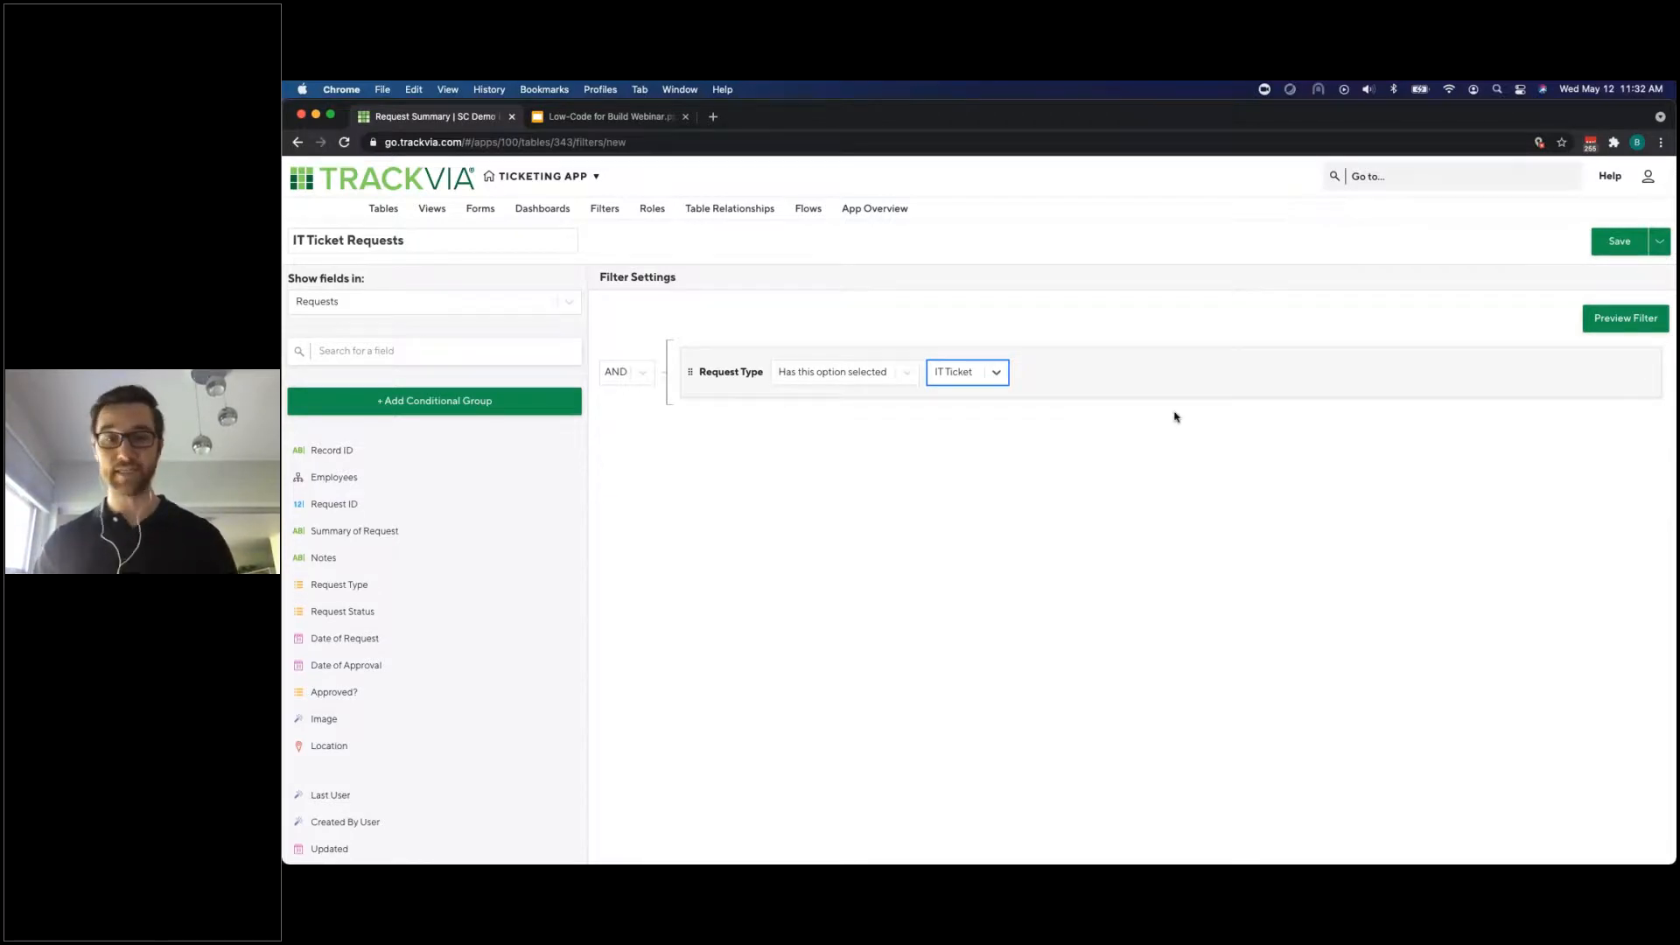
Preview the filter's results, save and close the filter, and save the IT Ticket Requests view
click(1624, 318)
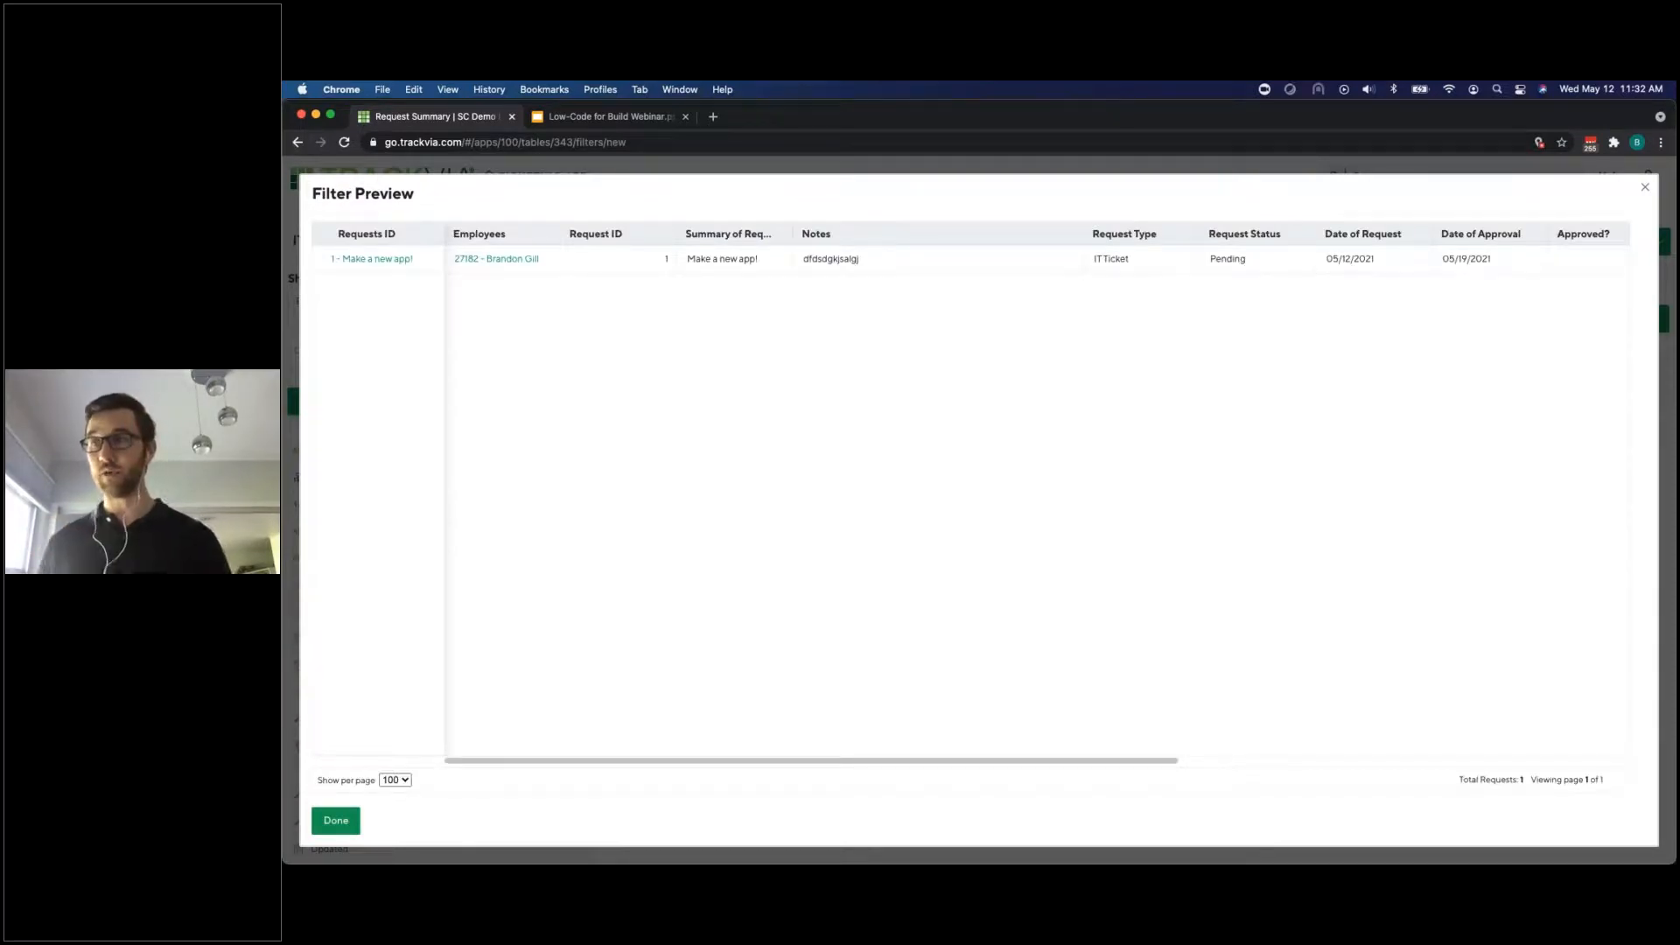
click(336, 819)
click(1658, 242)
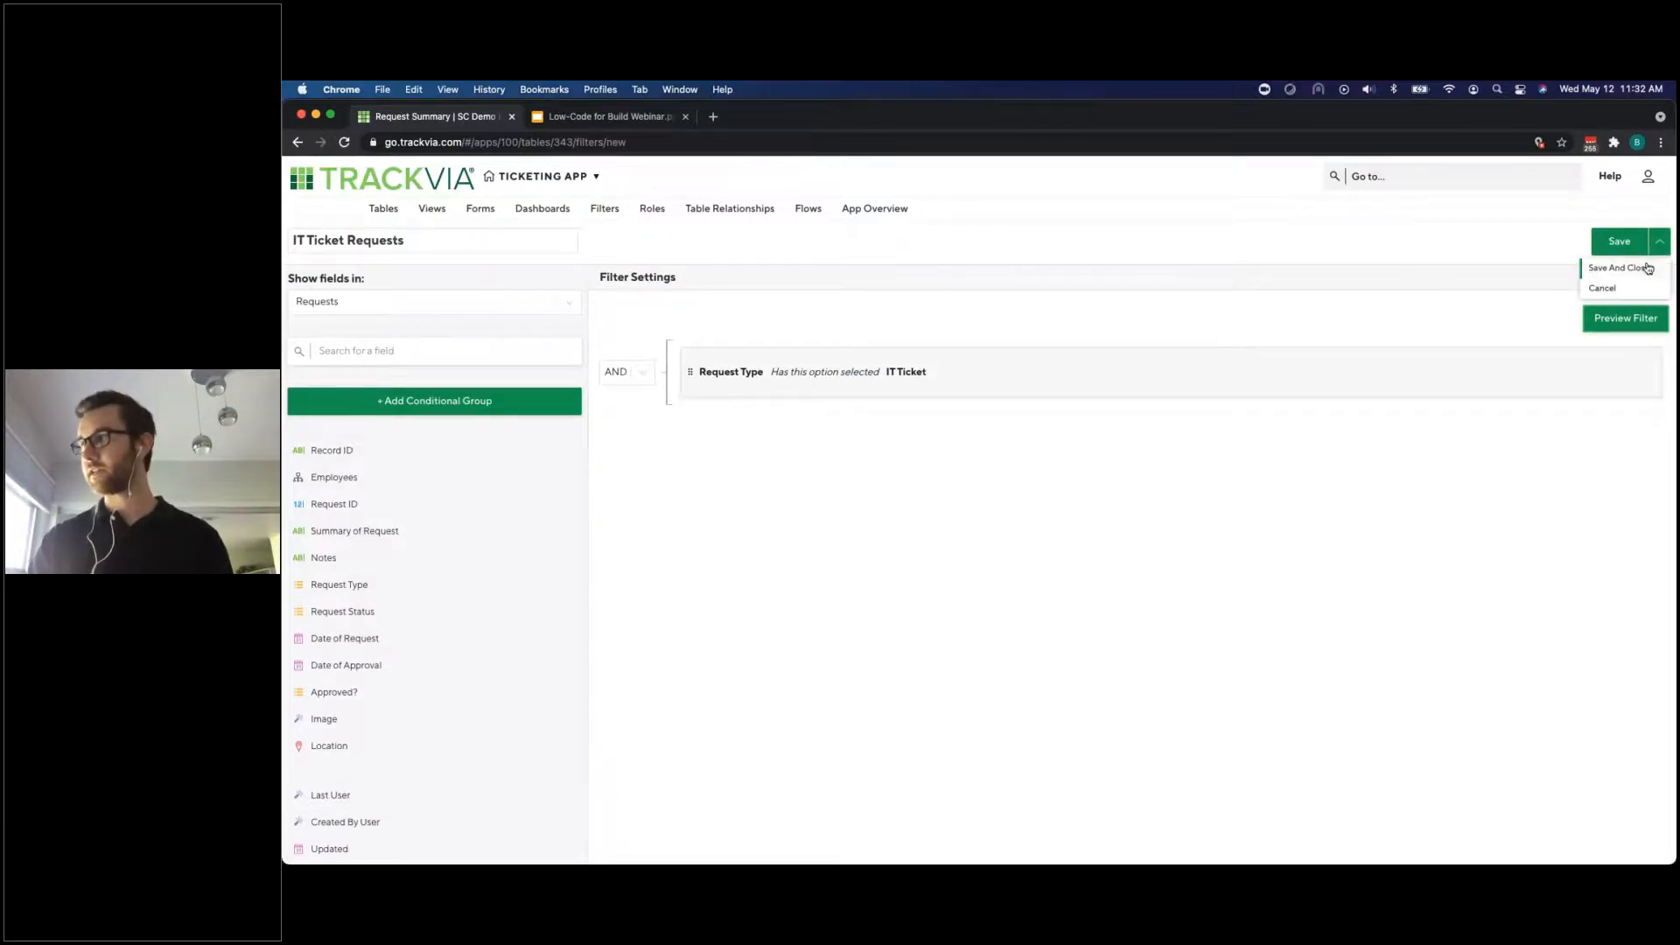
click(1632, 264)
click(415, 812)
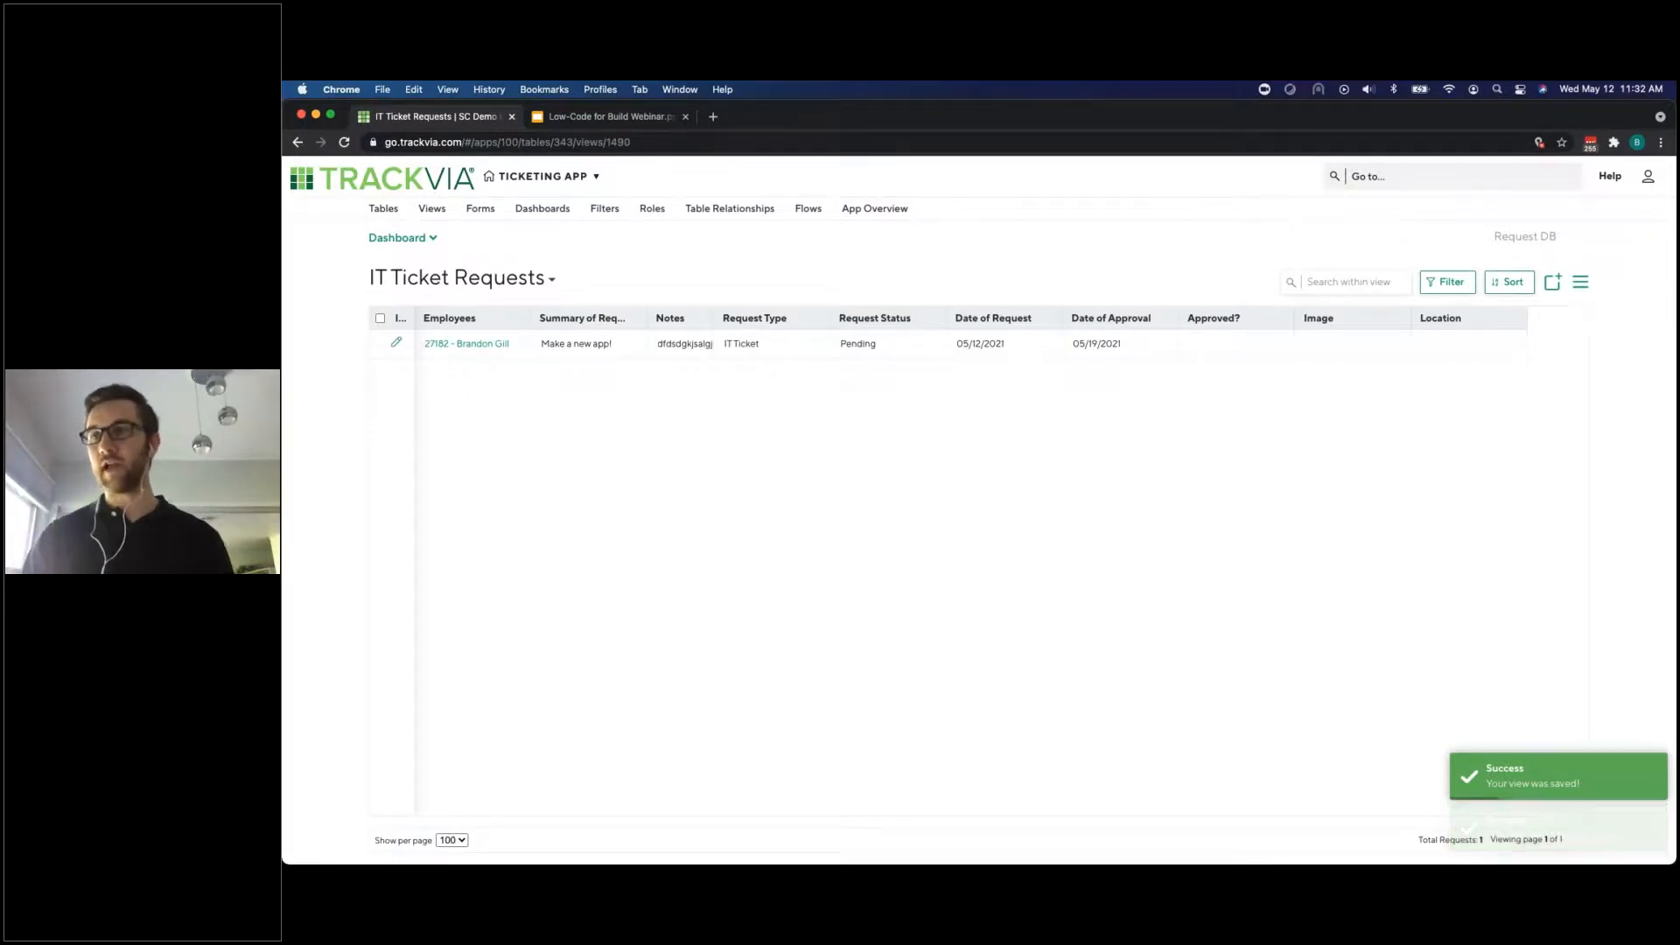
Create a new dashboard and name it IT Requests
mouse_move(556, 220)
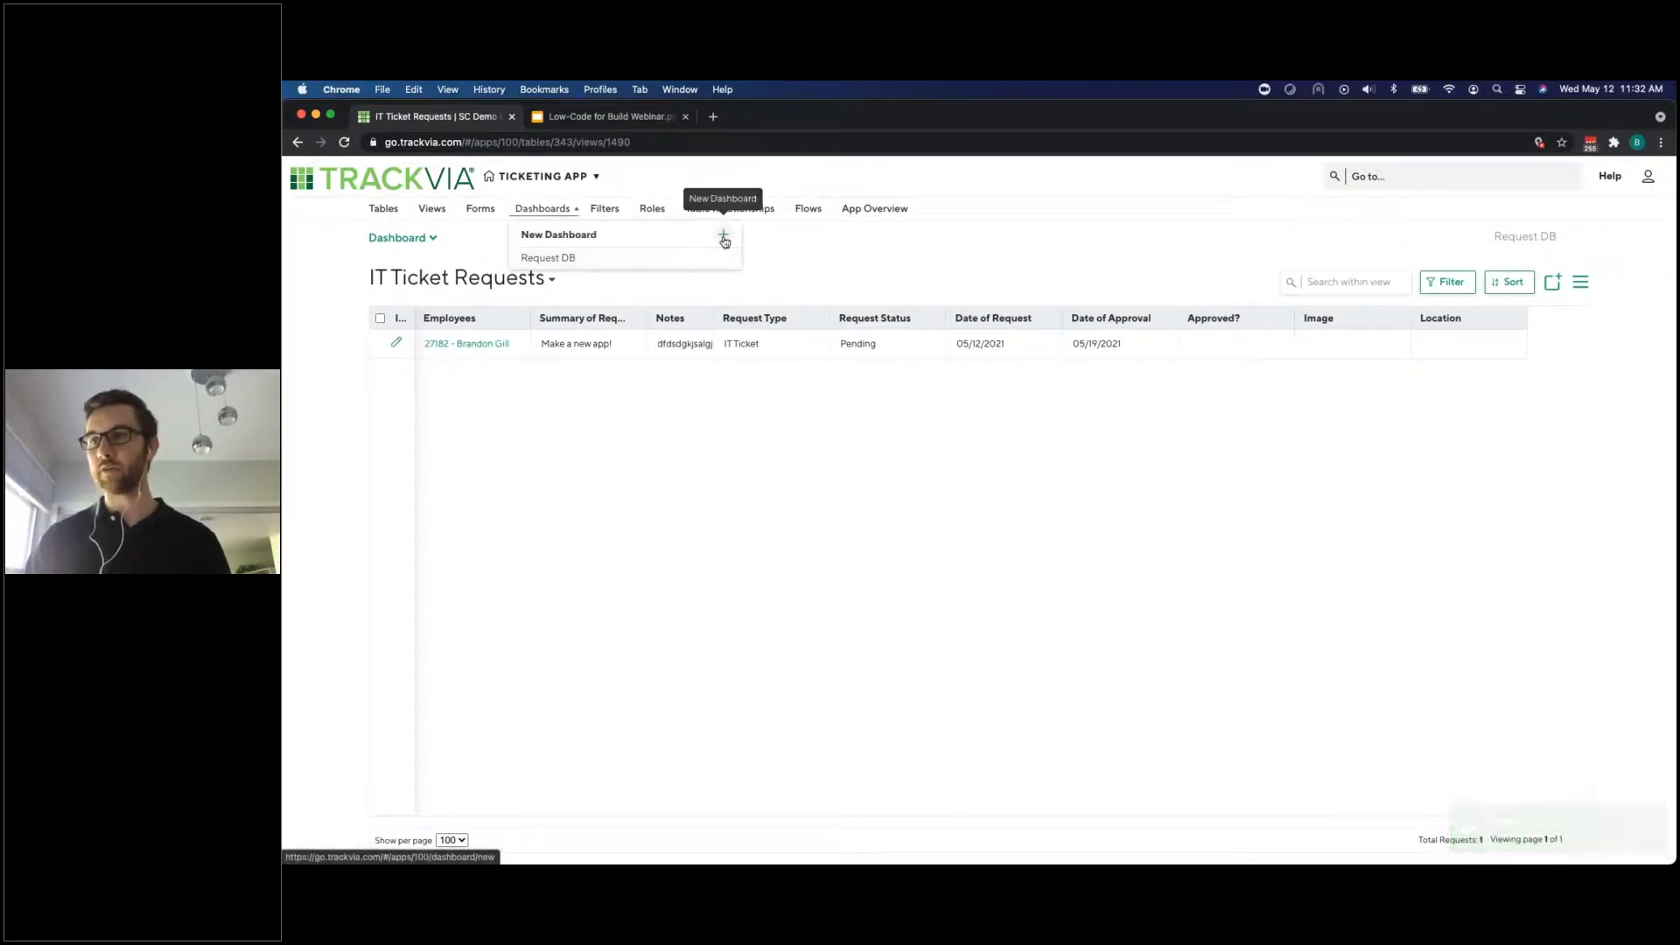
click(722, 232)
click(411, 241)
text(IT Requessts)
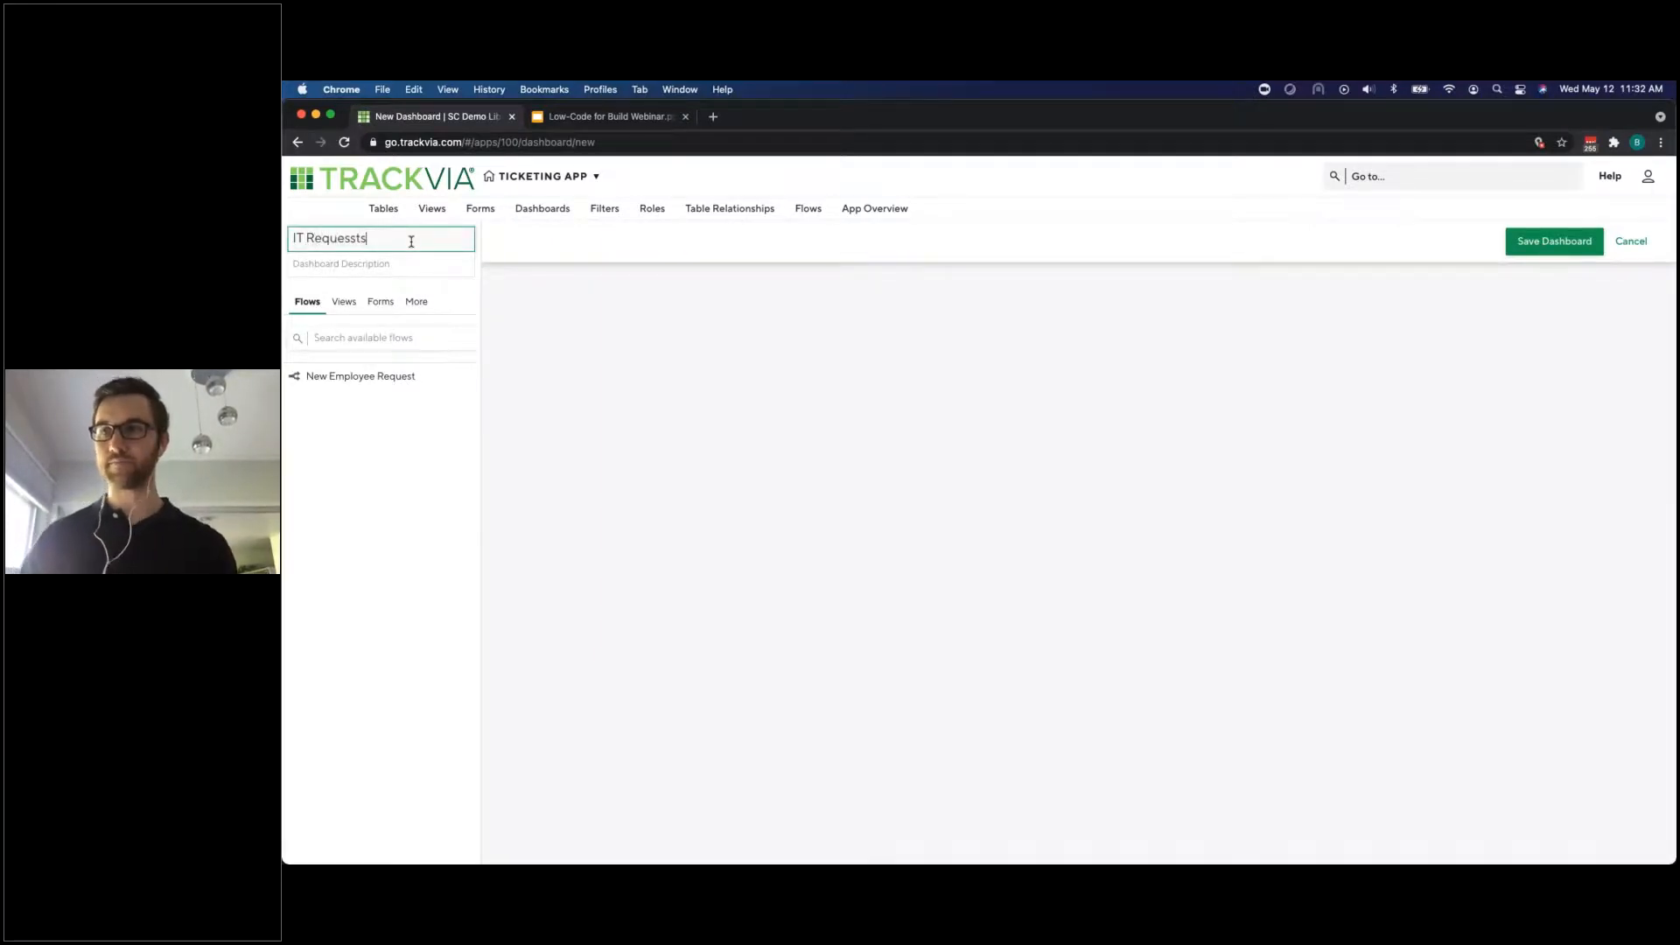
right_click(367, 239)
click(378, 248)
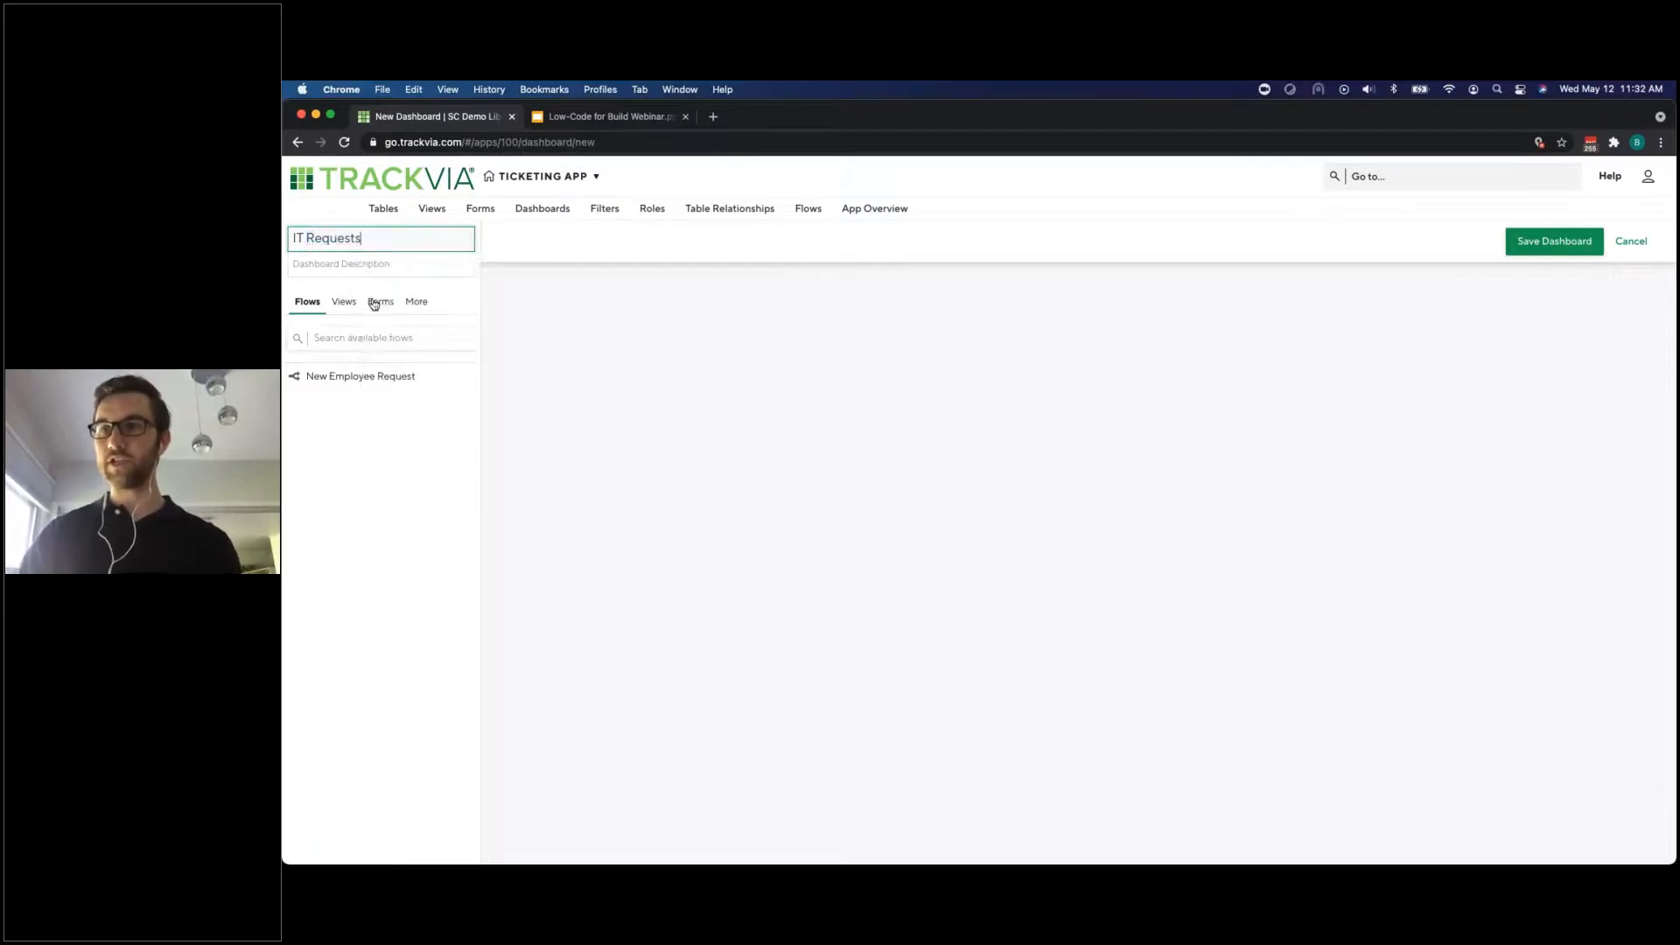
Add a Shortcut Panel to the IT Requests dashboard and enlarge it vertically
click(419, 304)
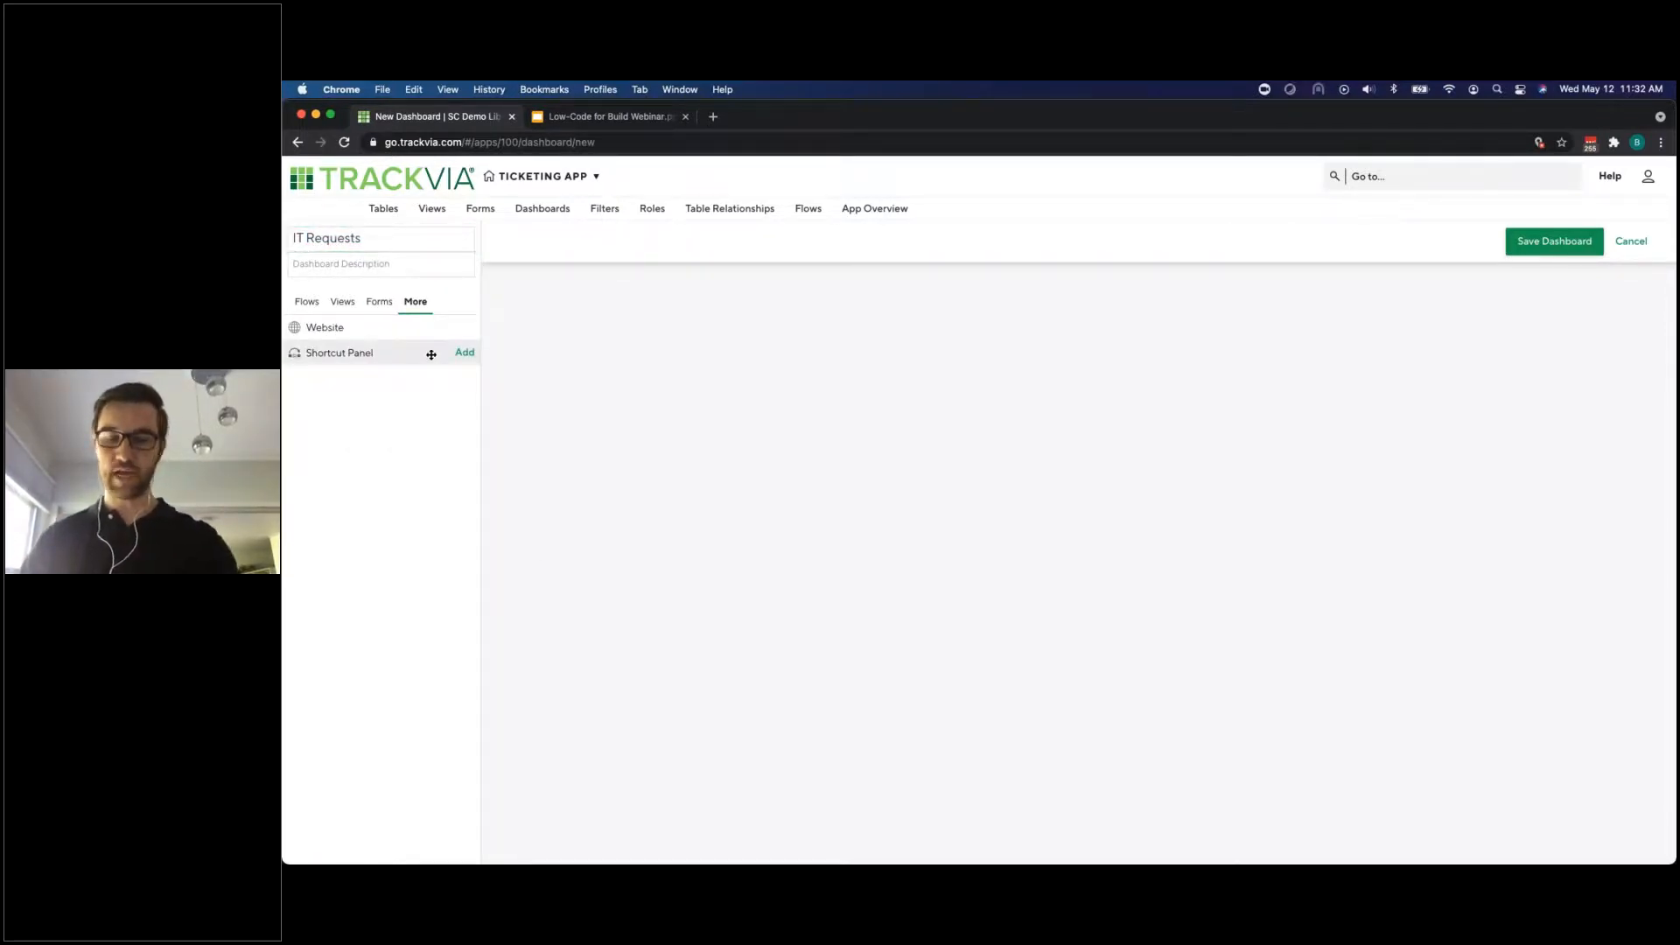
click(465, 353)
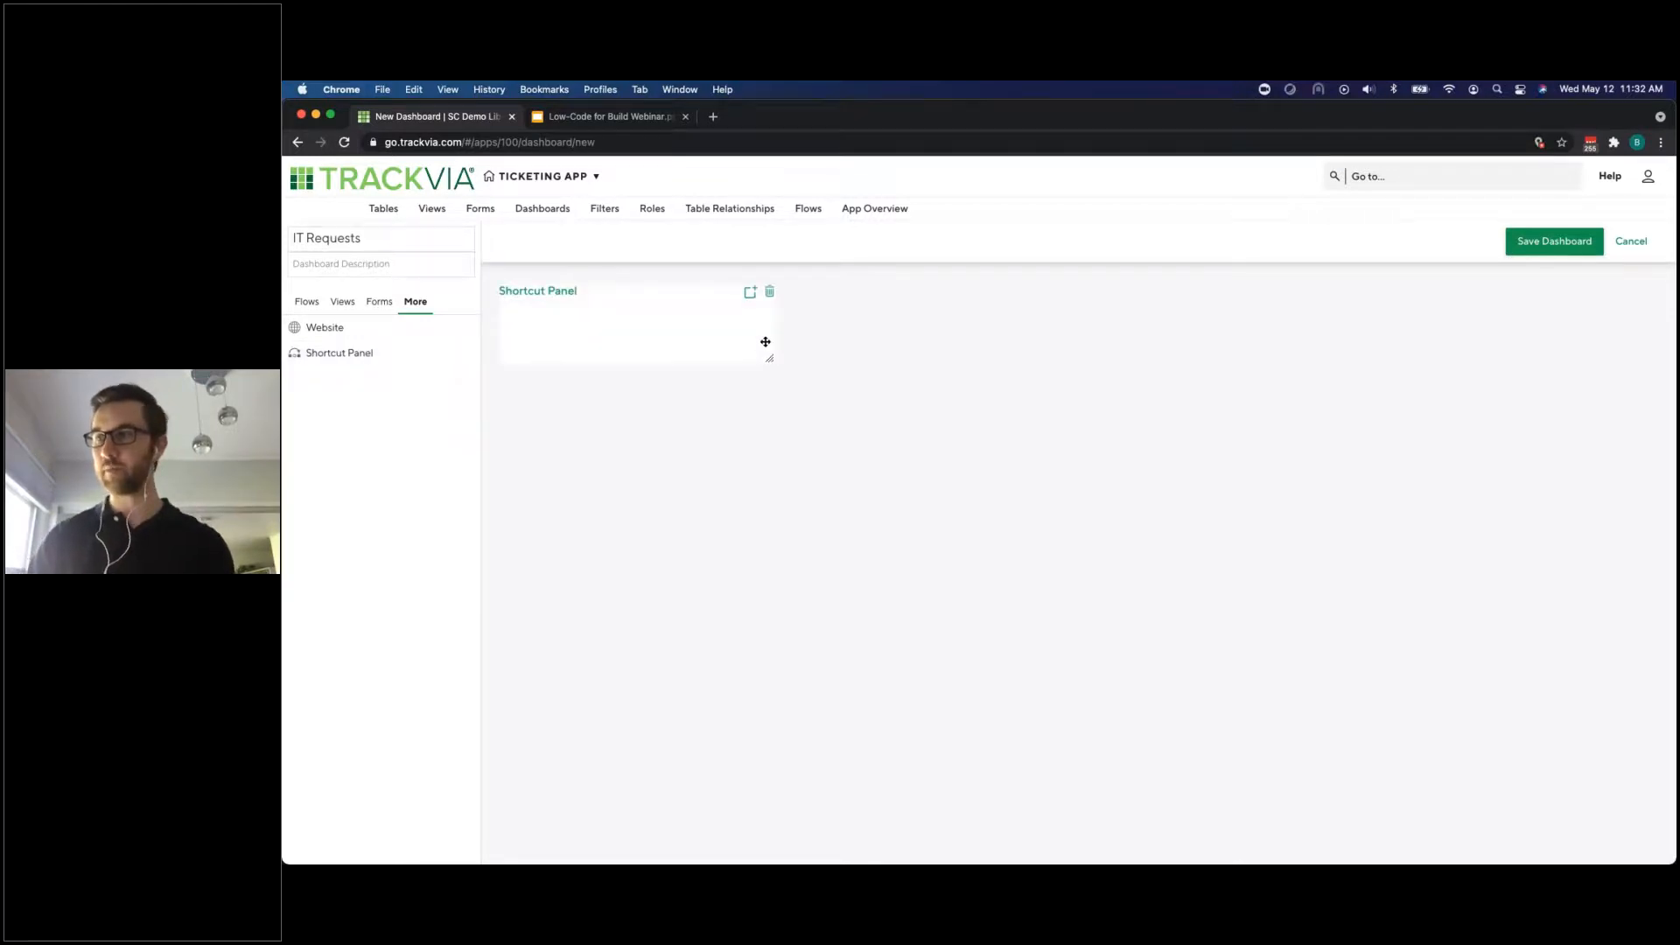
drag(768, 358, 766, 478)
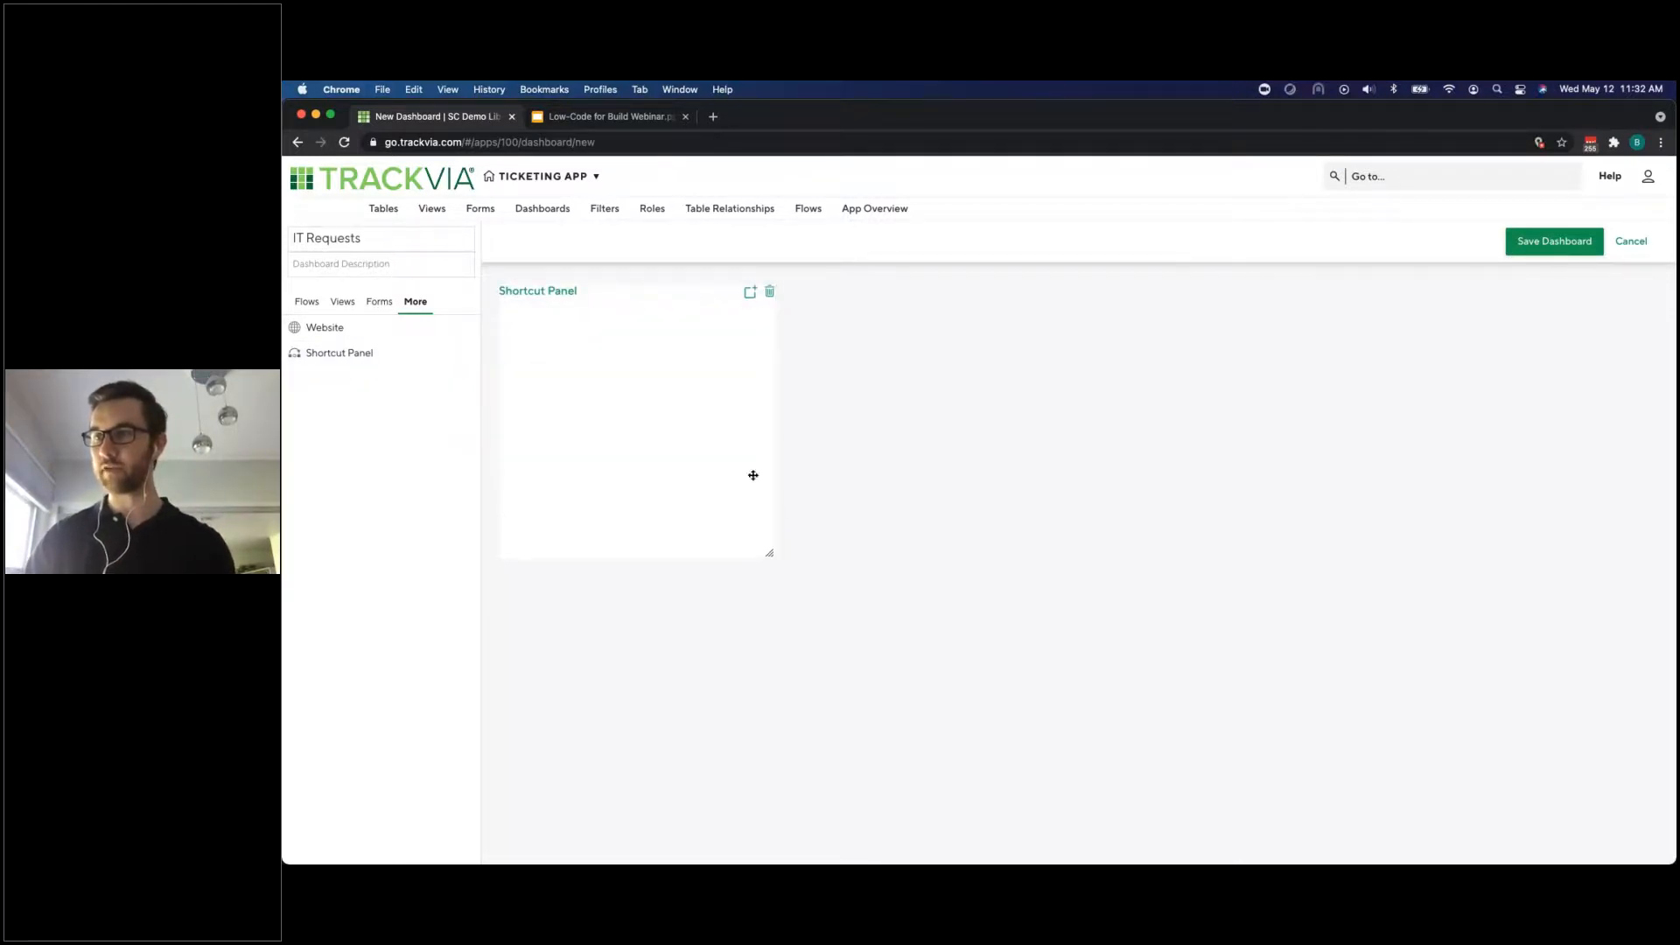
Add a shortcut to the panel that adds data using the New Request form
click(750, 293)
click(674, 560)
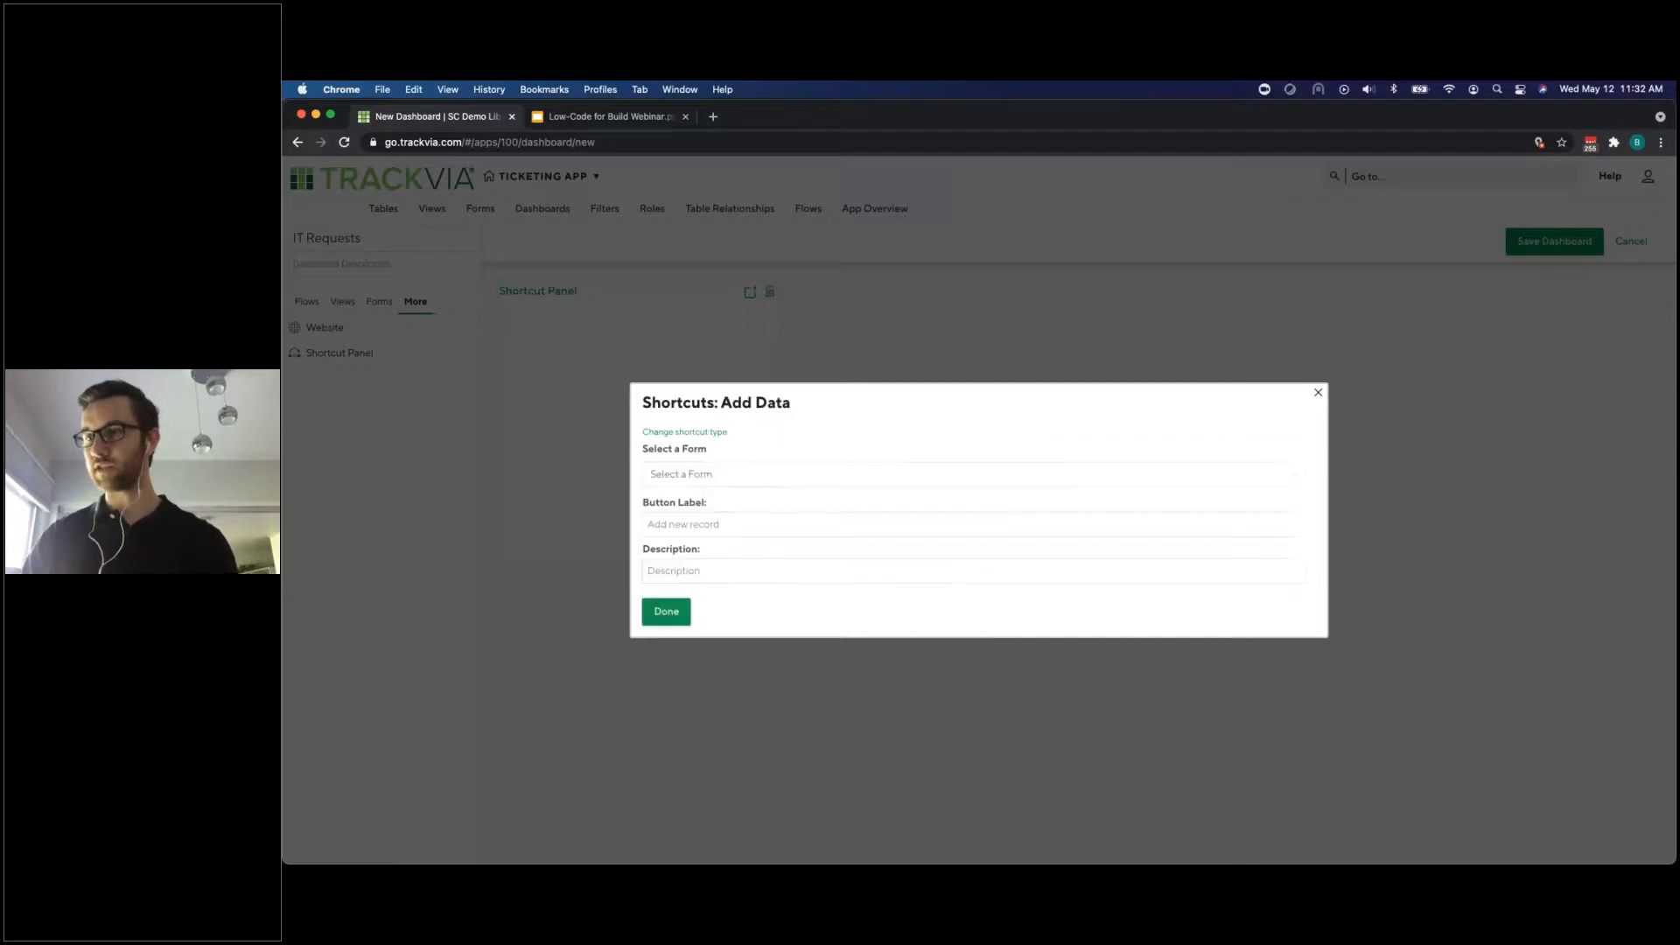
click(707, 477)
click(744, 572)
click(675, 607)
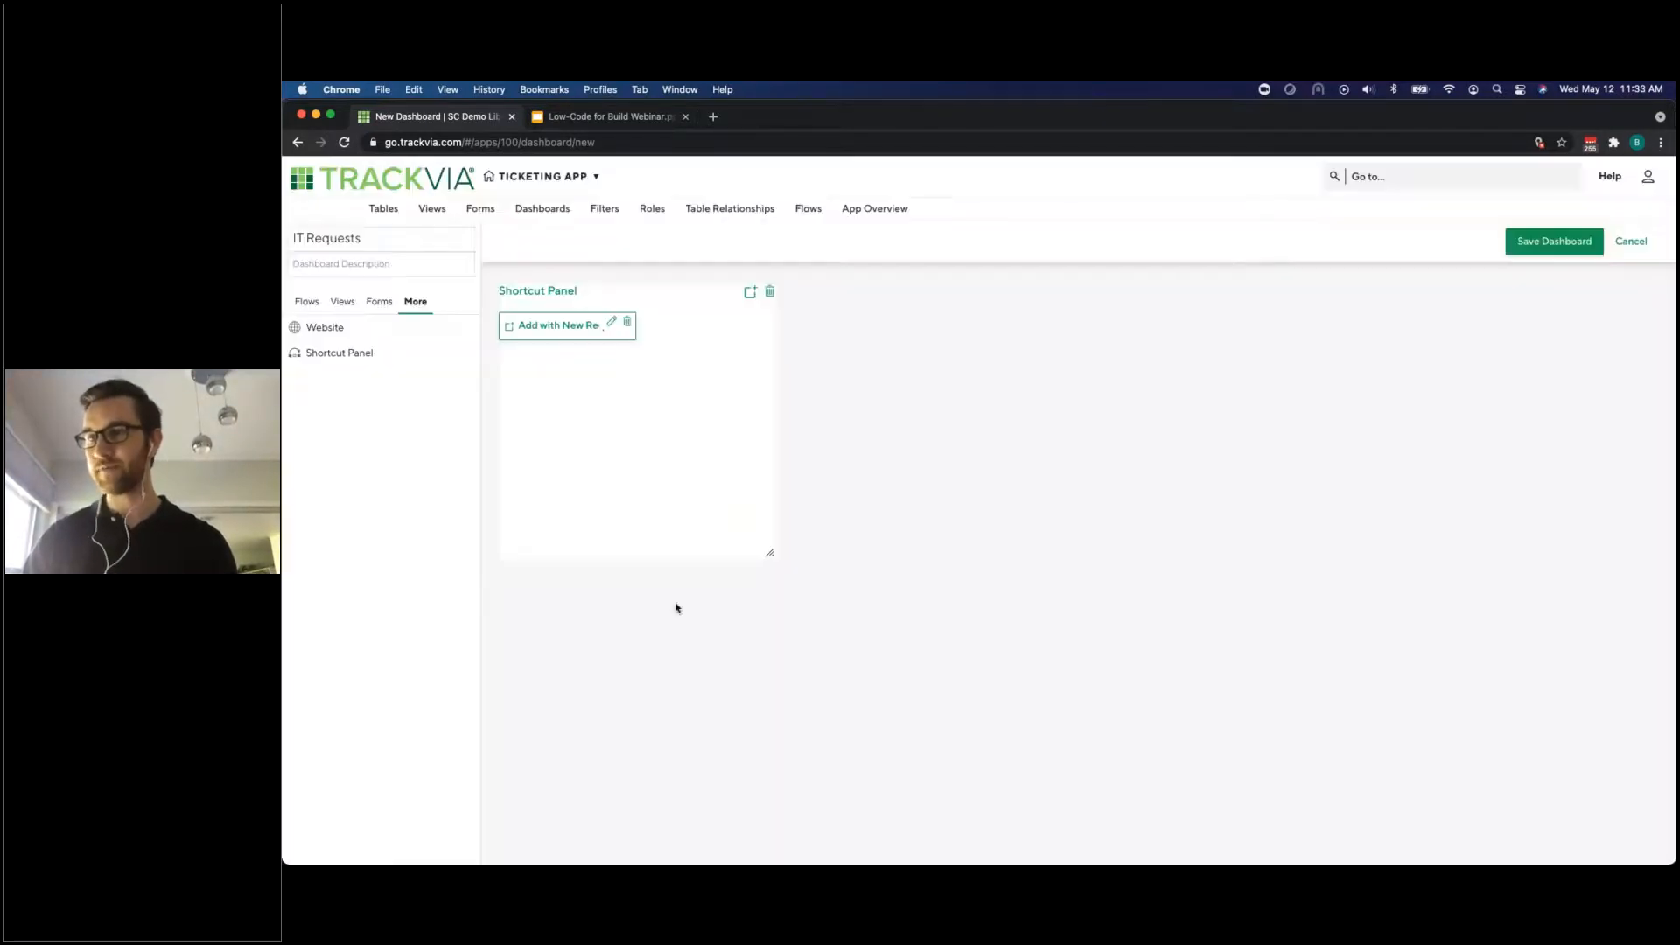
Add a second shortcut to the panel that opens the IT Ticket Requests view
click(750, 293)
click(963, 535)
click(814, 471)
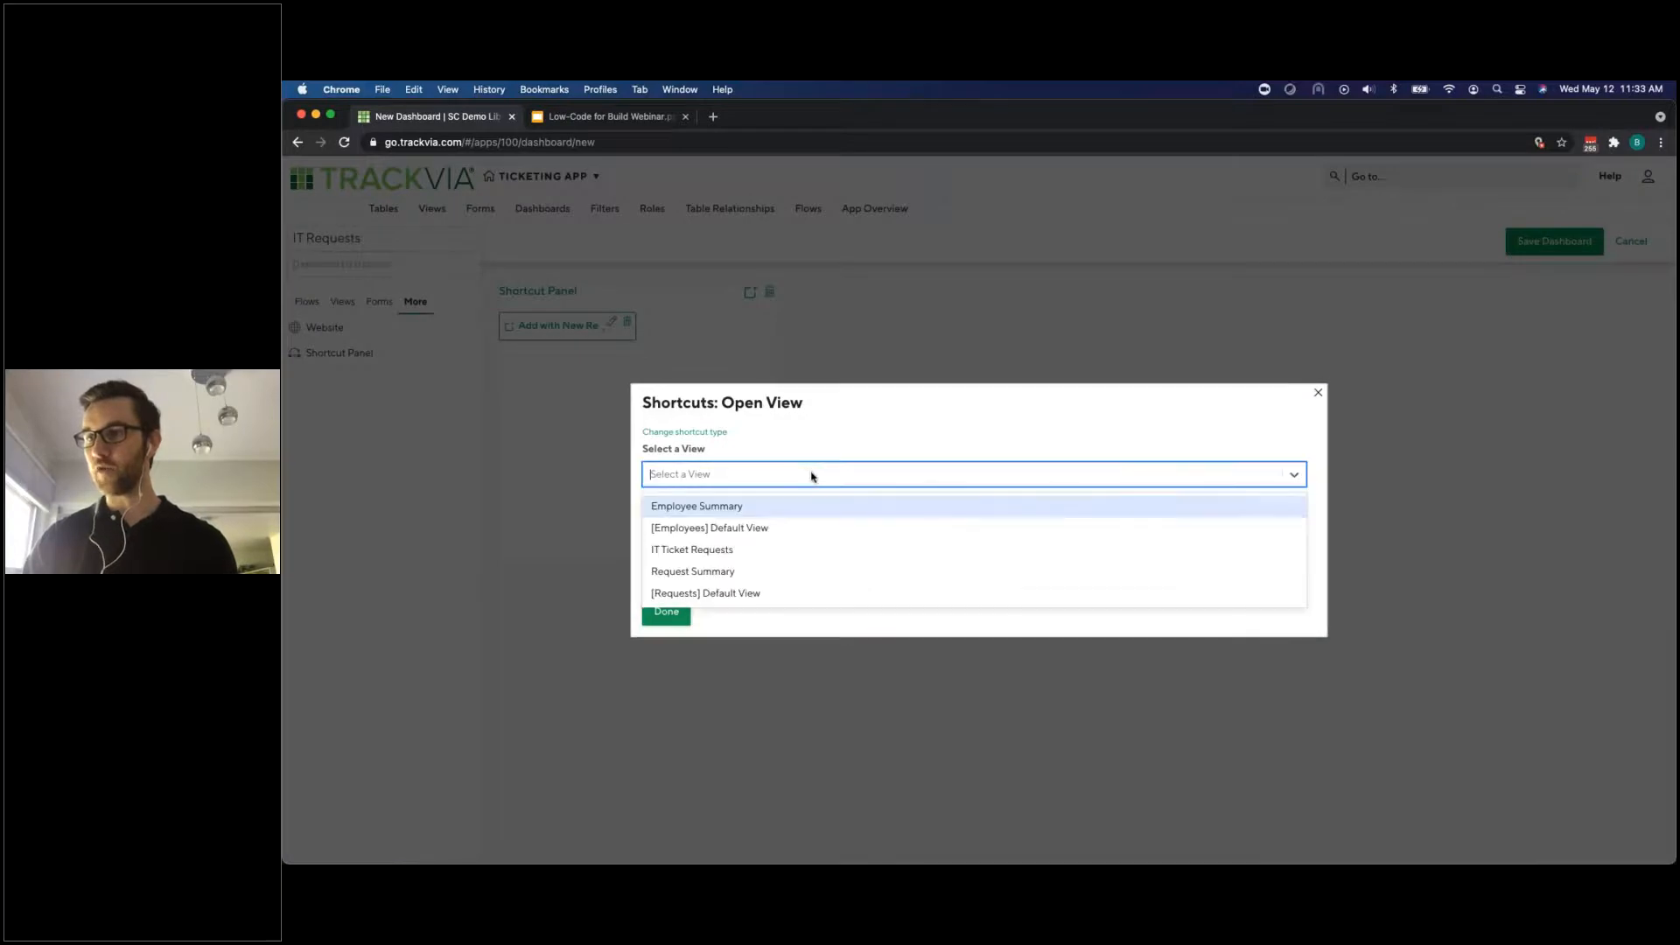
click(794, 548)
click(678, 614)
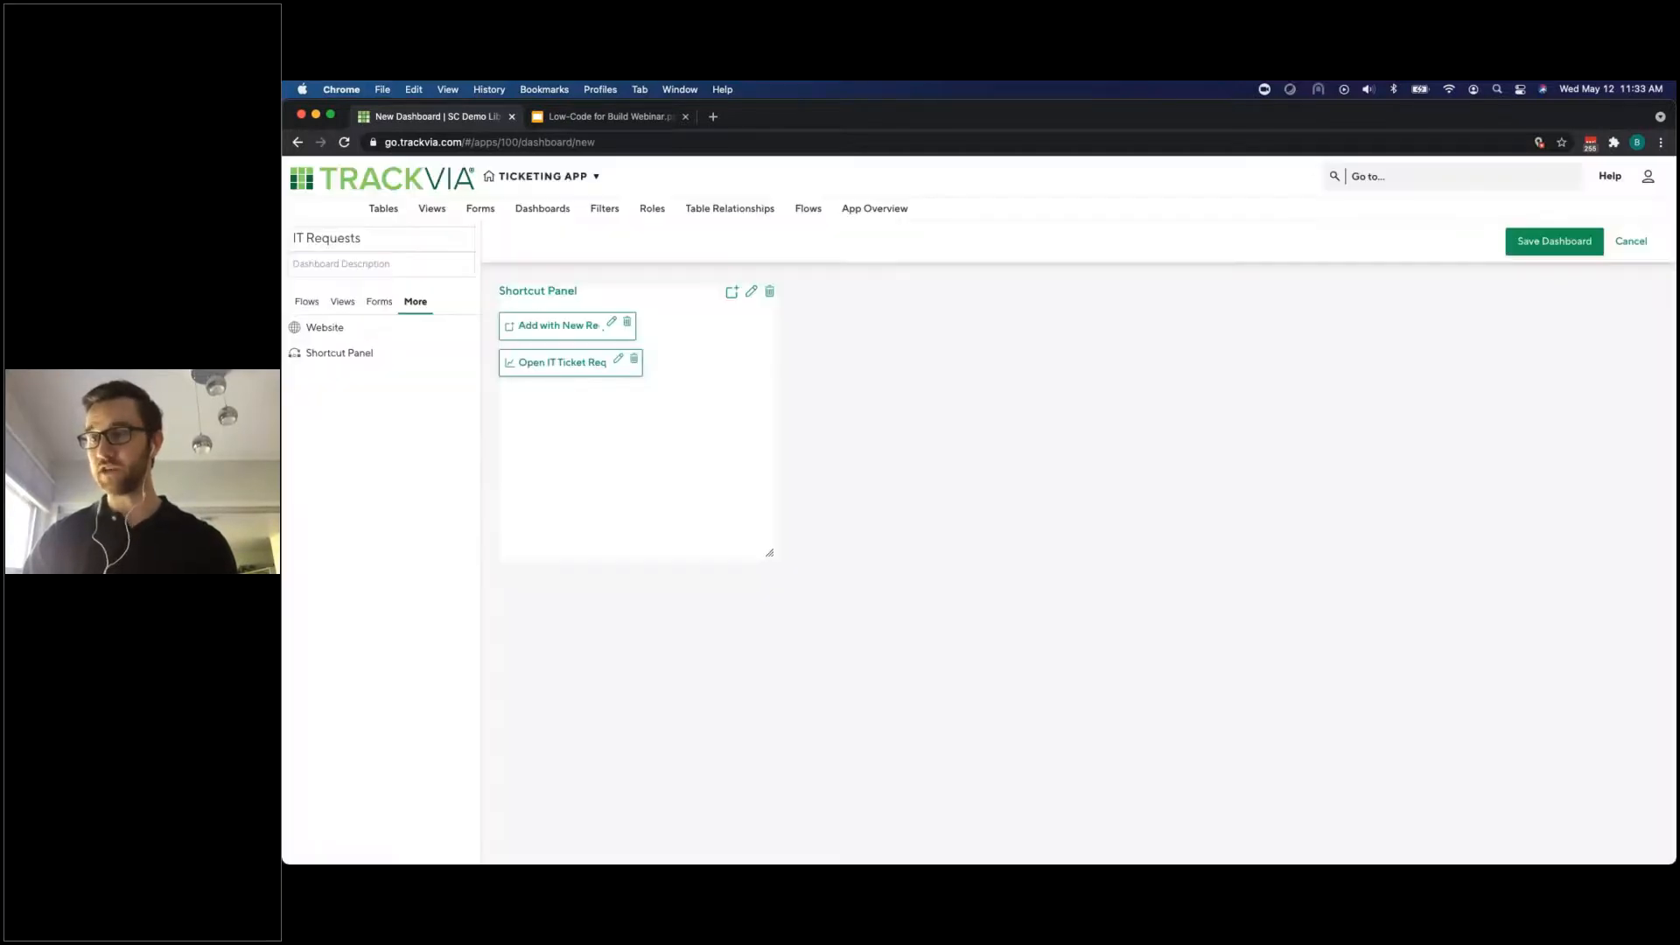
Narrow the shortcut panel, place a resized IT Ticket Requests view beside it, and save the dashboard
drag(769, 552, 671, 553)
click(343, 306)
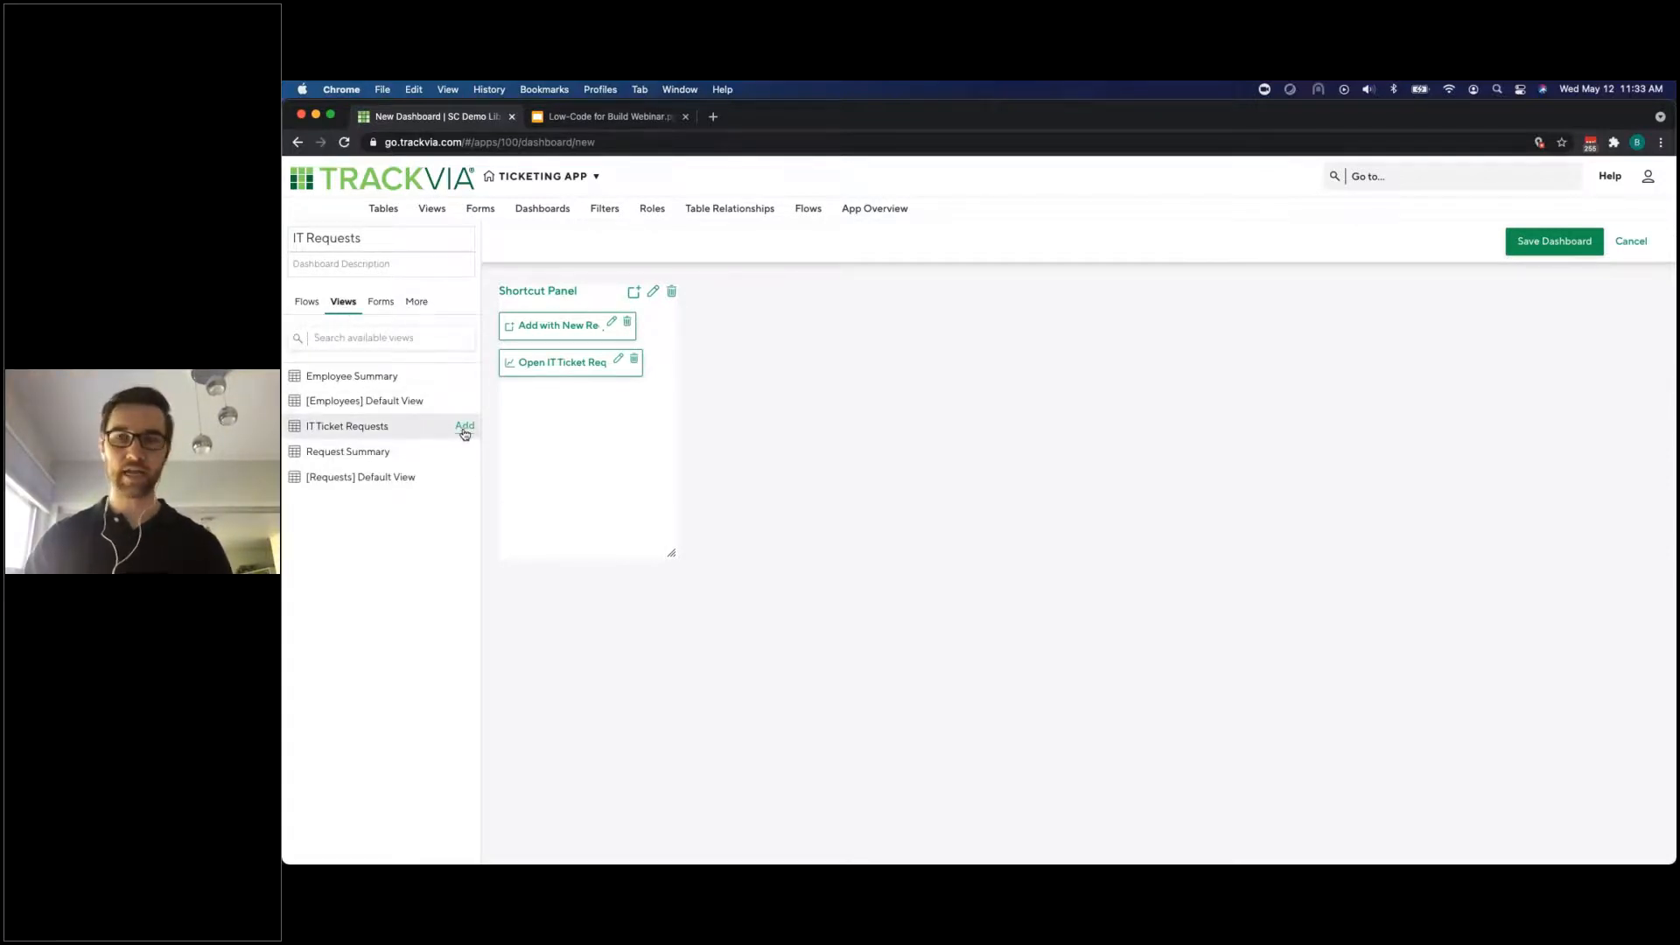
click(465, 427)
drag(1655, 844, 1352, 842)
drag(945, 595, 1129, 306)
drag(1550, 548, 1652, 553)
click(1554, 240)
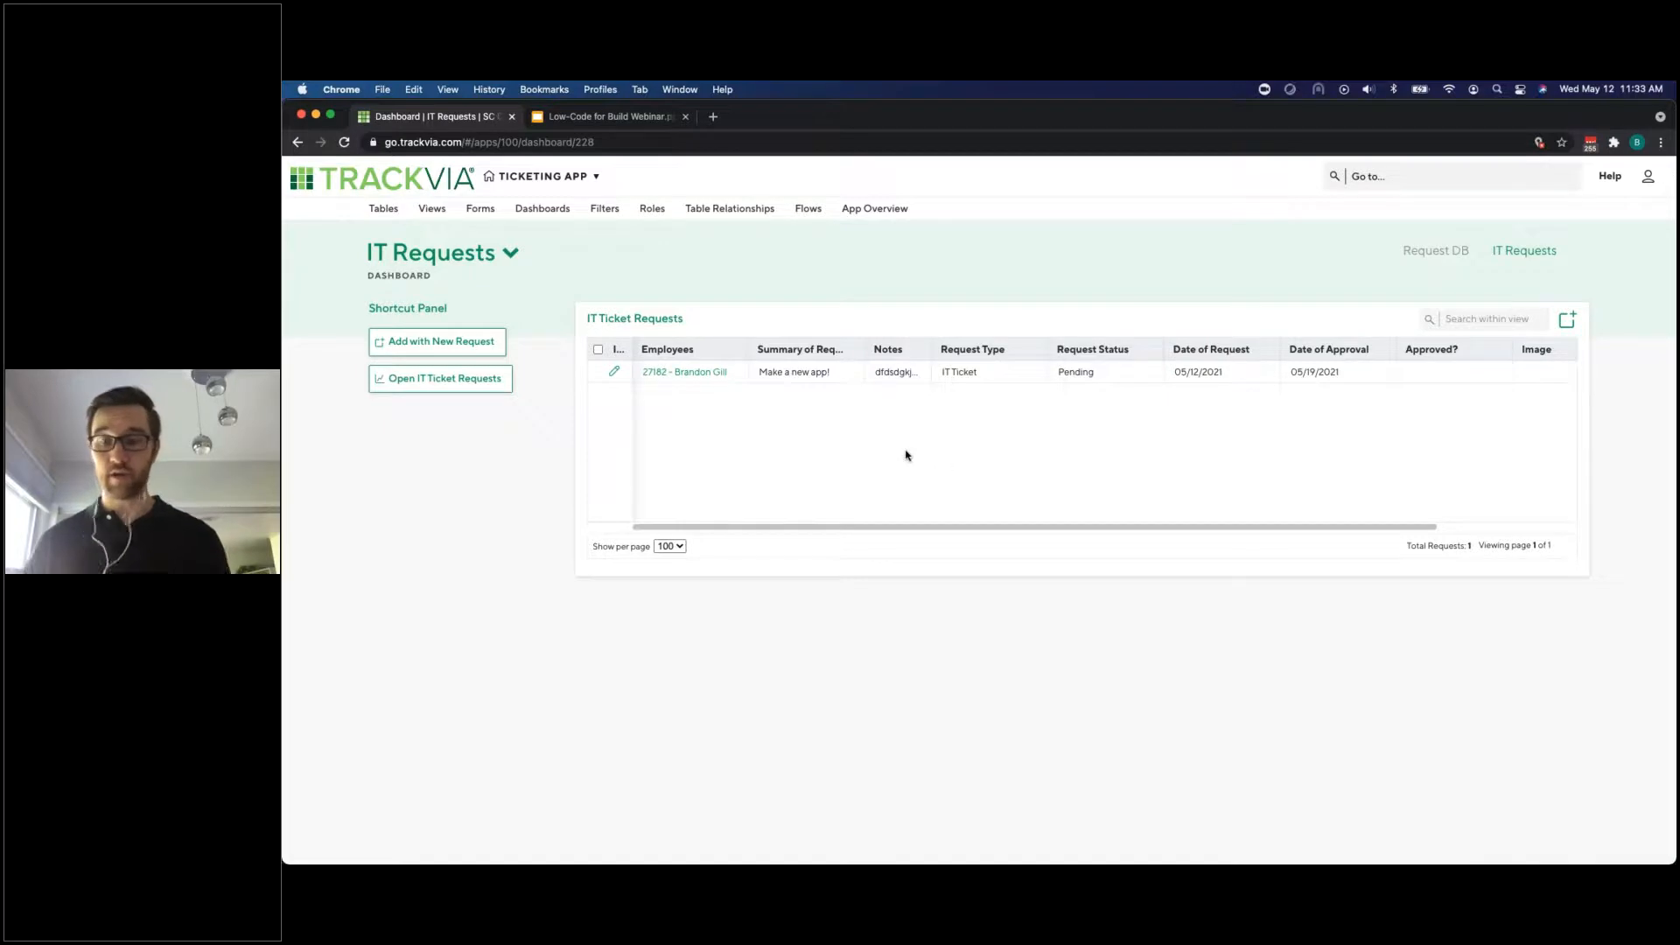
Start a notification rule on the IT Ticket Requests view that triggers only when a record is added to the view
click(617, 323)
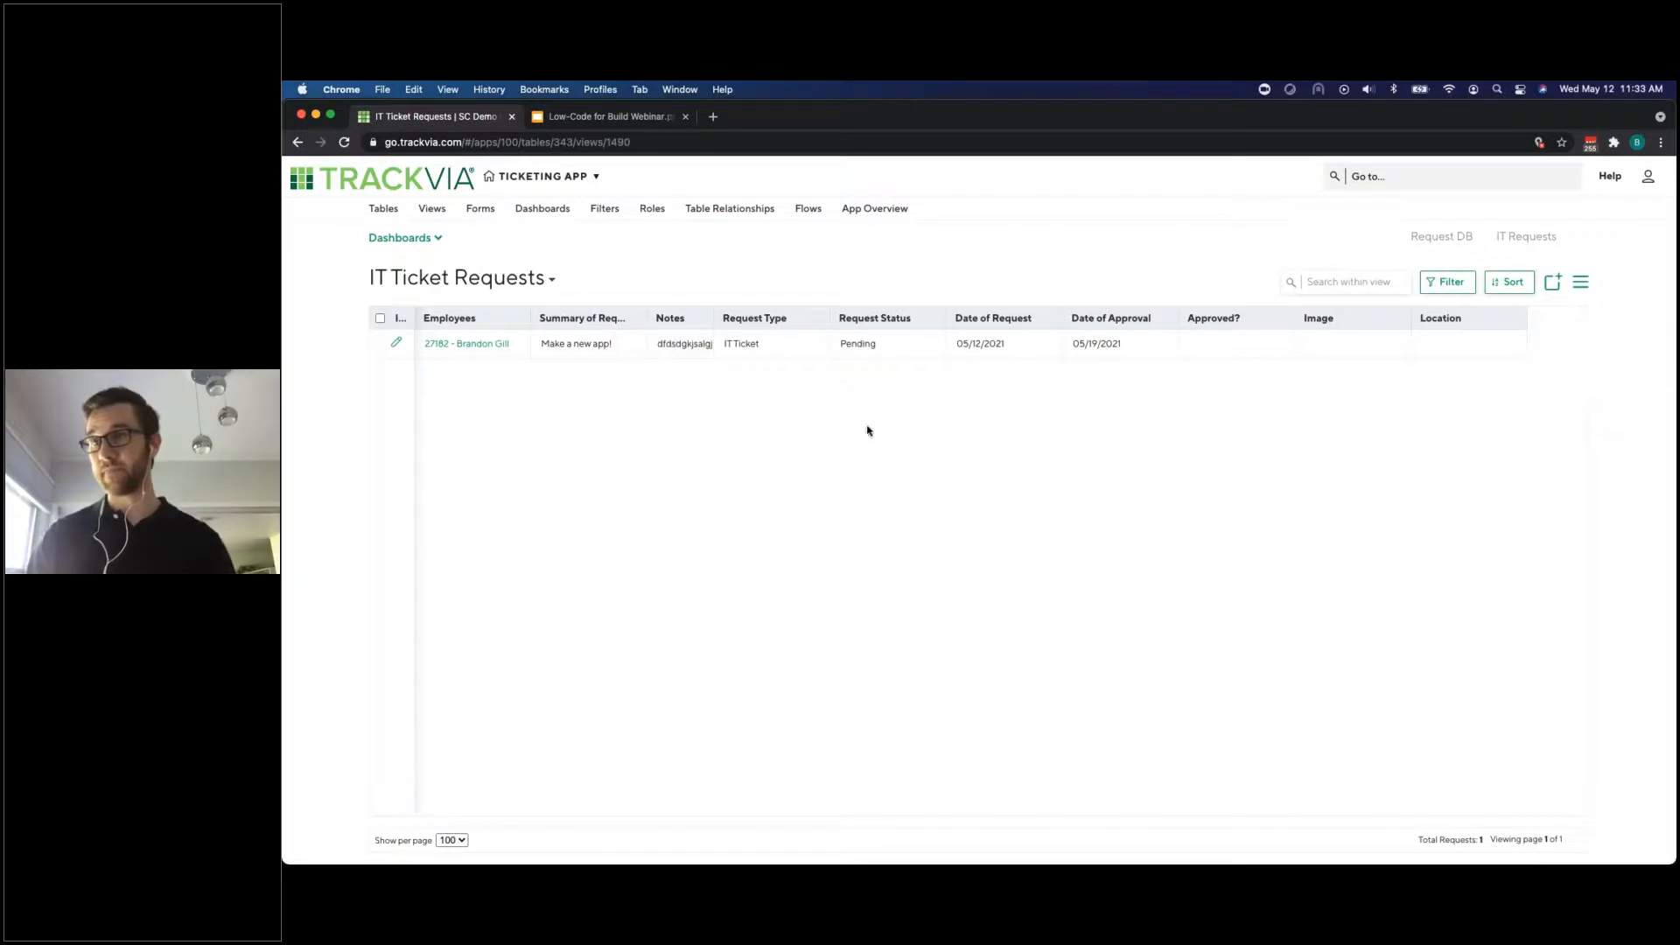
click(1581, 283)
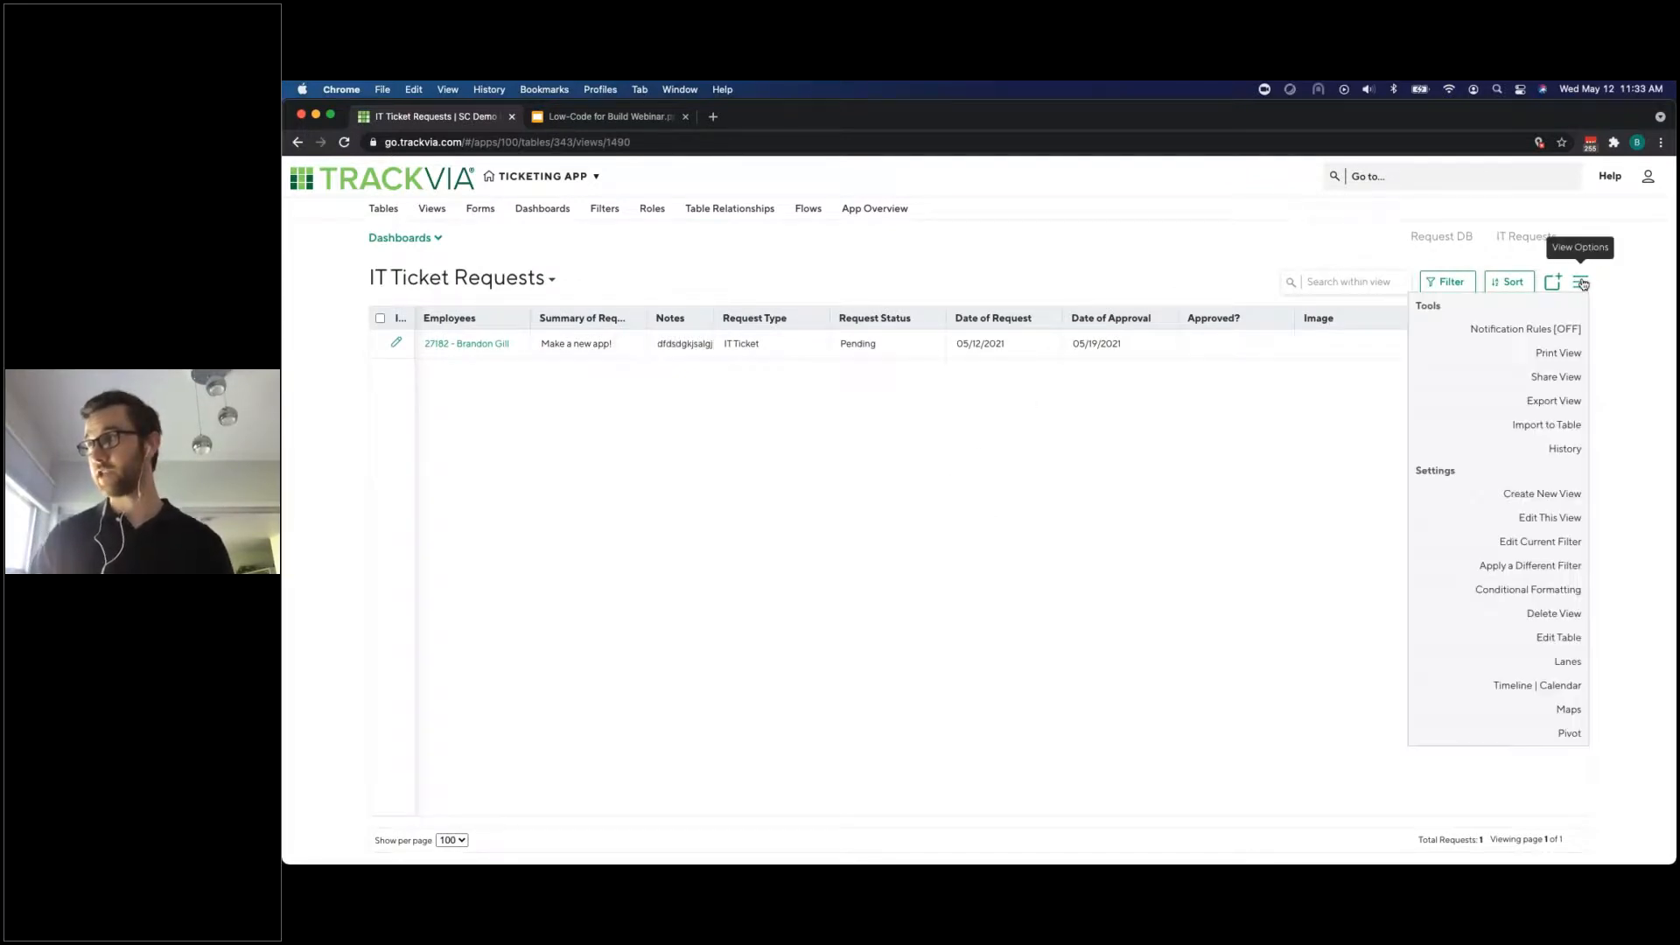
click(1558, 330)
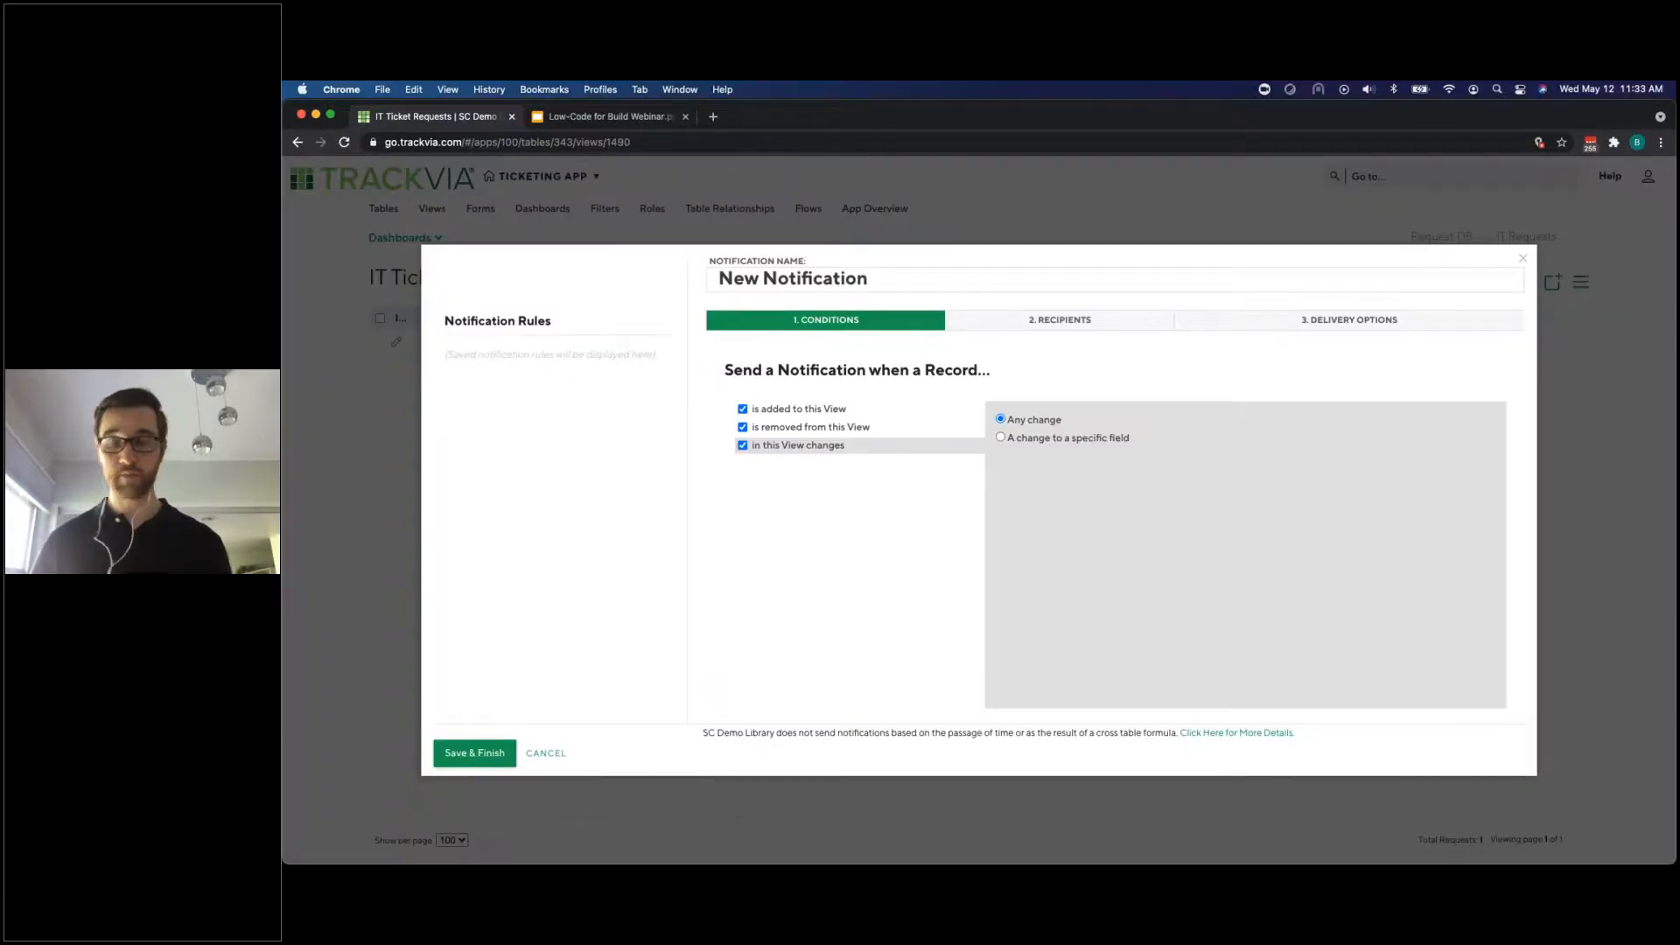
click(742, 427)
click(742, 446)
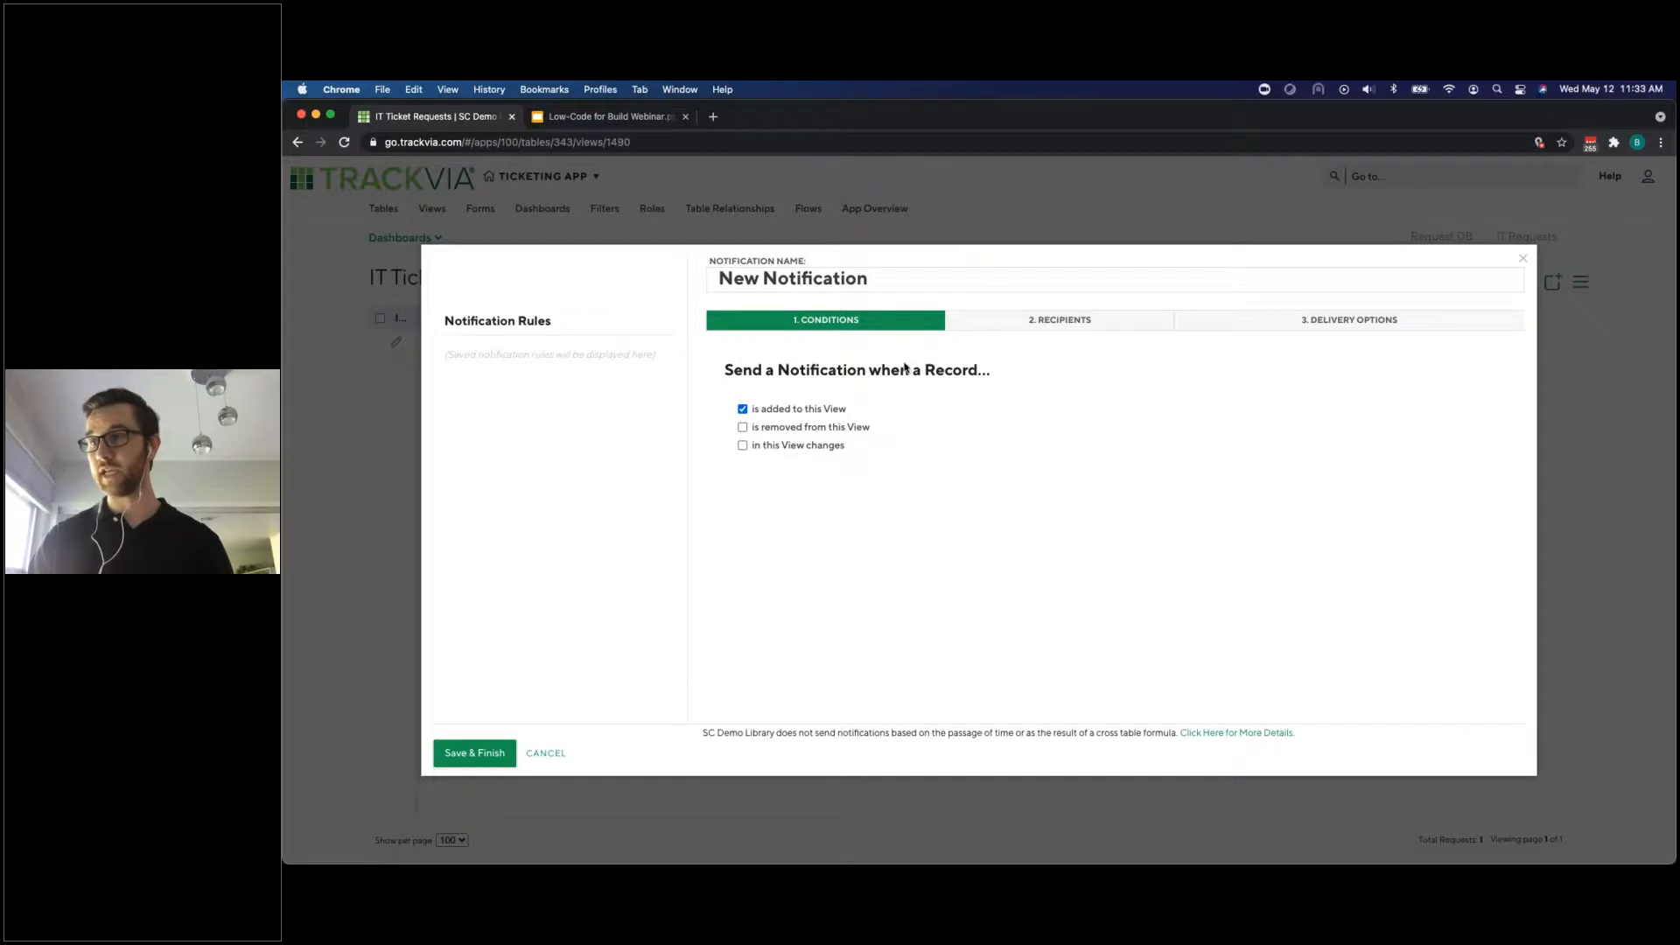
Name the notification New IT Ticket, keep its default recipient and delivery options, and save the rule
click(923, 286)
drag(923, 286, 723, 283)
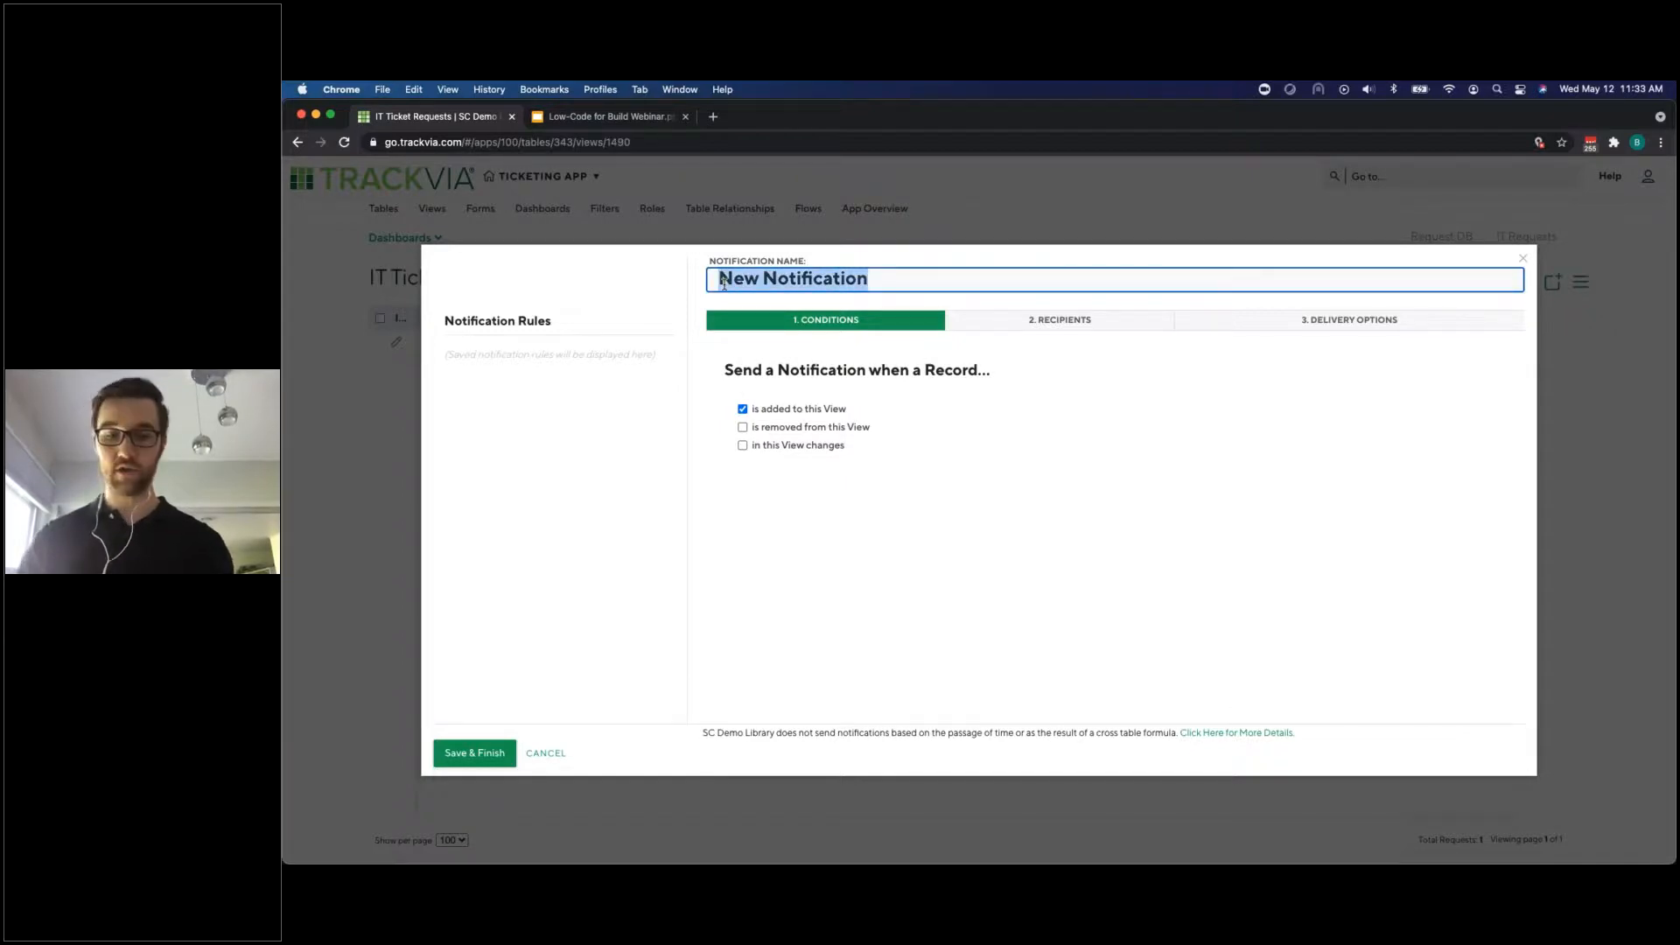
text(New IT Ticket)
click(1023, 322)
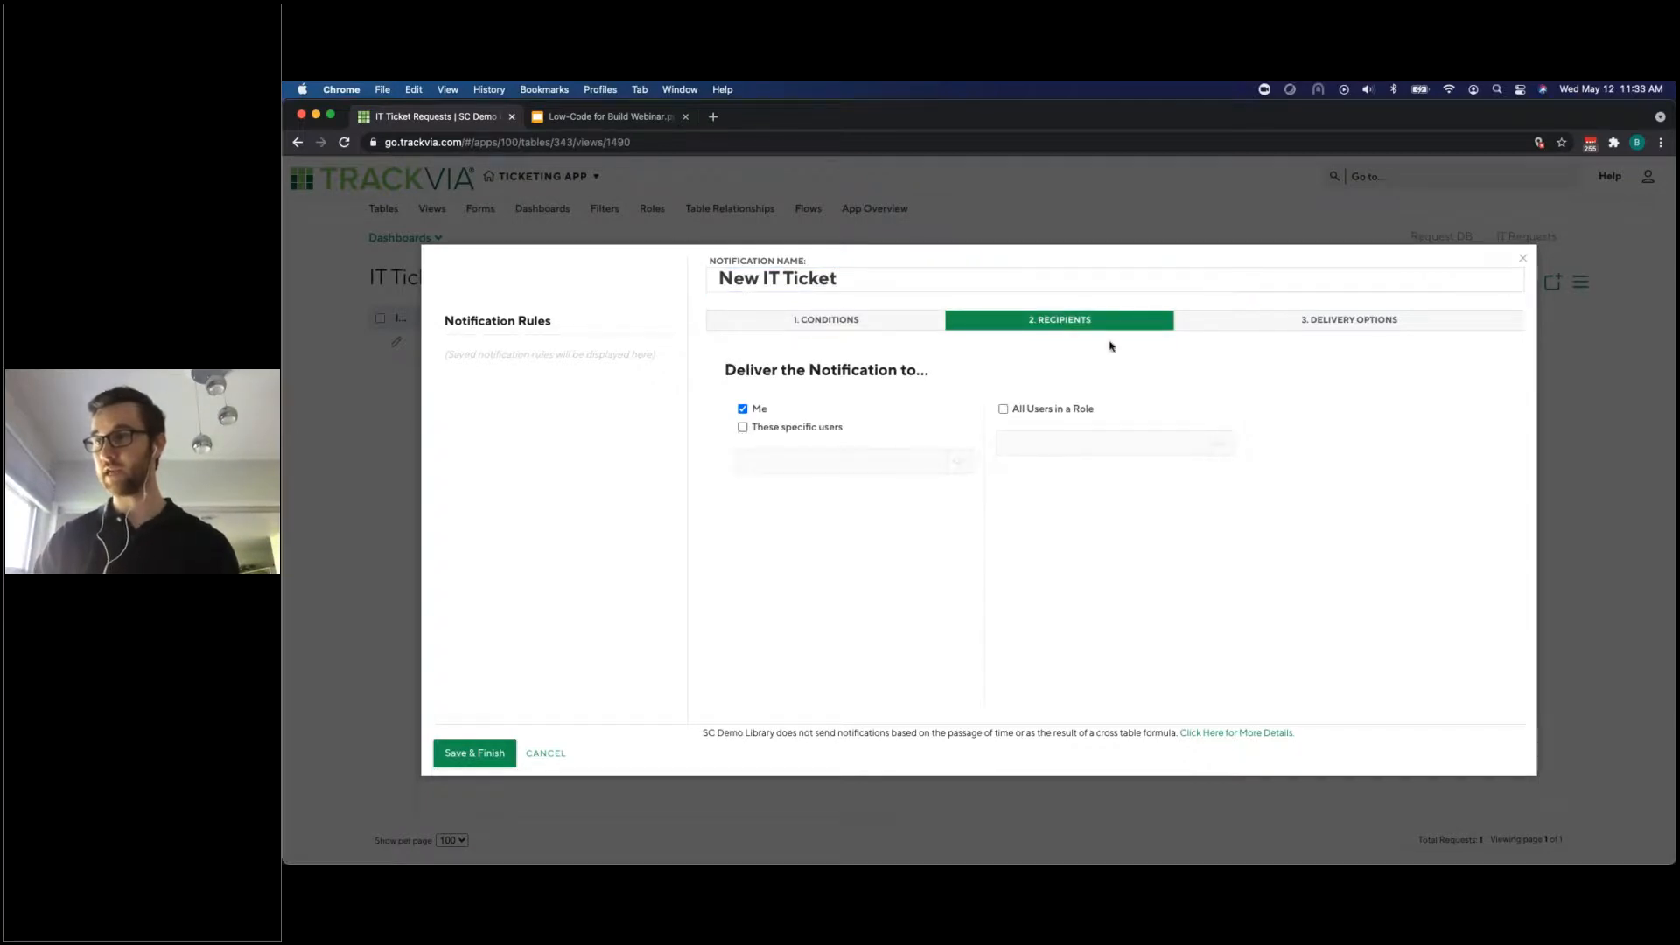
click(1278, 325)
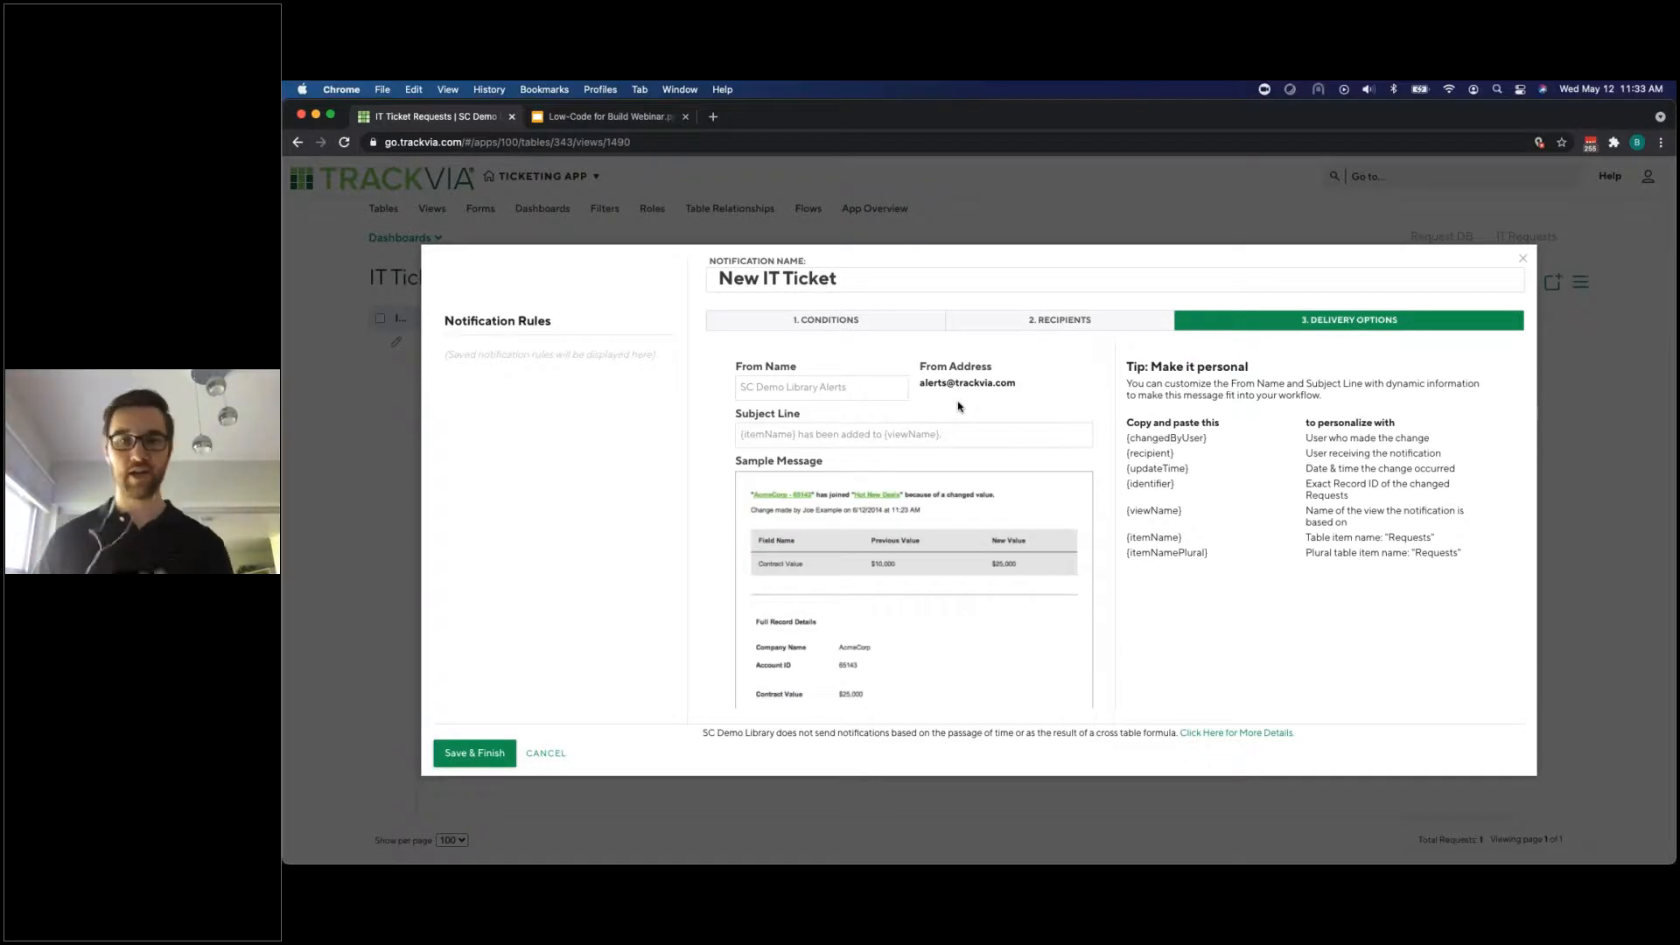
click(506, 765)
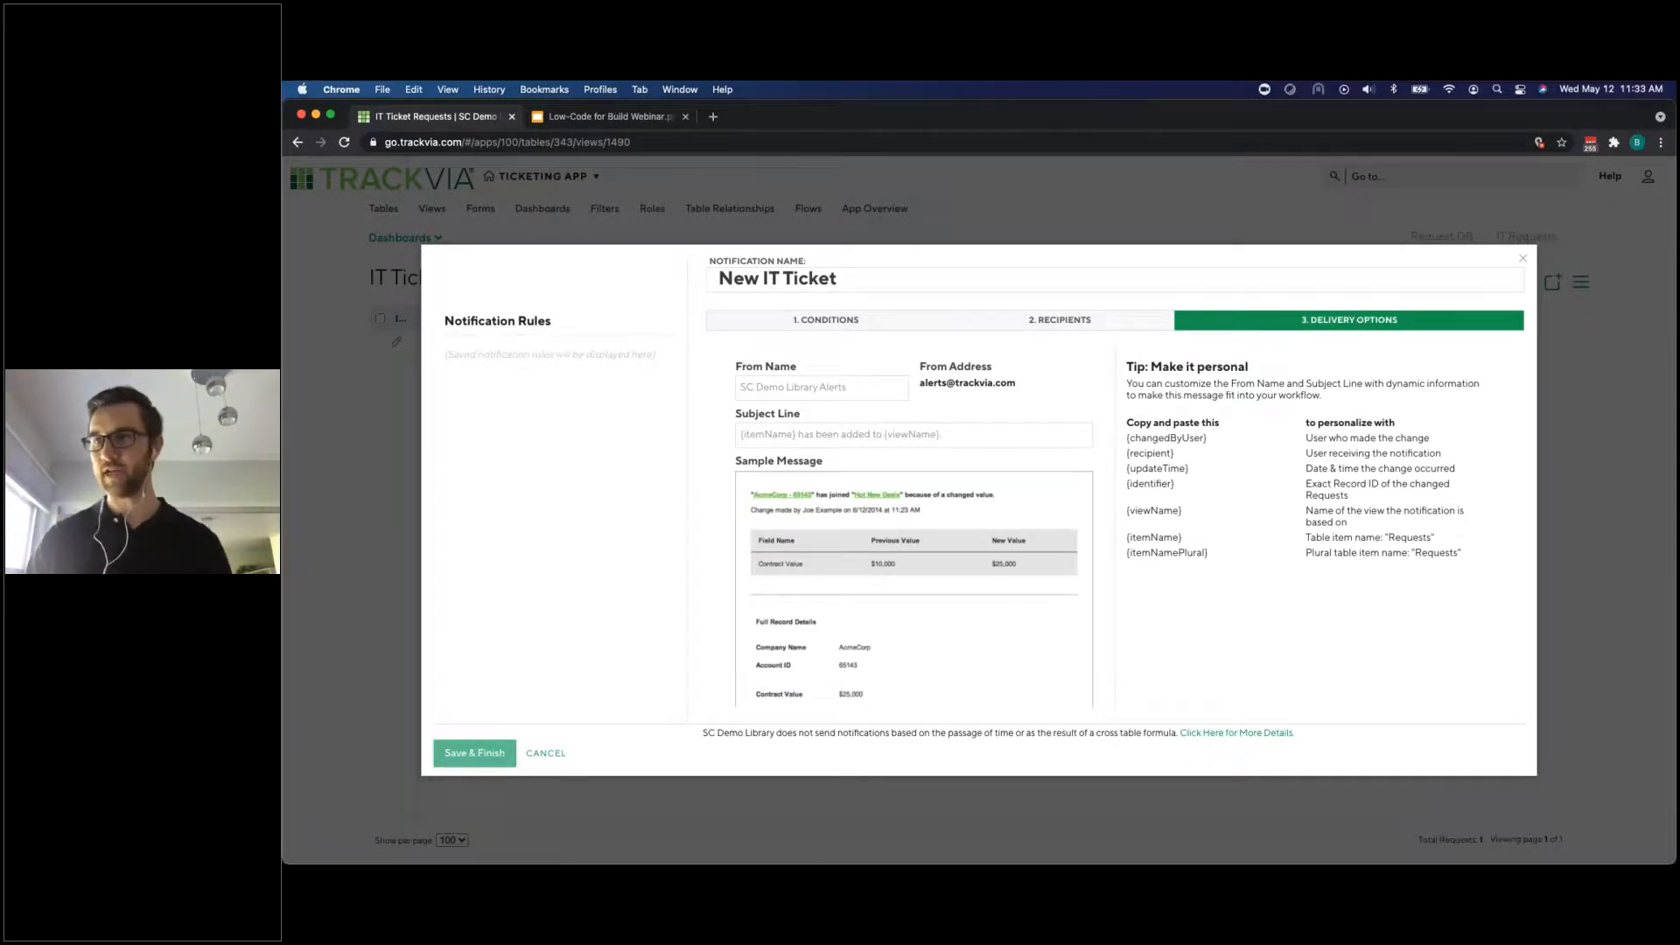
Look over the IT Requests dashboard and the Request DB dashboard
click(1530, 237)
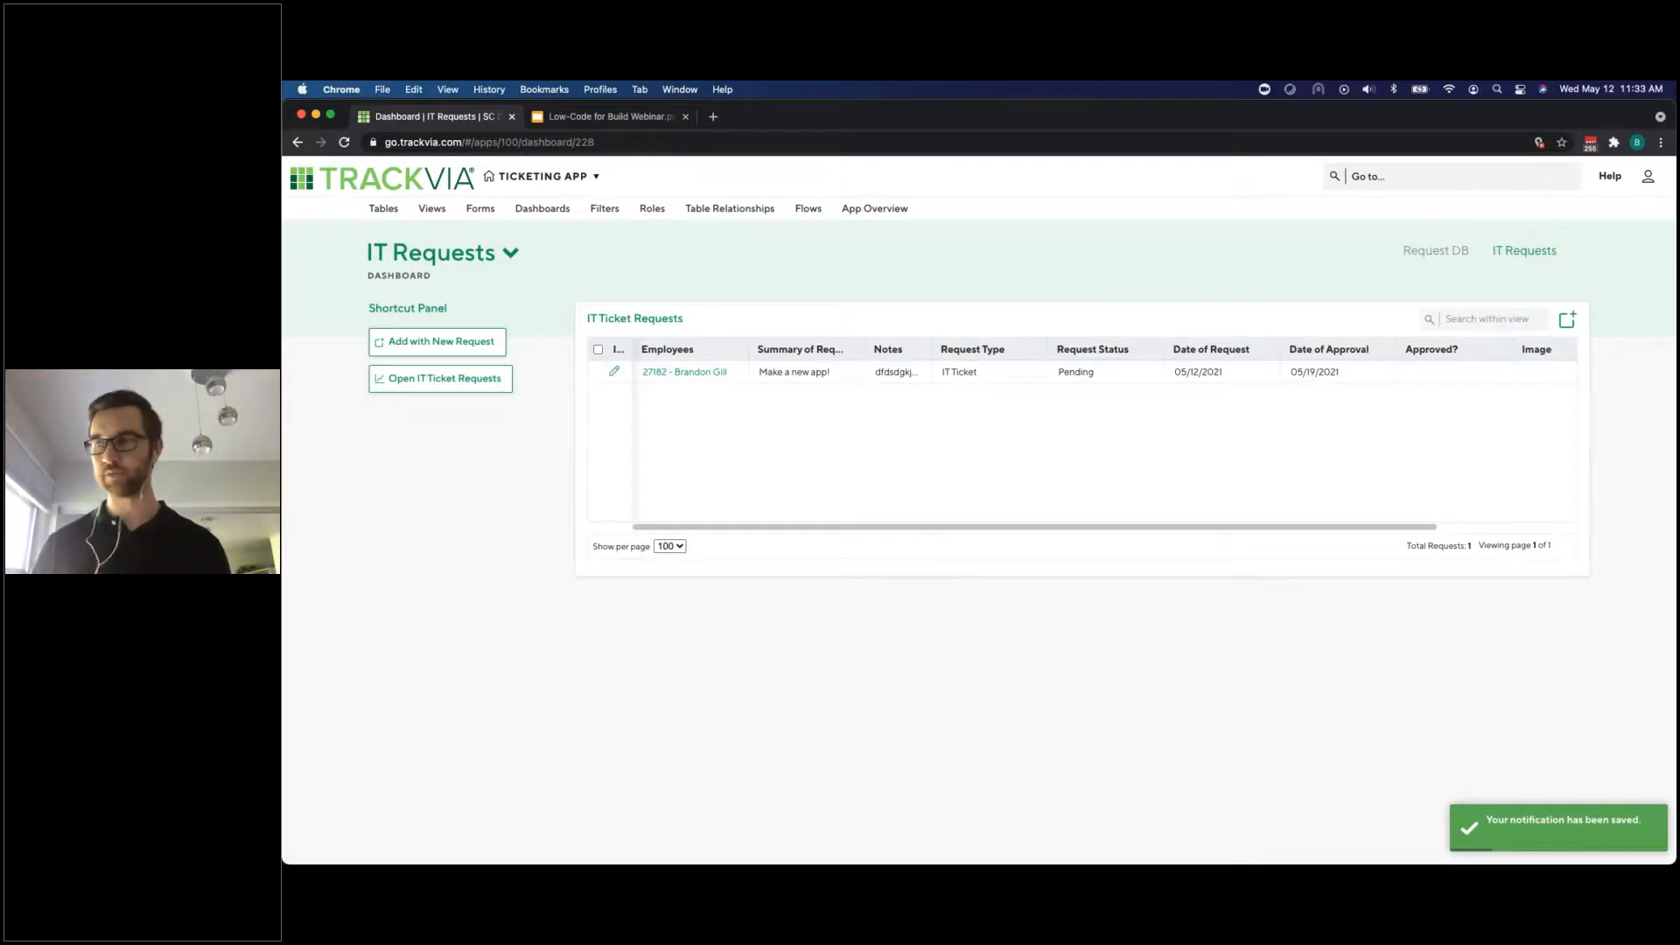
click(1420, 259)
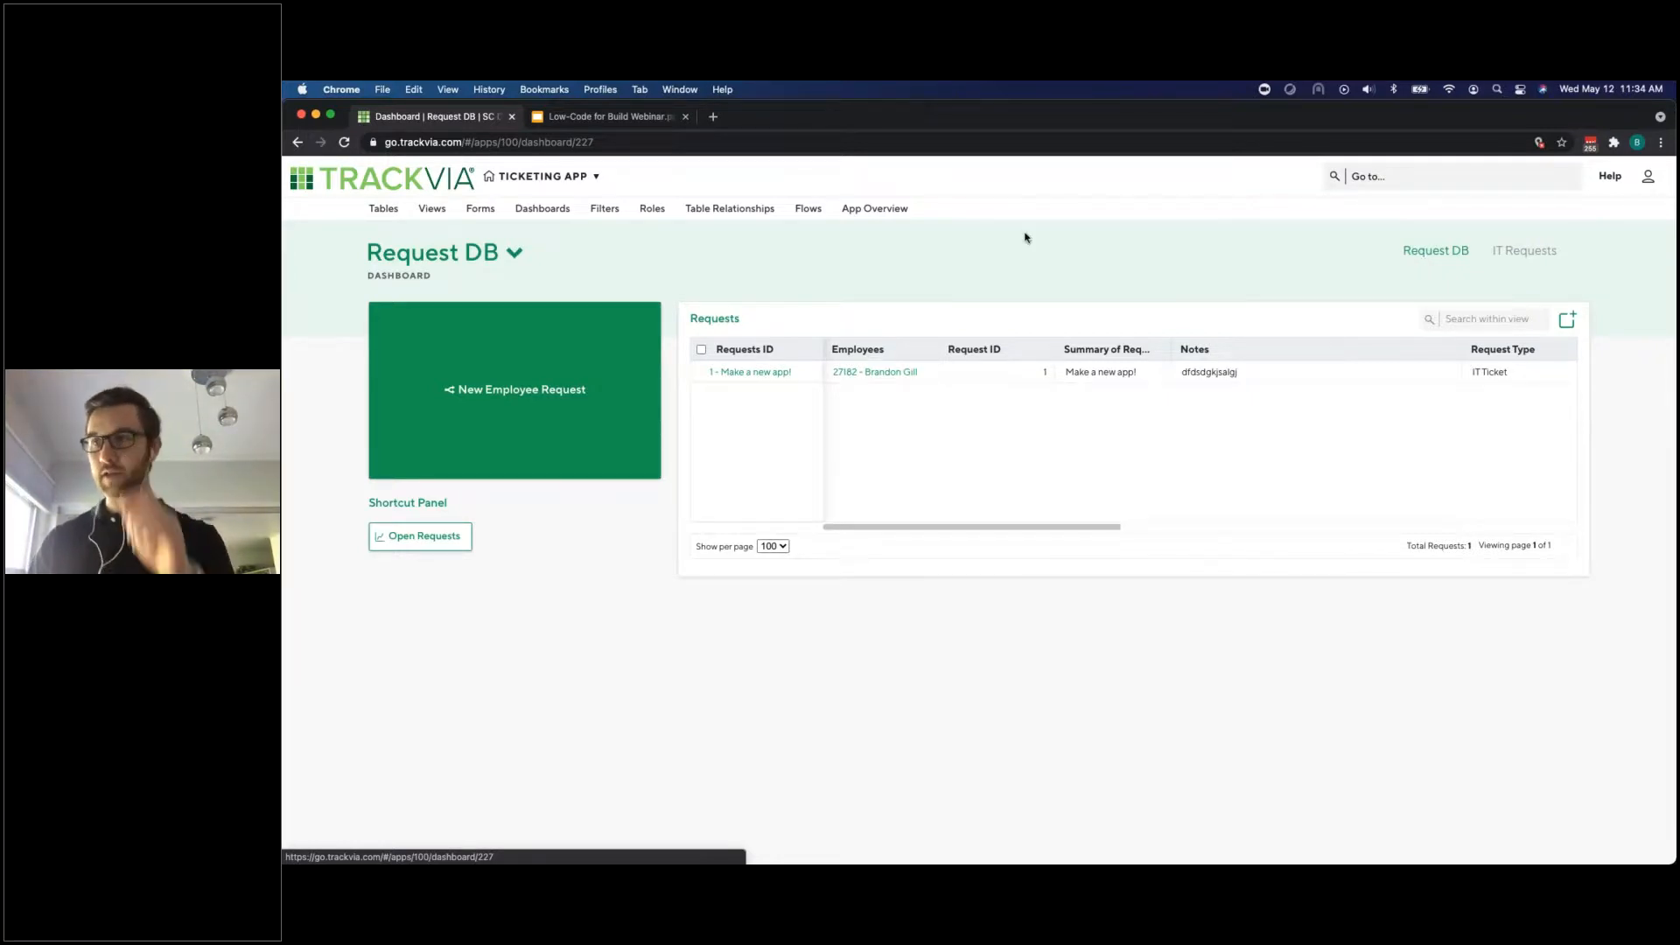
Start setting up lanes for the Request Summary view, using Request Status as the lane field
click(433, 209)
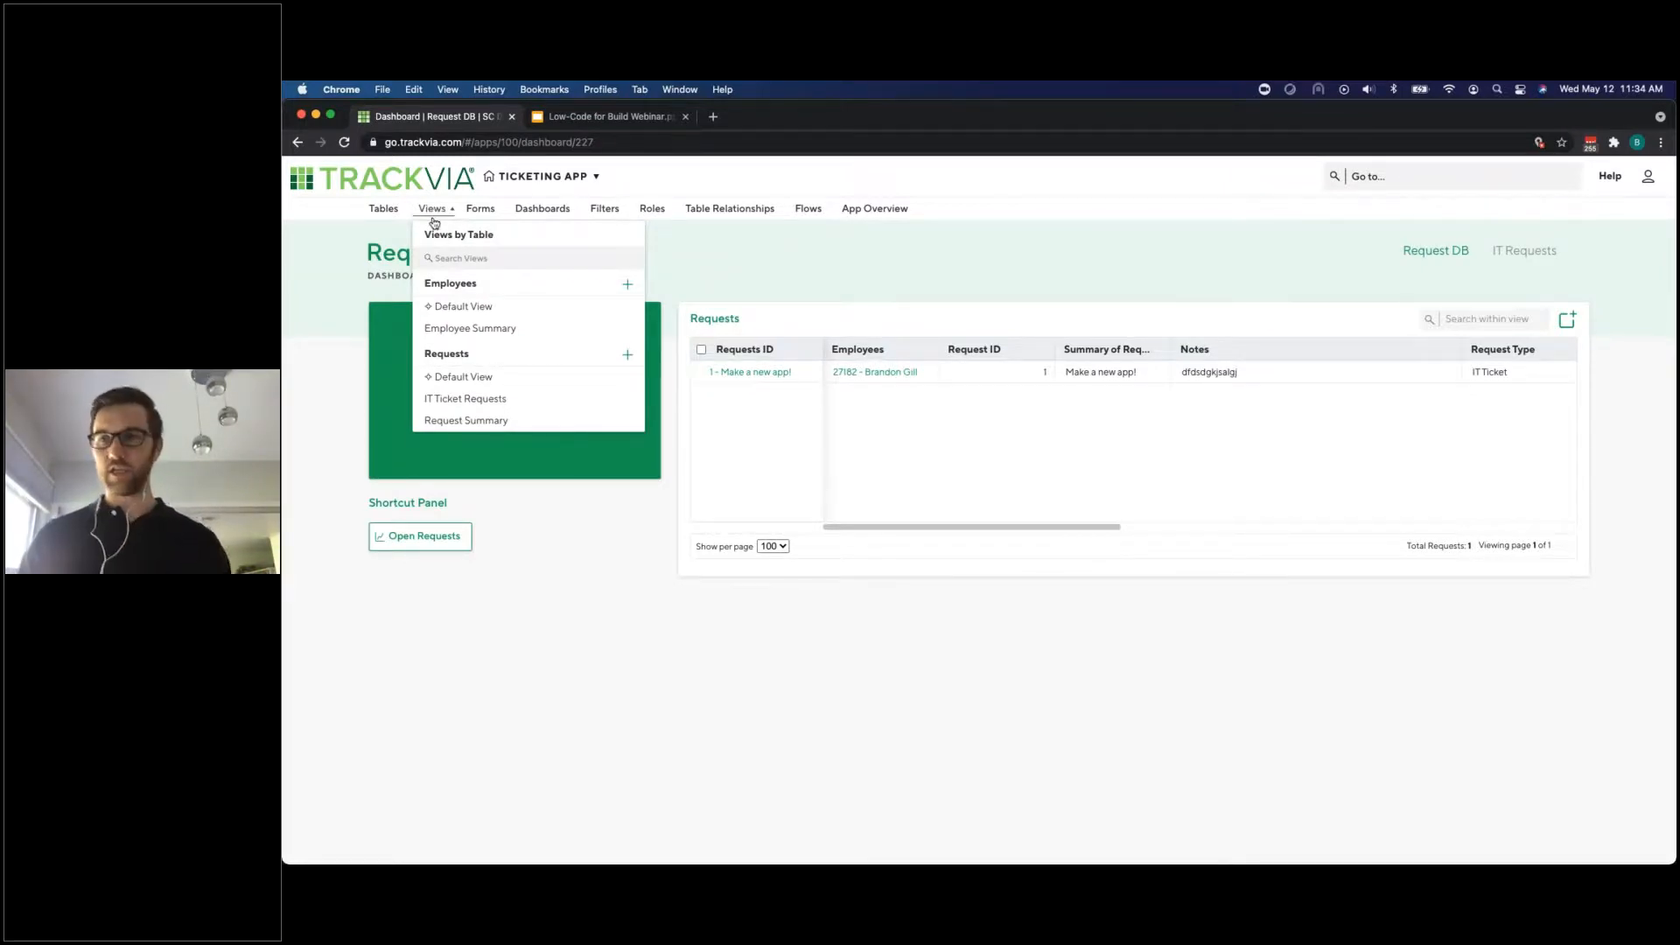
click(517, 422)
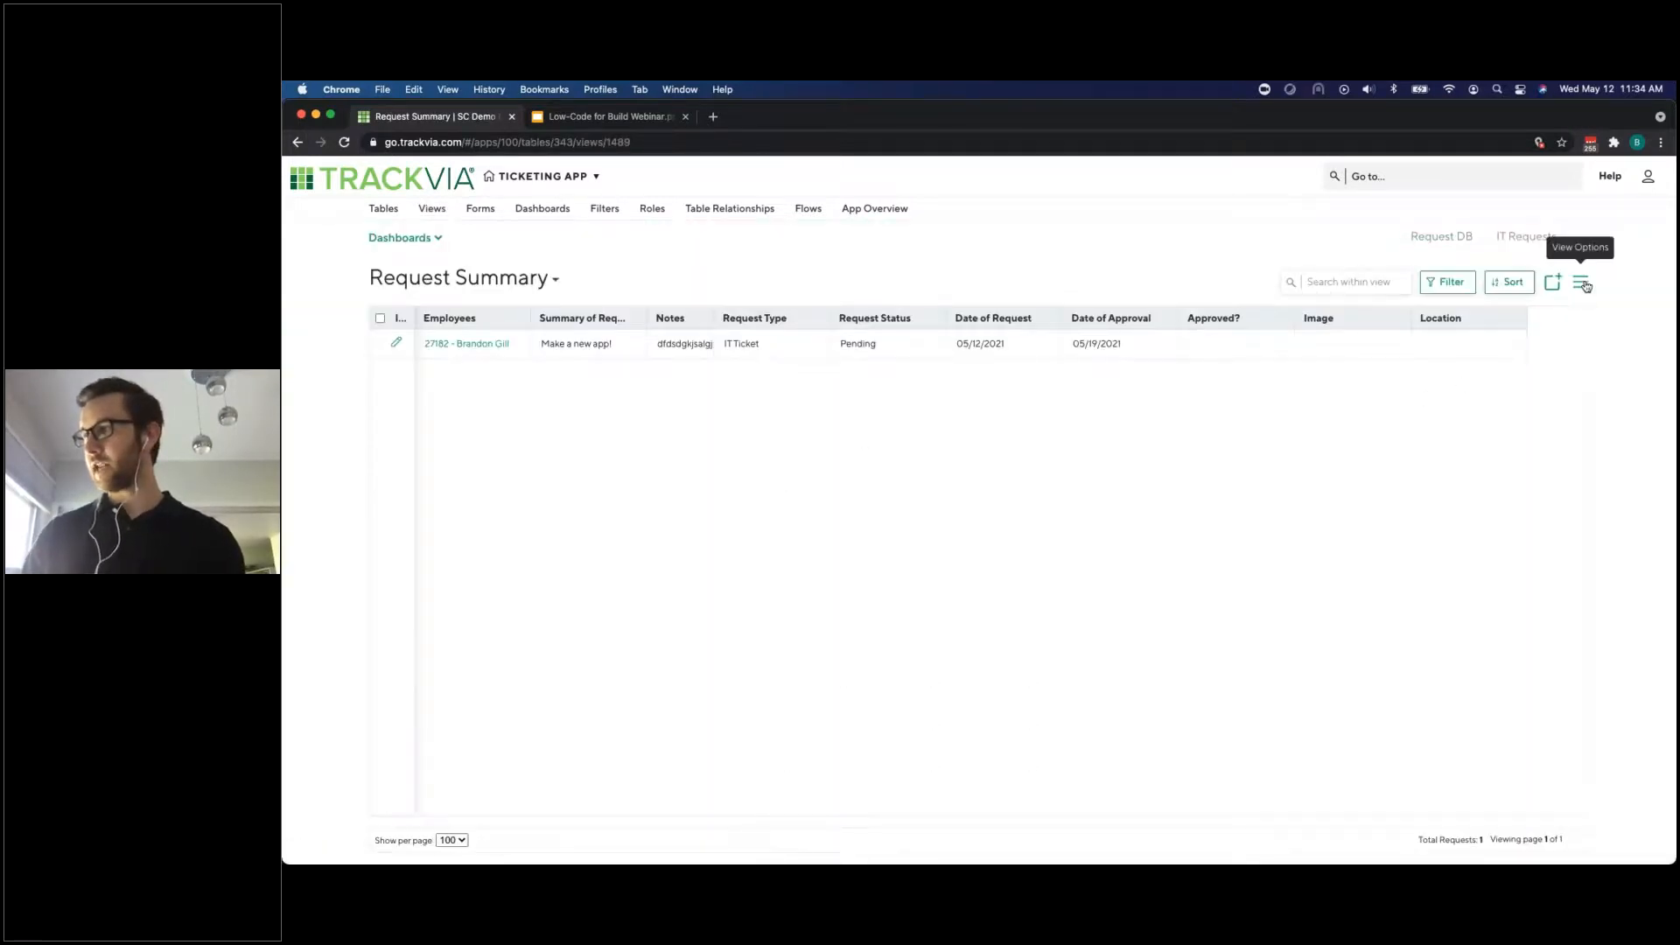
click(1583, 283)
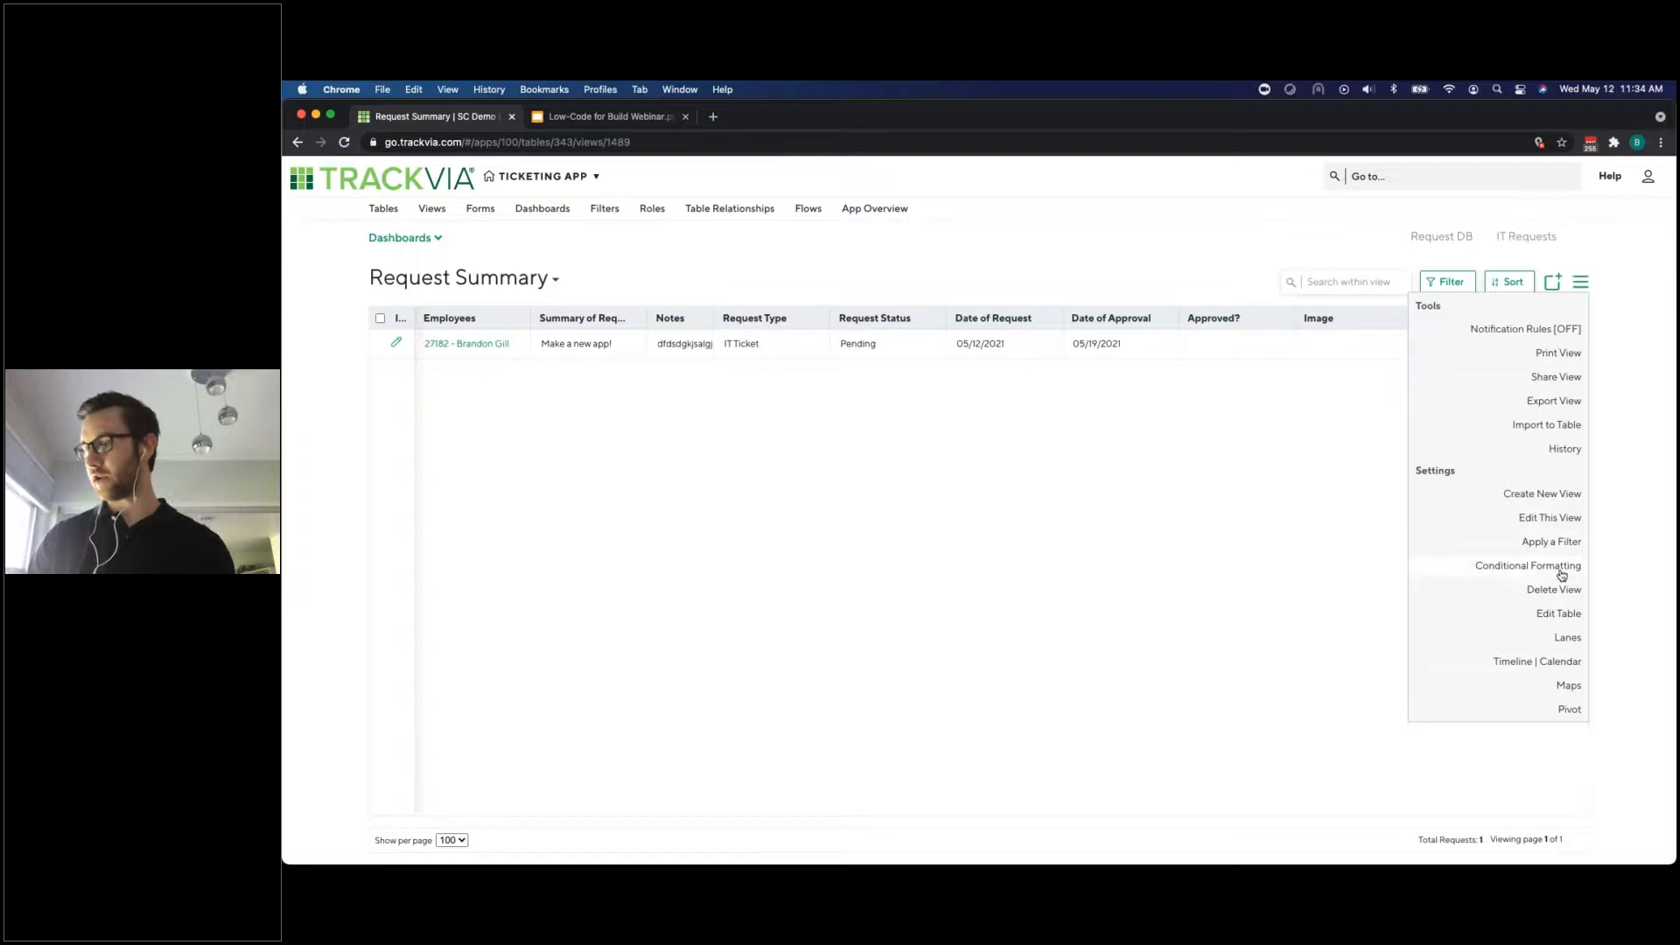
click(1567, 641)
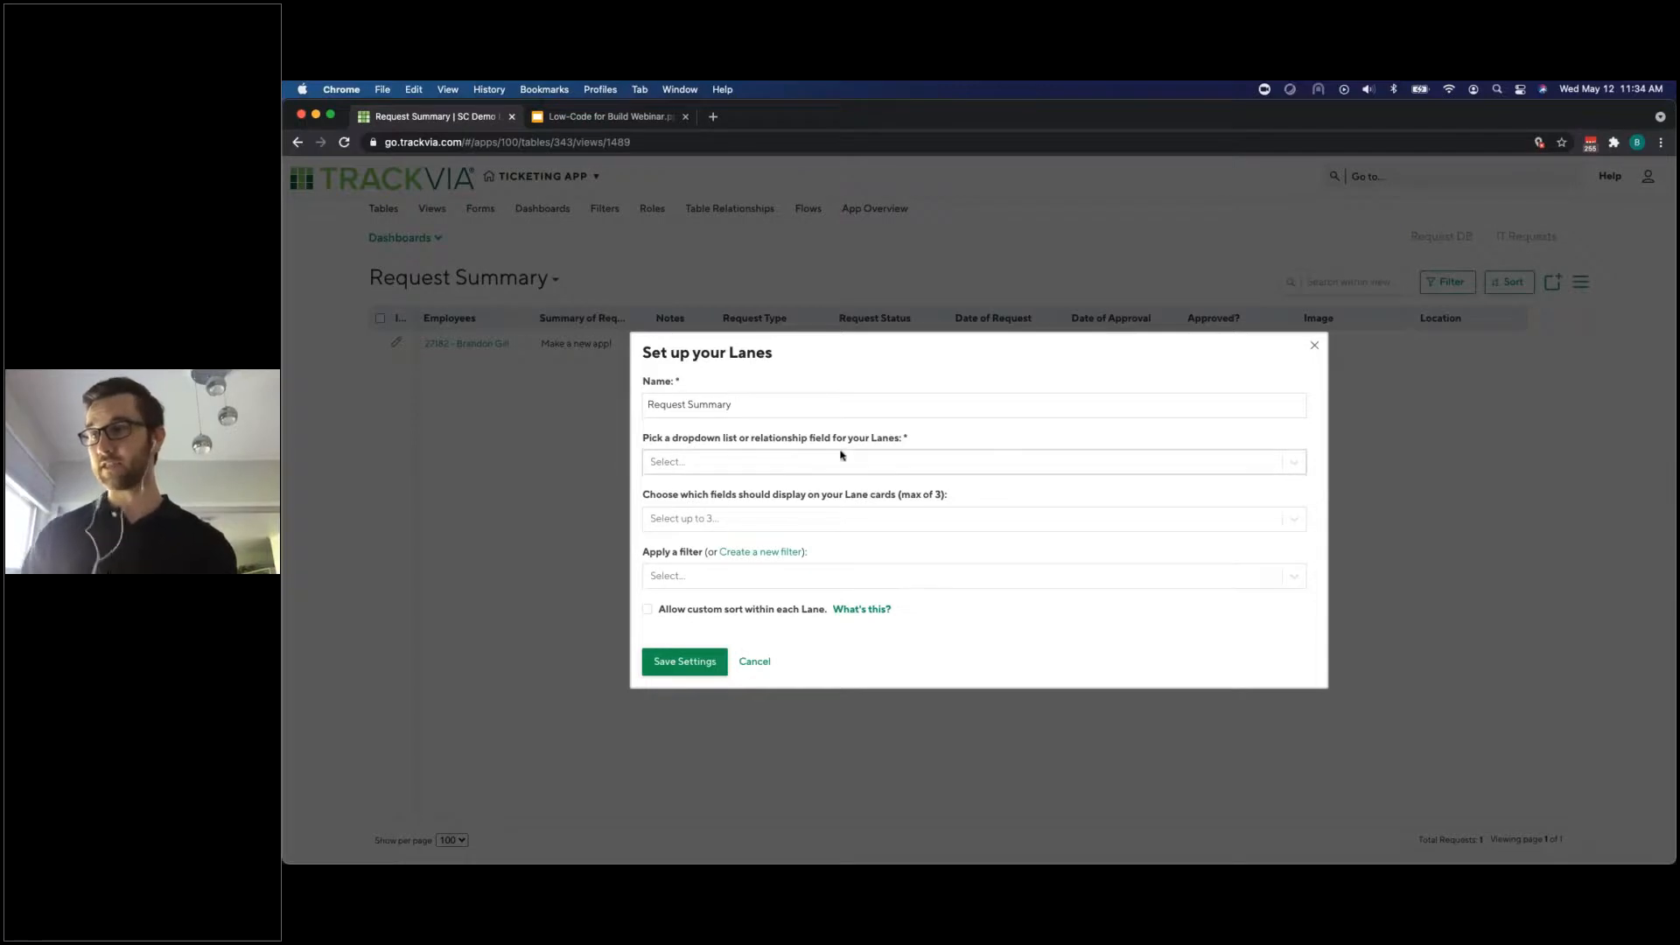
click(838, 461)
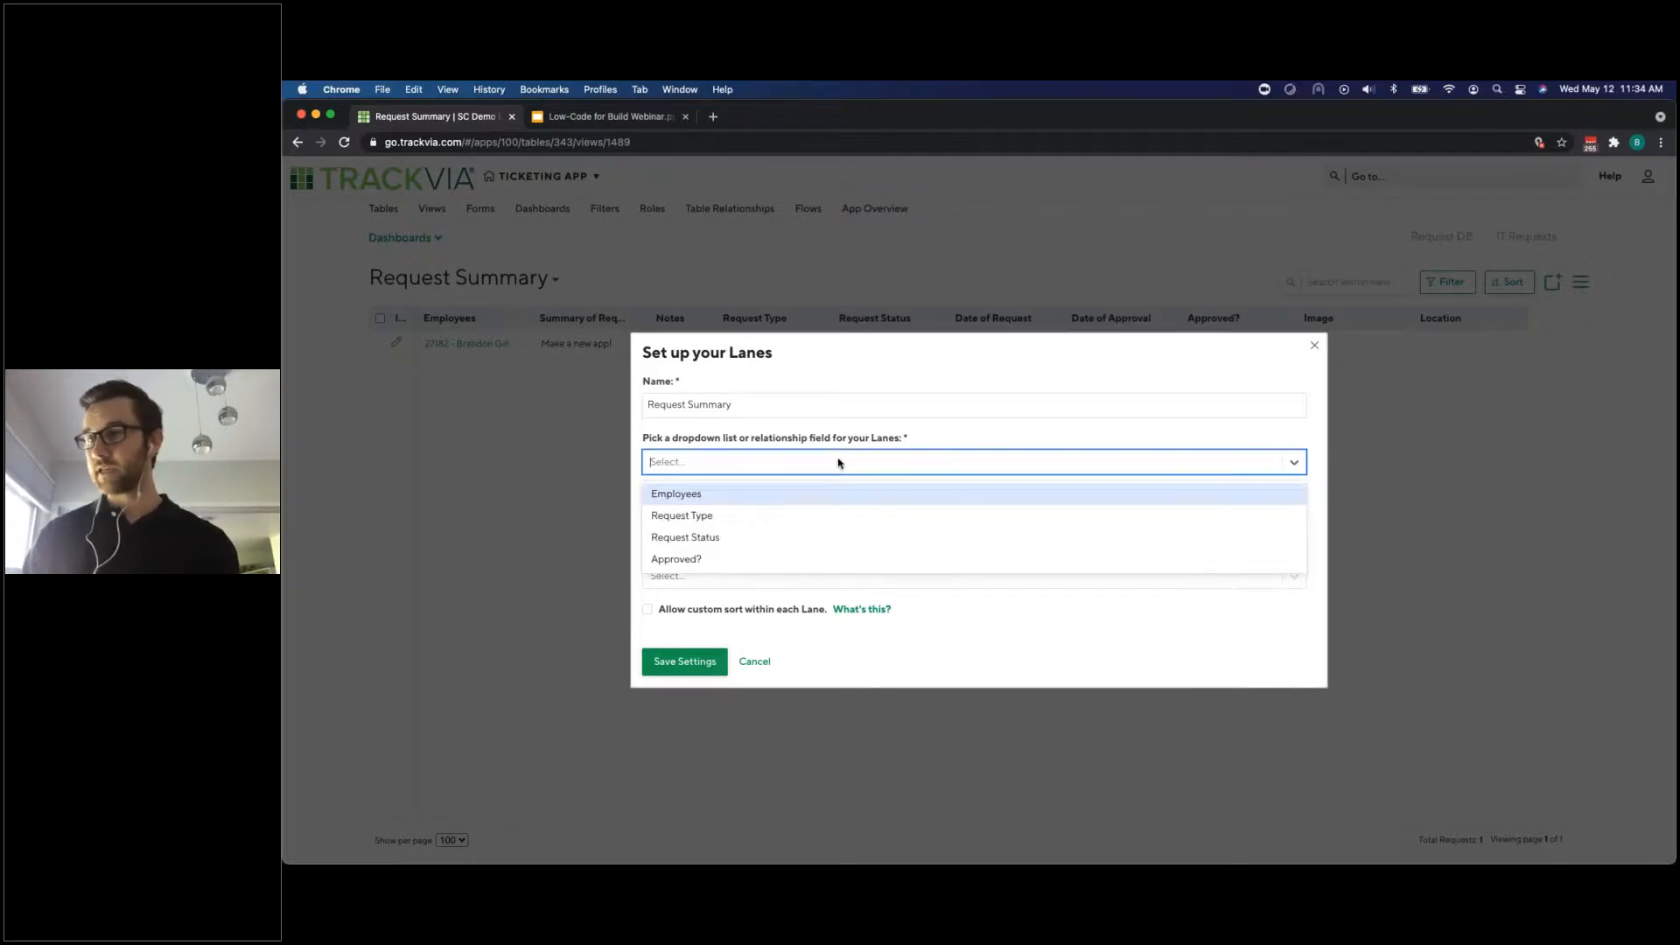
click(813, 536)
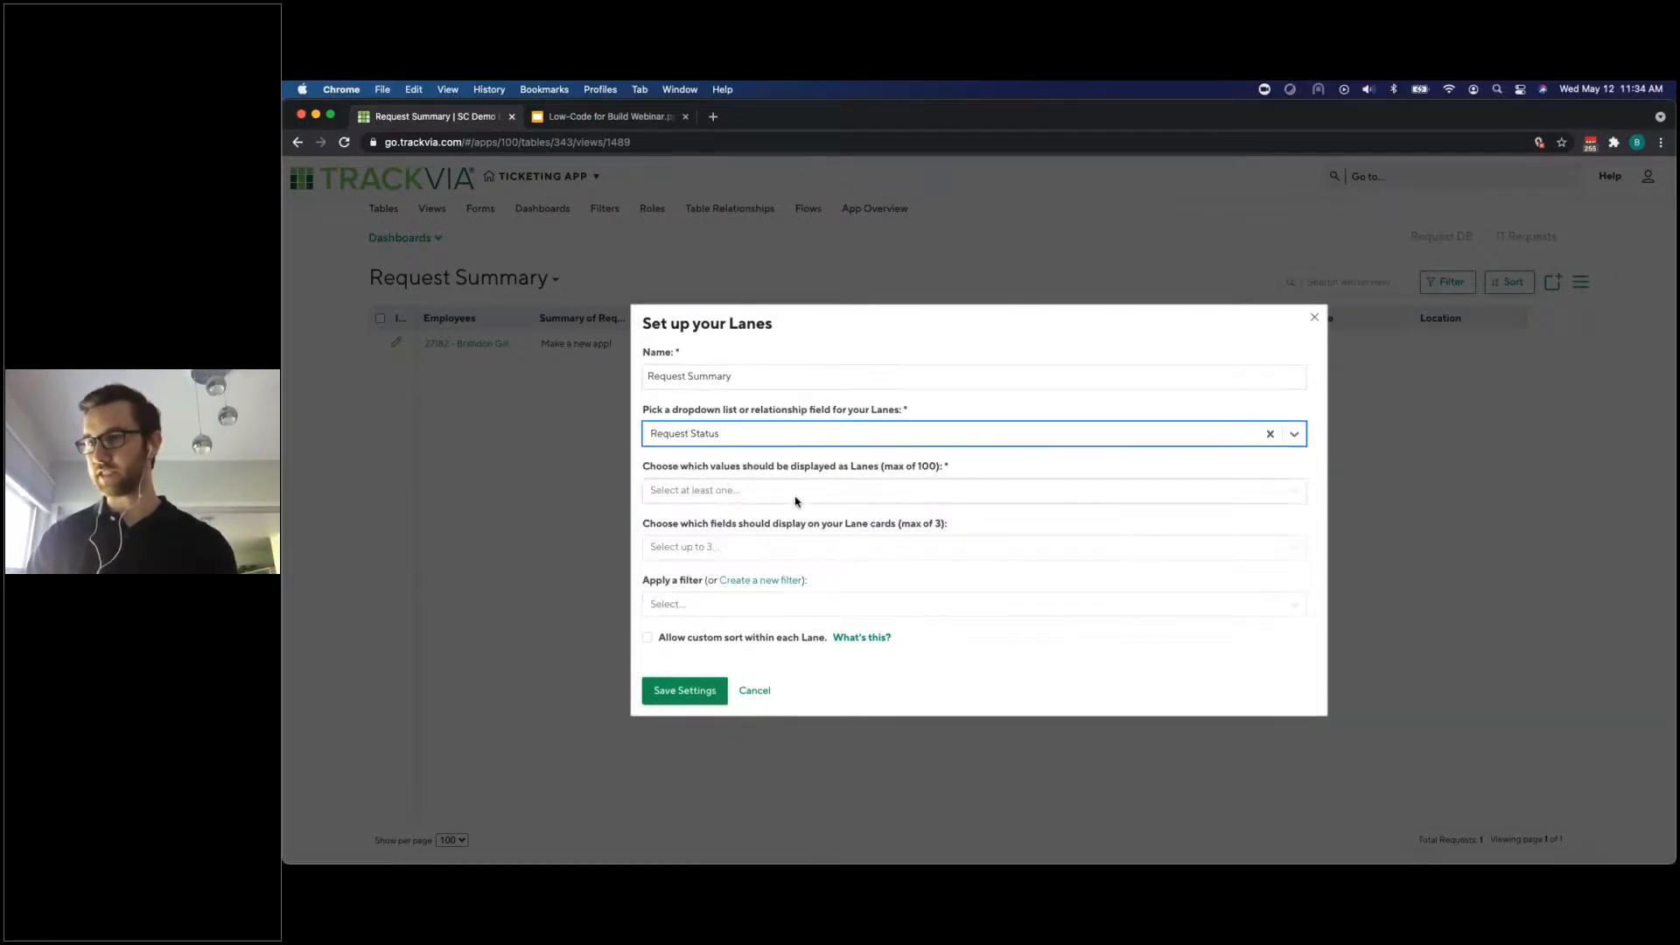
Choose Pending, In Process, Approved and Rejected as the values displayed as lanes
click(794, 491)
click(786, 523)
click(787, 530)
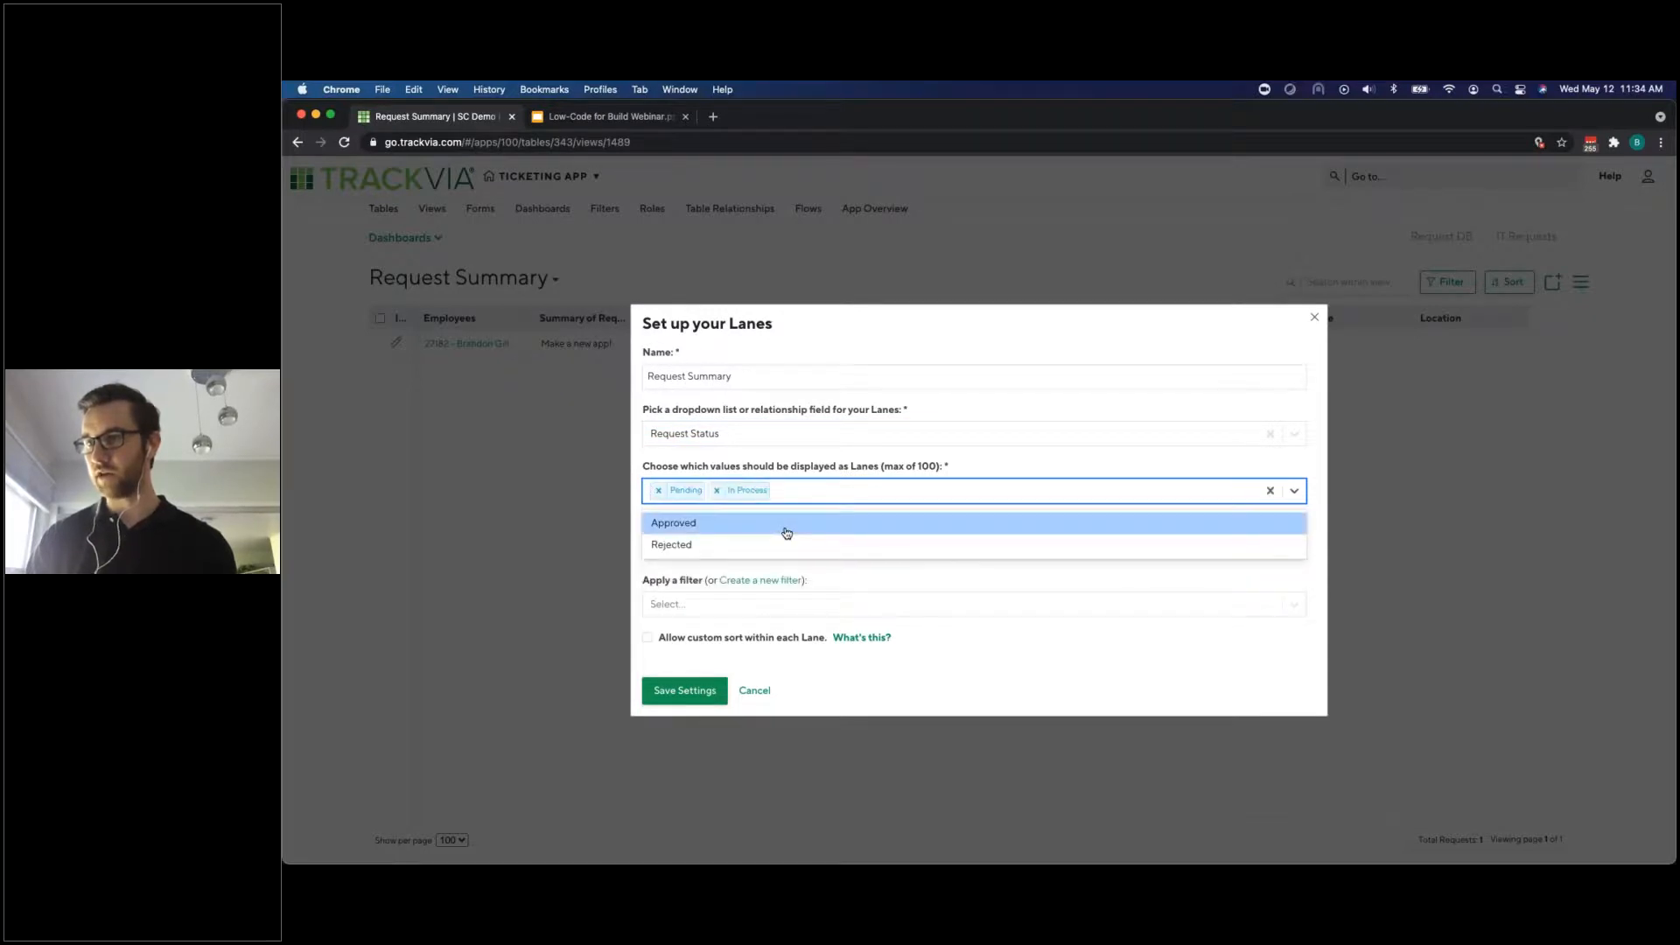
click(785, 530)
click(784, 530)
click(787, 567)
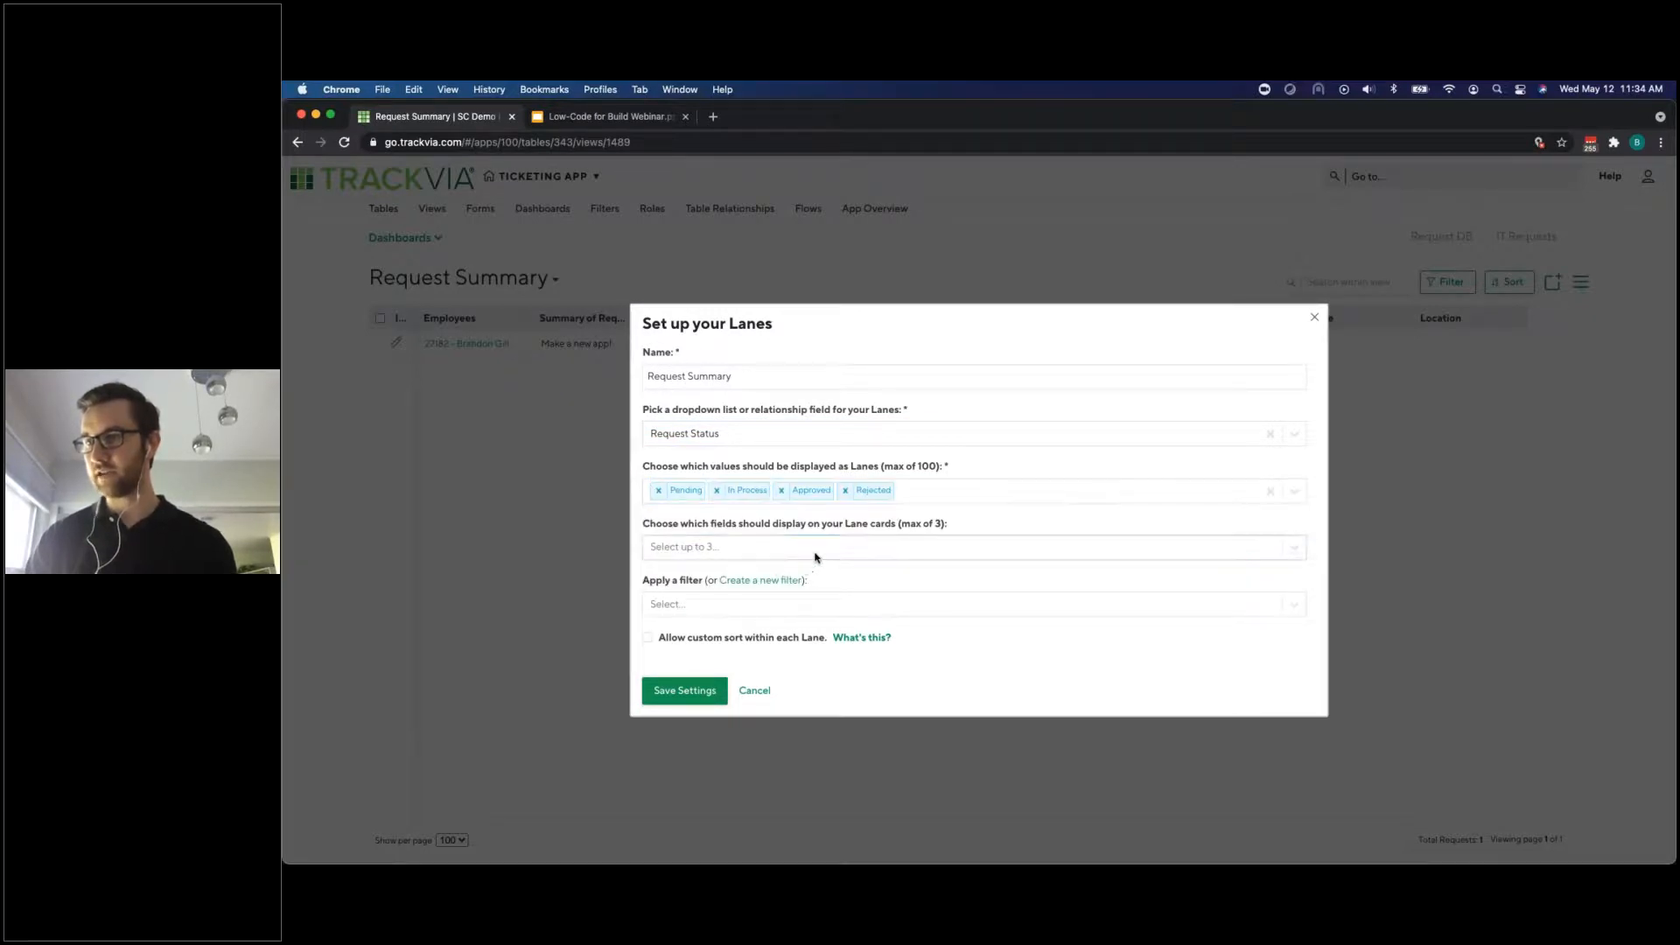
Display Employees, Request Type and Date of Request on the lane cards and save the lane settings
click(816, 555)
click(812, 584)
click(809, 621)
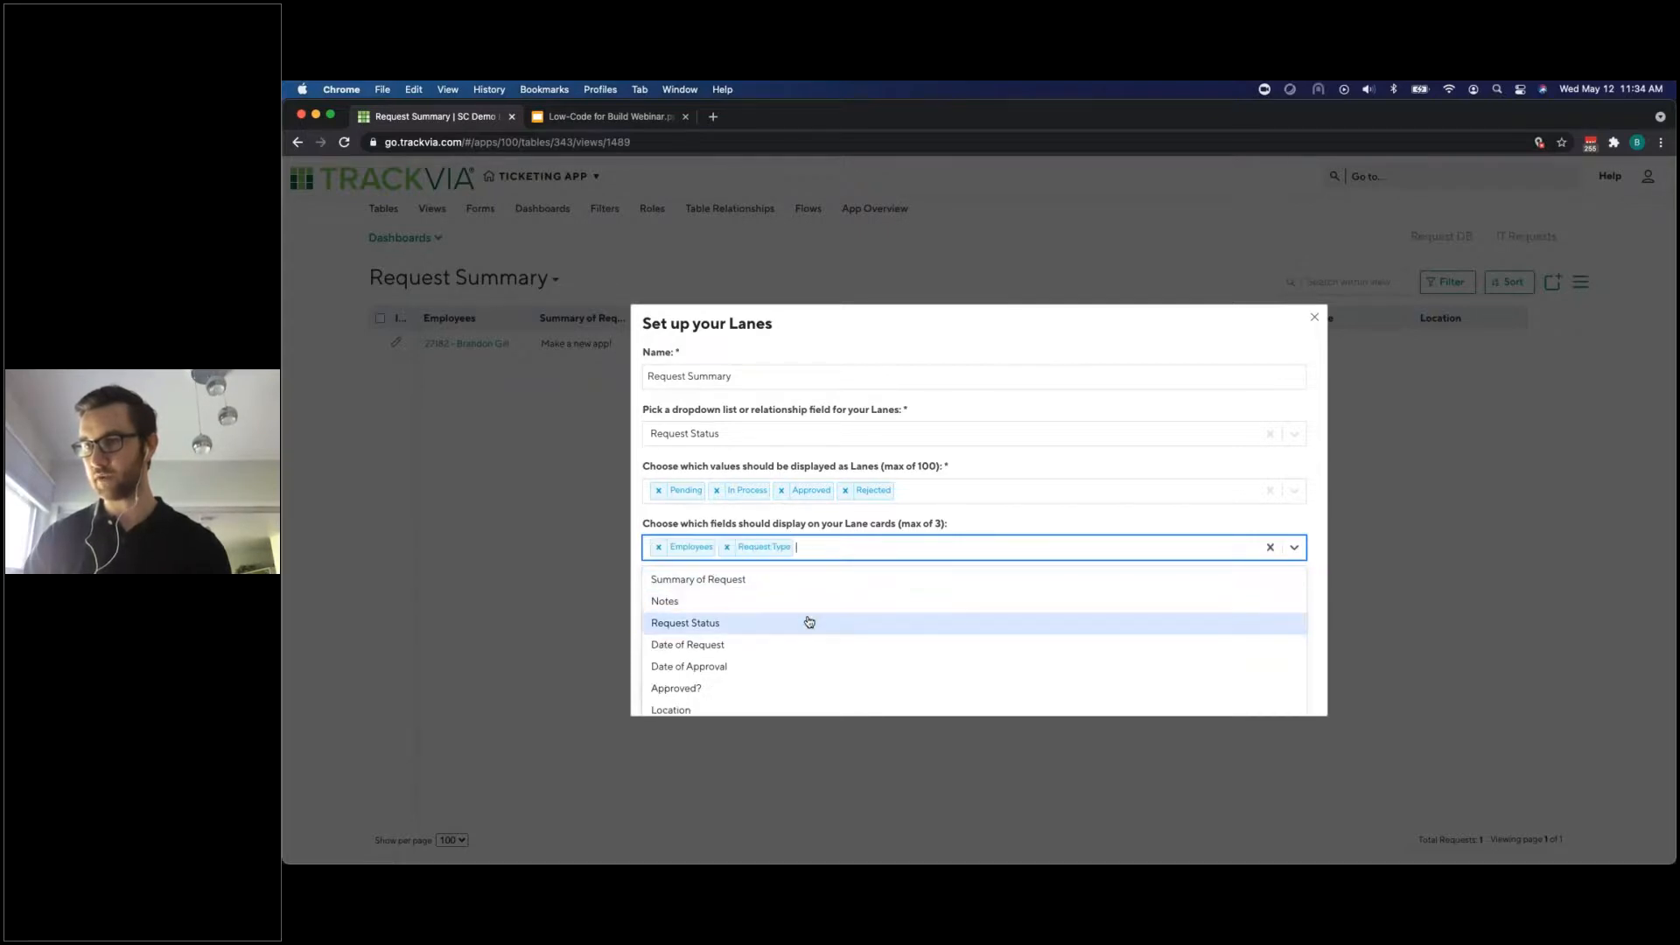
click(786, 644)
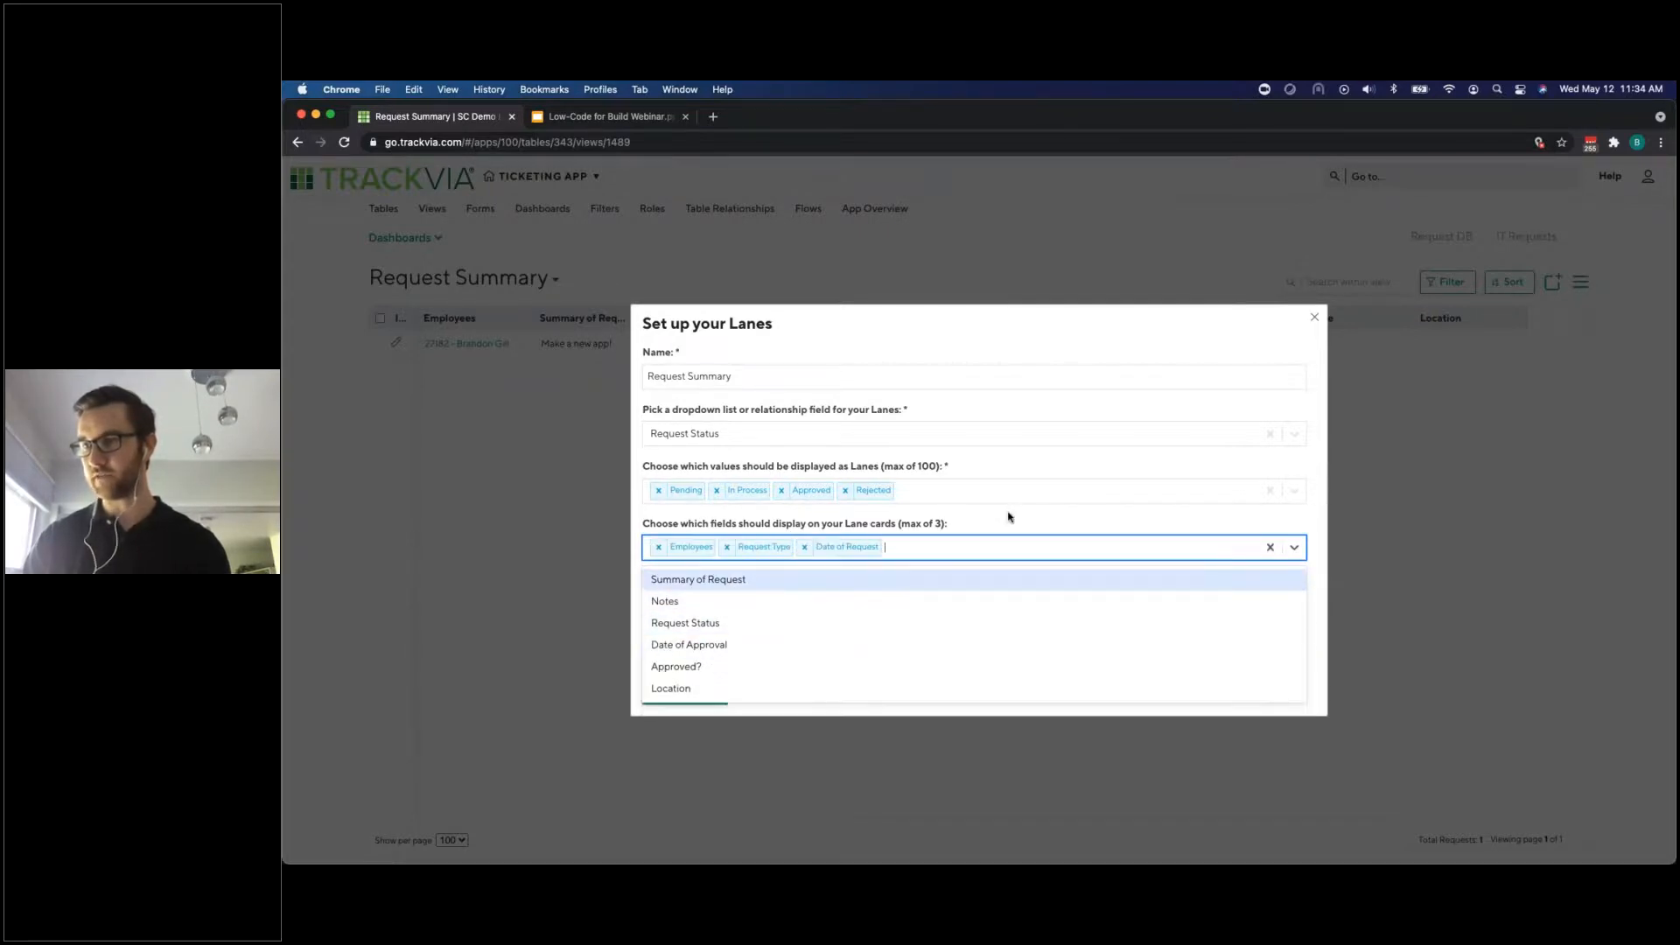
click(1007, 518)
click(702, 692)
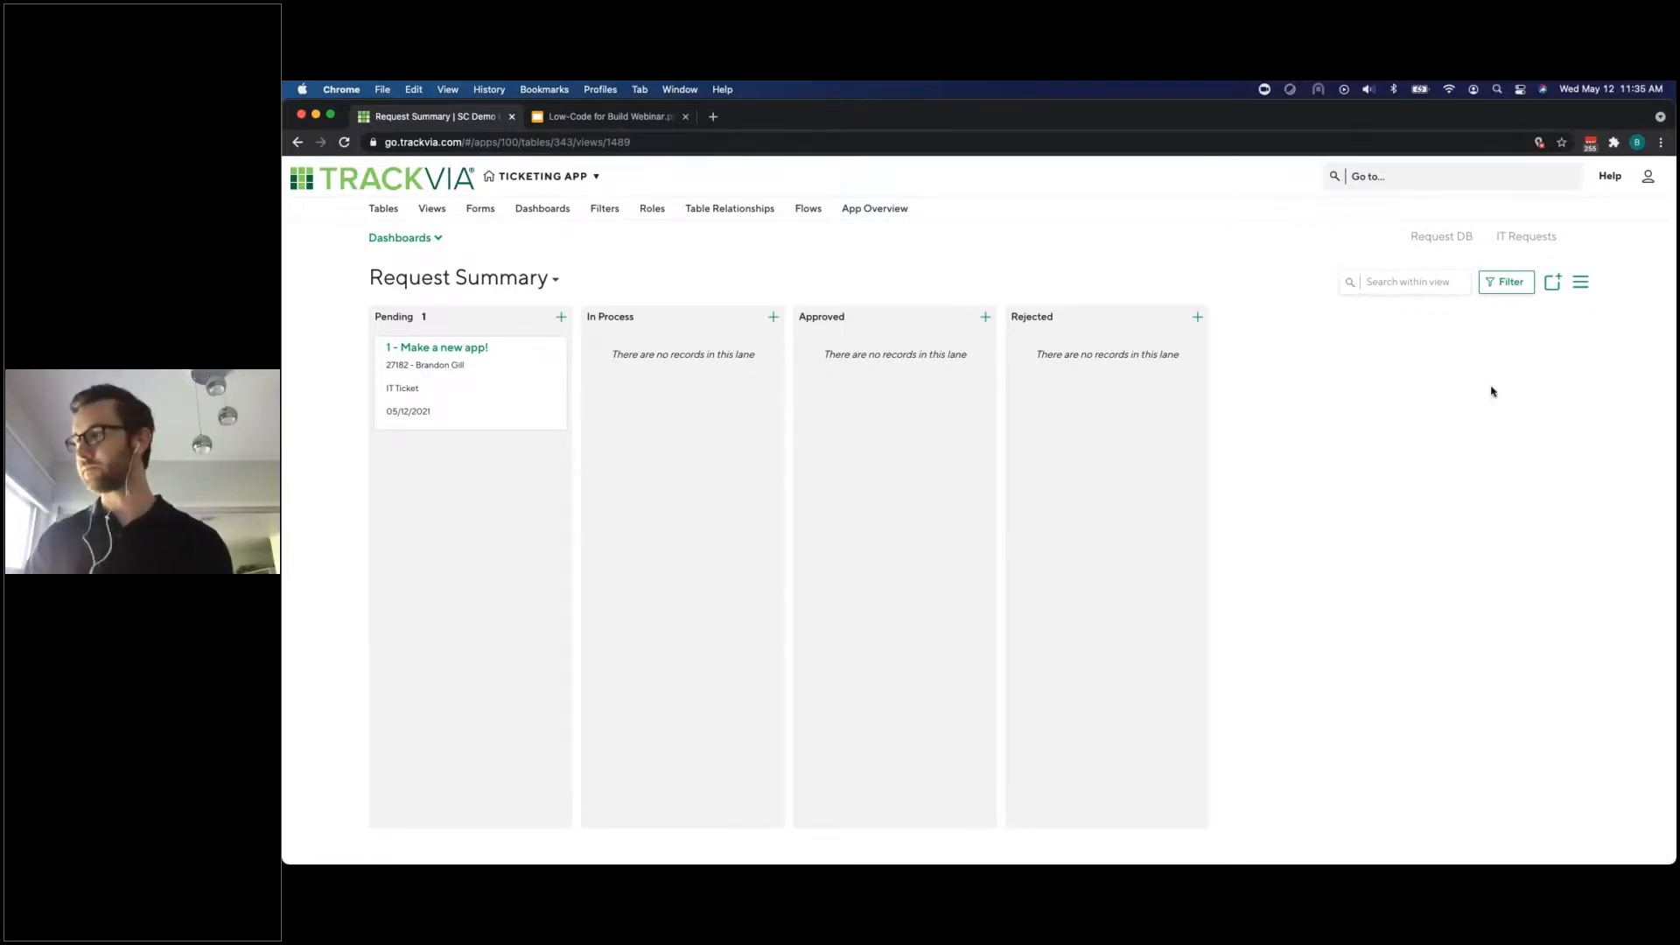
Add a conditional formatting rule to the Request Summary view that highlights the entire record with card color #B6D7A8
click(1589, 281)
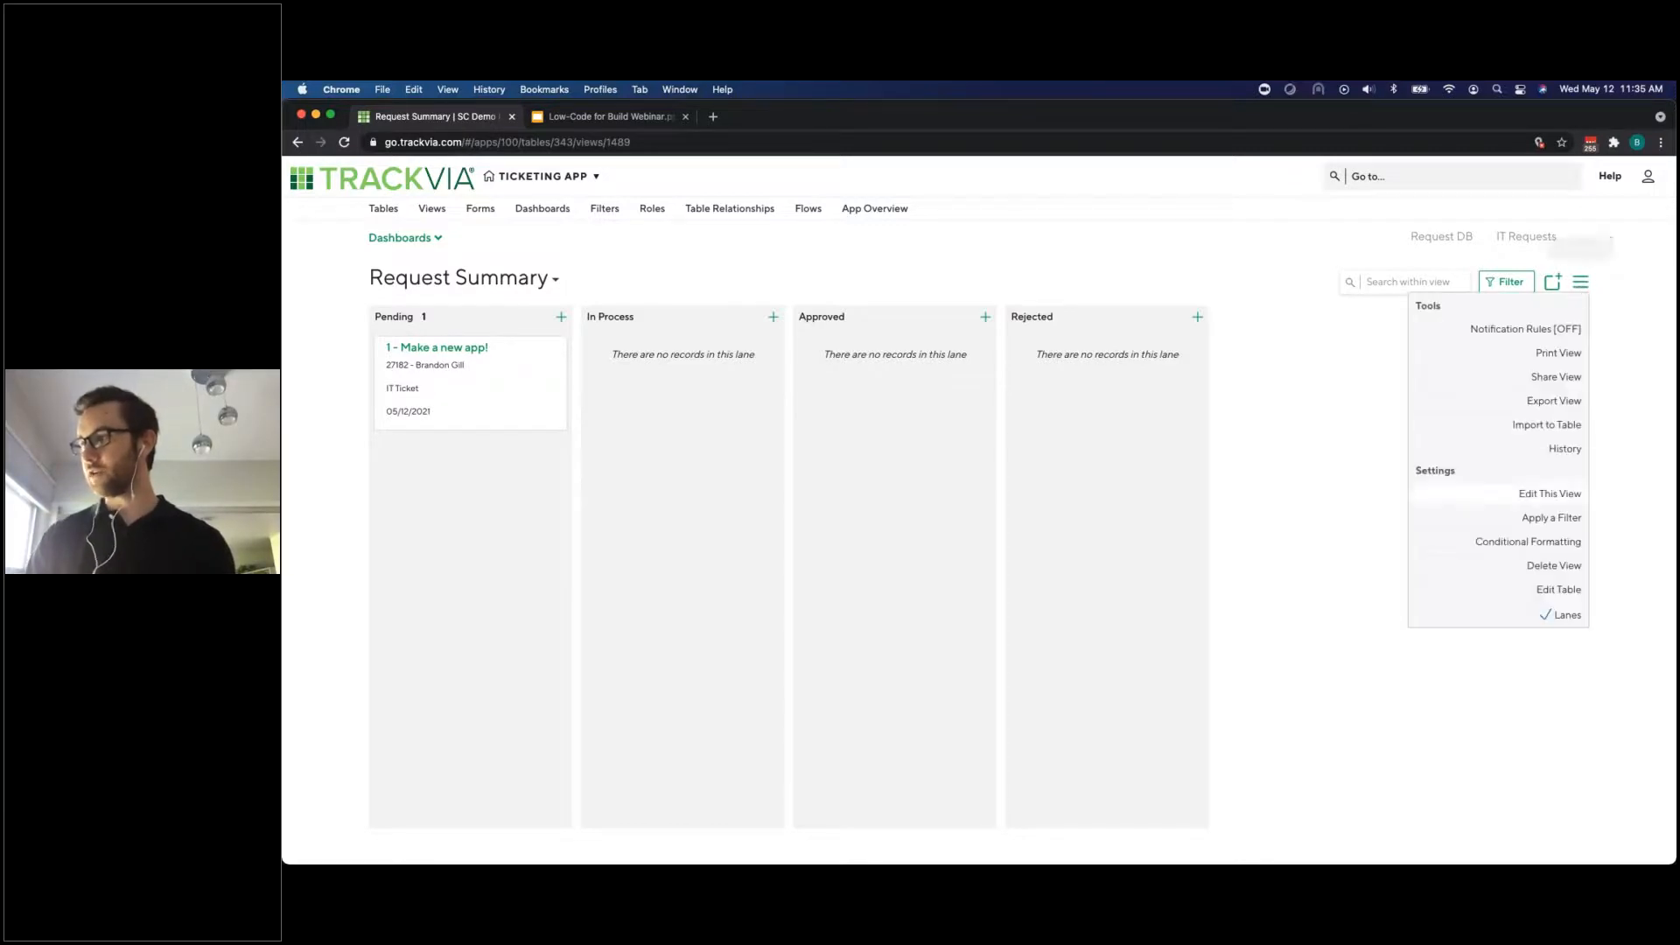
click(1564, 542)
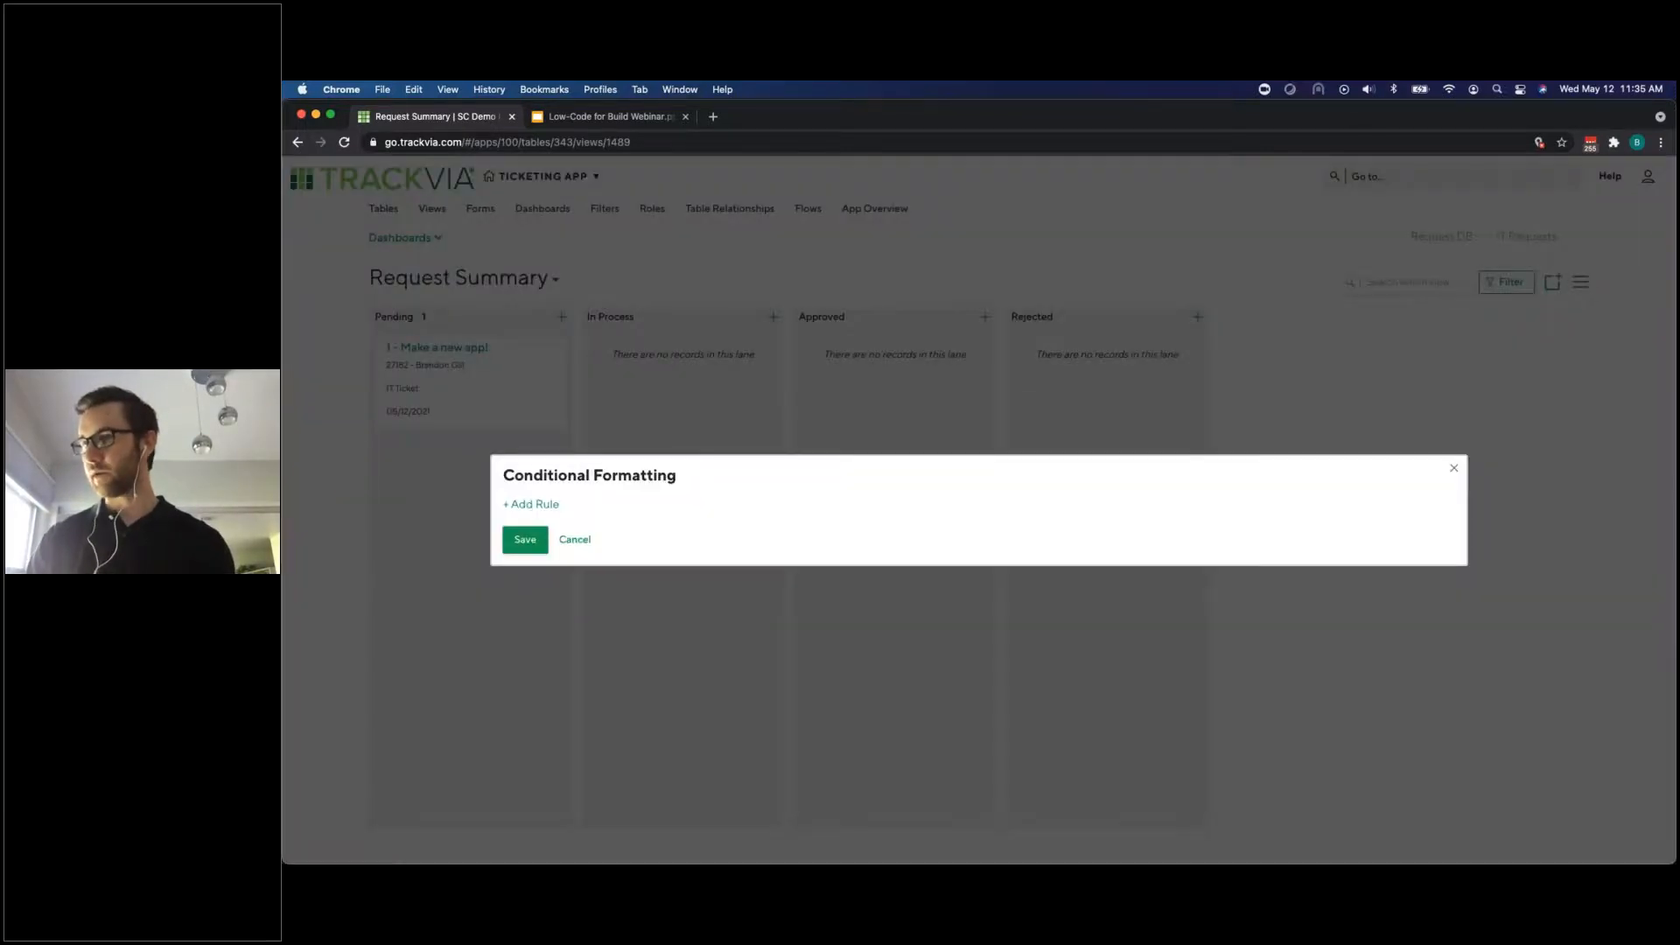
click(551, 506)
click(612, 465)
click(619, 495)
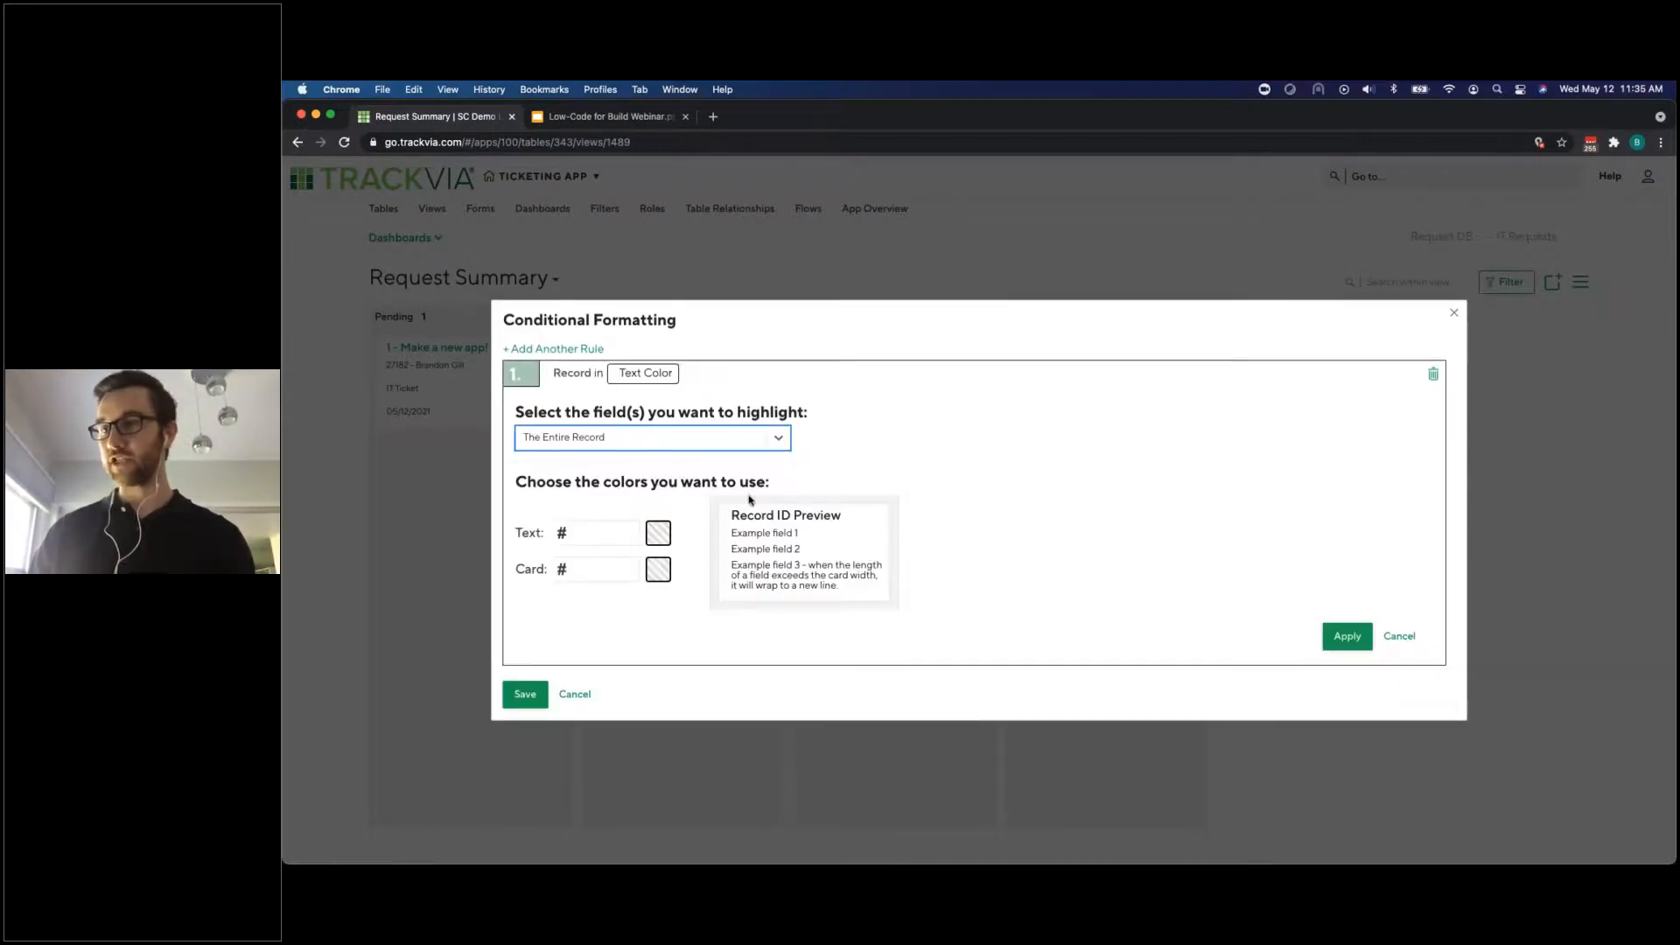
click(658, 570)
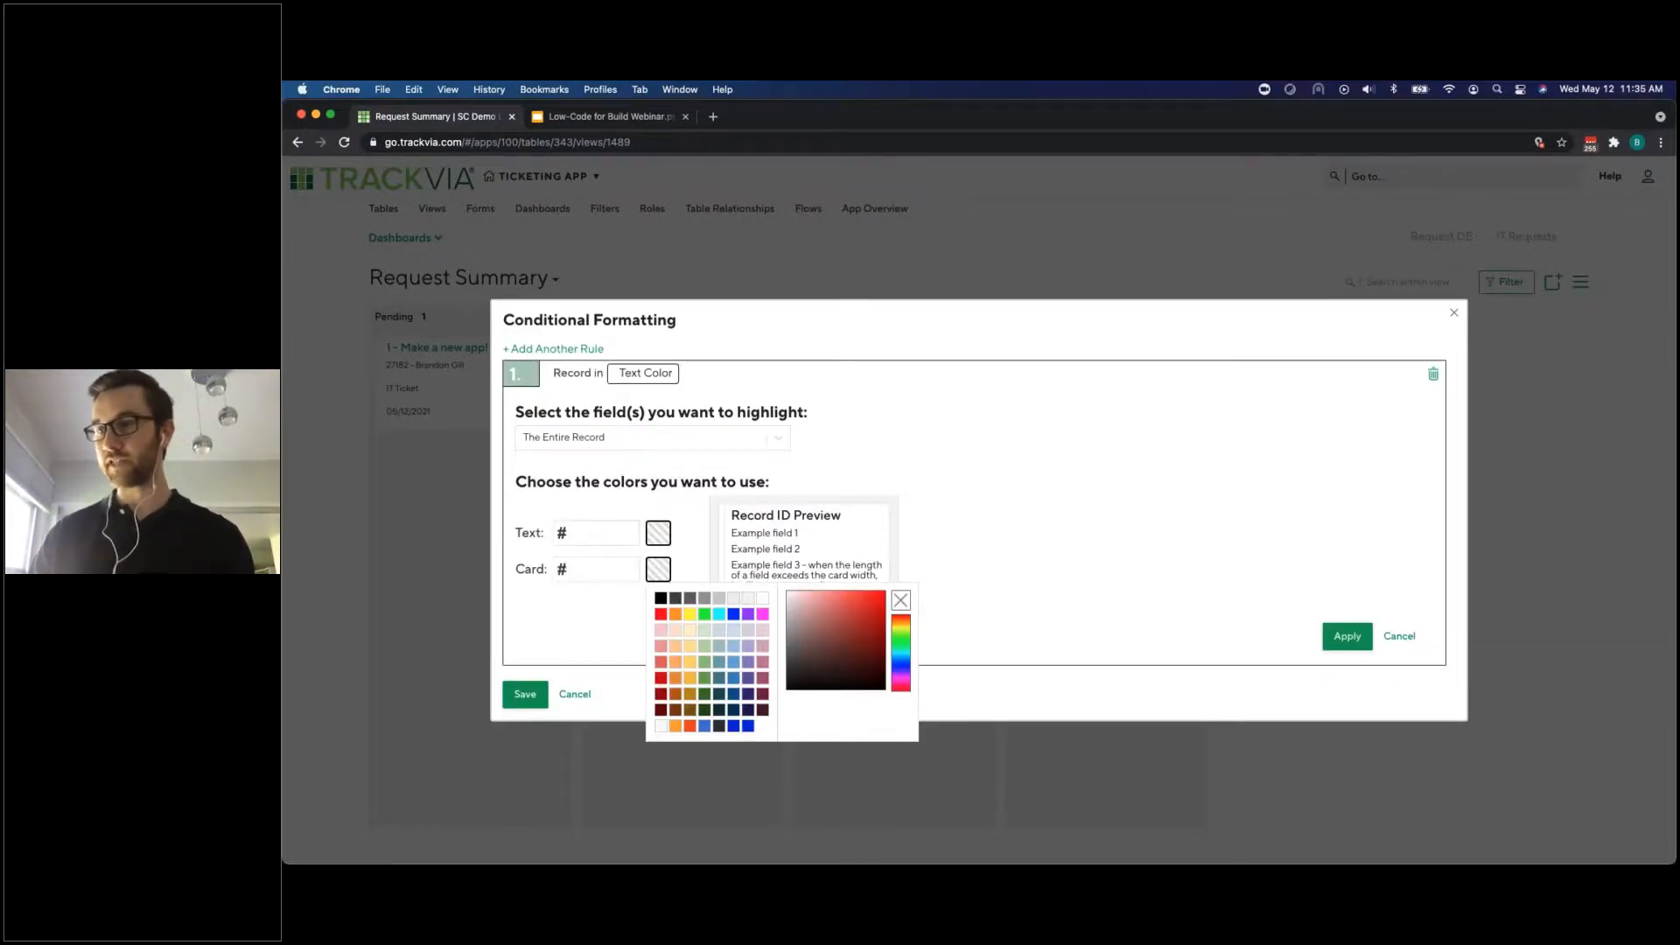
click(704, 646)
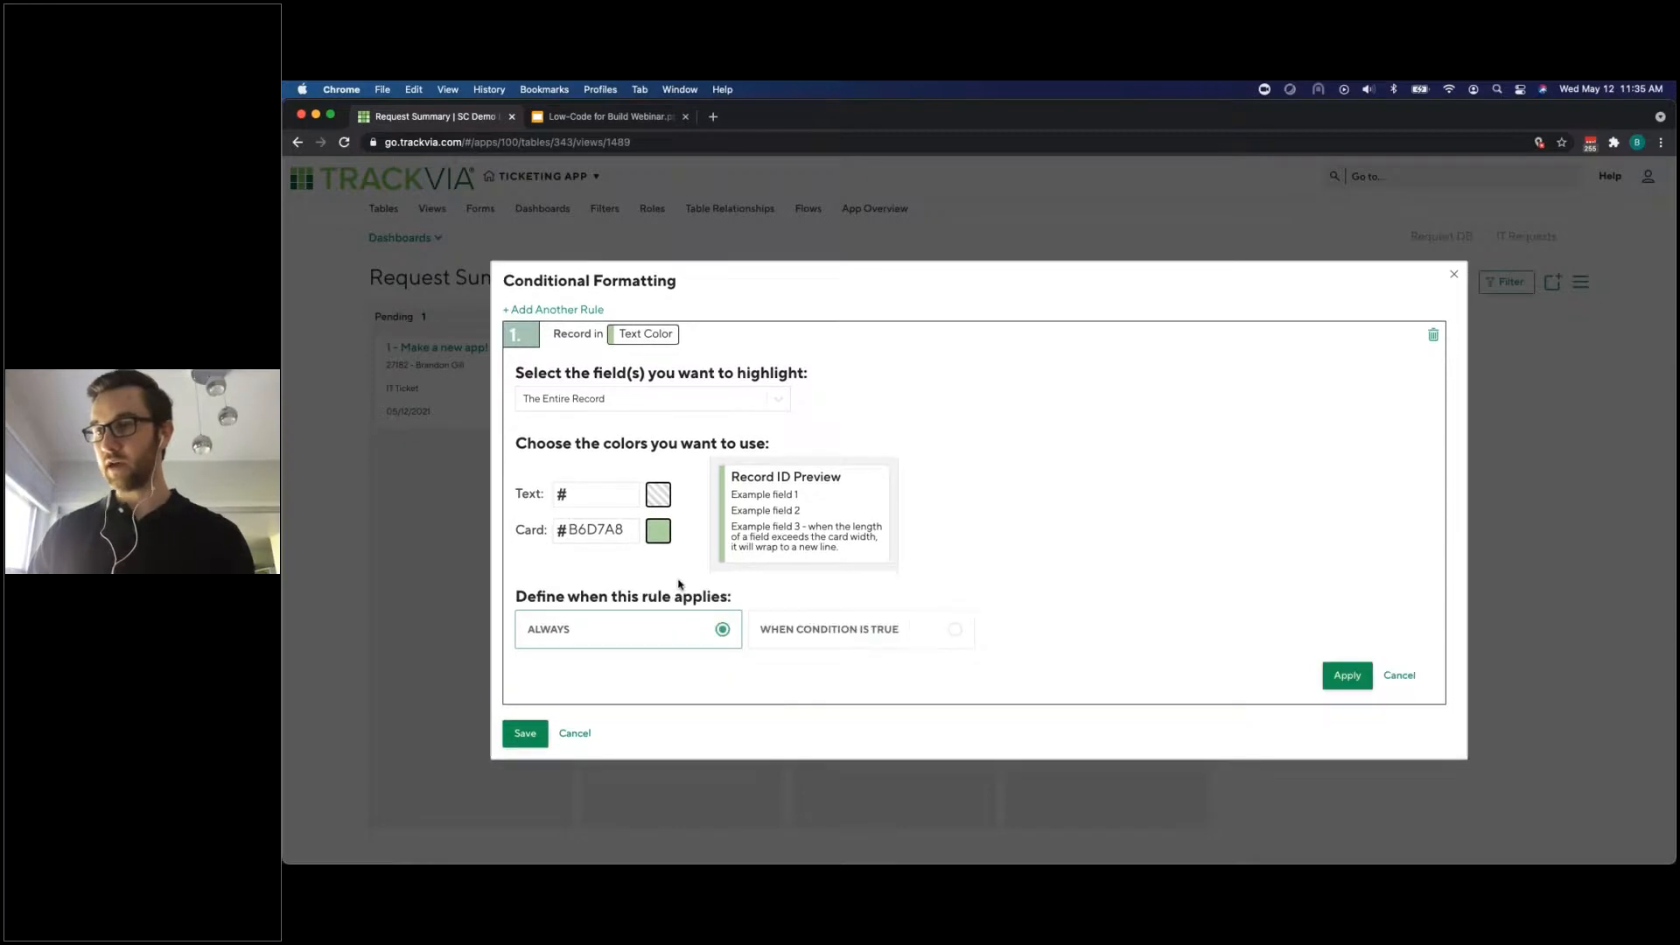
Make the highlight rule apply only when a condition is true, and choose Request Status as the condition field
click(817, 627)
click(659, 667)
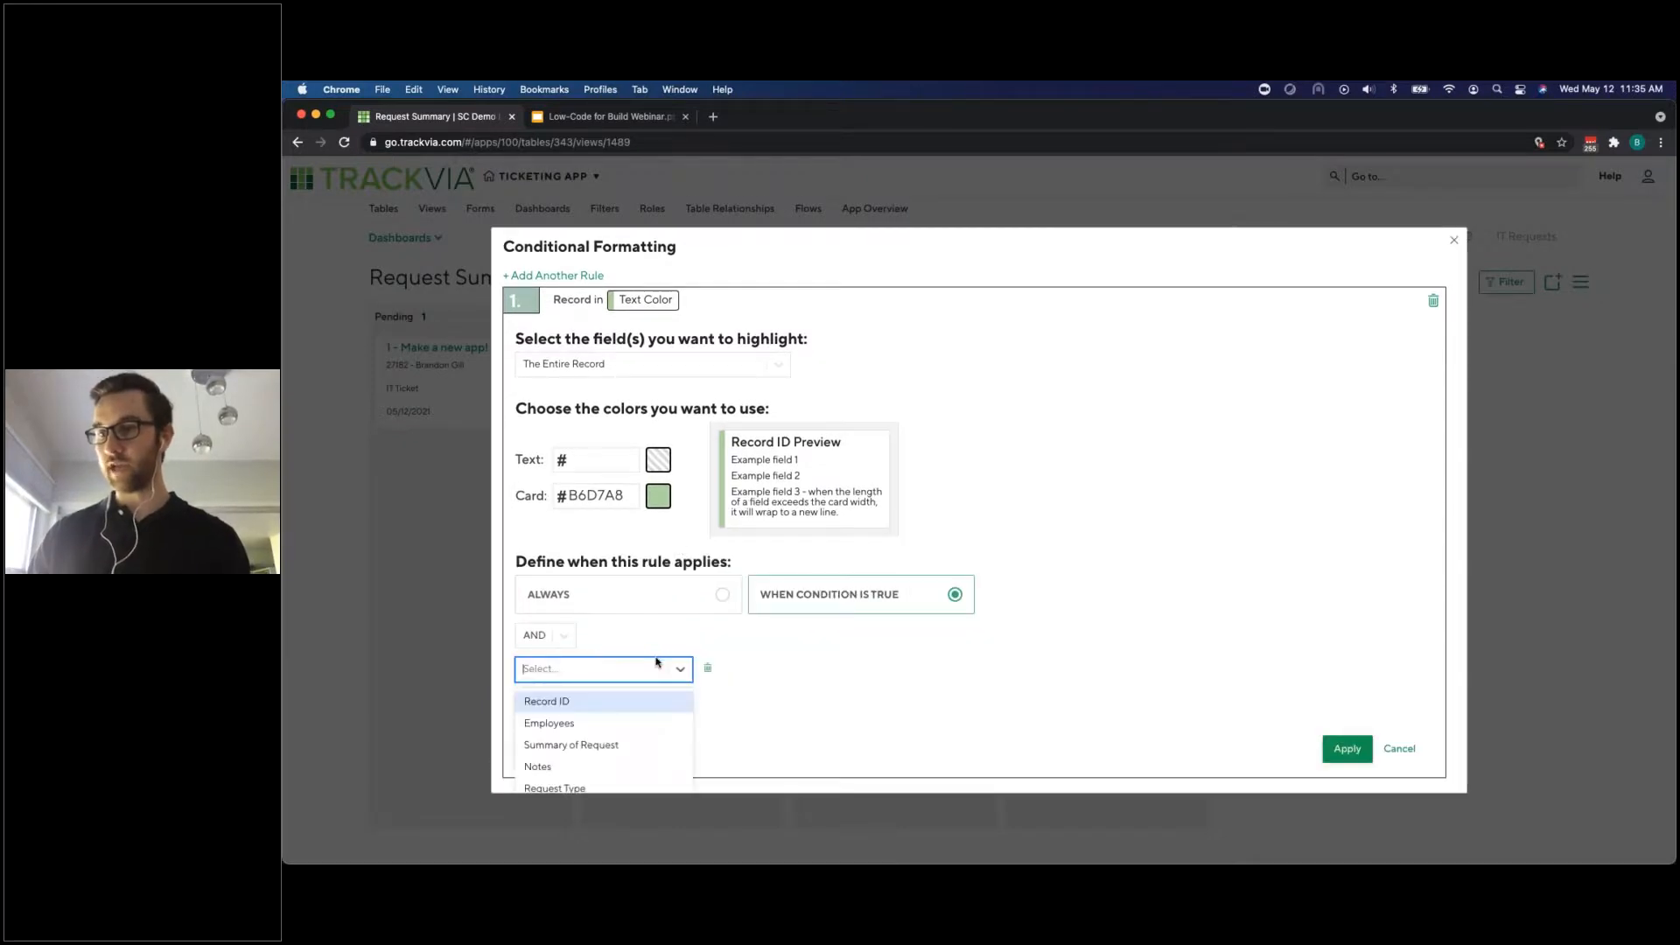
scroll(639, 758, down, 1)
click(638, 749)
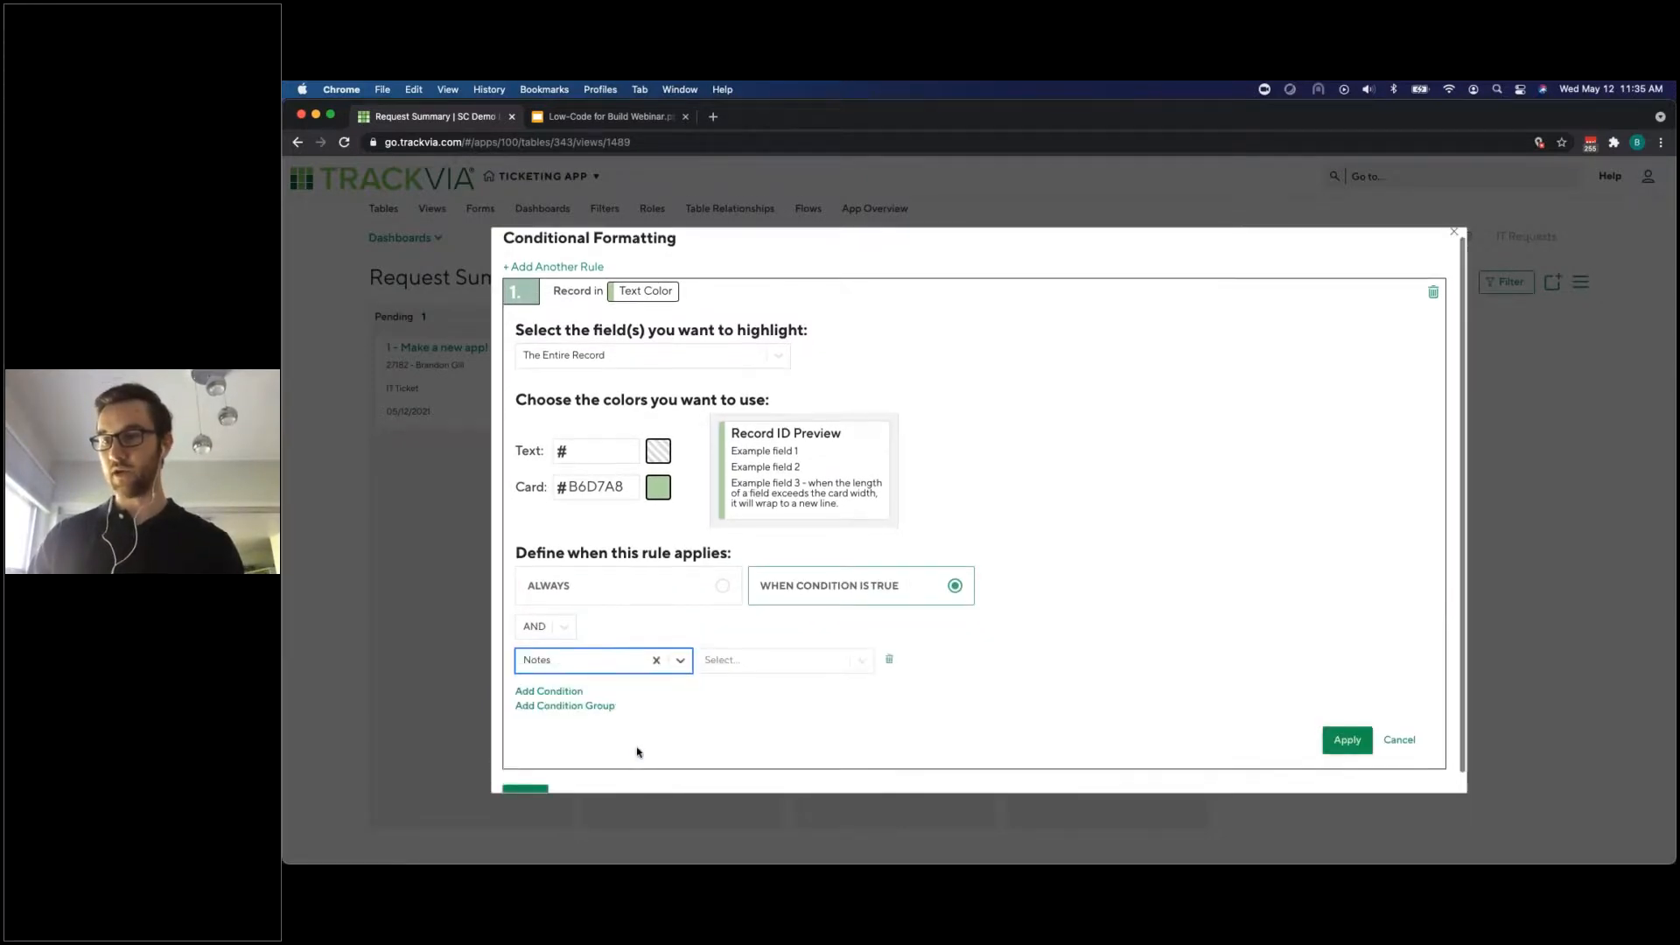
click(680, 659)
scroll(638, 750, down, 1)
click(676, 744)
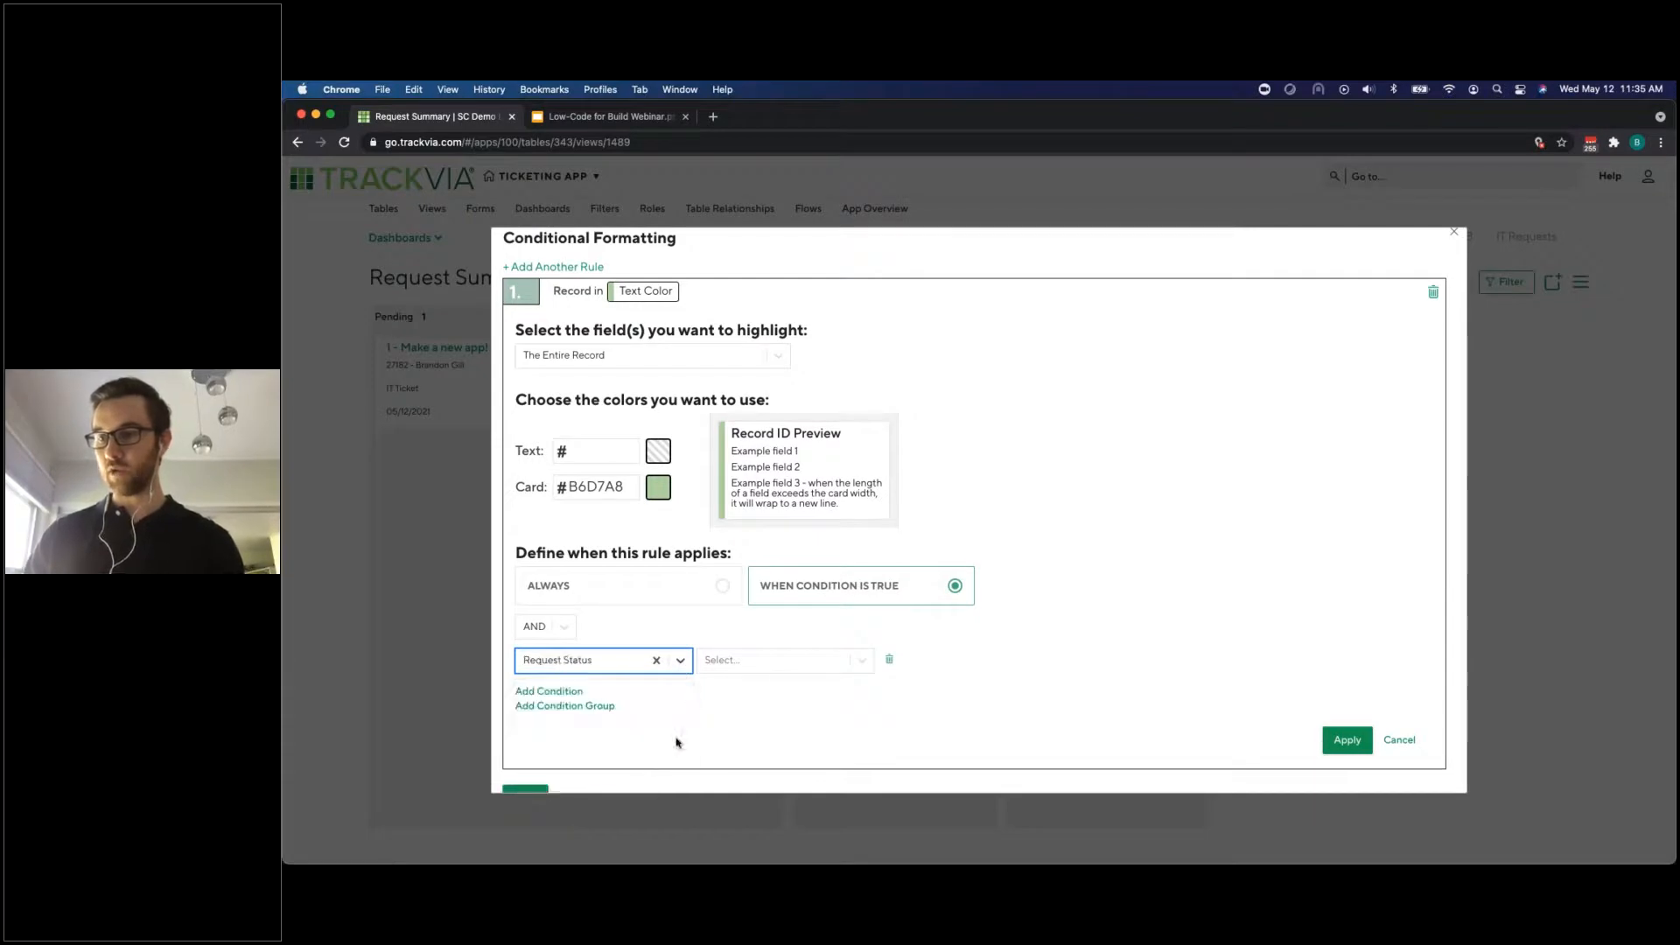
Set the condition to "has this option selected" Pending, apply the rule and save the conditional formatting
click(796, 666)
click(799, 691)
click(954, 672)
click(955, 691)
click(1347, 740)
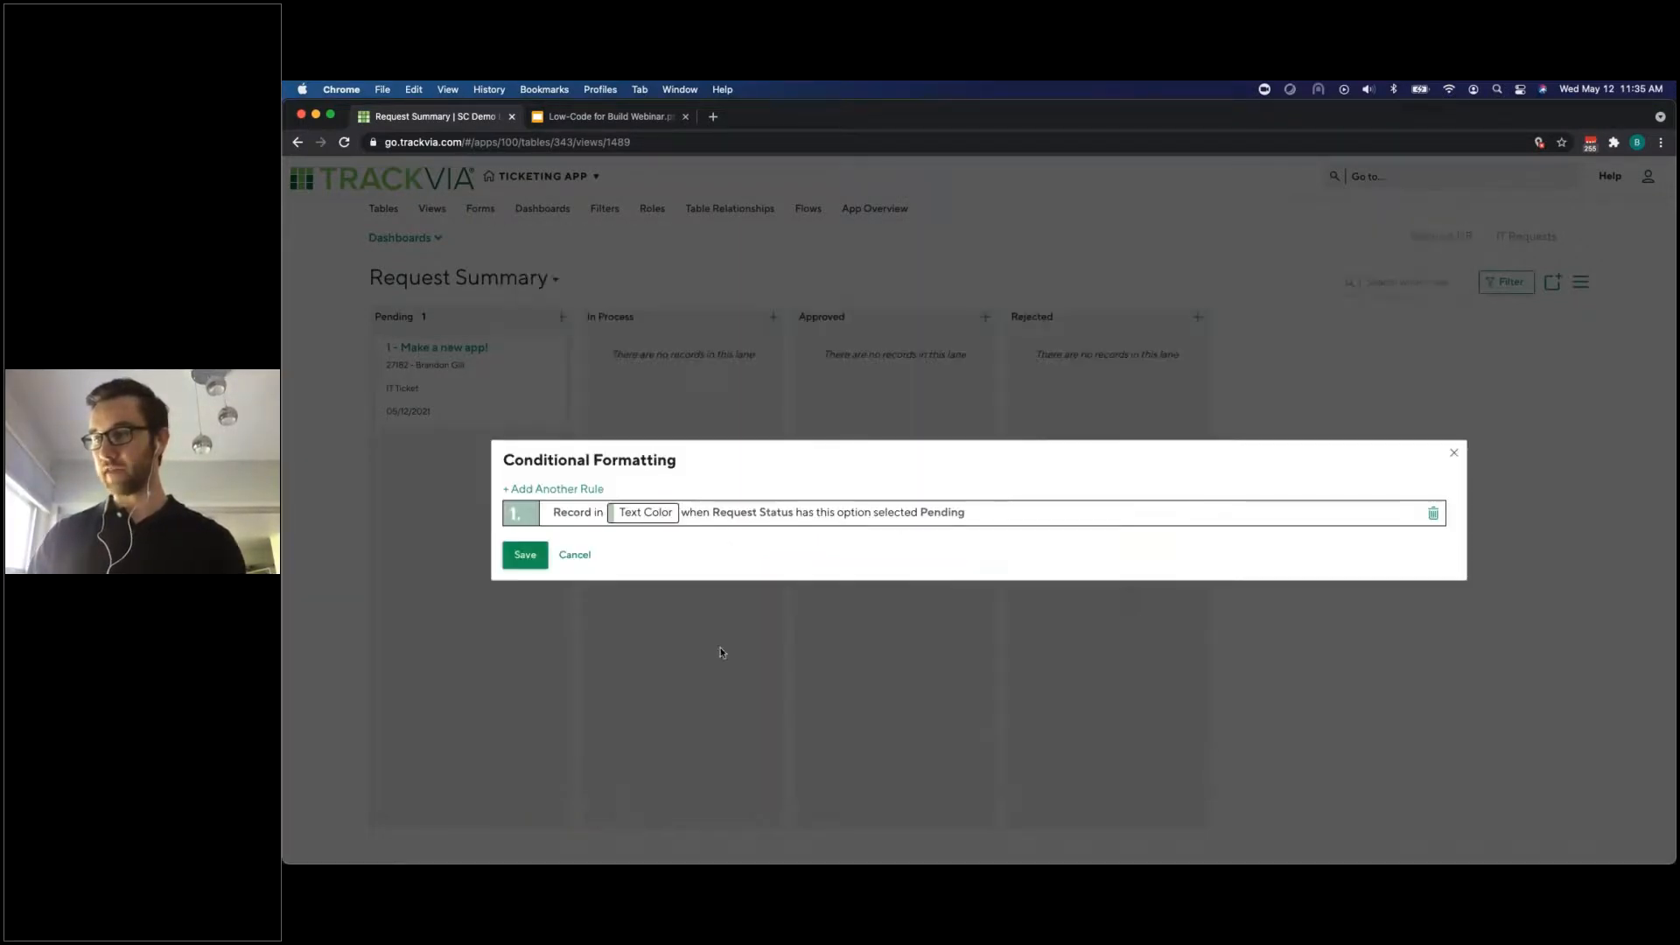
click(525, 554)
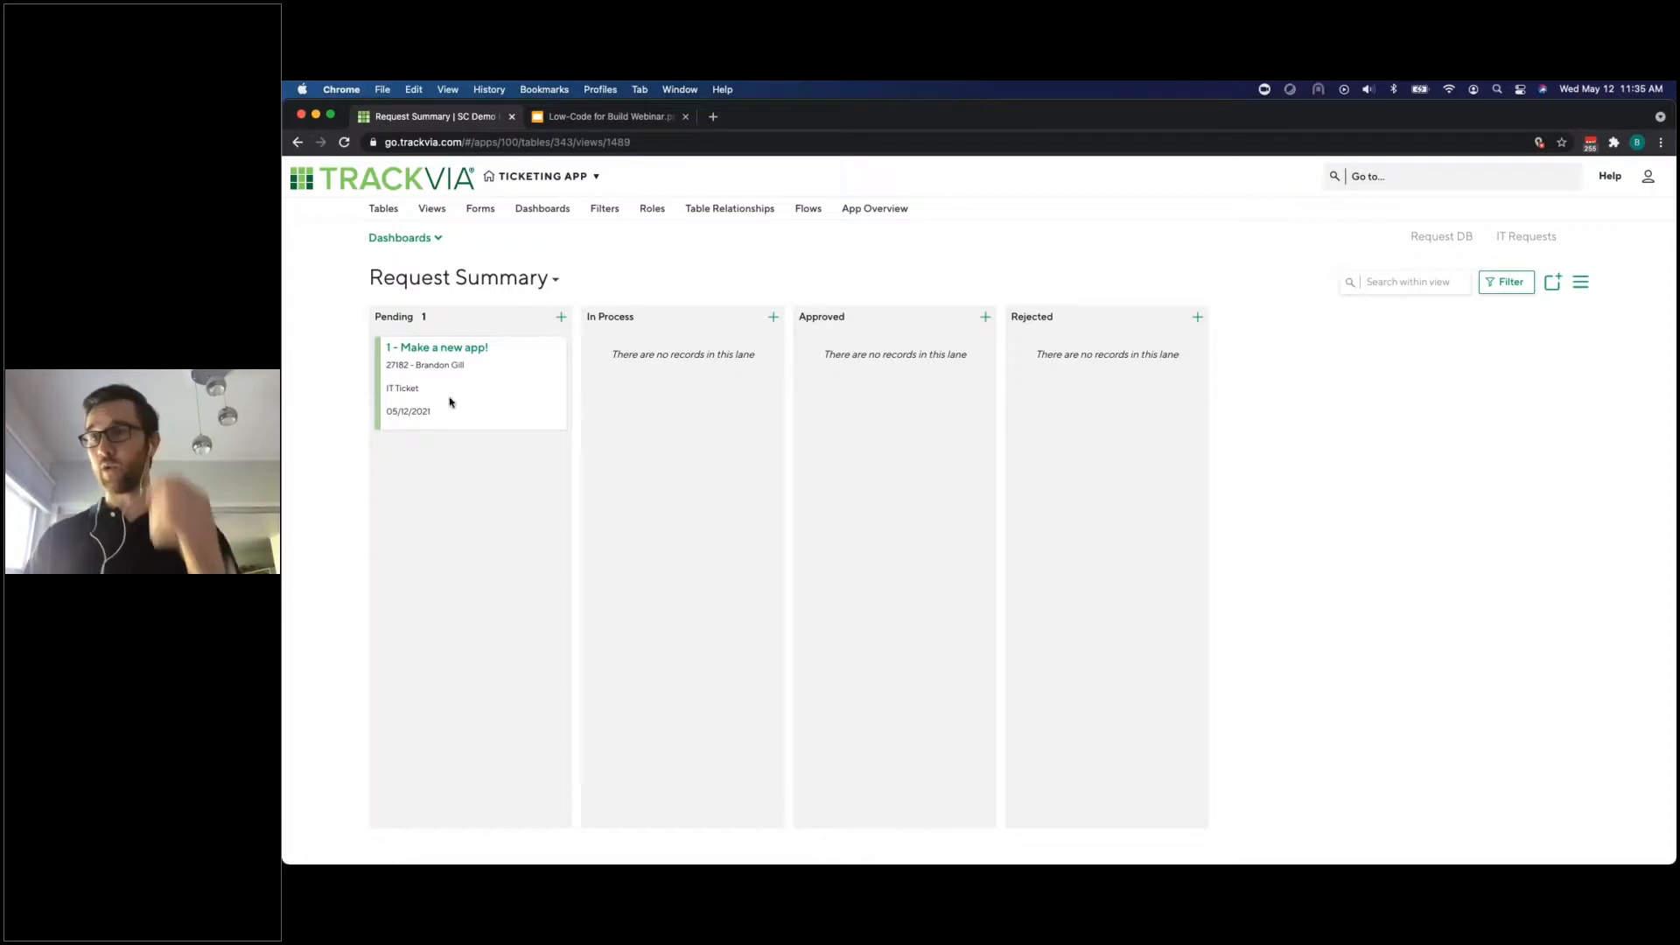
Add the Request Summary view to the Request DB dashboard and save the dashboard
click(542, 209)
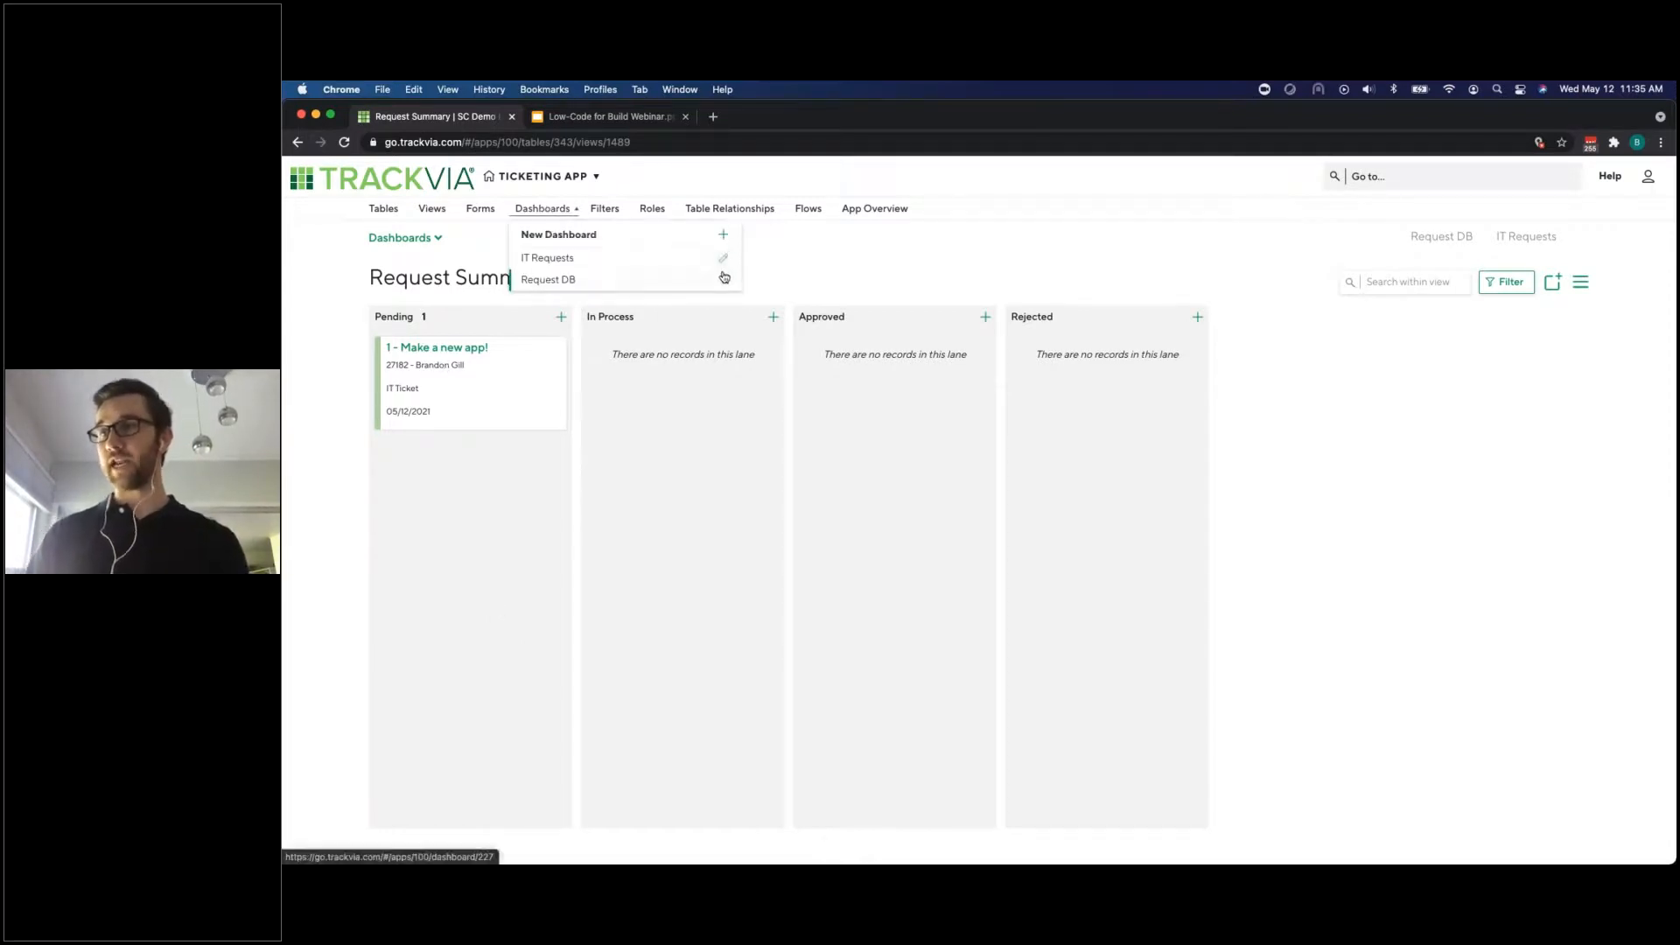
click(720, 278)
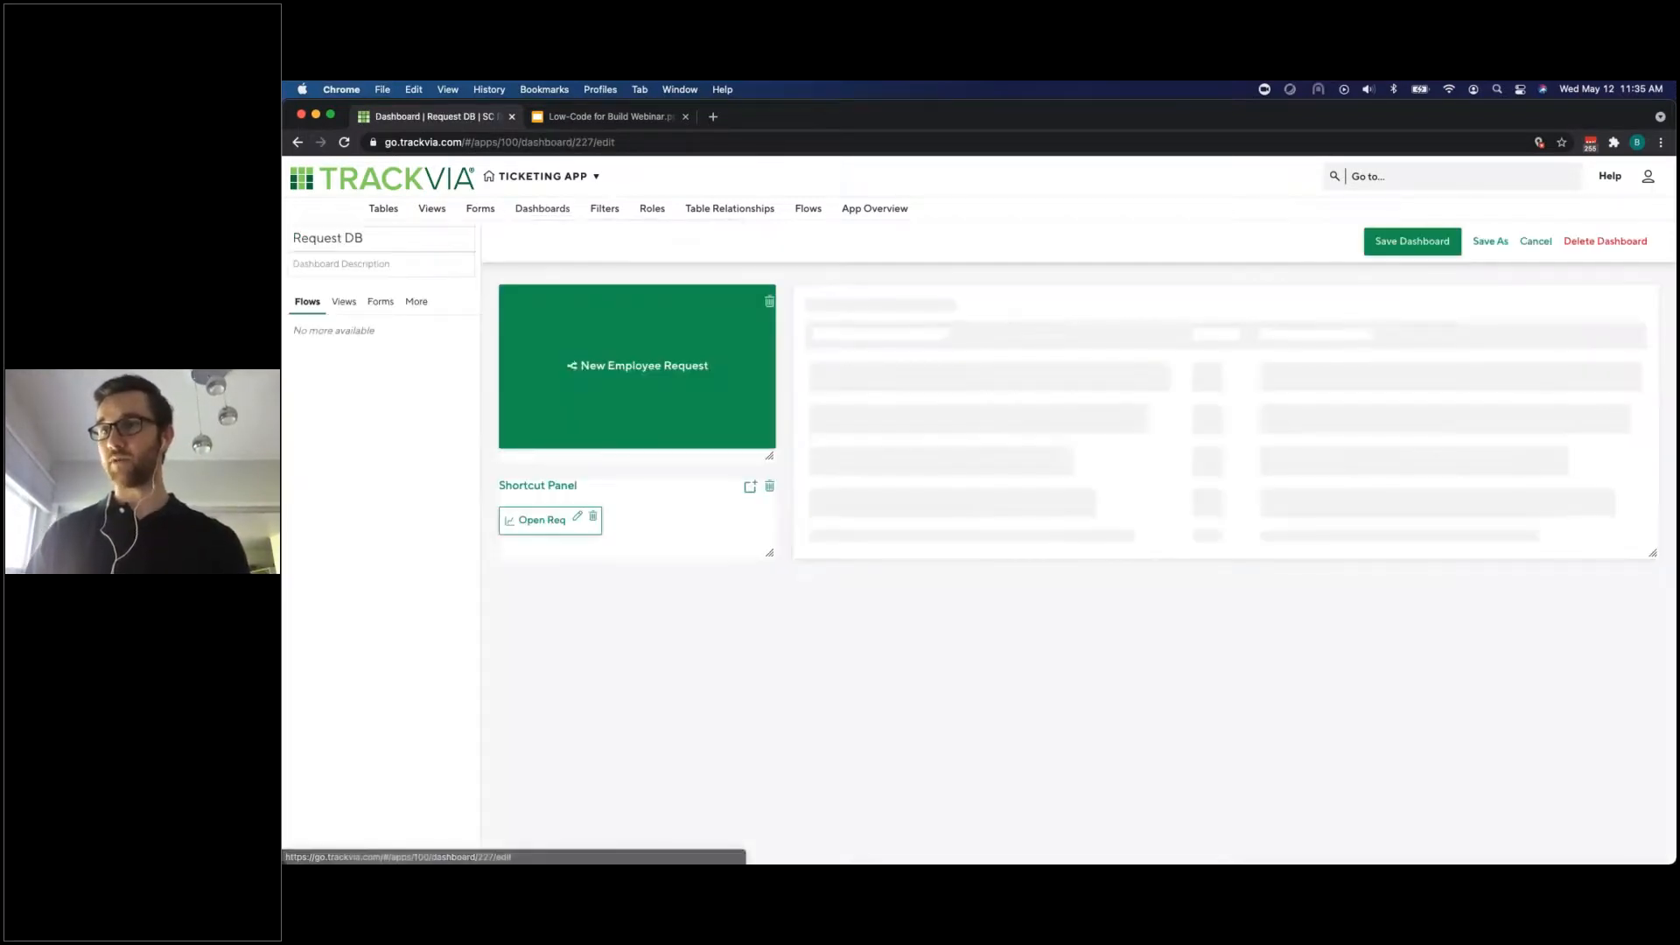
click(344, 303)
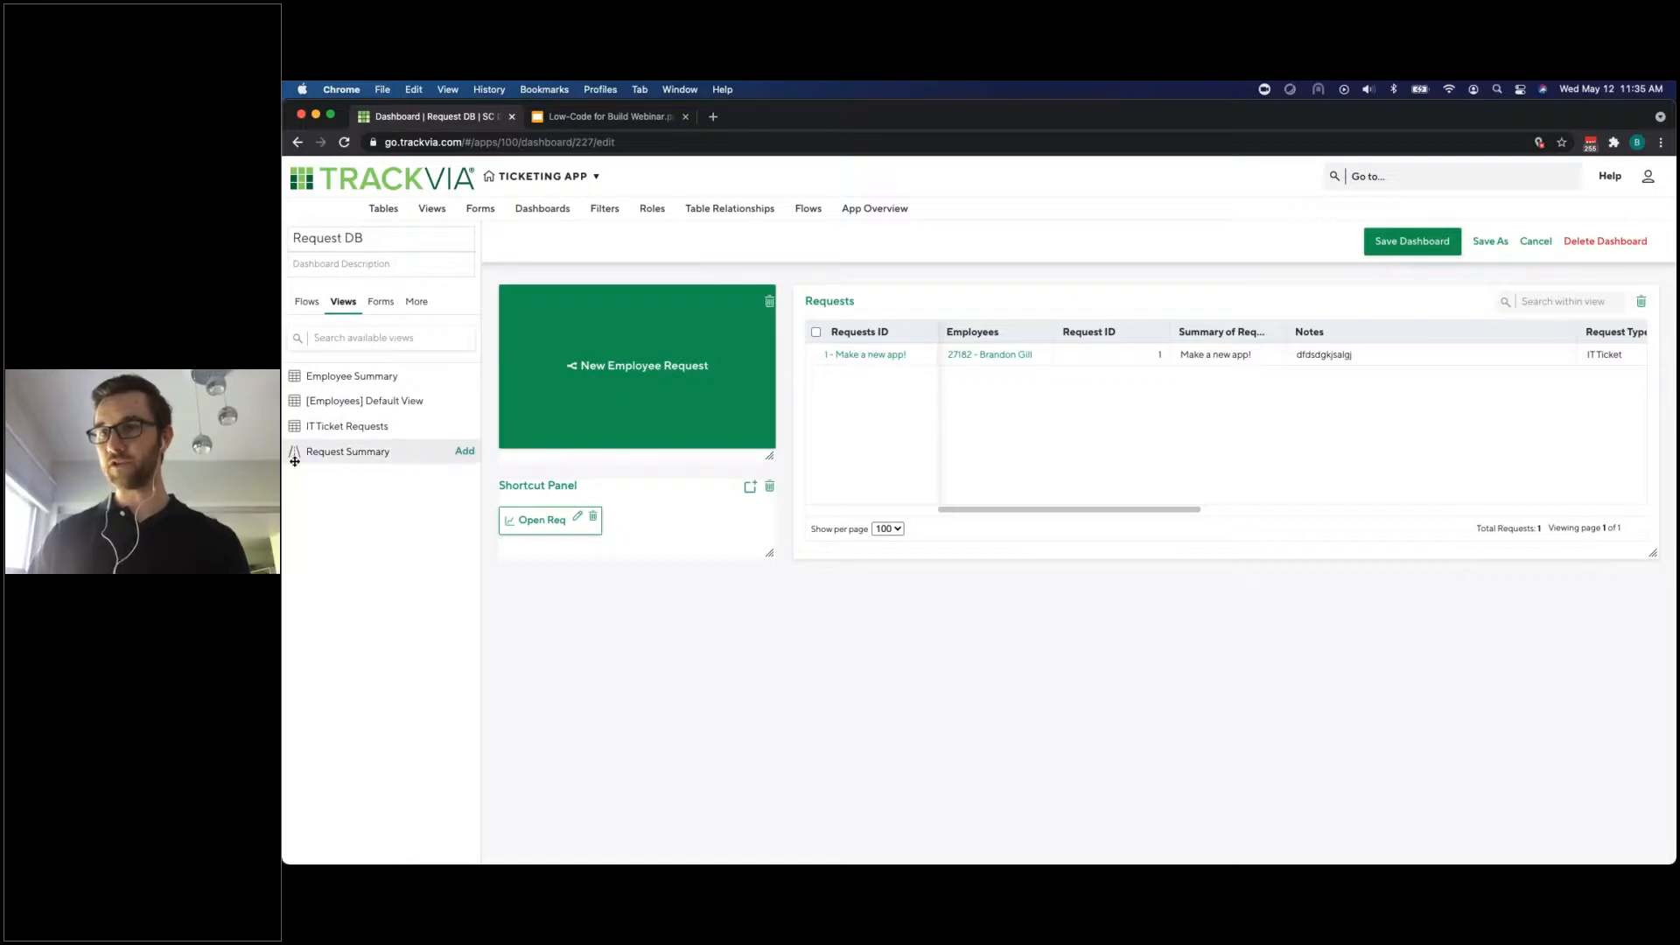
click(465, 452)
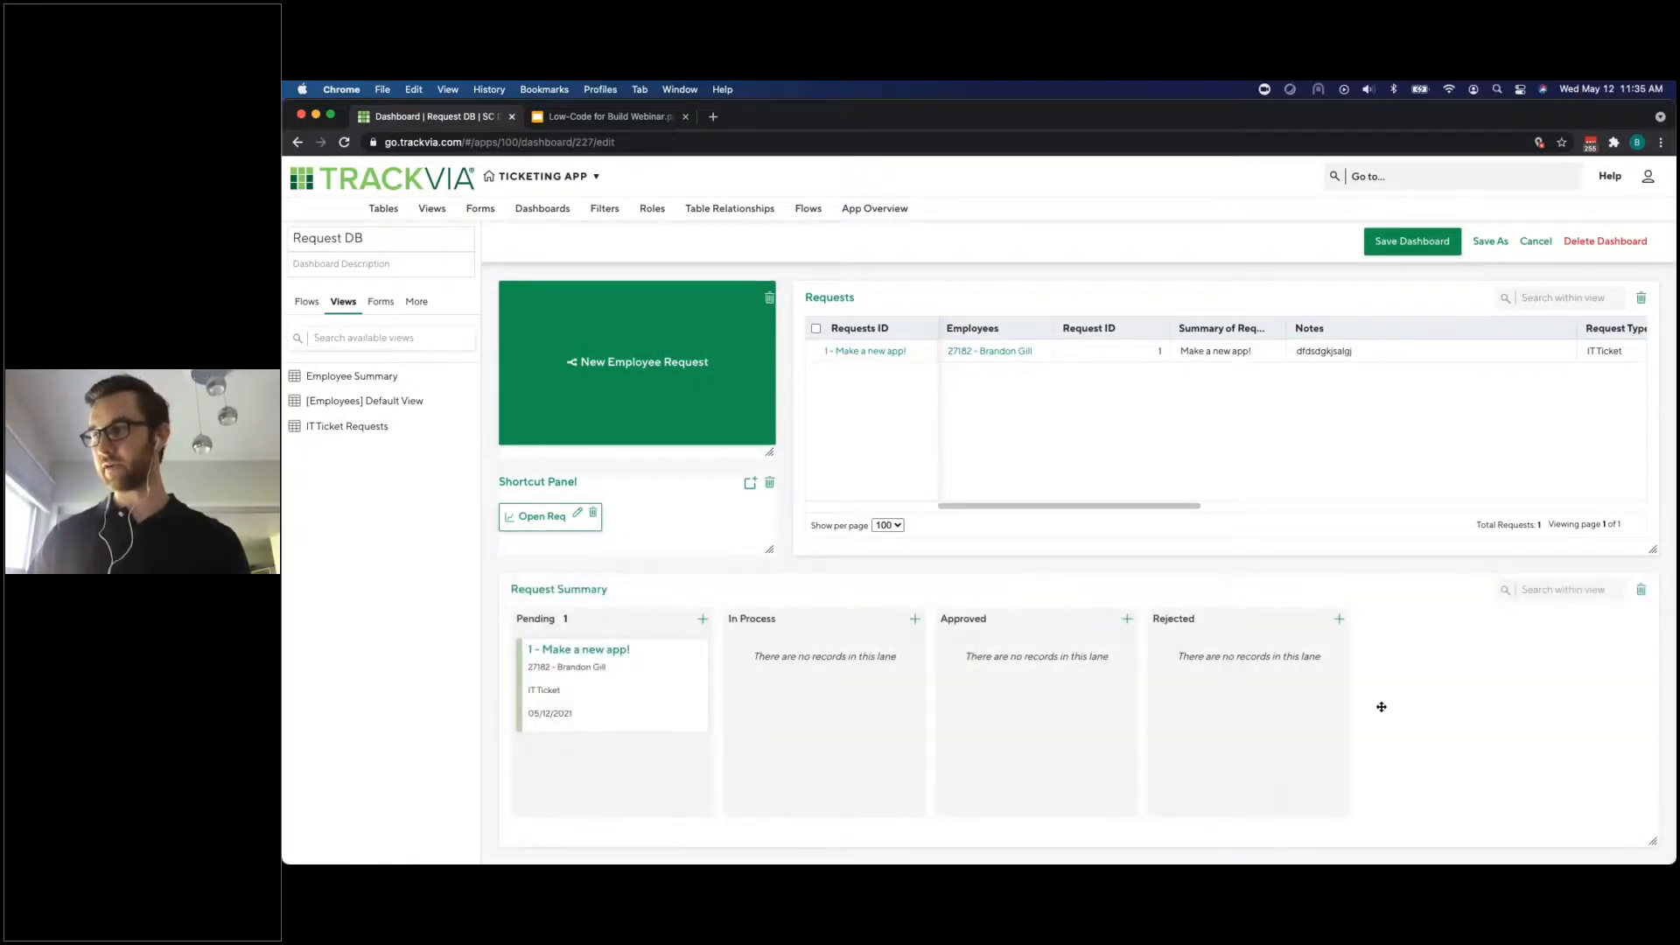
click(1411, 241)
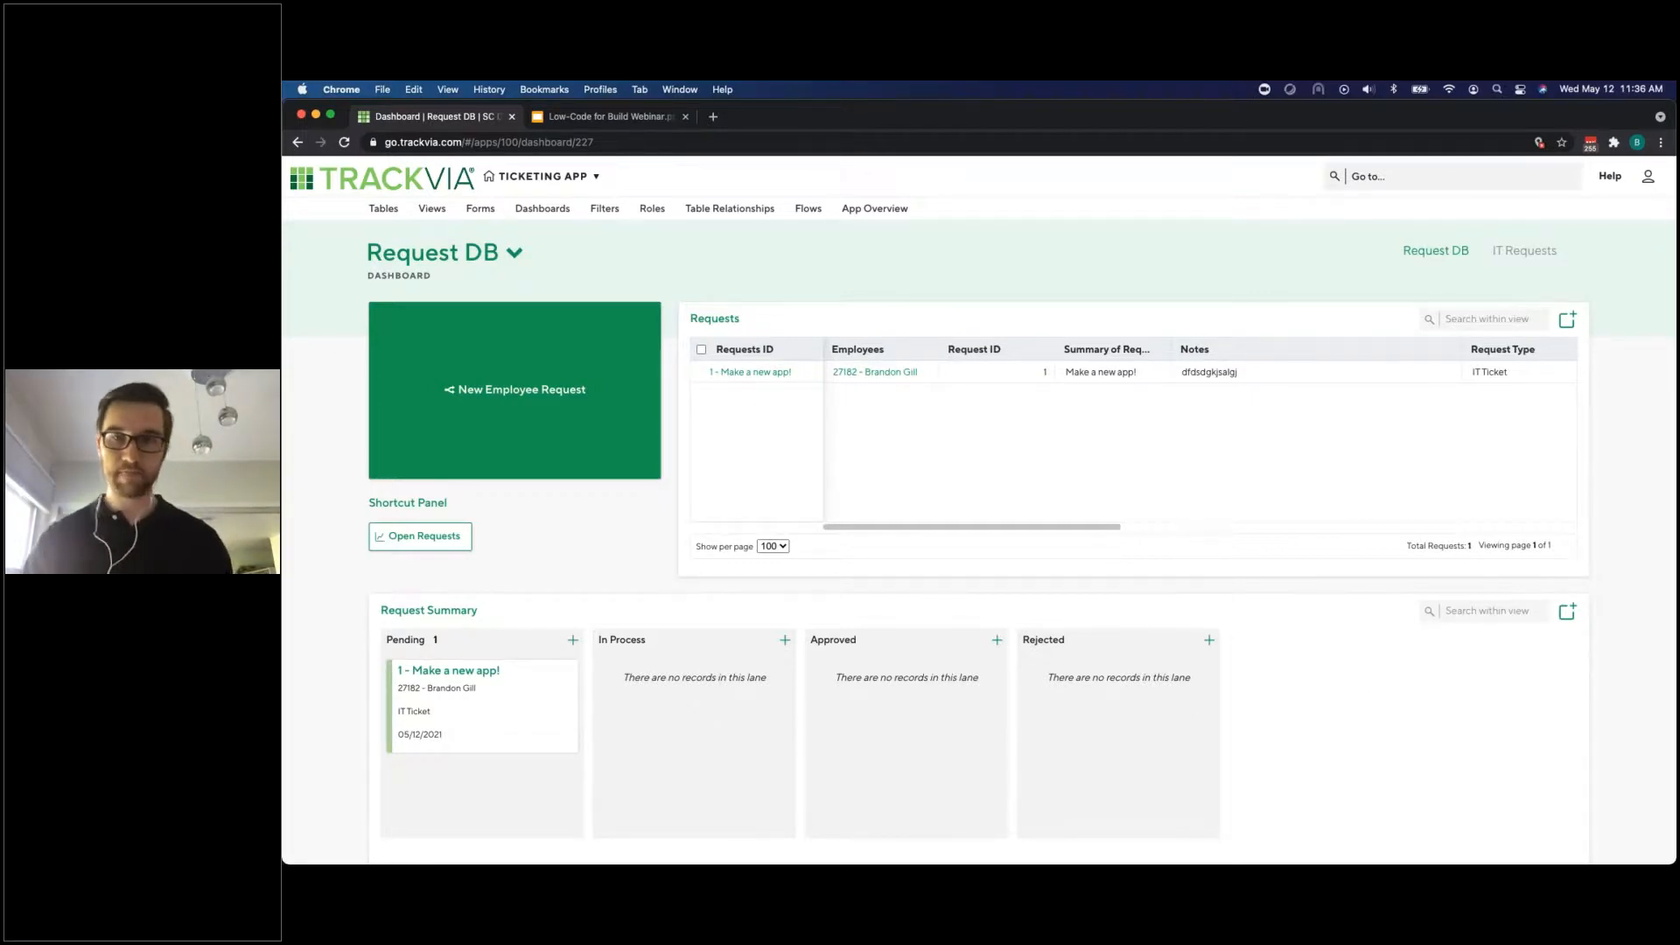
View the mobile version of the app in the QuickTime Player window and reload the Request DB dashboard in Chrome
drag(615, 169, 989, 178)
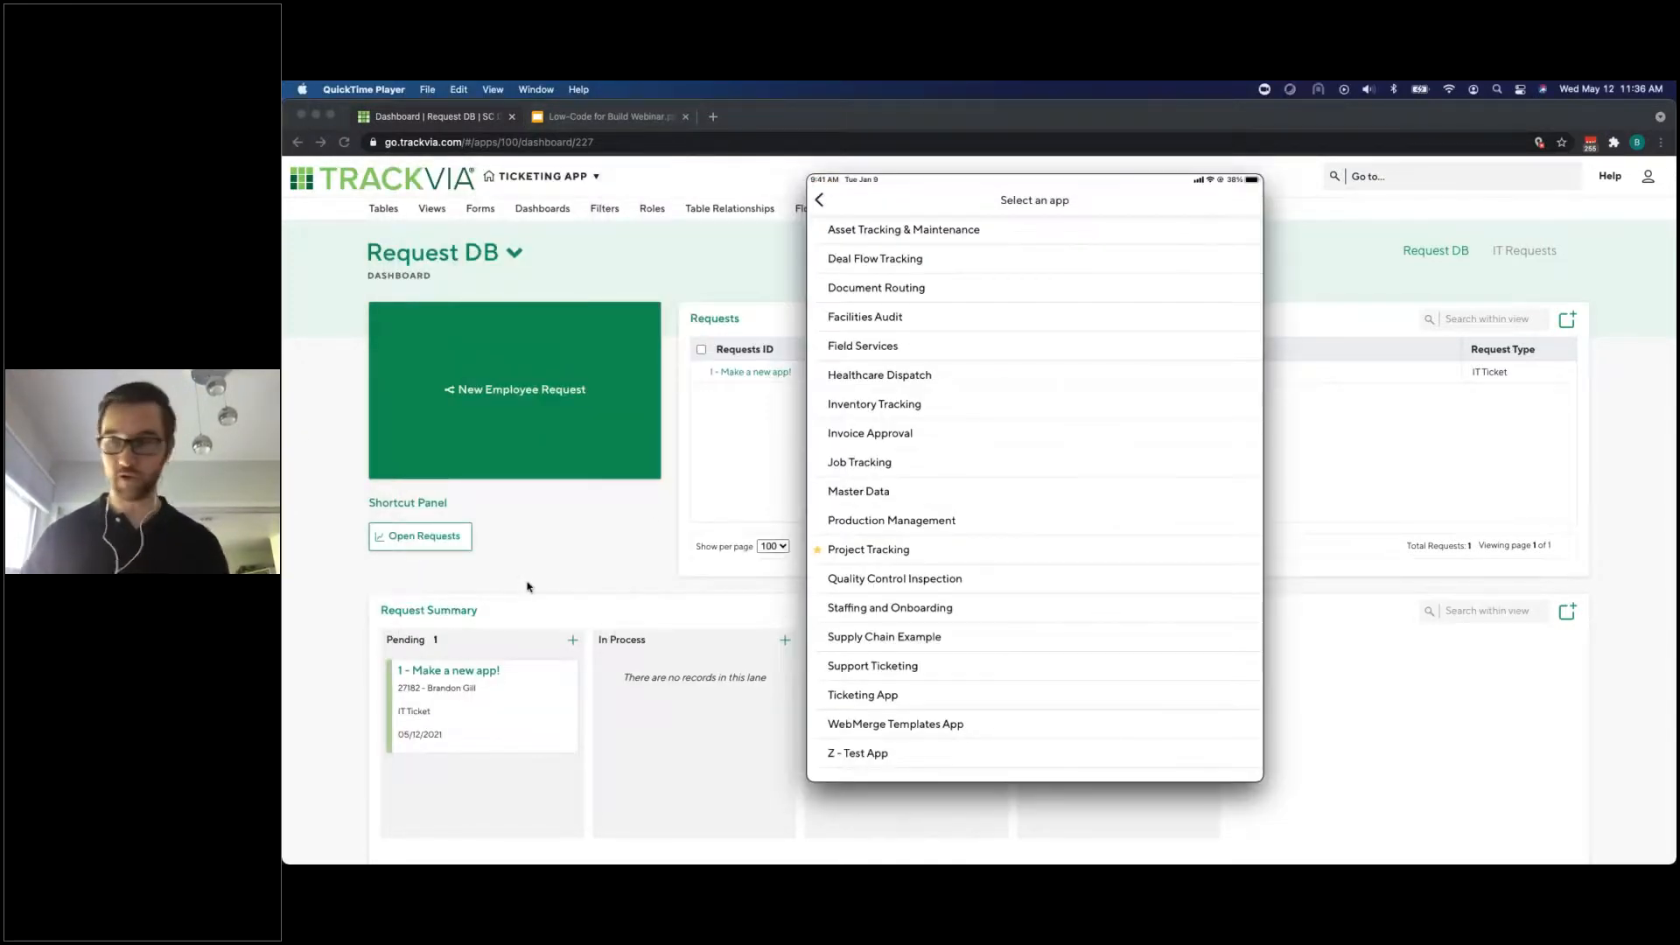
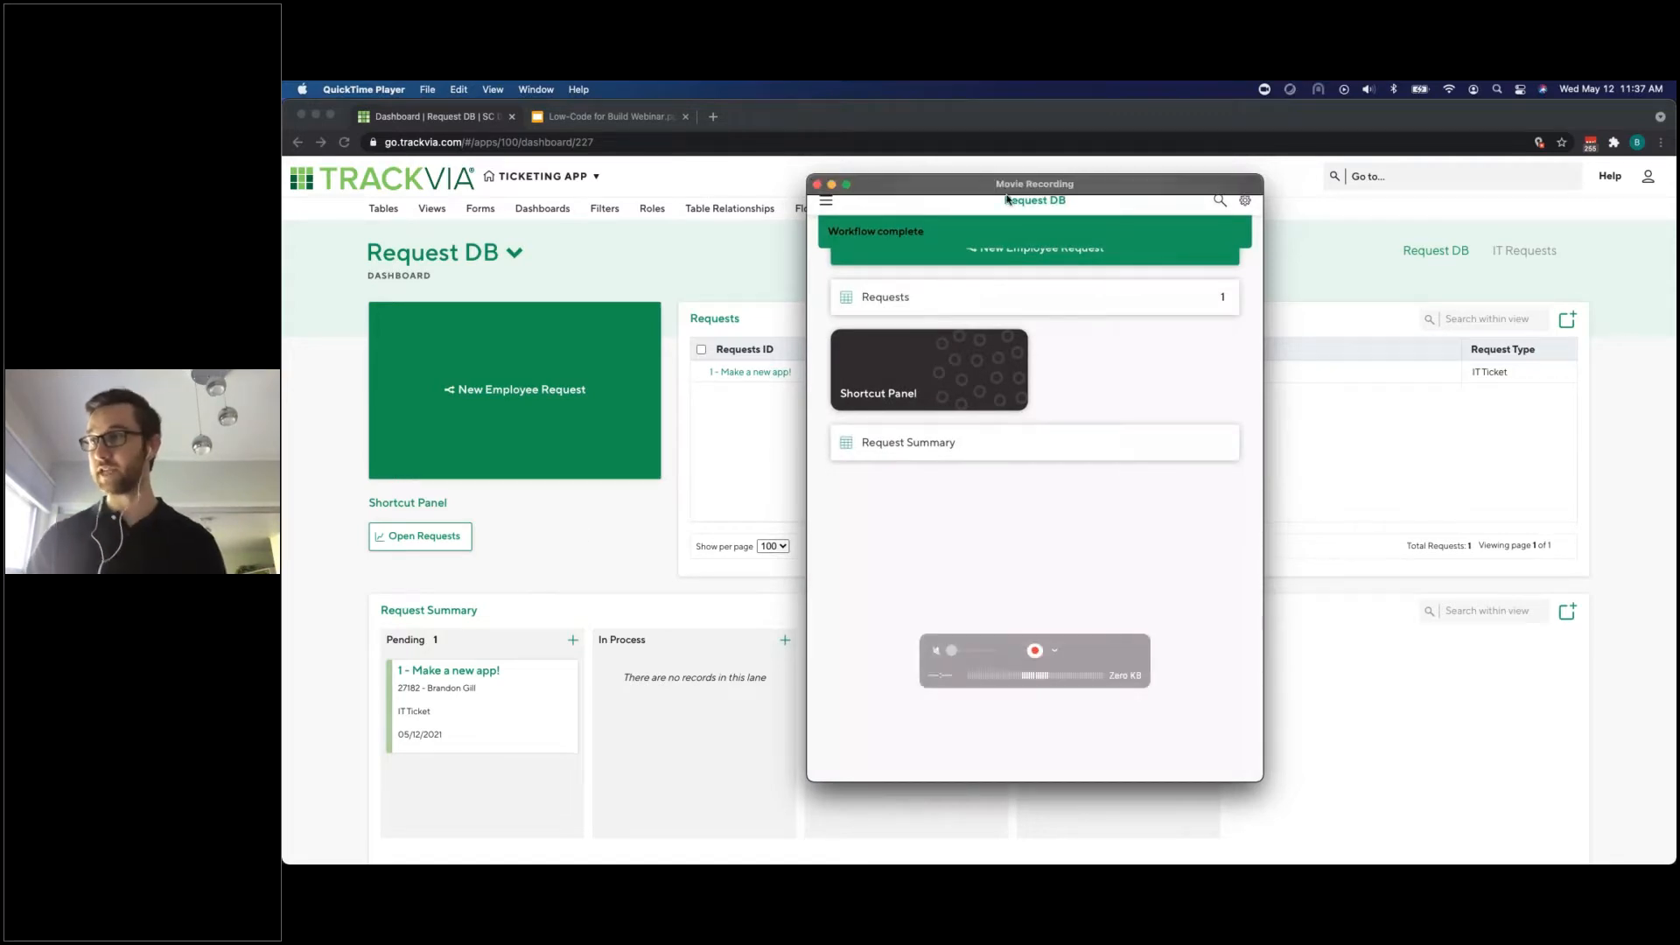
drag(880, 210, 0, 214)
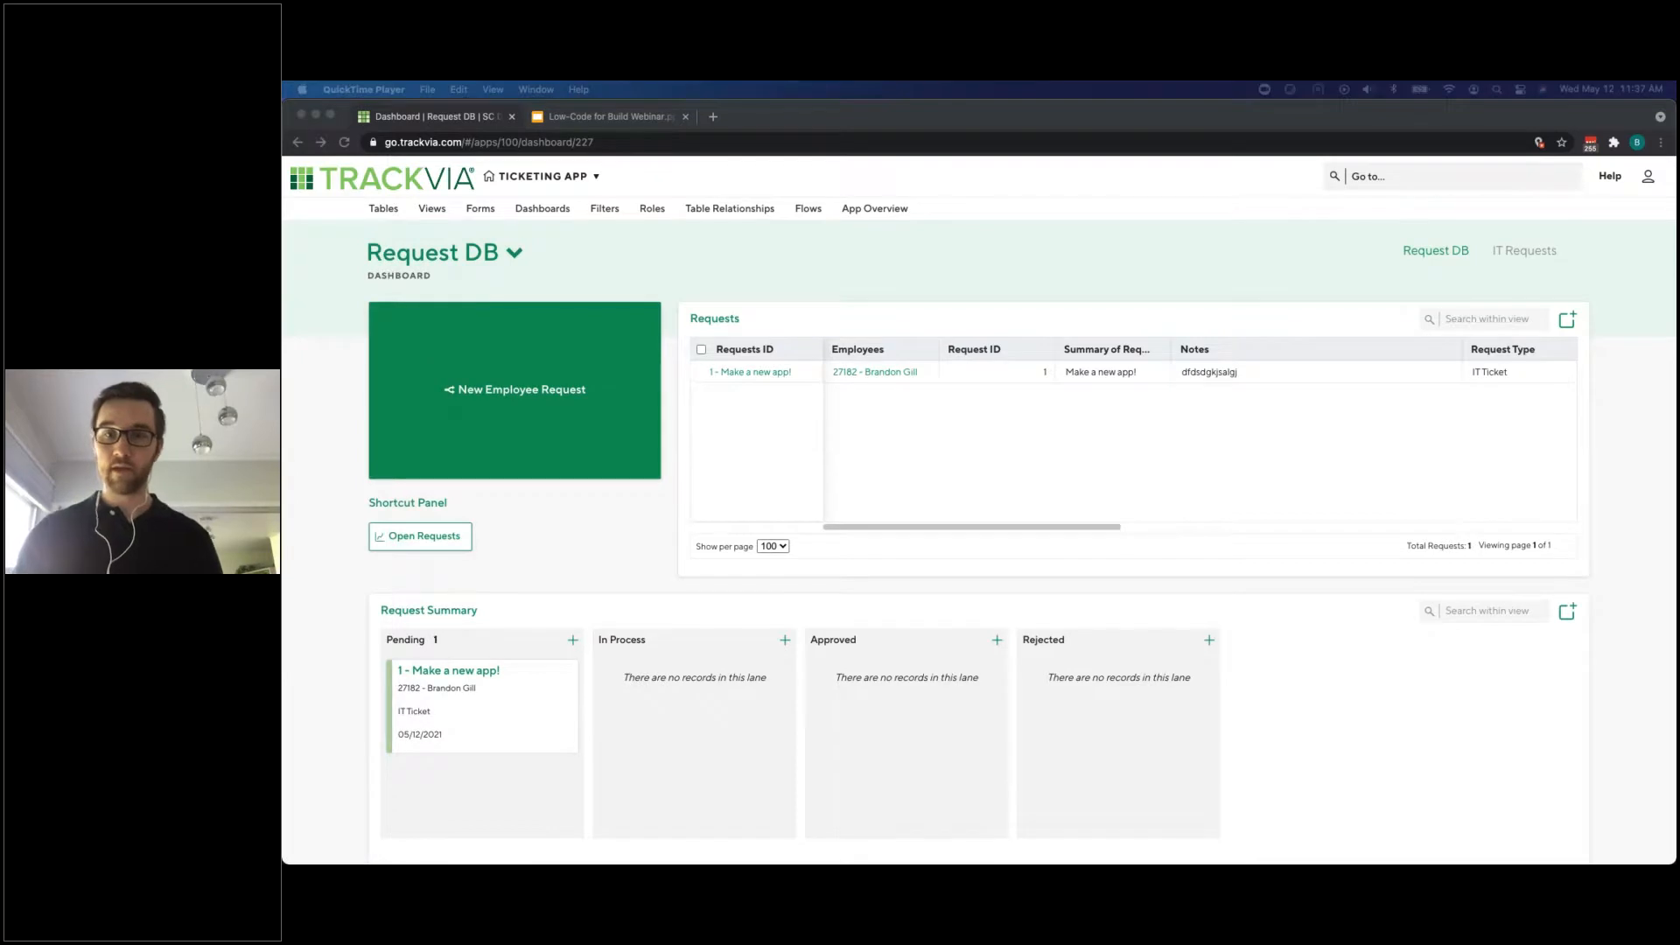
click(346, 143)
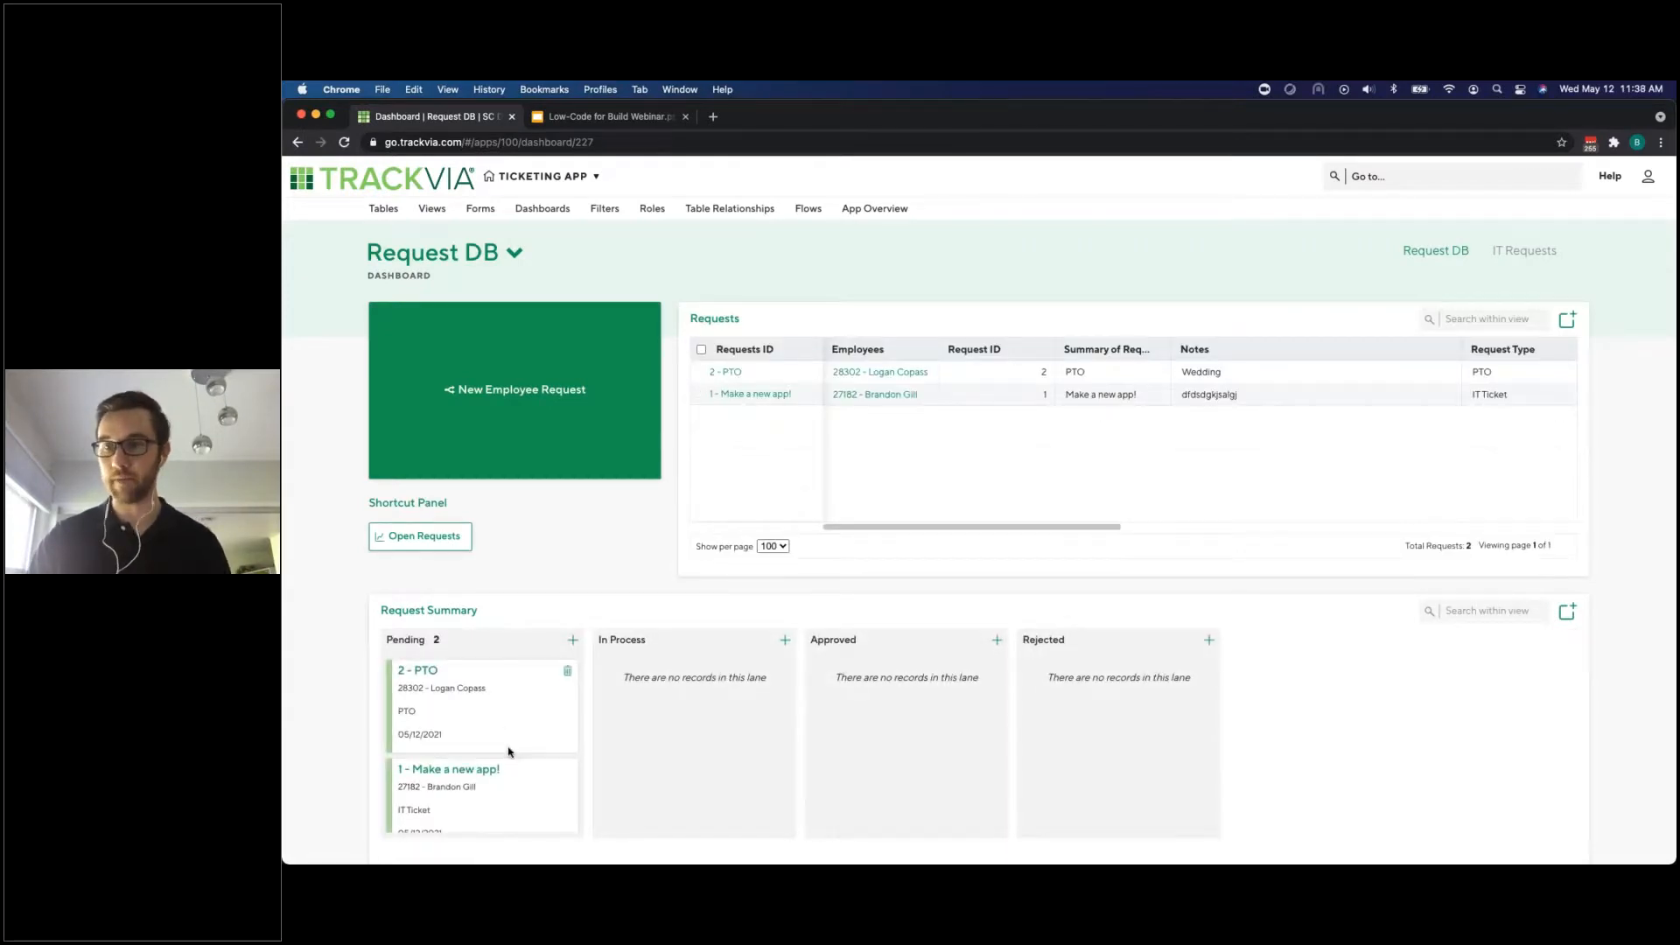
Move the 2 - PTO card from the Pending lane to In Process and open the IT Requests dashboard
drag(487, 712, 676, 717)
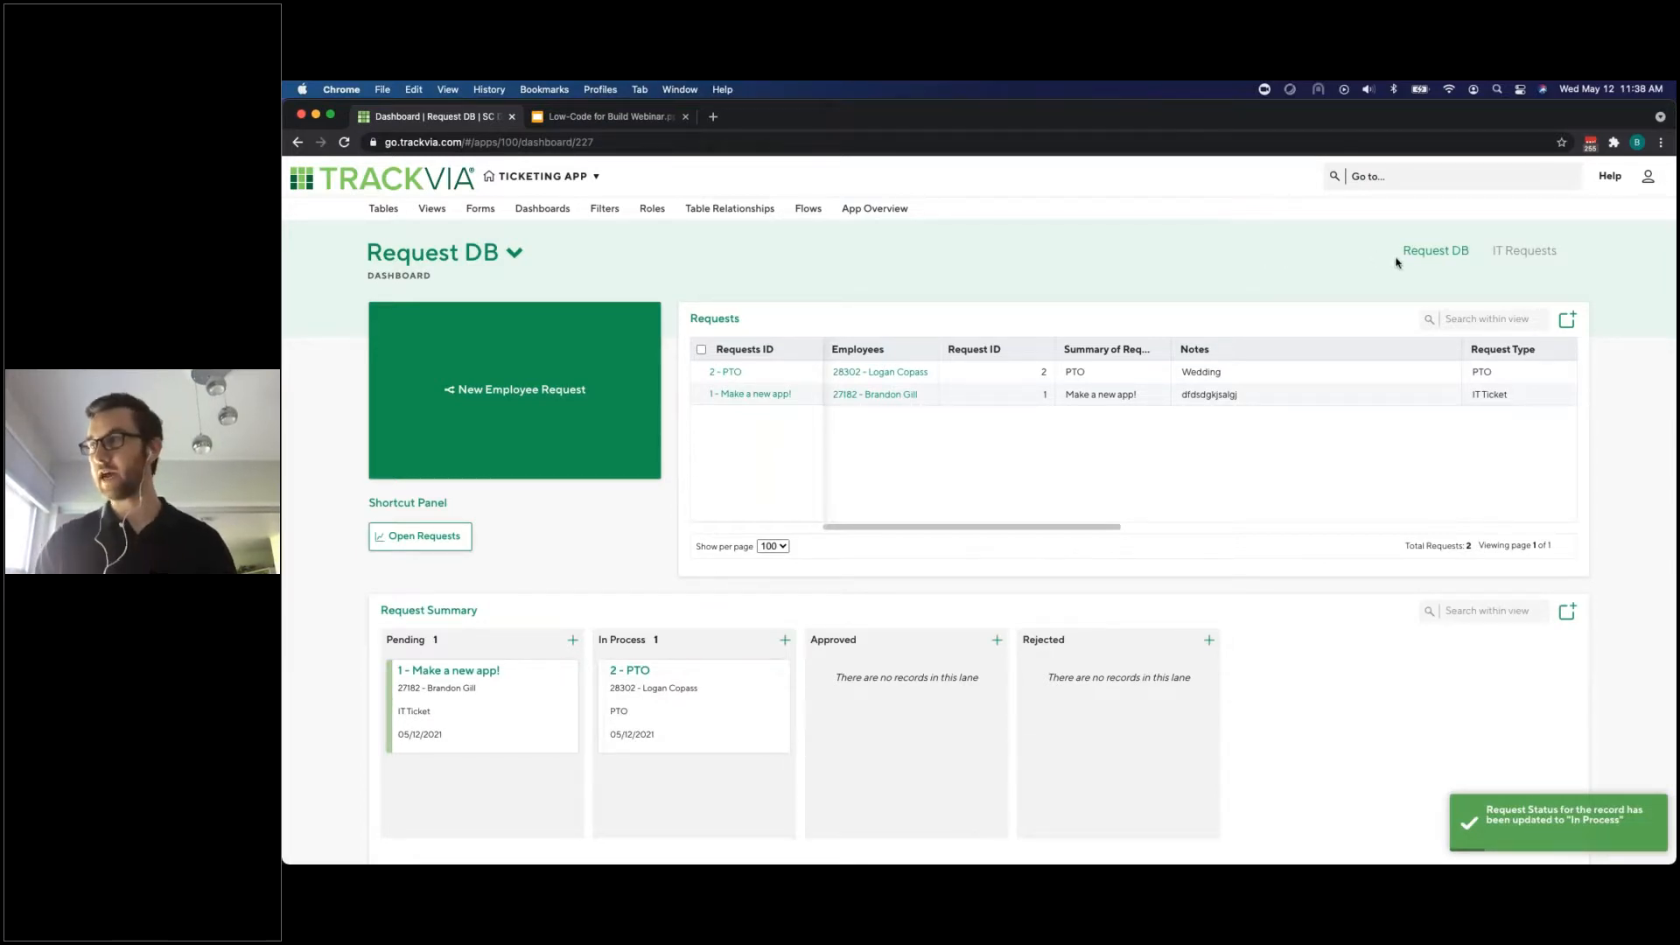
click(1522, 251)
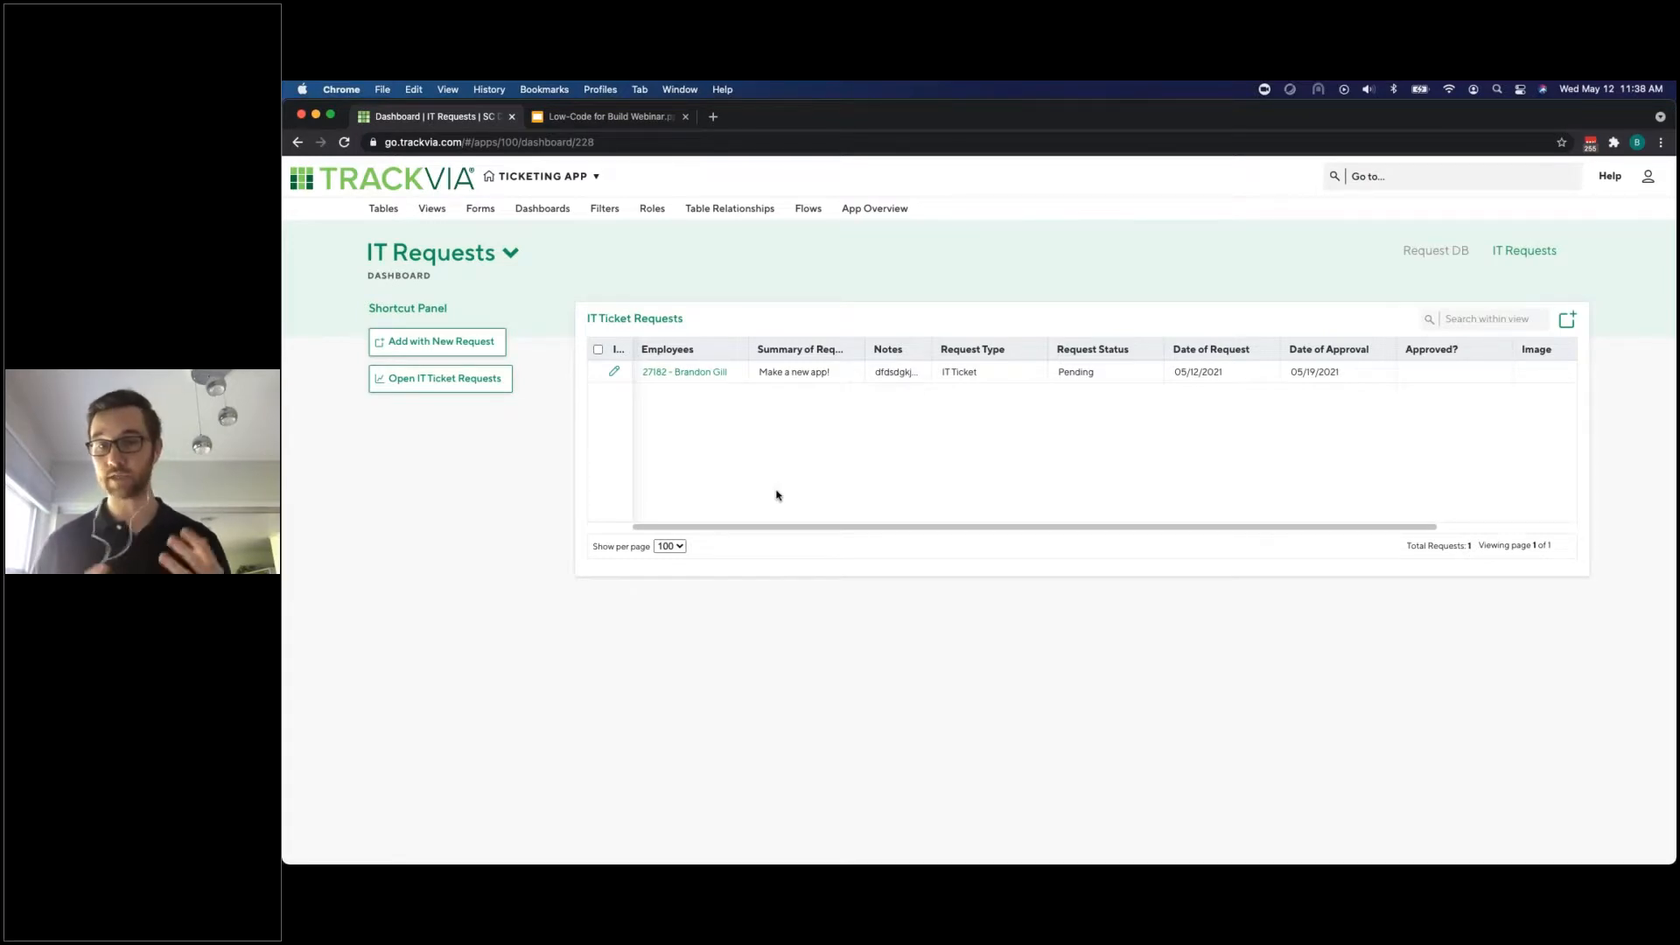
Start a new employee request from the Request DB dashboard with the summary "Make a new app!" and the notes "sgsg"
click(1436, 251)
click(514, 389)
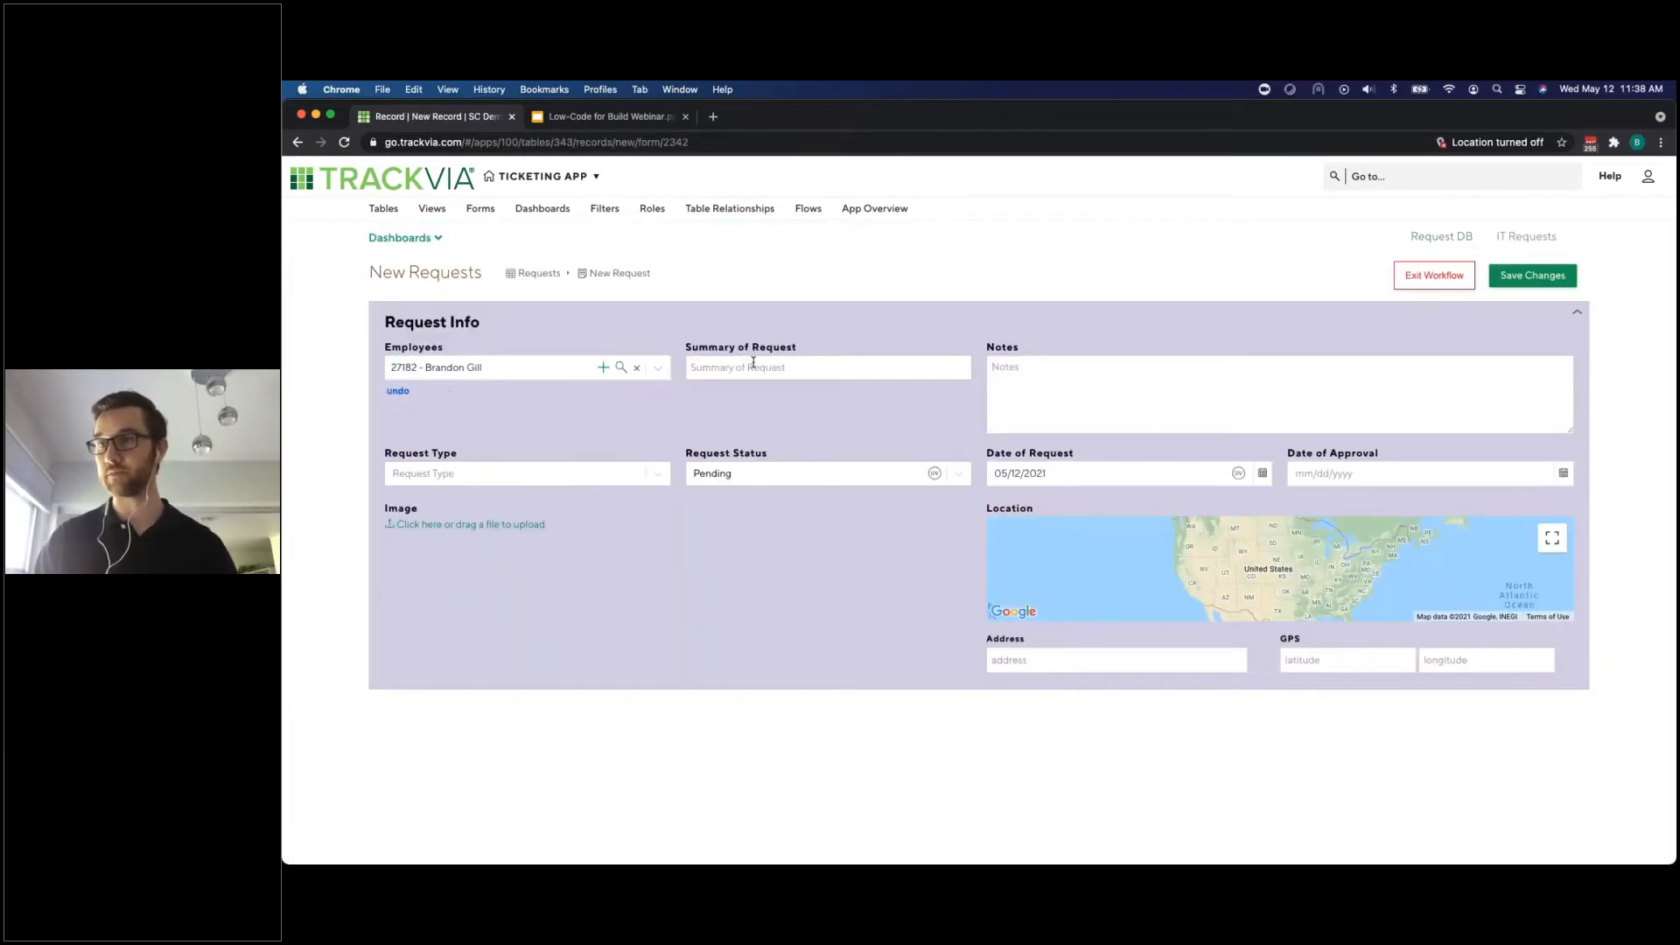
click(752, 366)
click(759, 401)
click(1097, 358)
text(sgsg)
Set the request type to IT Ticket and the date of approval to 05/12/2021, and save the request
click(612, 488)
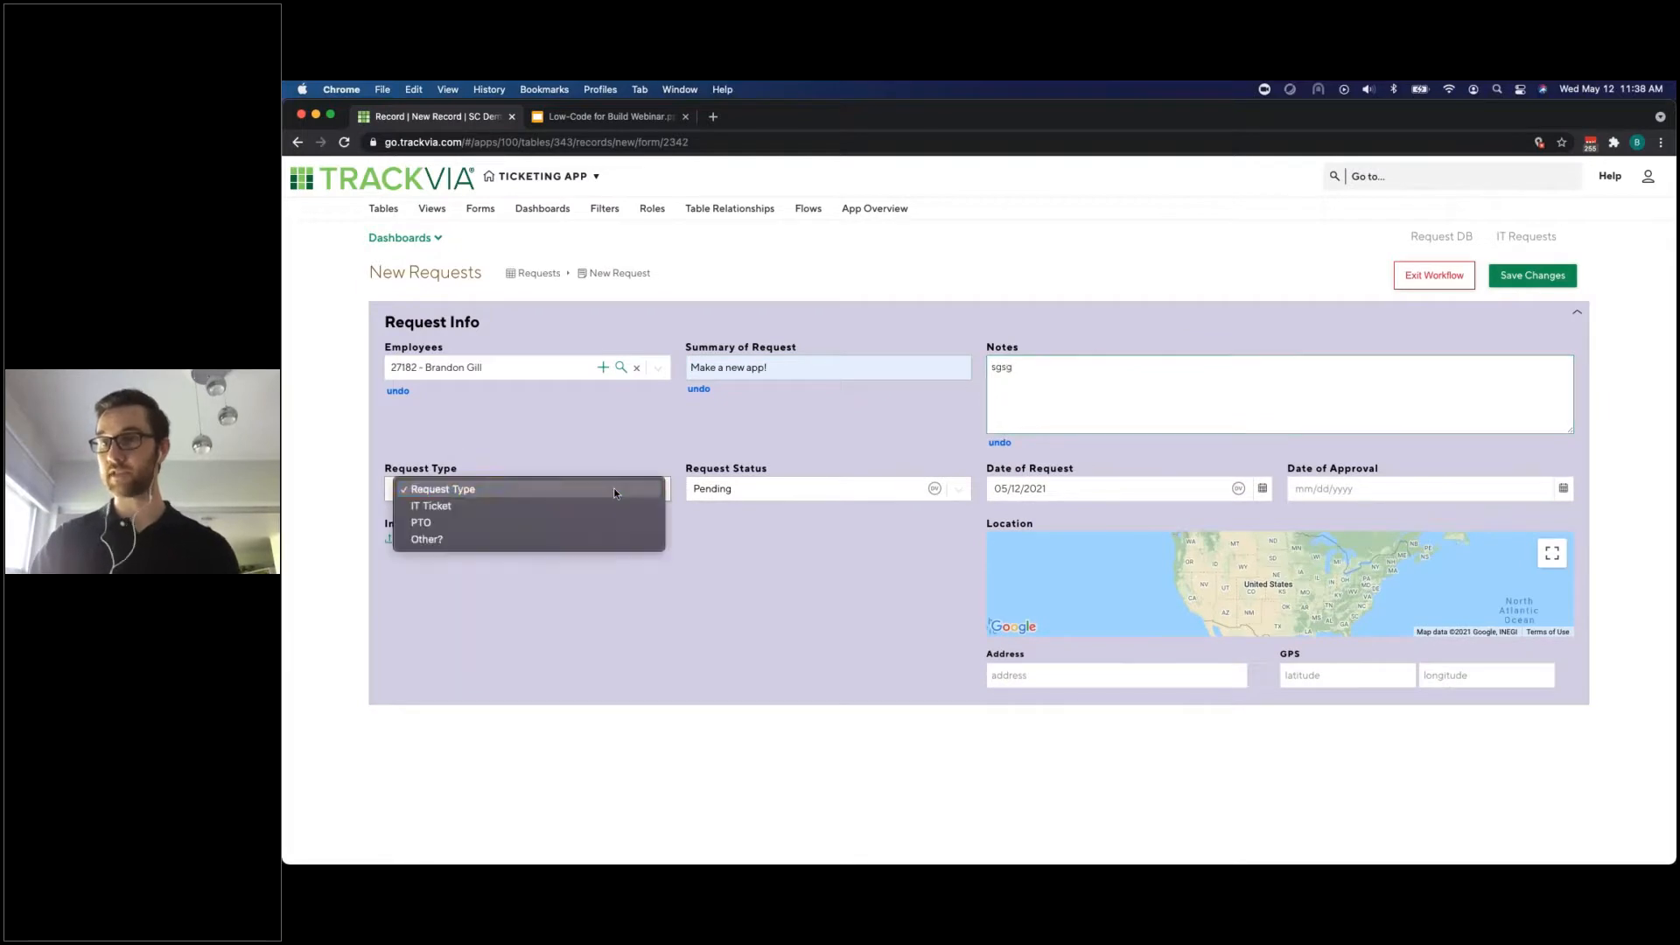
click(607, 505)
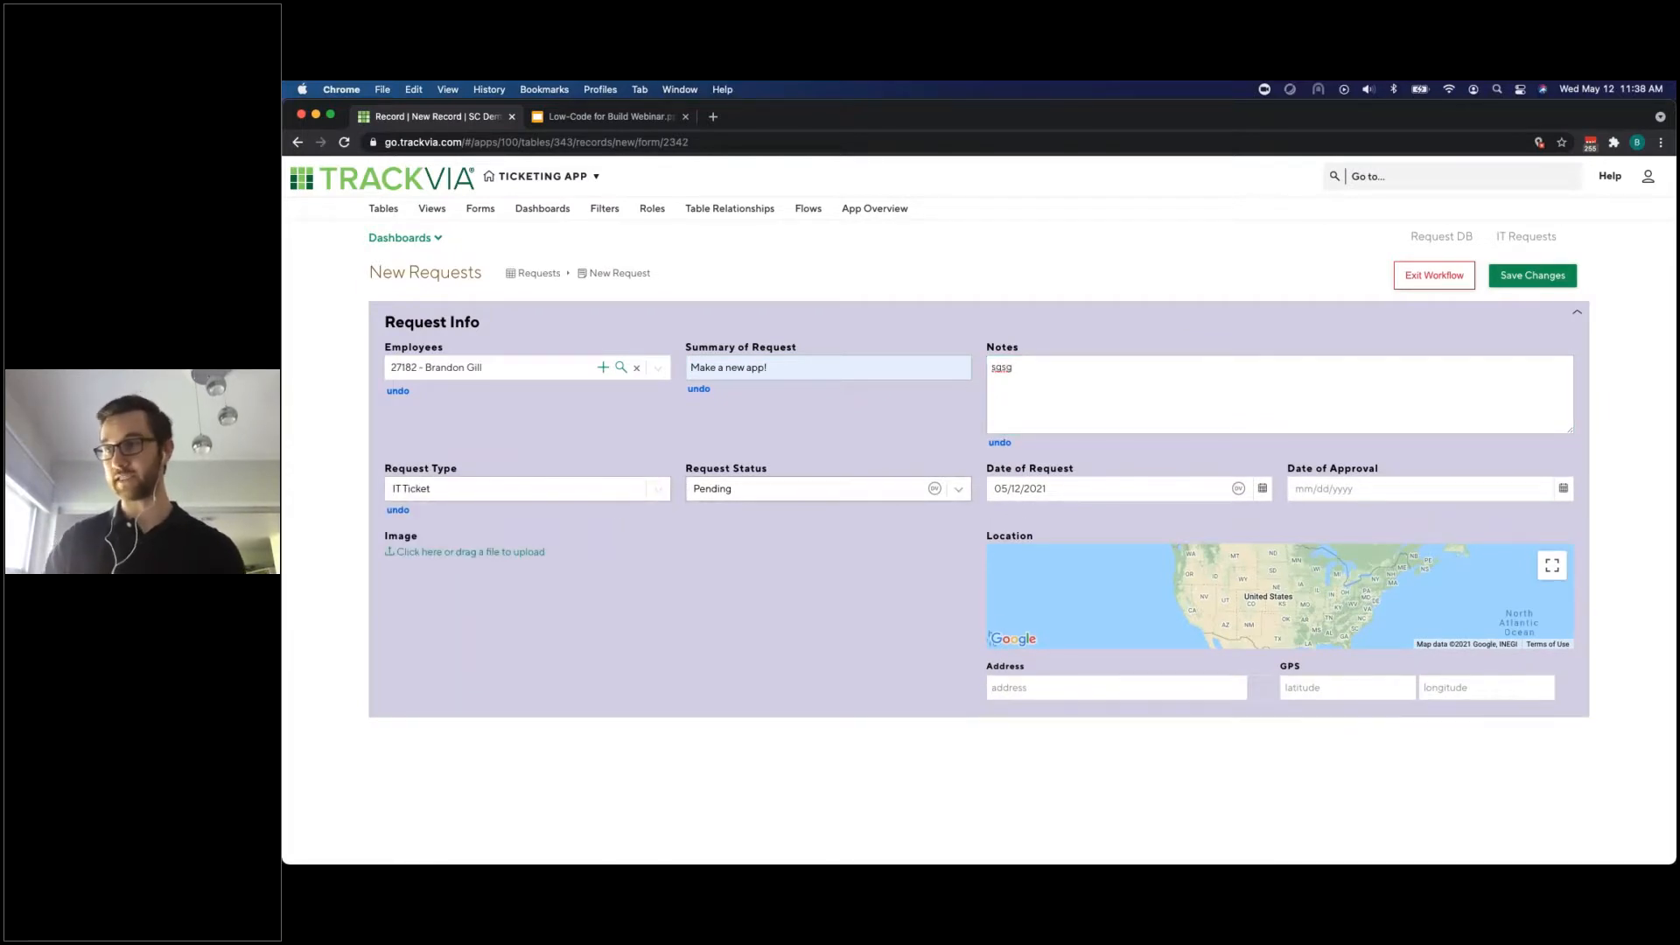
click(1340, 490)
click(1374, 601)
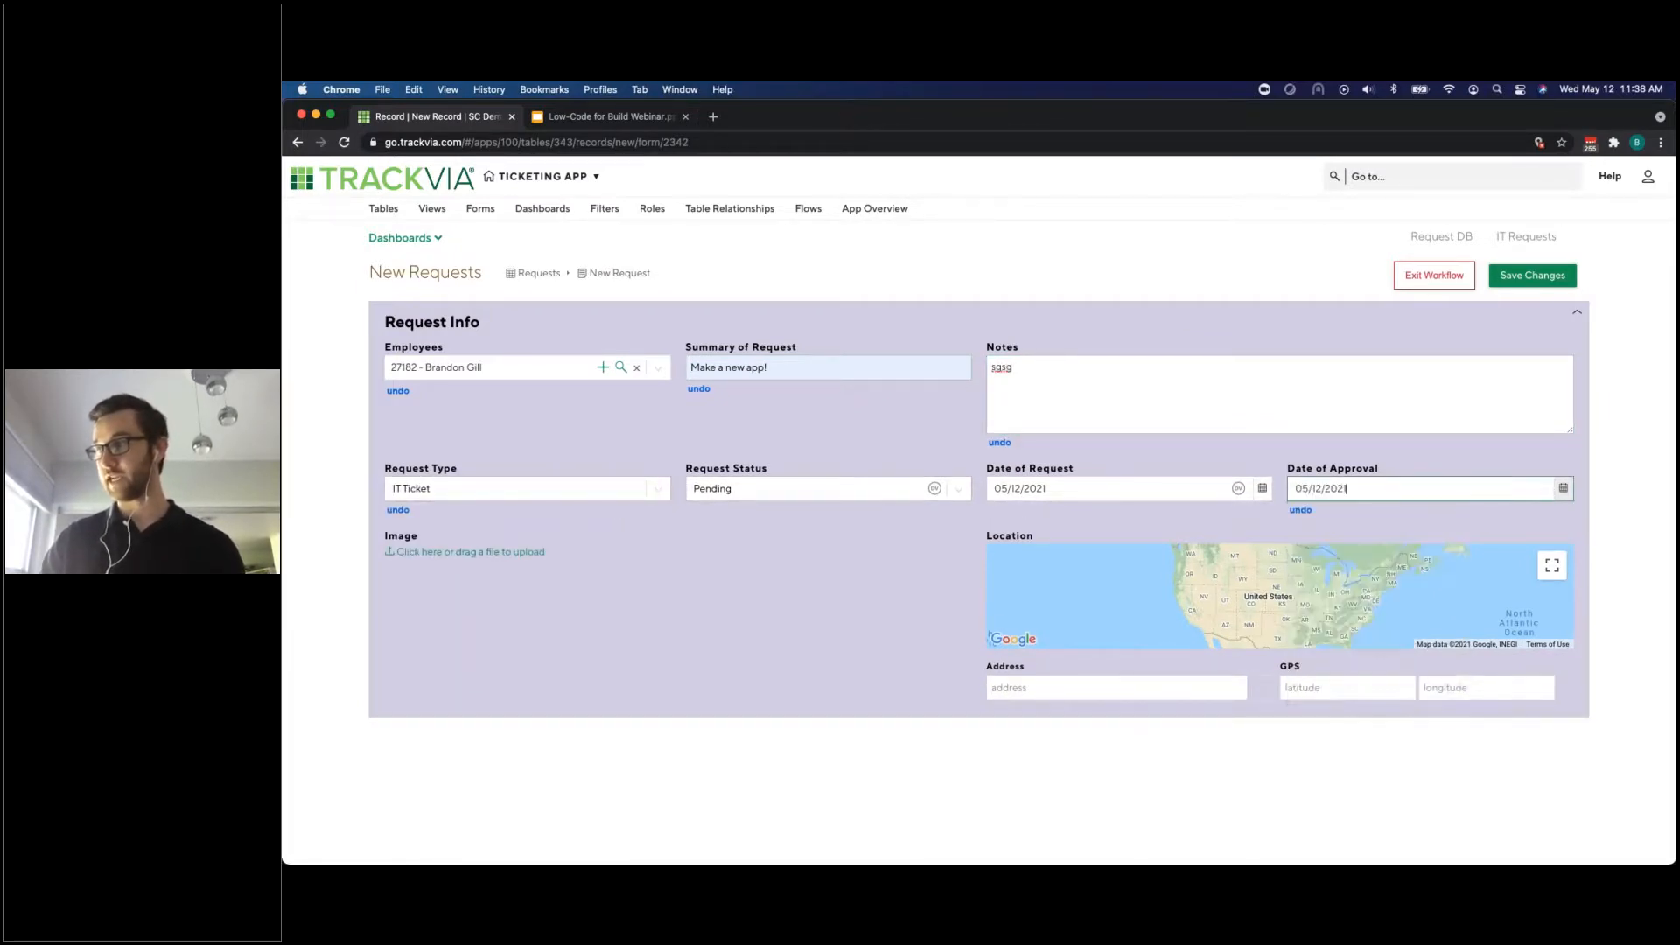
click(1532, 275)
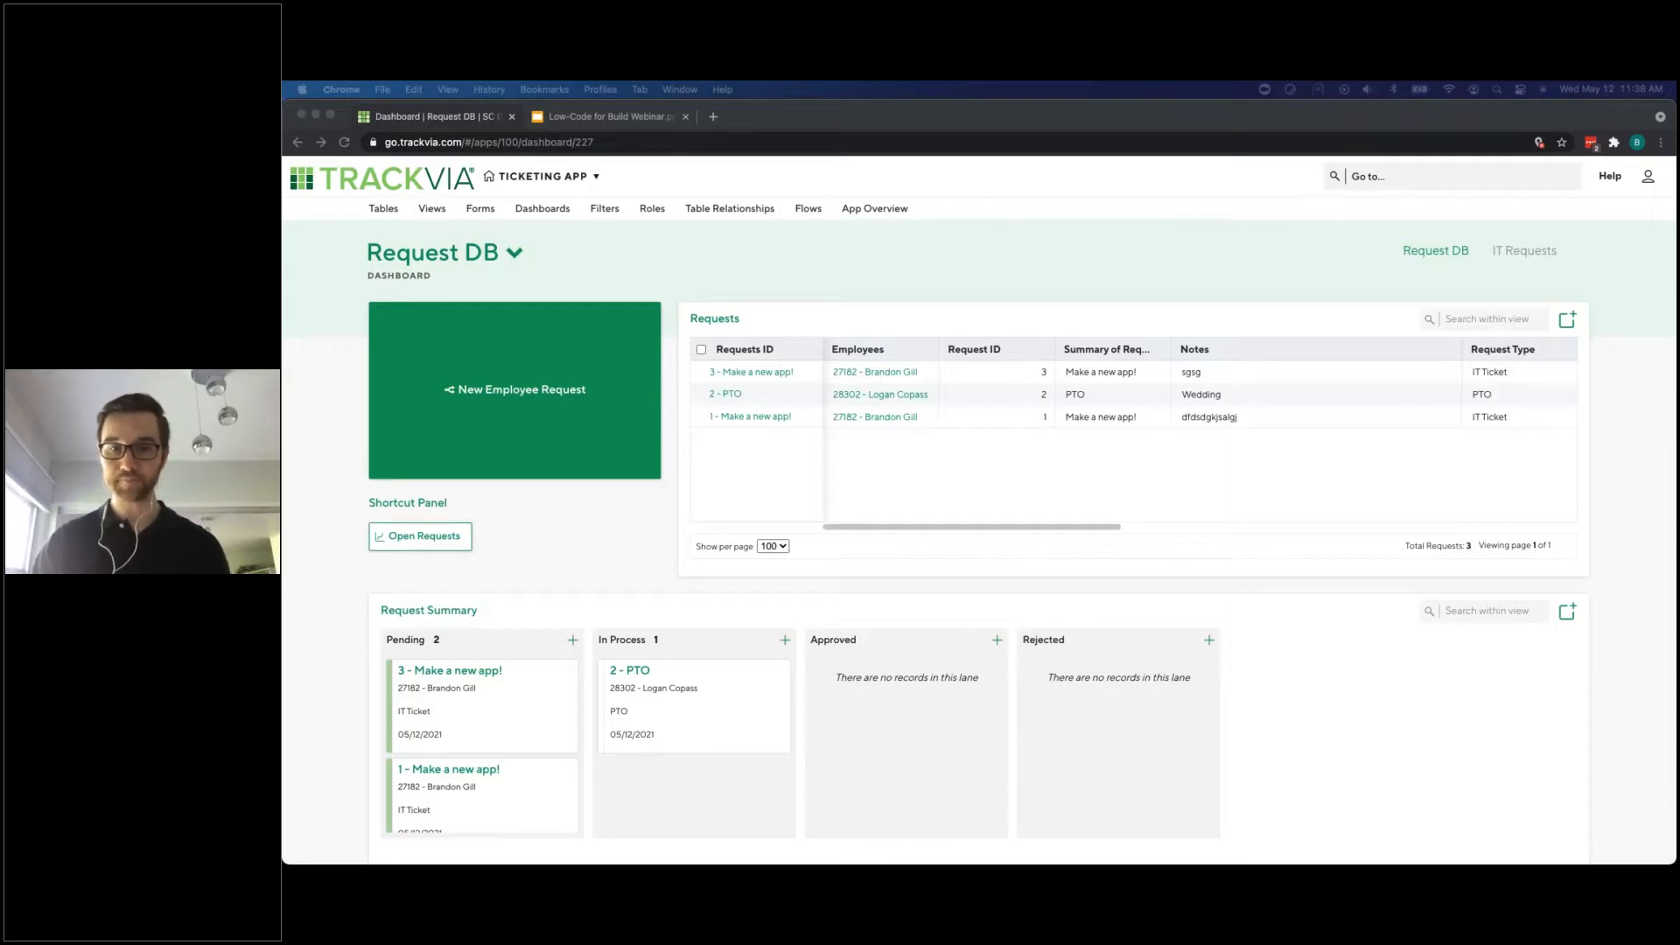
Check the IT Requests dashboard and read through the Gmail alert about the added request "3 - Make a new app!"
click(1519, 249)
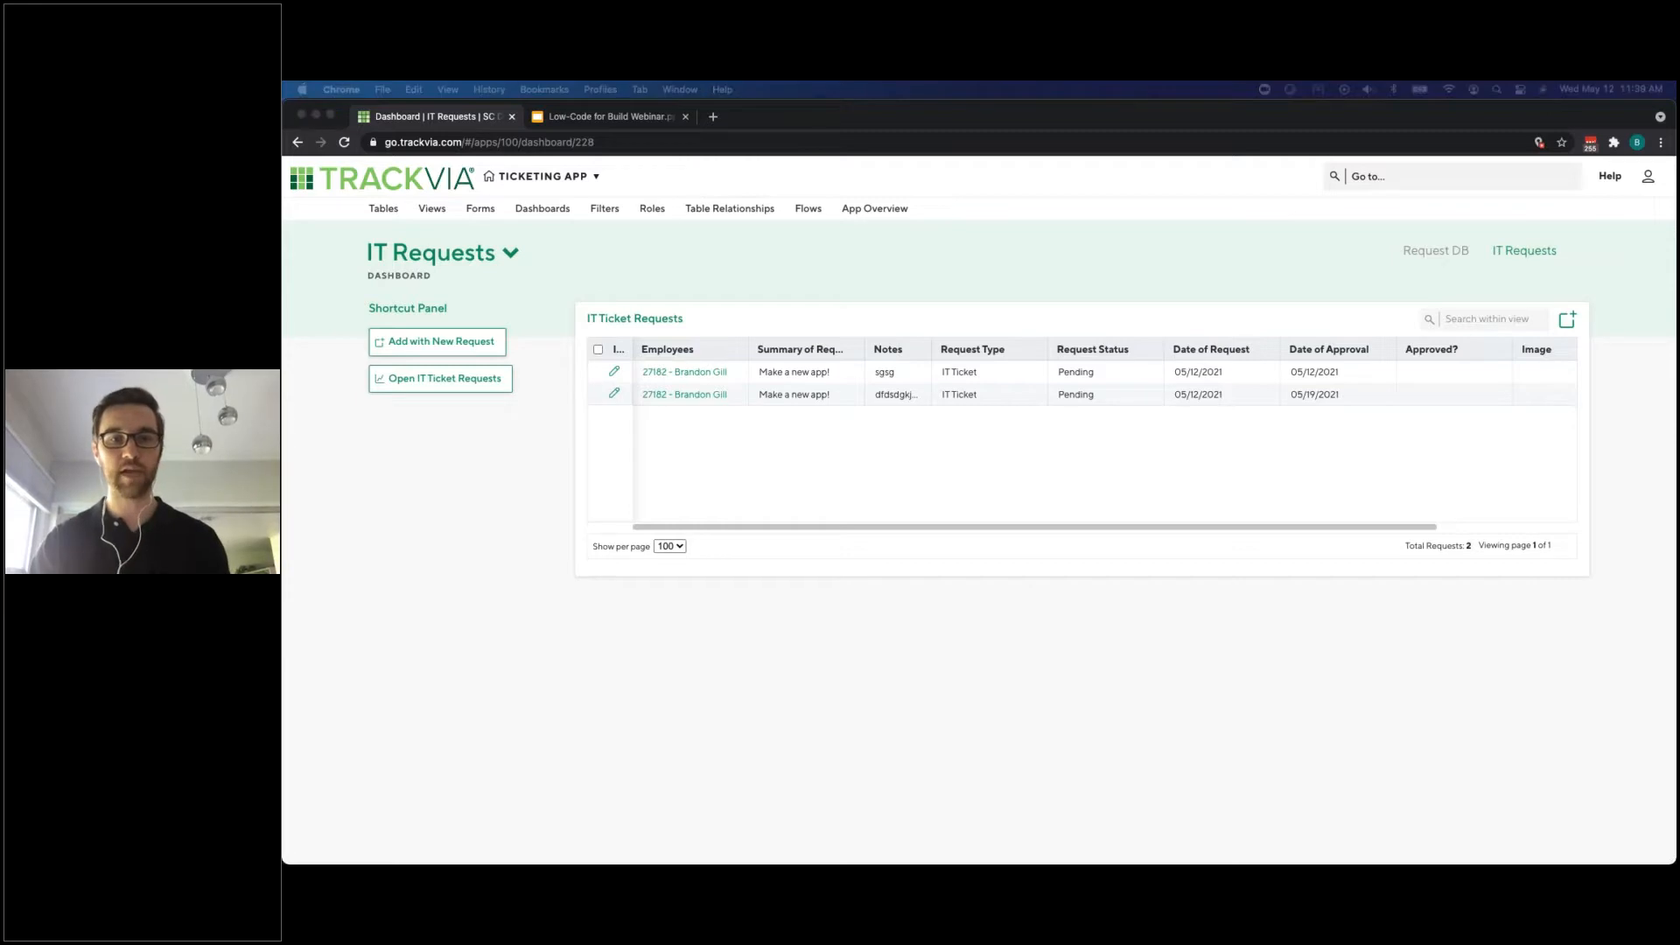
drag(285, 278, 880, 186)
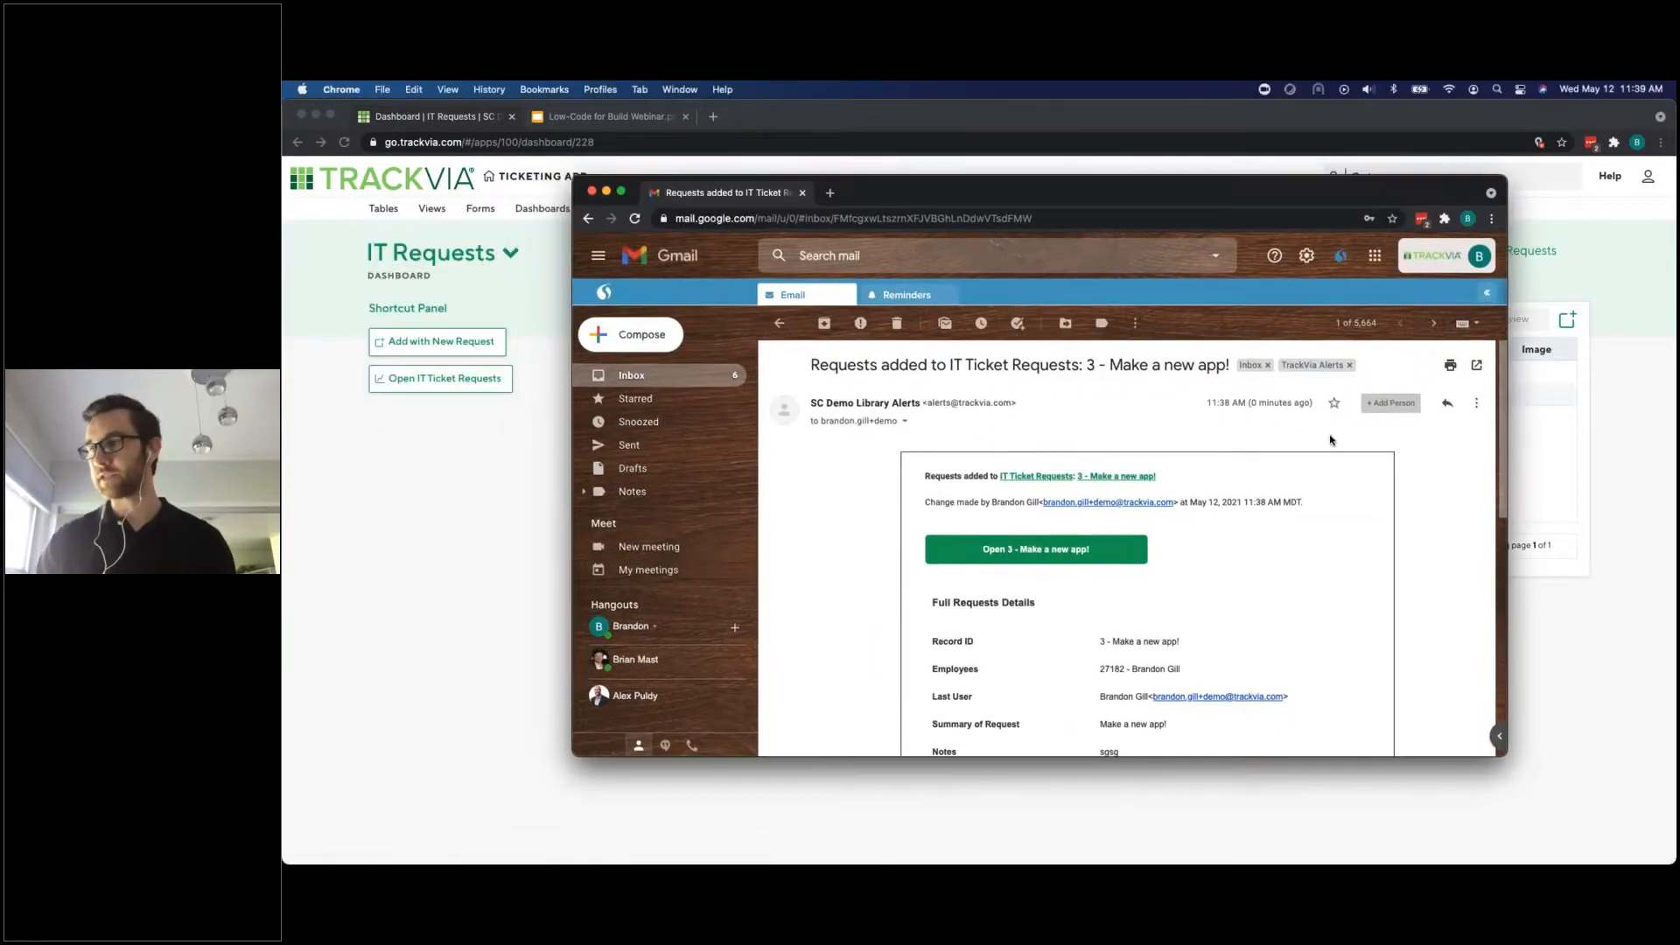
drag(1492, 756, 1493, 837)
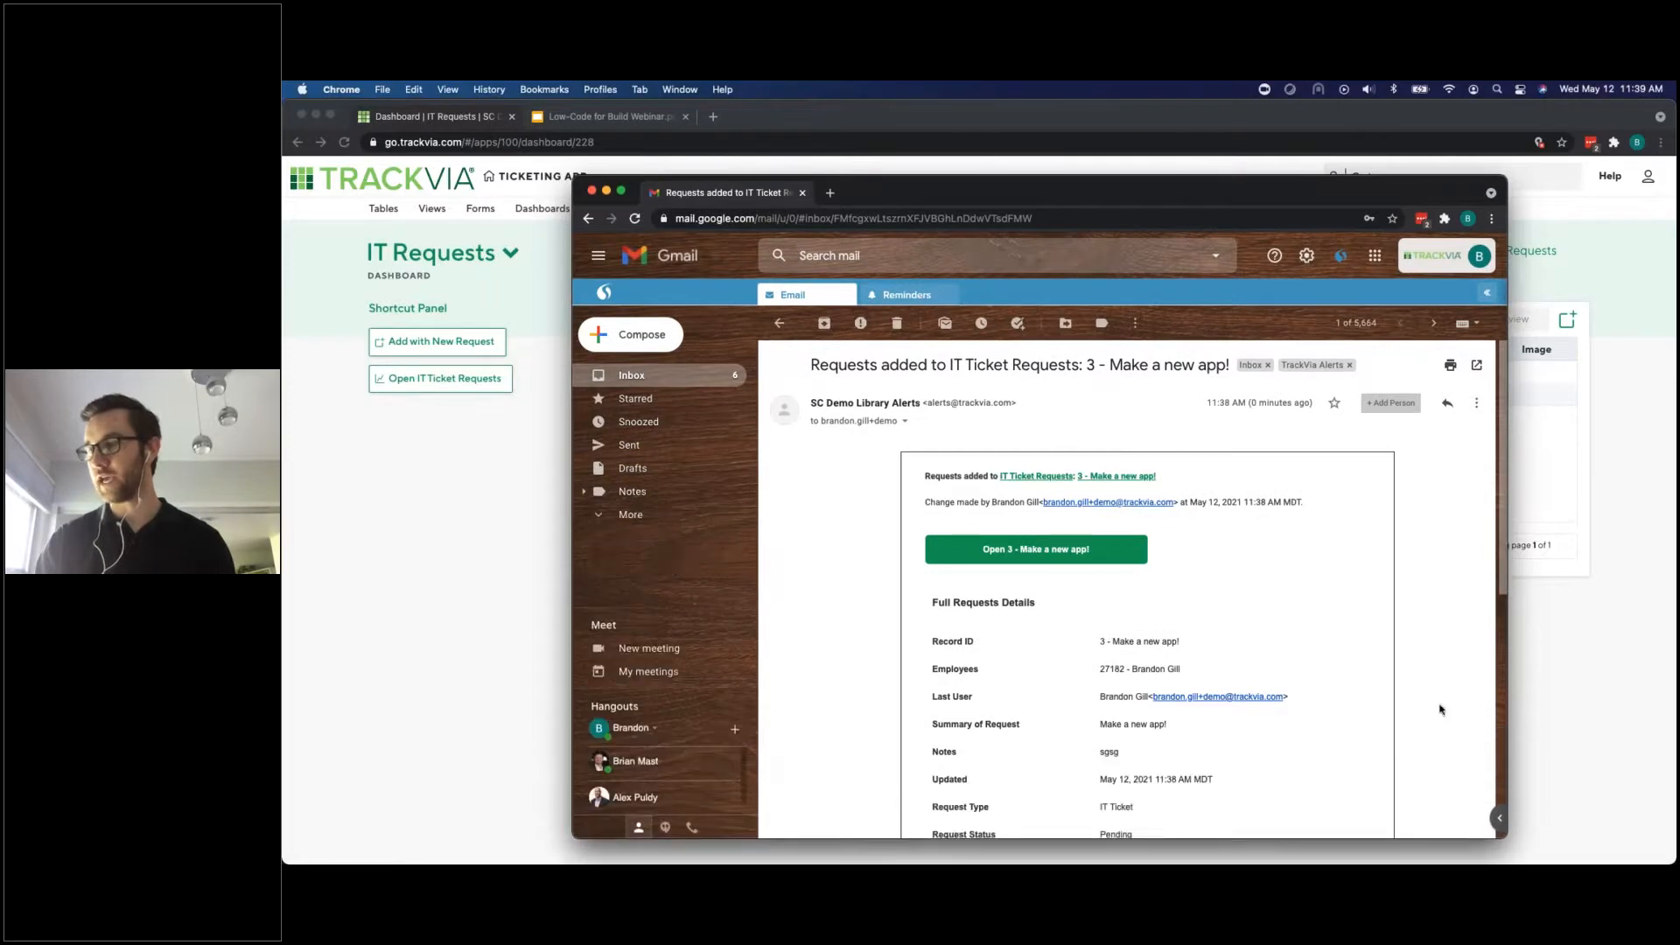
scroll(1378, 579, down, 2)
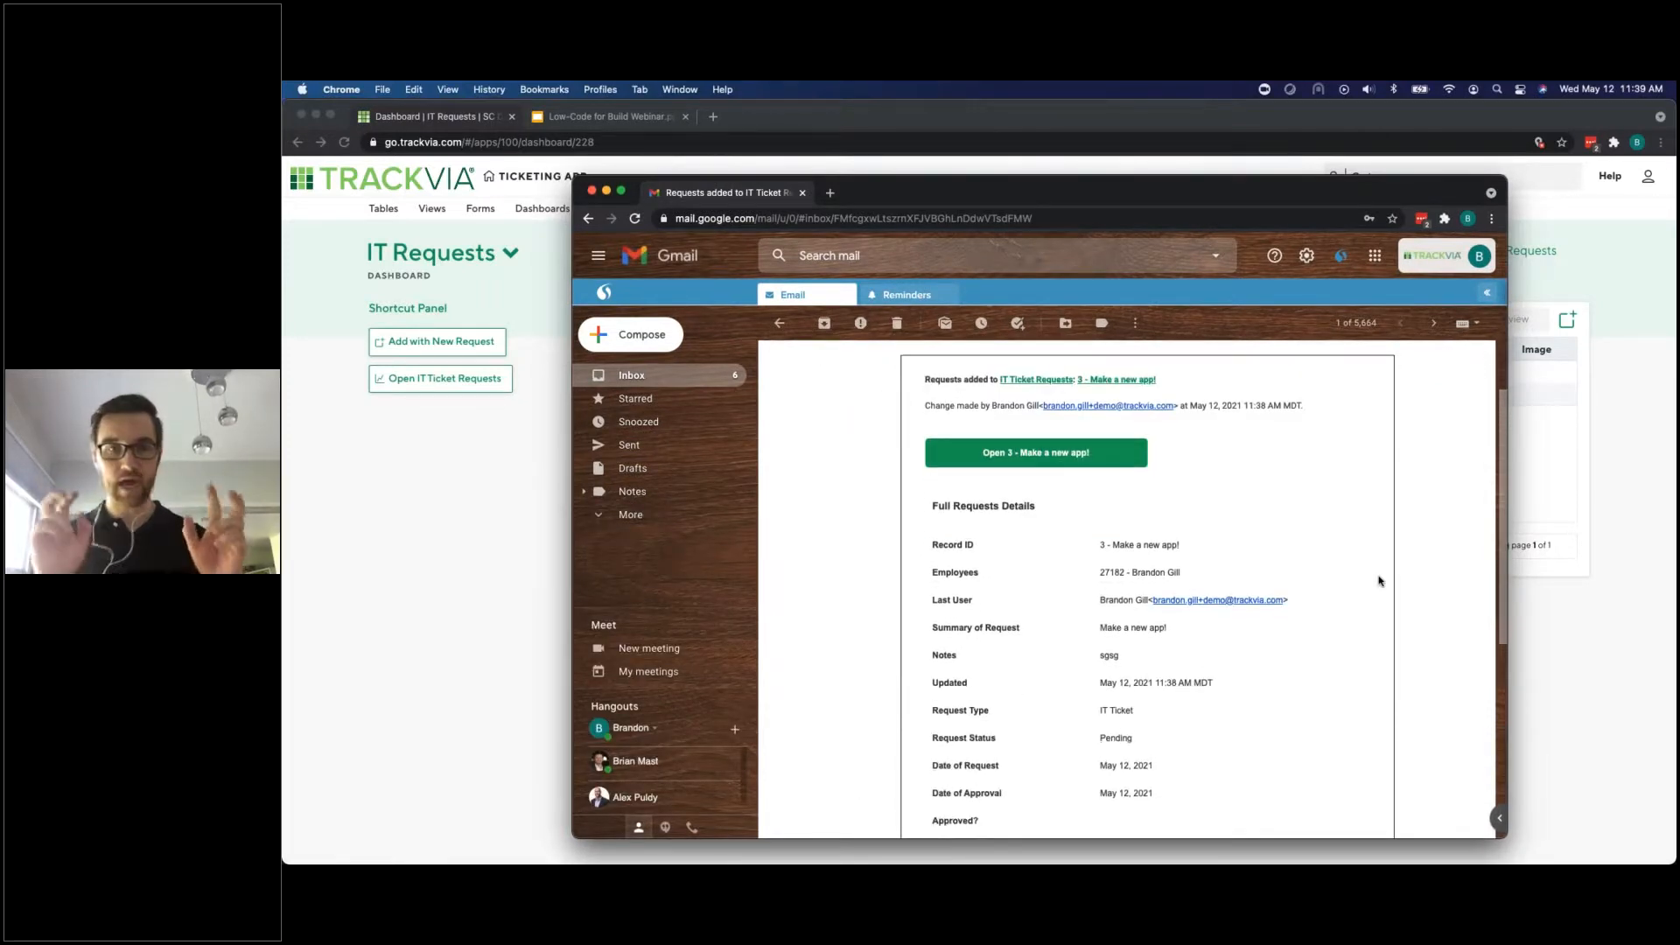
scroll(1379, 579, down, 1)
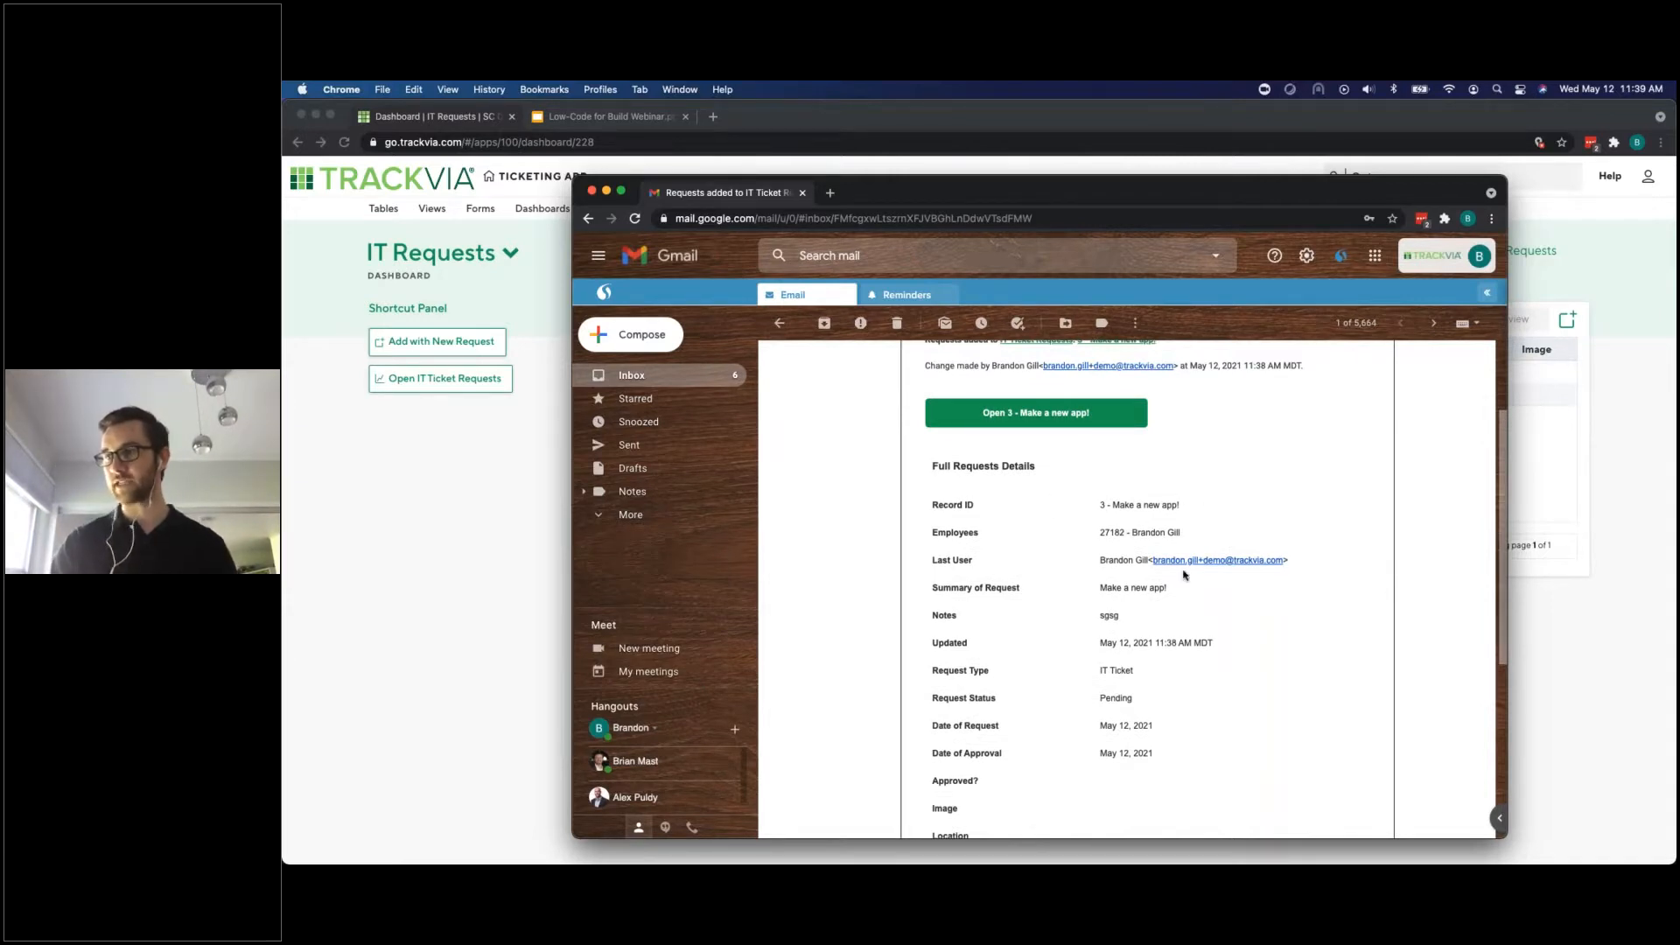
scroll(1209, 611, down, 1)
scroll(1209, 612, down, 1)
scroll(1149, 636, down, 2)
scroll(1149, 636, up, 3)
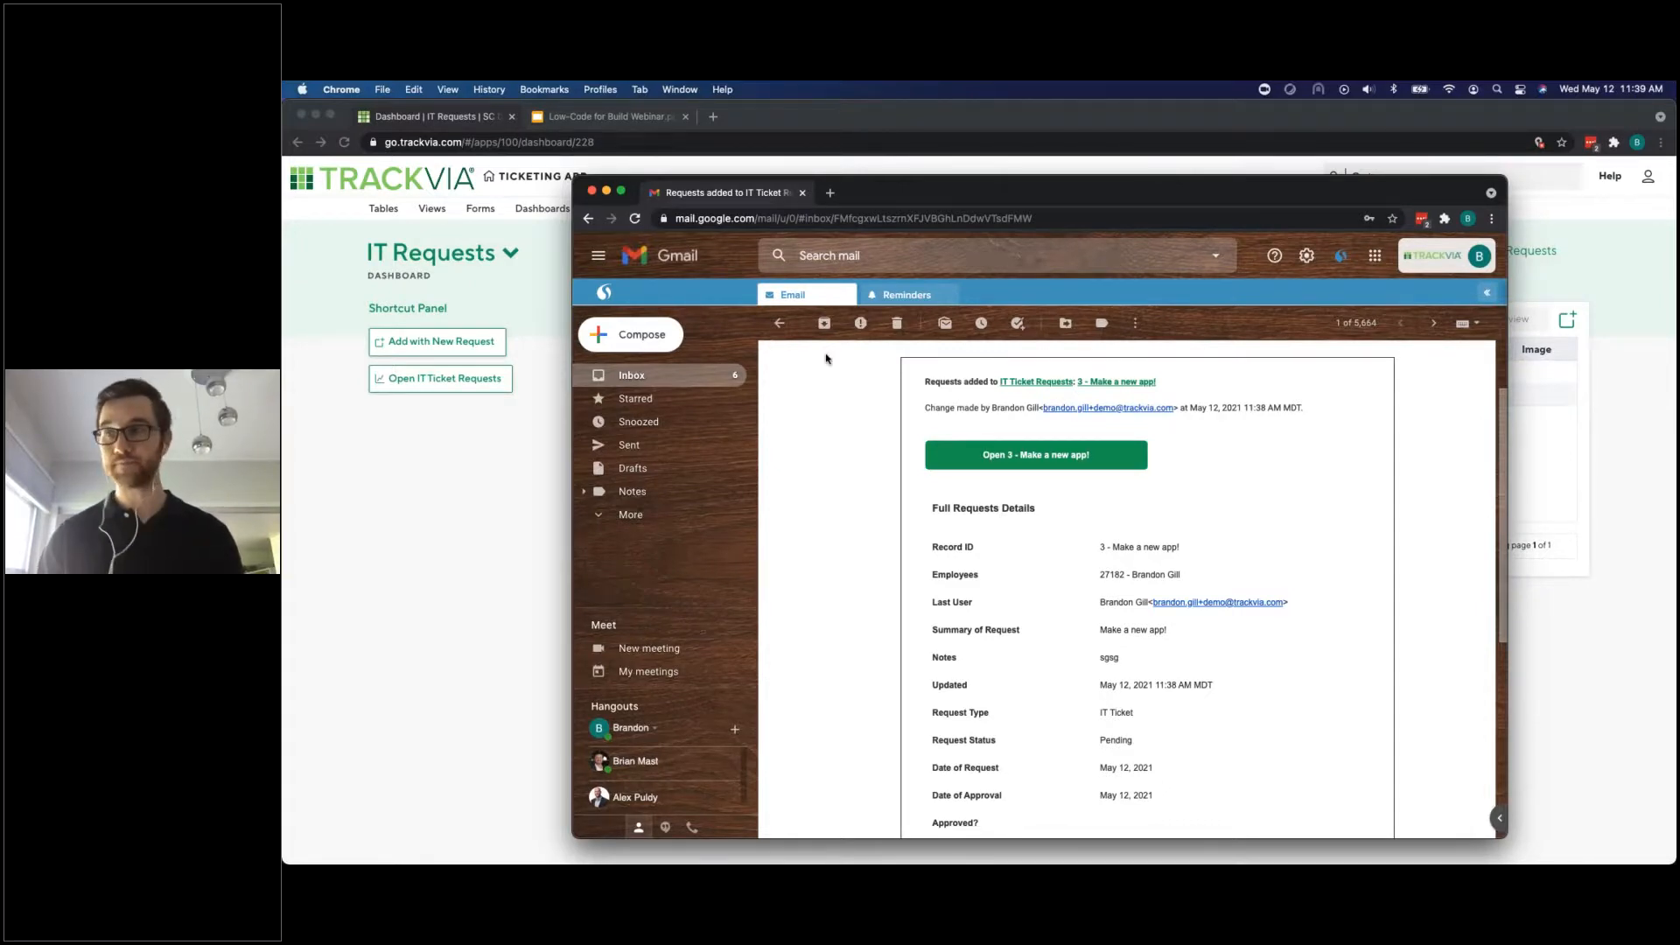
drag(636, 190, 284, 194)
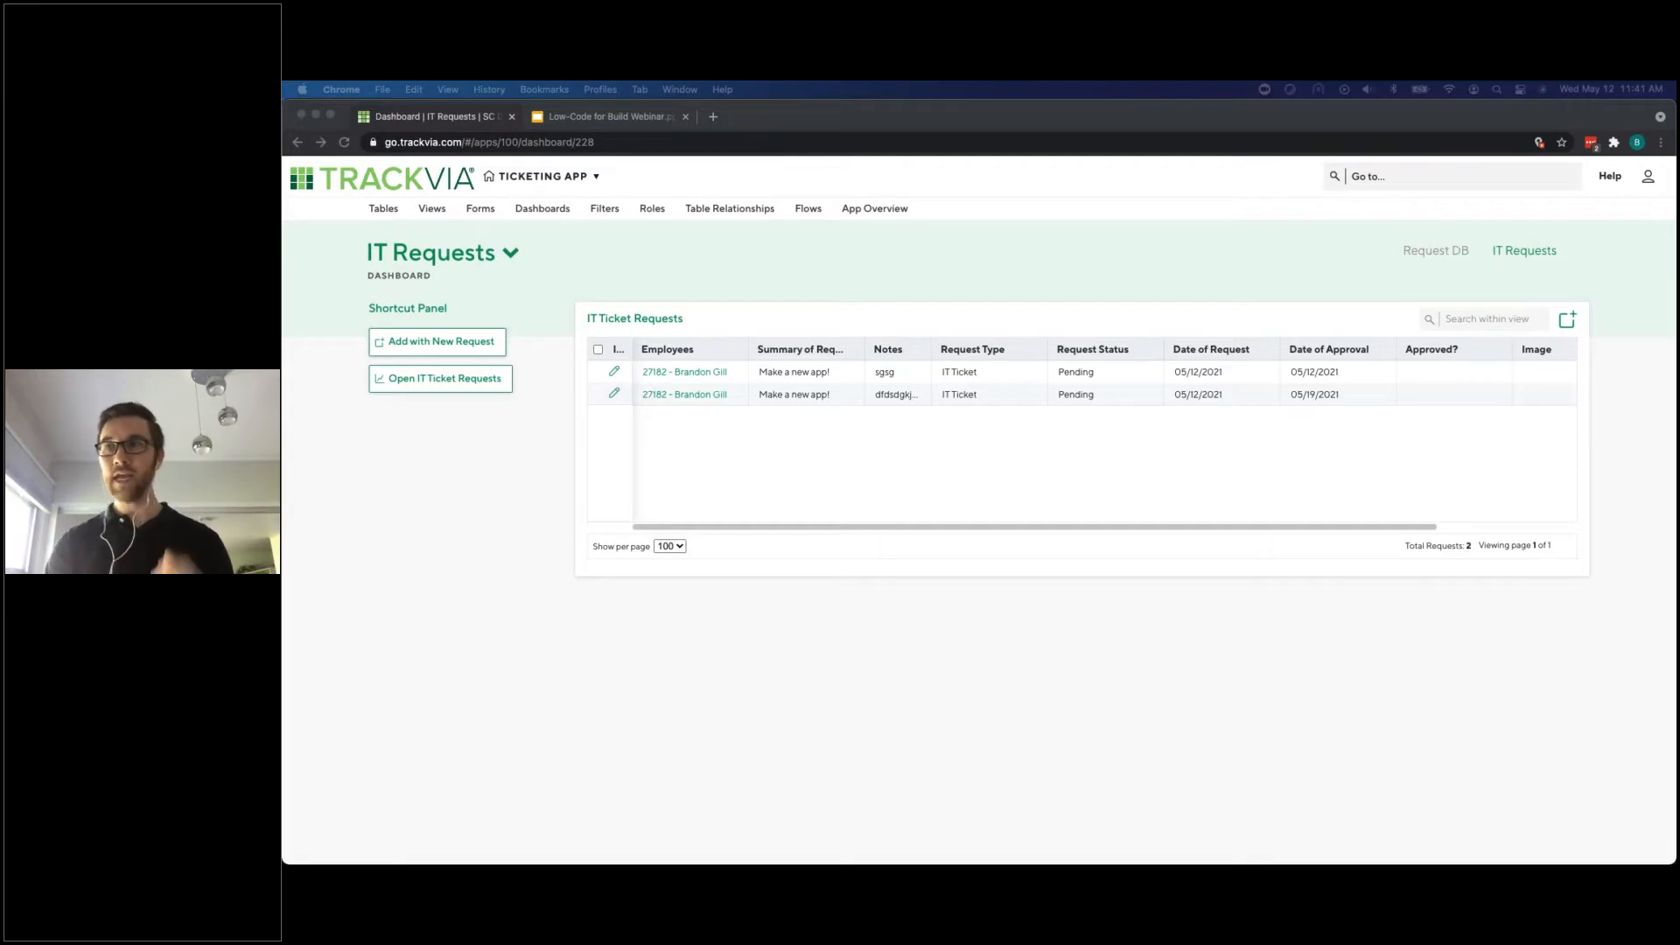
Switch to the Low-Code for Build Webinar presentation in Google Slides
click(758, 285)
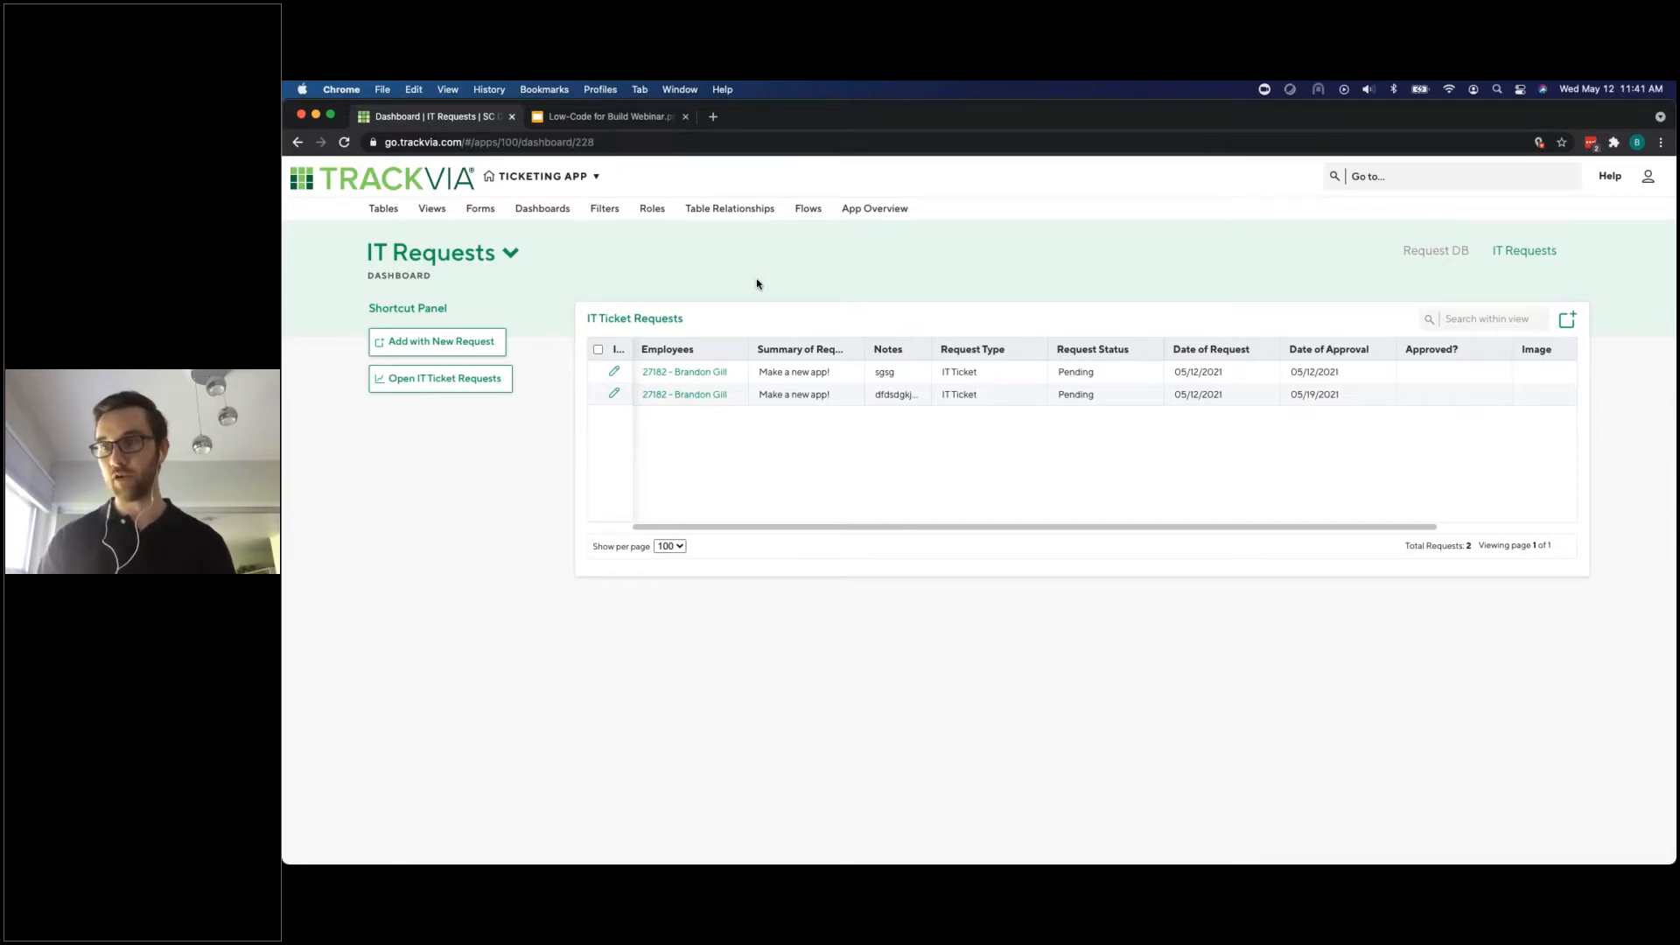
click(616, 121)
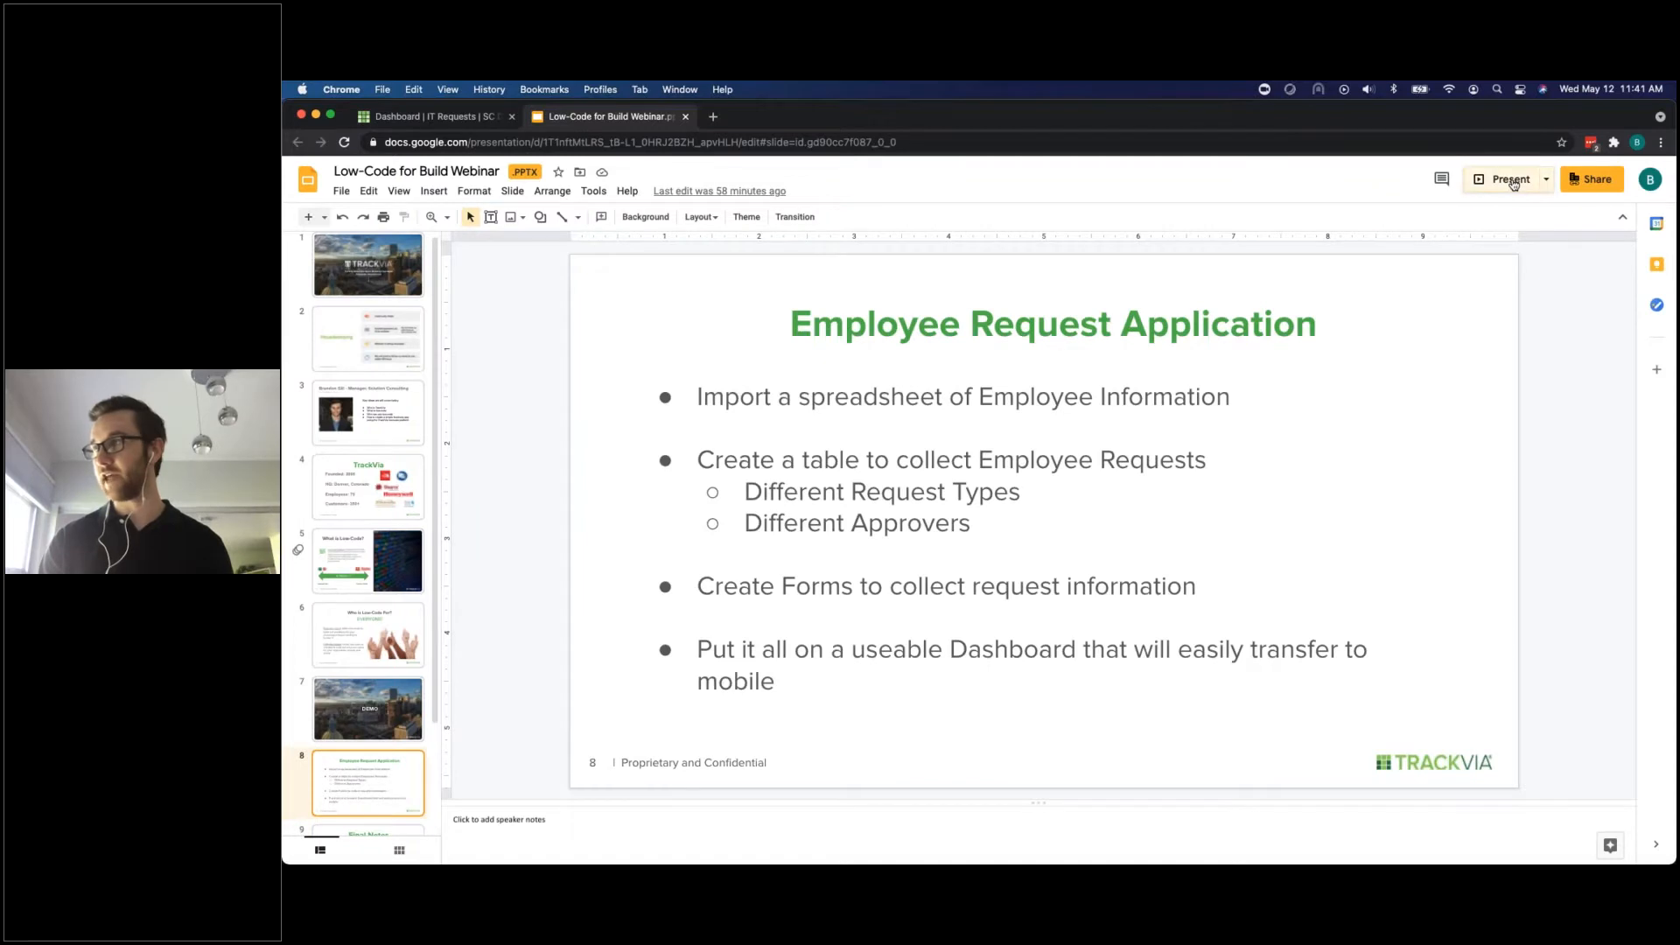